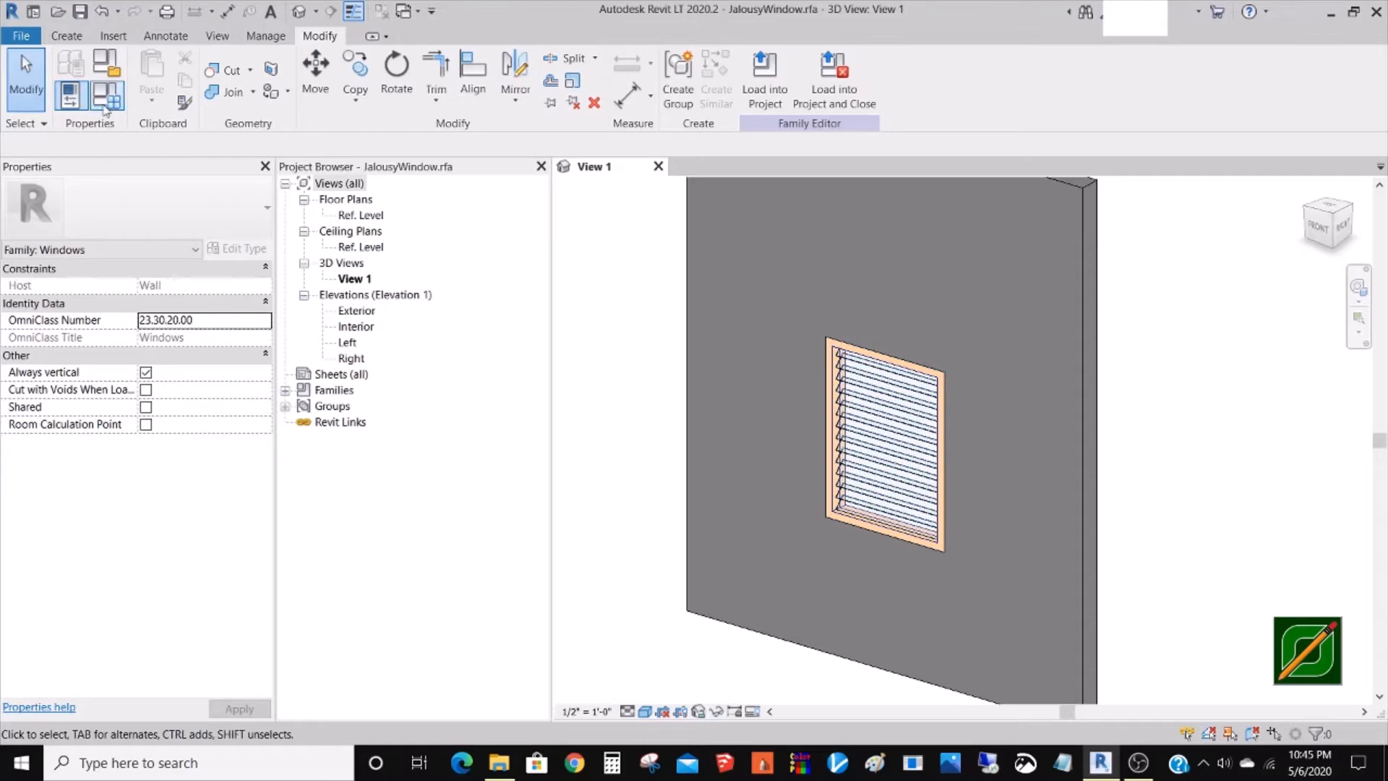
- Review the jalousie window family's type parameters and inspect its blades up close in the 3D view
{"action": "left_click", "coordinate": [105, 104]}
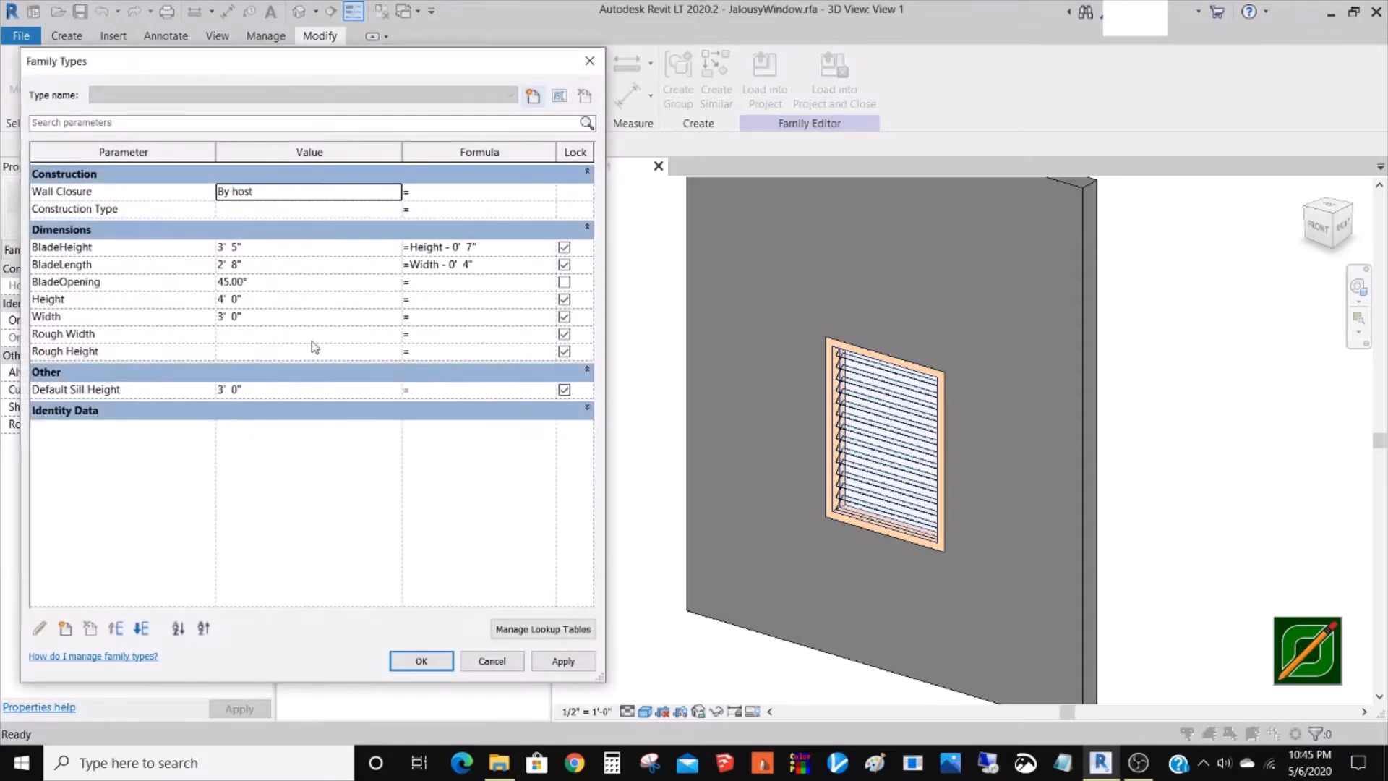
{"action": "left_click", "coordinate": [491, 660]}
{"action": "scroll", "coordinate": [936, 547], "scroll_direction": "up", "scroll_amount": 5}
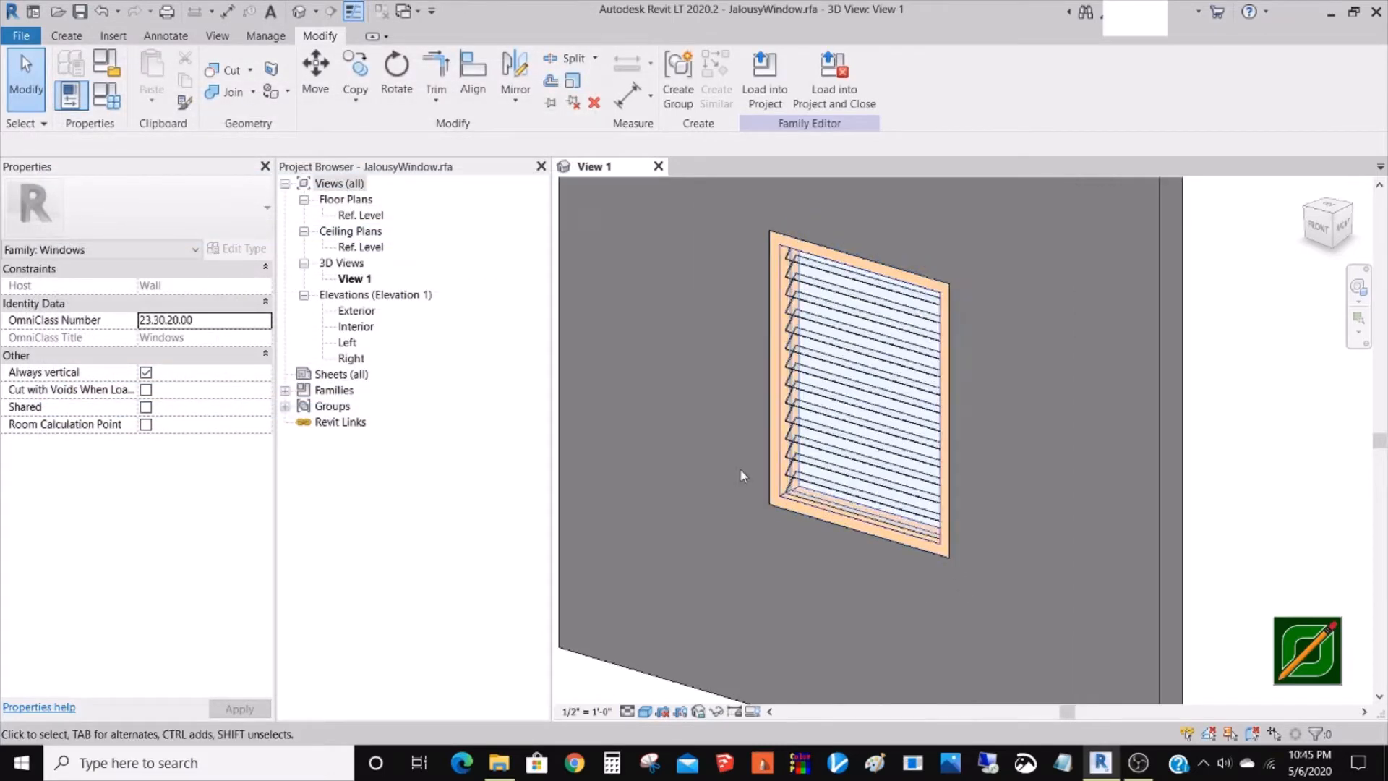
{"action": "middle_click_drag", "start_coordinate": [798, 549], "coordinate": [676, 558]}
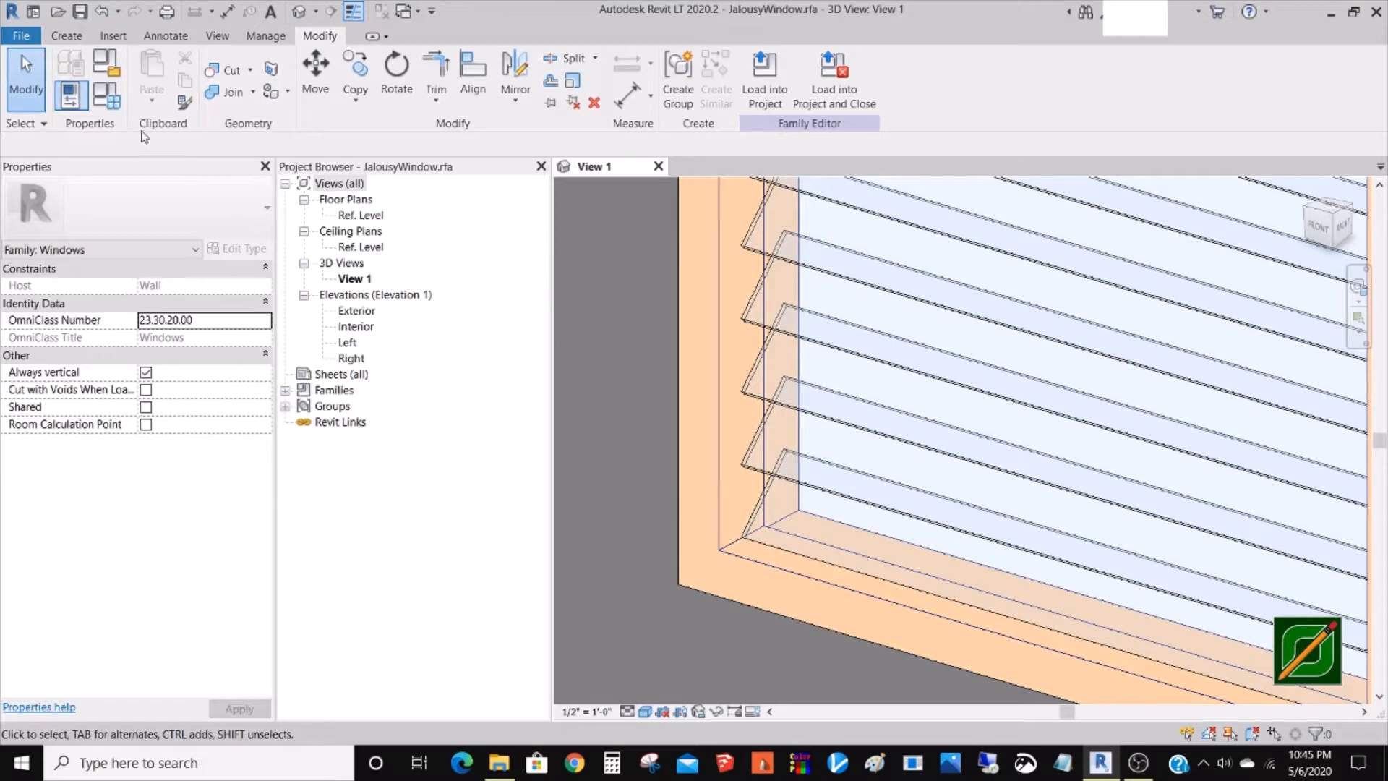
- Set the window family's BladeOpening parameter to 90° and apply it
{"action": "left_click", "coordinate": [115, 107]}
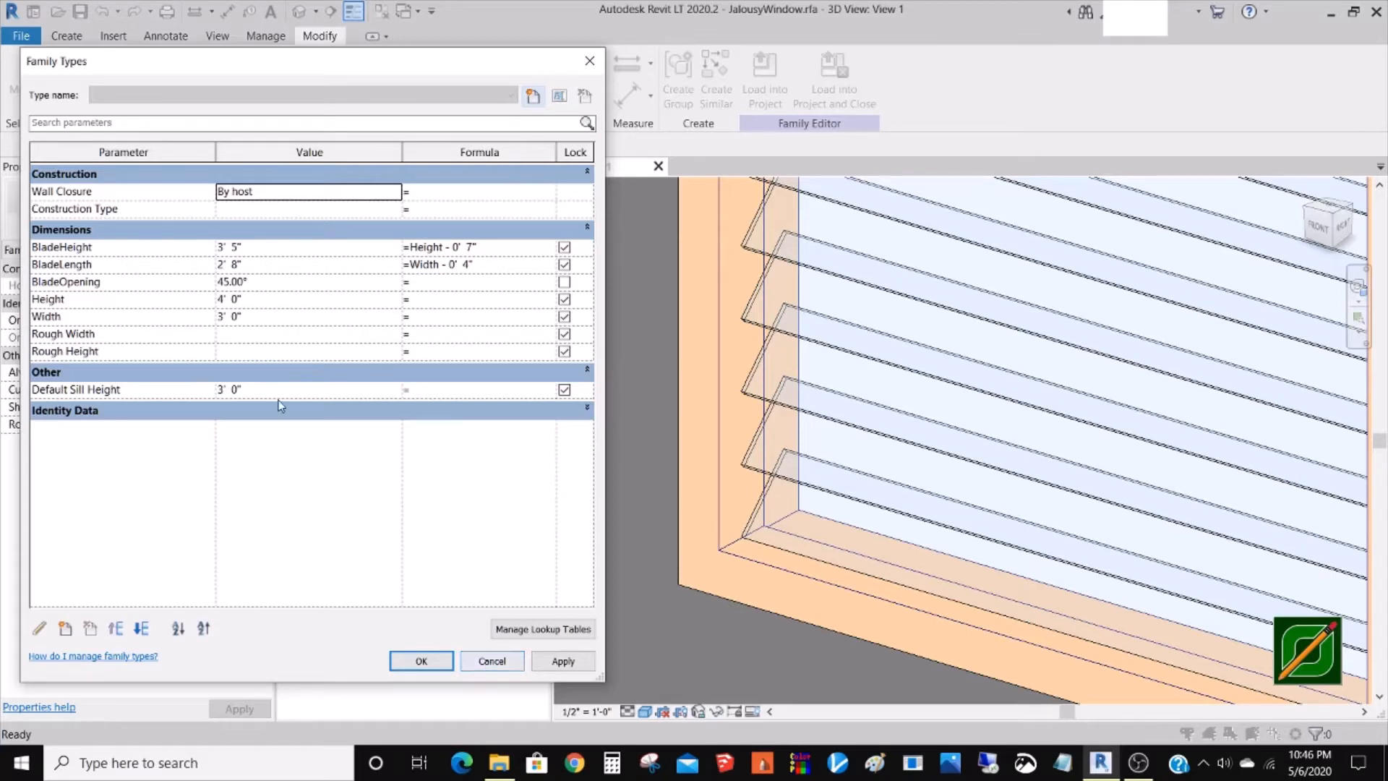
{"action": "left_click", "coordinate": [270, 281]}
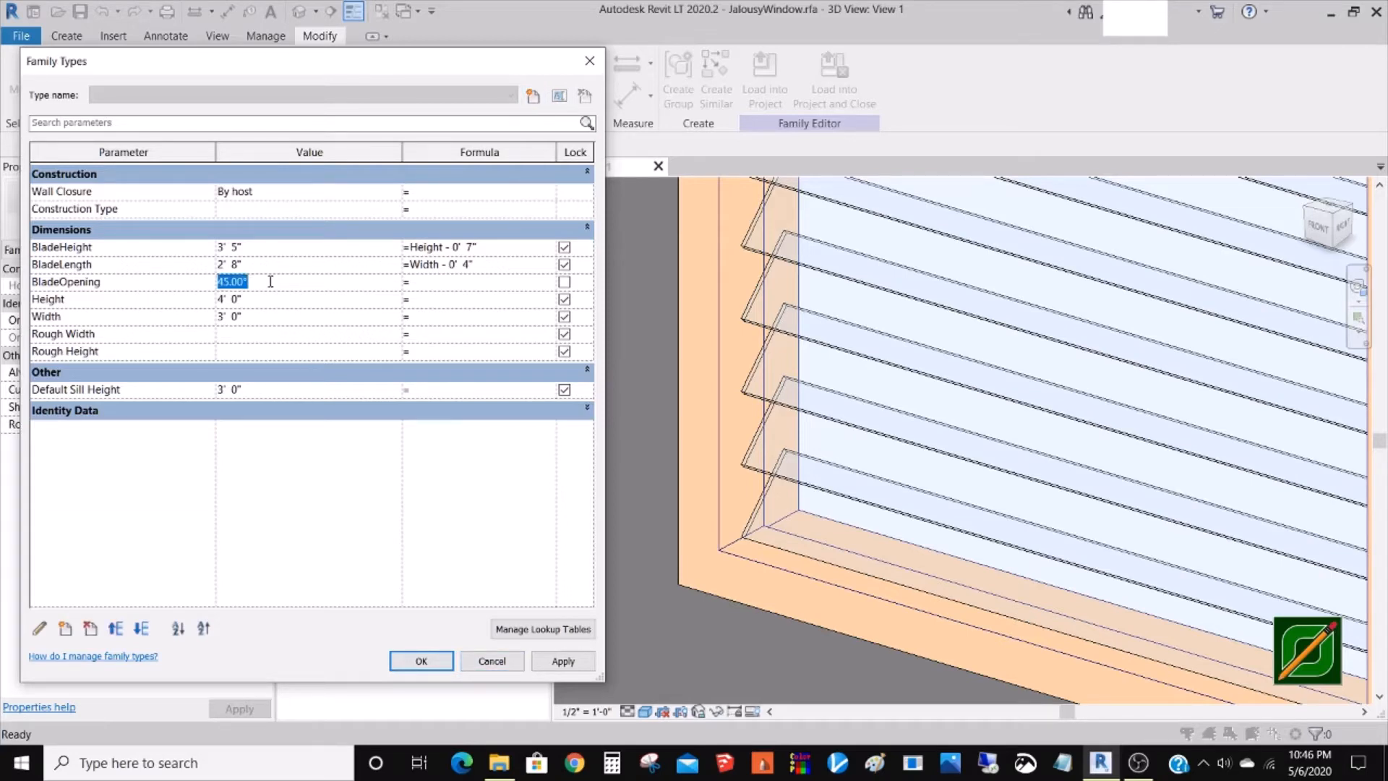
{"action": "type", "text": "90"}
{"action": "left_click", "coordinate": [563, 660]}
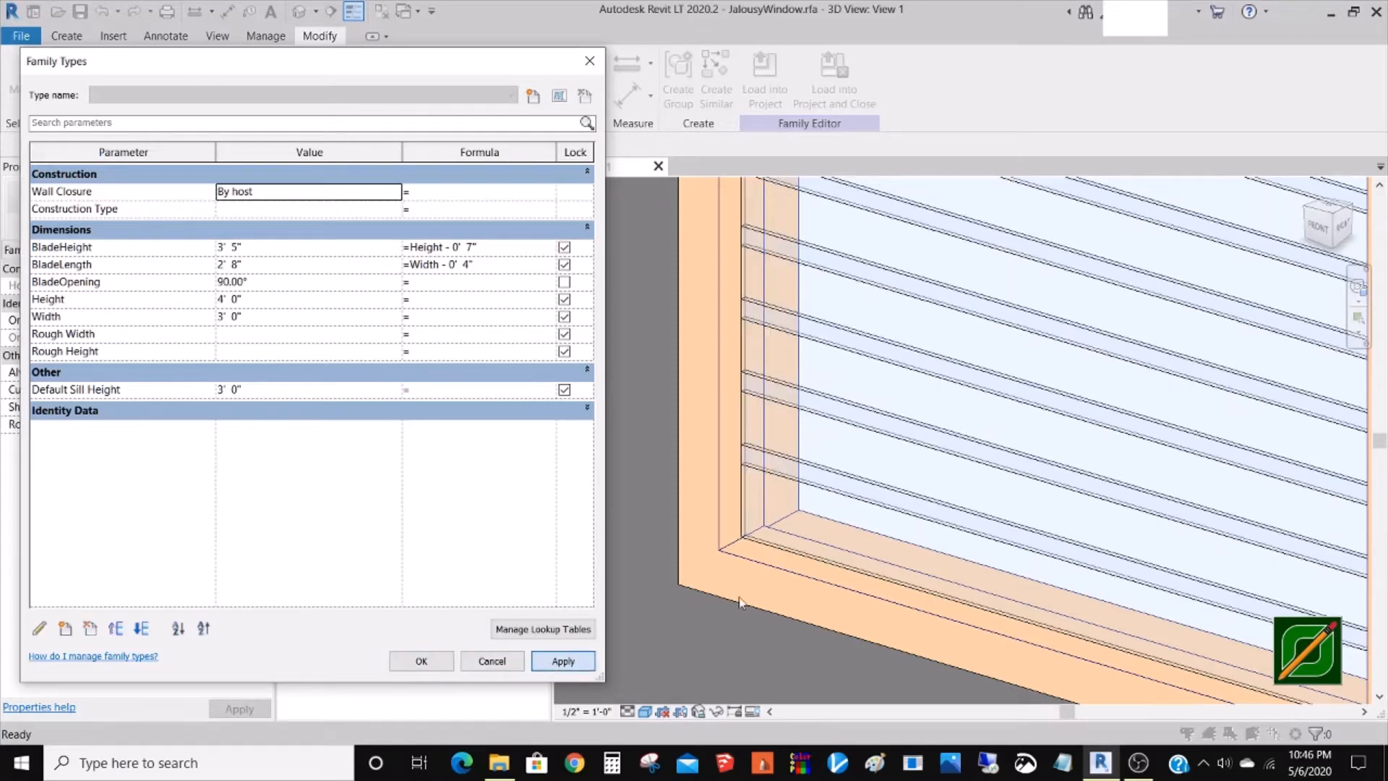
- Set the BladeOpening parameter to 30°, apply it and check the whole window in the 3D view
{"action": "left_click", "coordinate": [267, 282]}
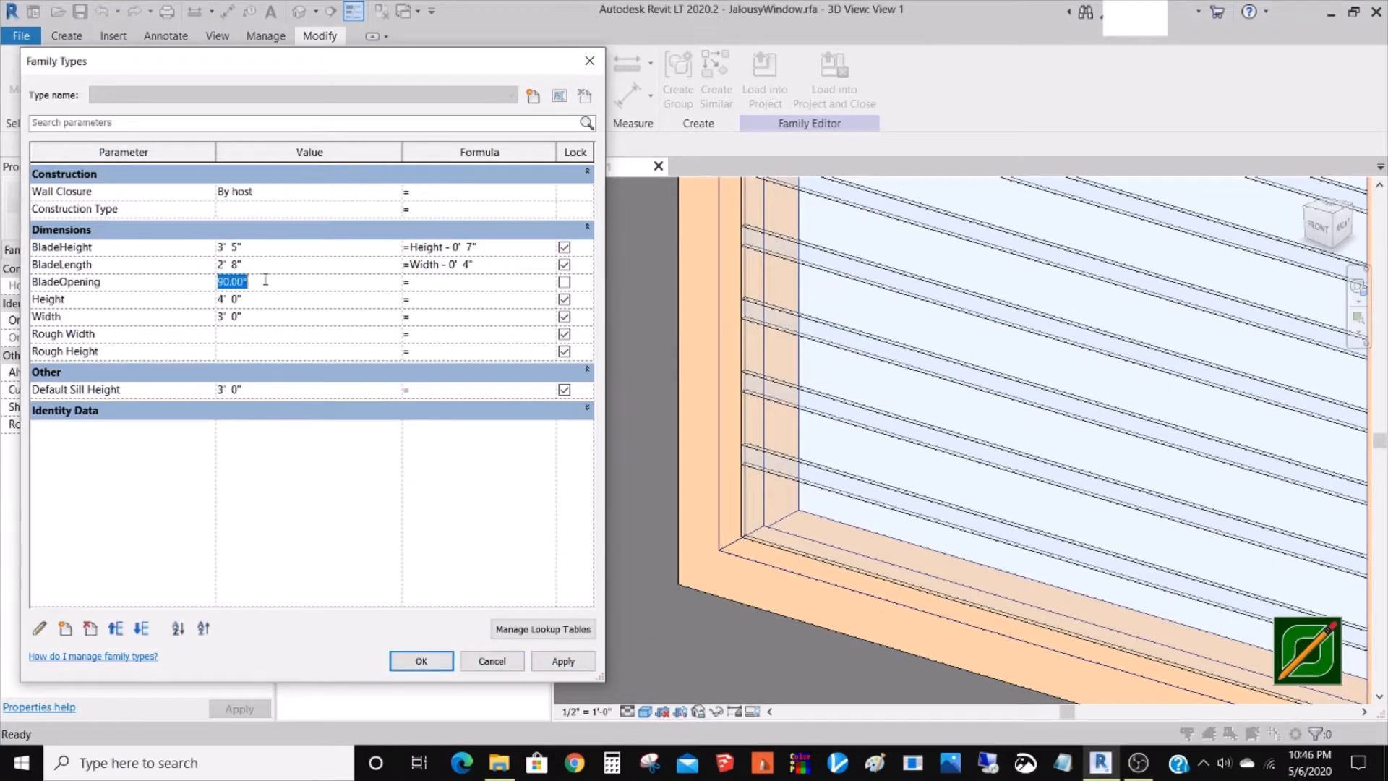
{"action": "type", "text": "30"}
{"action": "left_click", "coordinate": [549, 662]}
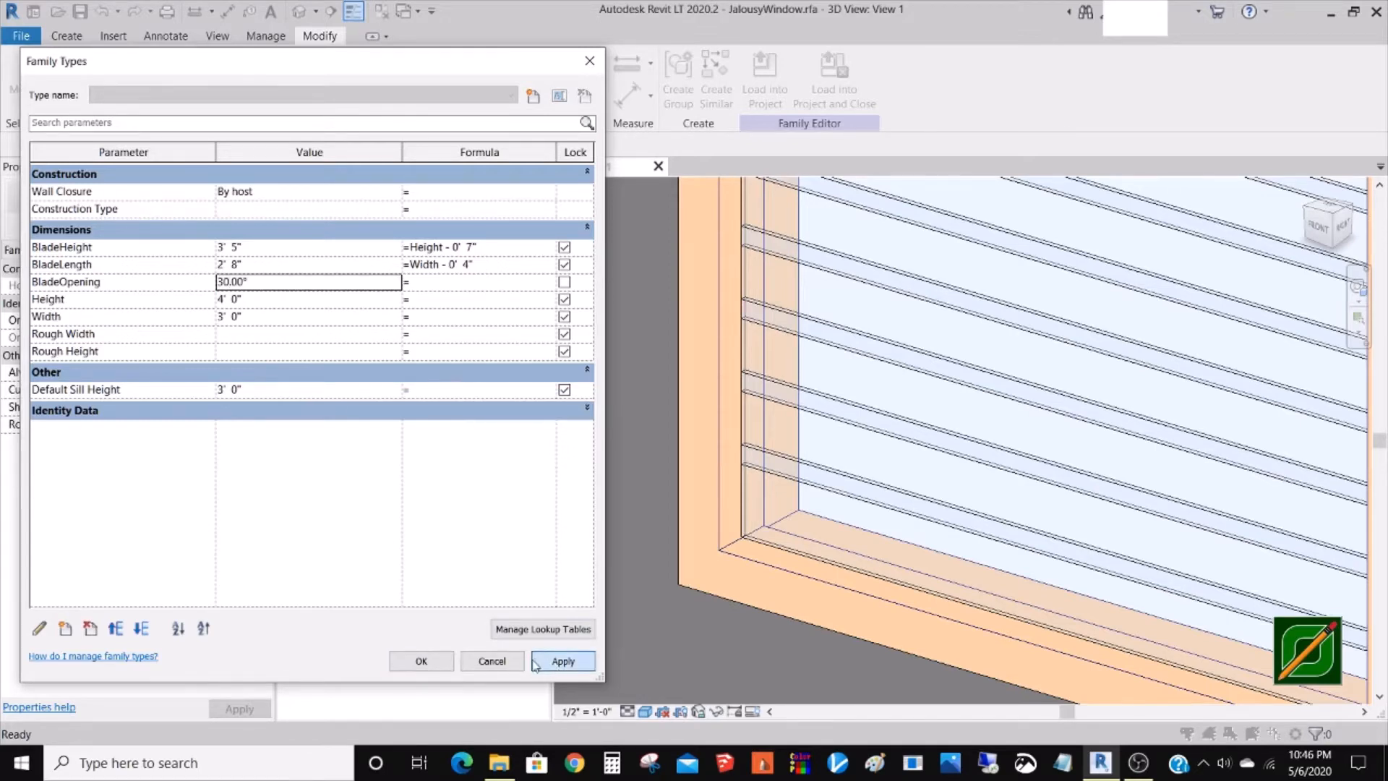
{"action": "left_click", "coordinate": [421, 661]}
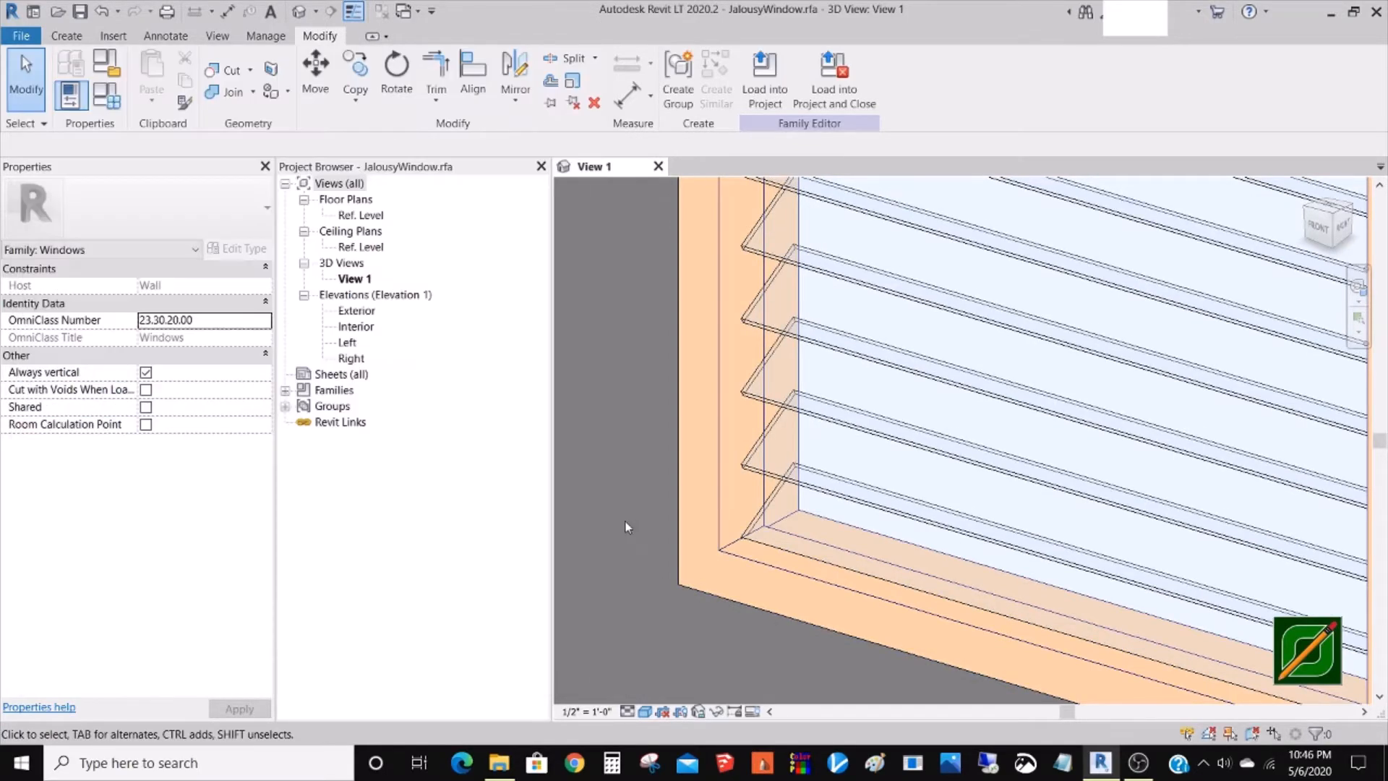
{"action": "scroll", "coordinate": [611, 492], "scroll_direction": "down", "scroll_amount": 10}
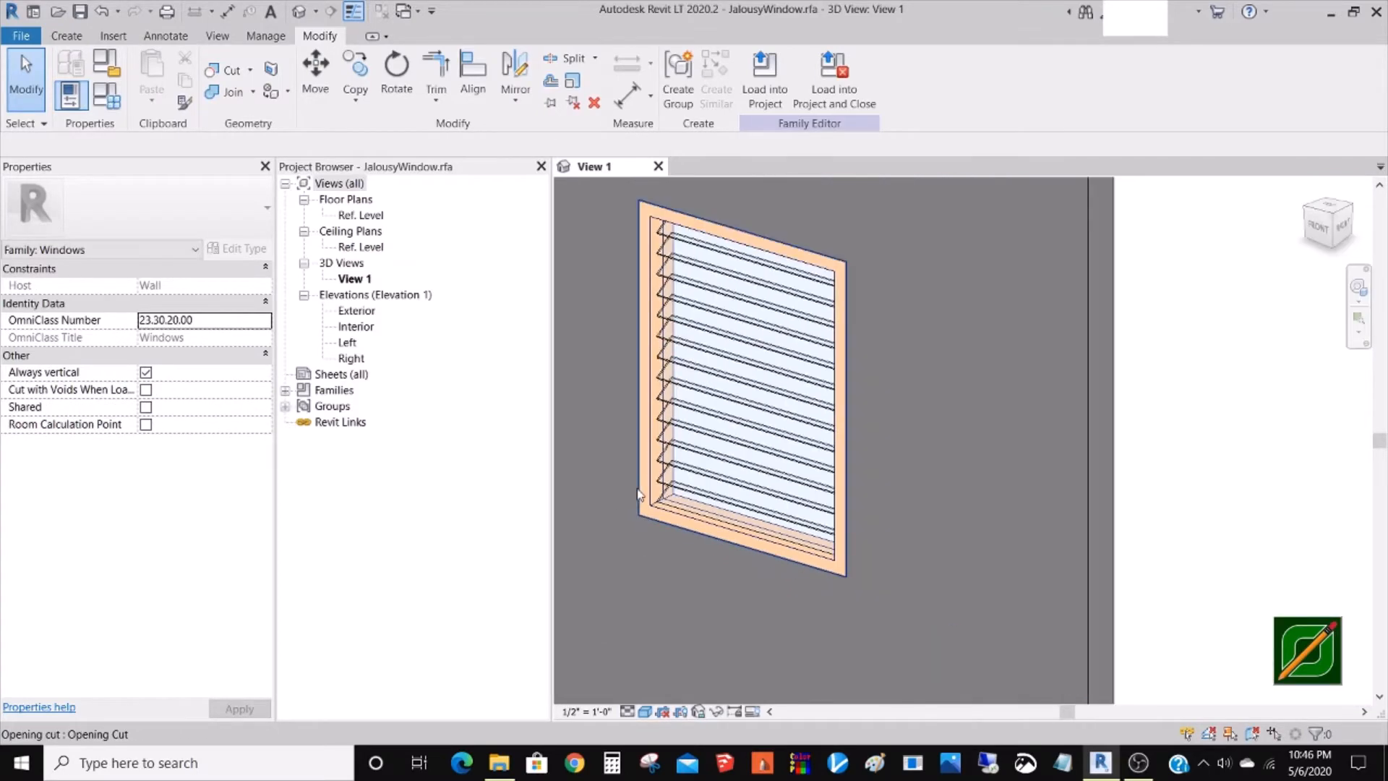
{"action": "scroll", "coordinate": [672, 509], "scroll_direction": "up", "scroll_amount": 2}
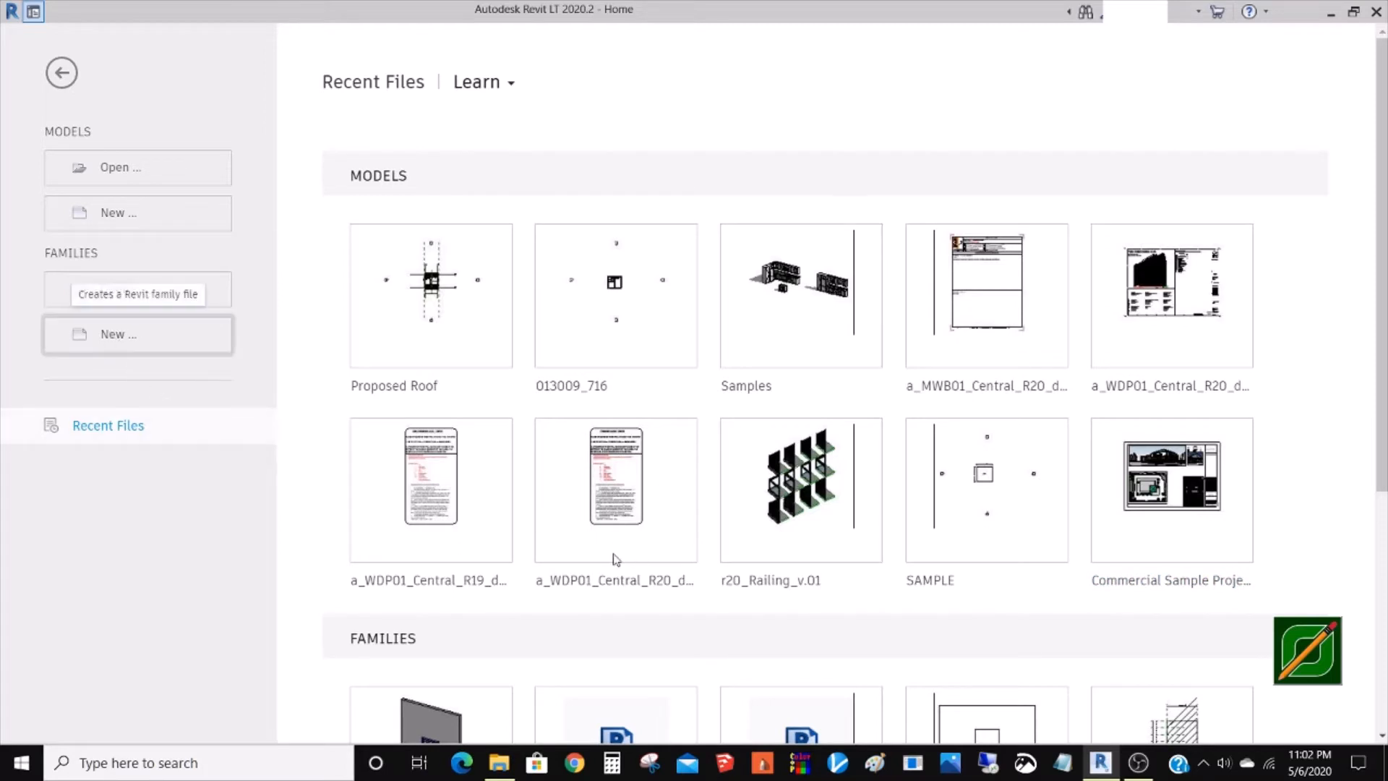
- Create a new family from the Generic Model.rft template
{"action": "left_click", "coordinate": [114, 334]}
{"action": "mouse_move", "coordinate": [960, 264]}
{"action": "left_mouse_down"}
{"action": "mouse_move", "coordinate": [961, 372]}
{"action": "mouse_move", "coordinate": [961, 357]}
{"action": "left_mouse_up"}
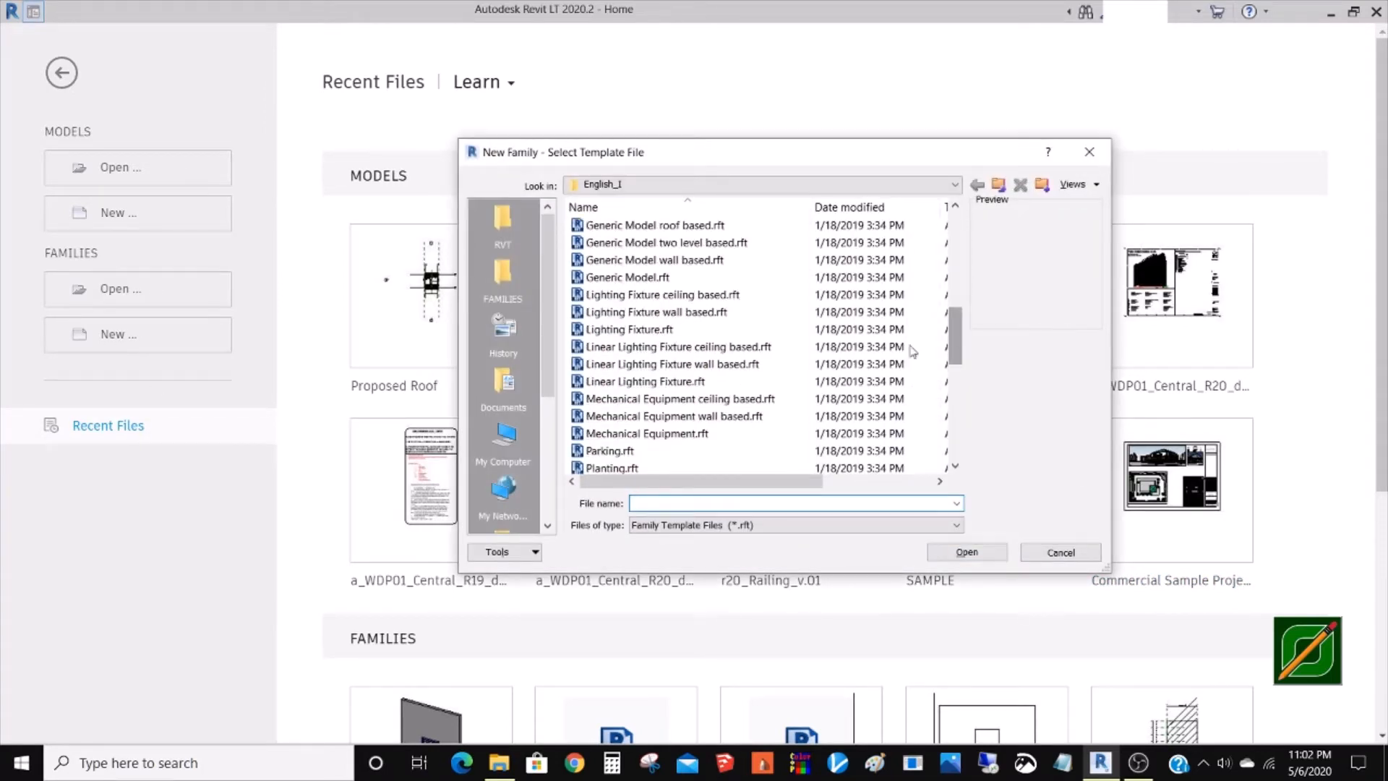
{"action": "left_click", "coordinate": [896, 277]}
{"action": "left_click", "coordinate": [967, 552]}
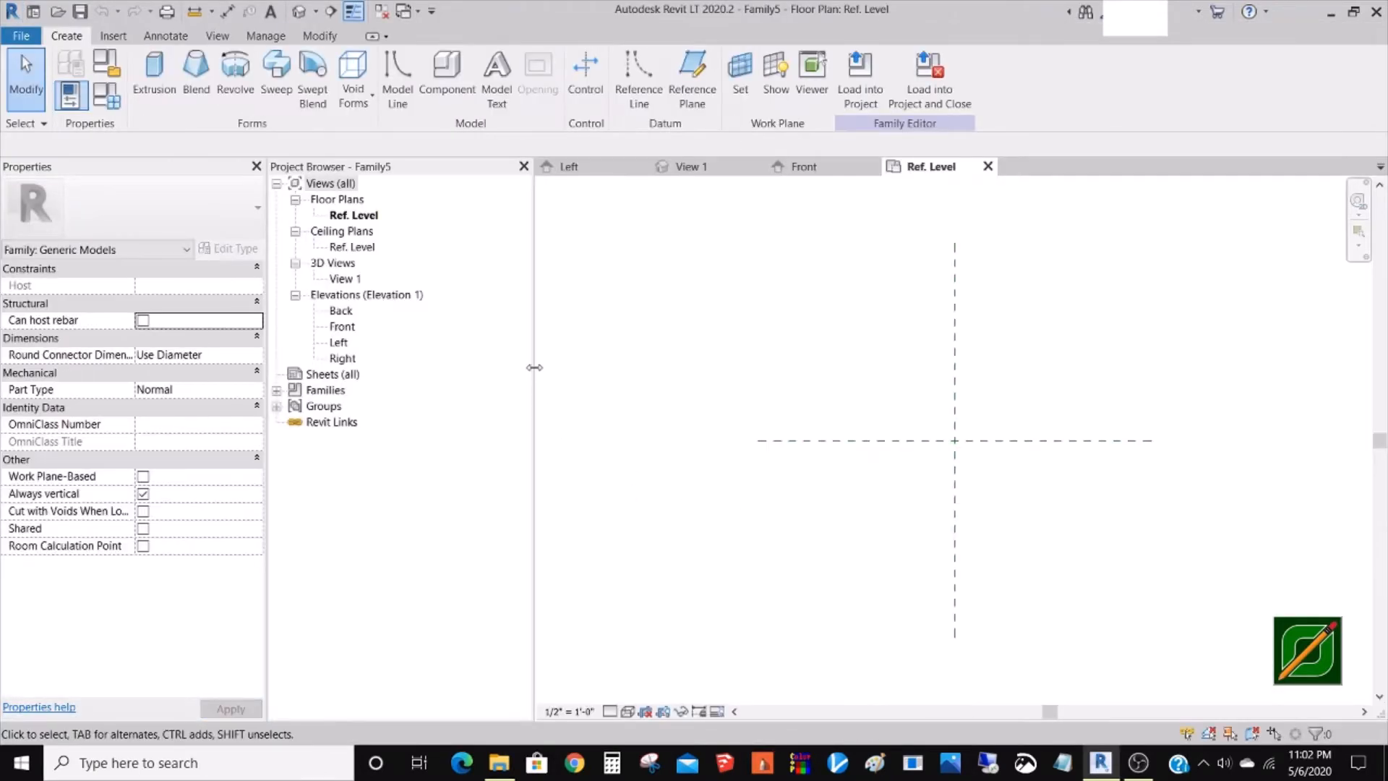
- Widen the drawing area and tile the Ref. Level, View 1, Front and Left views
{"action": "left_click_drag", "start_coordinate": [483, 373], "coordinate": [409, 373]}
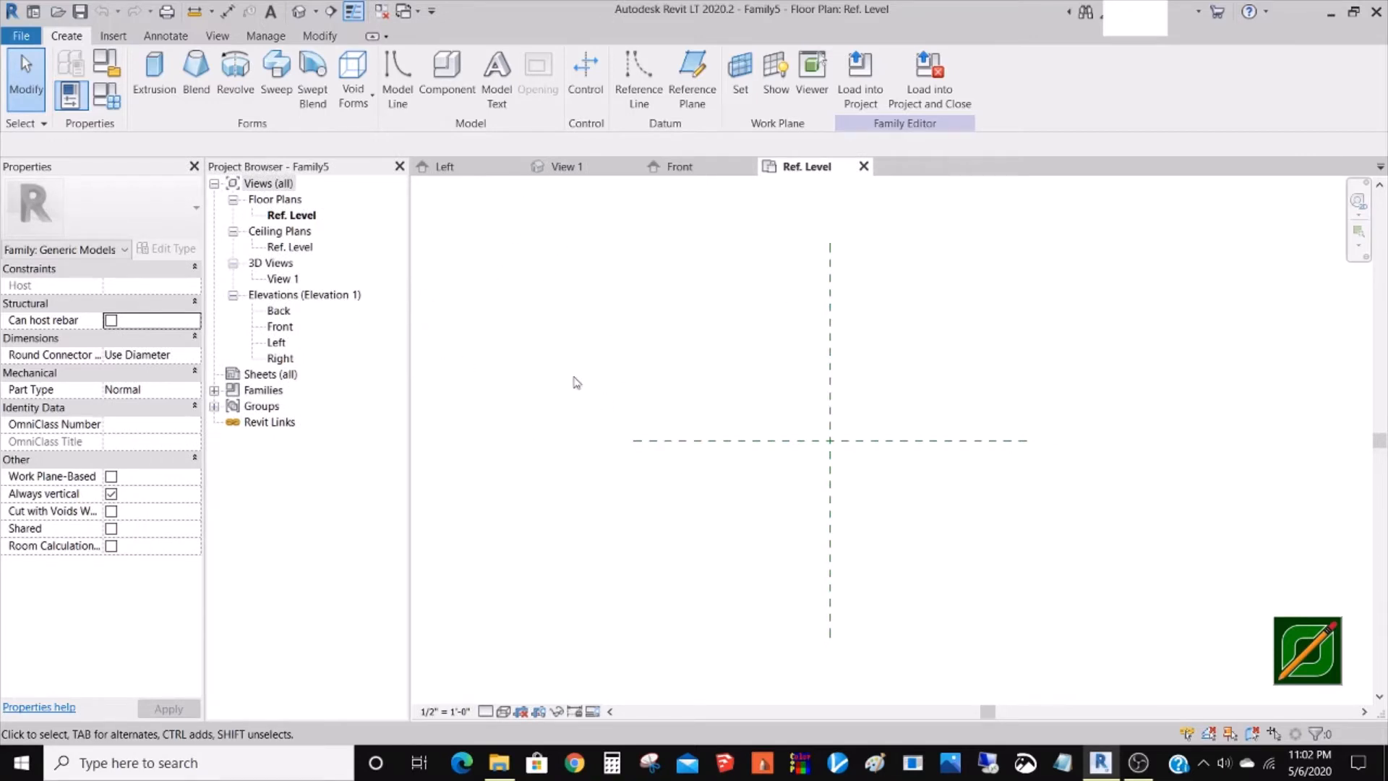
{"action": "key", "text": "w"}
{"action": "key", "text": "t"}
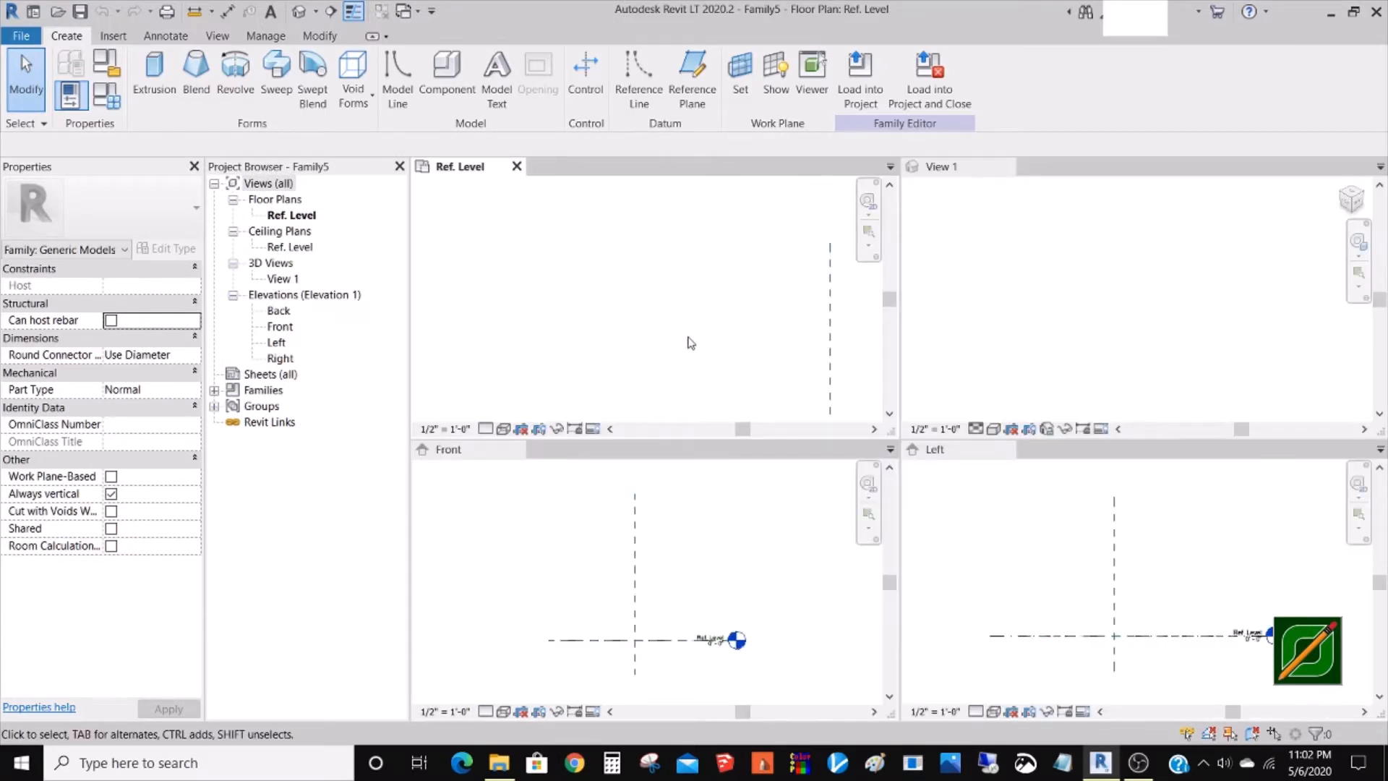
{"action": "middle_click_drag", "start_coordinate": [683, 339], "coordinate": [602, 287]}
{"action": "scroll", "coordinate": [1035, 603], "scroll_direction": "down", "scroll_amount": 1}
{"action": "scroll", "coordinate": [1035, 602], "scroll_direction": "up", "scroll_amount": 3}
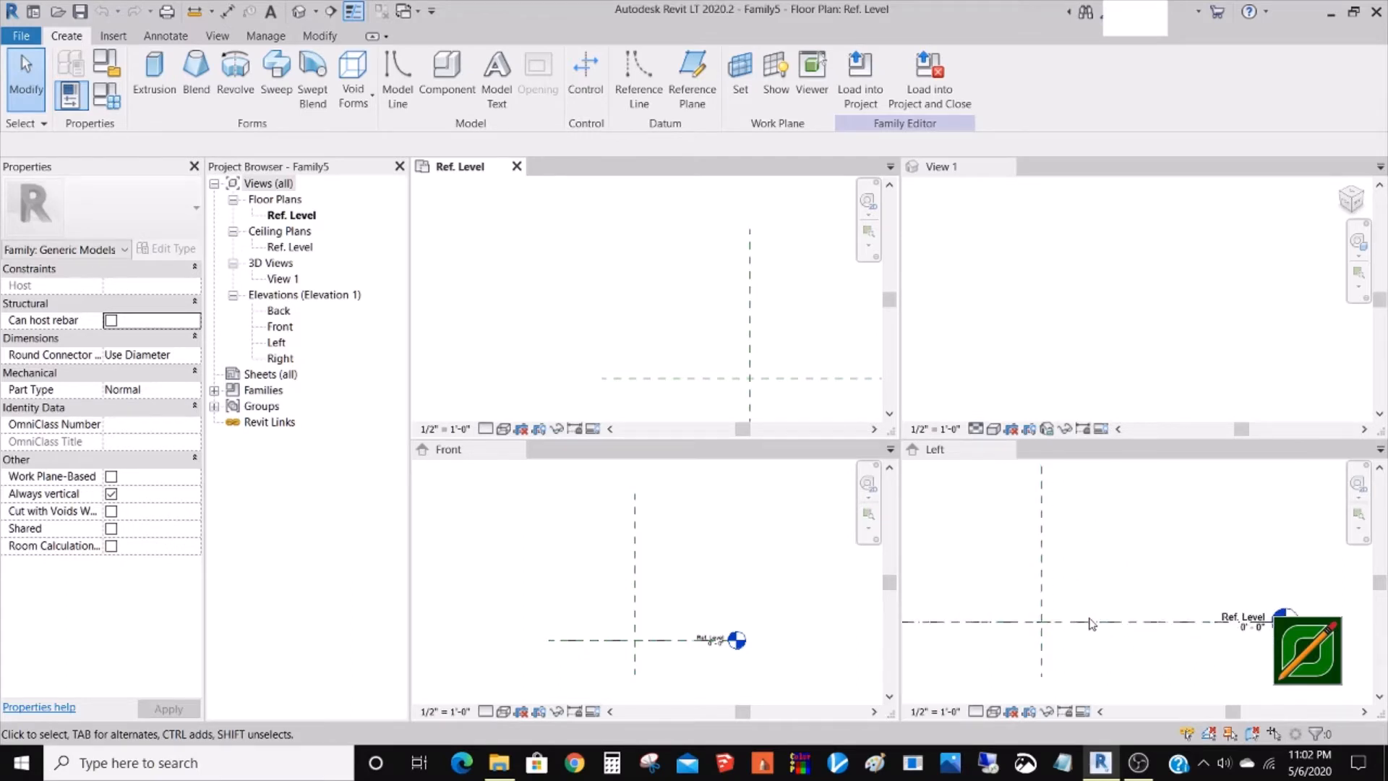
- In the Left elevation, draw a reference line about 1' 9" long at 45° from the intersection of Ref. Level and the Center (Front/Back) plane
{"action": "left_click", "coordinate": [1058, 576]}
{"action": "scroll", "coordinate": [1050, 573], "scroll_direction": "down", "scroll_amount": 2}
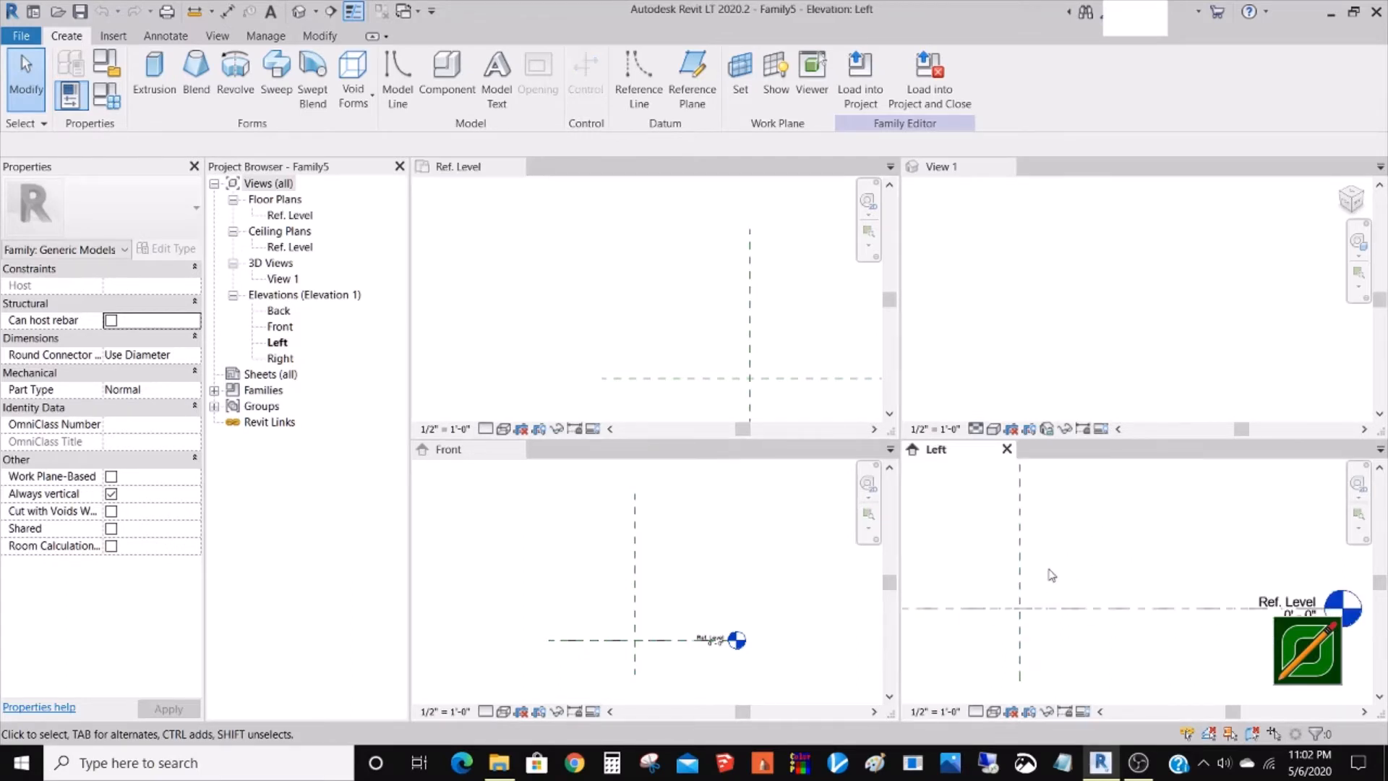
{"action": "scroll", "coordinate": [1055, 582], "scroll_direction": "up", "scroll_amount": 3}
{"action": "scroll", "coordinate": [1038, 633], "scroll_direction": "up", "scroll_amount": 1}
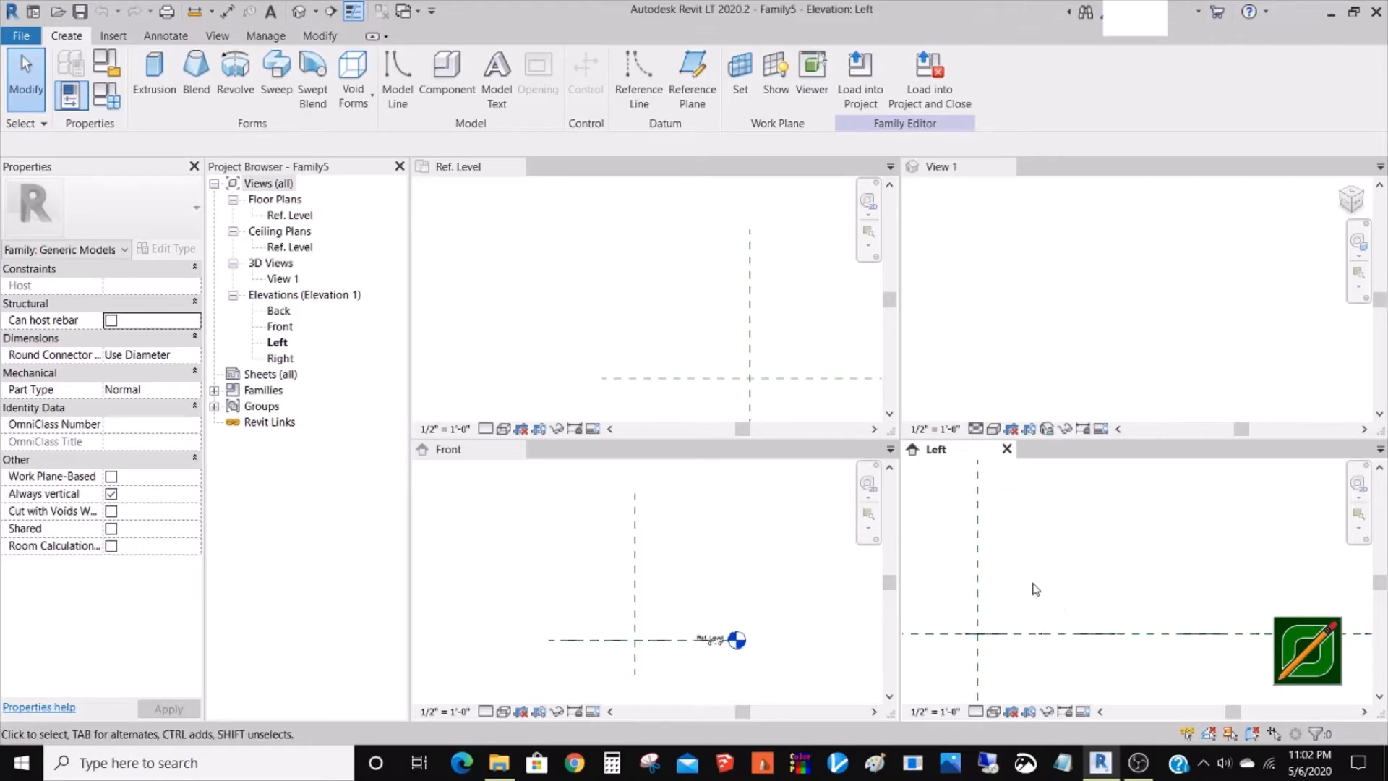
{"action": "left_click", "coordinate": [640, 80]}
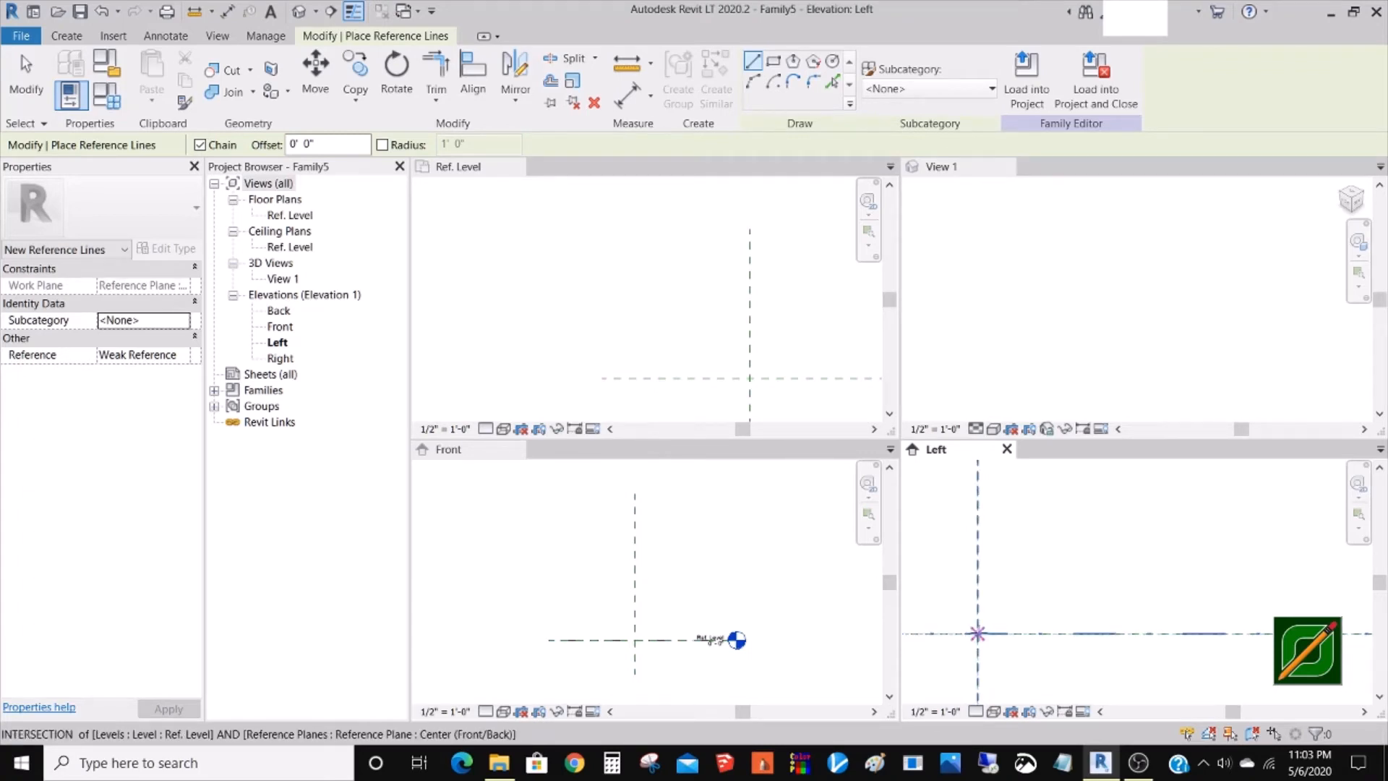
{"action": "left_click", "coordinate": [977, 634]}
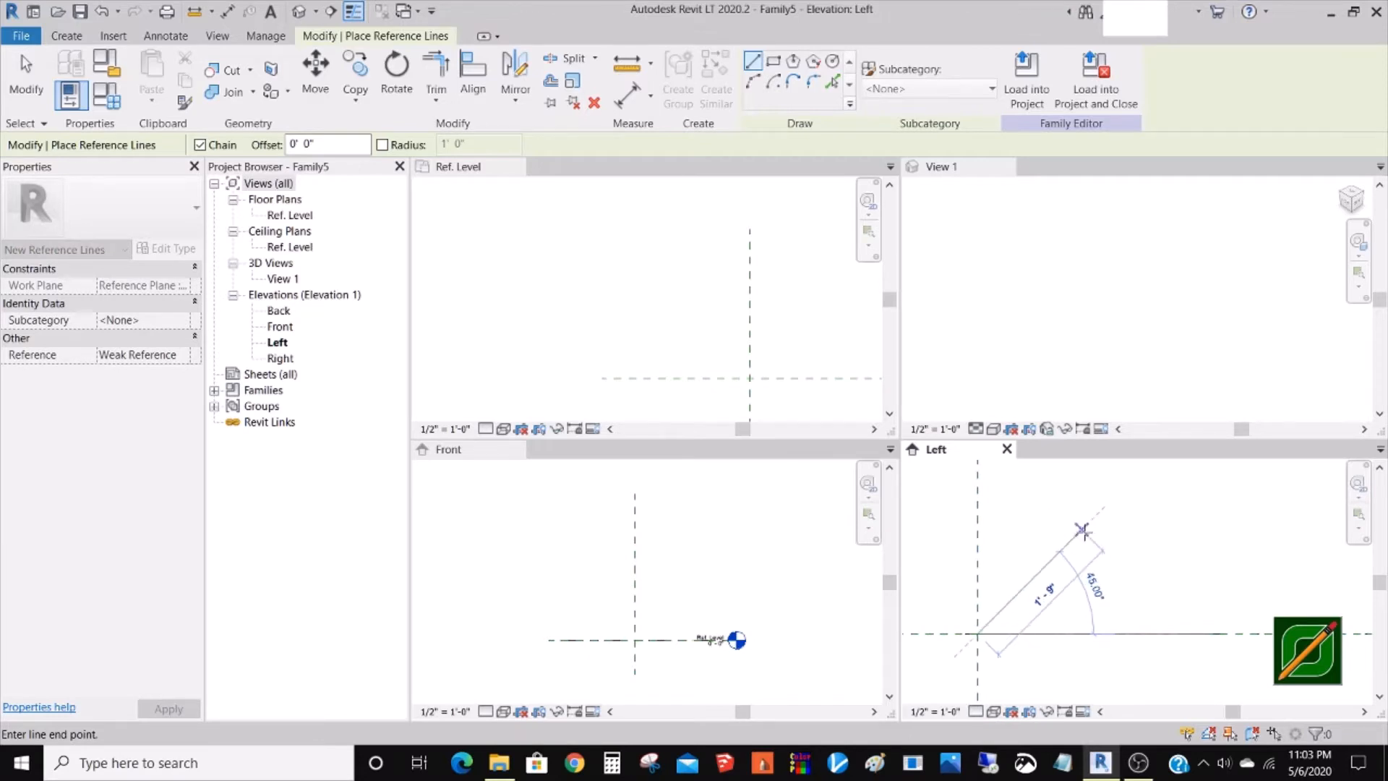
{"action": "left_click", "coordinate": [1082, 530]}
{"action": "key", "text": "Escape"}
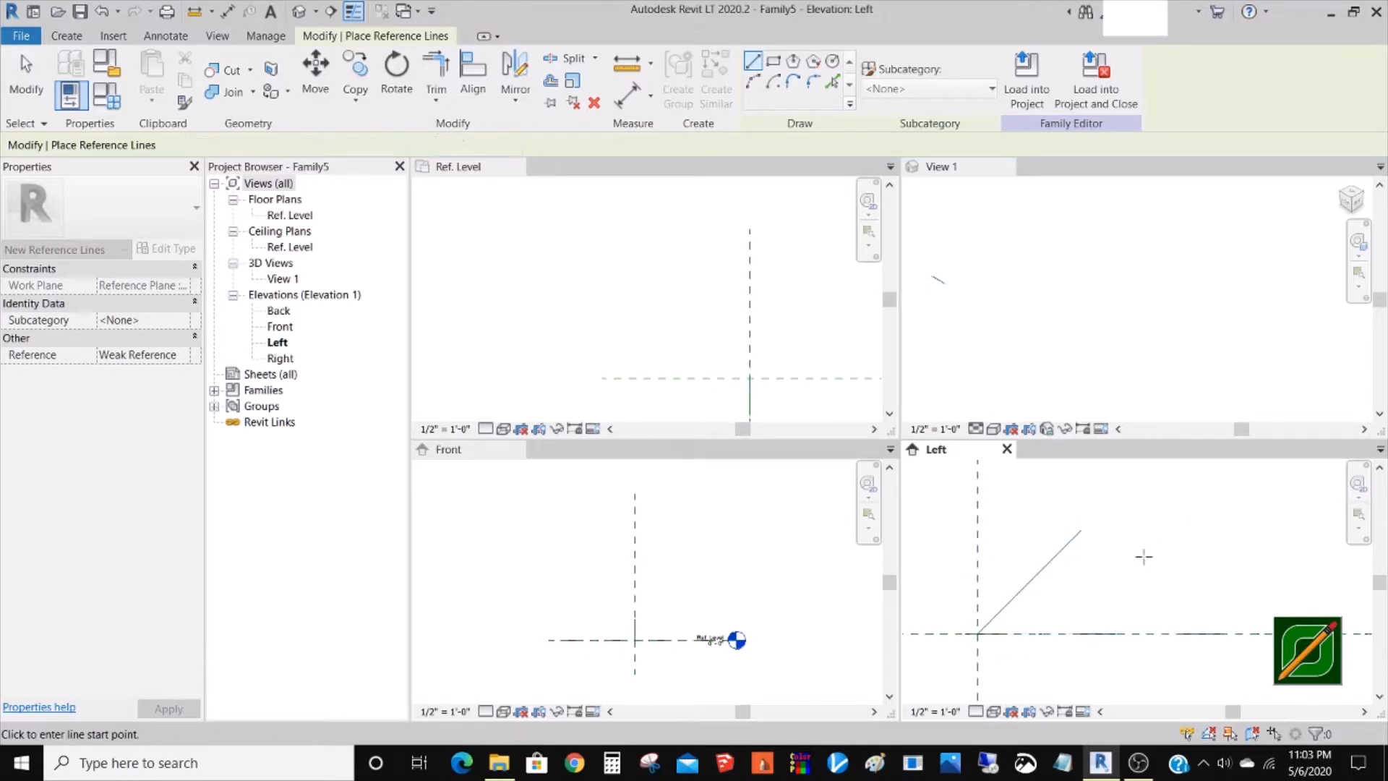
{"action": "key", "text": "Escape"}
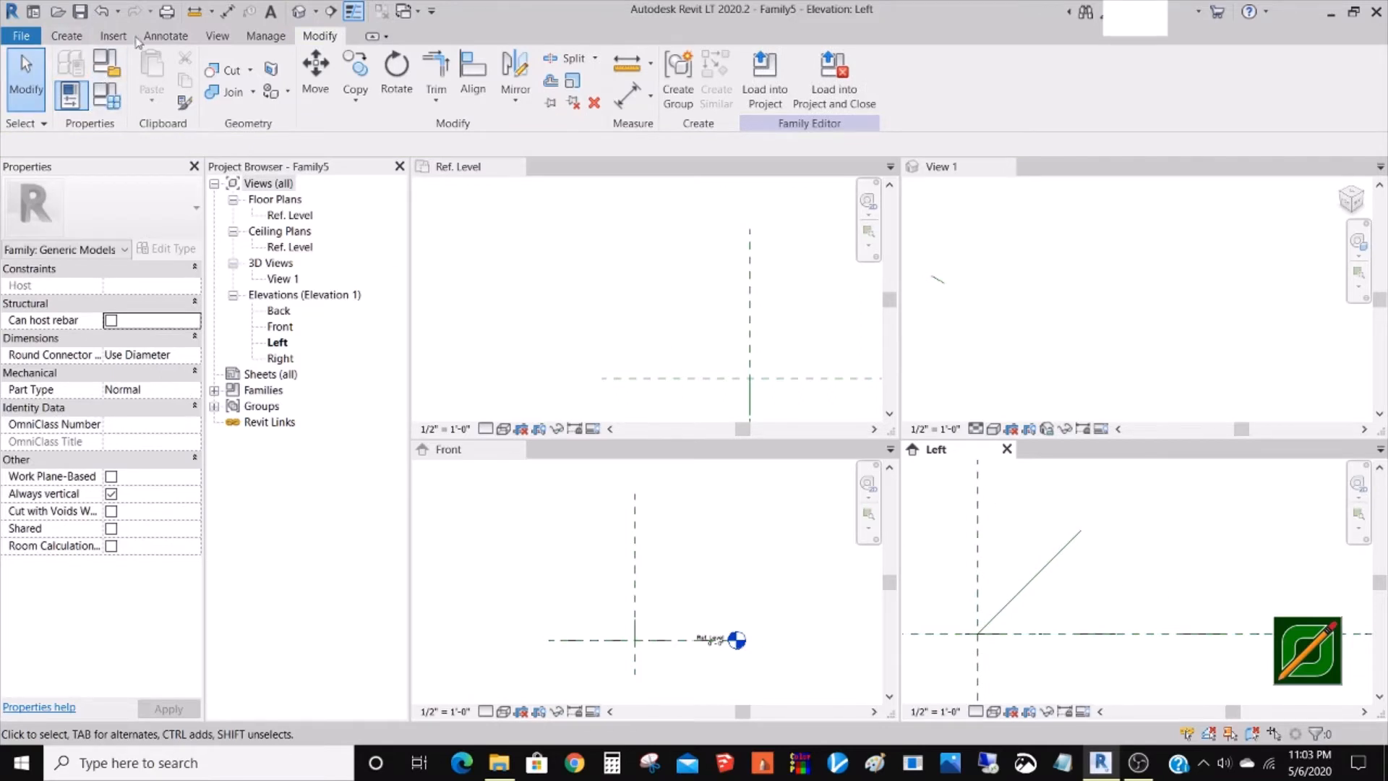
- Align and lock the reference line's lower endpoint to the vertical center plane and to the Ref. Level in the Left elevation
{"action": "left_click", "coordinate": [164, 37]}
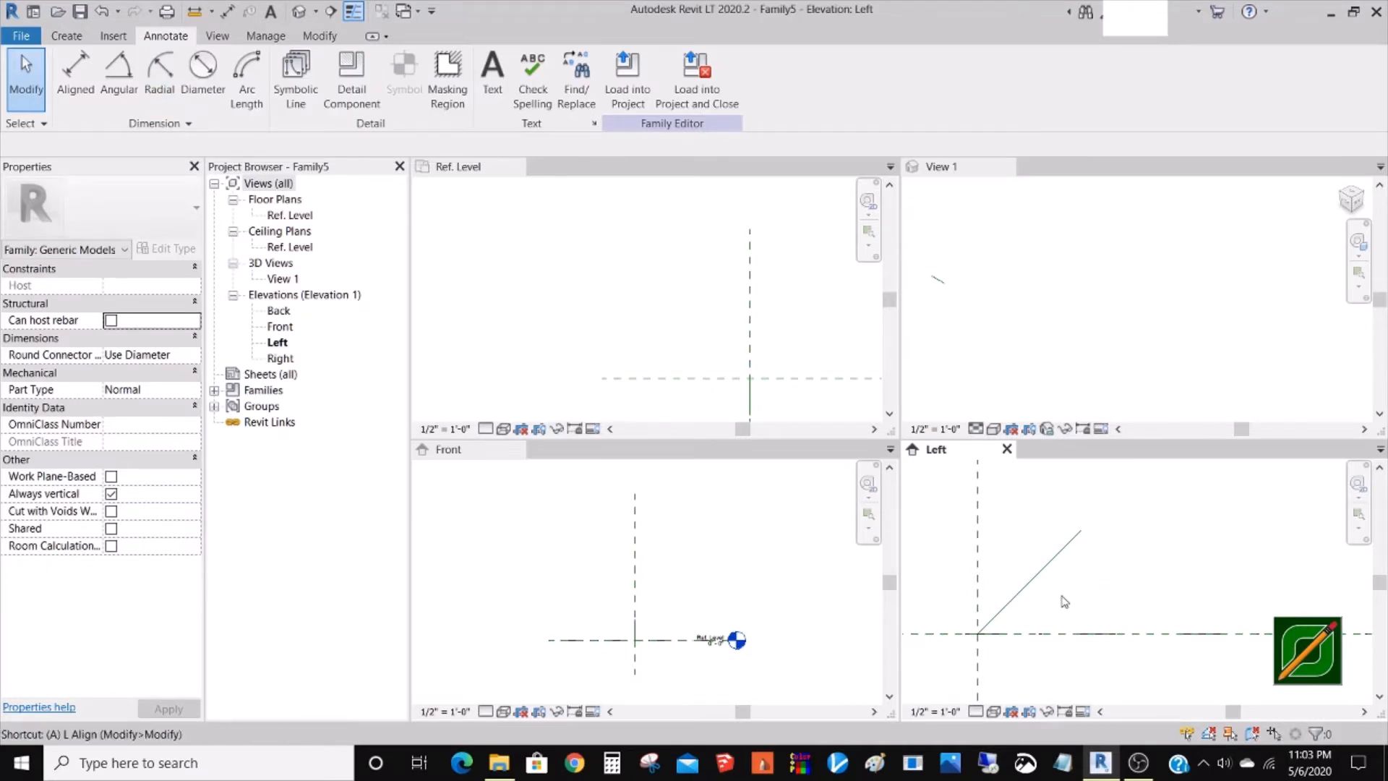
{"action": "key", "text": "d"}
{"action": "key", "text": "i"}
{"action": "left_click", "coordinate": [978, 589]}
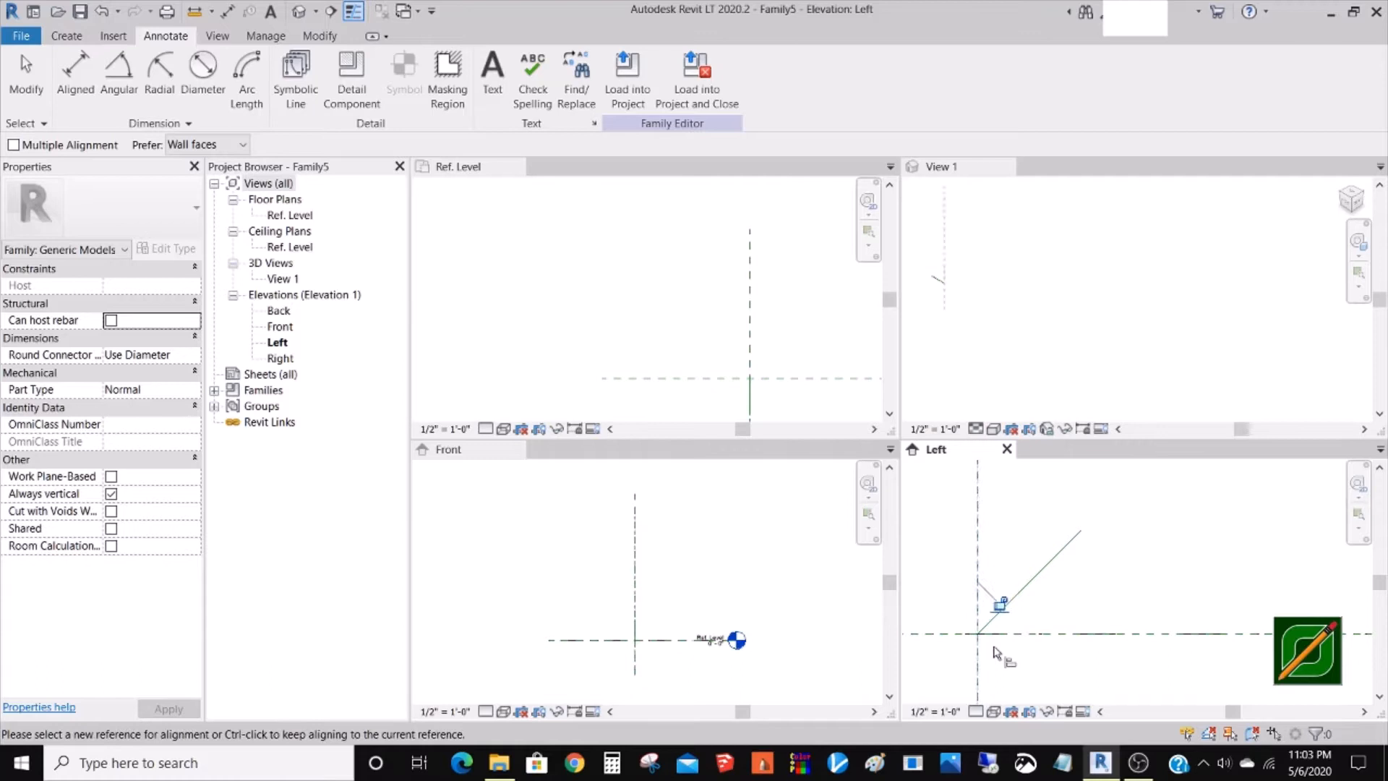
{"action": "left_click", "coordinate": [1001, 606]}
{"action": "left_click", "coordinate": [1012, 635]}
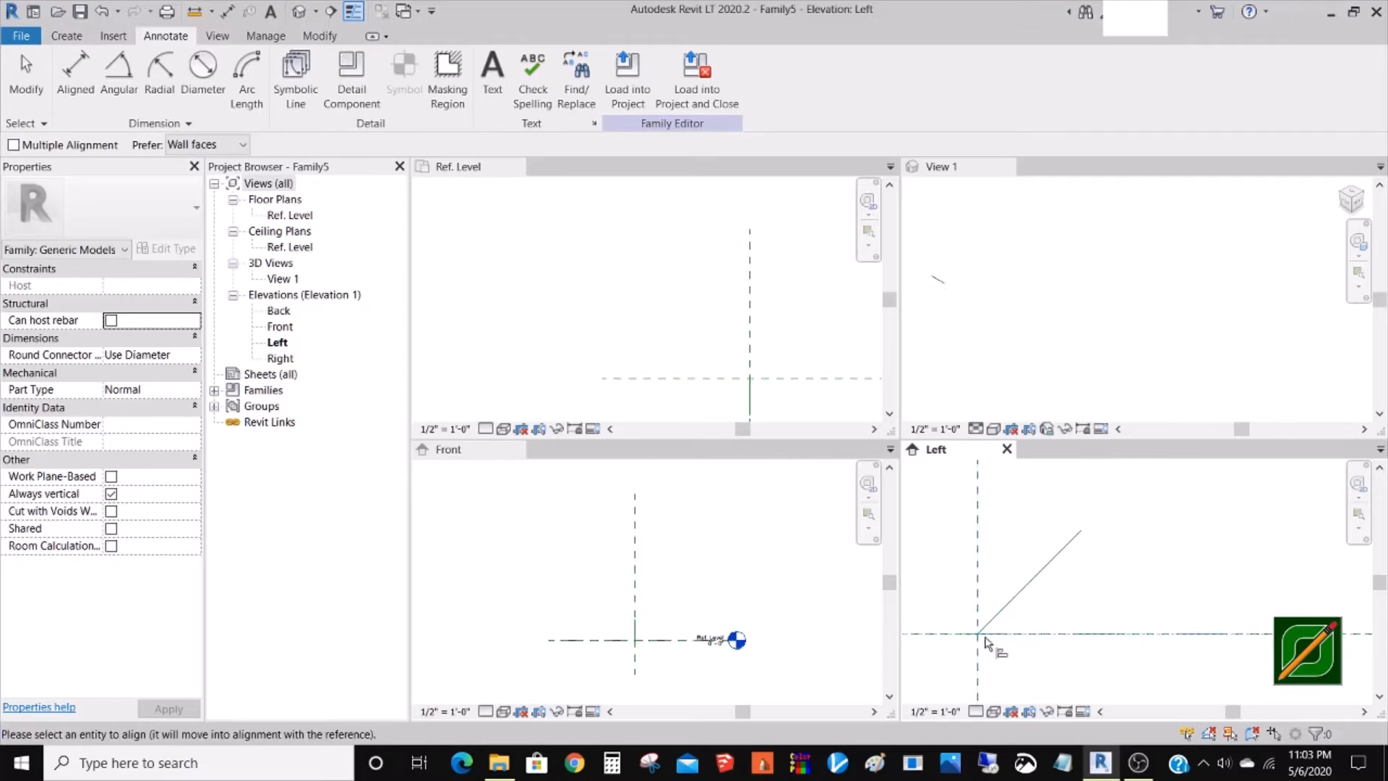
{"action": "left_click", "coordinate": [980, 635]}
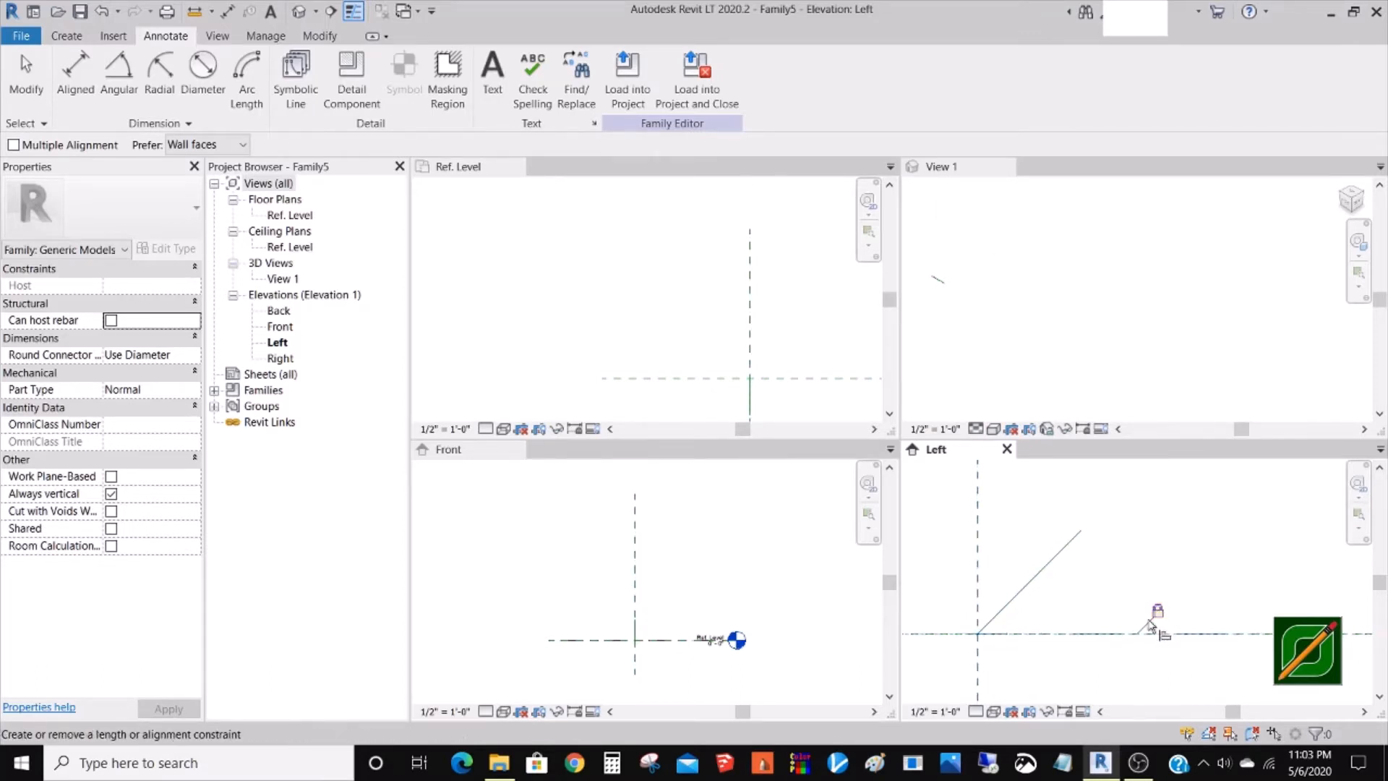
{"action": "key", "text": "Escape"}
{"action": "key", "text": "Escape"}
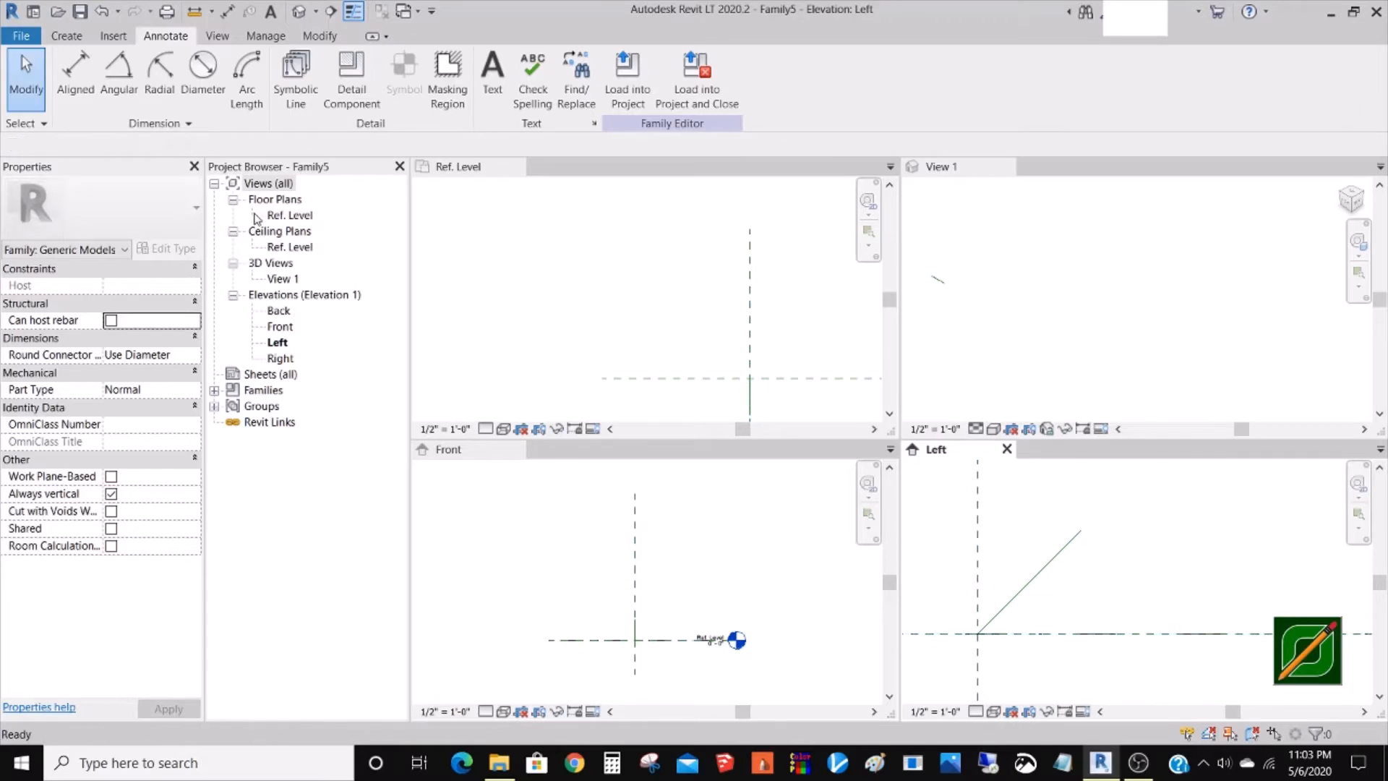
- Add an angular dimension between the sloped reference line and the horizontal Ref. Level
{"action": "left_click", "coordinate": [118, 73]}
{"action": "left_click", "coordinate": [1050, 571]}
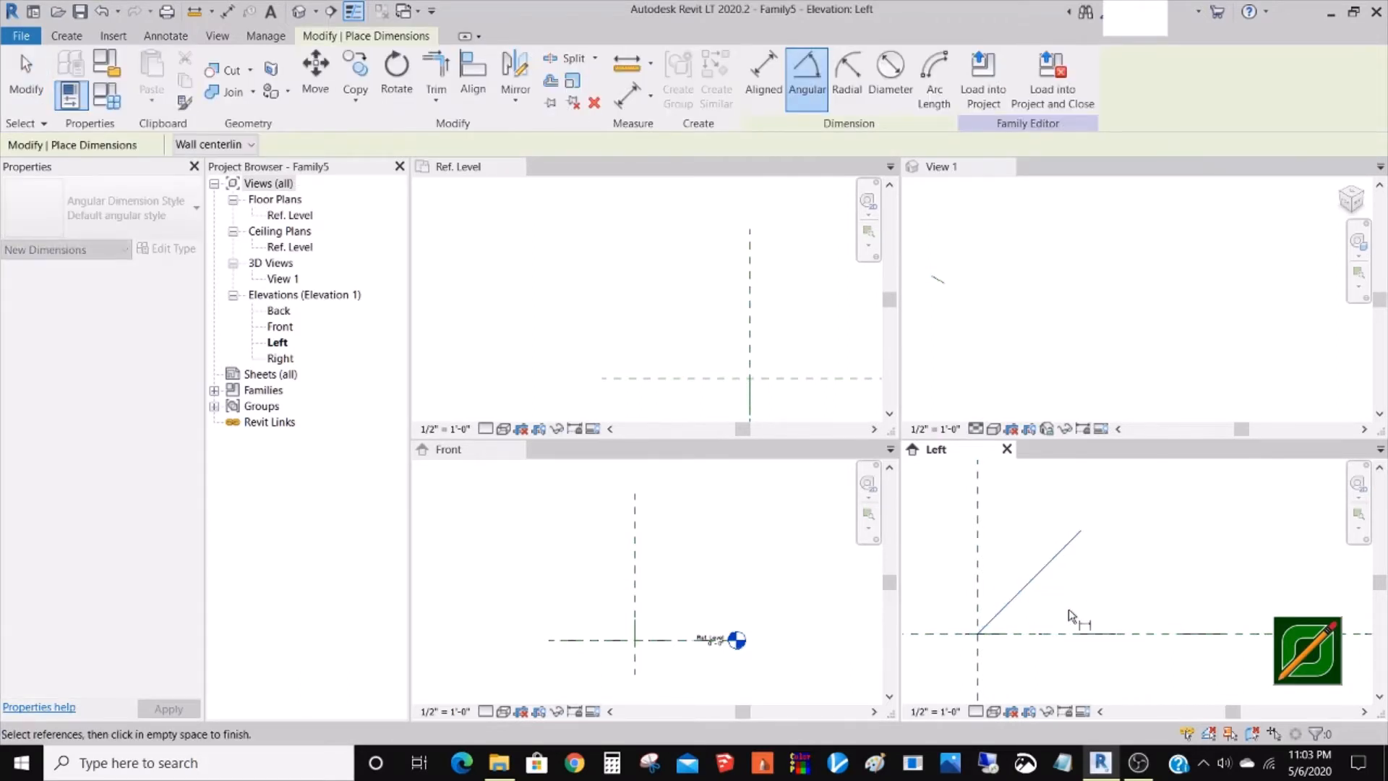
{"action": "left_click", "coordinate": [1077, 634]}
{"action": "left_click", "coordinate": [1097, 613]}
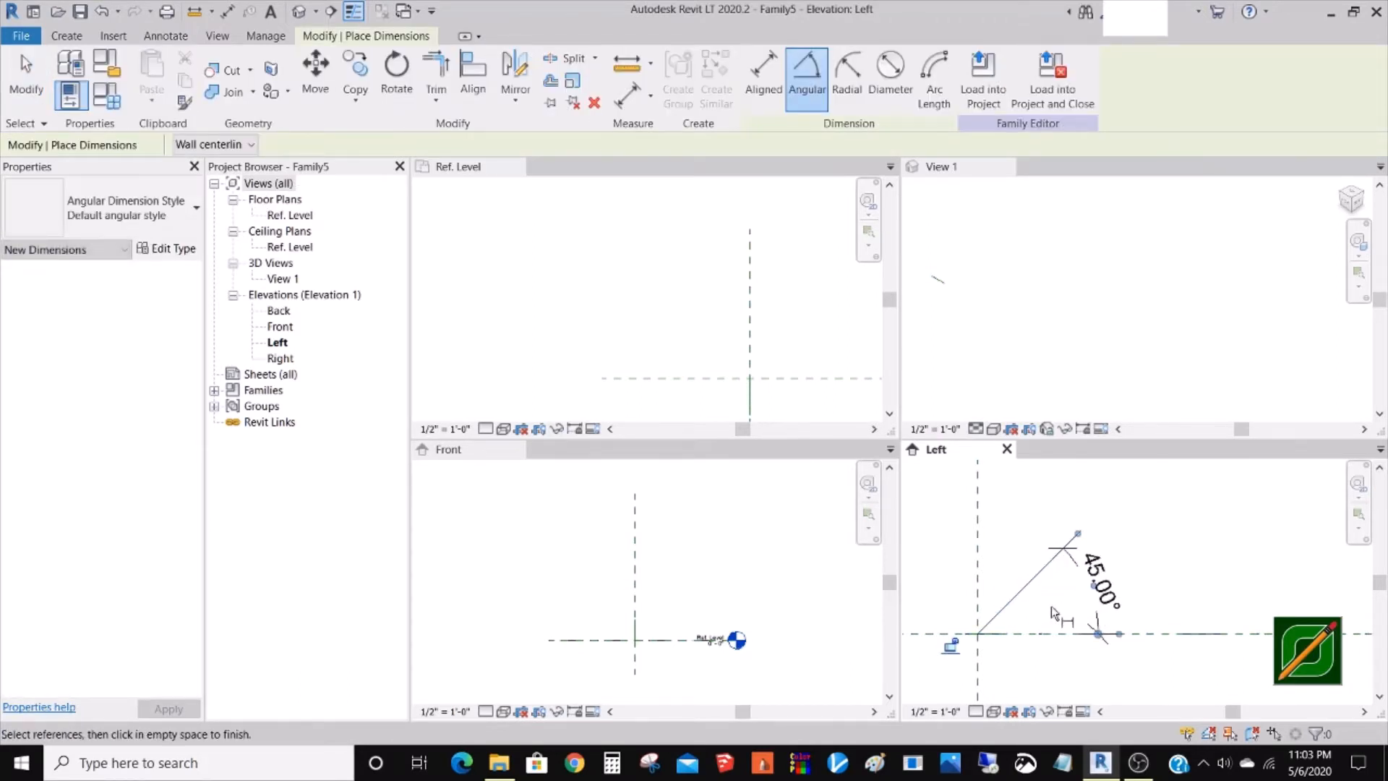
{"action": "key", "text": "Escape"}
- Label the angular dimension with a new type-based family parameter named Blade Angle, grouped under Dimensions
{"action": "left_click", "coordinate": [1097, 633]}
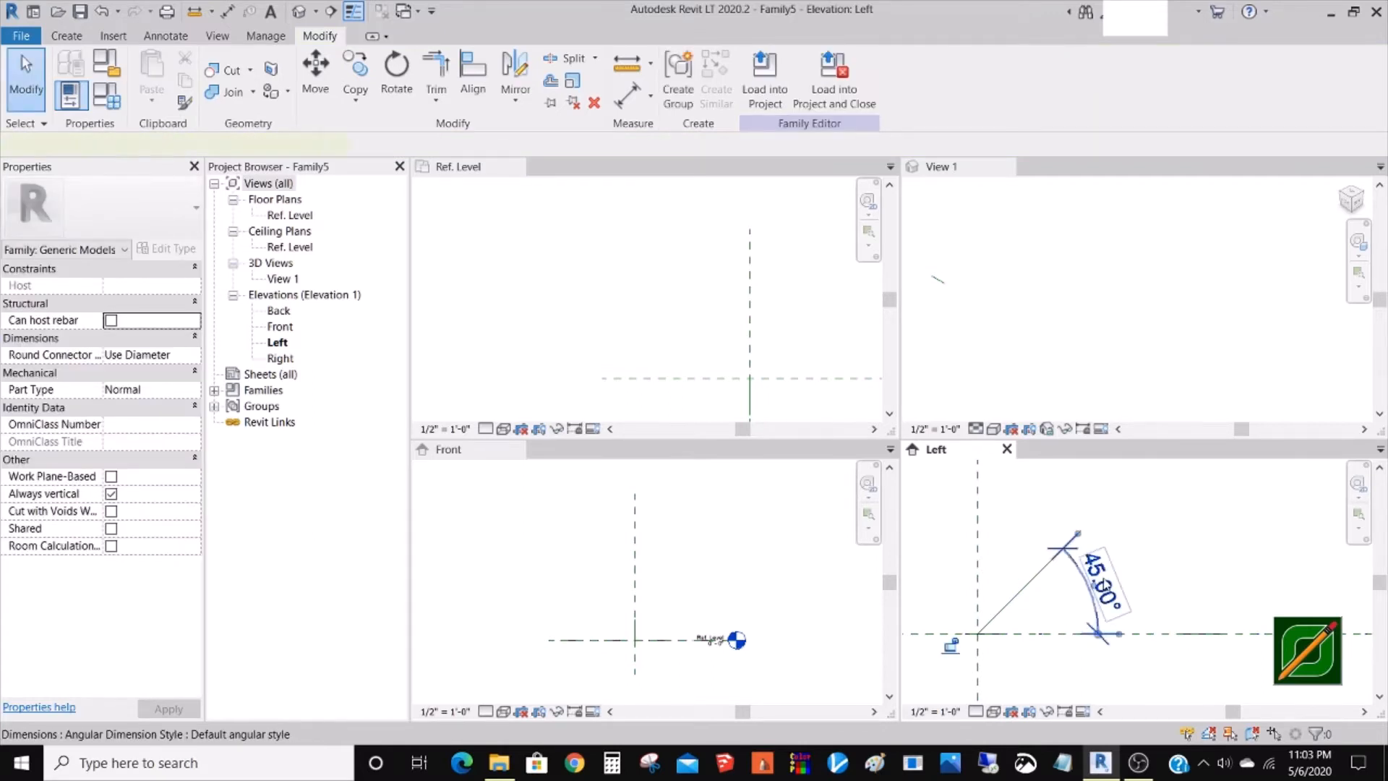
{"action": "left_click", "coordinate": [935, 78]}
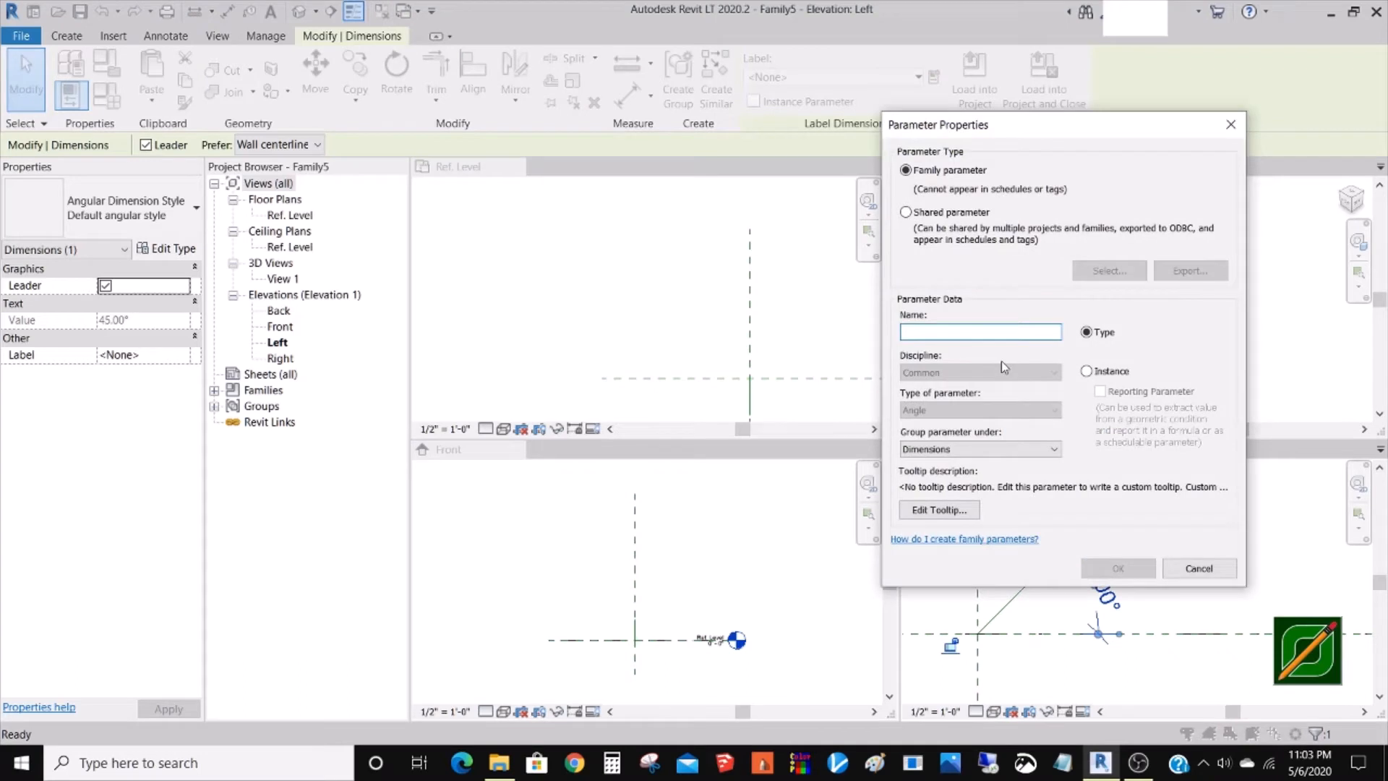
{"action": "type", "text": "Blade Angle"}
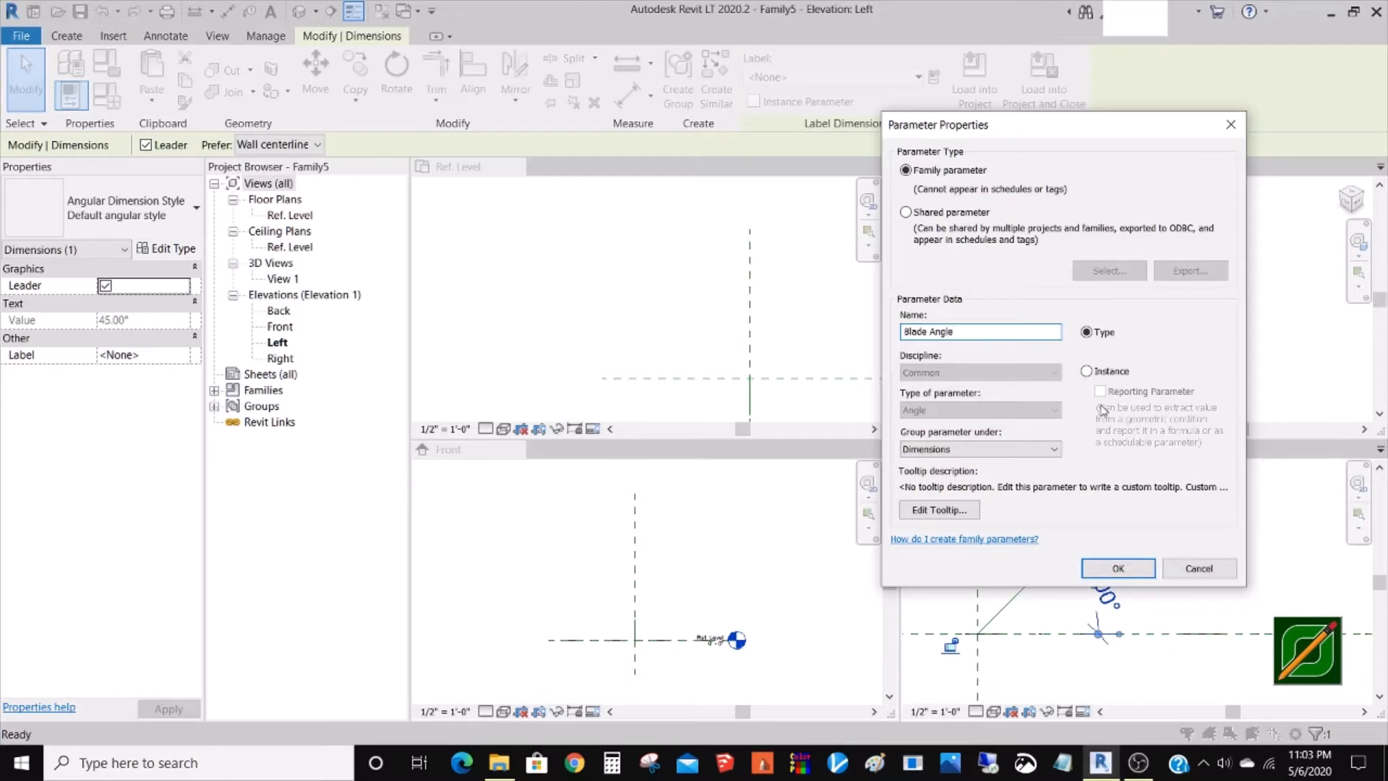
{"action": "left_click", "coordinate": [1121, 567]}
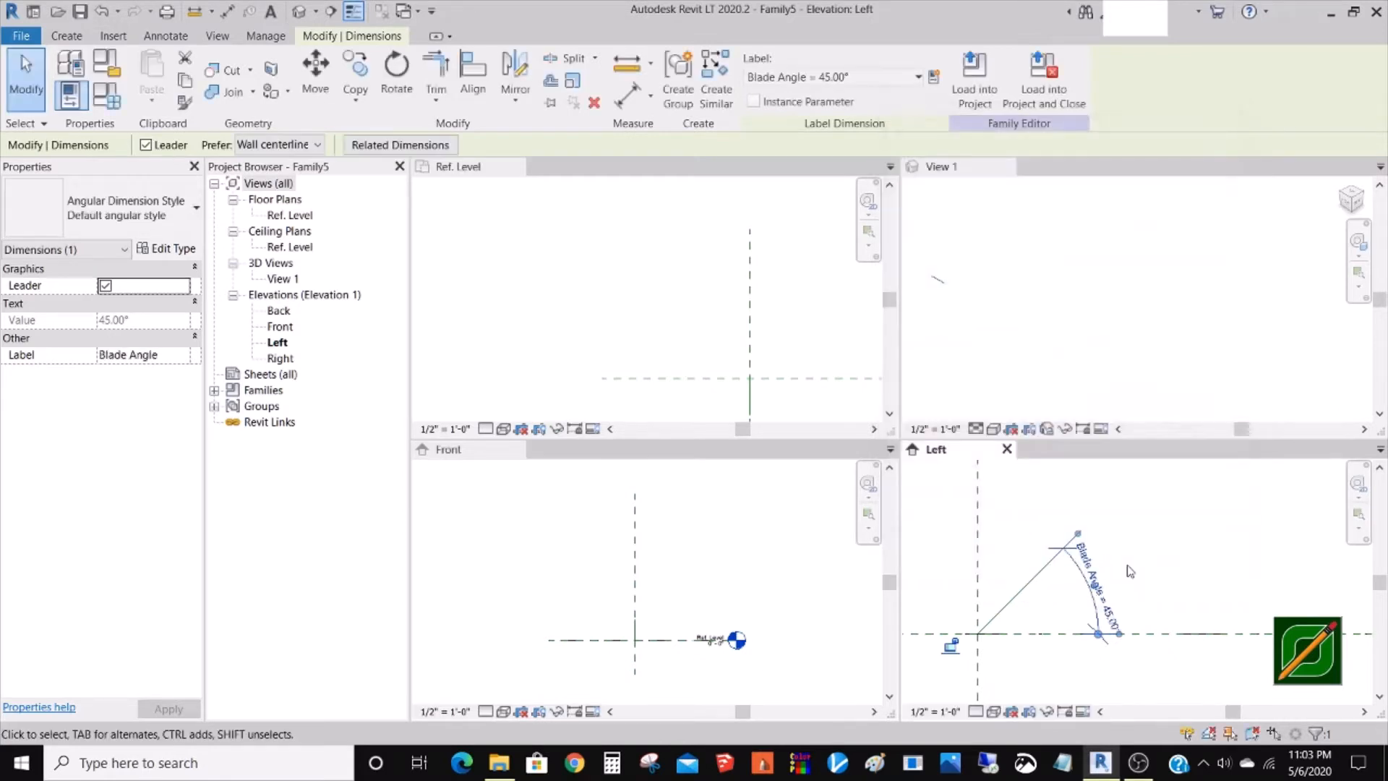
{"action": "left_click", "coordinate": [1170, 583]}
- Change the Left elevation's view scale to 1" = 1'-0"
{"action": "scroll", "coordinate": [1168, 579], "scroll_direction": "down", "scroll_amount": 3}
{"action": "scroll", "coordinate": [1077, 587], "scroll_direction": "up", "scroll_amount": 4}
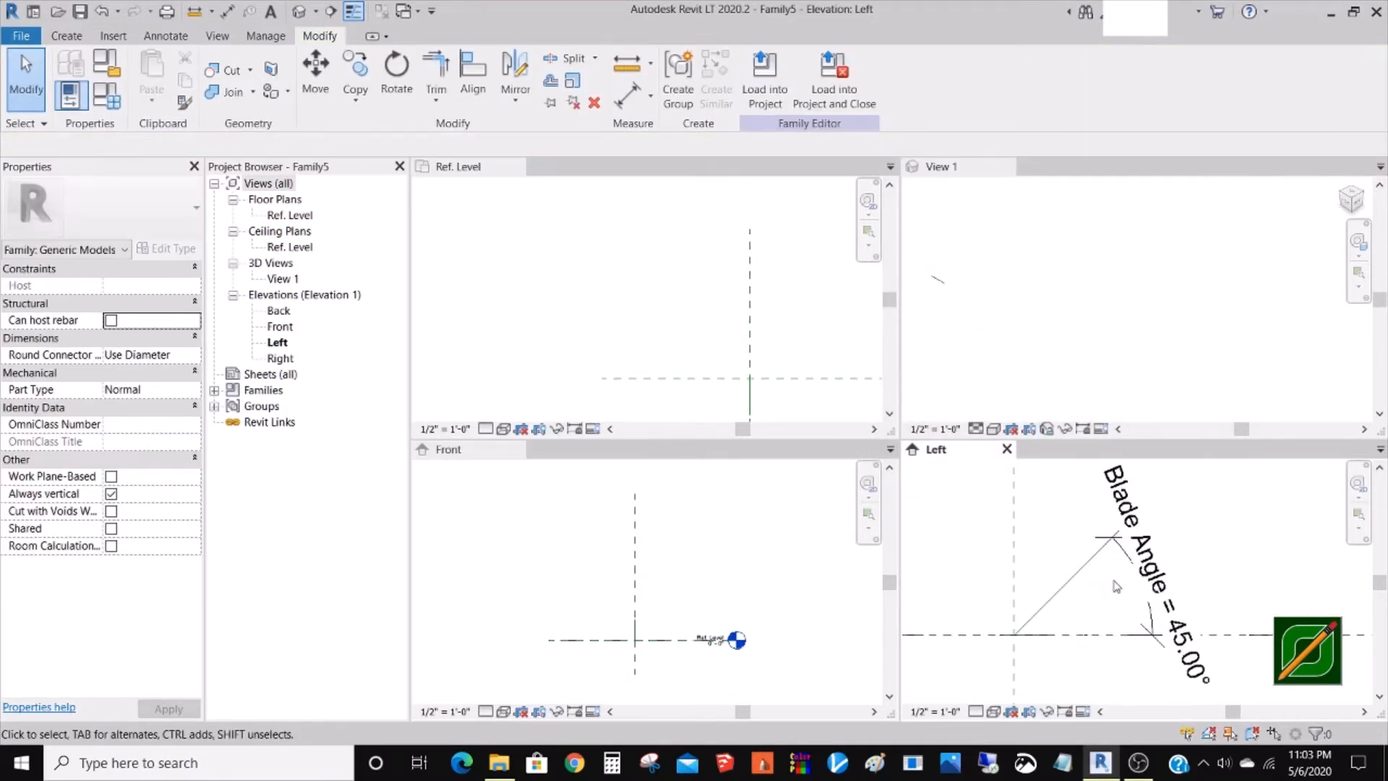
{"action": "left_click", "coordinate": [934, 711]}
{"action": "left_click", "coordinate": [965, 295]}
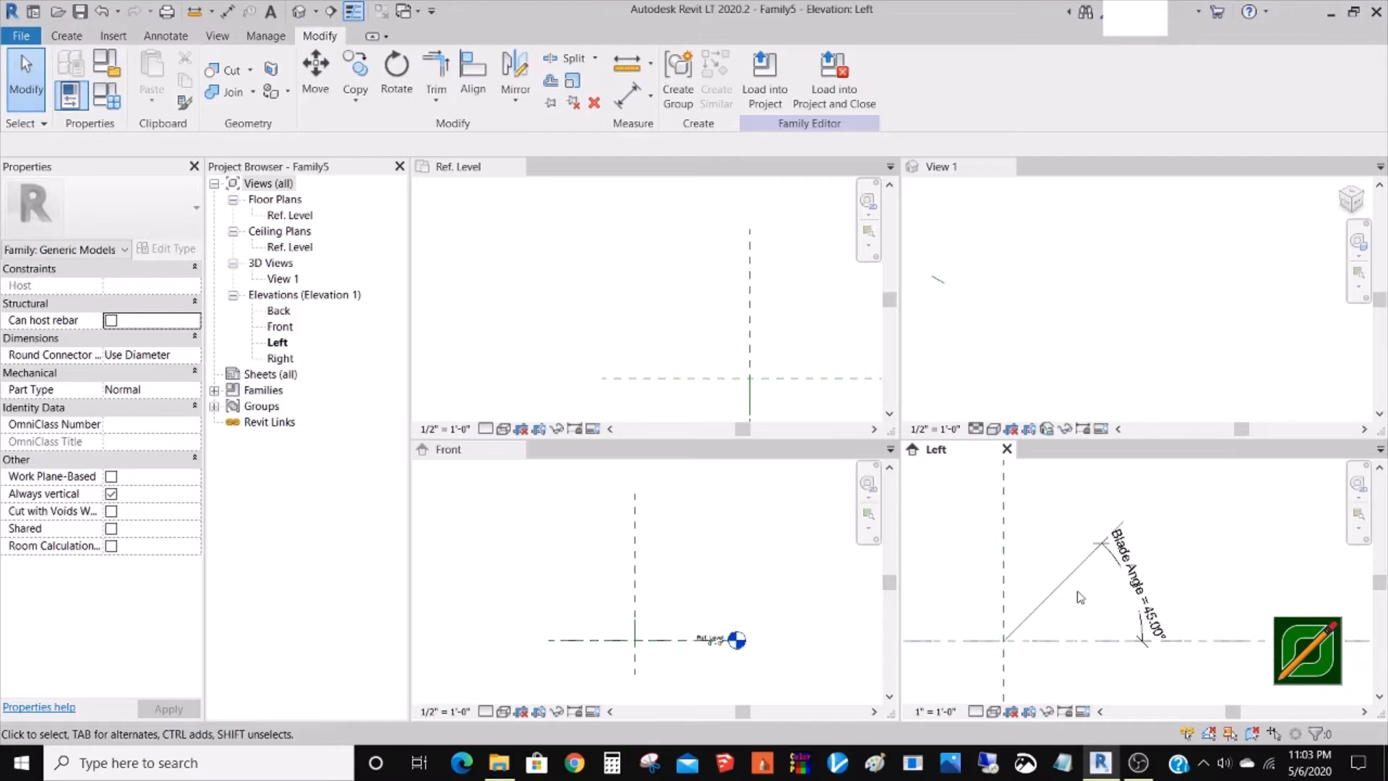
- Add an aligned dimension between the two endpoints of the sloped reference line in the Left elevation
{"action": "scroll", "coordinate": [1079, 597], "scroll_direction": "up", "scroll_amount": 3}
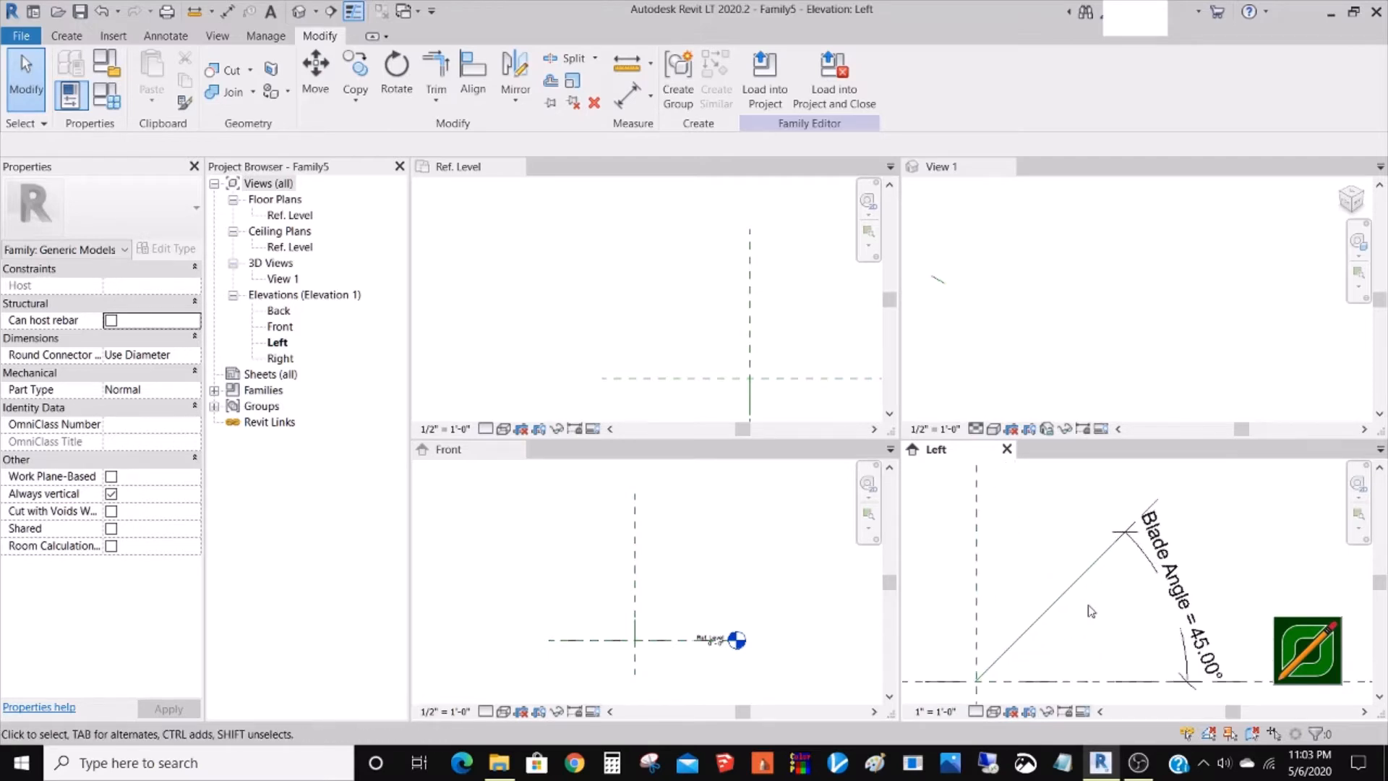
{"action": "scroll", "coordinate": [1093, 607], "scroll_direction": "down", "scroll_amount": 3}
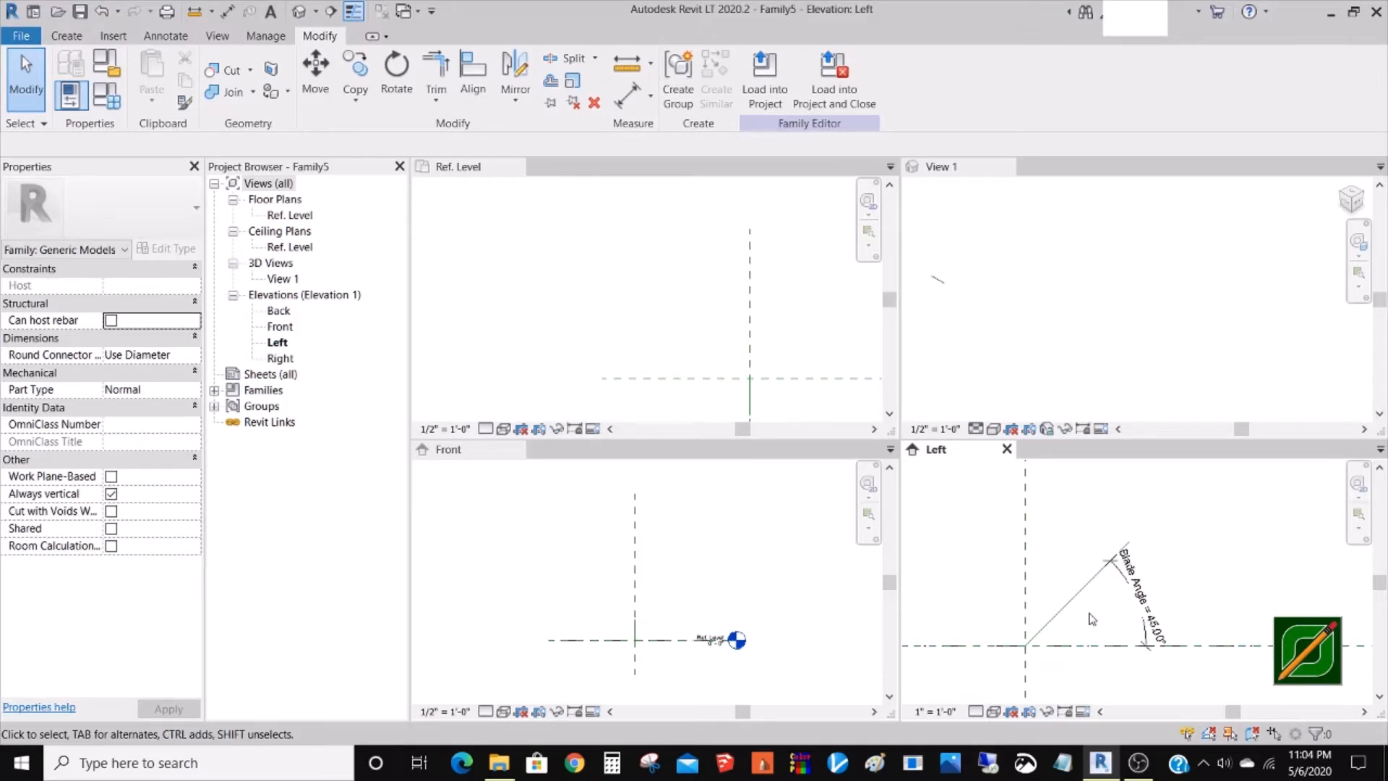
{"action": "key", "text": "d"}
{"action": "key", "text": "i"}
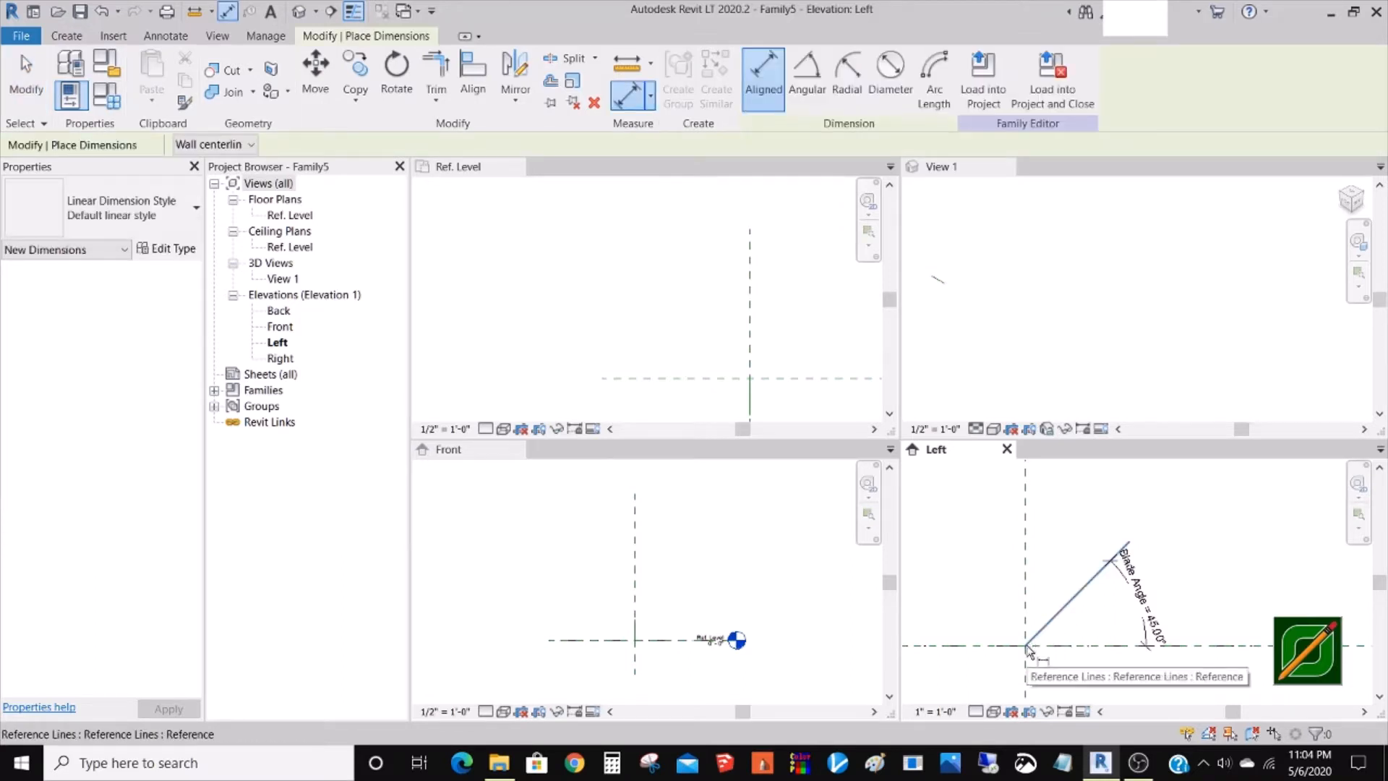
{"action": "key", "text": "Tab"}
{"action": "key", "text": "Tab"}
{"action": "key", "text": "Tab"}
{"action": "key", "text": "Tab"}
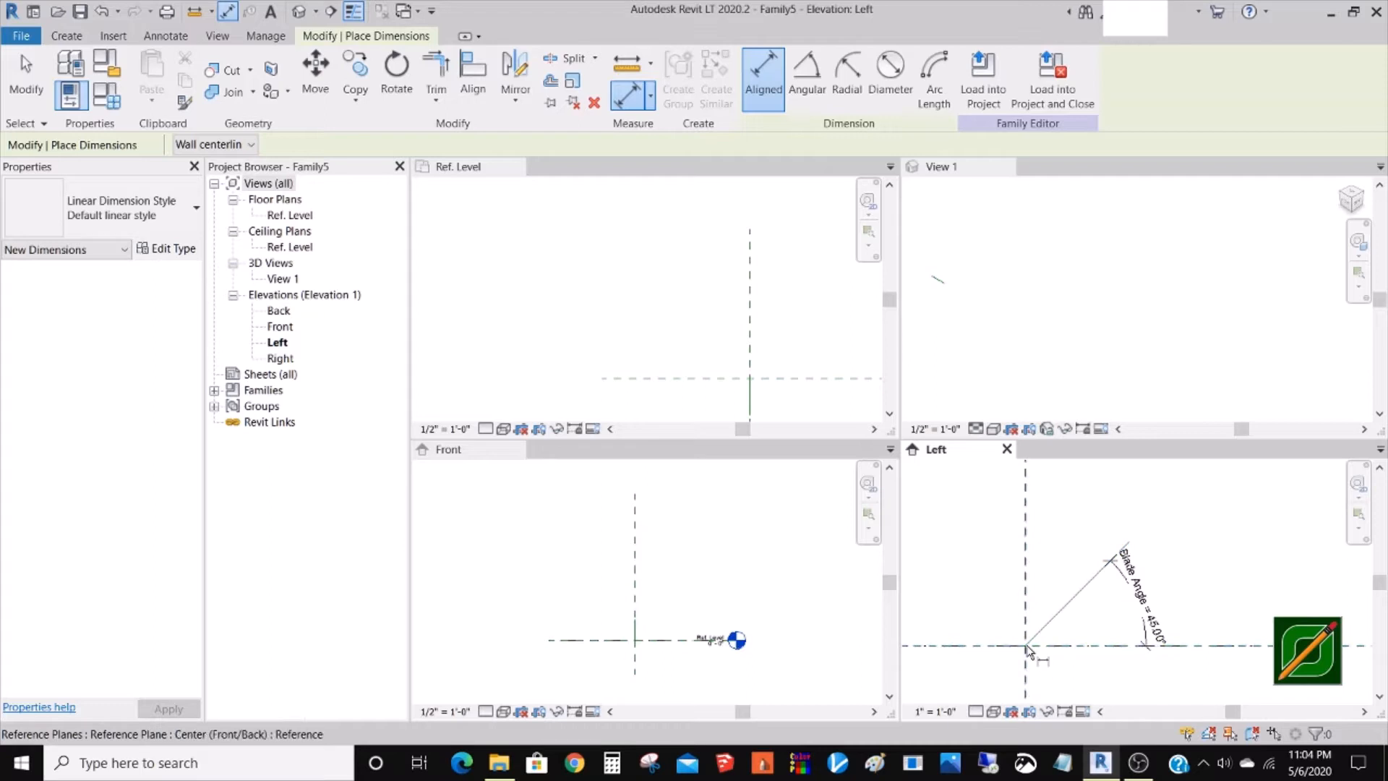
{"action": "left_click", "coordinate": [1025, 645]}
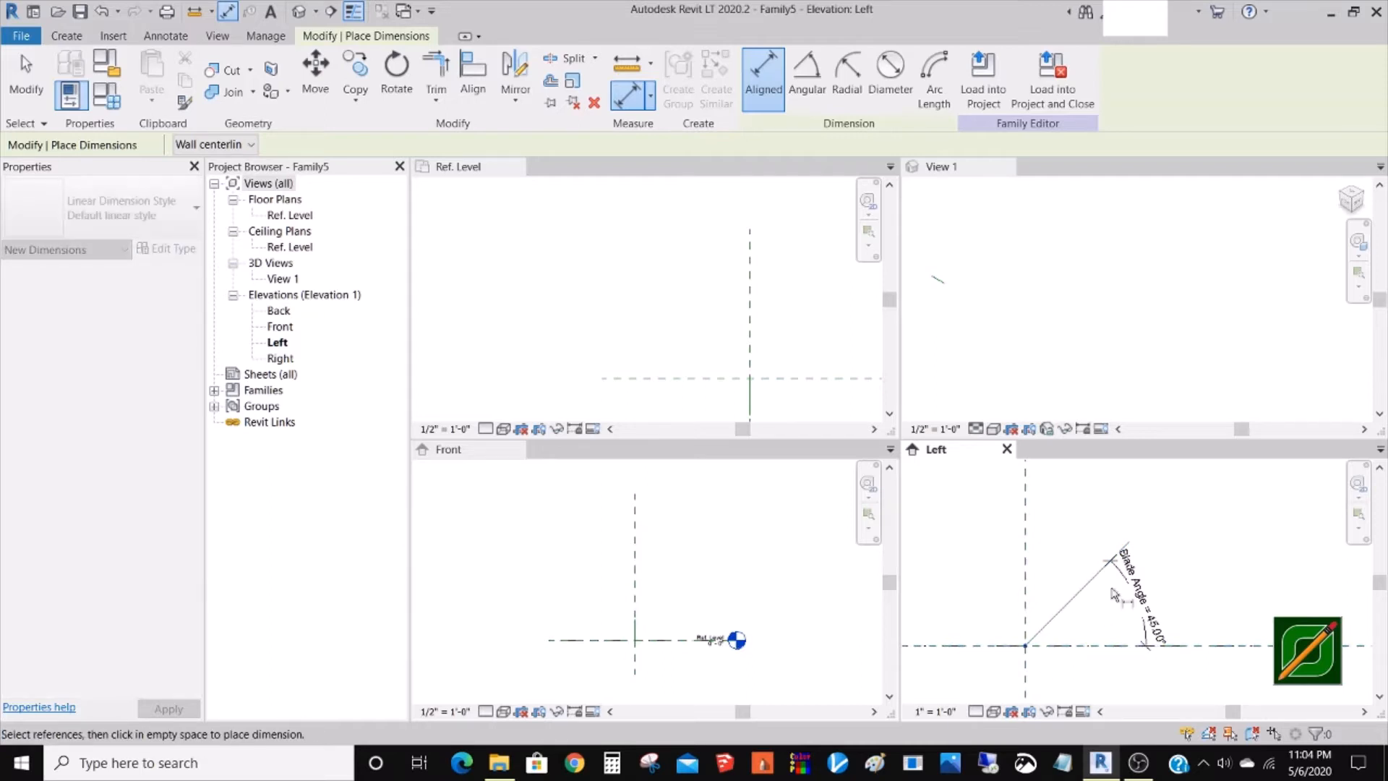
{"action": "left_click", "coordinate": [1130, 544]}
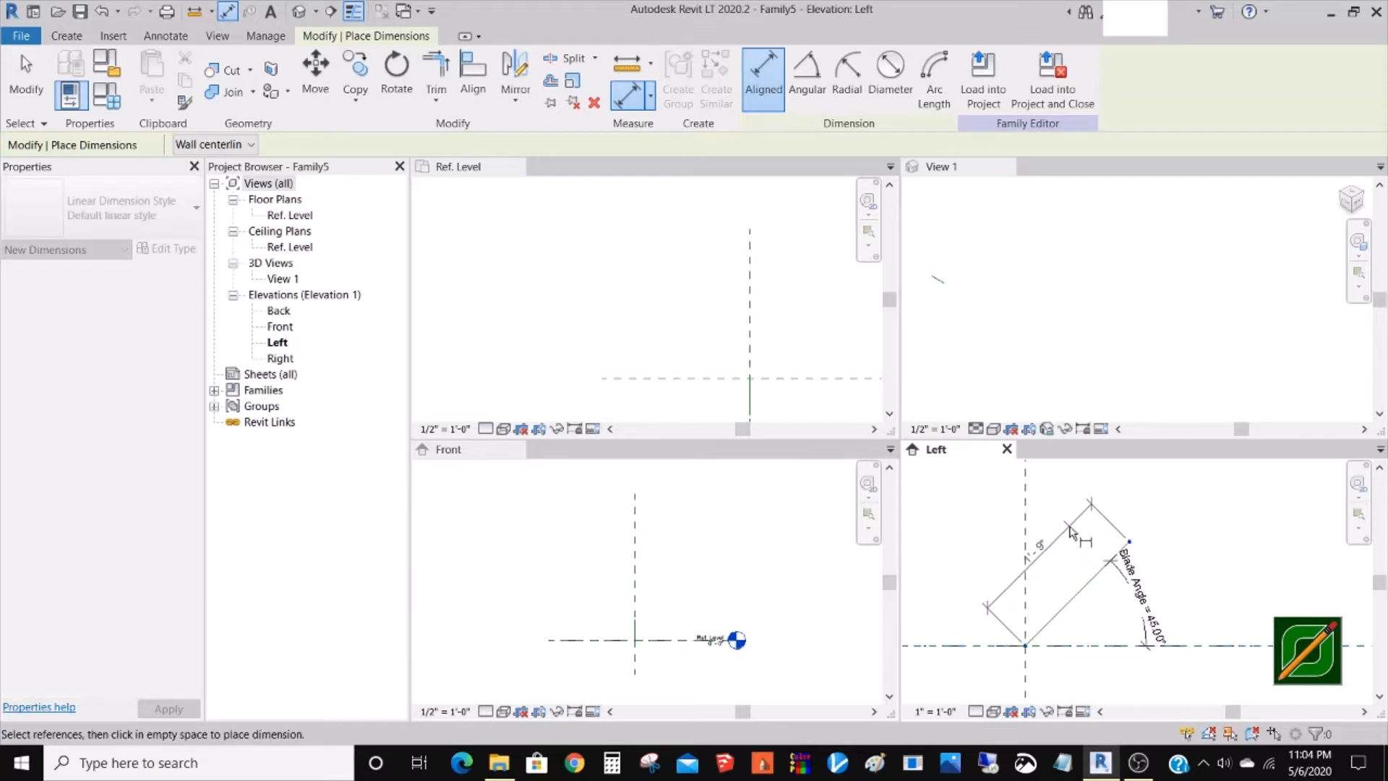
{"action": "left_click", "coordinate": [1073, 532]}
{"action": "key", "text": "Escape"}
{"action": "key", "text": "Escape"}
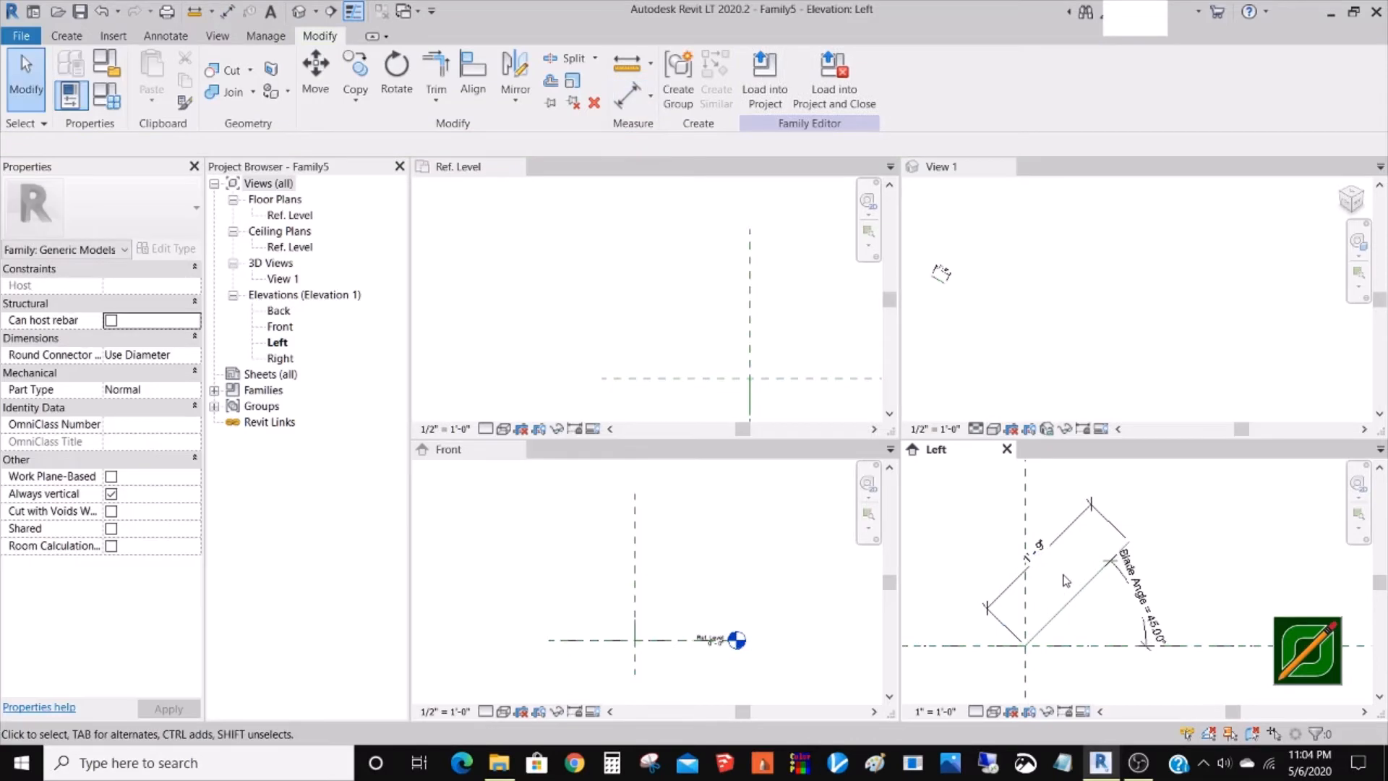
- Label the reference line's length dimension with a new type-based family parameter named Width, grouped under Dimensions
{"action": "scroll", "coordinate": [1069, 556], "scroll_direction": "up", "scroll_amount": 2}
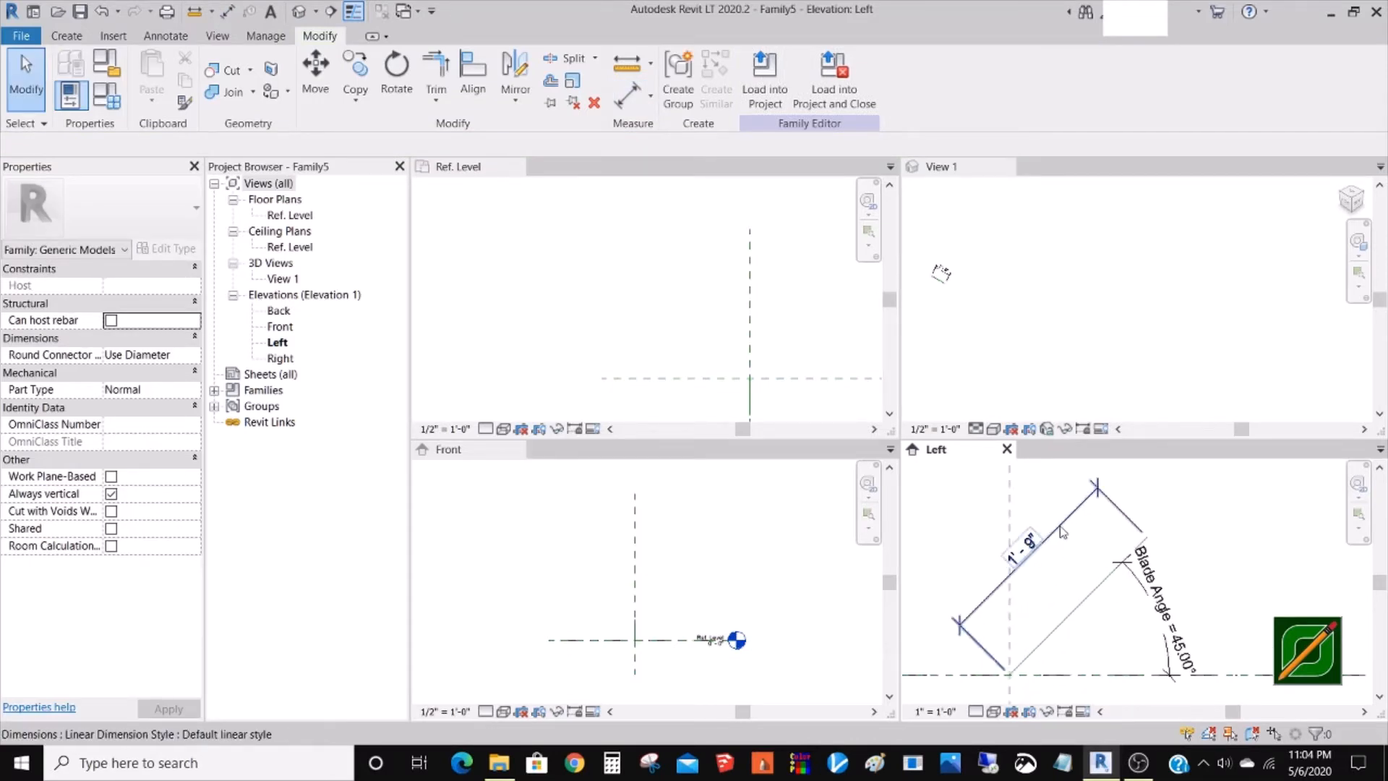
{"action": "left_click", "coordinate": [1061, 531]}
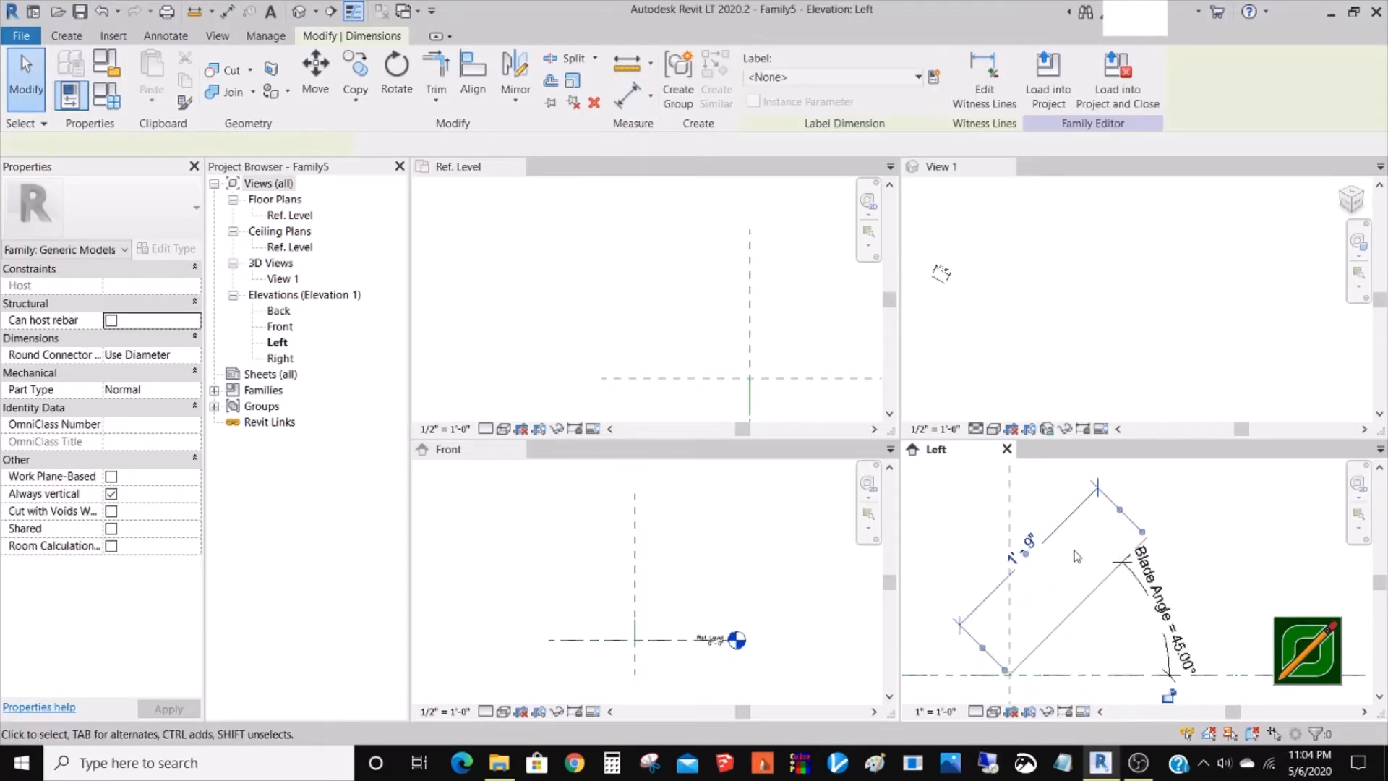
{"action": "left_click", "coordinate": [934, 76]}
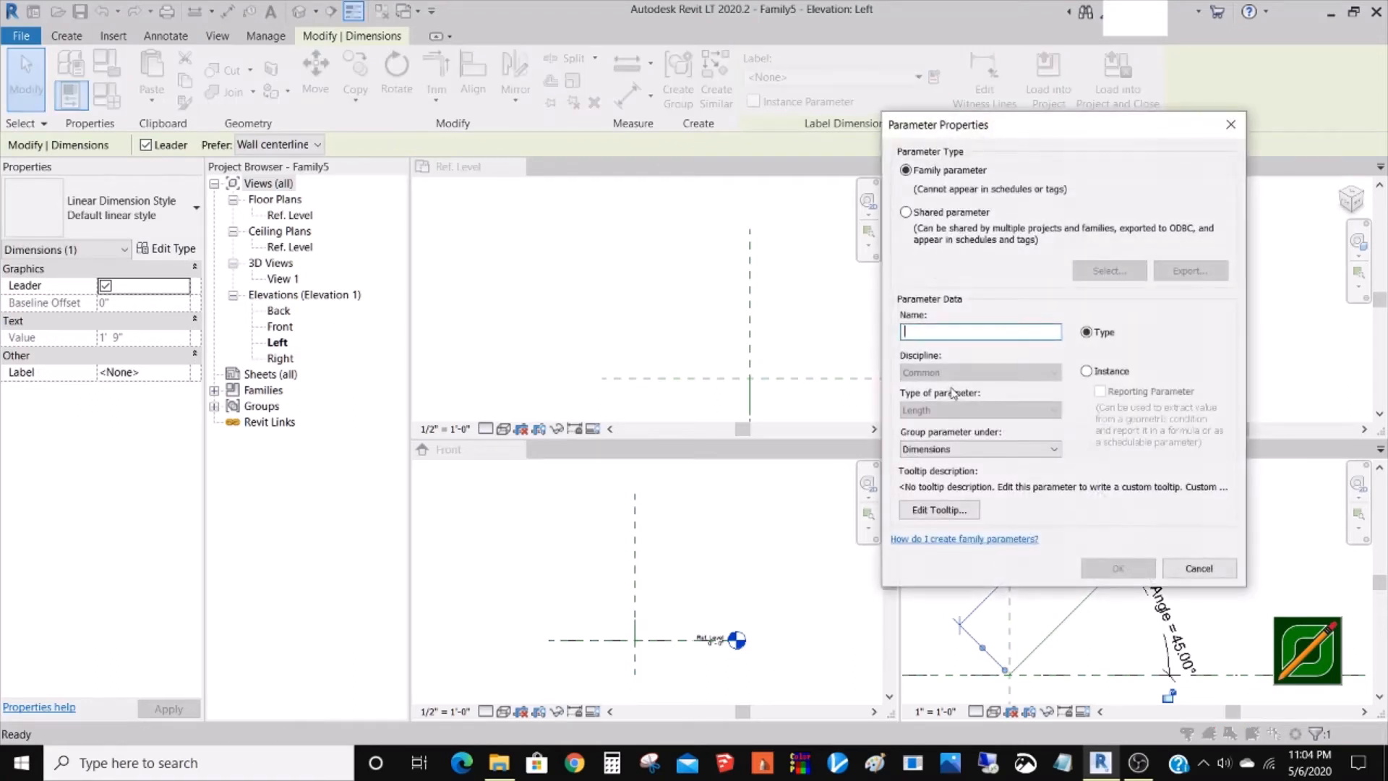
{"action": "type", "text": "Width"}
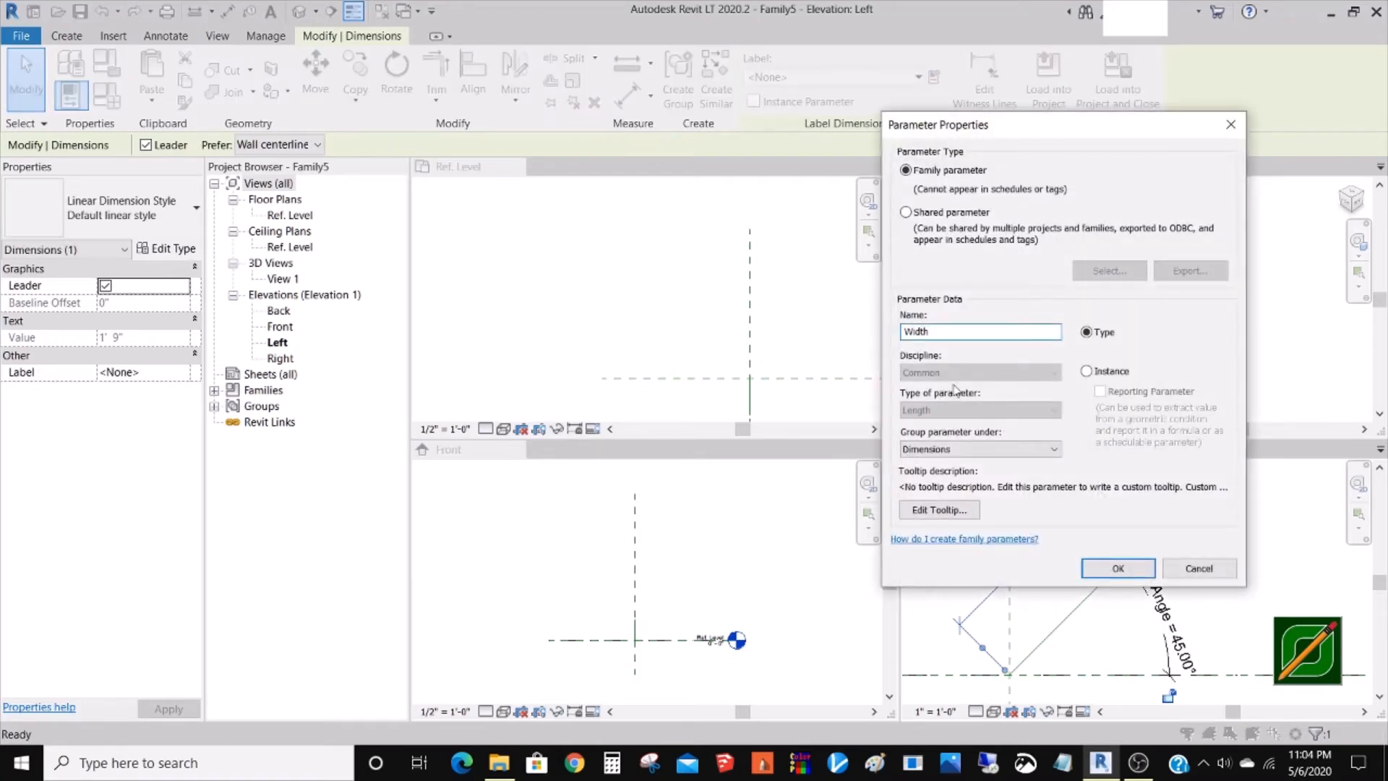
{"action": "left_click", "coordinate": [1120, 568]}
{"action": "key", "text": "Escape"}
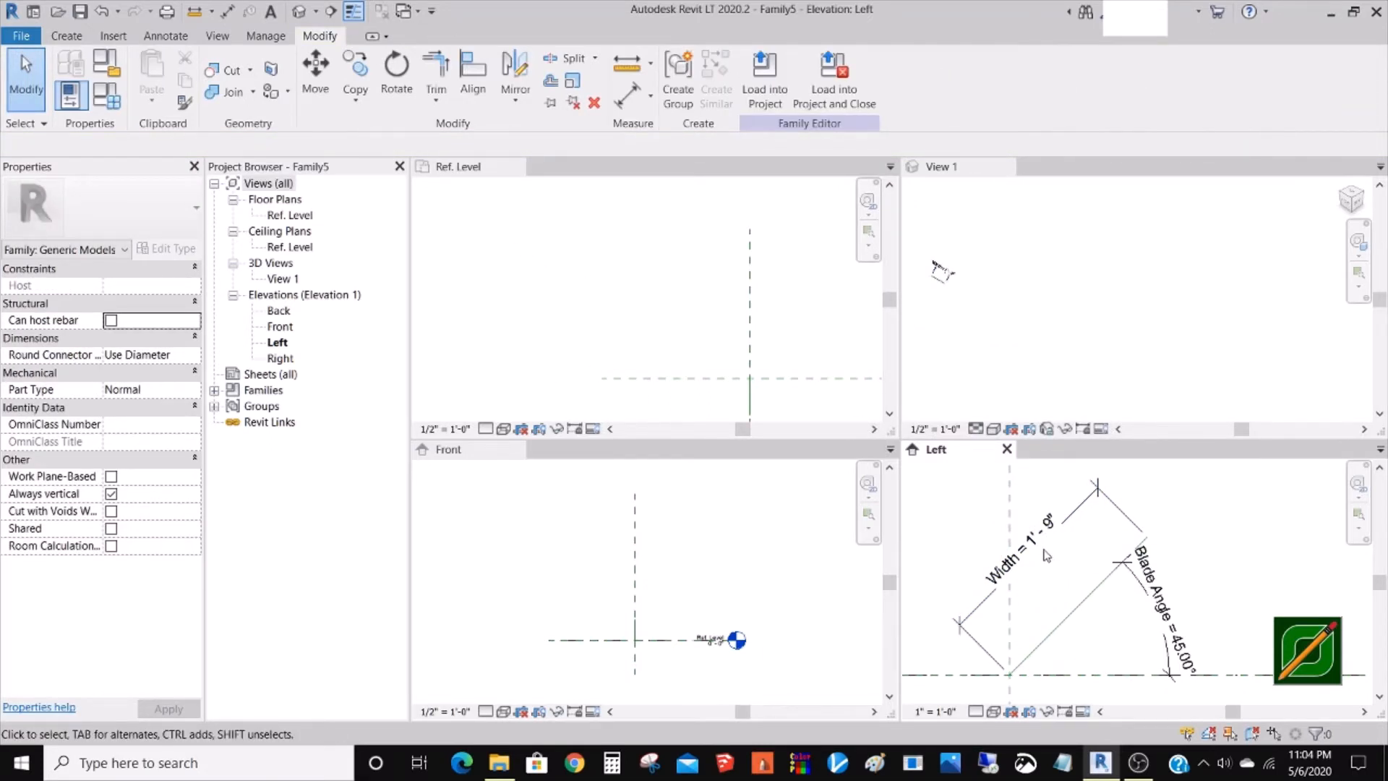
- Set the Width parameter to 0' 4" in the family types
{"action": "left_click", "coordinate": [114, 109]}
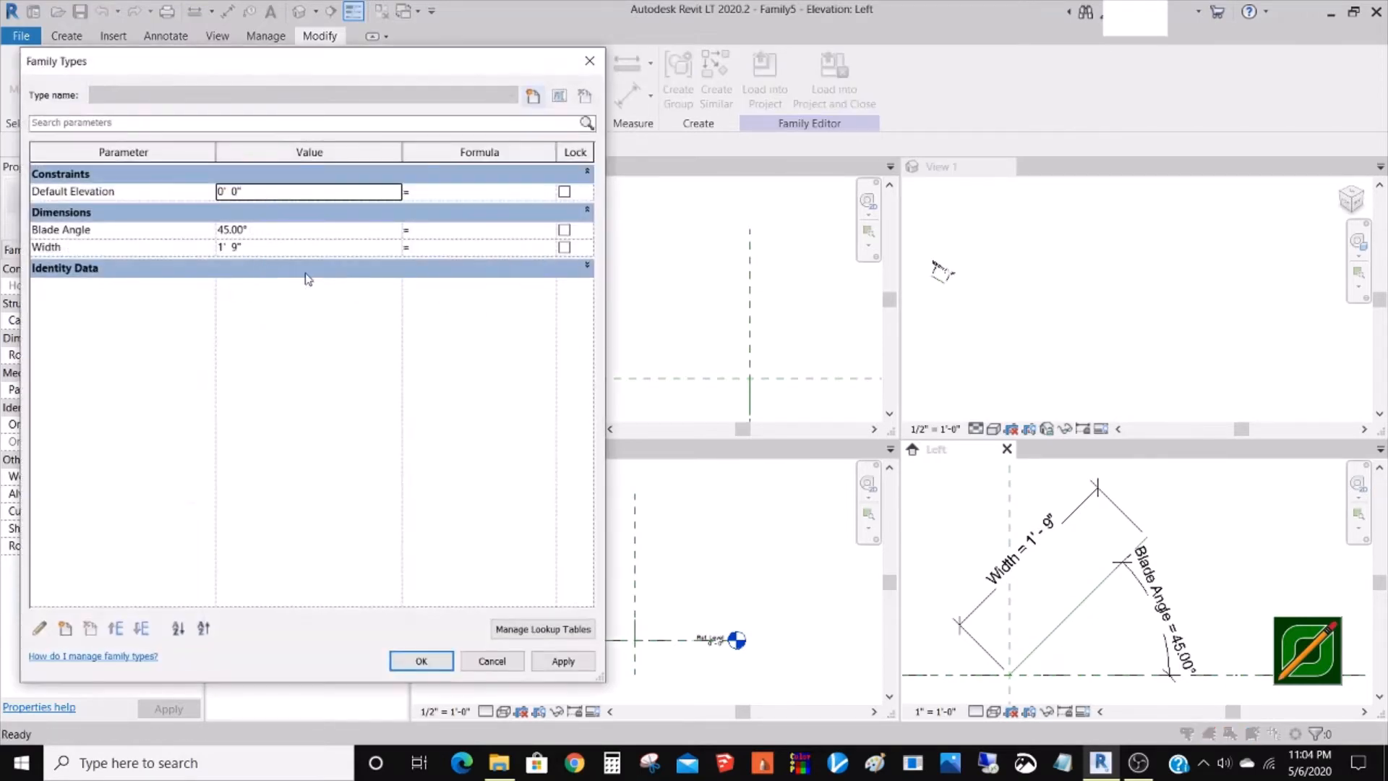
{"action": "left_click", "coordinate": [272, 246]}
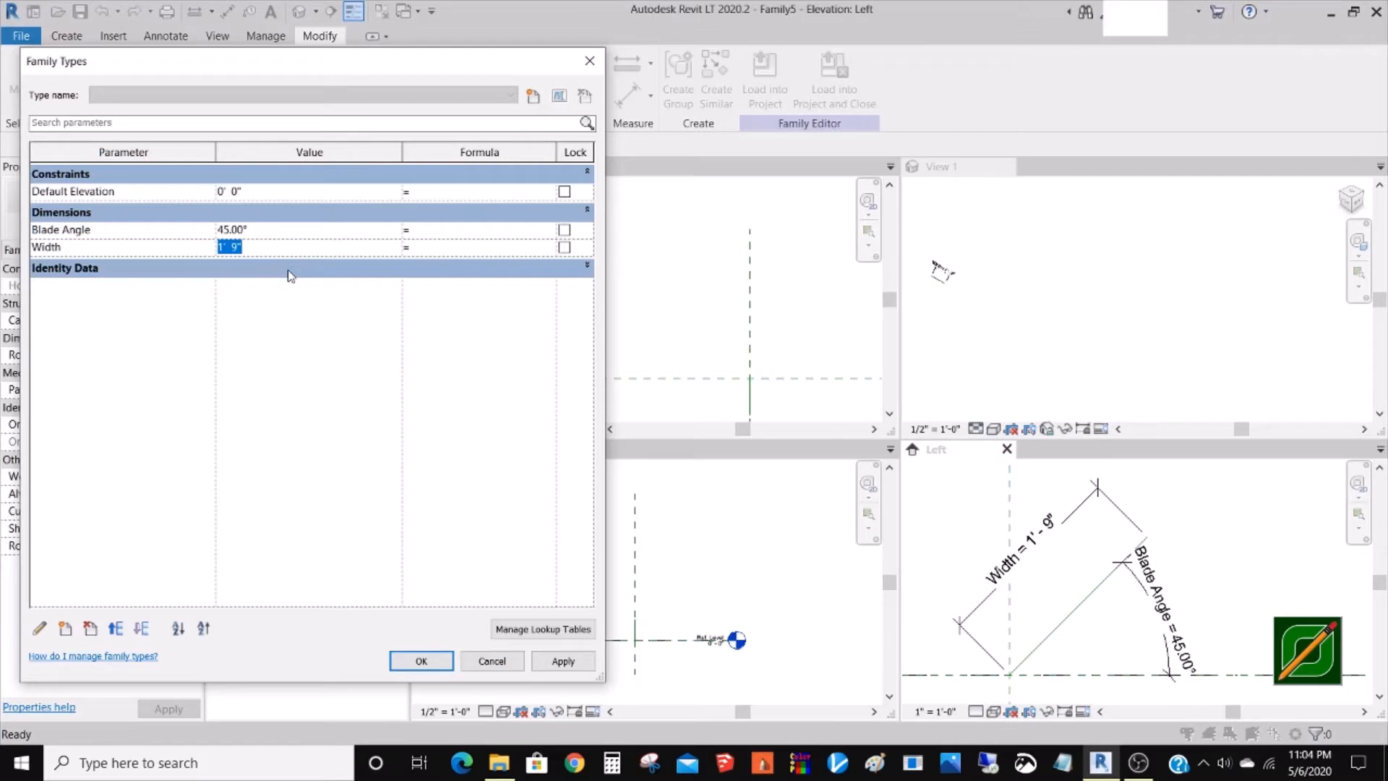
{"action": "type", "text": "4"}
{"action": "left_click", "coordinate": [421, 660]}
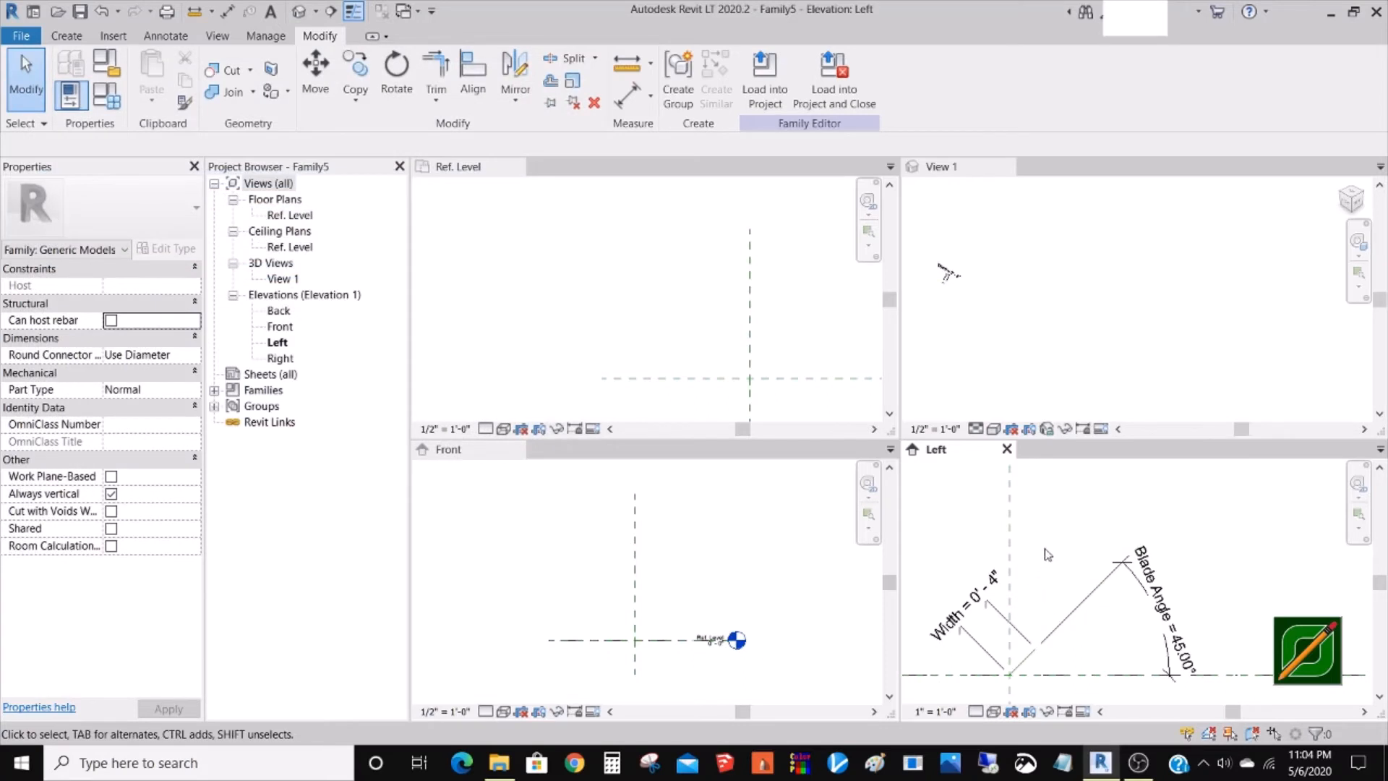
{"action": "scroll", "coordinate": [1048, 553], "scroll_direction": "down", "scroll_amount": 2}
{"action": "scroll", "coordinate": [1044, 626], "scroll_direction": "up", "scroll_amount": 3}
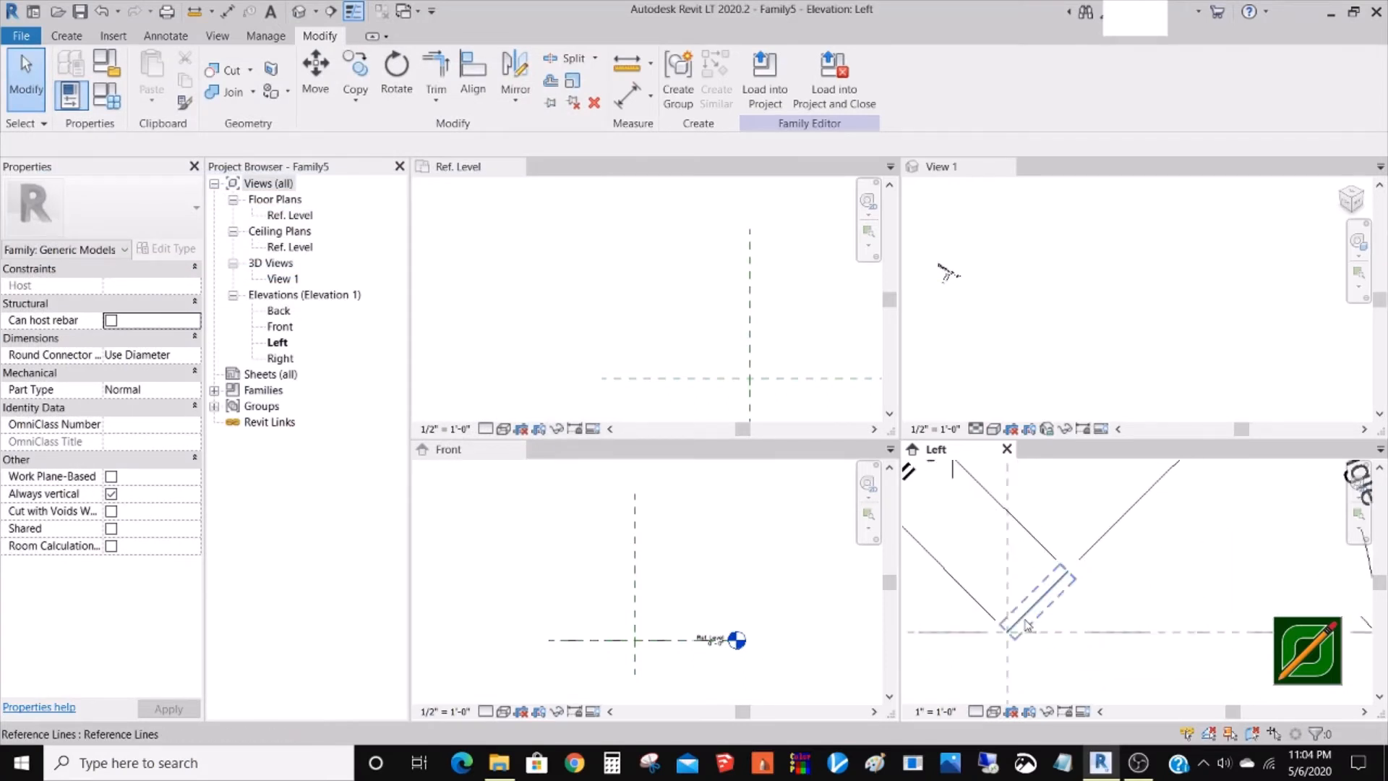
{"action": "scroll", "coordinate": [1030, 629], "scroll_direction": "up", "scroll_amount": 1}
{"action": "scroll", "coordinate": [1027, 633], "scroll_direction": "up", "scroll_amount": 1}
{"action": "scroll", "coordinate": [1015, 618], "scroll_direction": "down", "scroll_amount": 4}
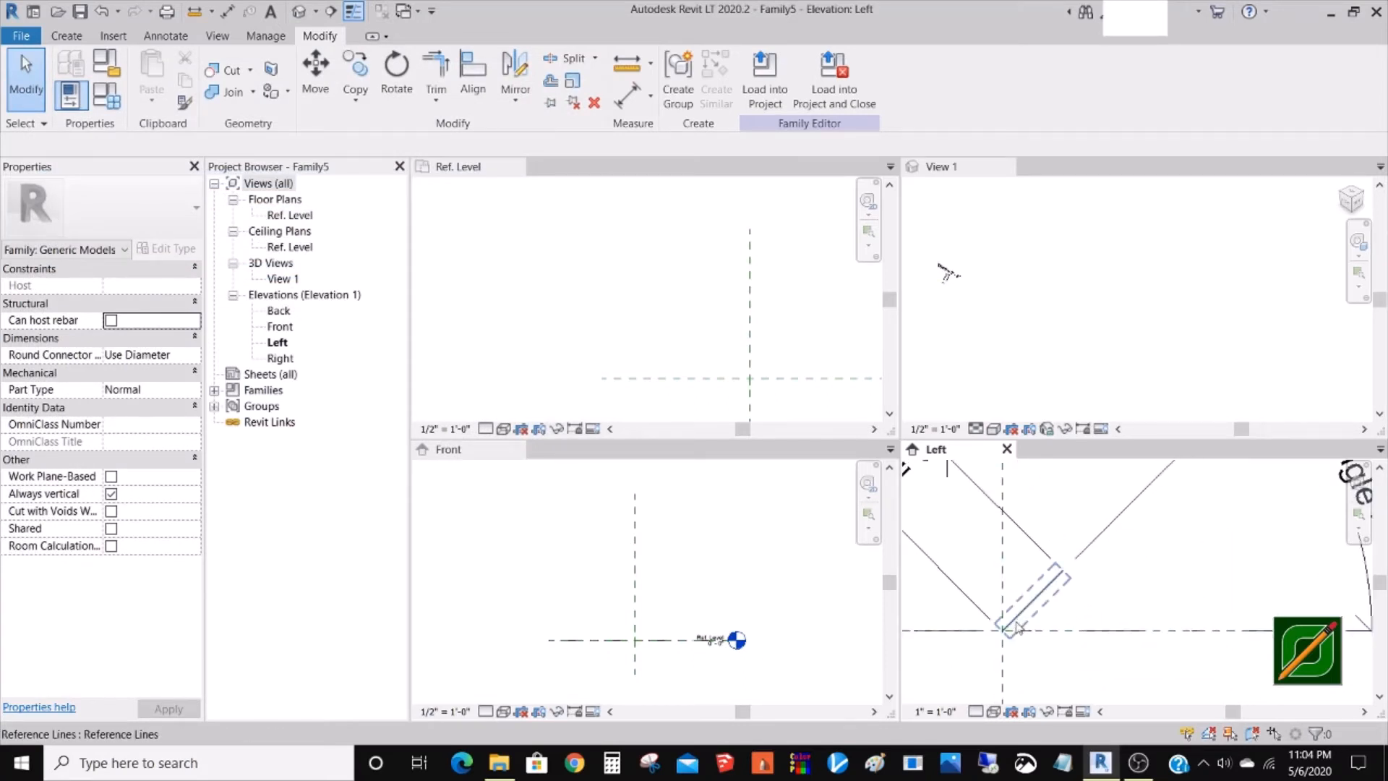
{"action": "scroll", "coordinate": [1034, 607], "scroll_direction": "up", "scroll_amount": 2}
{"action": "scroll", "coordinate": [1054, 623], "scroll_direction": "up", "scroll_amount": 1}
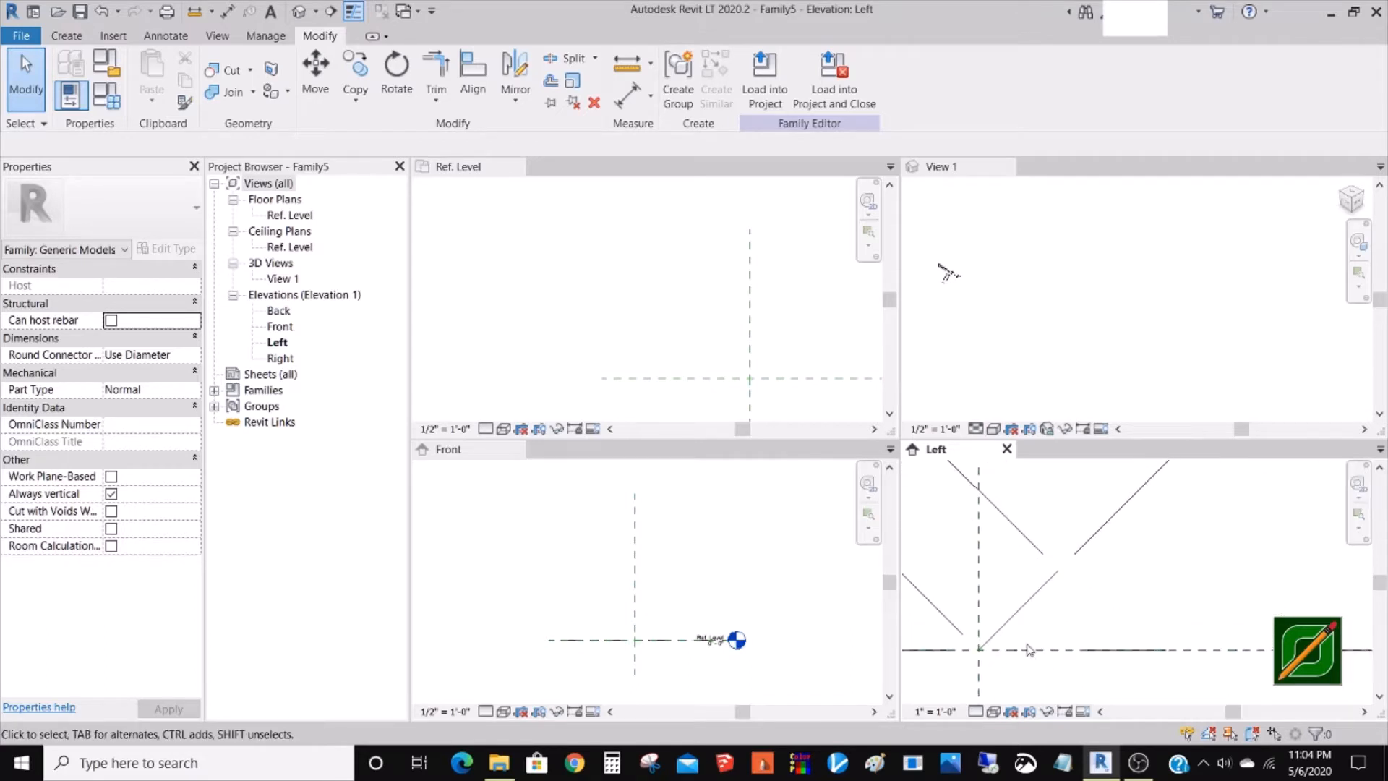
{"action": "scroll", "coordinate": [1027, 638], "scroll_direction": "up", "scroll_amount": 1}
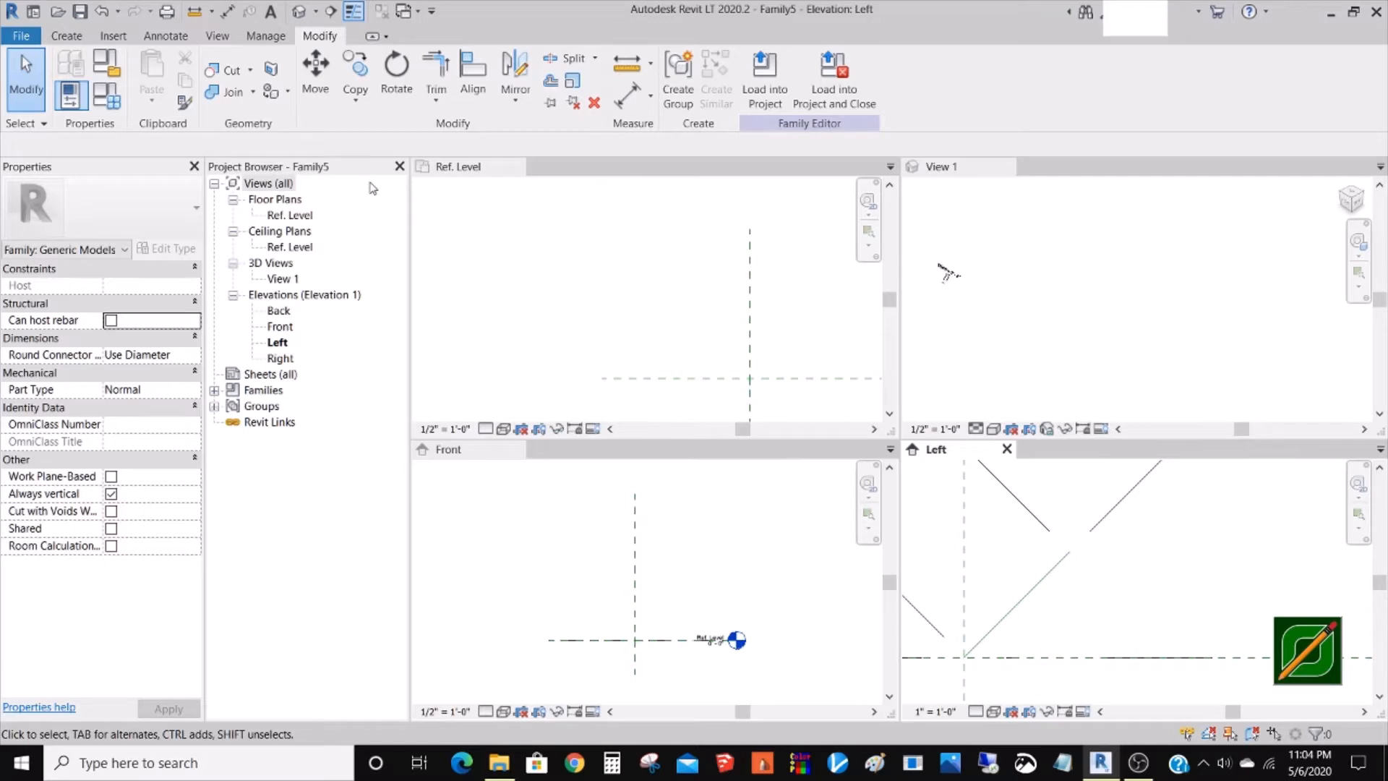
{"action": "left_click", "coordinate": [69, 38]}
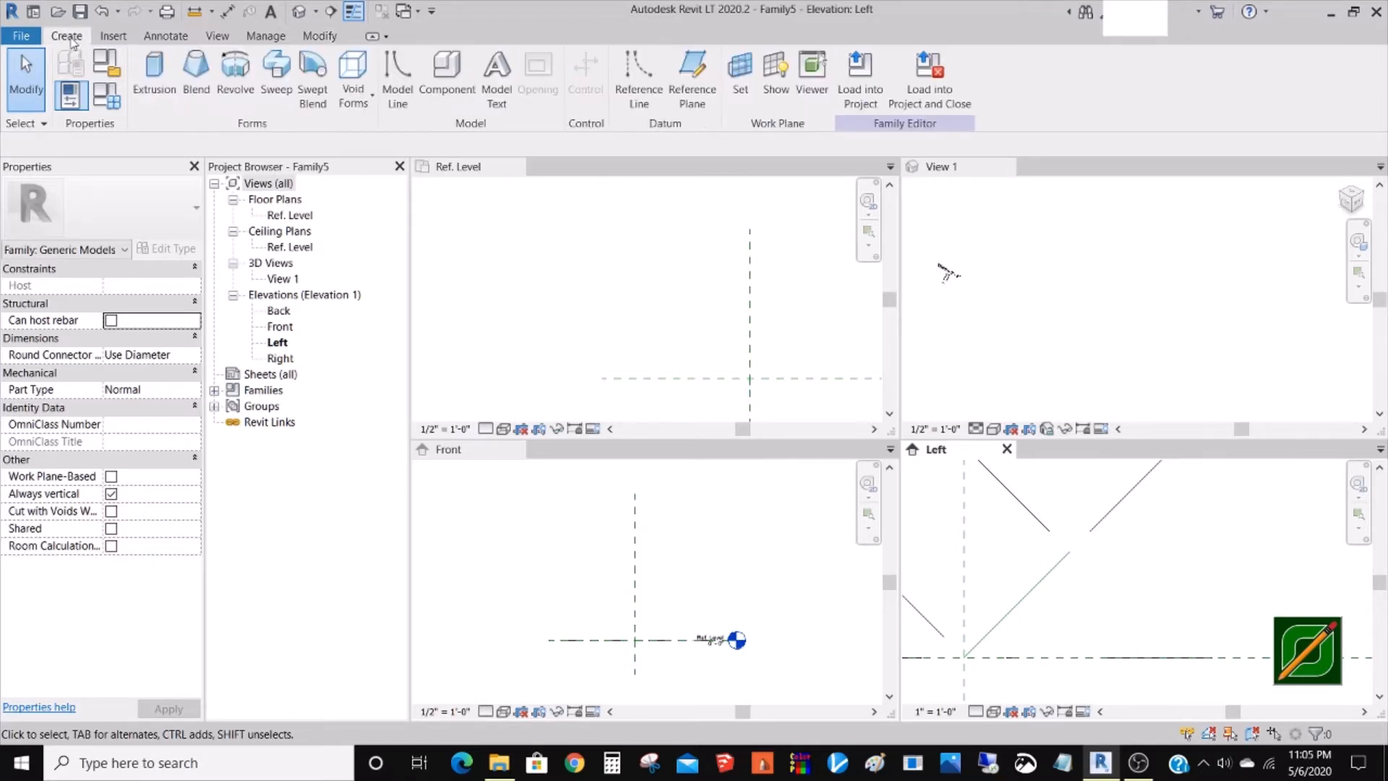
{"action": "left_click", "coordinate": [276, 72]}
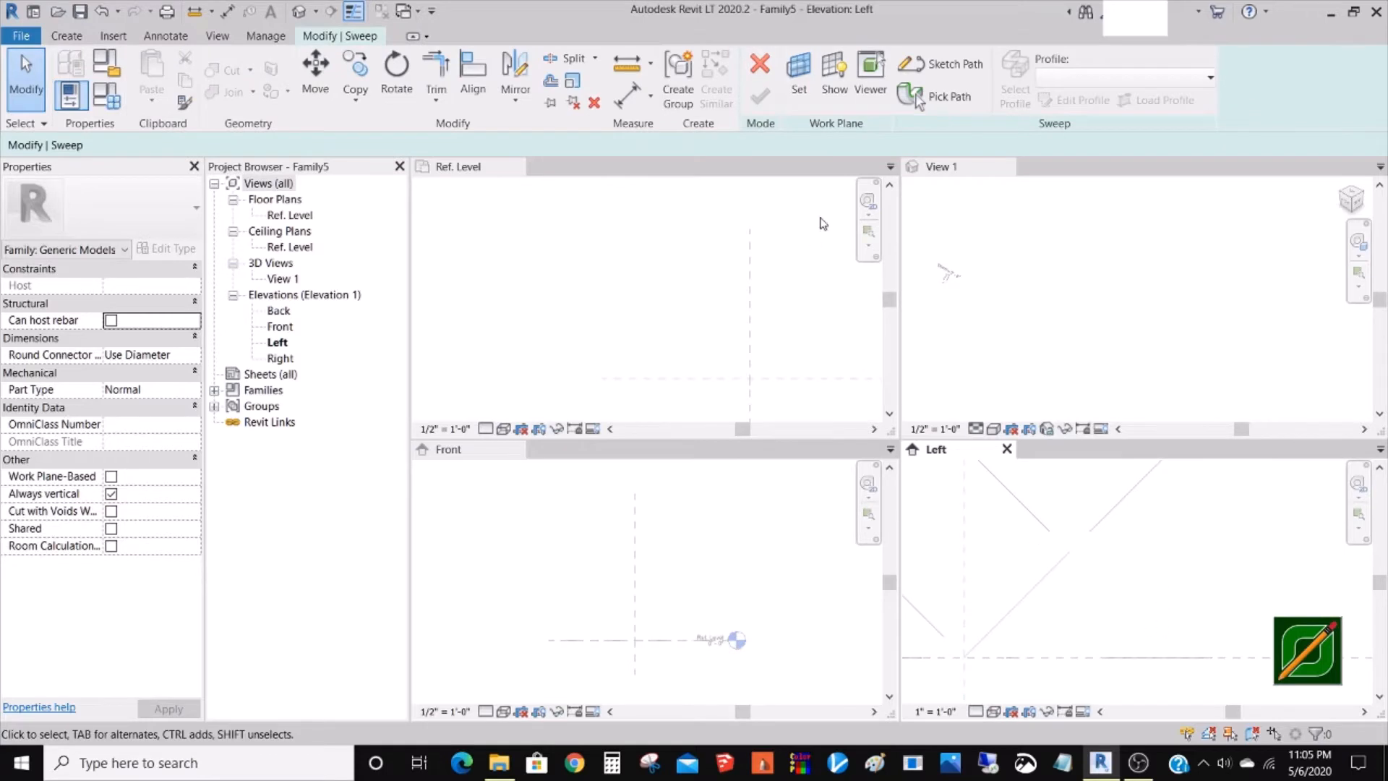
{"action": "left_click", "coordinate": [928, 98]}
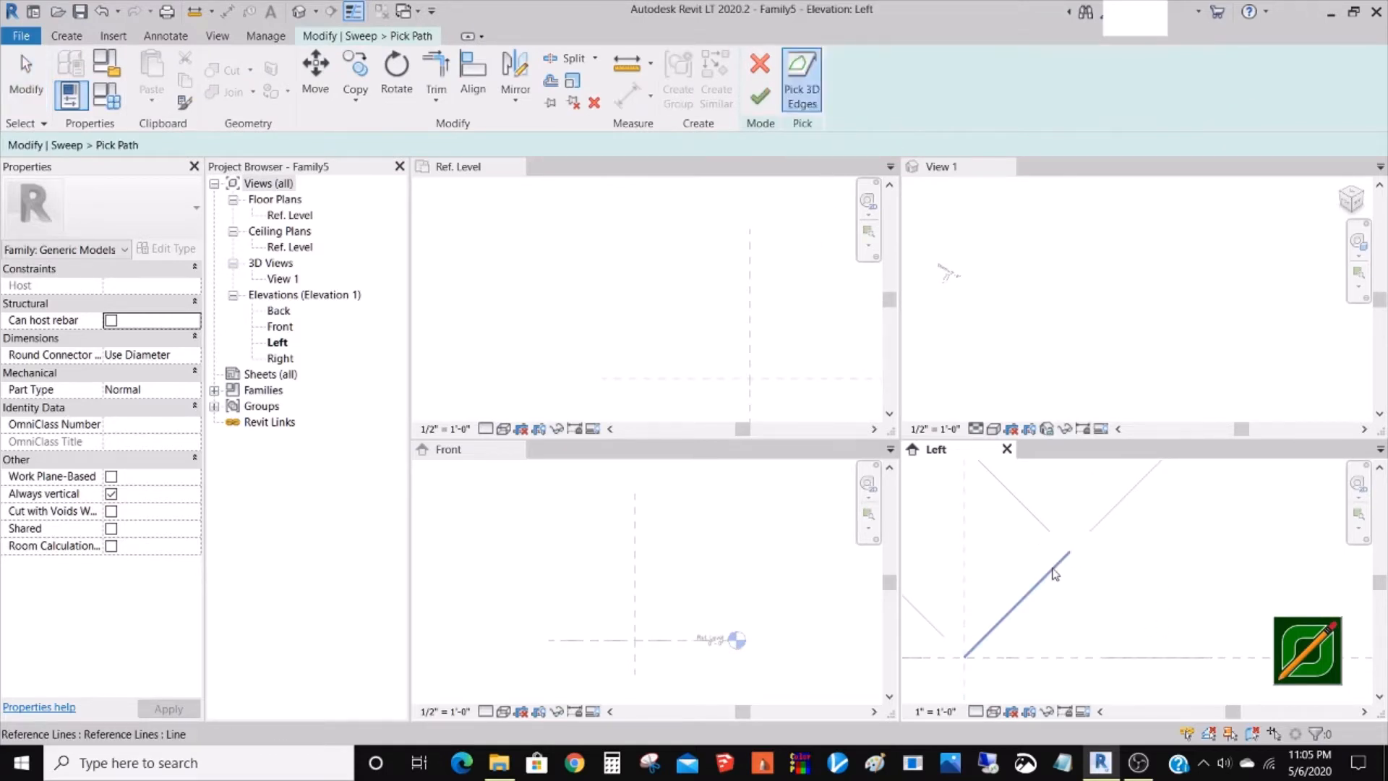
{"action": "left_click", "coordinate": [1053, 573]}
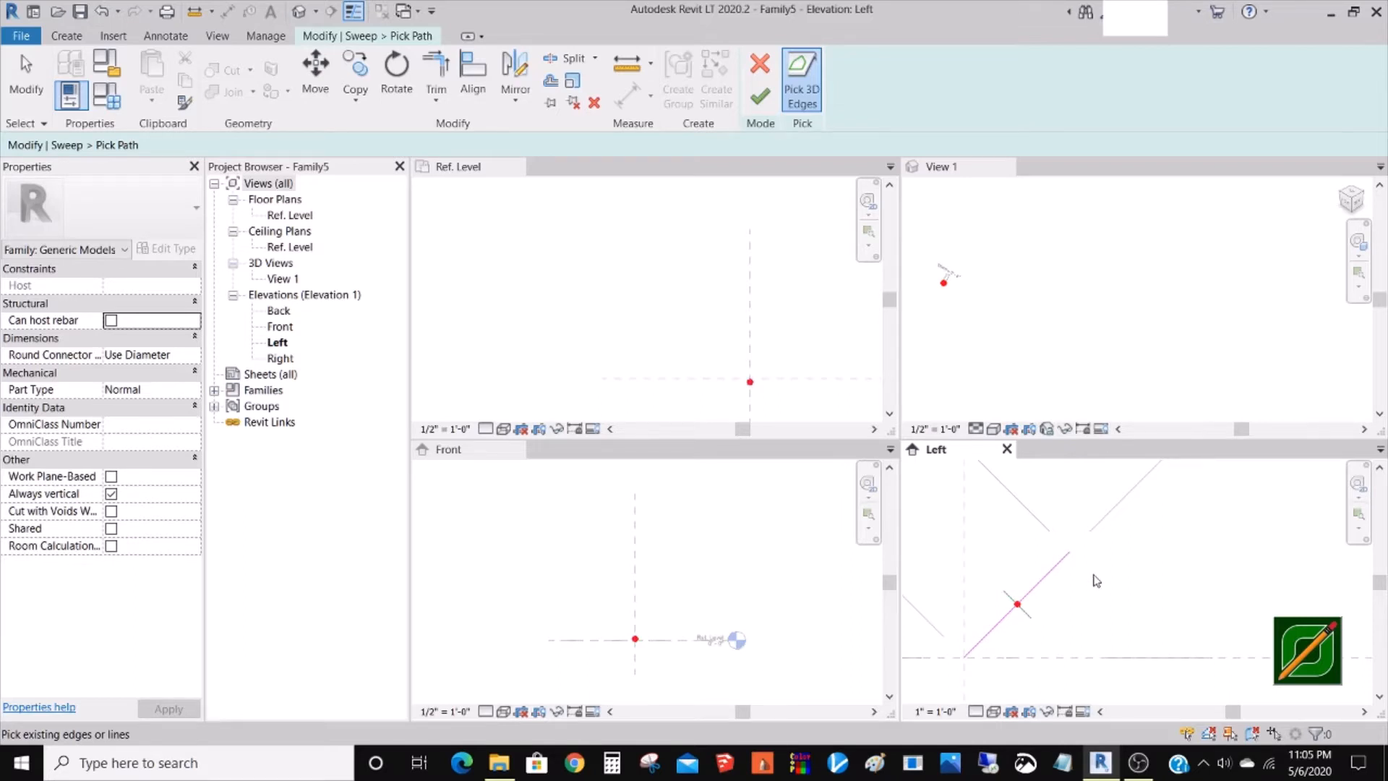
{"action": "left_click", "coordinate": [759, 64]}
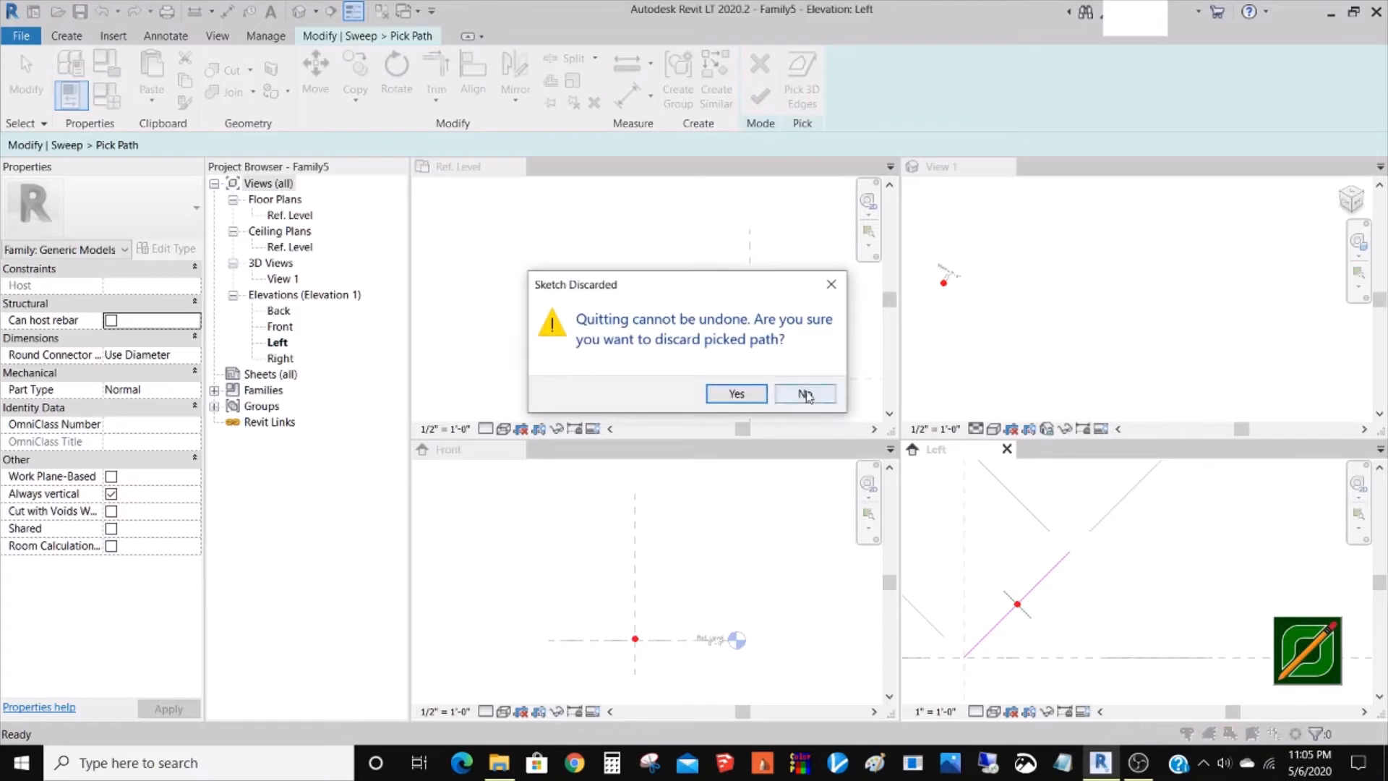
{"action": "left_click", "coordinate": [756, 396]}
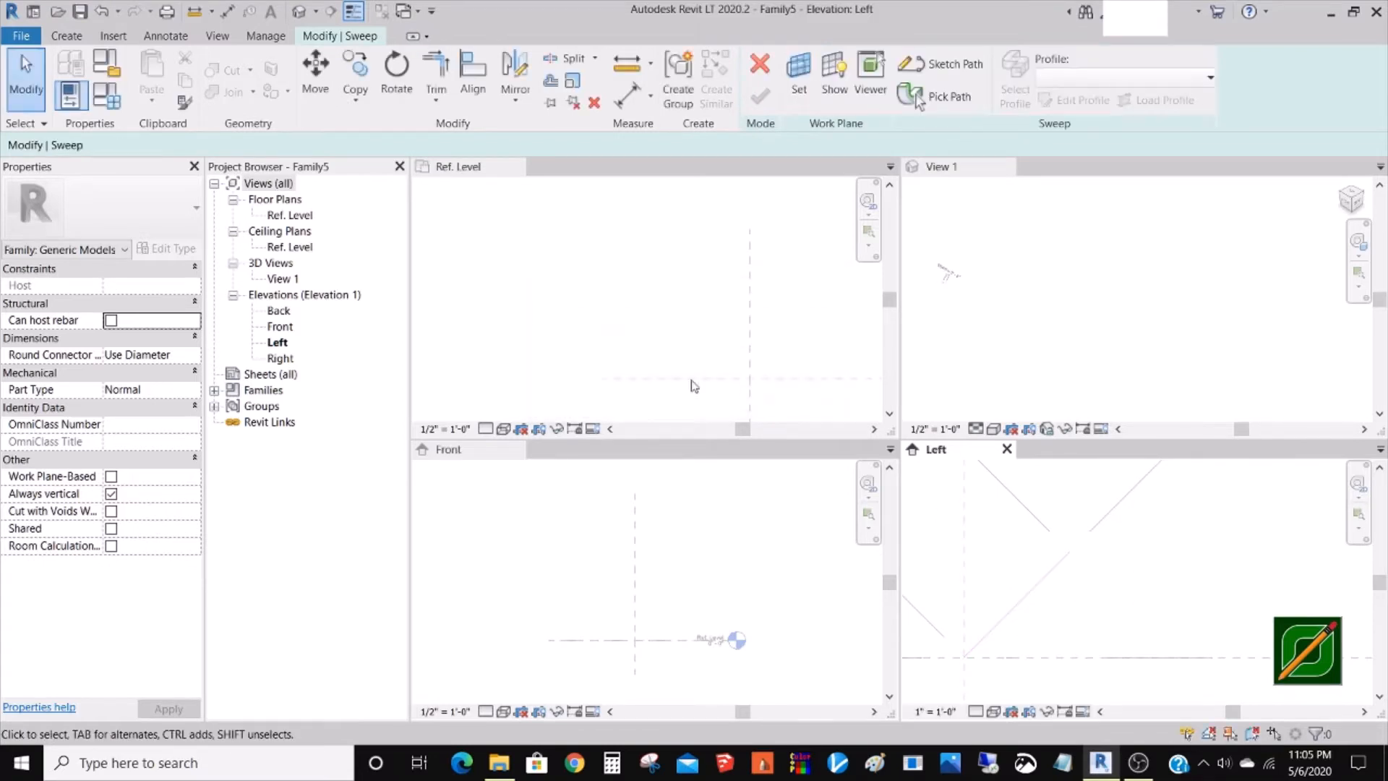
{"action": "left_click", "coordinate": [759, 64]}
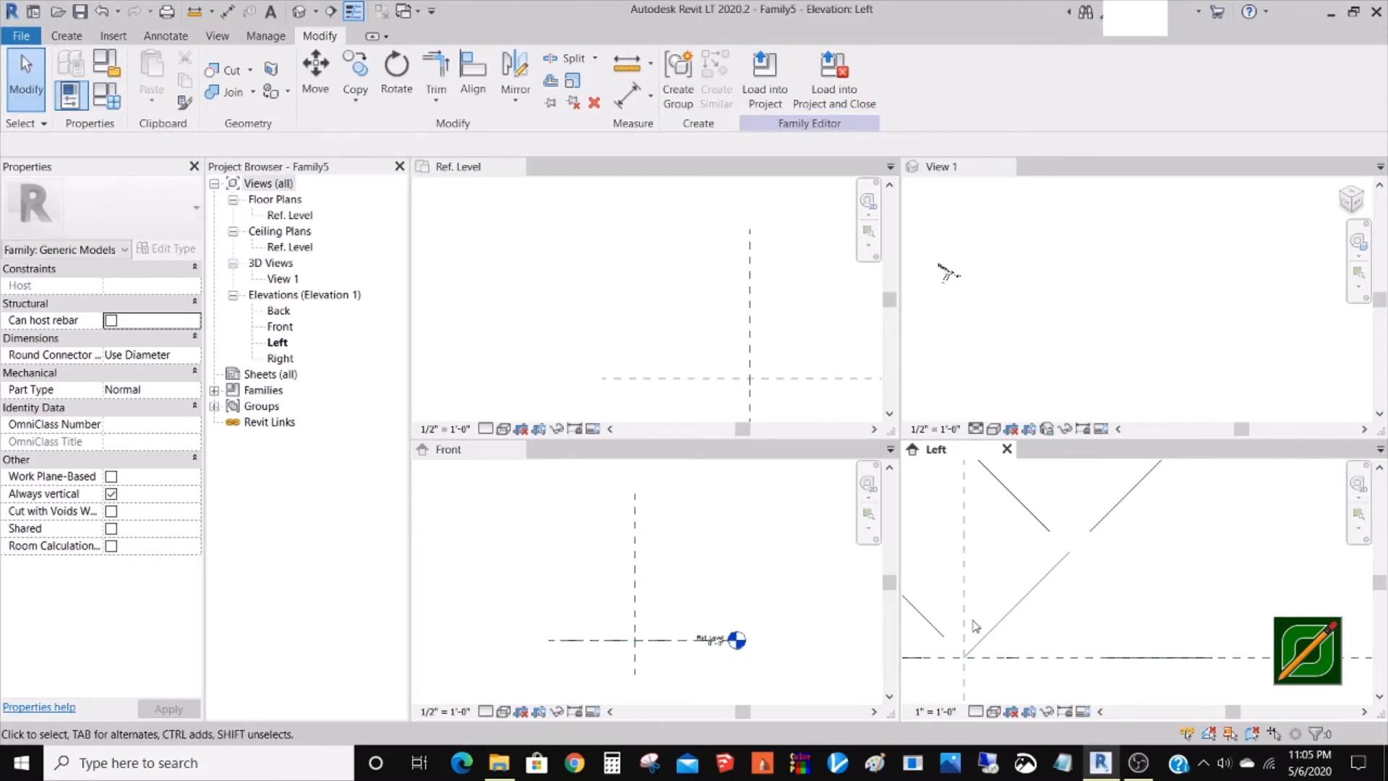
- Set the Blade Angle parameter to 90° in the family types
{"action": "scroll", "coordinate": [1066, 620], "scroll_direction": "down", "scroll_amount": 2}
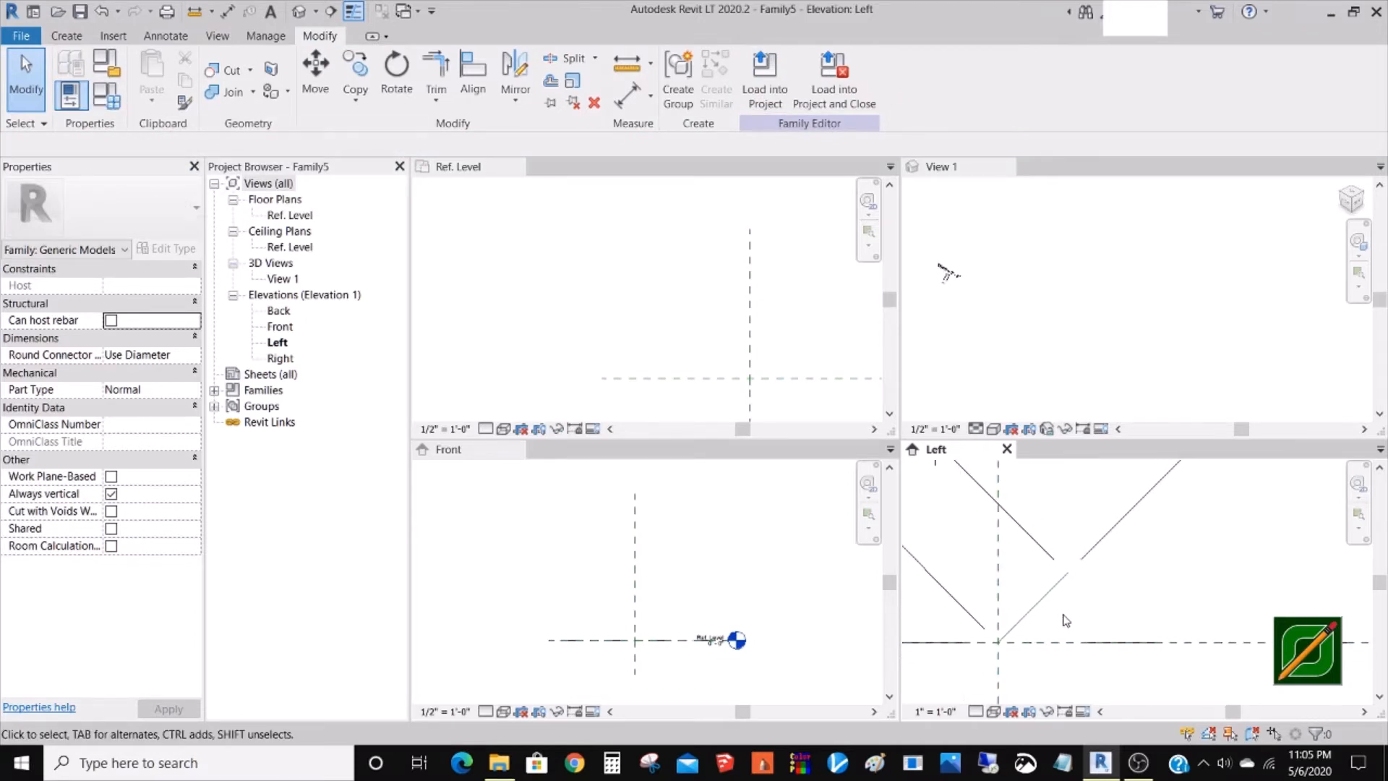
{"action": "scroll", "coordinate": [1065, 619], "scroll_direction": "up", "scroll_amount": 1}
{"action": "scroll", "coordinate": [1066, 620], "scroll_direction": "down", "scroll_amount": 1}
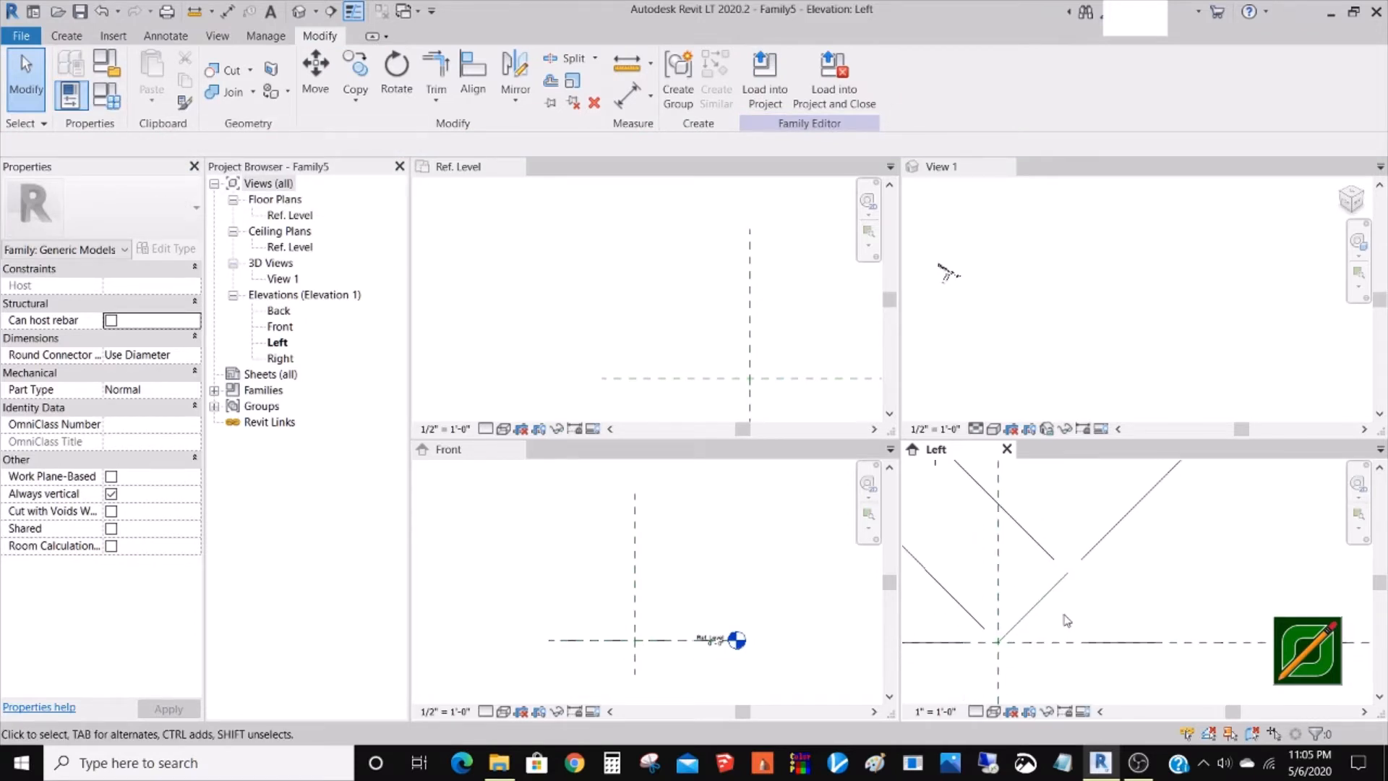
{"action": "left_click", "coordinate": [114, 111]}
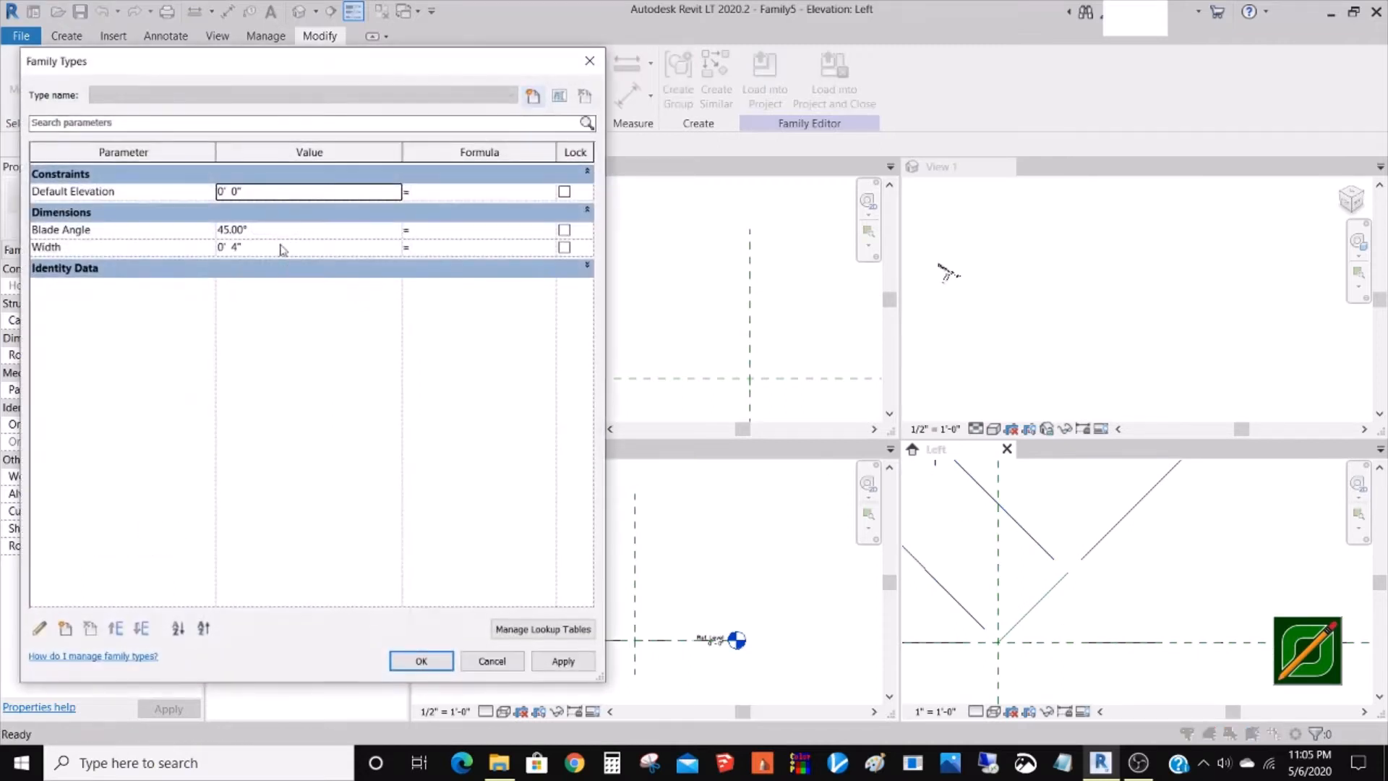
{"action": "left_click", "coordinate": [279, 230]}
{"action": "type", "text": "90"}
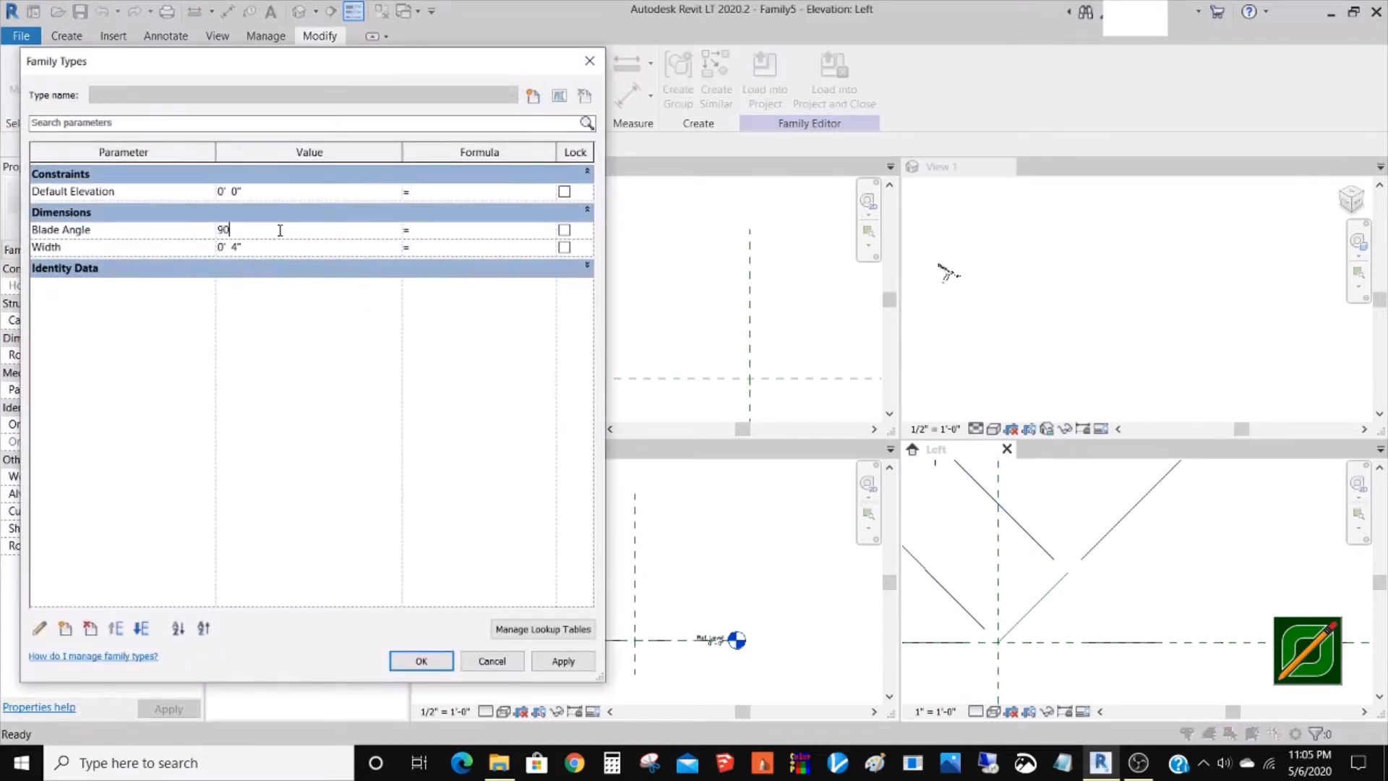
{"action": "left_click", "coordinate": [572, 666]}
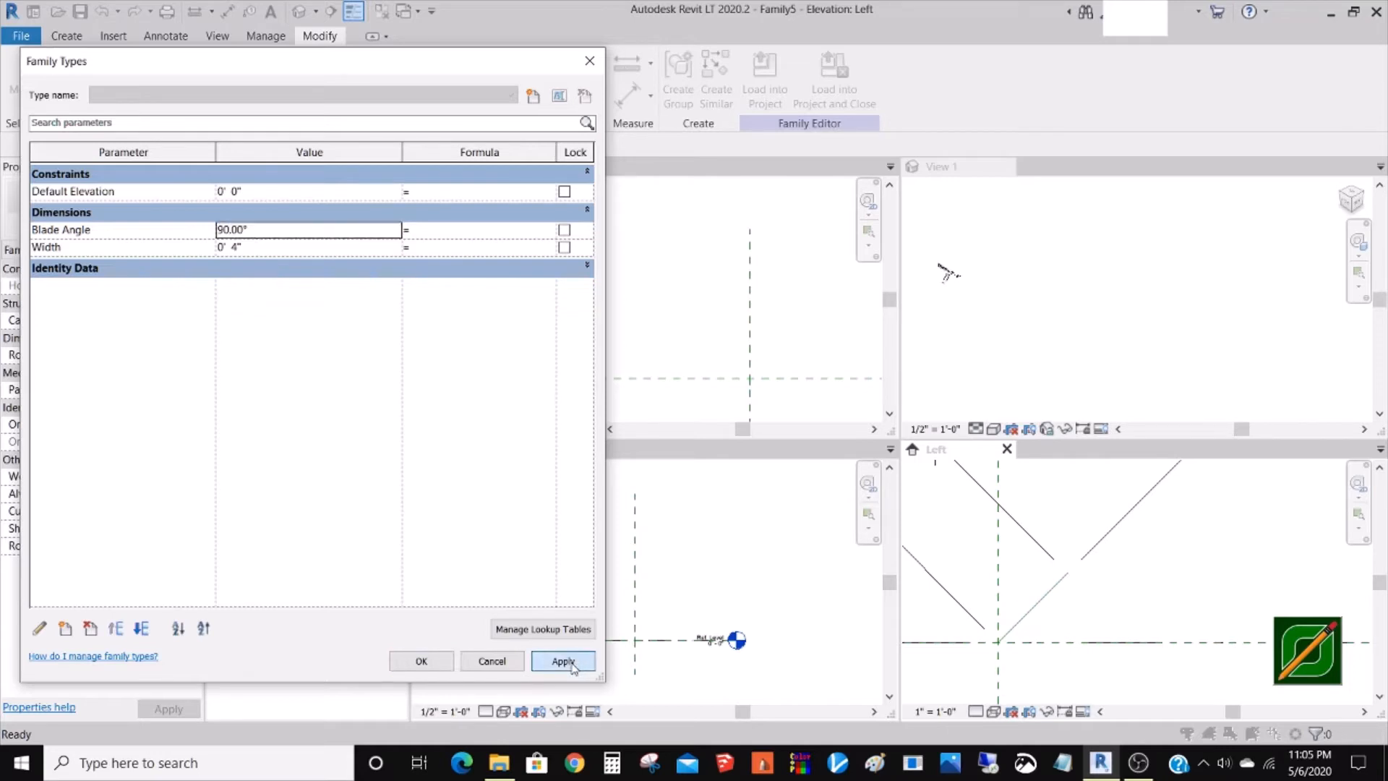
{"action": "left_click", "coordinate": [421, 661]}
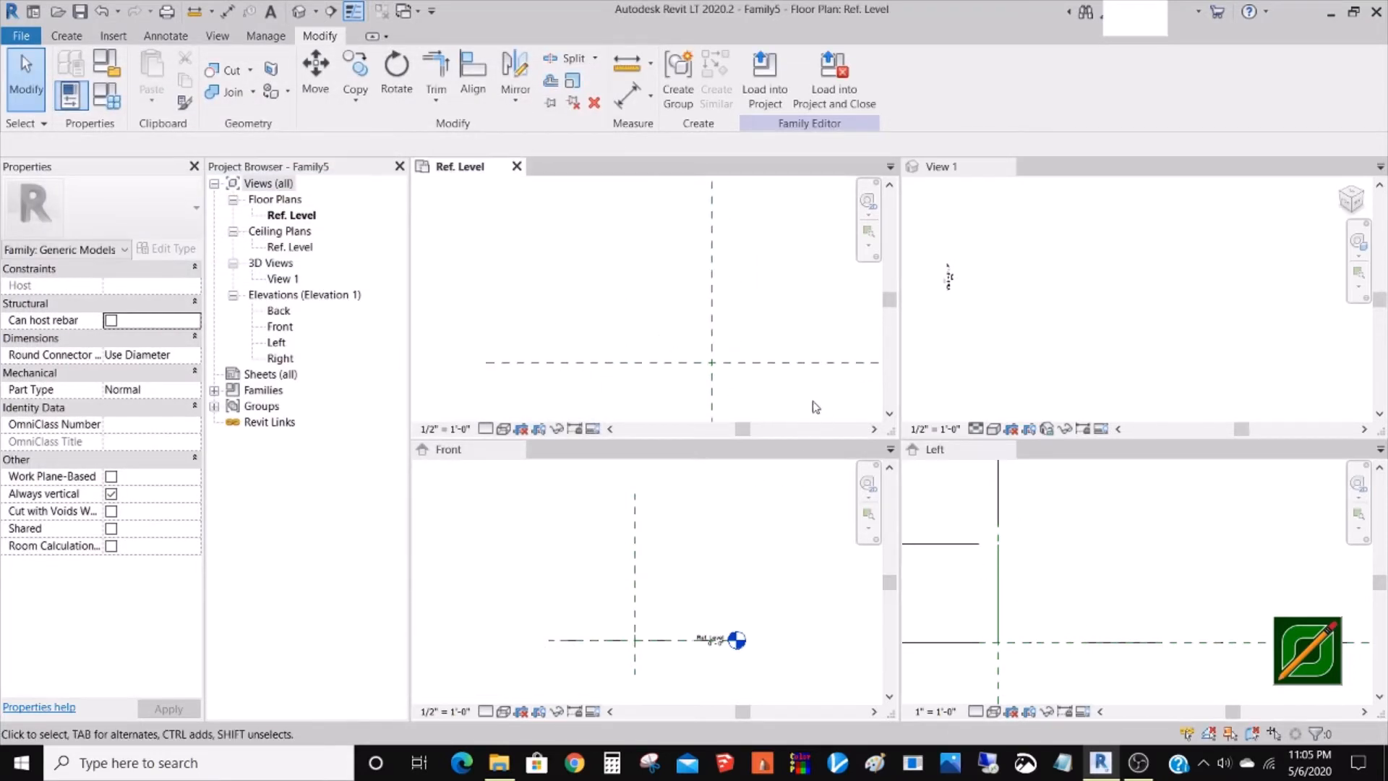
- Start a sweep, pick the vertical reference line in the 3D view as its path, and finish the path
{"action": "scroll", "coordinate": [815, 406], "scroll_direction": "up", "scroll_amount": 1}
{"action": "middle_click_drag", "start_coordinate": [660, 325], "coordinate": [648, 322]}
{"action": "left_click", "coordinate": [1036, 363]}
{"action": "scroll", "coordinate": [1034, 361], "scroll_direction": "up", "scroll_amount": 6}
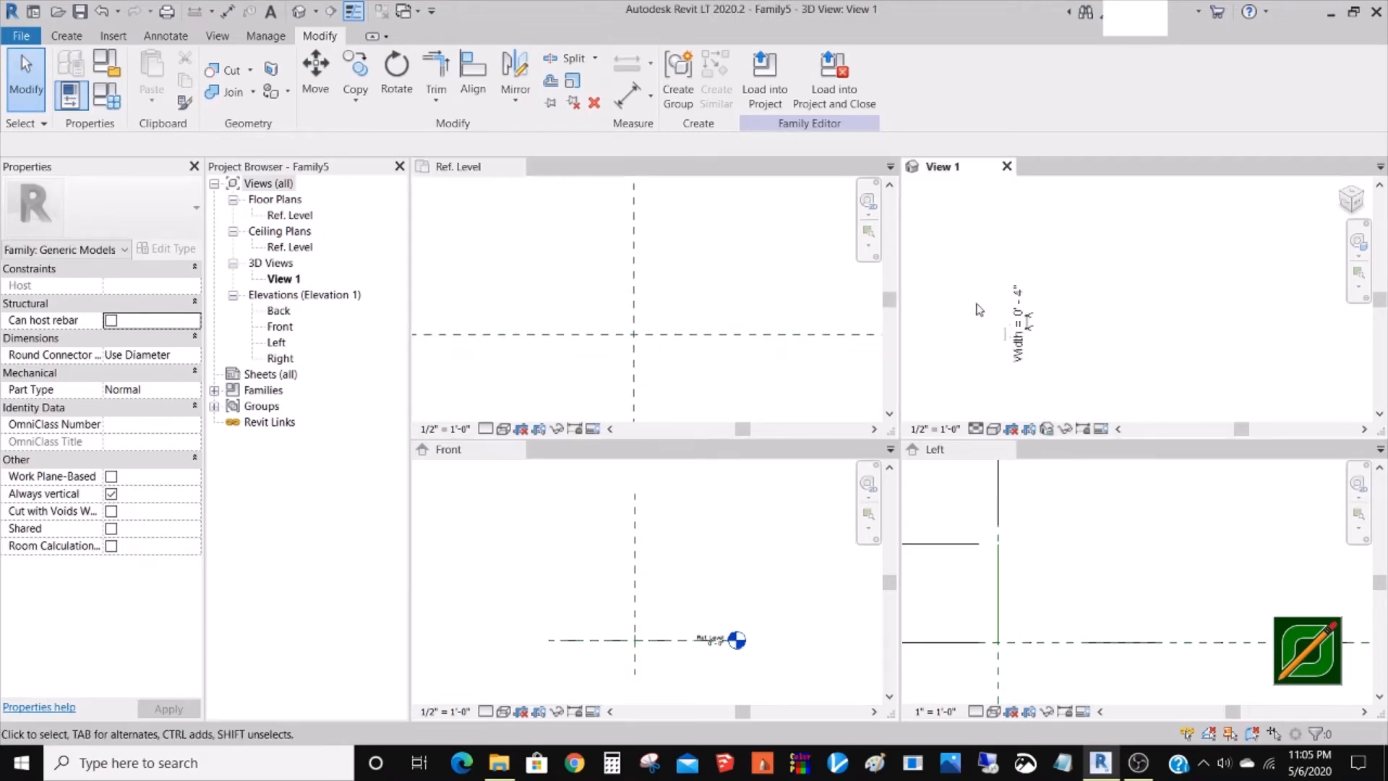
{"action": "scroll", "coordinate": [1019, 347], "scroll_direction": "up", "scroll_amount": 4}
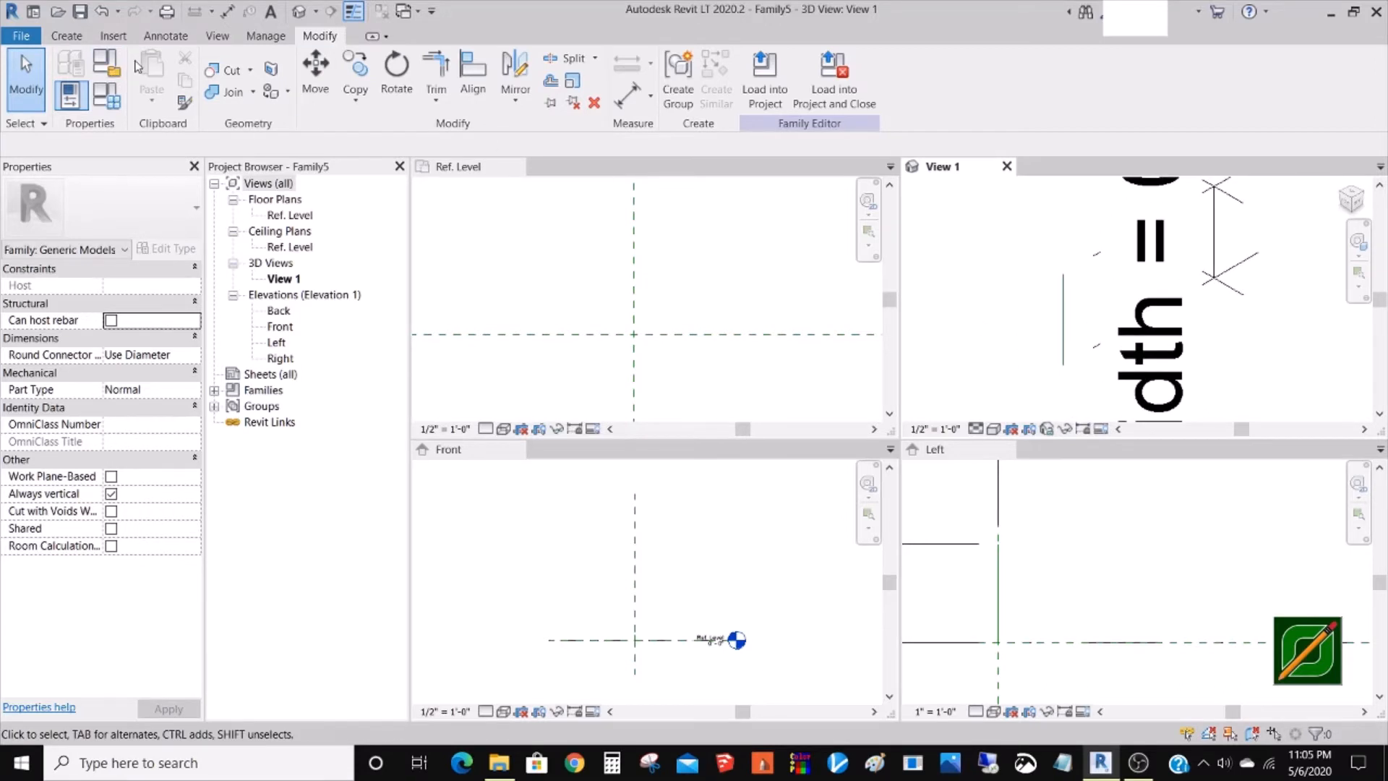
{"action": "left_click", "coordinate": [67, 35]}
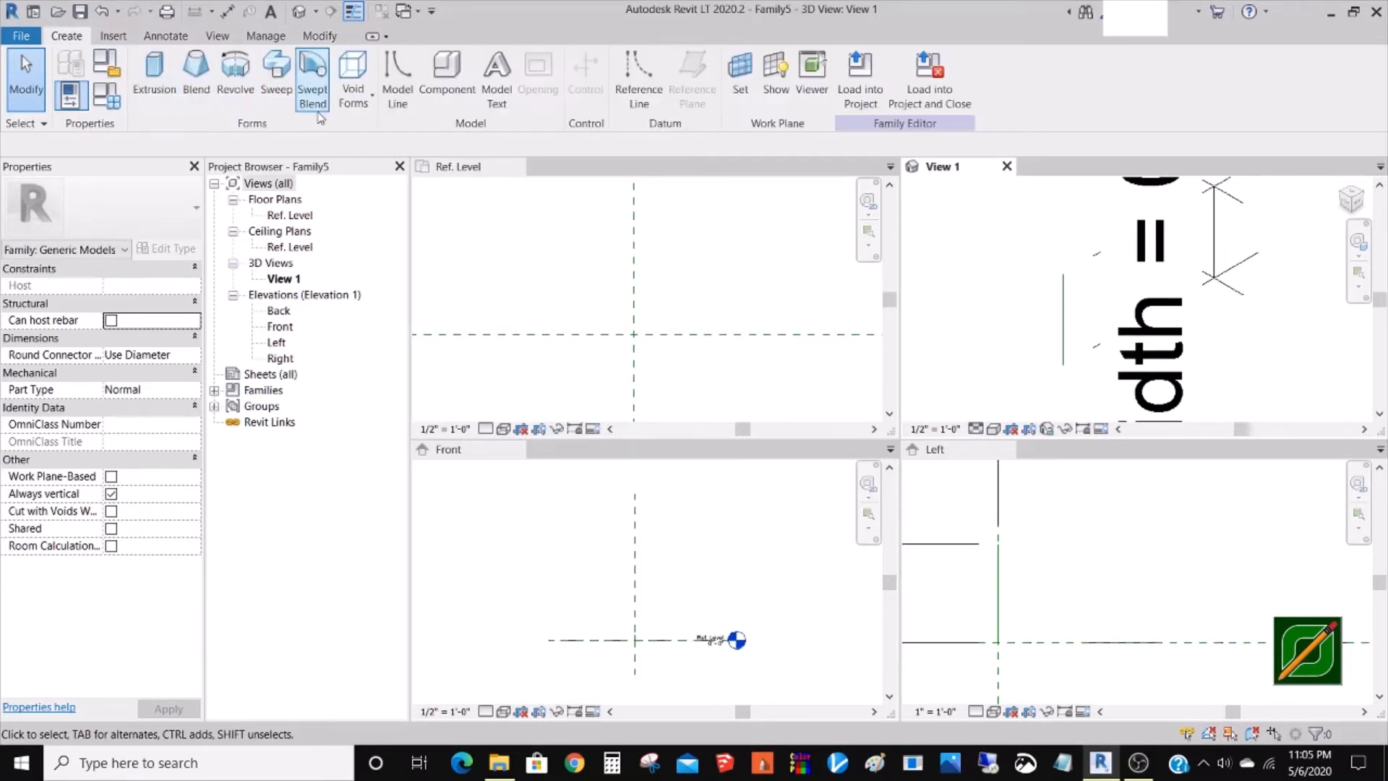
{"action": "left_click", "coordinate": [275, 69]}
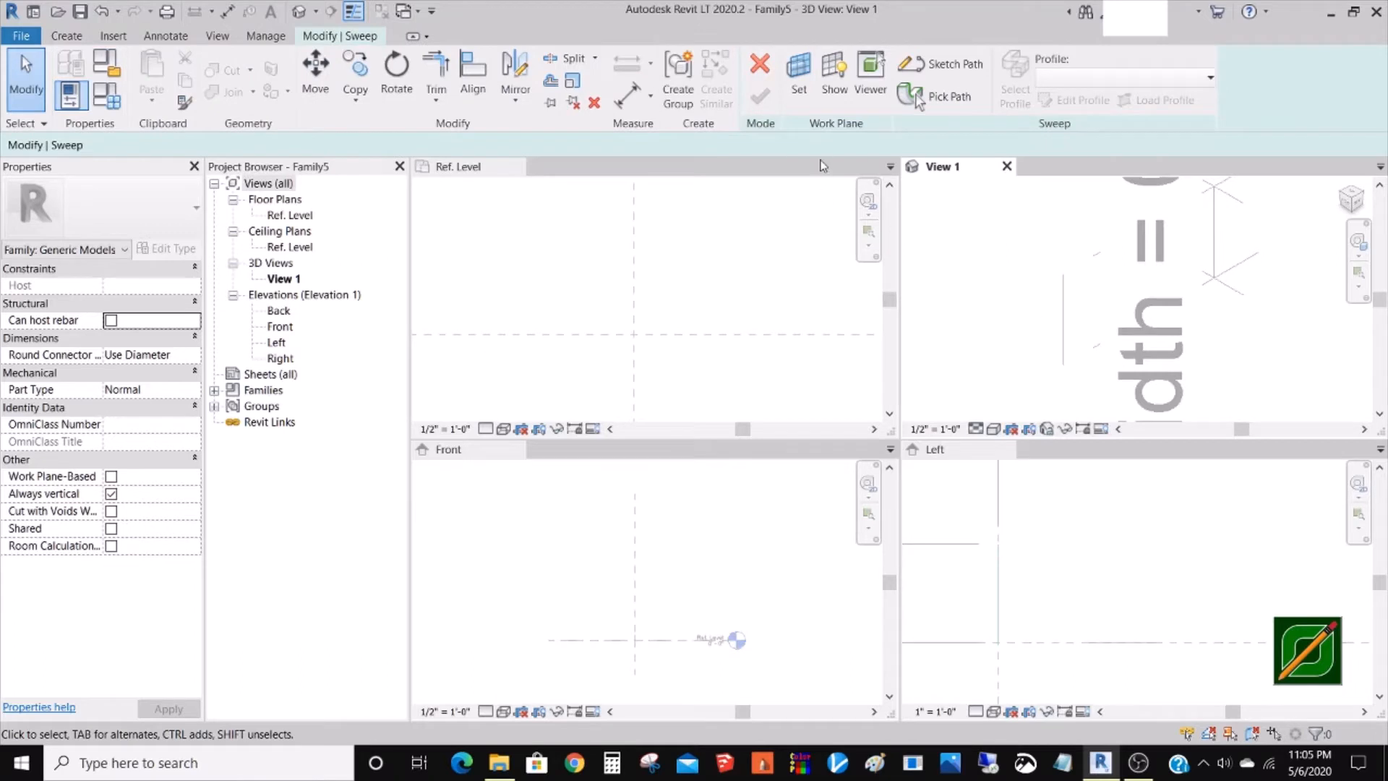
{"action": "left_click", "coordinate": [940, 96]}
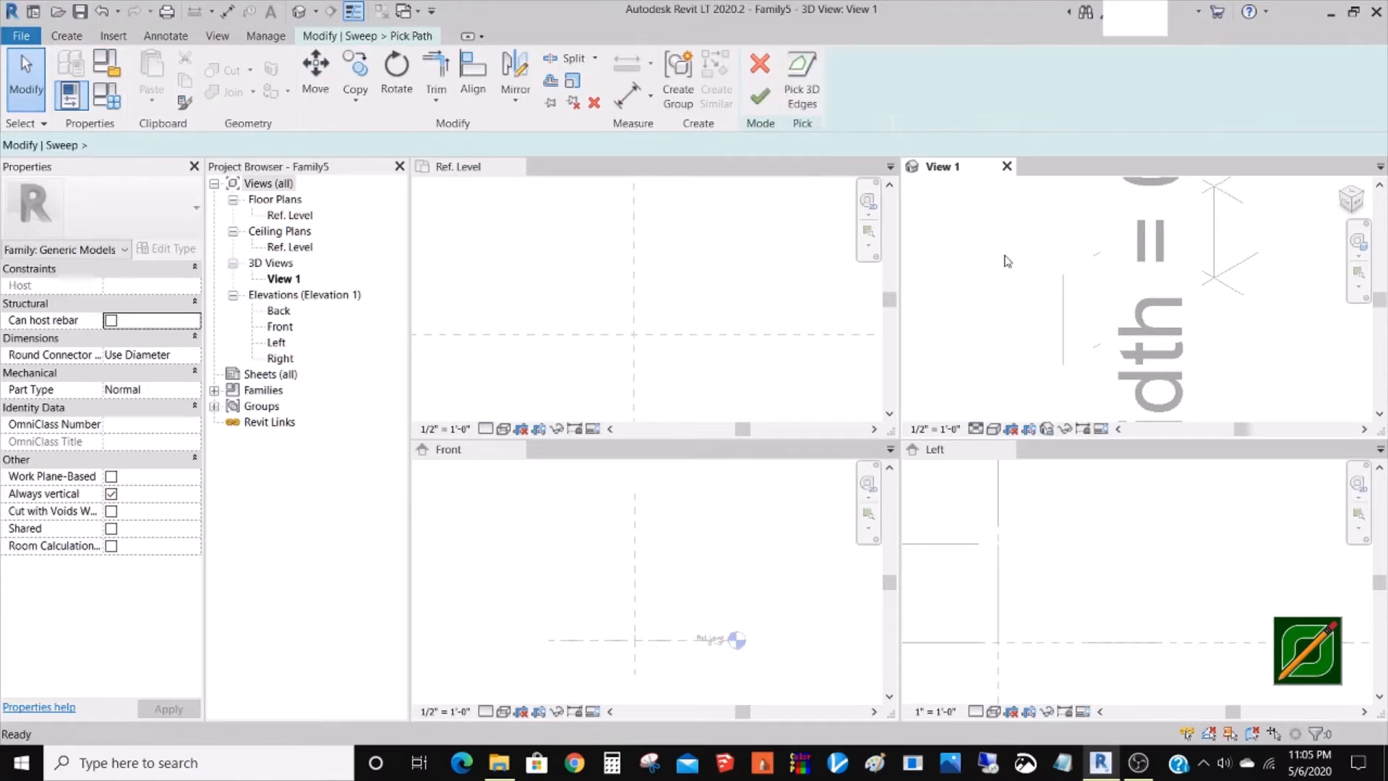
{"action": "left_click", "coordinate": [1062, 309]}
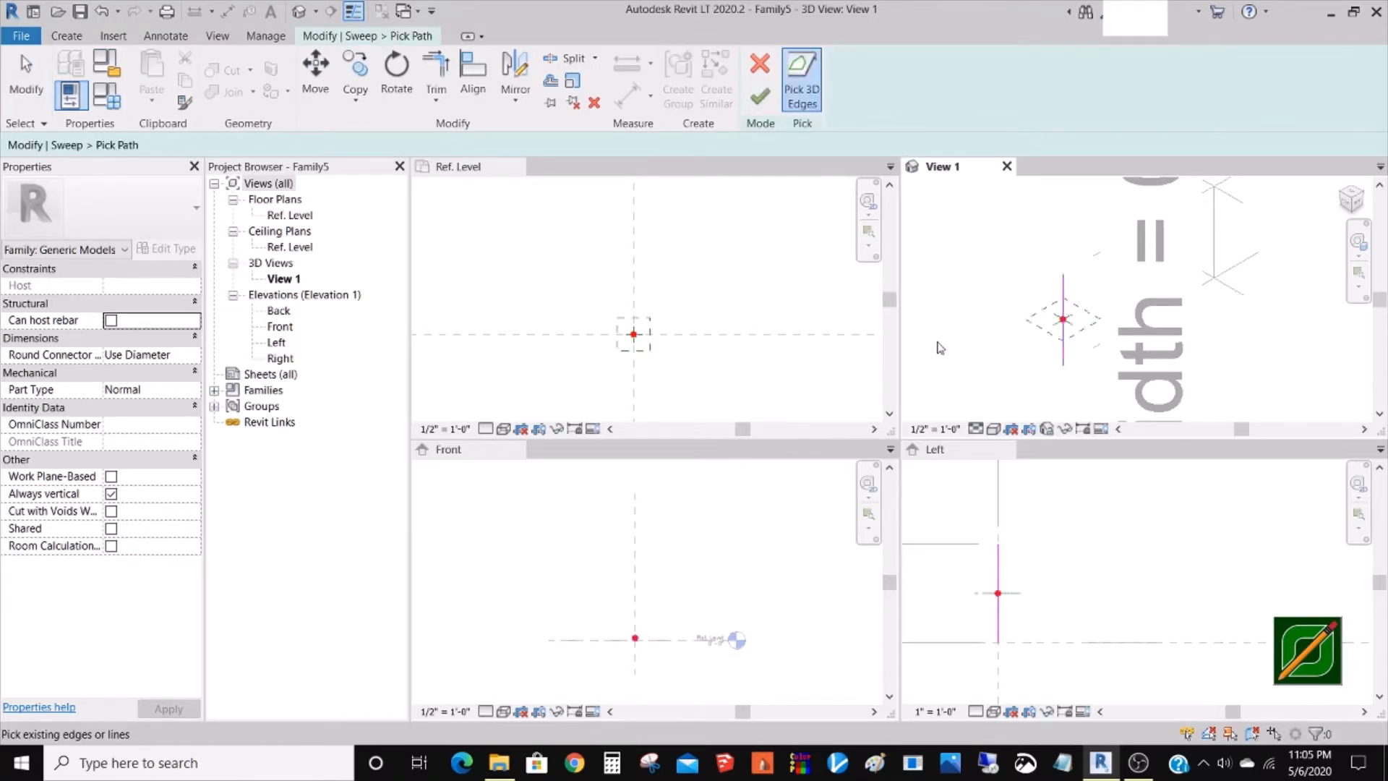
{"action": "left_click", "coordinate": [696, 365]}
{"action": "scroll", "coordinate": [634, 346], "scroll_direction": "up", "scroll_amount": 5}
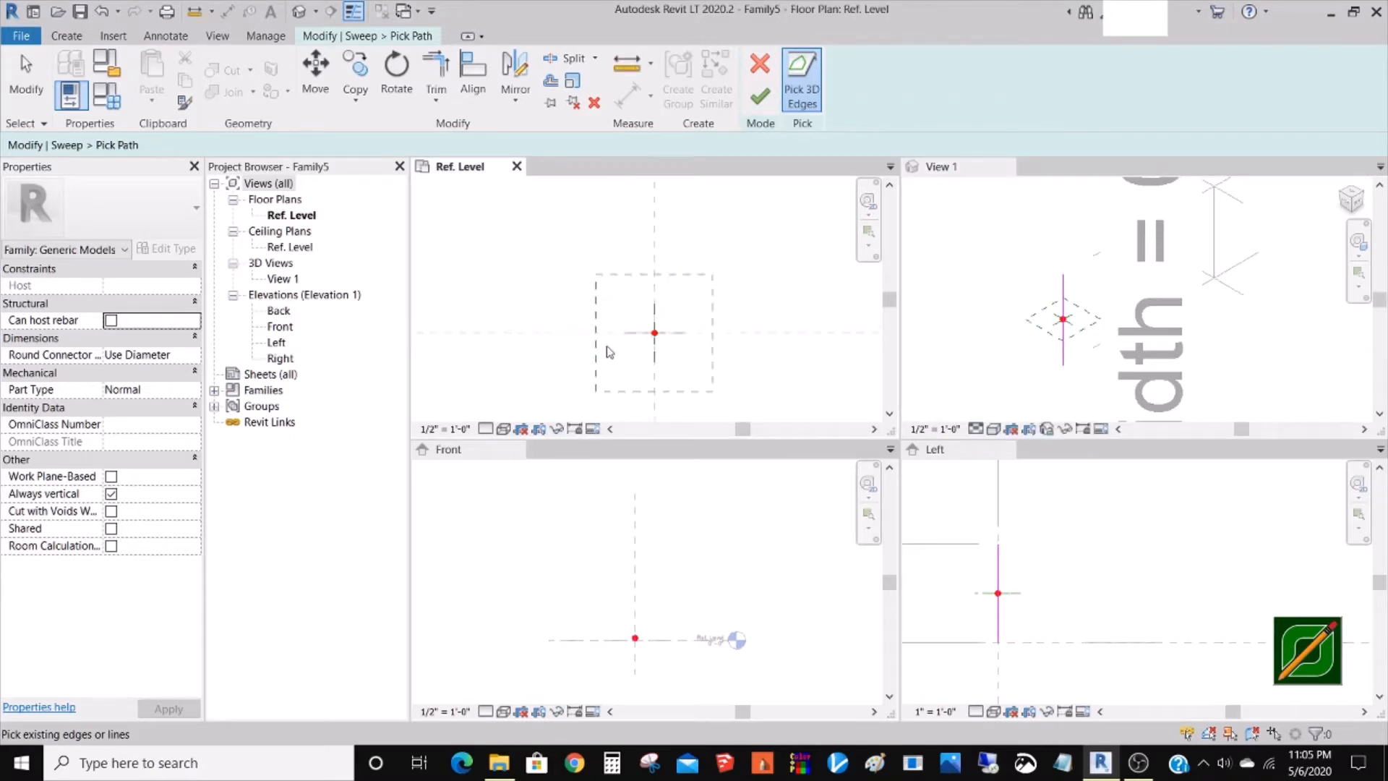
{"action": "middle_click_drag", "start_coordinate": [705, 357], "coordinate": [697, 359]}
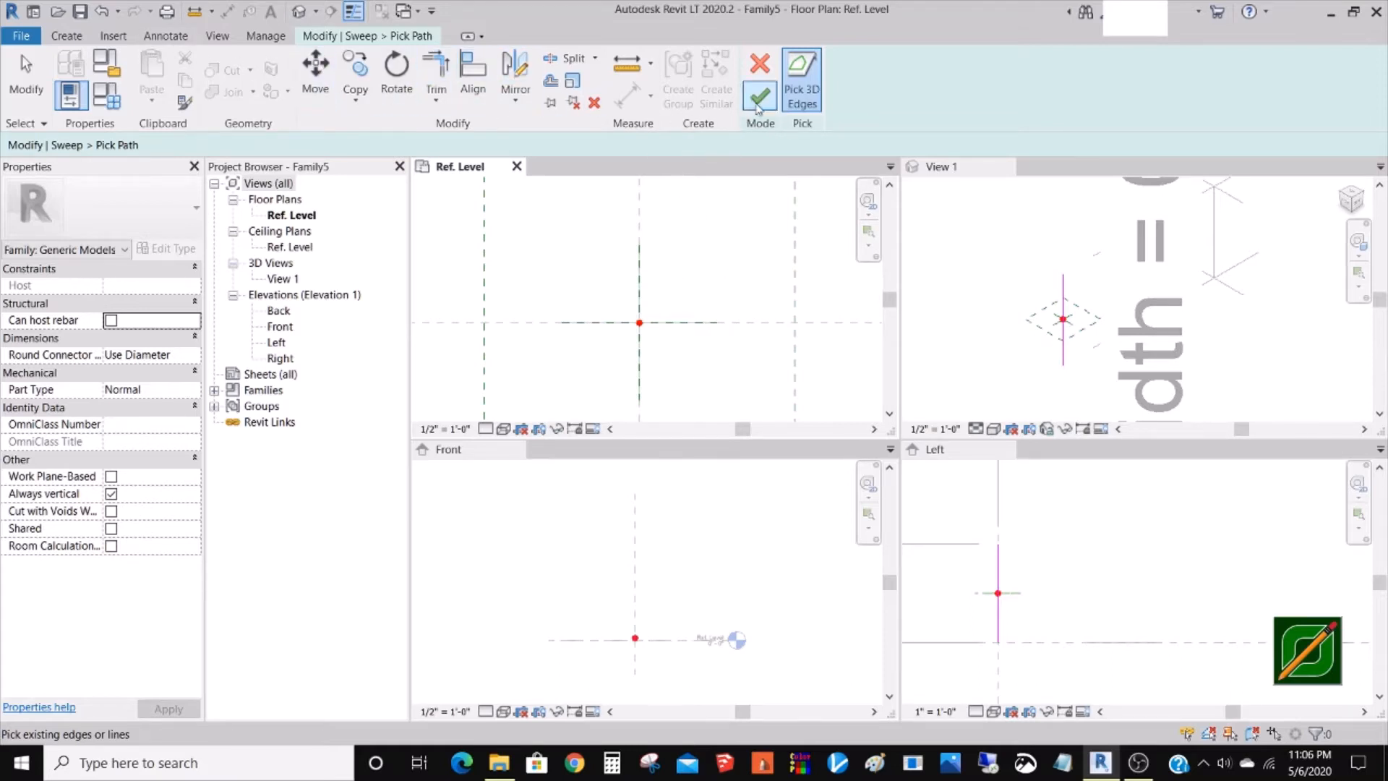
{"action": "left_click", "coordinate": [759, 96]}
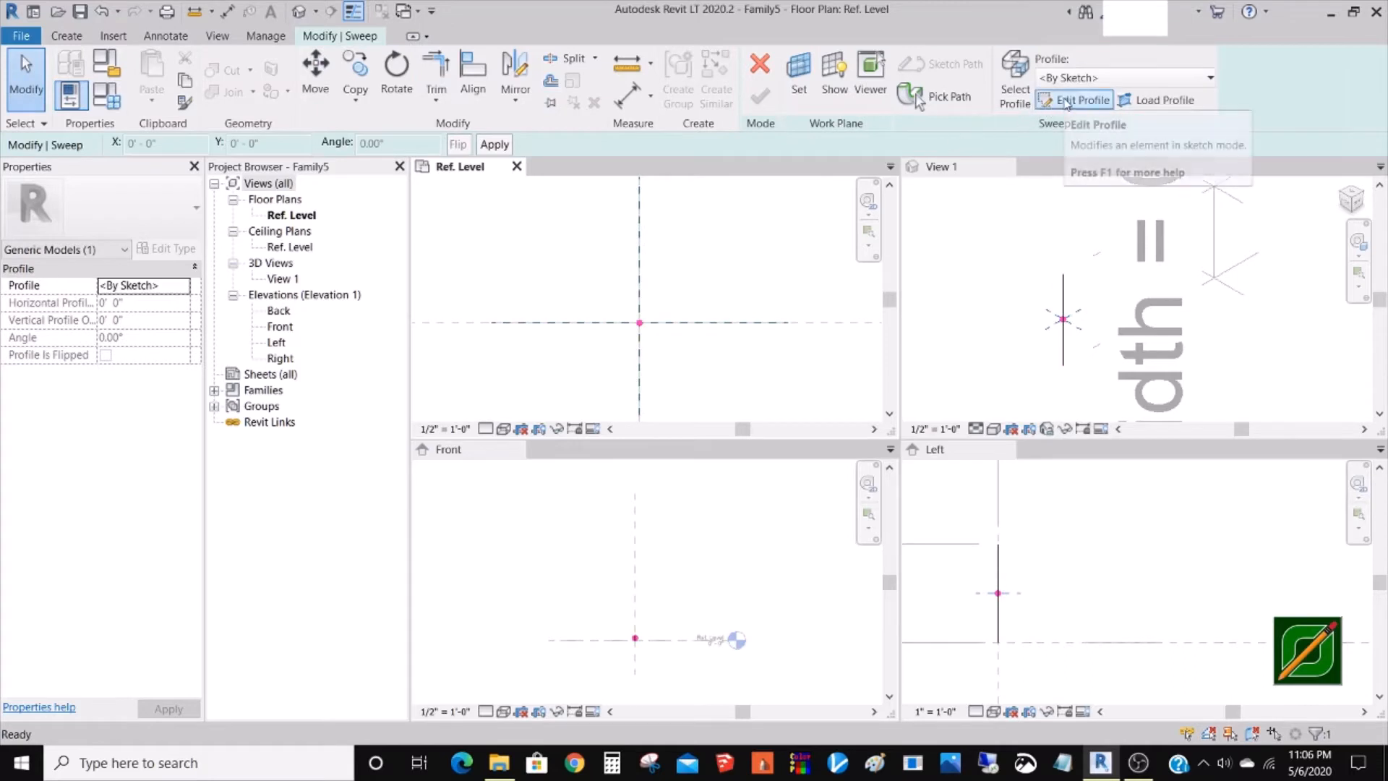
- In the sweep profile, sketch a vertical line about 9/16" long, about 1/2" left of the center reference plane in the Ref. Level plan
{"action": "left_click", "coordinate": [1063, 105]}
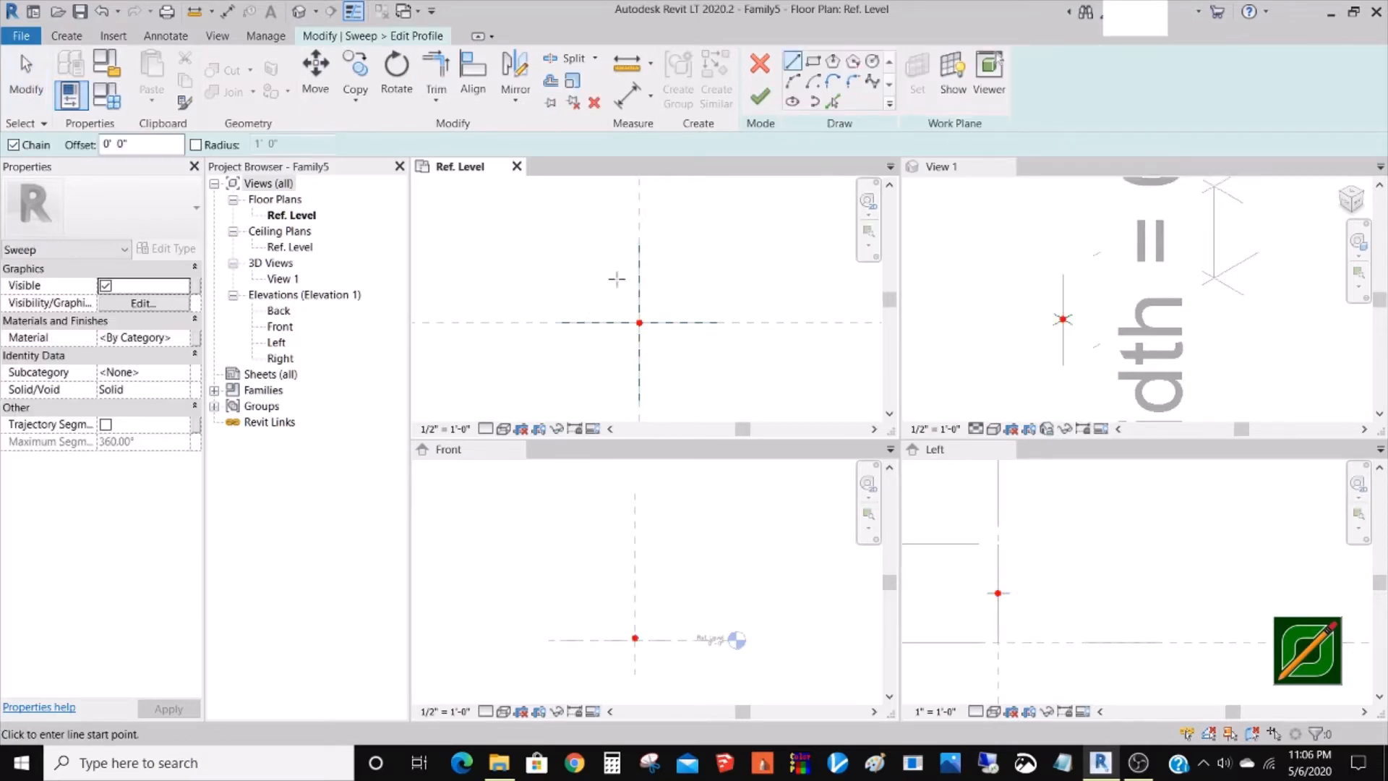
{"action": "left_click", "coordinate": [556, 260]}
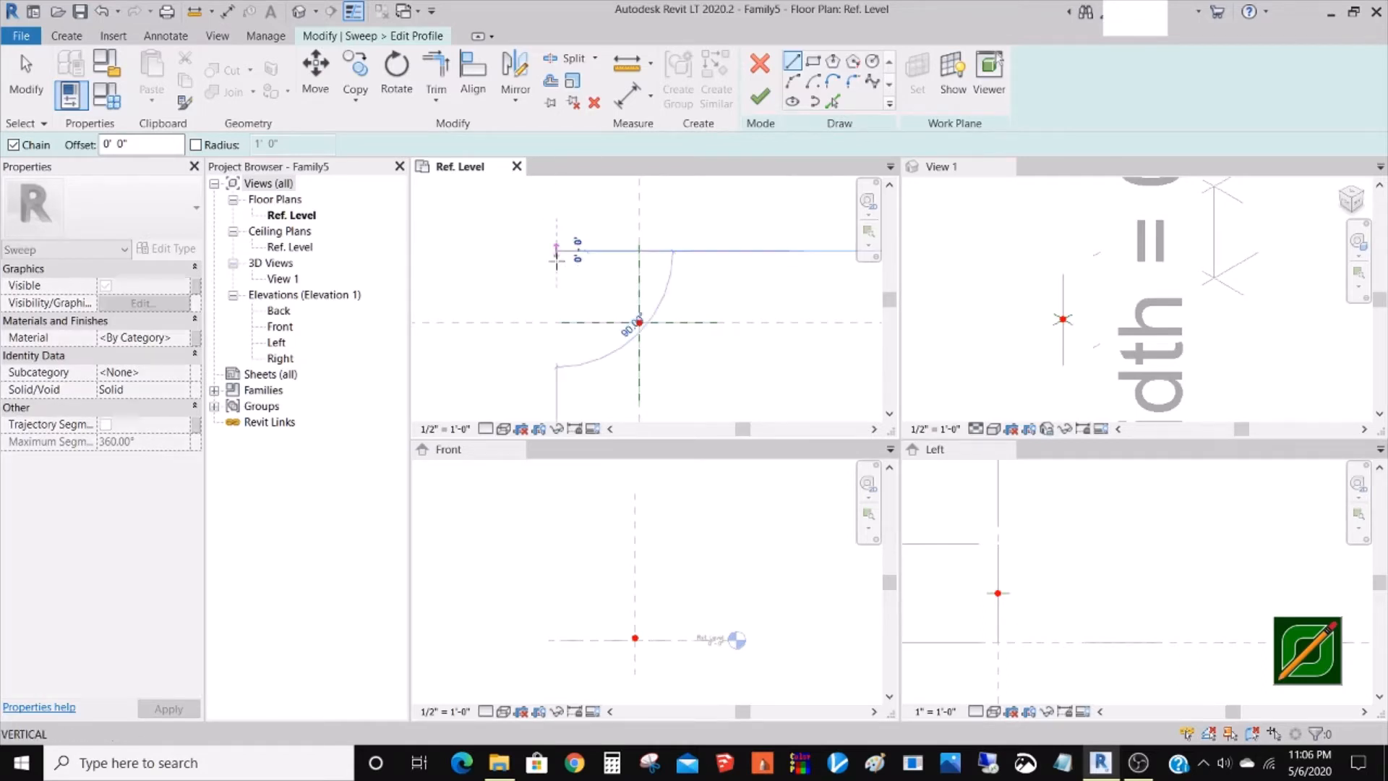
{"action": "left_click", "coordinate": [558, 346]}
{"action": "key", "text": "Escape"}
{"action": "key", "text": "Escape"}
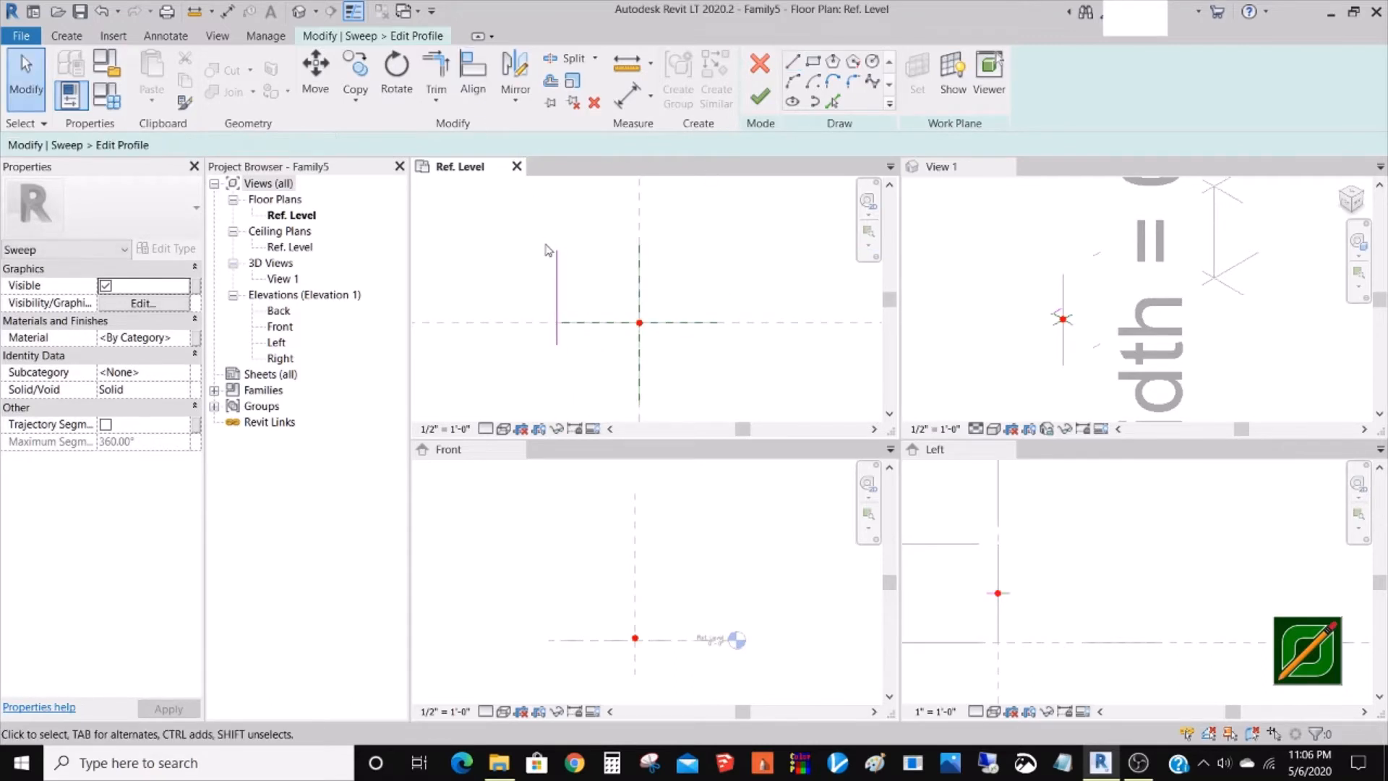
- Mirror the vertical profile line about the vertical center reference plane
{"action": "left_click", "coordinate": [556, 275]}
{"action": "left_click", "coordinate": [516, 94]}
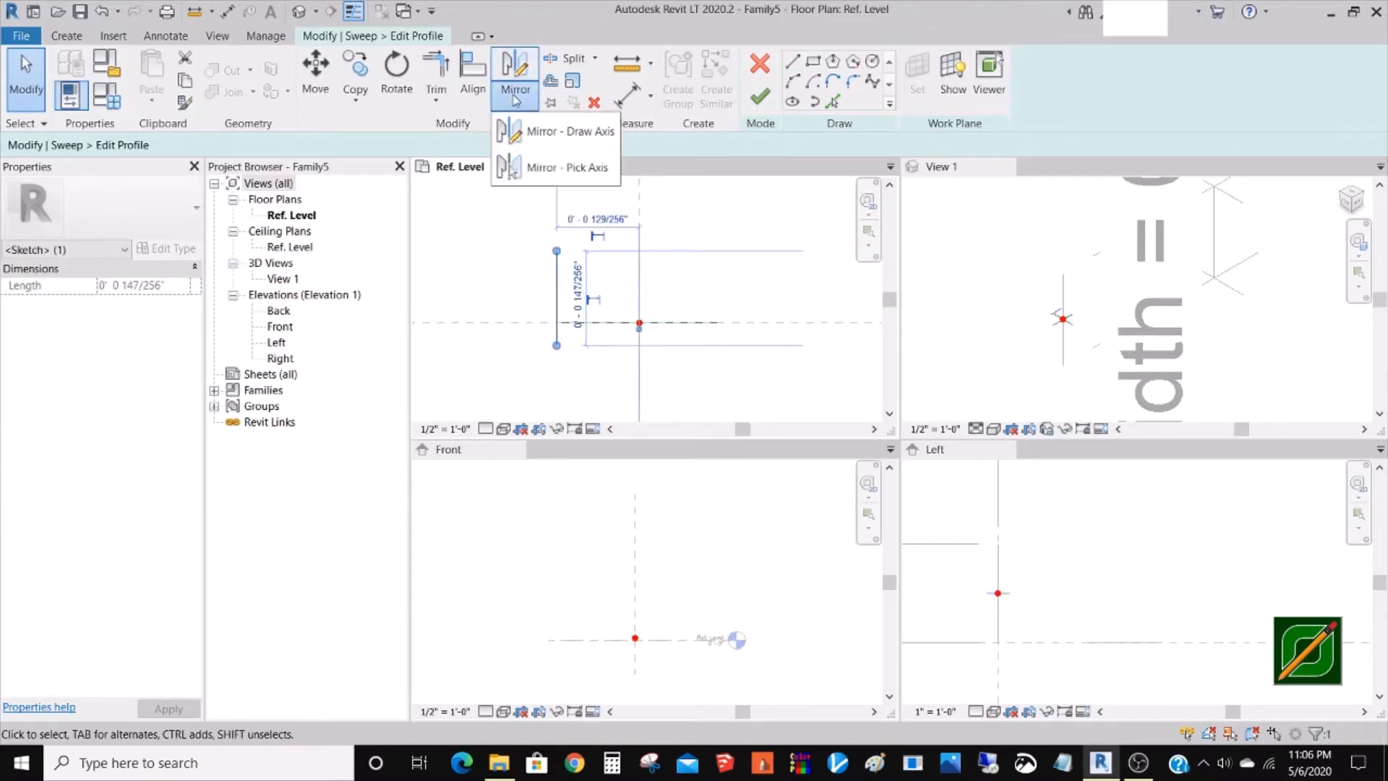
{"action": "left_click", "coordinate": [539, 168]}
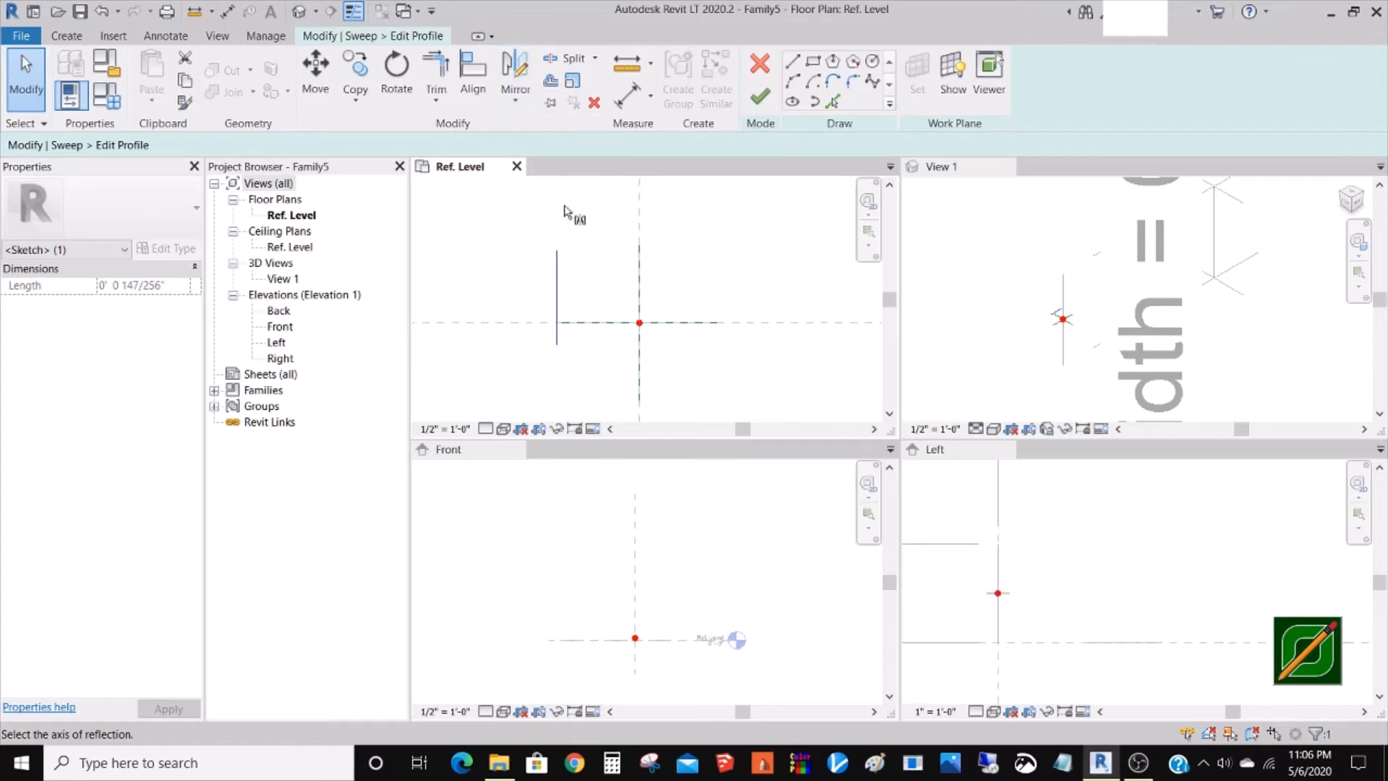
{"action": "left_click", "coordinate": [638, 262]}
{"action": "left_click", "coordinate": [787, 186]}
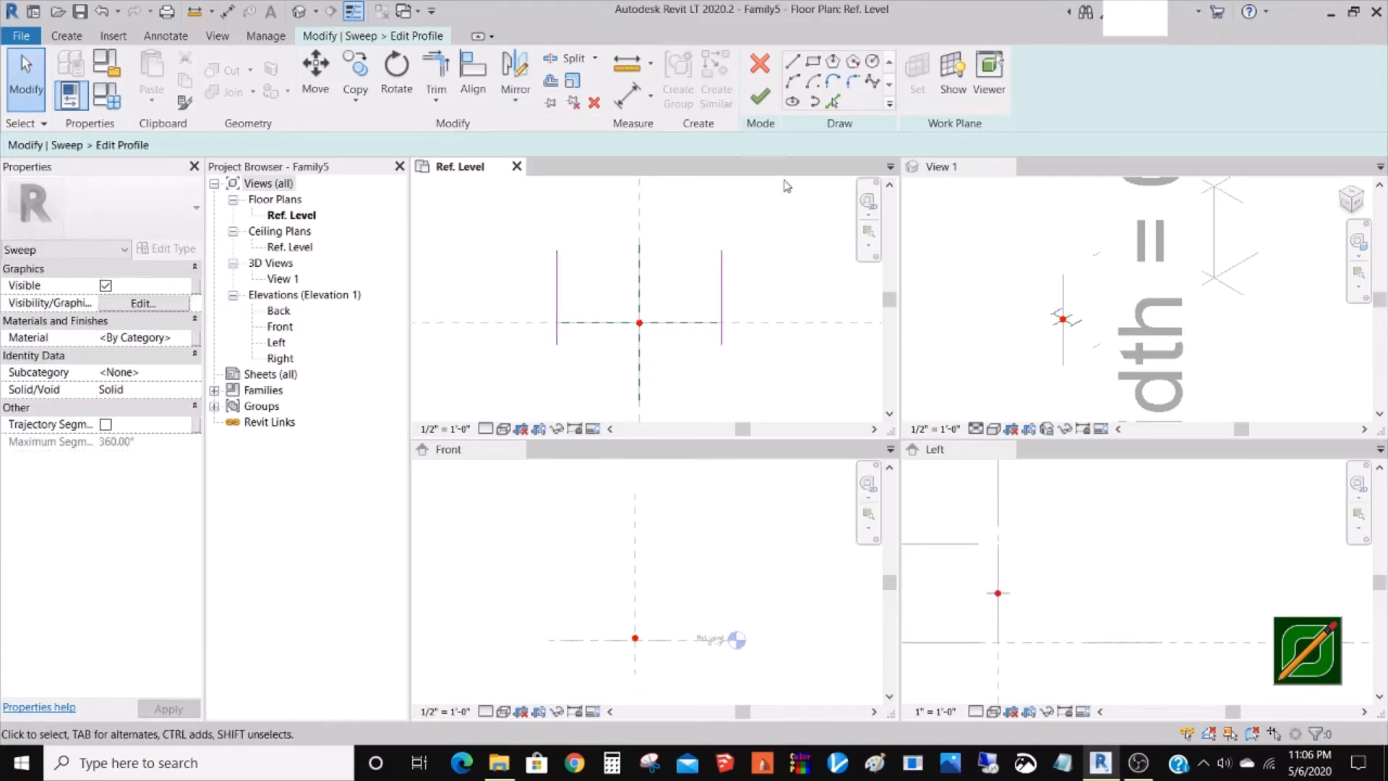
- Sketch two horizontal profile lines across the vertical ones, one on the Center (Front/Back) plane and one about 0.08" above it
{"action": "left_click", "coordinate": [793, 60]}
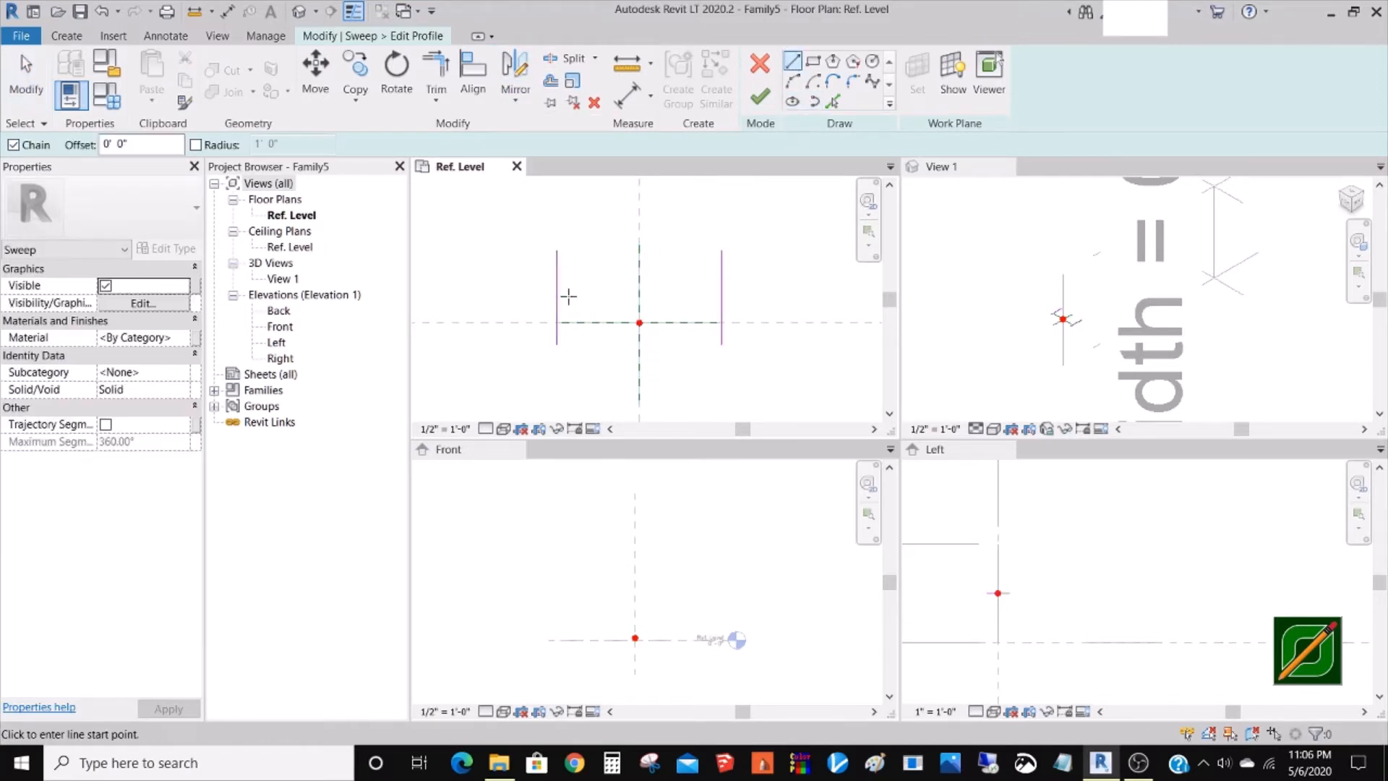
{"action": "left_click", "coordinate": [539, 309]}
{"action": "left_click", "coordinate": [748, 309]}
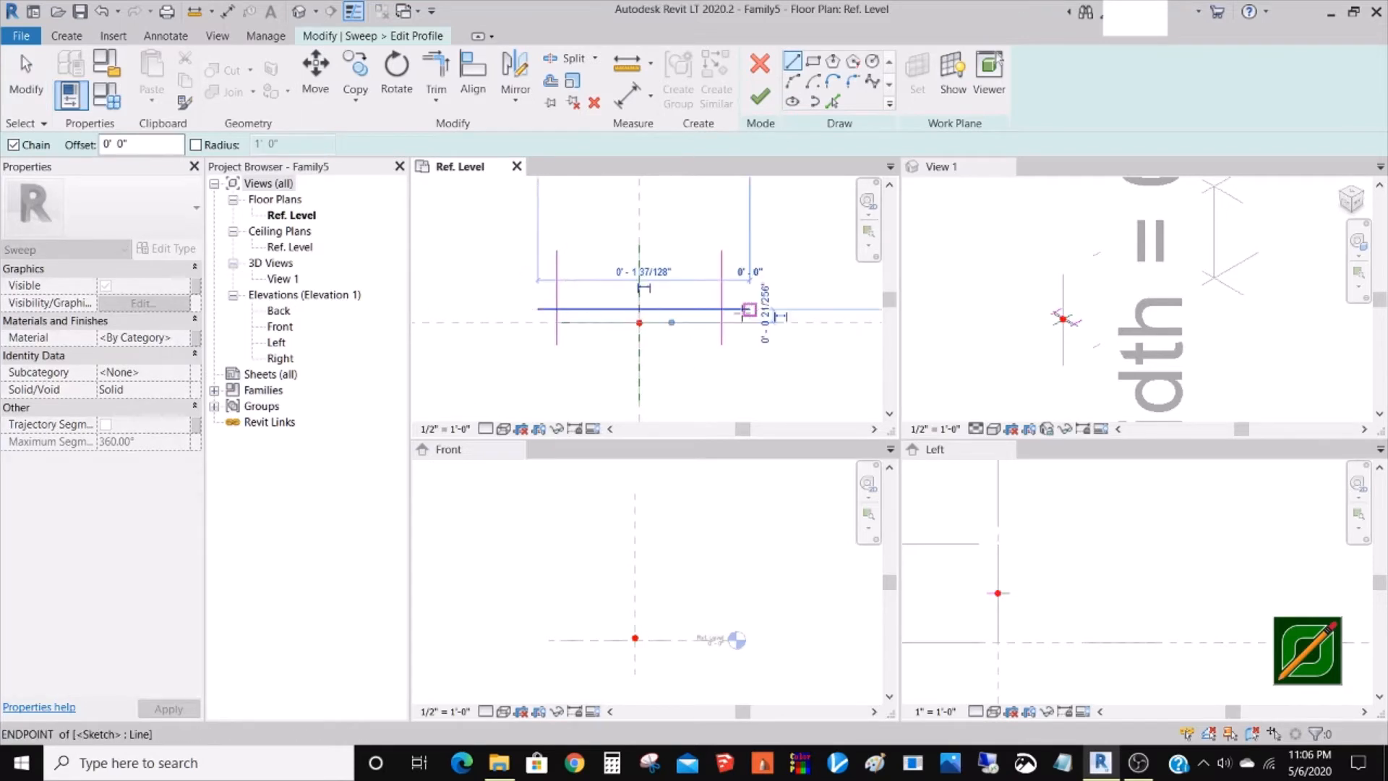
{"action": "key", "text": "Escape"}
{"action": "left_click", "coordinate": [549, 322]}
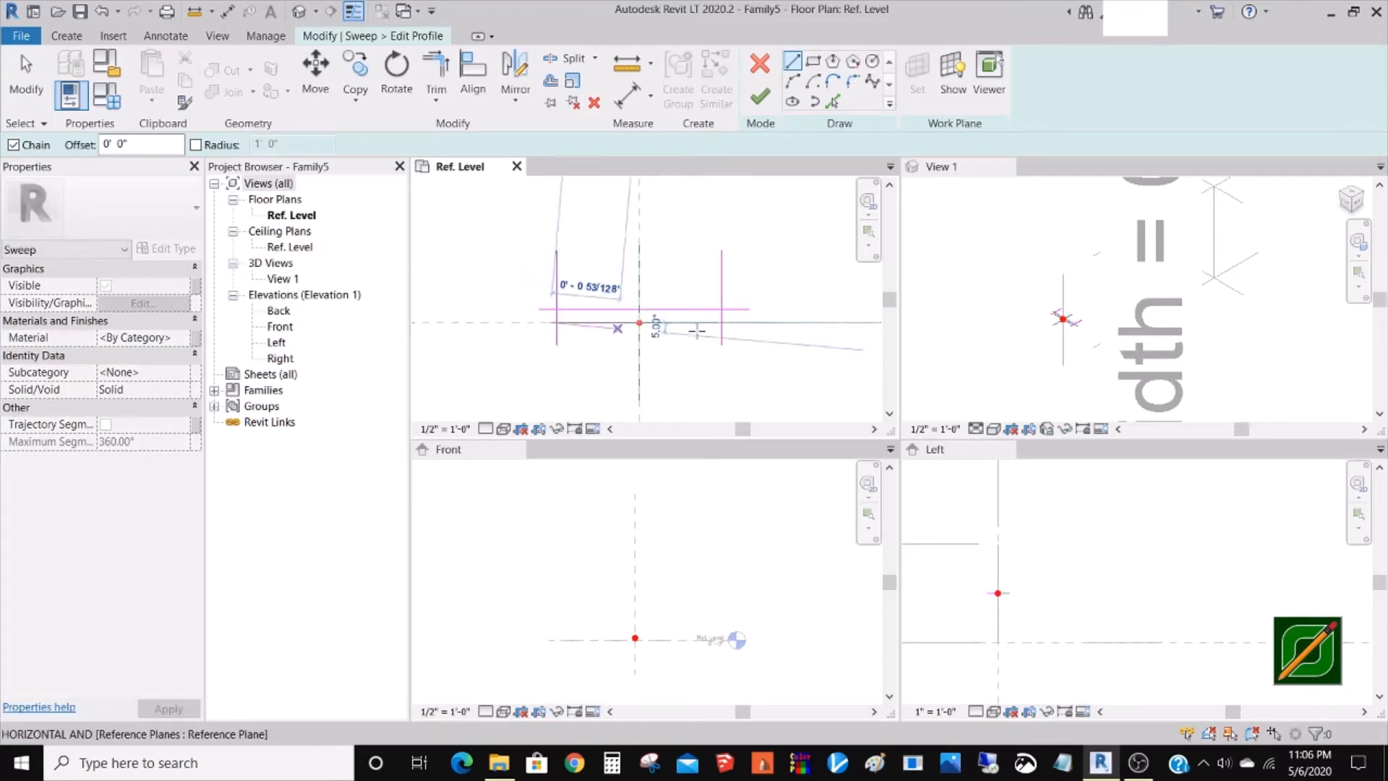
{"action": "left_click", "coordinate": [733, 322]}
{"action": "key", "text": "Escape"}
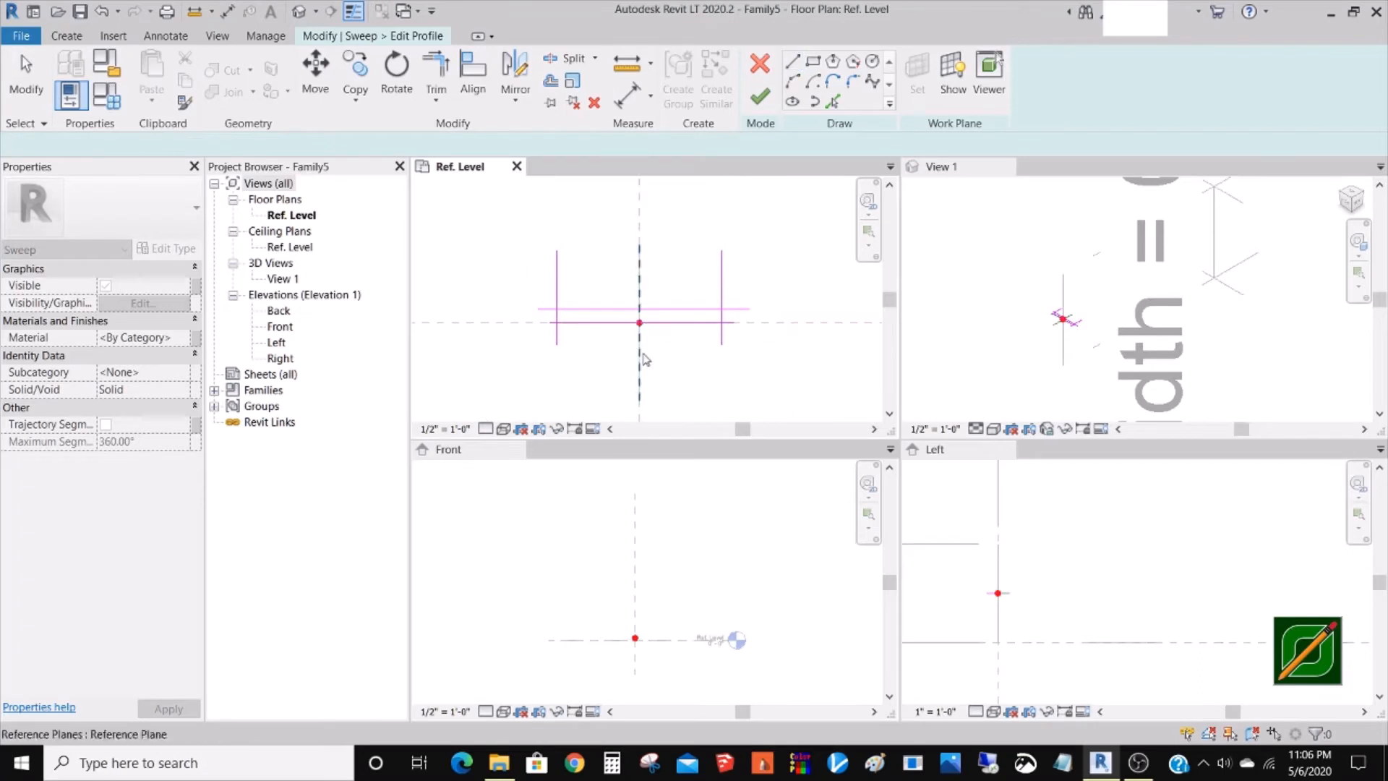
{"action": "key", "text": "Escape"}
- Align the lower horizontal profile line to the Center (Front/Back) reference plane and lock the alignment
{"action": "key", "text": "l"}
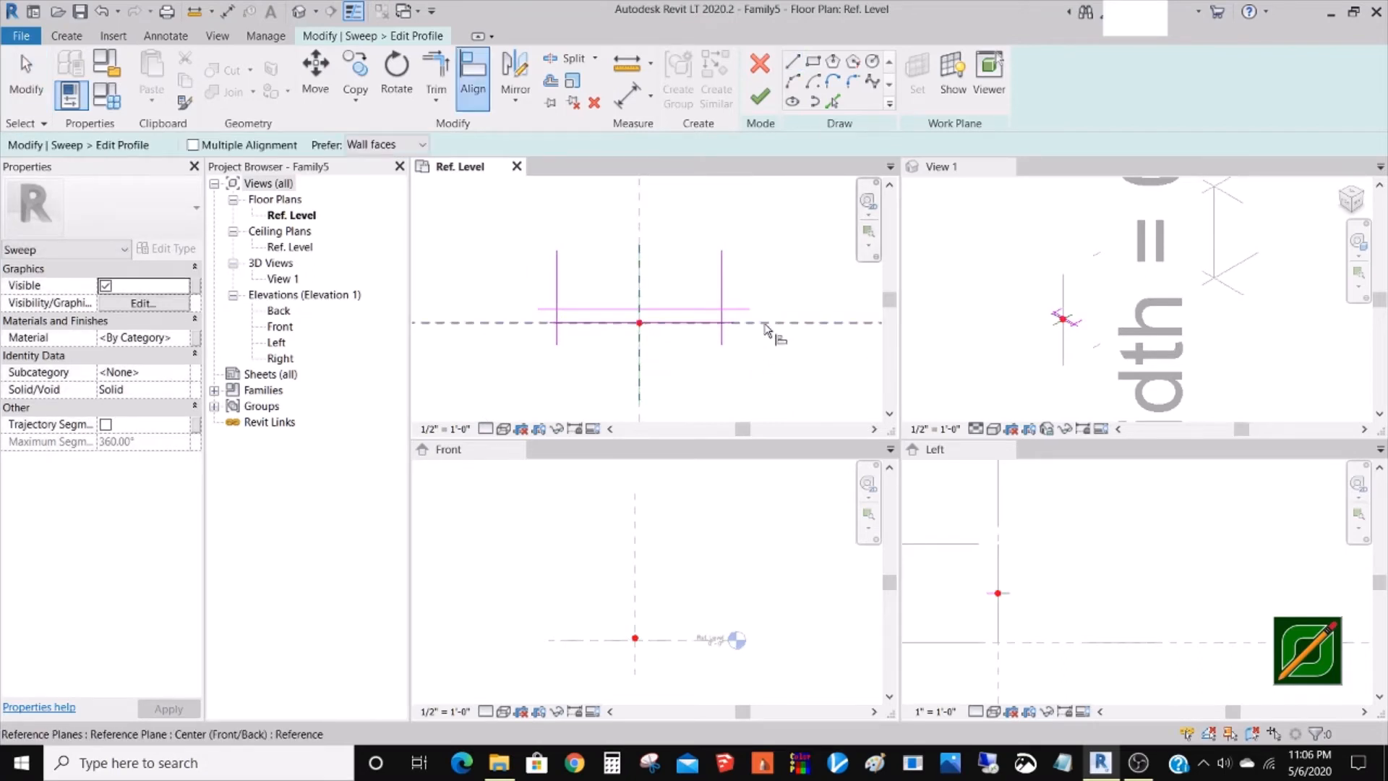
{"action": "left_click", "coordinate": [691, 323]}
{"action": "left_click", "coordinate": [624, 344]}
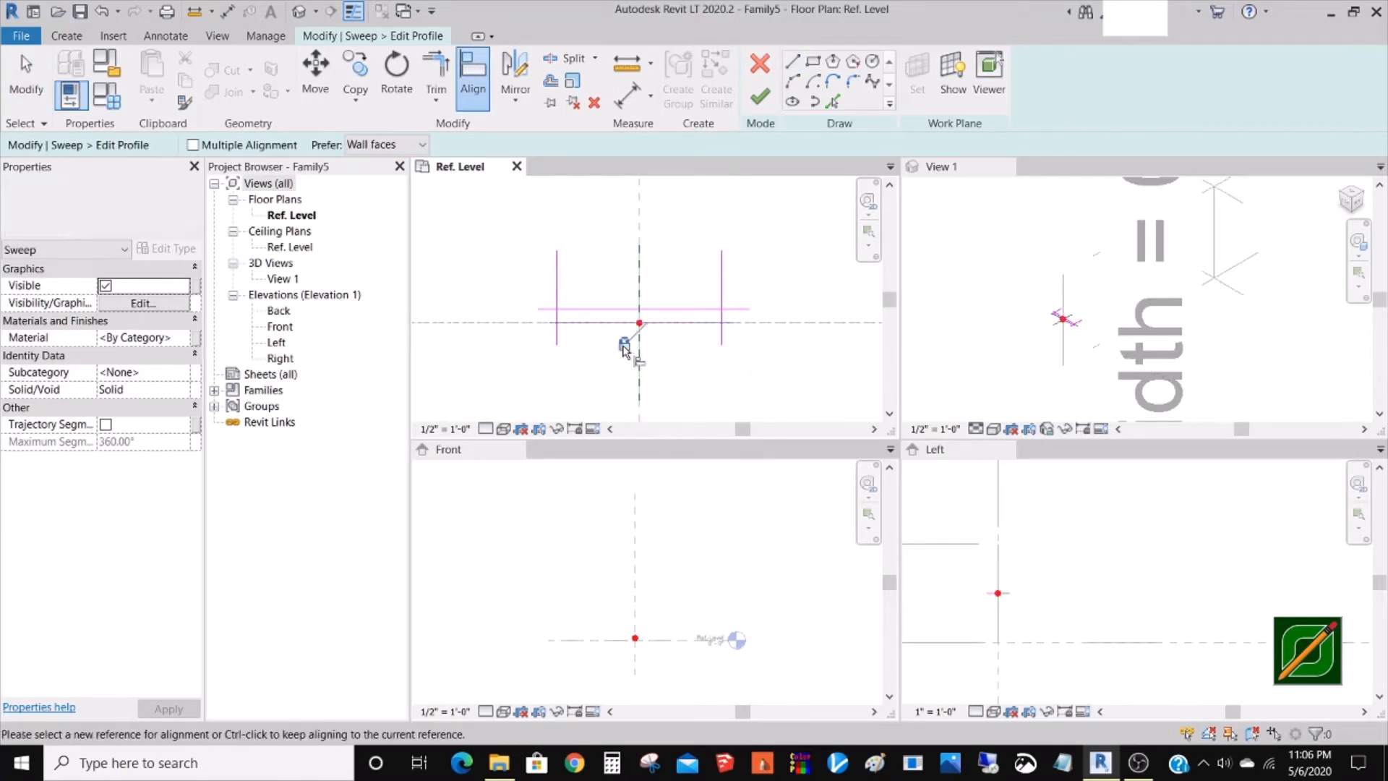
{"action": "scroll", "coordinate": [693, 357], "scroll_direction": "up", "scroll_amount": 2}
{"action": "key", "text": "Escape"}
{"action": "key", "text": "Escape"}
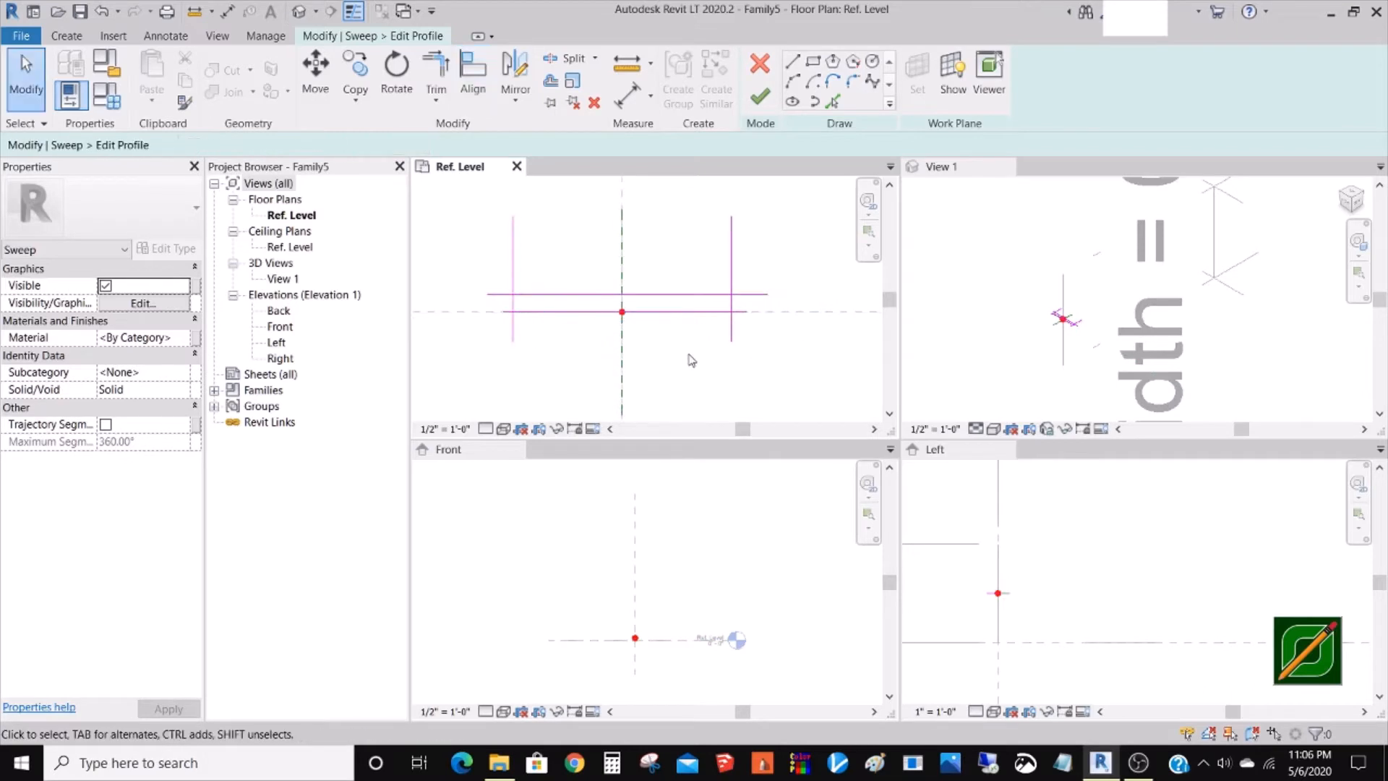
- Trim the four profile lines at their corners into a closed thin rectangle
{"action": "key", "text": "t"}
{"action": "key", "text": "r"}
{"action": "scroll", "coordinate": [721, 325], "scroll_direction": "up", "scroll_amount": 1}
{"action": "scroll", "coordinate": [721, 325], "scroll_direction": "up", "scroll_amount": 1}
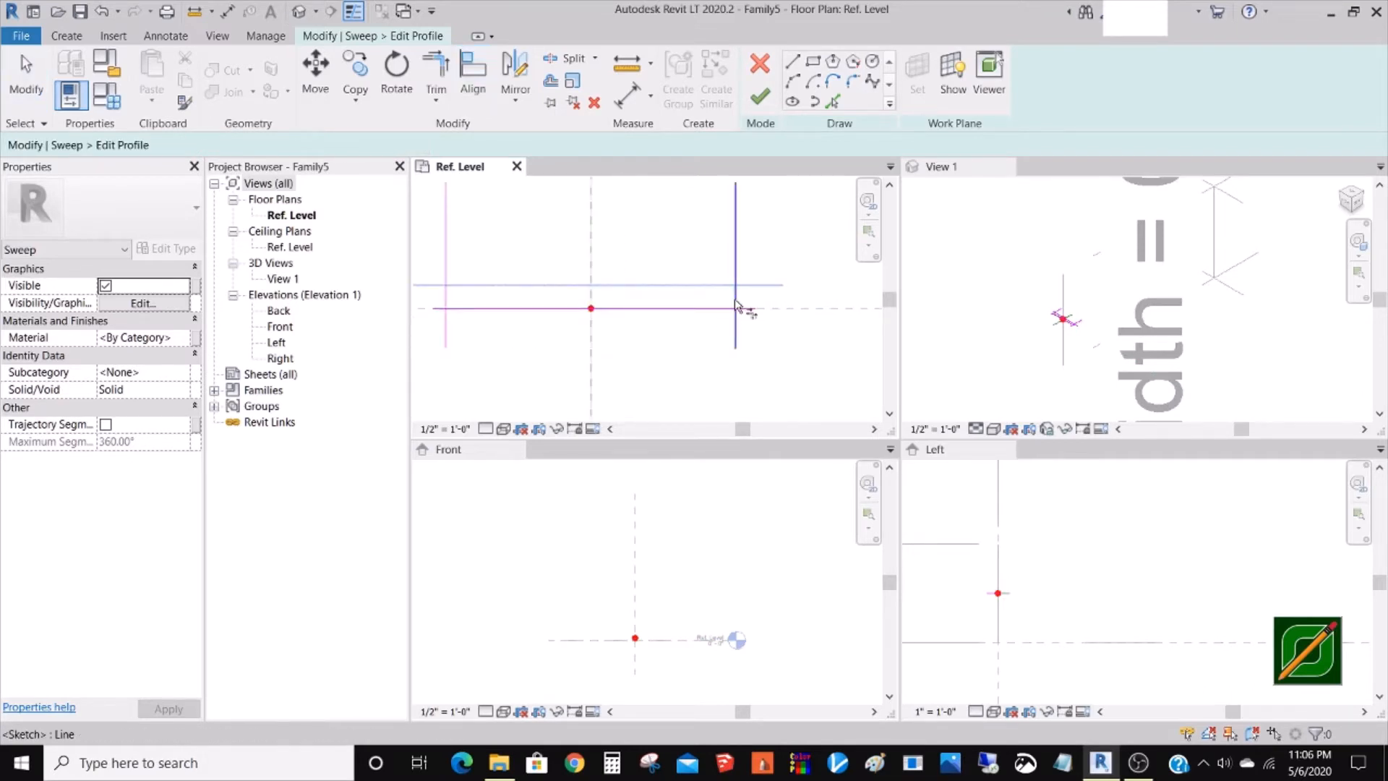
{"action": "left_click", "coordinate": [735, 300]}
{"action": "left_click", "coordinate": [736, 301]}
{"action": "left_click", "coordinate": [714, 307]}
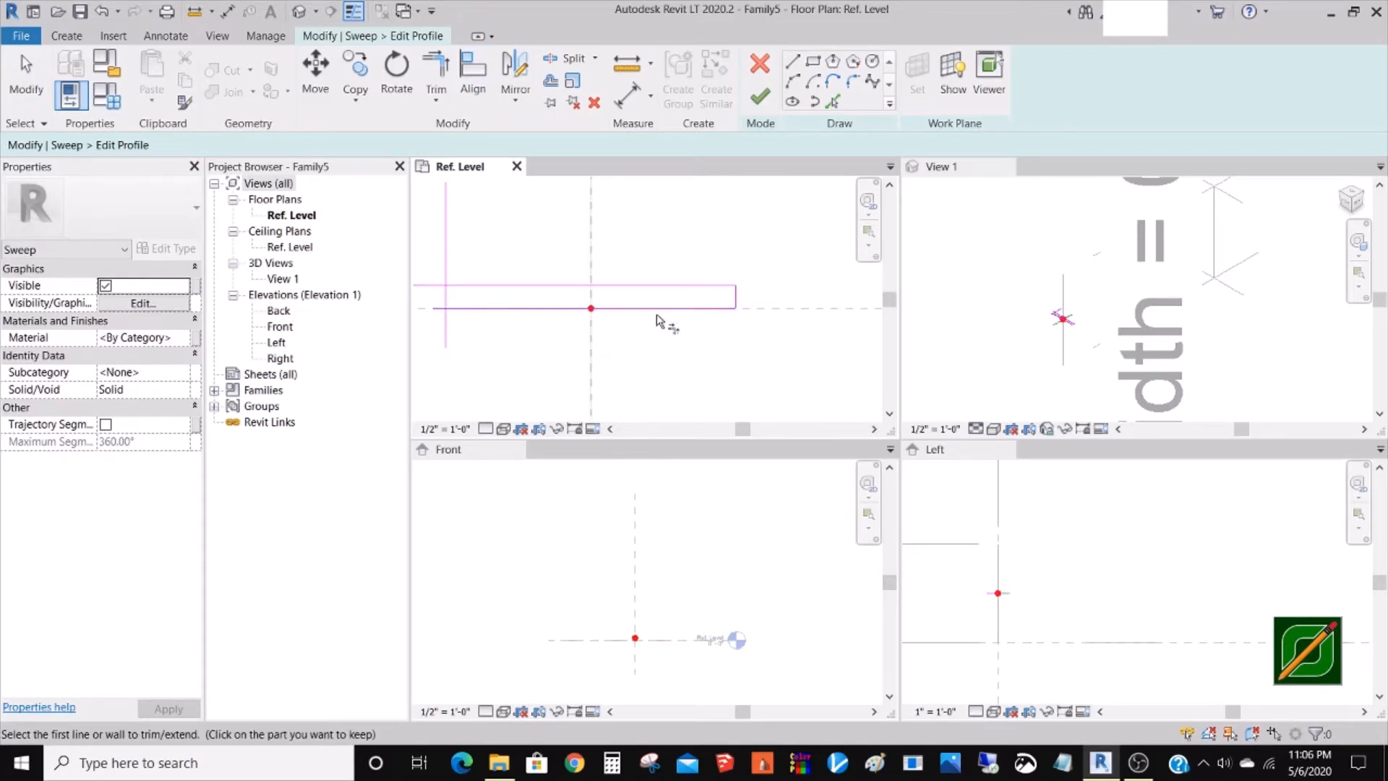
{"action": "left_click", "coordinate": [471, 286]}
{"action": "left_click", "coordinate": [446, 302]}
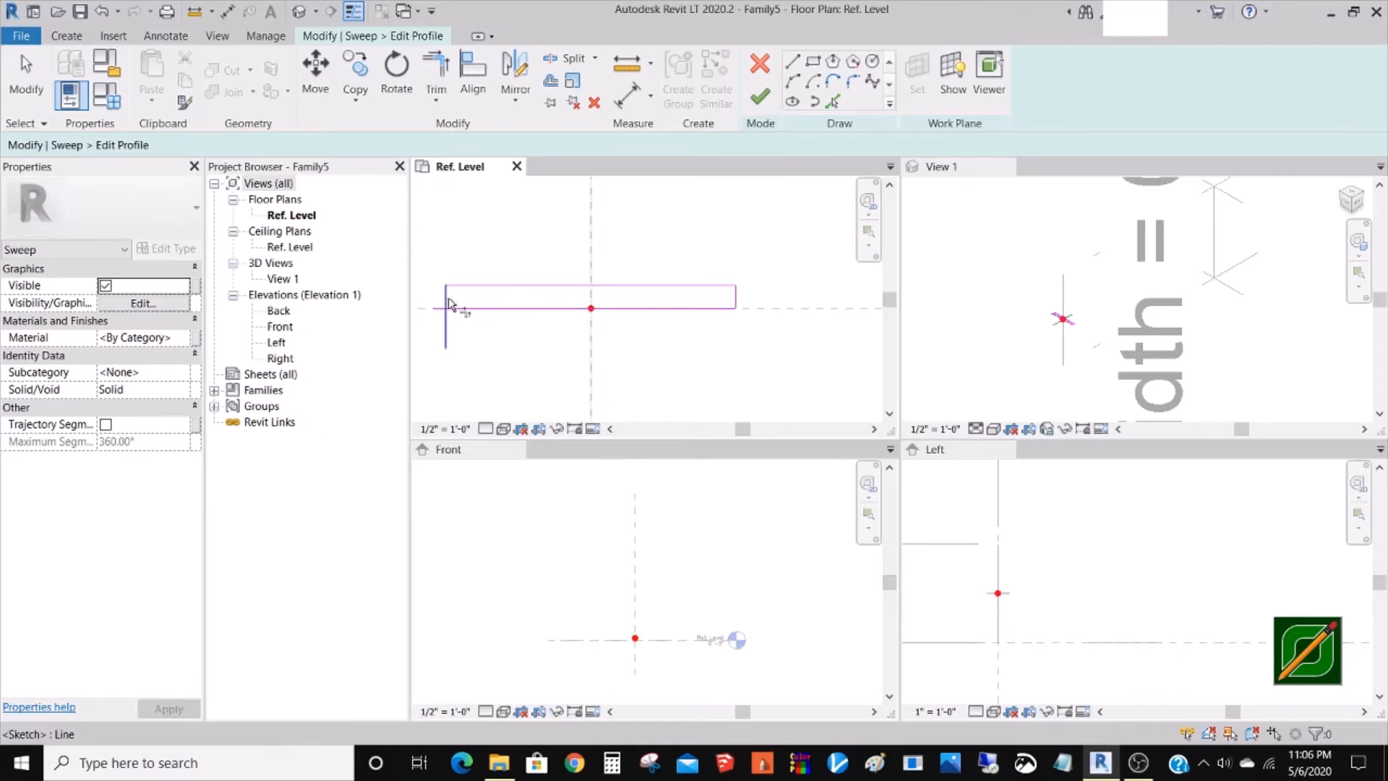
{"action": "left_click", "coordinate": [456, 307]}
{"action": "left_click", "coordinate": [454, 304]}
{"action": "key", "text": "Escape"}
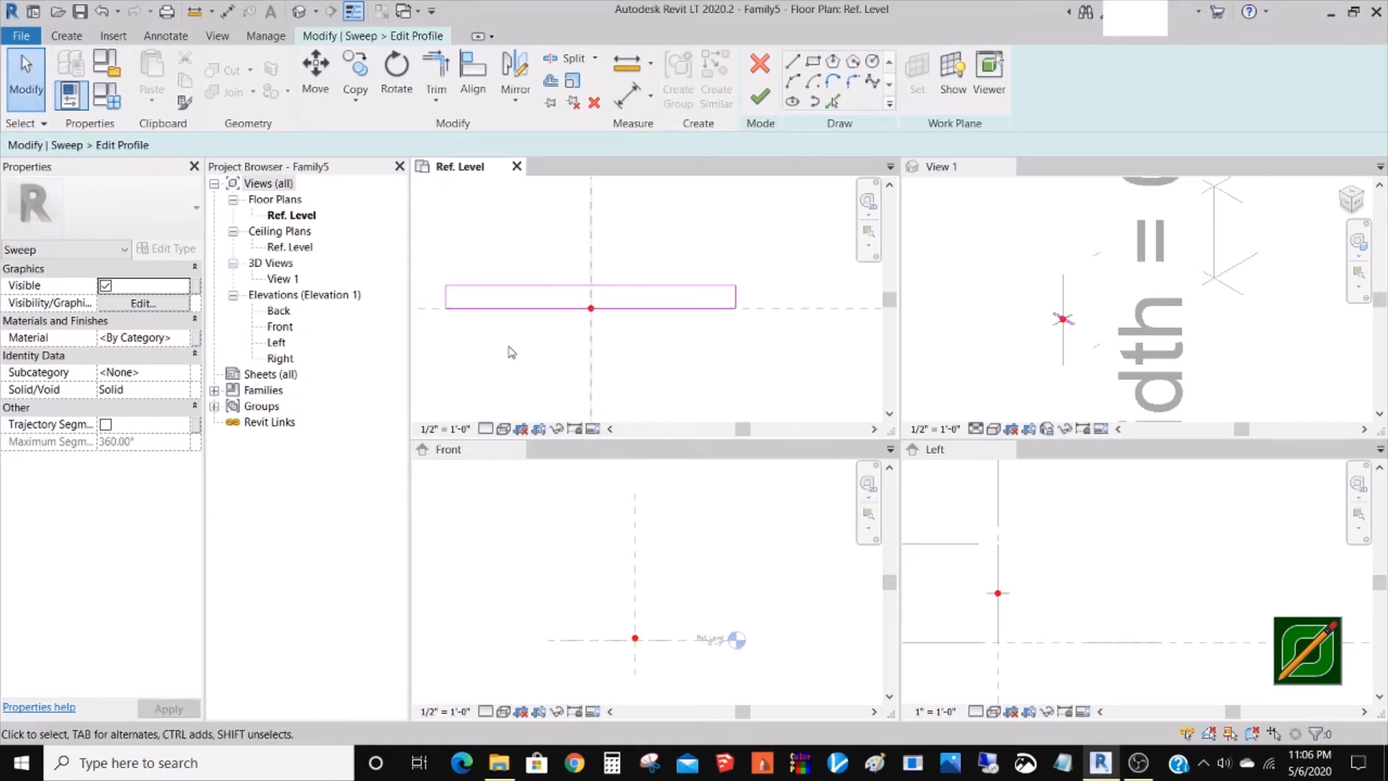
- Add an aligned dimension across the profile's two short edges and the vertical center reference plane, and make its segments equal
{"action": "key", "text": "d"}
{"action": "key", "text": "i"}
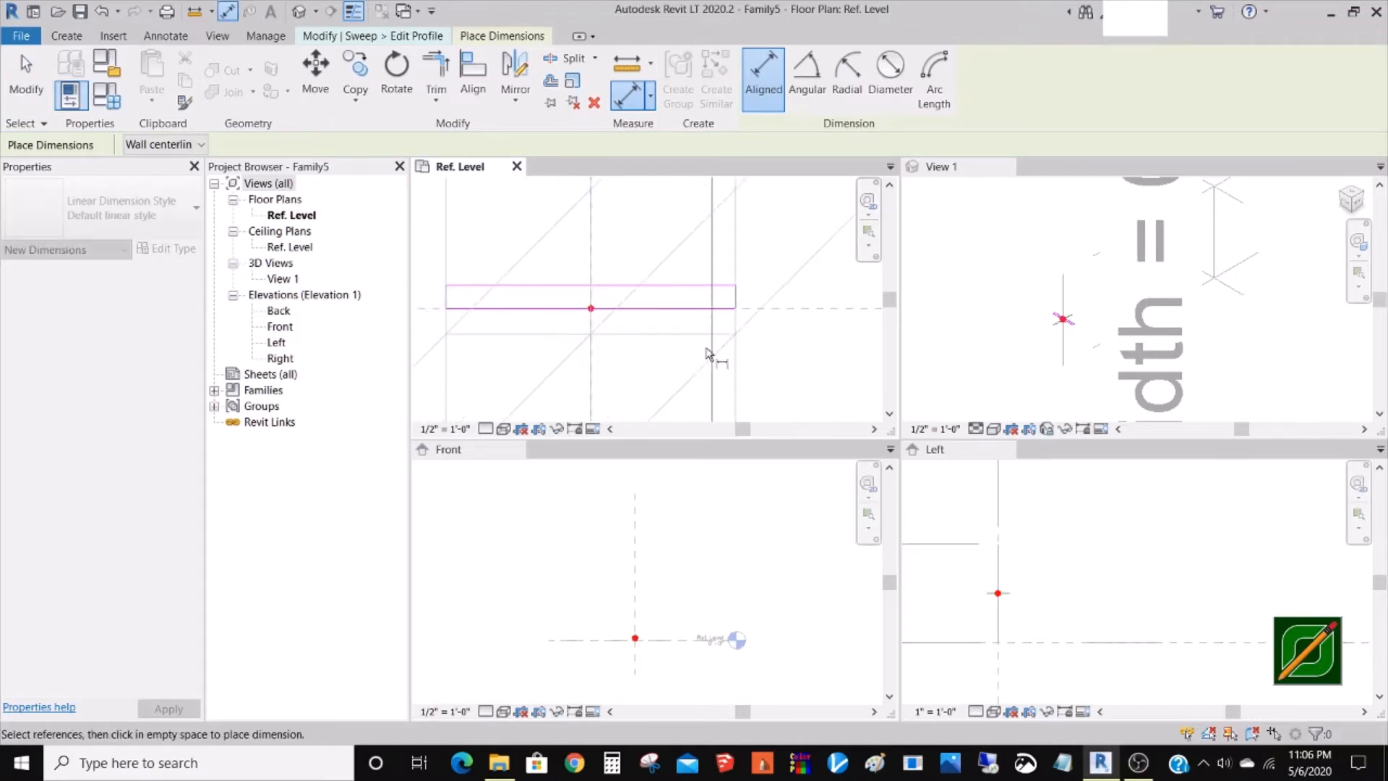
{"action": "scroll", "coordinate": [704, 365], "scroll_direction": "down", "scroll_amount": 3}
{"action": "scroll", "coordinate": [702, 366], "scroll_direction": "down", "scroll_amount": 2}
{"action": "left_click", "coordinate": [744, 246]}
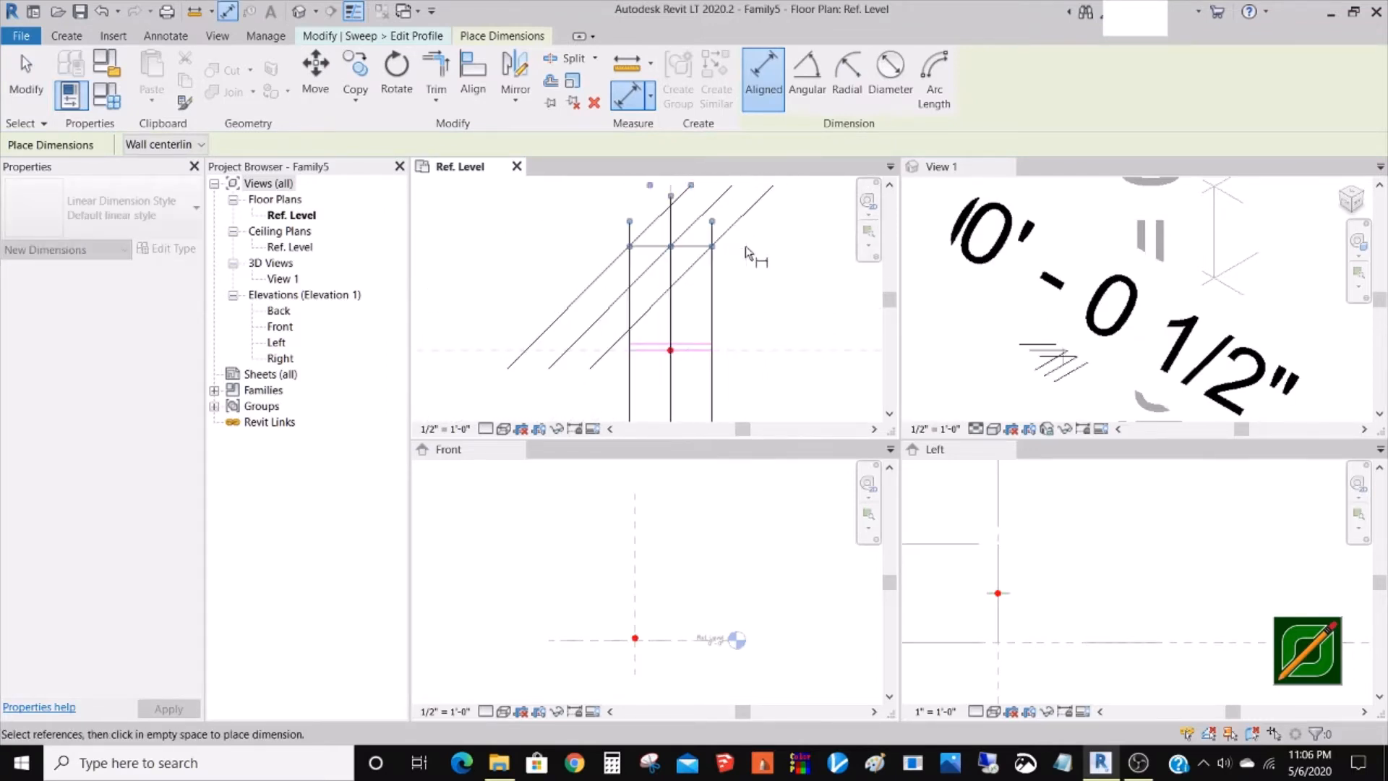
{"action": "scroll", "coordinate": [744, 279], "scroll_direction": "down", "scroll_amount": 5}
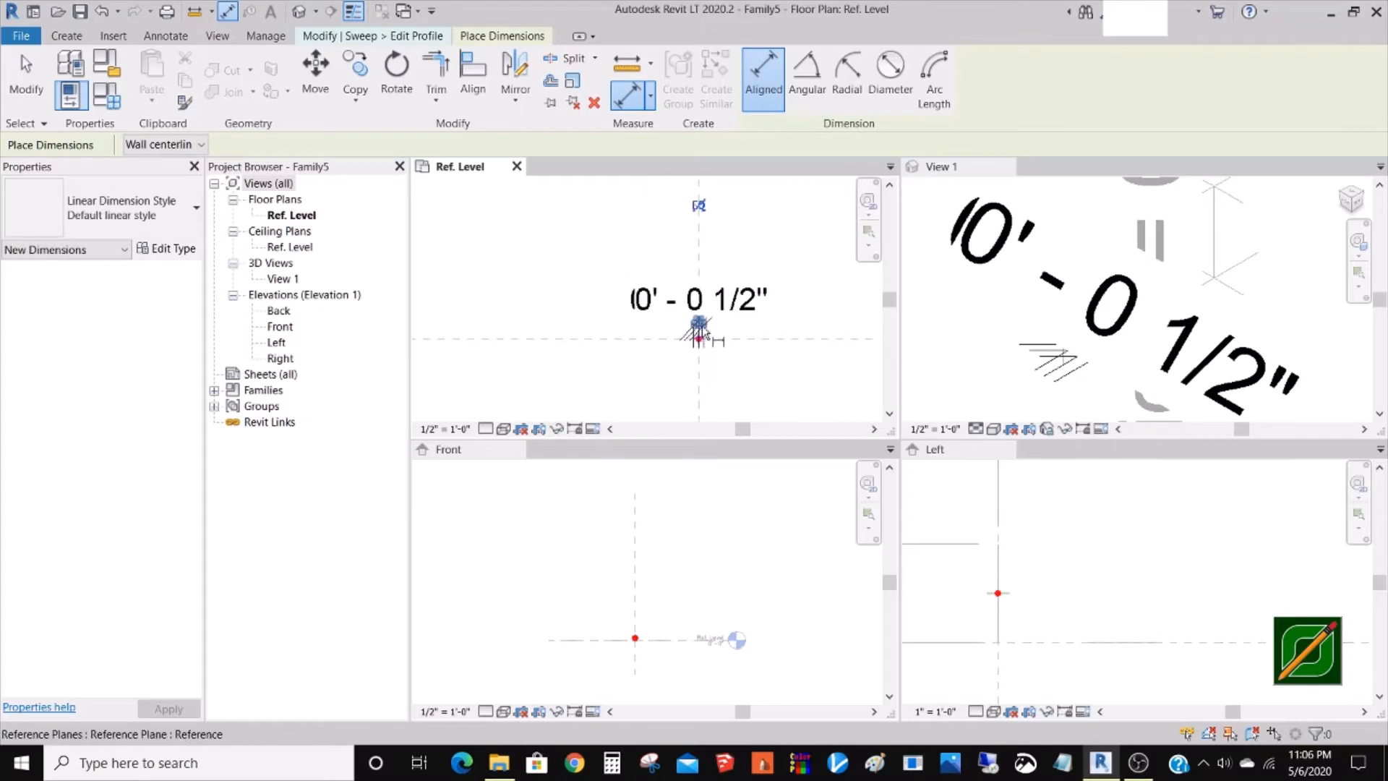
{"action": "left_click", "coordinate": [697, 244]}
{"action": "scroll", "coordinate": [738, 329], "scroll_direction": "up", "scroll_amount": 5}
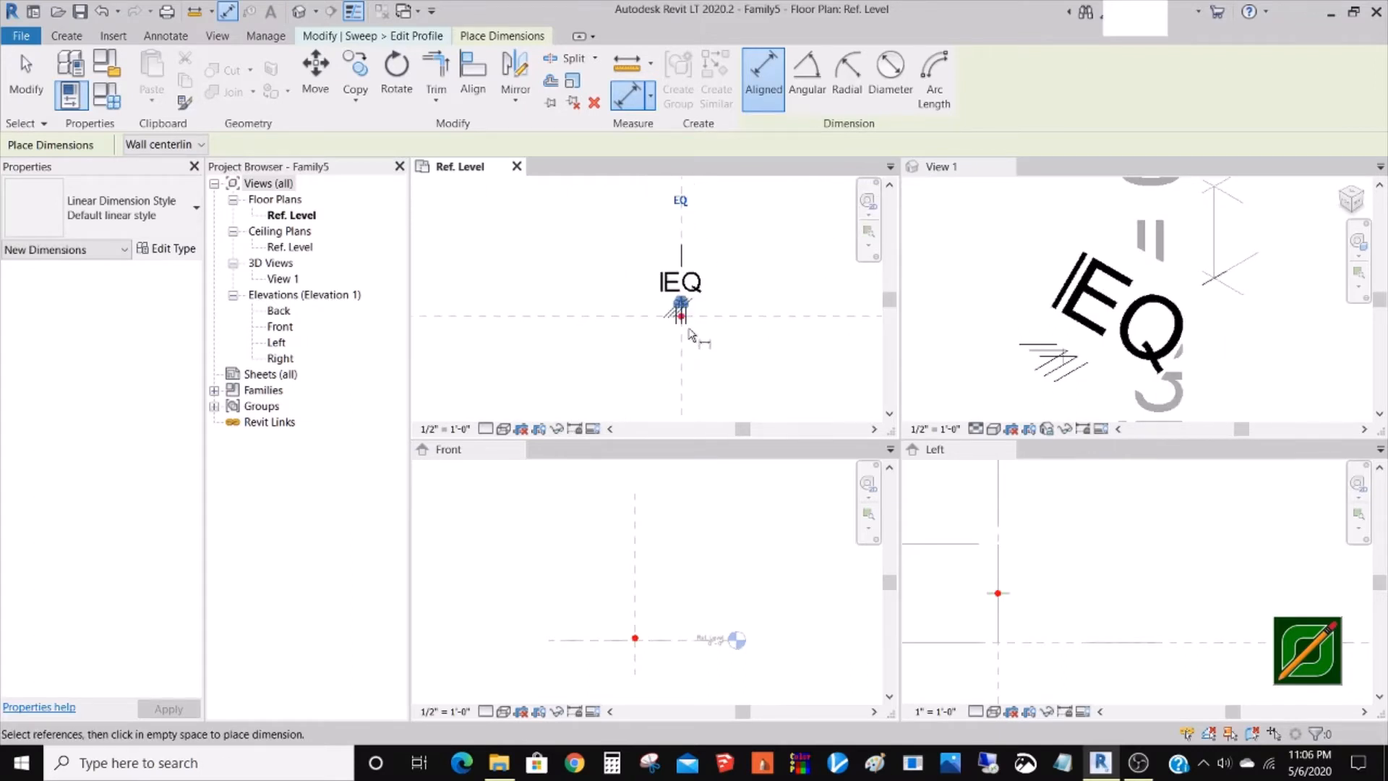
{"action": "key", "text": "Escape"}
- Set the Ref. Level view scale to 1" = 1'-0"
{"action": "scroll", "coordinate": [673, 318], "scroll_direction": "up", "scroll_amount": 3}
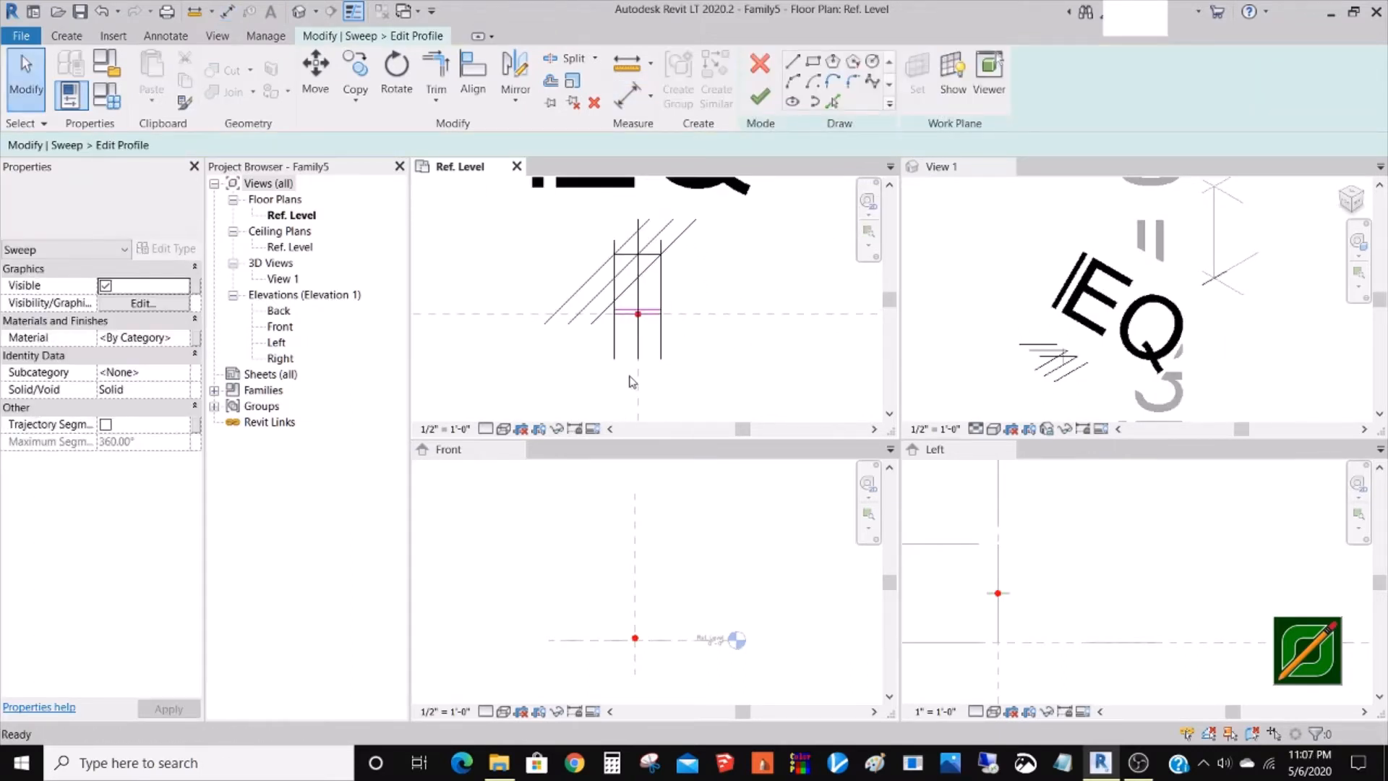
{"action": "left_click", "coordinate": [438, 428]}
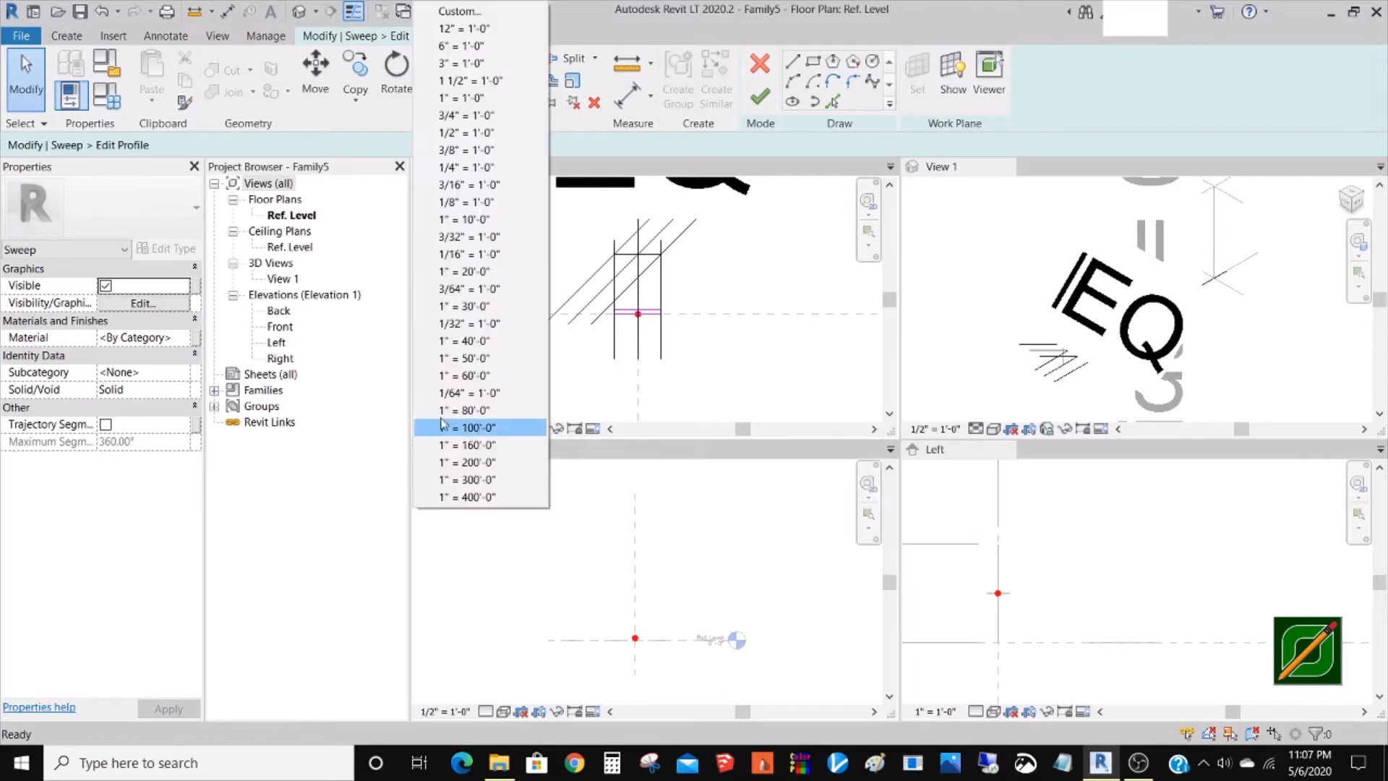
{"action": "left_click", "coordinate": [463, 97]}
{"action": "scroll", "coordinate": [638, 331], "scroll_direction": "up", "scroll_amount": 4}
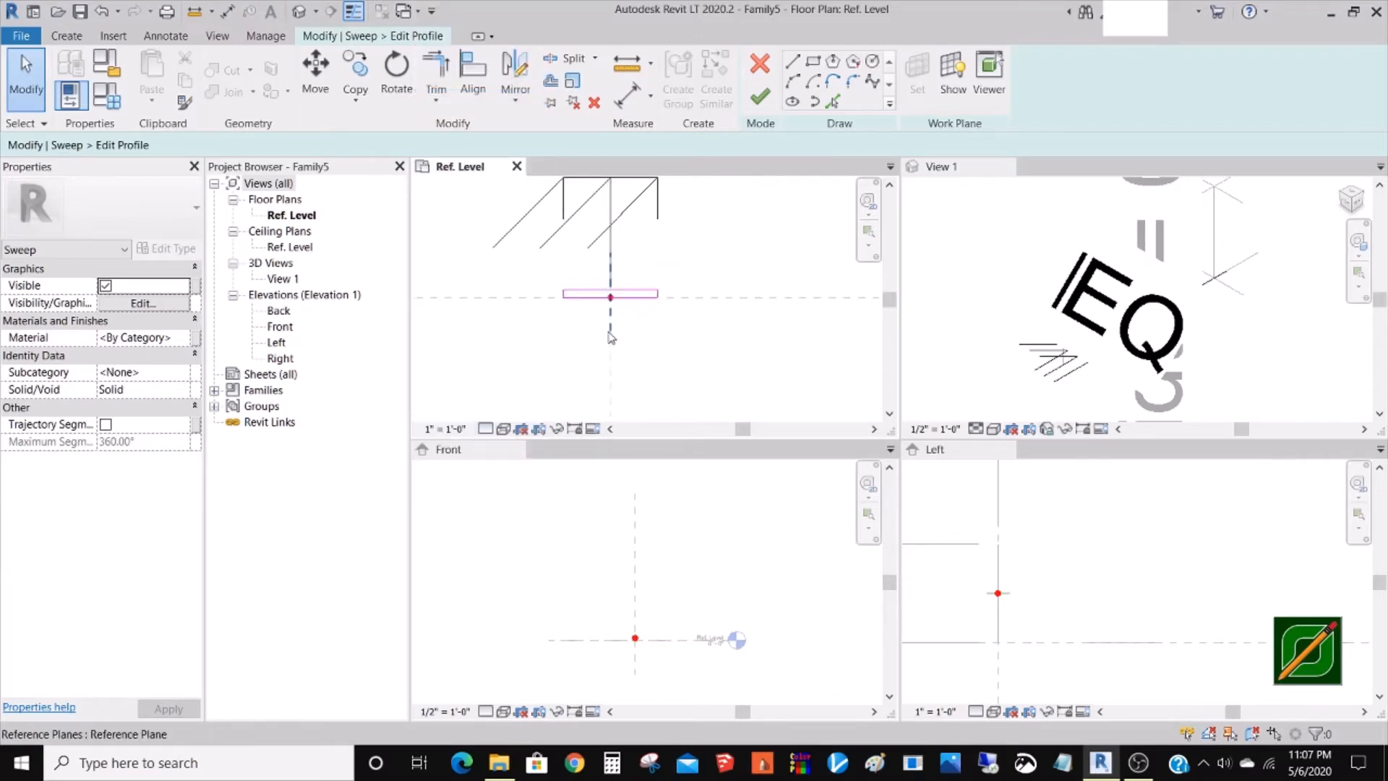
{"action": "middle_click_drag", "start_coordinate": [619, 341], "coordinate": [680, 406]}
{"action": "scroll", "coordinate": [680, 405], "scroll_direction": "up", "scroll_amount": 3}
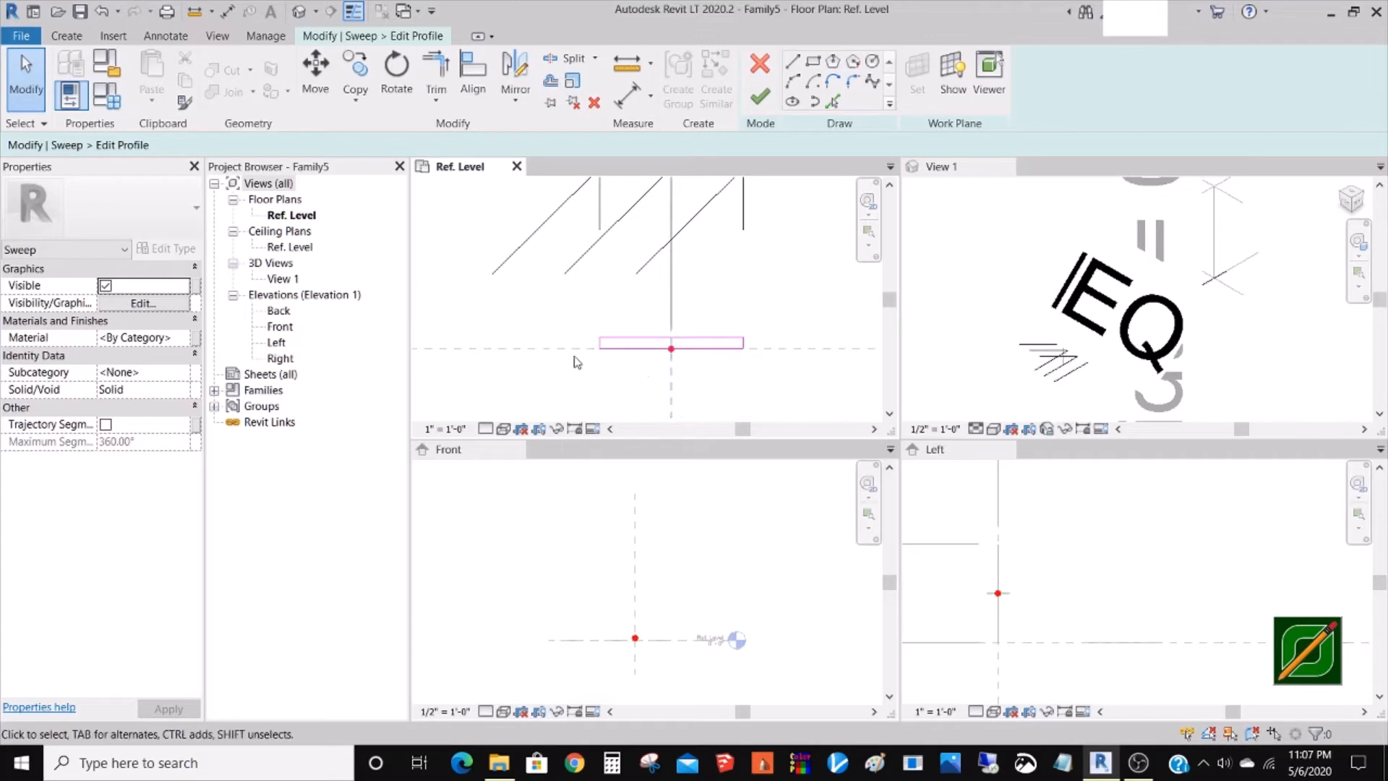
{"action": "mouse_move", "coordinate": [574, 363]}
{"action": "middle_mouse_down"}
{"action": "mouse_move", "coordinate": [545, 325]}
{"action": "mouse_move", "coordinate": [559, 349]}
{"action": "middle_mouse_up"}
{"action": "scroll", "coordinate": [592, 354], "scroll_direction": "up", "scroll_amount": 2}
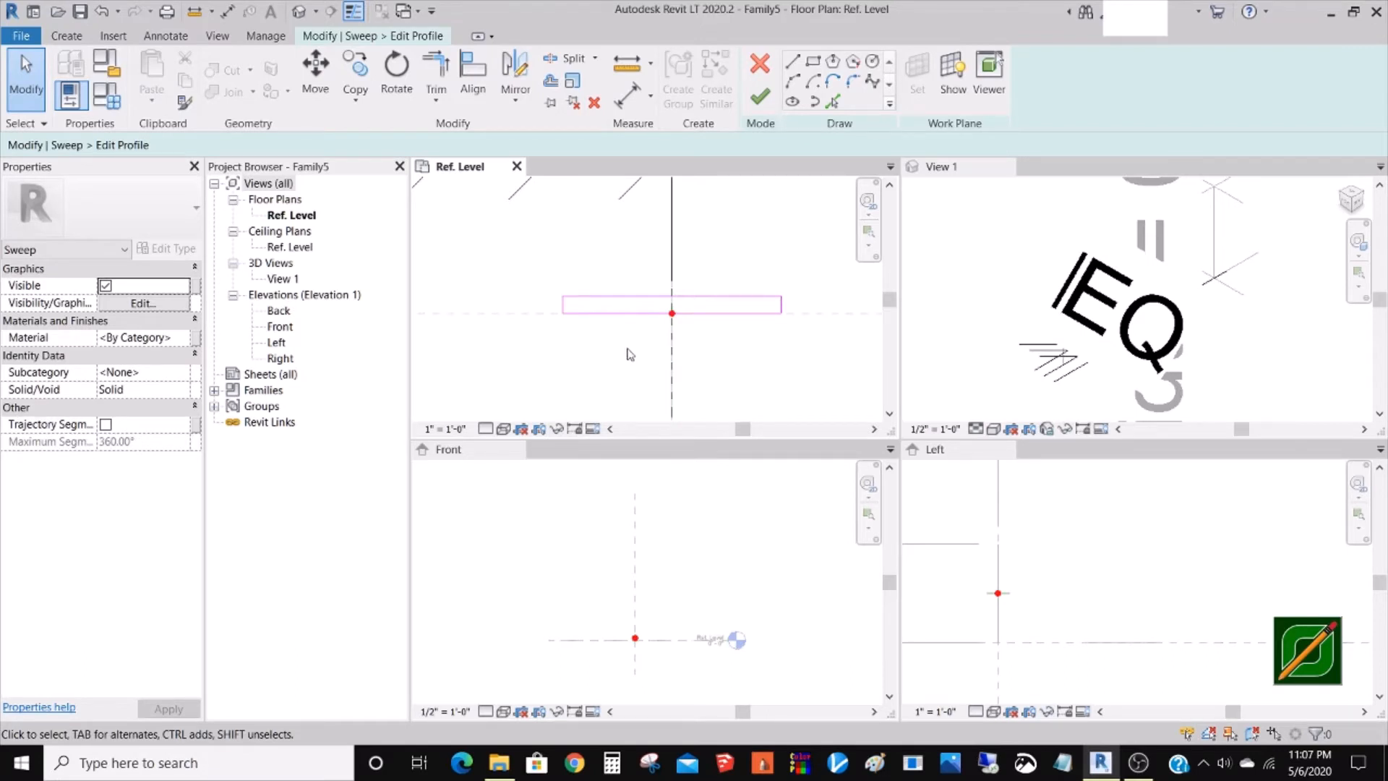
- Finish the profile sketch and complete the blade sweep
{"action": "left_click", "coordinate": [759, 96]}
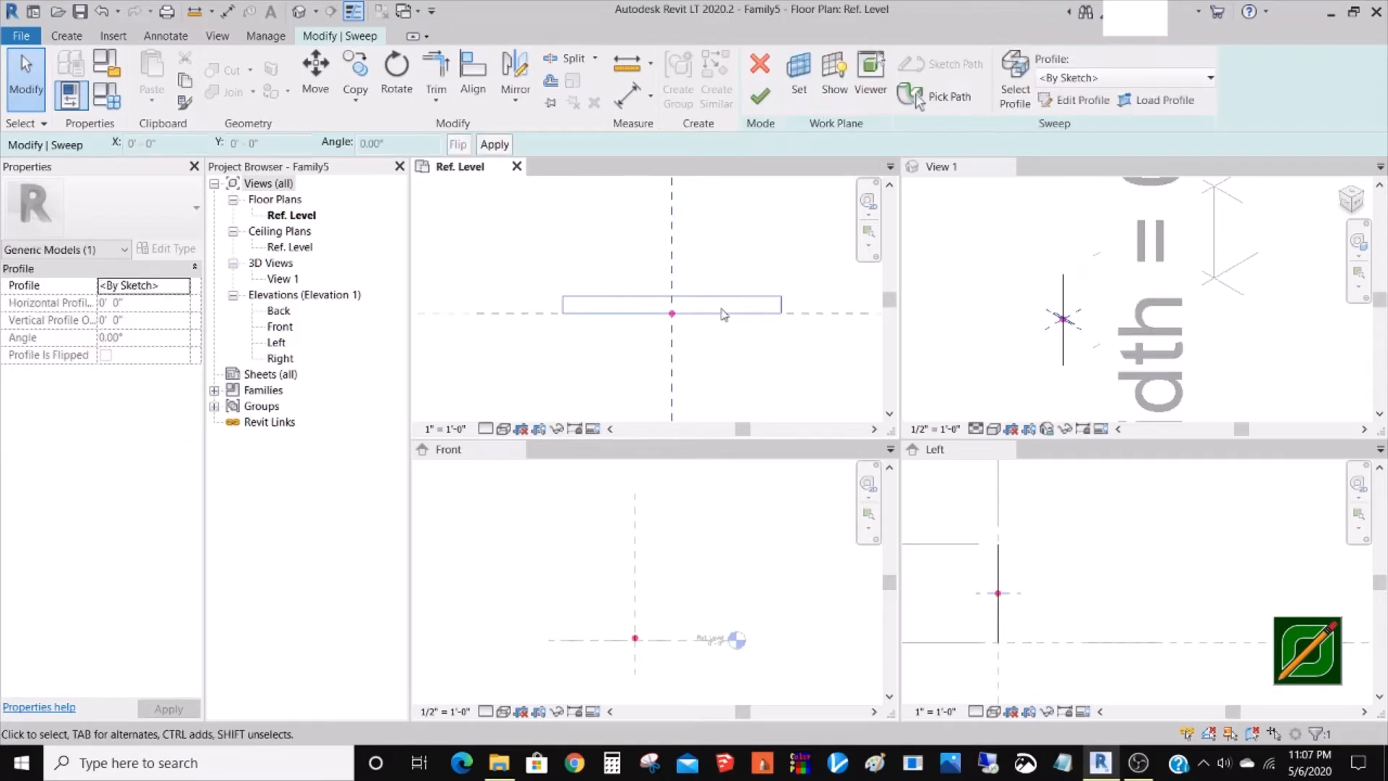
{"action": "left_click", "coordinate": [759, 96]}
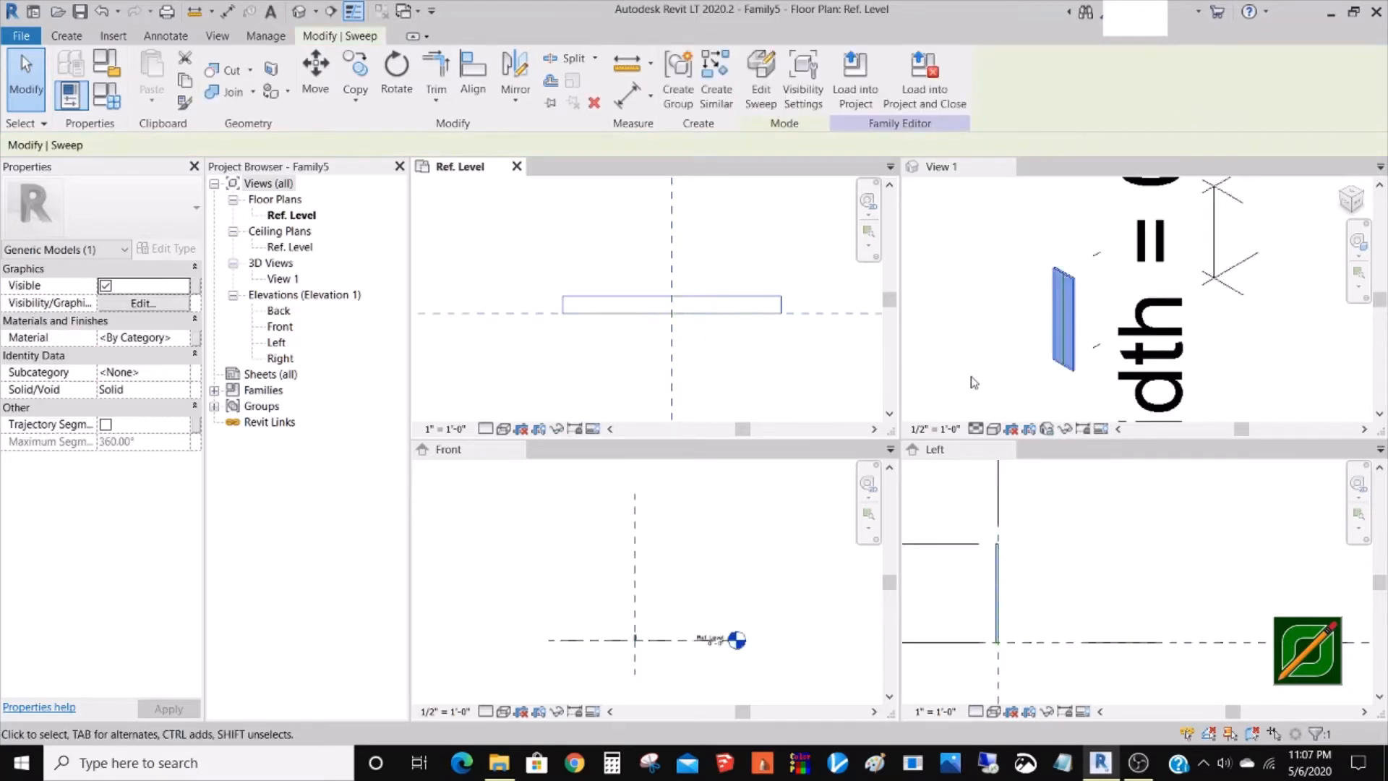
{"action": "left_click", "coordinate": [1029, 345]}
{"action": "scroll", "coordinate": [1026, 357], "scroll_direction": "down", "scroll_amount": 2}
{"action": "scroll", "coordinate": [1042, 362], "scroll_direction": "up", "scroll_amount": 2}
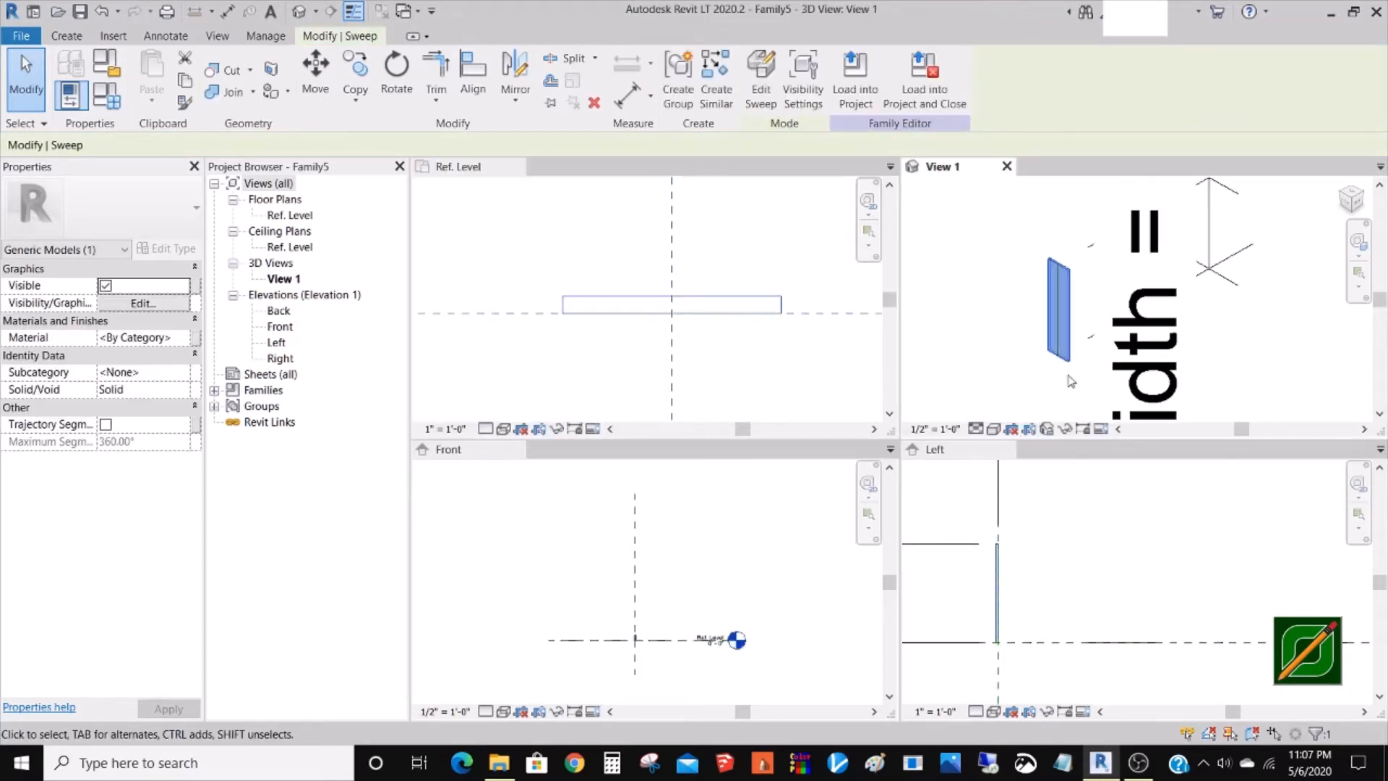
{"action": "scroll", "coordinate": [1070, 381], "scroll_direction": "up", "scroll_amount": 1}
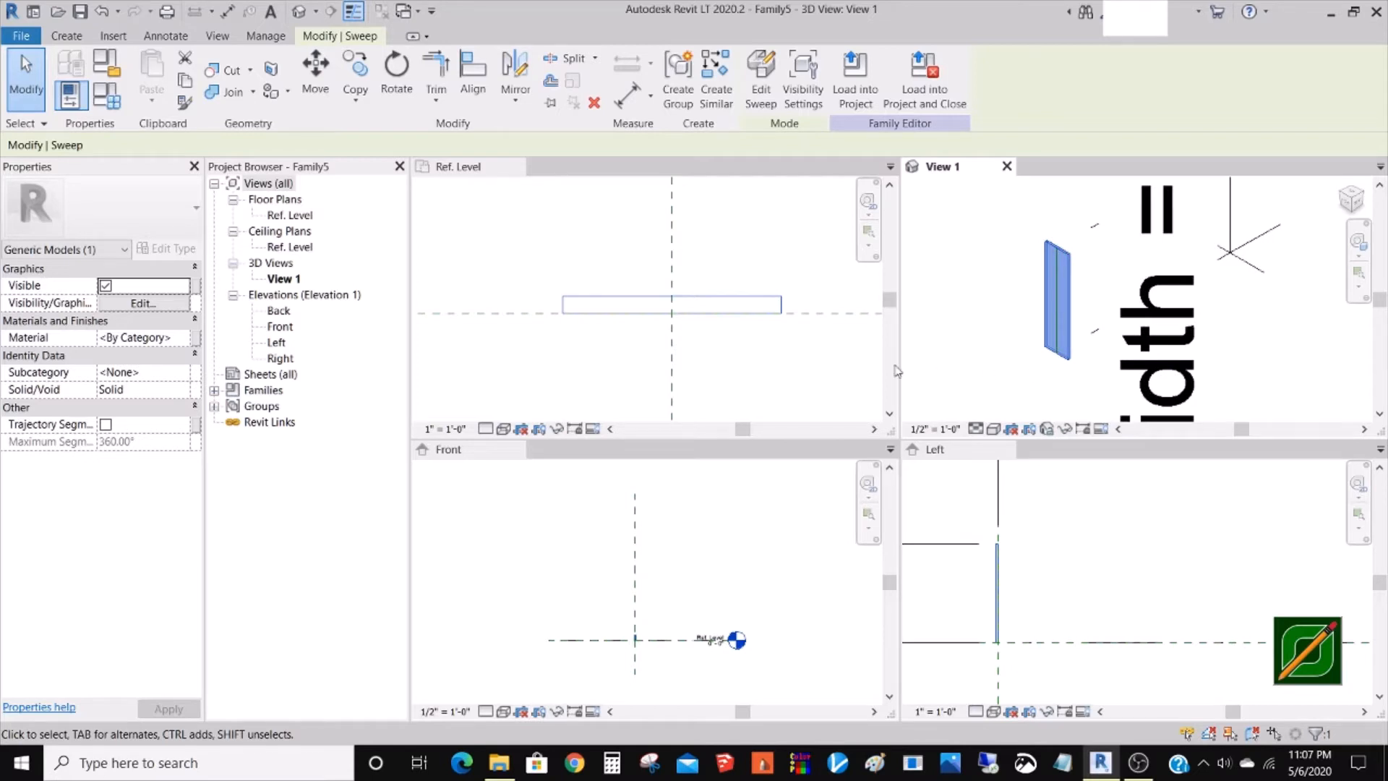
{"action": "left_click", "coordinate": [790, 363]}
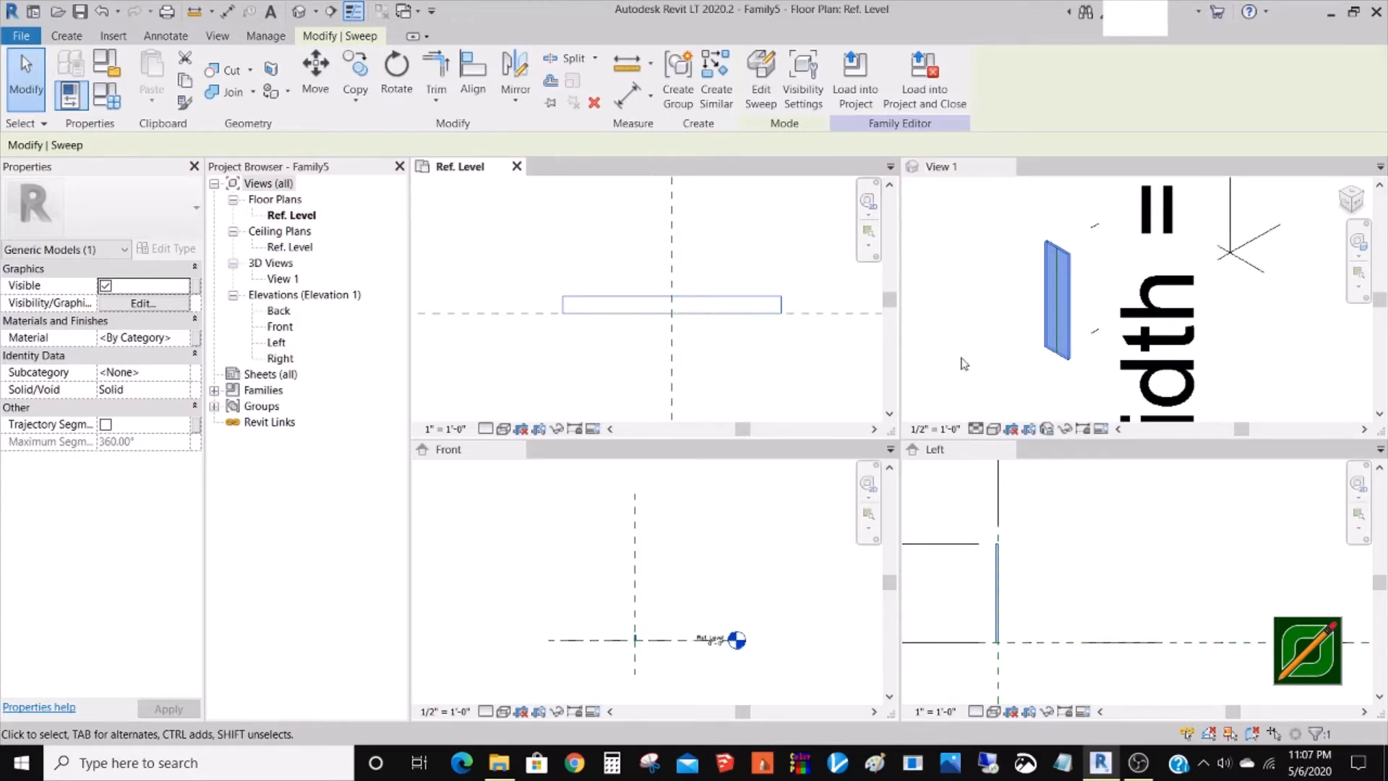
{"action": "scroll", "coordinate": [1008, 312], "scroll_direction": "down", "scroll_amount": 2}
{"action": "scroll", "coordinate": [1057, 315], "scroll_direction": "up", "scroll_amount": 2}
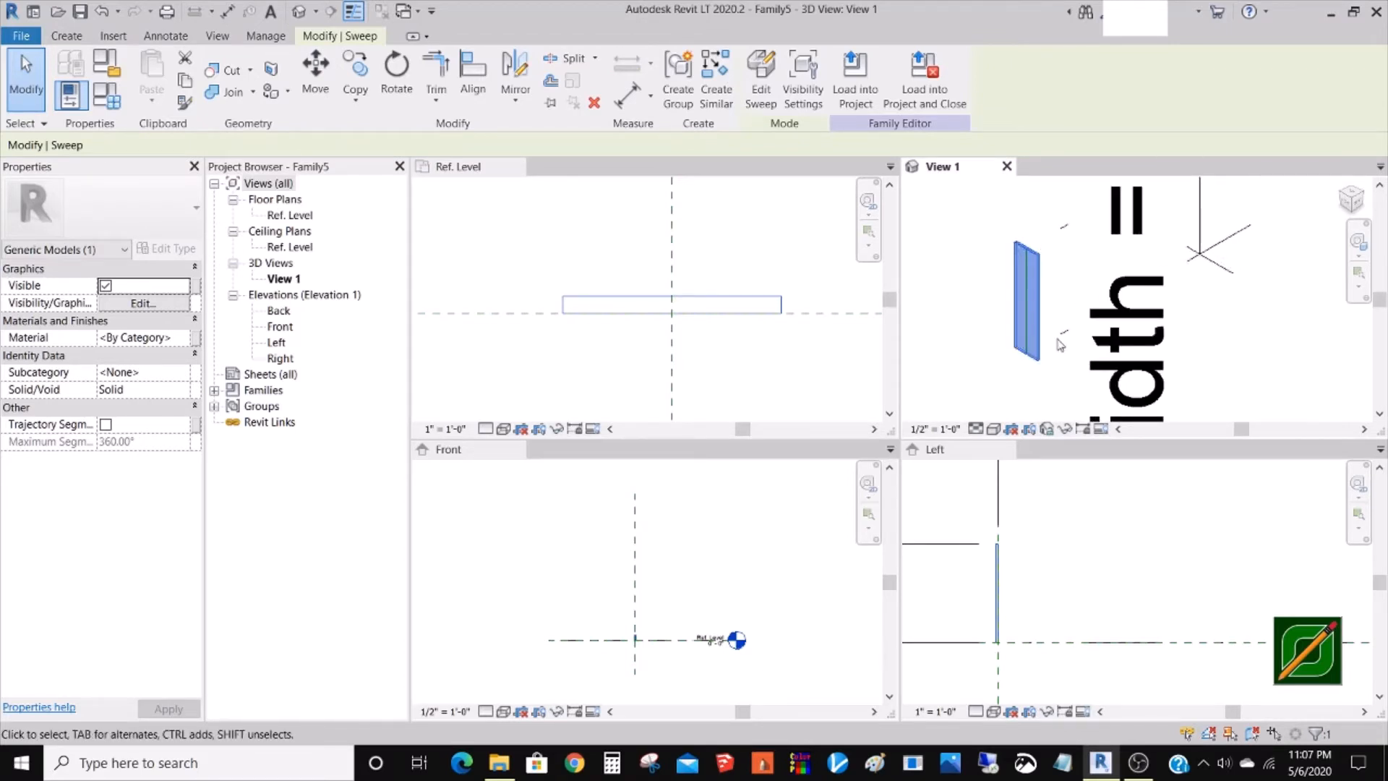
{"action": "left_click", "coordinate": [990, 359]}
{"action": "left_click", "coordinate": [691, 315]}
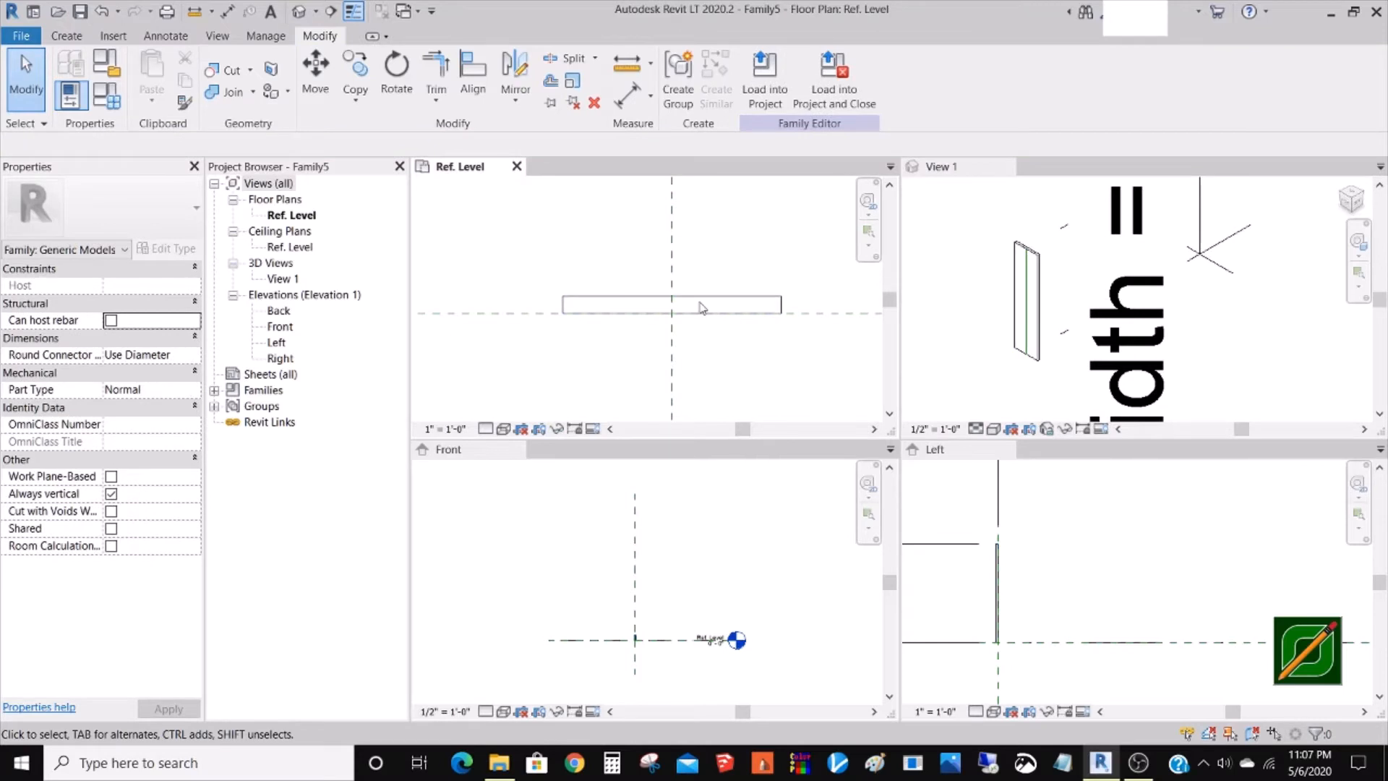
- Open the blade sweep for editing
{"action": "scroll", "coordinate": [650, 340], "scroll_direction": "down", "scroll_amount": 2}
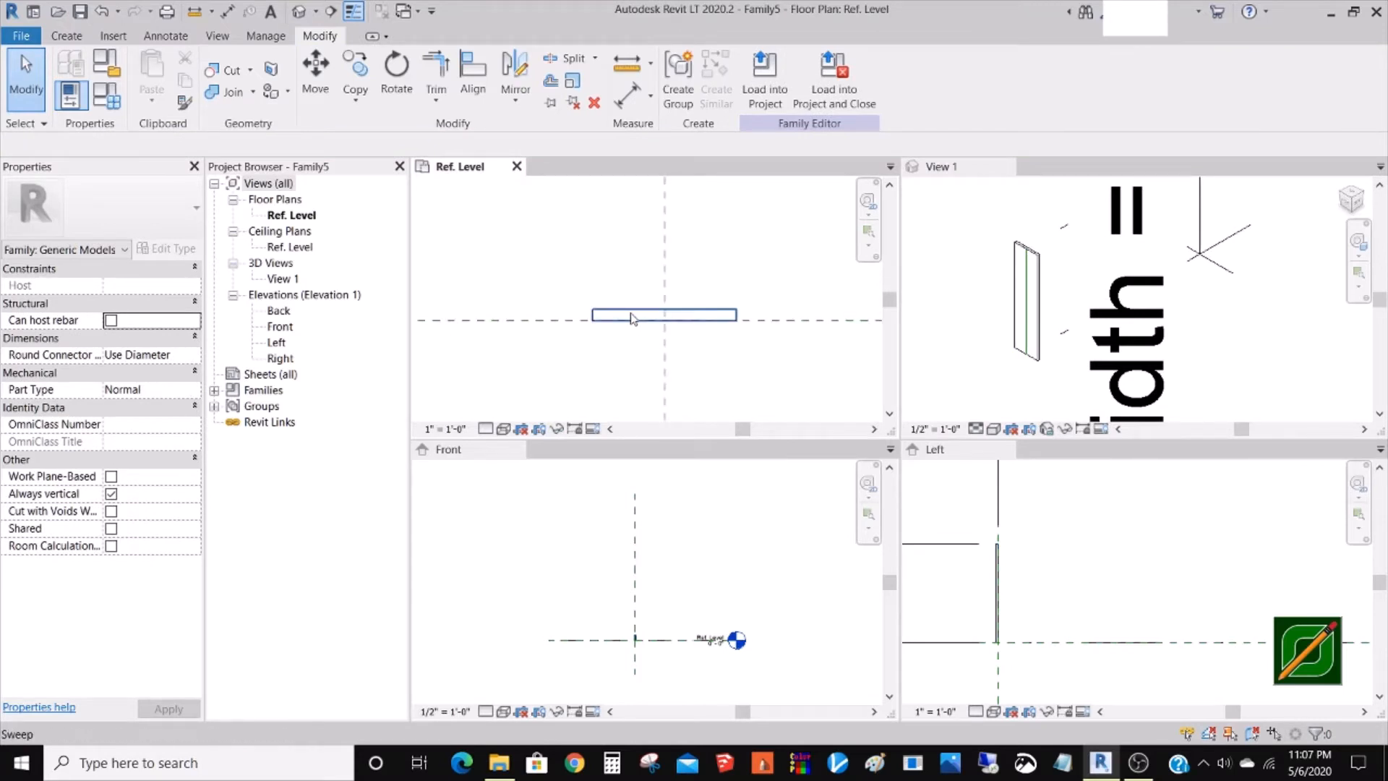
{"action": "left_click", "coordinate": [632, 318]}
{"action": "left_click", "coordinate": [628, 299]}
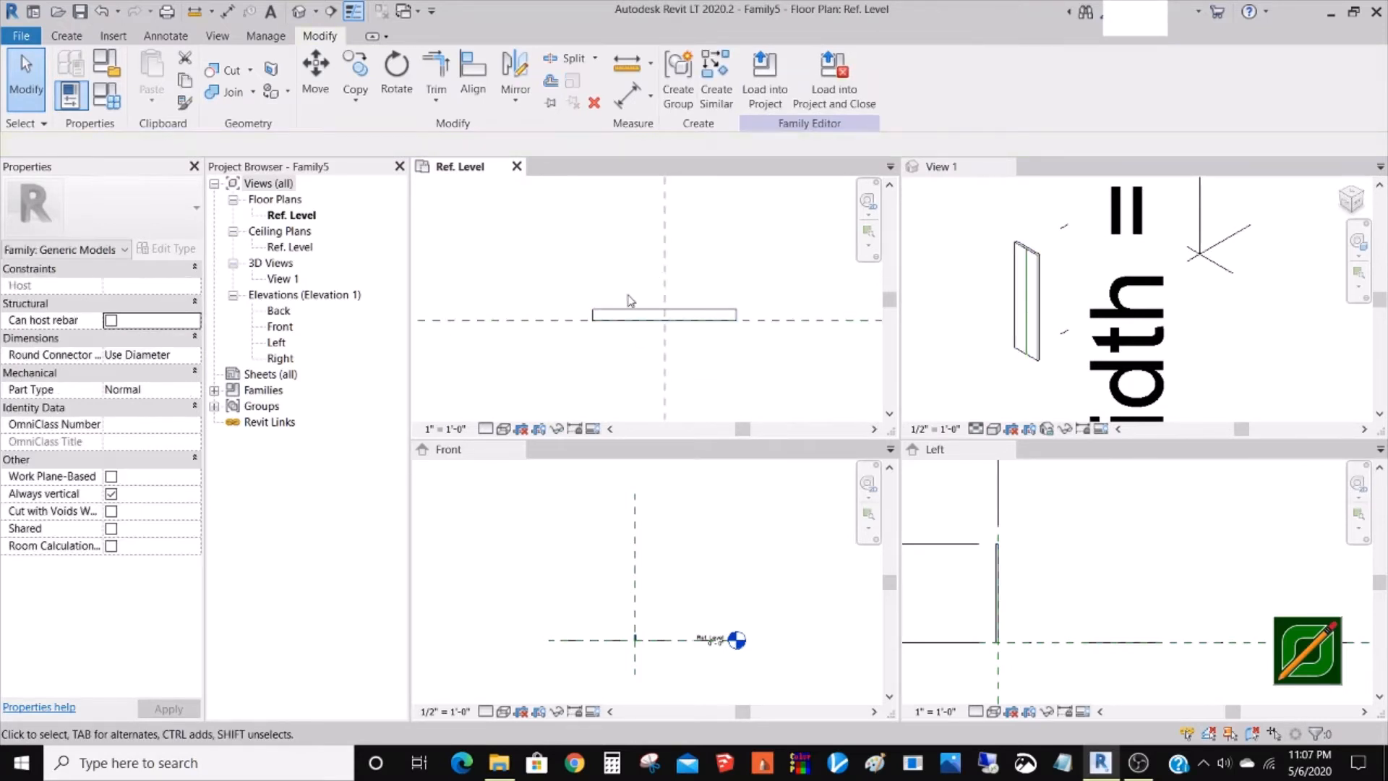
{"action": "left_click", "coordinate": [635, 319]}
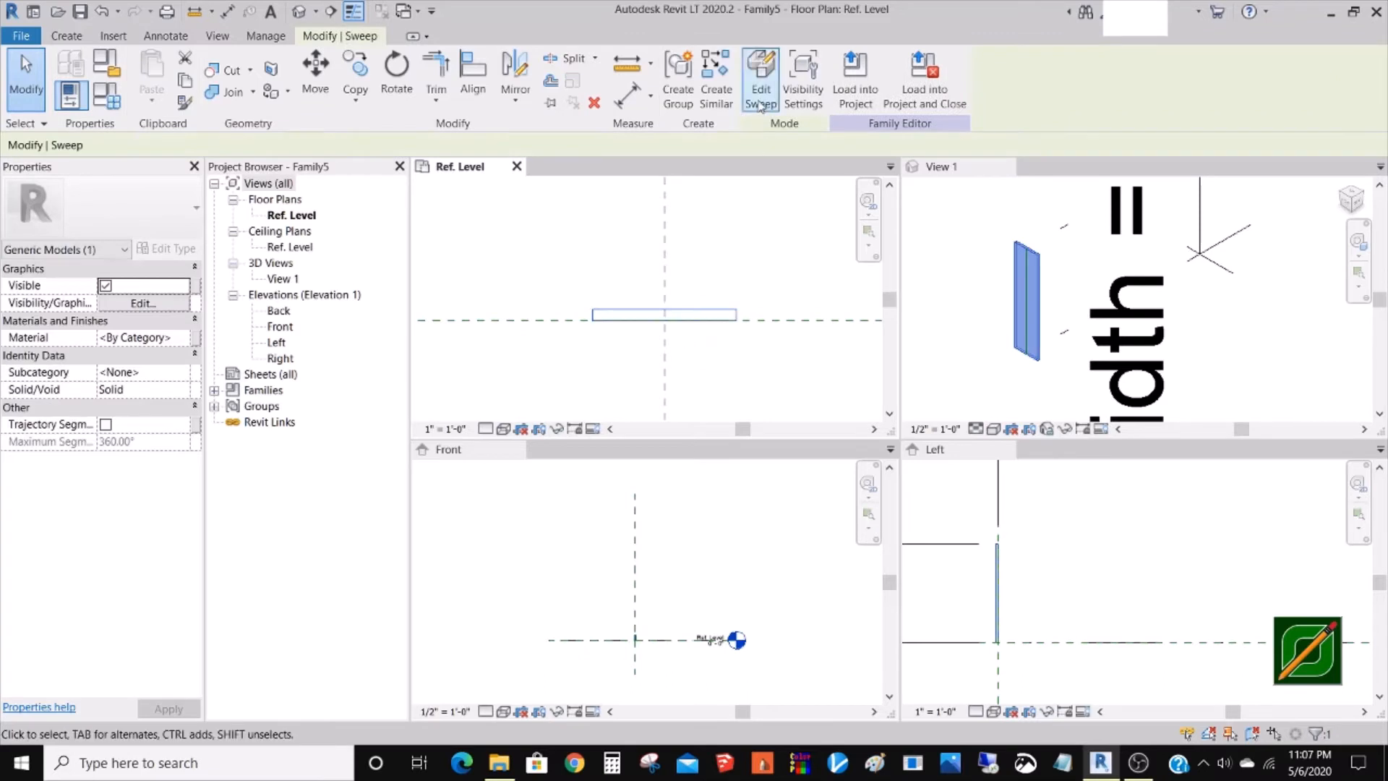
{"action": "left_click", "coordinate": [761, 79]}
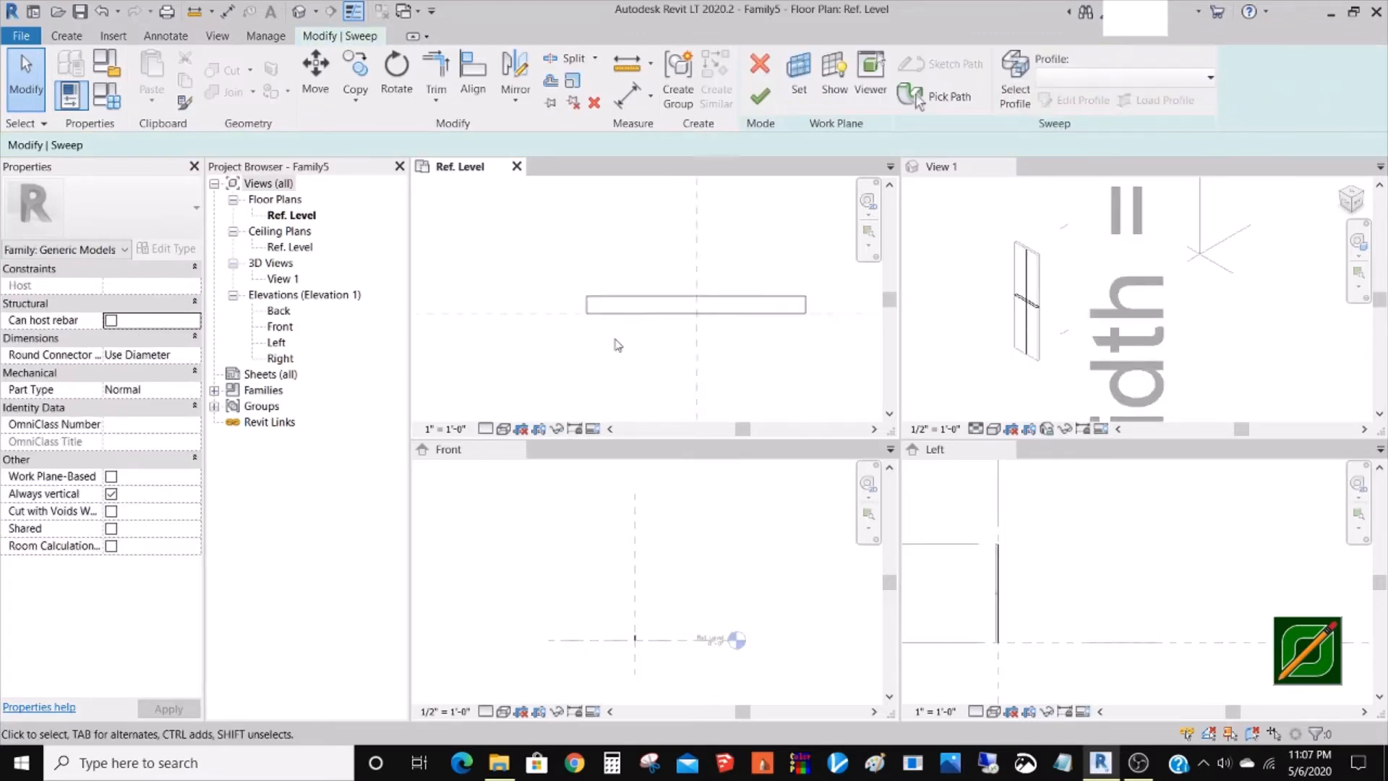
{"action": "scroll", "coordinate": [615, 341], "scroll_direction": "up", "scroll_amount": 2}
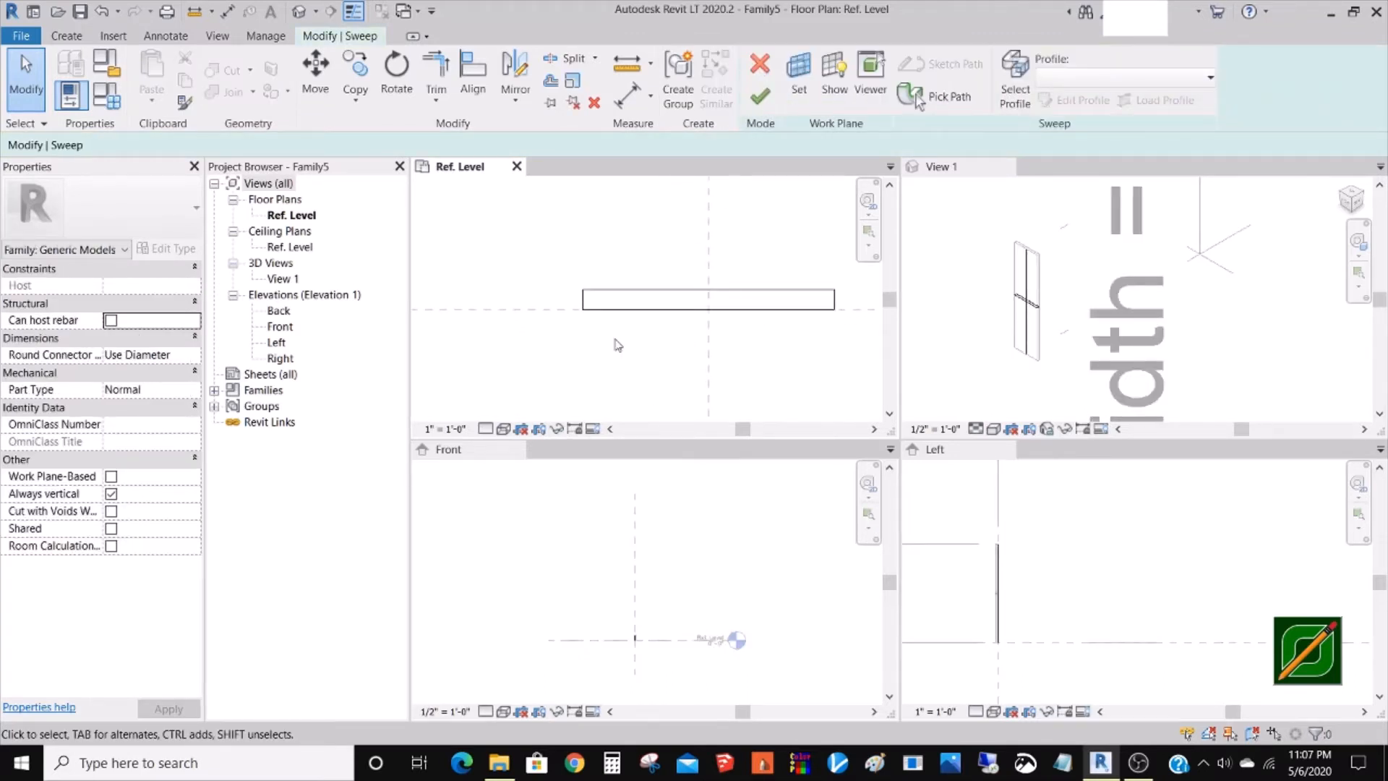
{"action": "key", "text": "d"}
{"action": "key", "text": "i"}
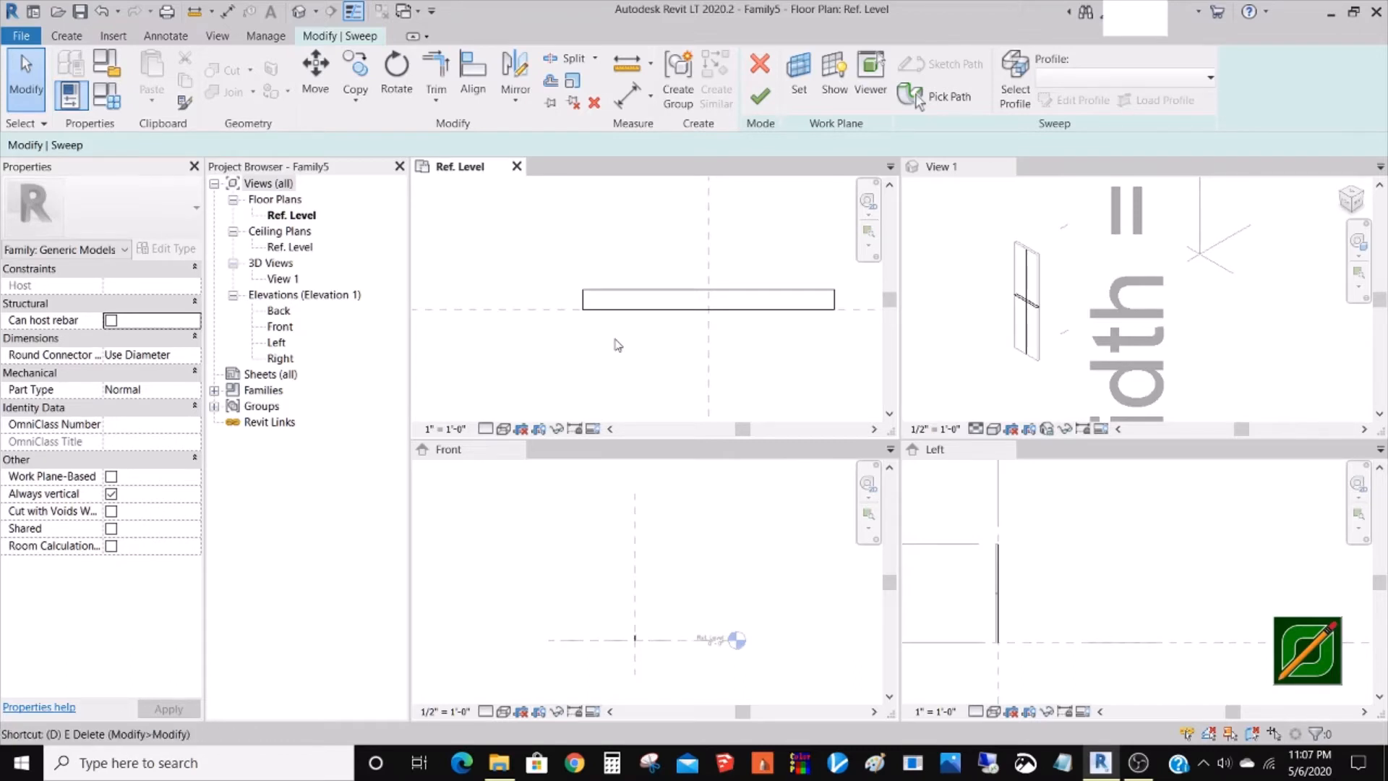
{"action": "key", "text": "Escape"}
{"action": "scroll", "coordinate": [582, 380], "scroll_direction": "down", "scroll_amount": 2}
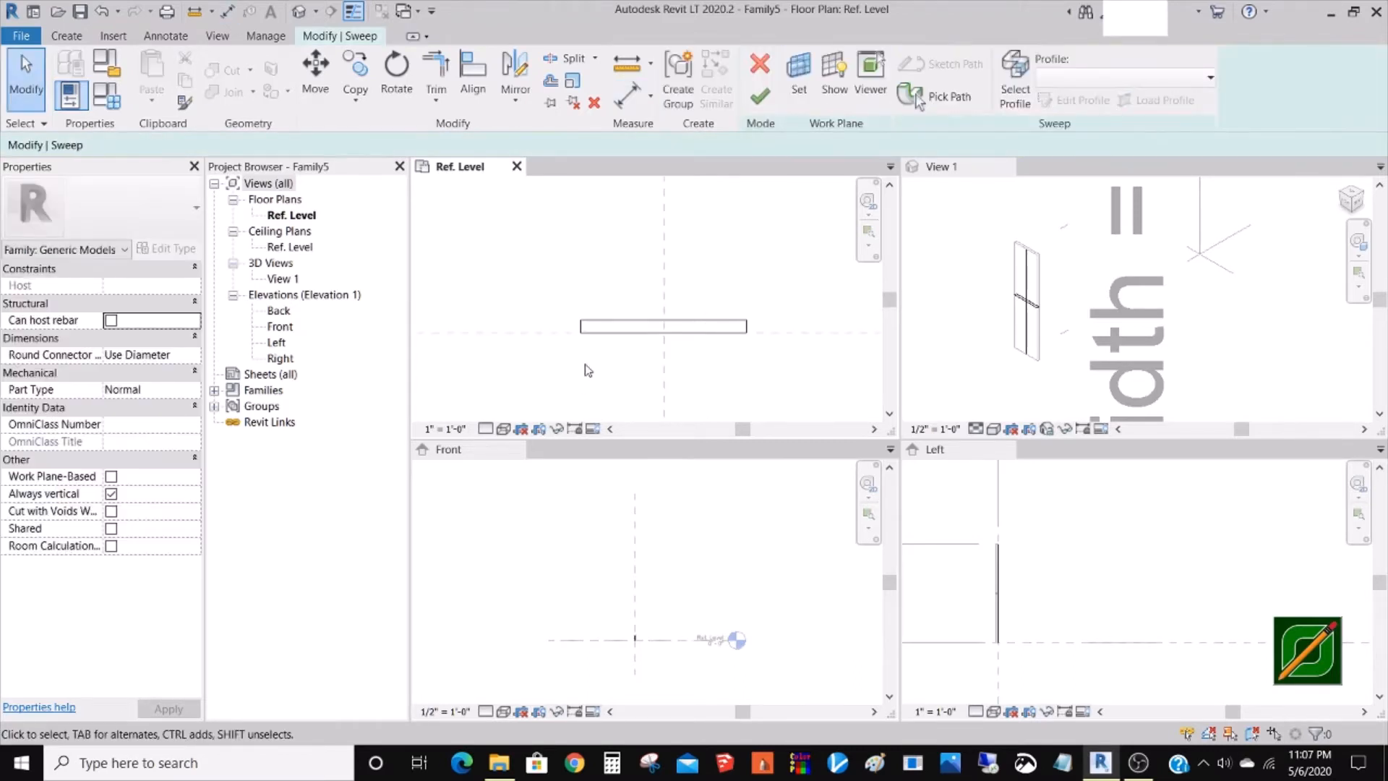
{"action": "scroll", "coordinate": [586, 366], "scroll_direction": "down", "scroll_amount": 2}
{"action": "scroll", "coordinate": [604, 360], "scroll_direction": "up", "scroll_amount": 1}
{"action": "scroll", "coordinate": [607, 358], "scroll_direction": "up", "scroll_amount": 2}
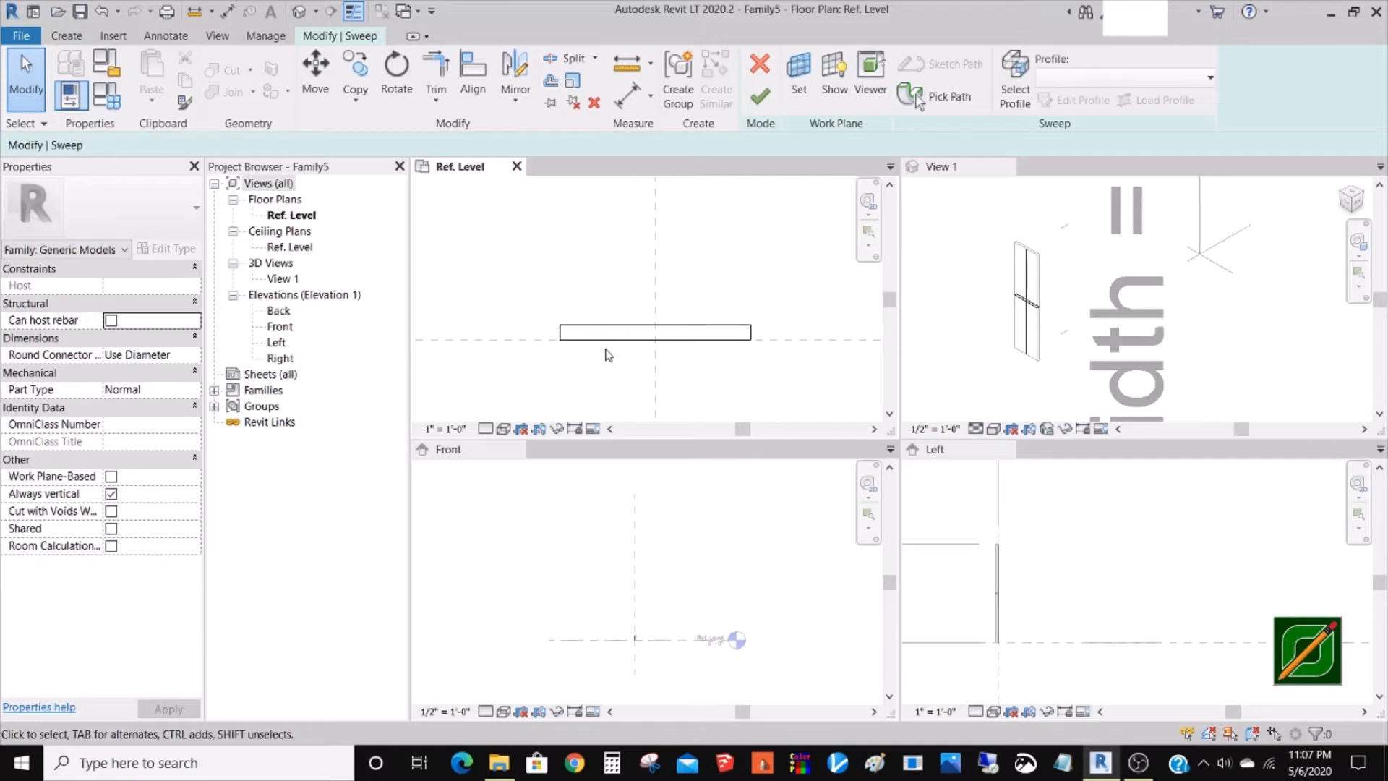
{"action": "left_click", "coordinate": [619, 337]}
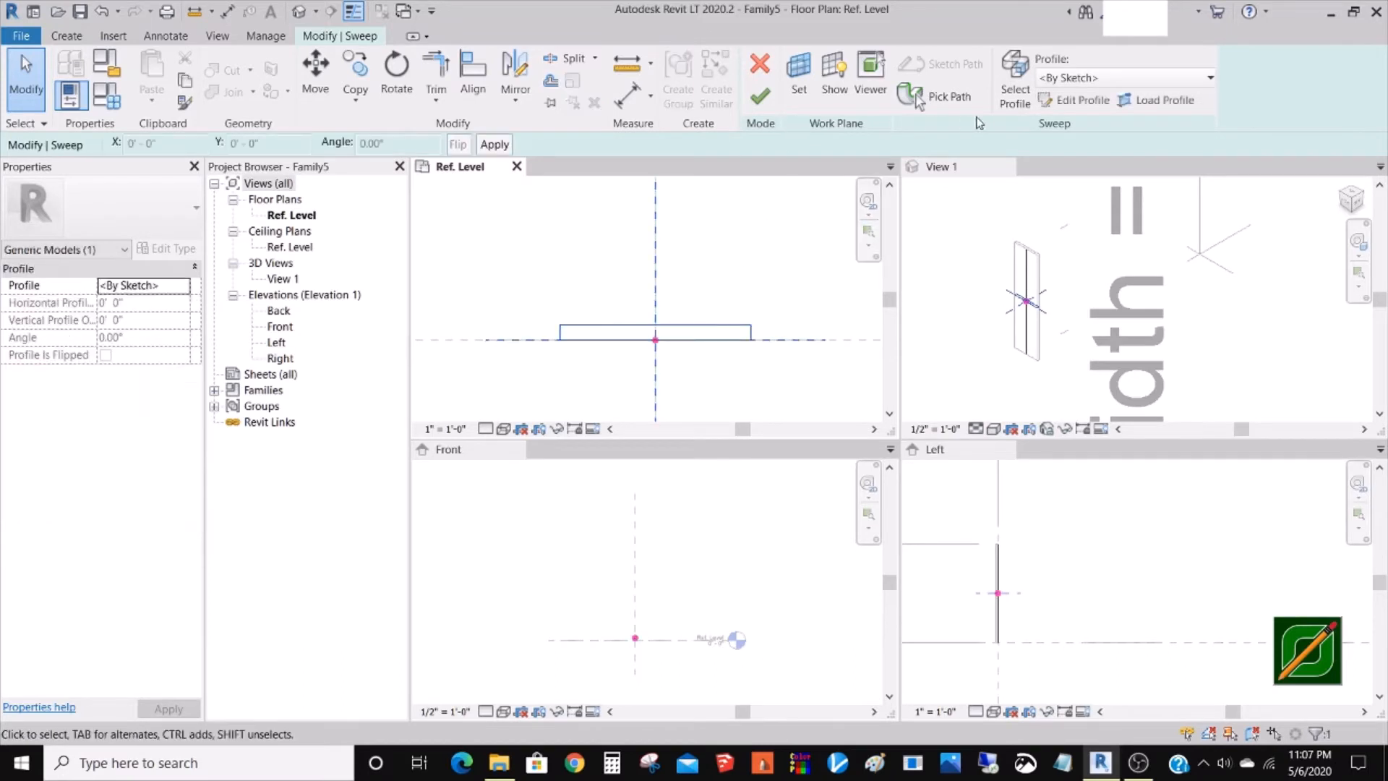
{"action": "left_click", "coordinate": [912, 96]}
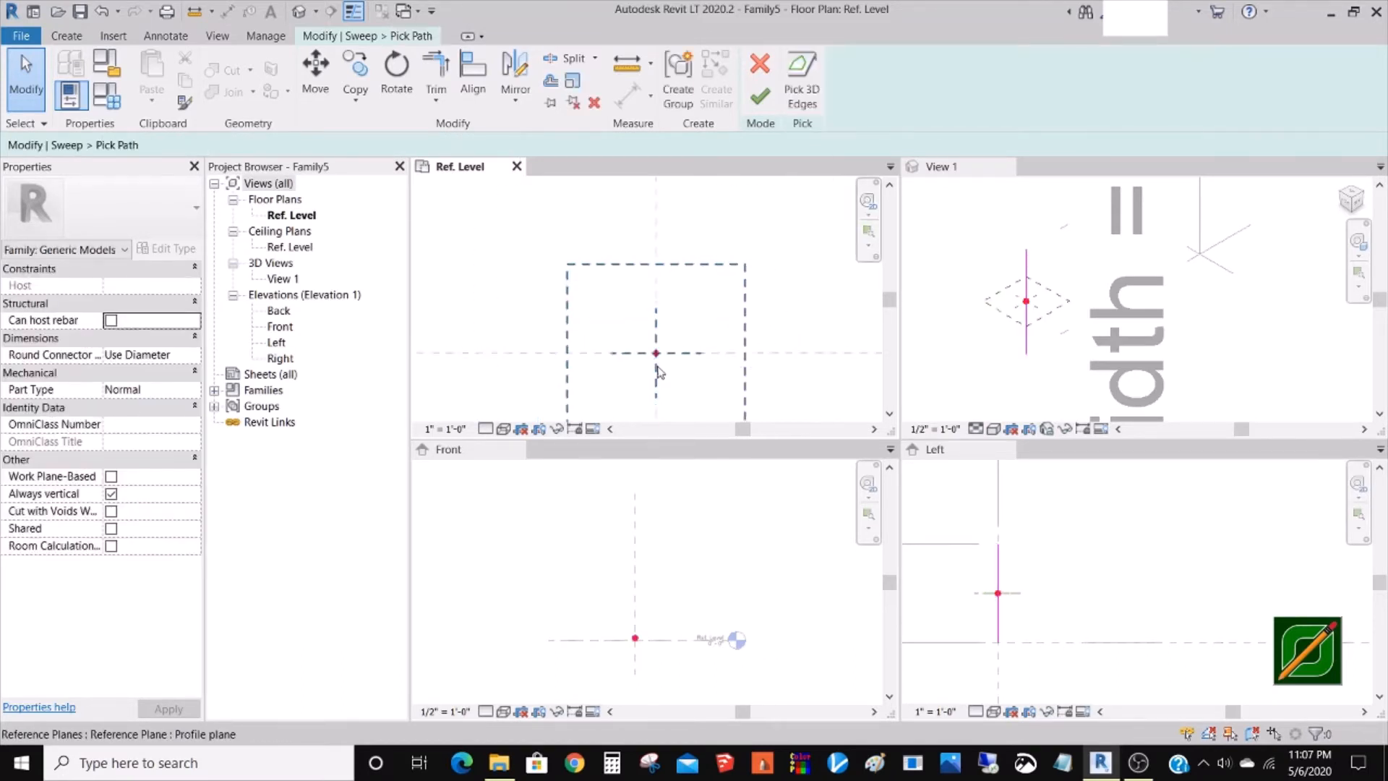
{"action": "scroll", "coordinate": [658, 372], "scroll_direction": "down", "scroll_amount": 1}
{"action": "left_click", "coordinate": [760, 96]}
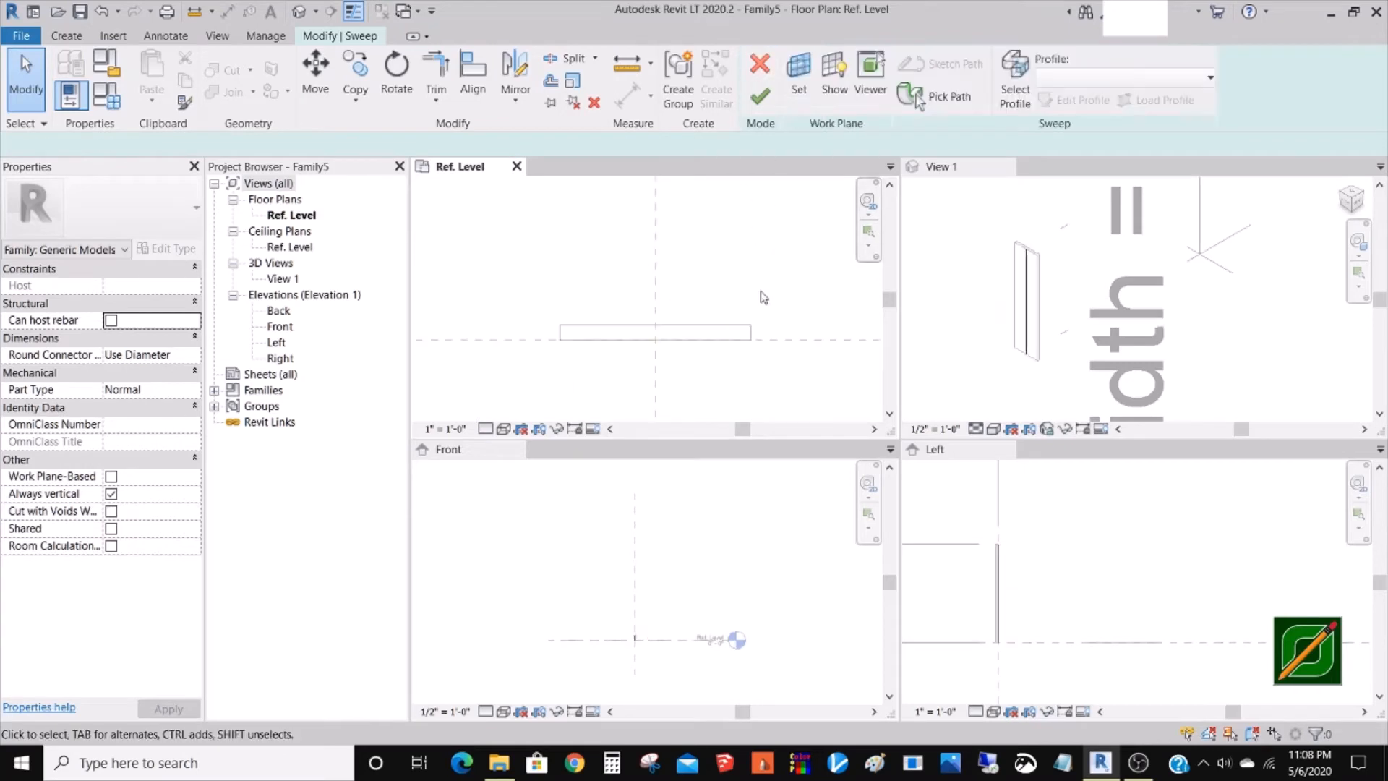
- Select the sweep's profile and open its sketch for editing
{"action": "left_click", "coordinate": [1025, 107]}
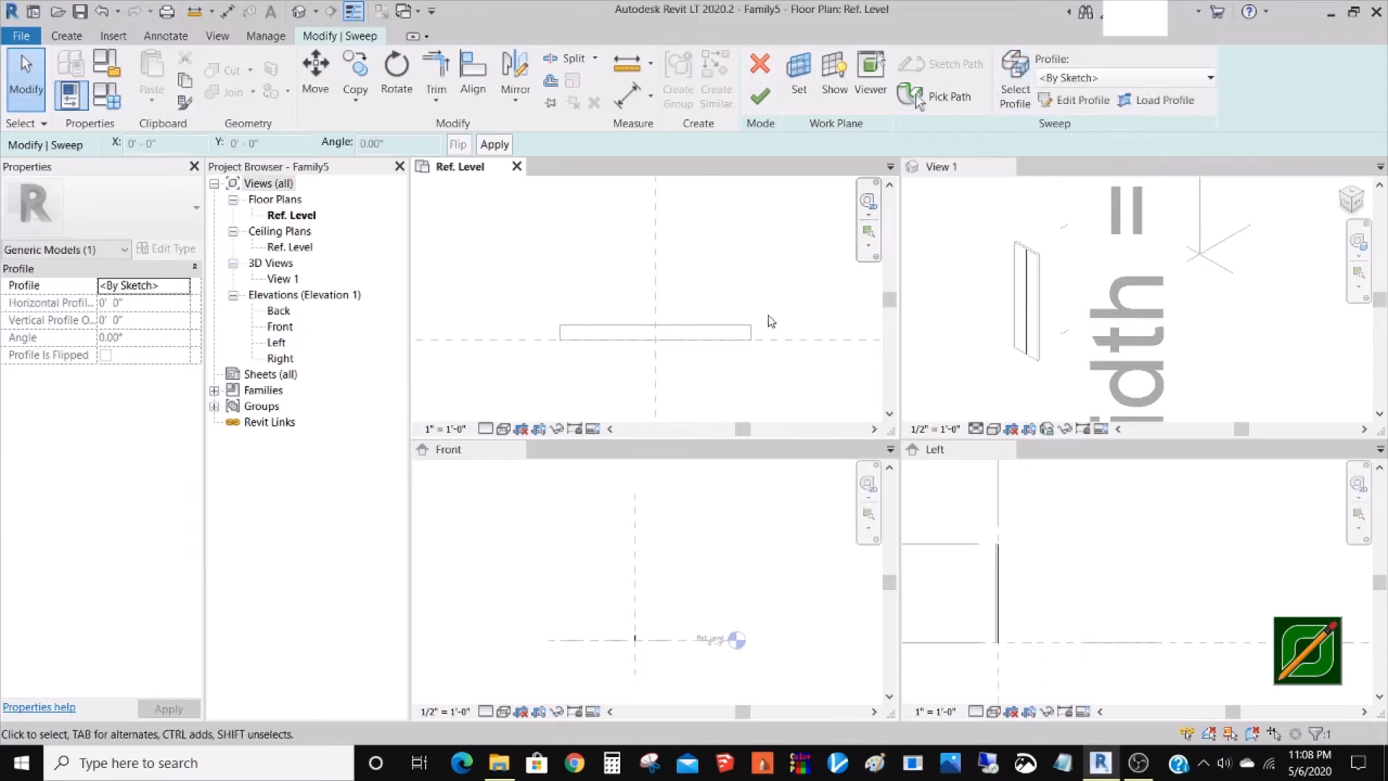
{"action": "left_click", "coordinate": [1083, 106]}
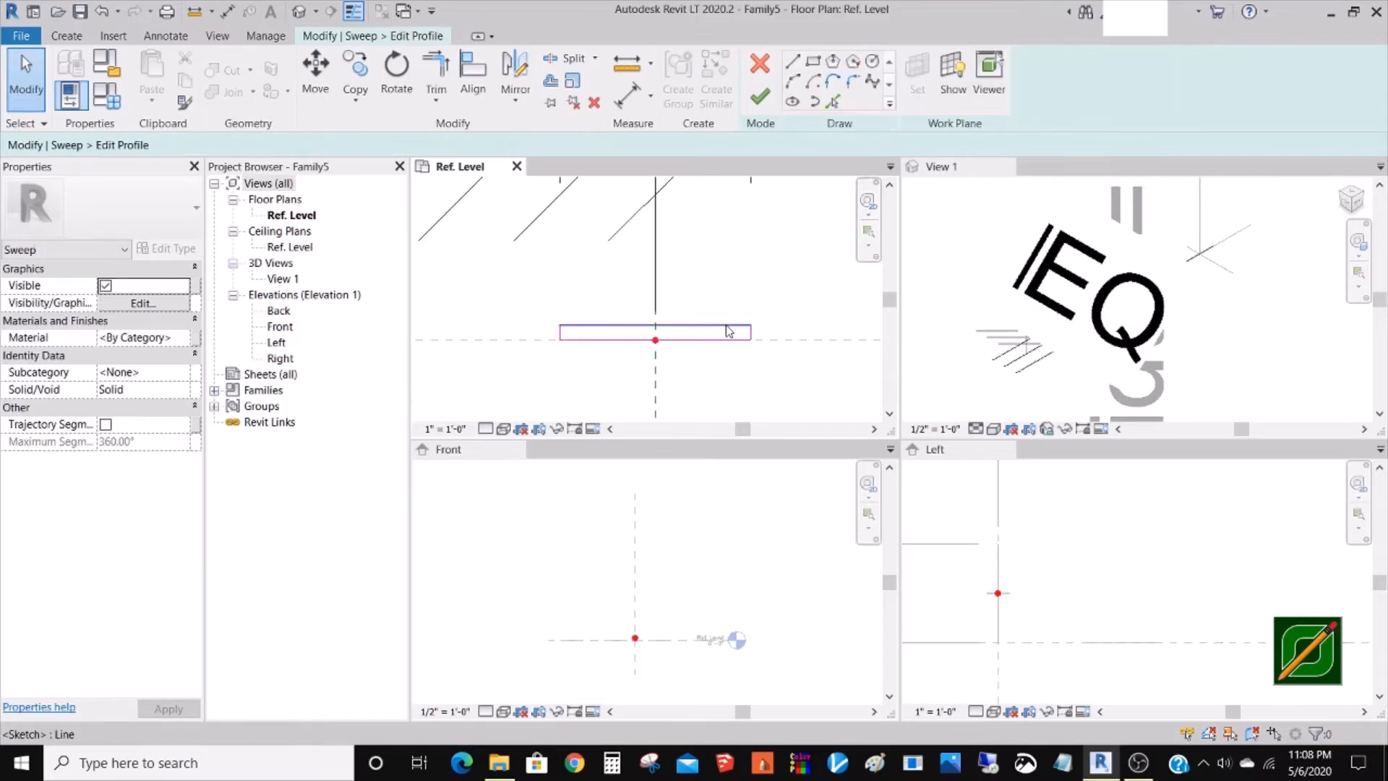
{"action": "scroll", "coordinate": [661, 365], "scroll_direction": "down", "scroll_amount": 2}
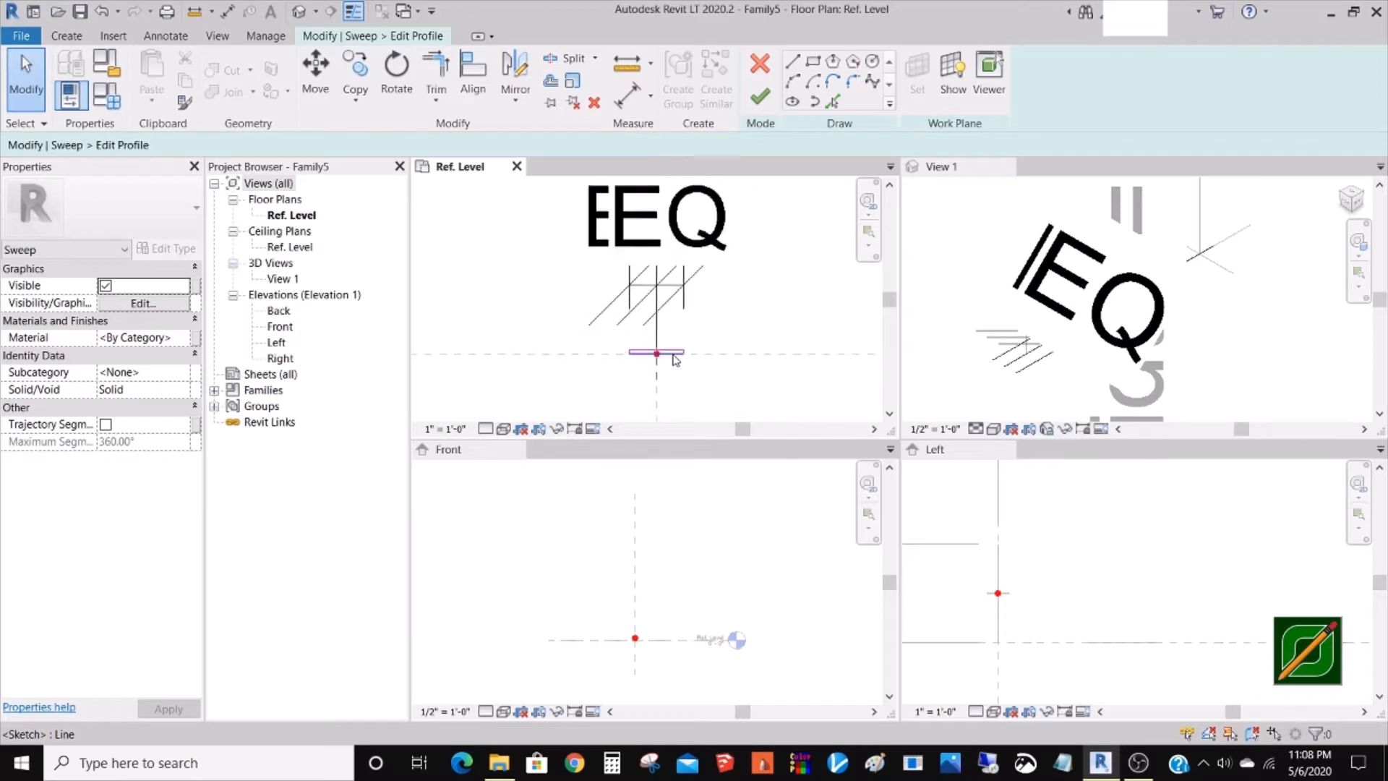
{"action": "scroll", "coordinate": [679, 354], "scroll_direction": "up", "scroll_amount": 2}
- Place an aligned dimension between the profile's two short edges, above the equality dimension
{"action": "key", "text": "i"}
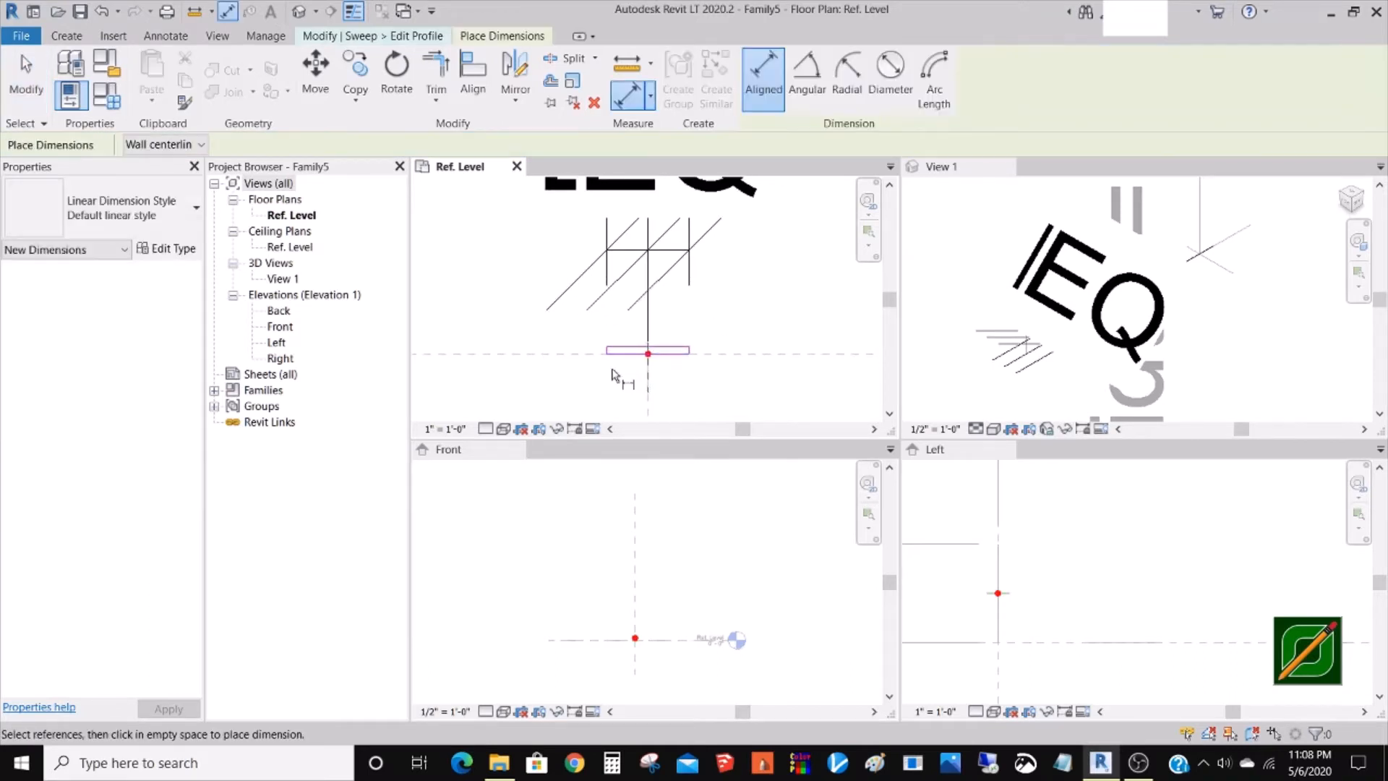
{"action": "scroll", "coordinate": [611, 354], "scroll_direction": "up", "scroll_amount": 3}
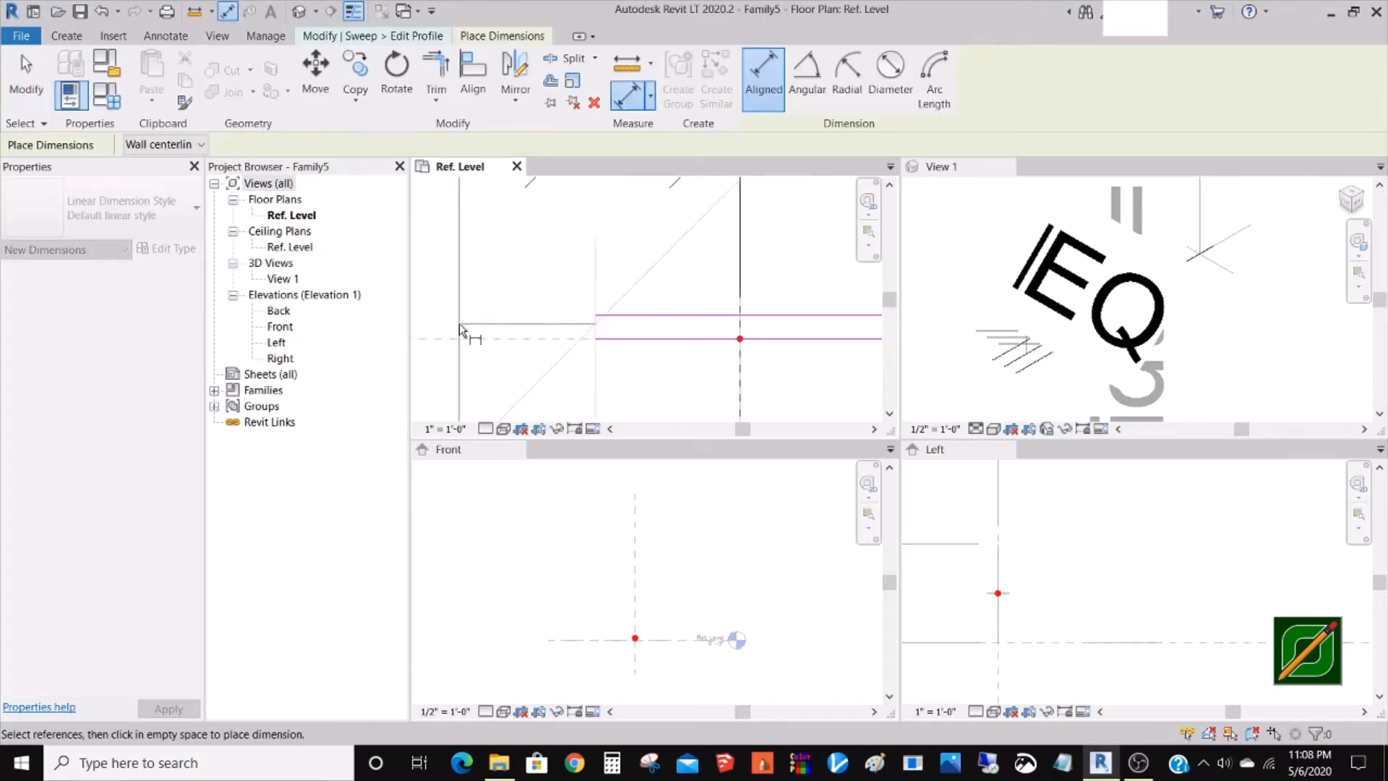
{"action": "scroll", "coordinate": [458, 323], "scroll_direction": "down", "scroll_amount": 3}
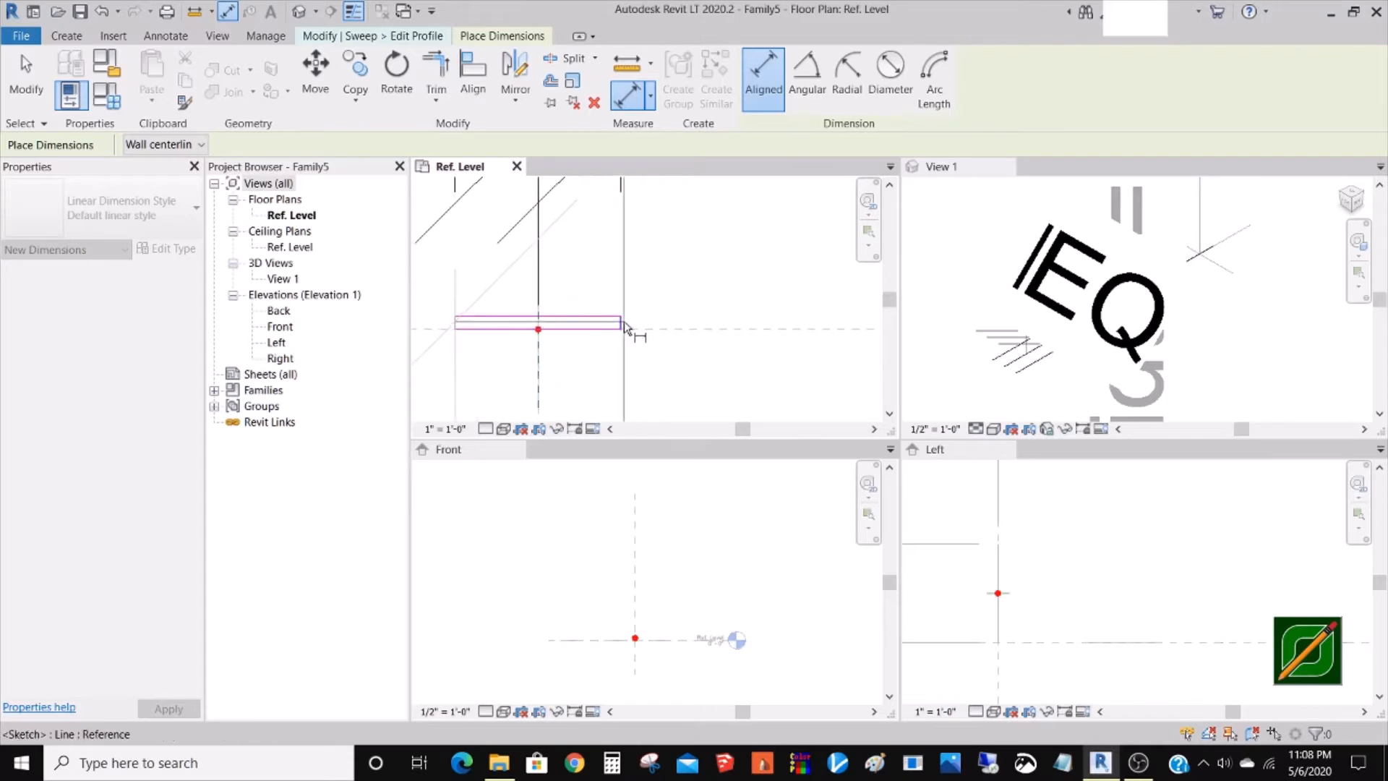
{"action": "scroll", "coordinate": [631, 339], "scroll_direction": "down", "scroll_amount": 5}
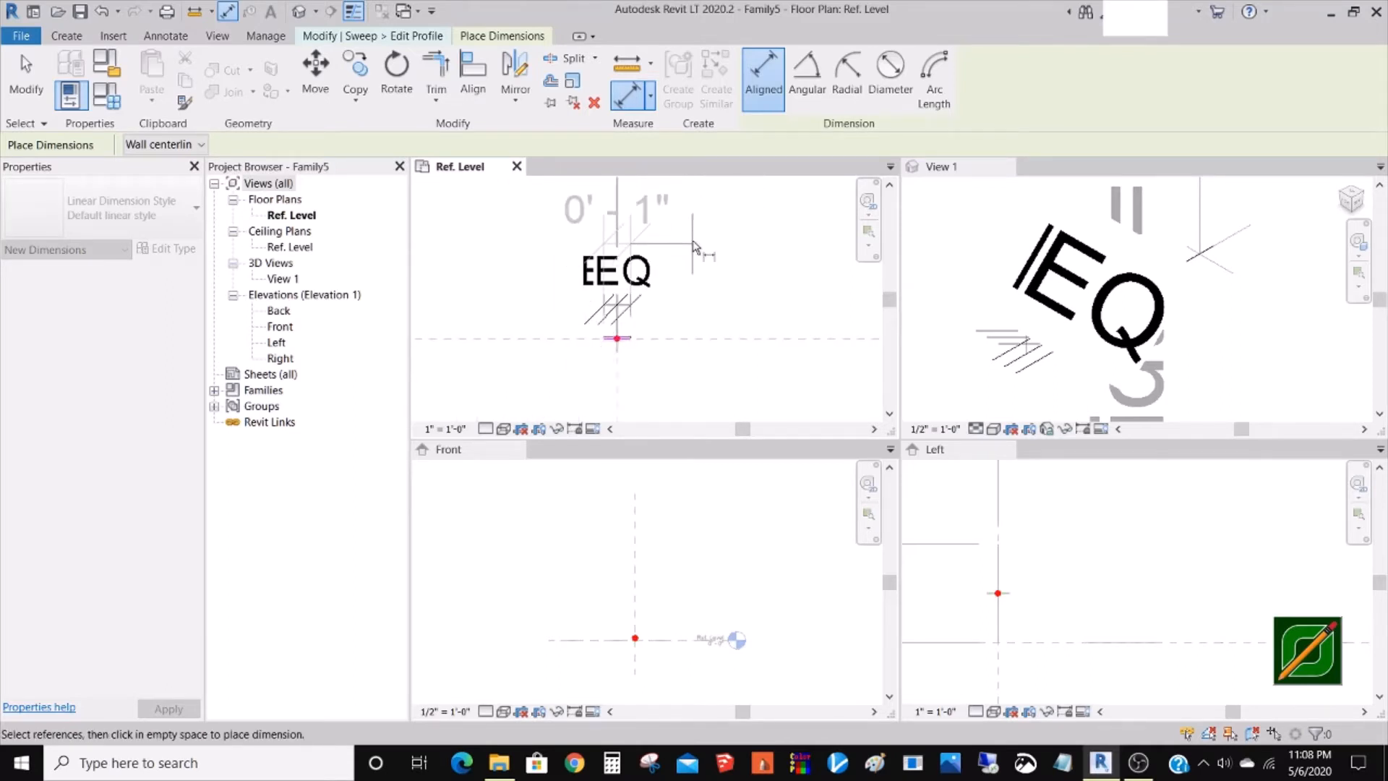
{"action": "left_click", "coordinate": [664, 238]}
{"action": "key", "text": "Escape"}
{"action": "key", "text": "Escape"}
- Label the overall profile dimension with a new type-based family parameter named Length
{"action": "left_click", "coordinate": [650, 211]}
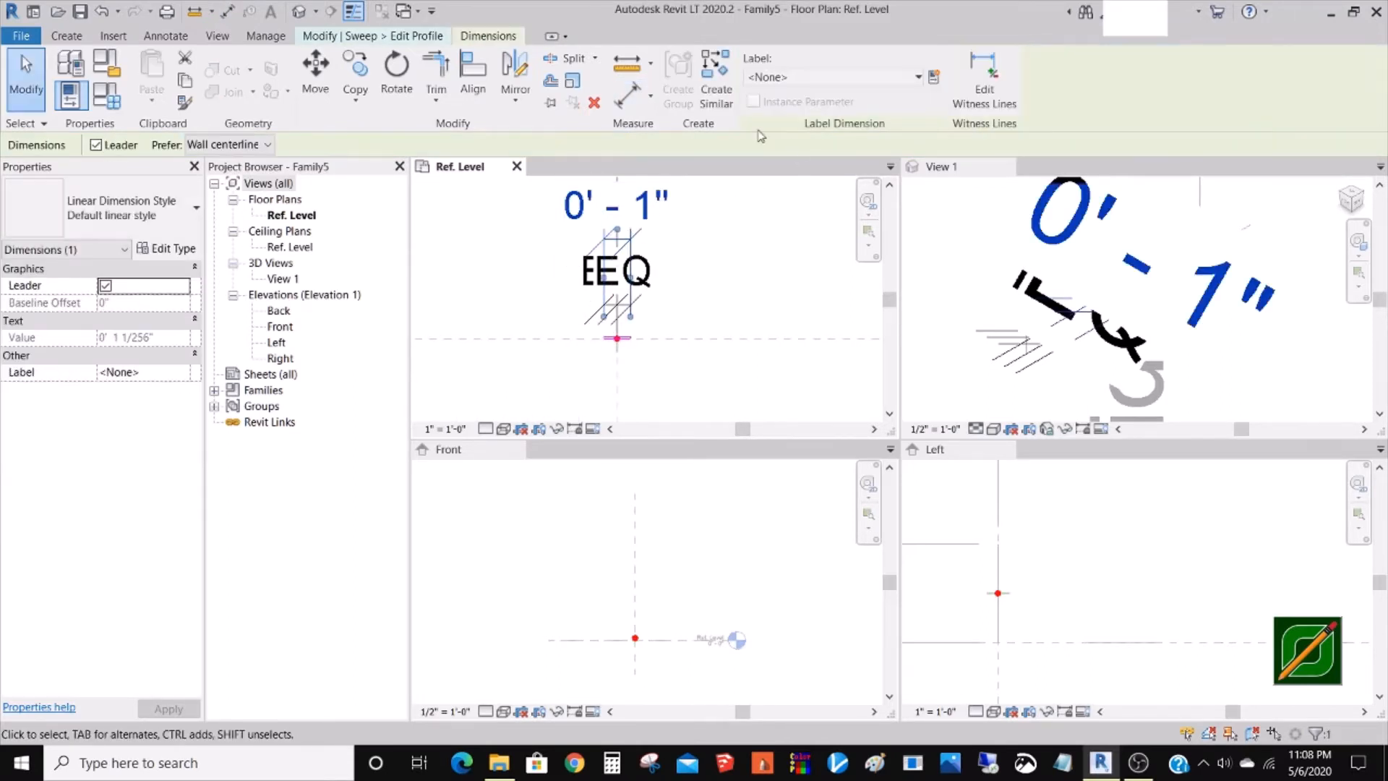
{"action": "left_click", "coordinate": [934, 77]}
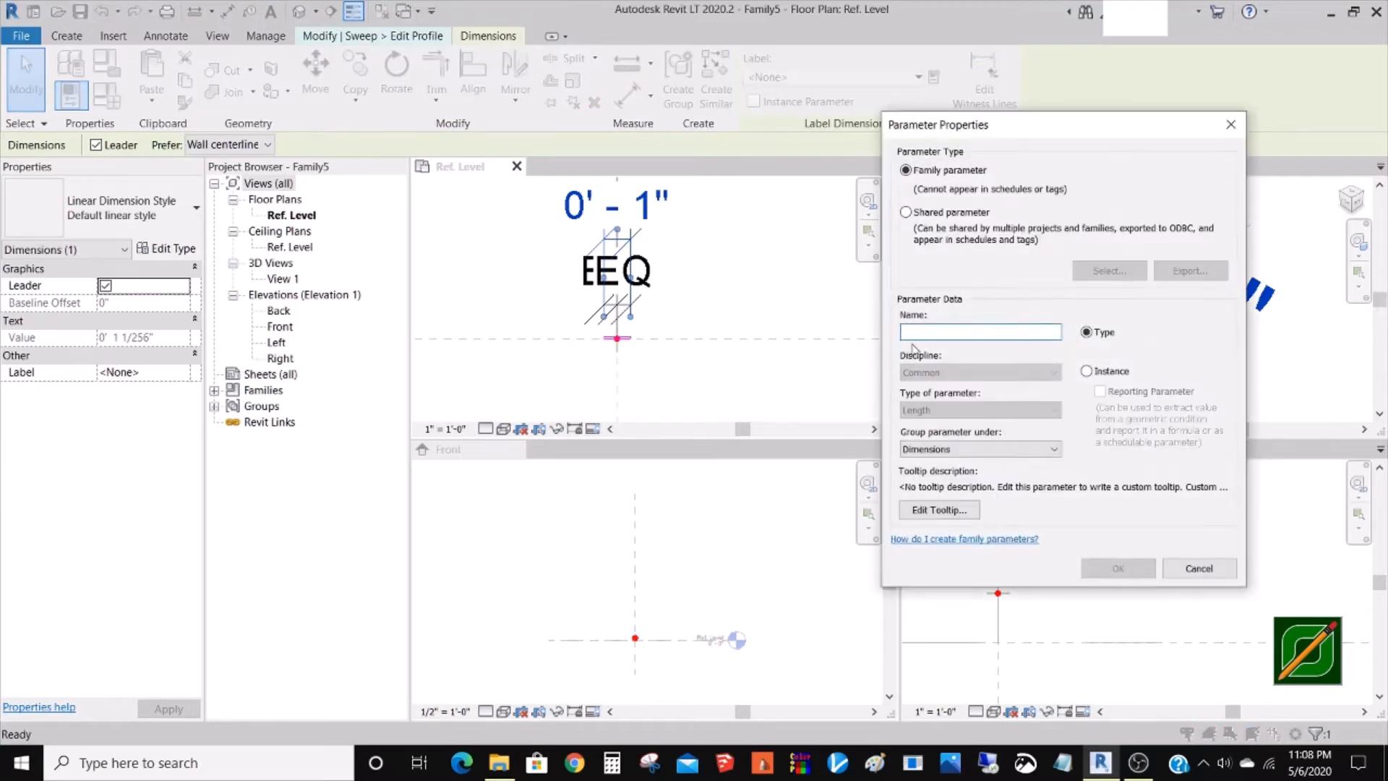
{"action": "type", "text": "Length"}
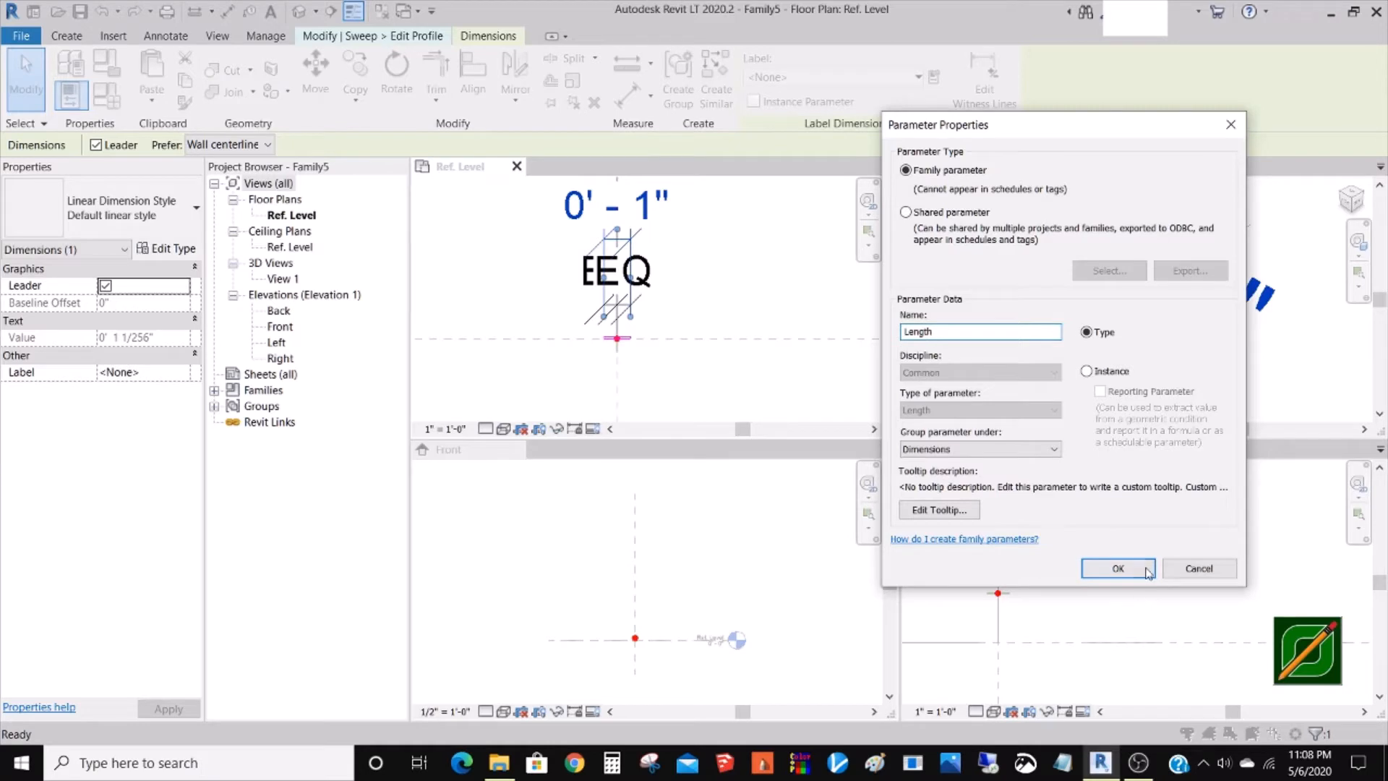
{"action": "left_click", "coordinate": [1118, 568]}
{"action": "left_click", "coordinate": [681, 366]}
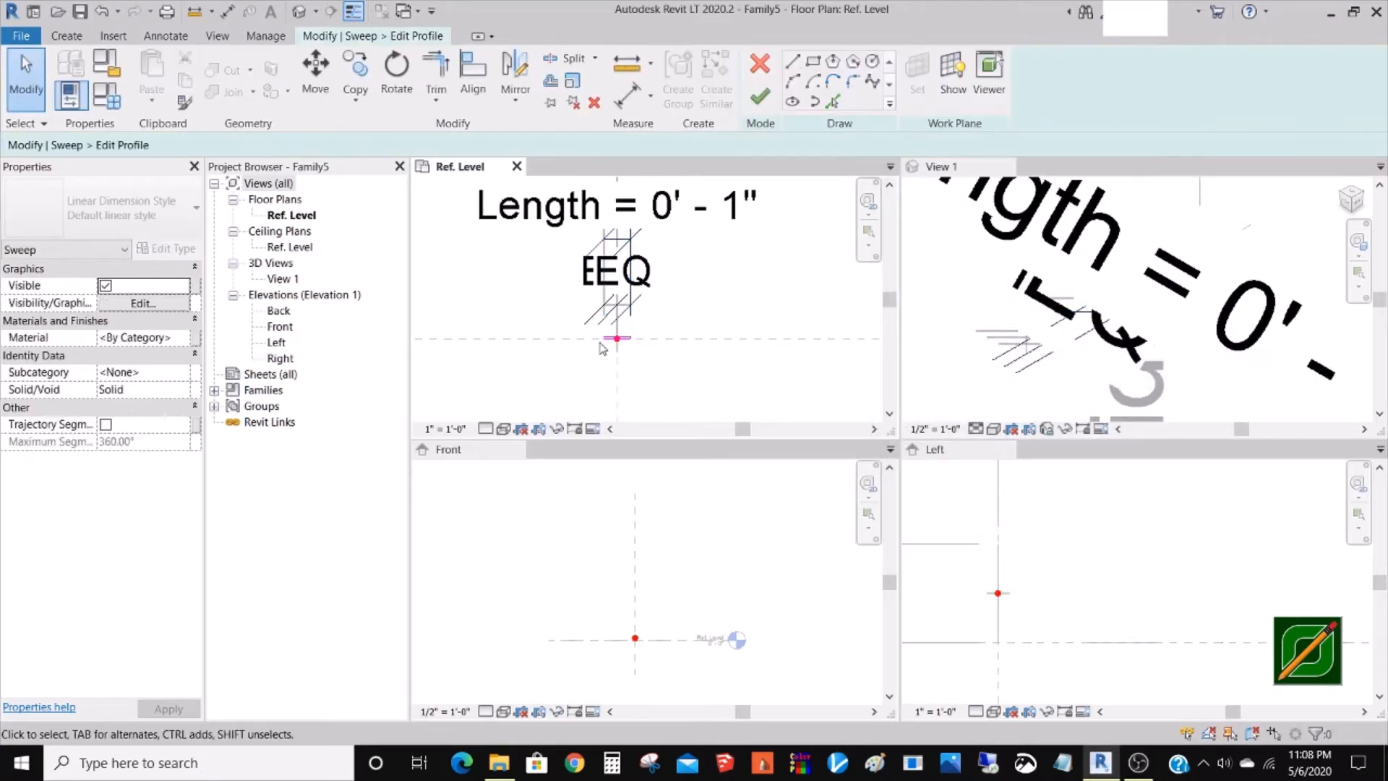
- Place an aligned dimension between the profile's two long edges, beside the rectangle
{"action": "scroll", "coordinate": [653, 354], "scroll_direction": "up", "scroll_amount": 4}
{"action": "key", "text": "i"}
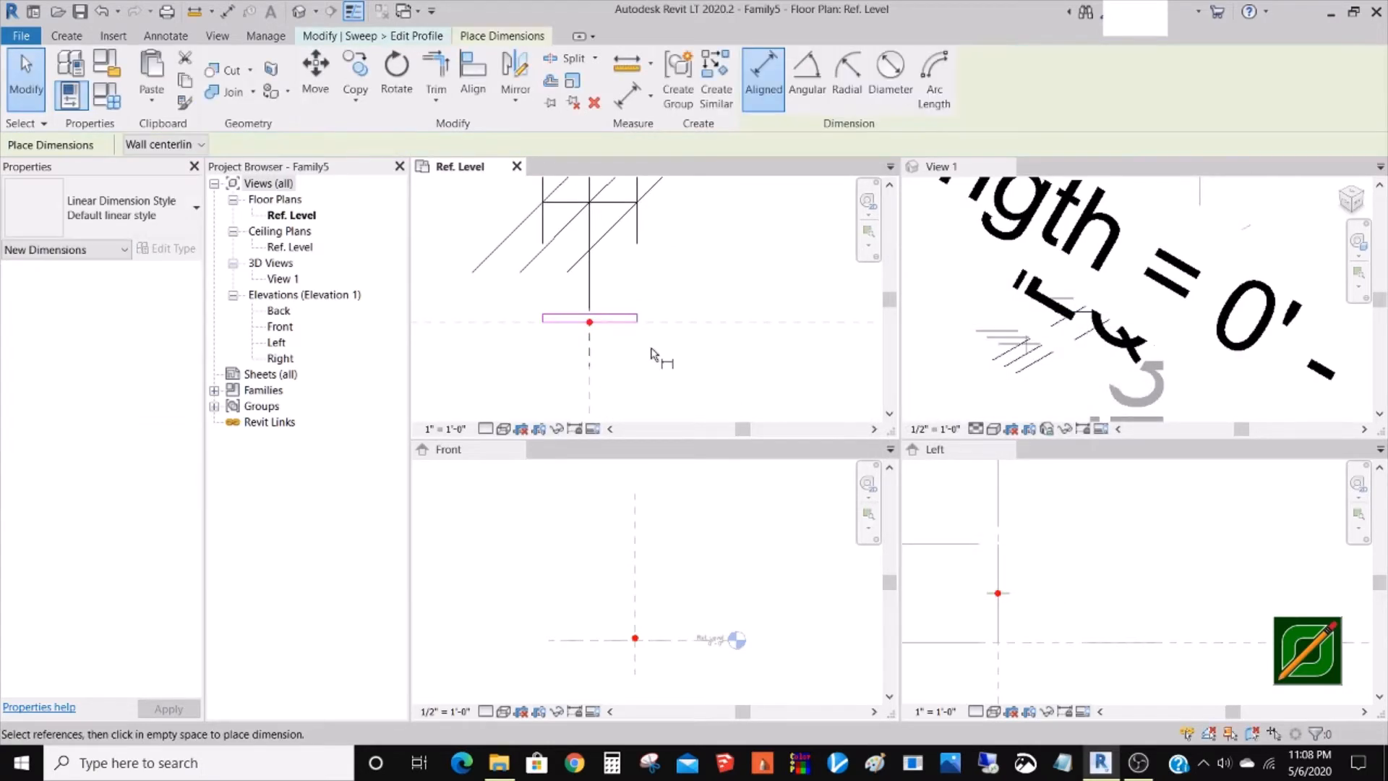
{"action": "scroll", "coordinate": [636, 326], "scroll_direction": "up", "scroll_amount": 2}
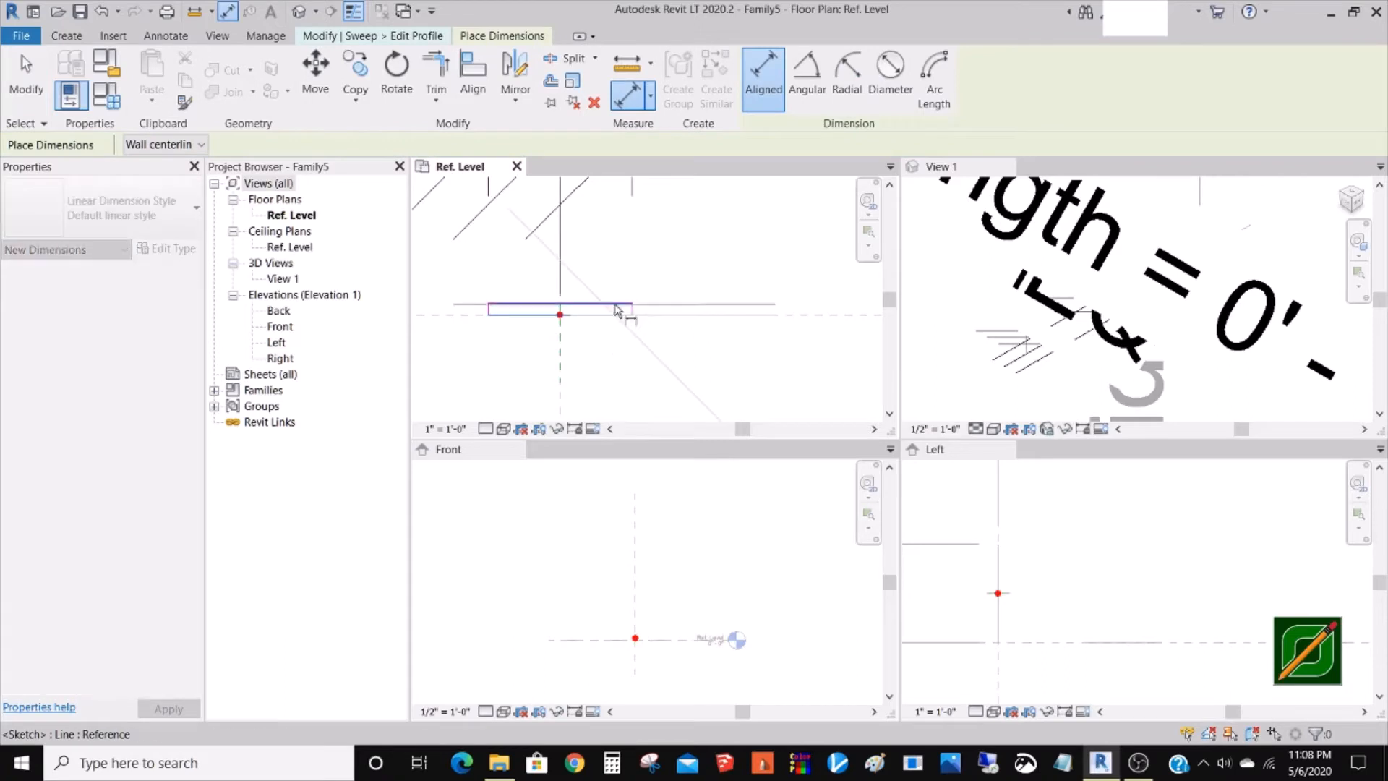
{"action": "scroll", "coordinate": [618, 314], "scroll_direction": "down", "scroll_amount": 3}
{"action": "left_click", "coordinate": [756, 338]}
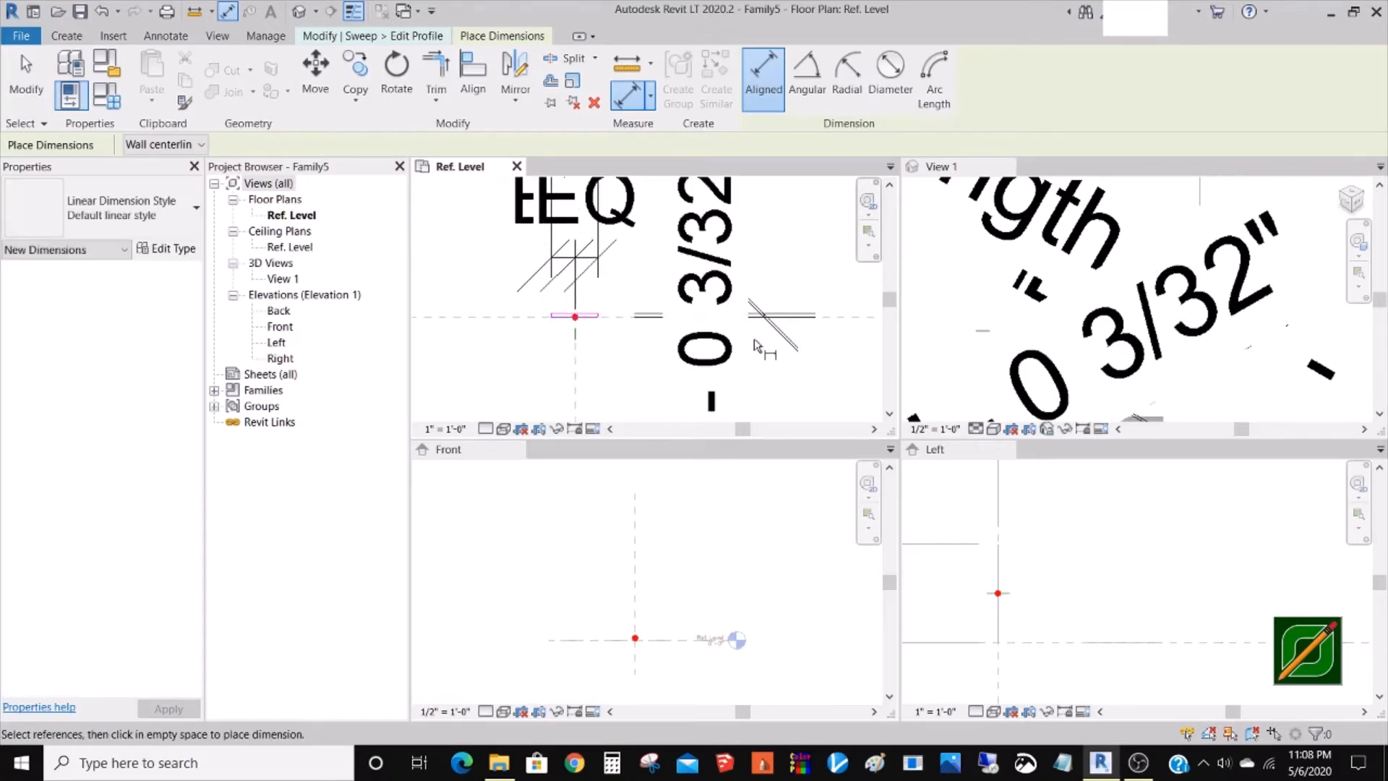
{"action": "key", "text": "Escape"}
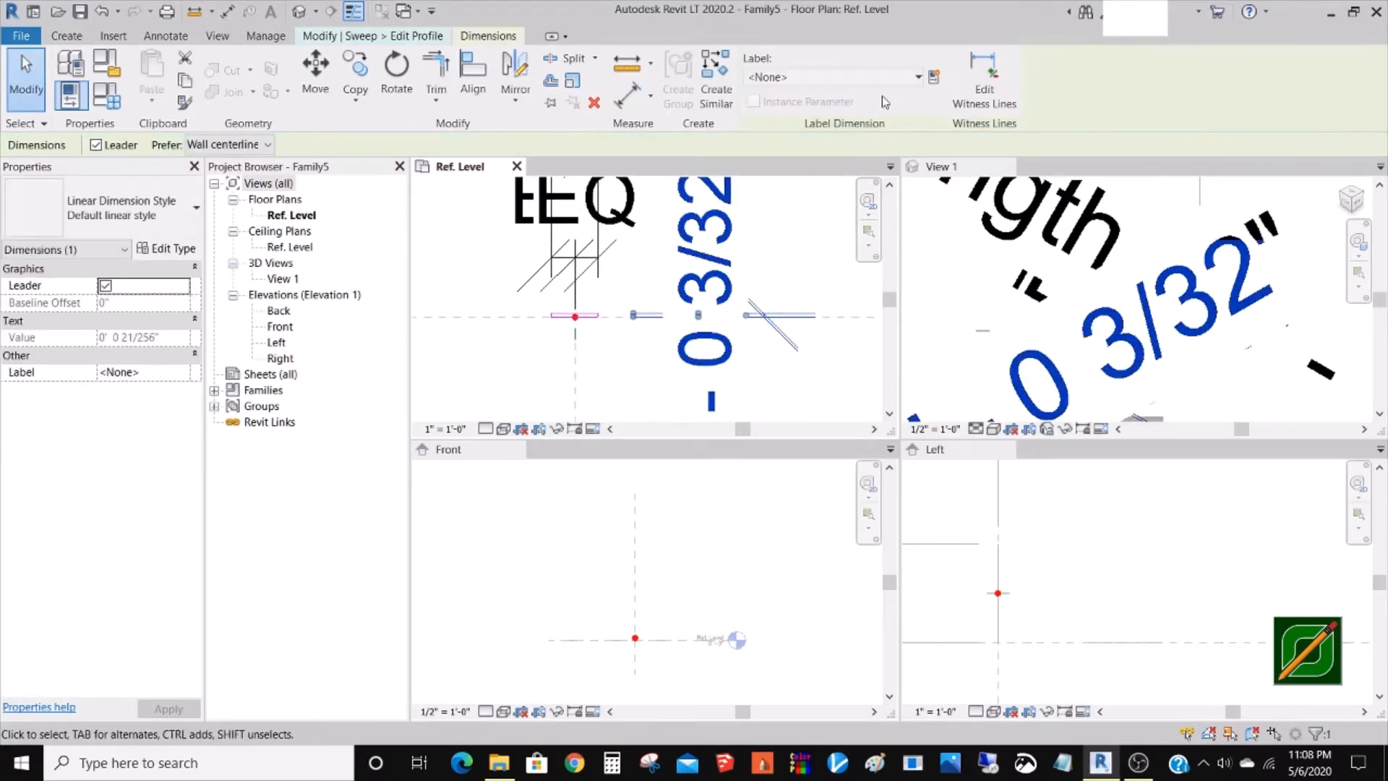
- Label the profile's thickness dimension with a new type-based family parameter named Thick
{"action": "left_click", "coordinate": [933, 77]}
{"action": "type", "text": "Thick"}
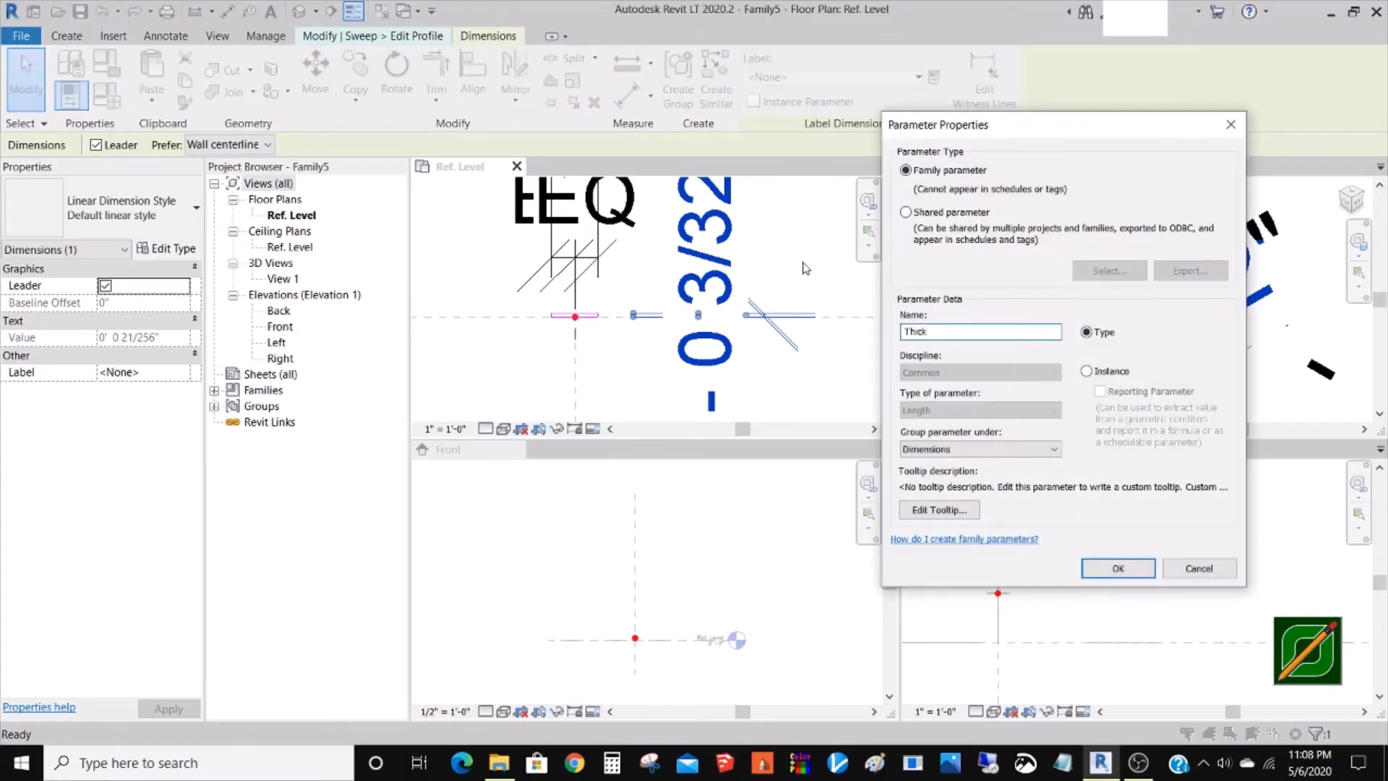
{"action": "left_click", "coordinate": [1118, 568]}
{"action": "key", "text": "Escape"}
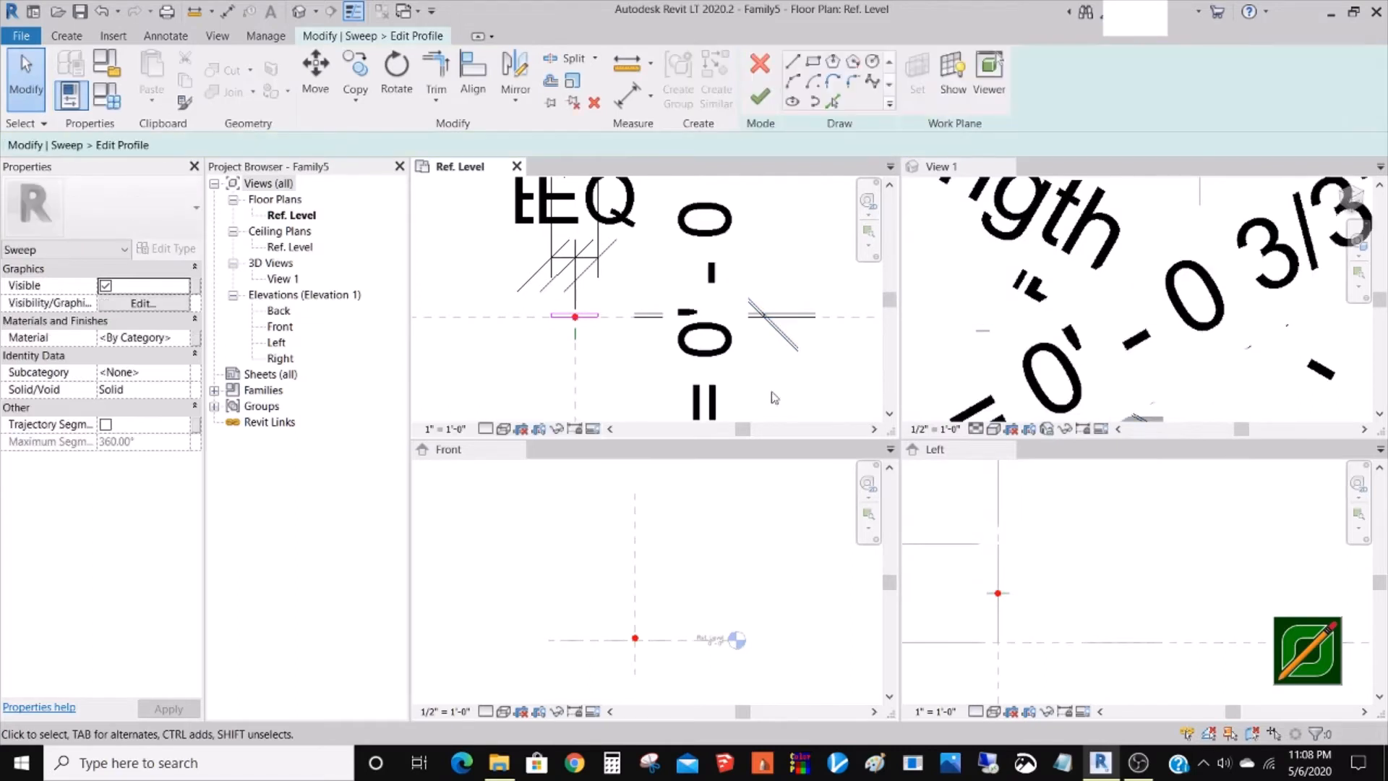
- Finish the profile sketch and the sweep to generate the blade solid in the 3D view
{"action": "scroll", "coordinate": [759, 289], "scroll_direction": "down", "scroll_amount": 2}
{"action": "left_click", "coordinate": [758, 98]}
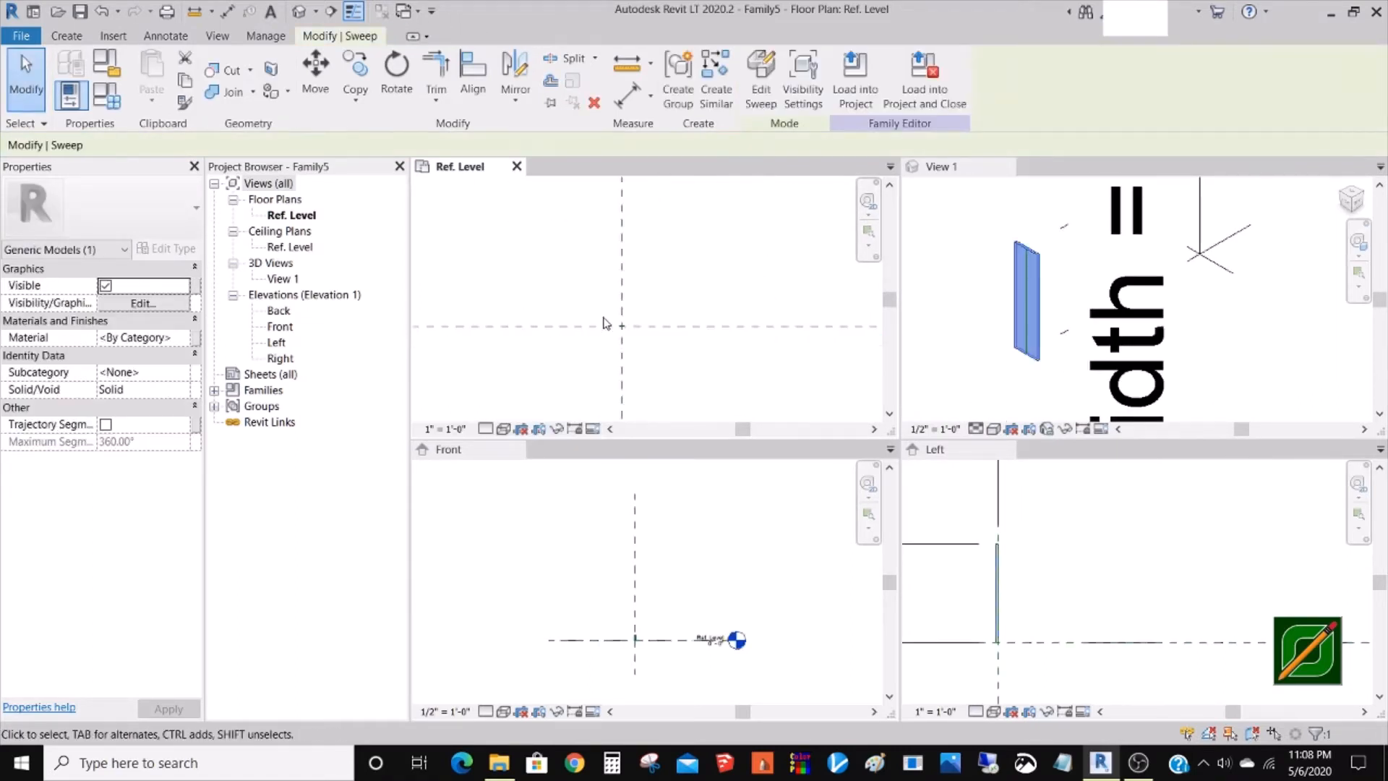
{"action": "scroll", "coordinate": [1042, 319], "scroll_direction": "down", "scroll_amount": 5}
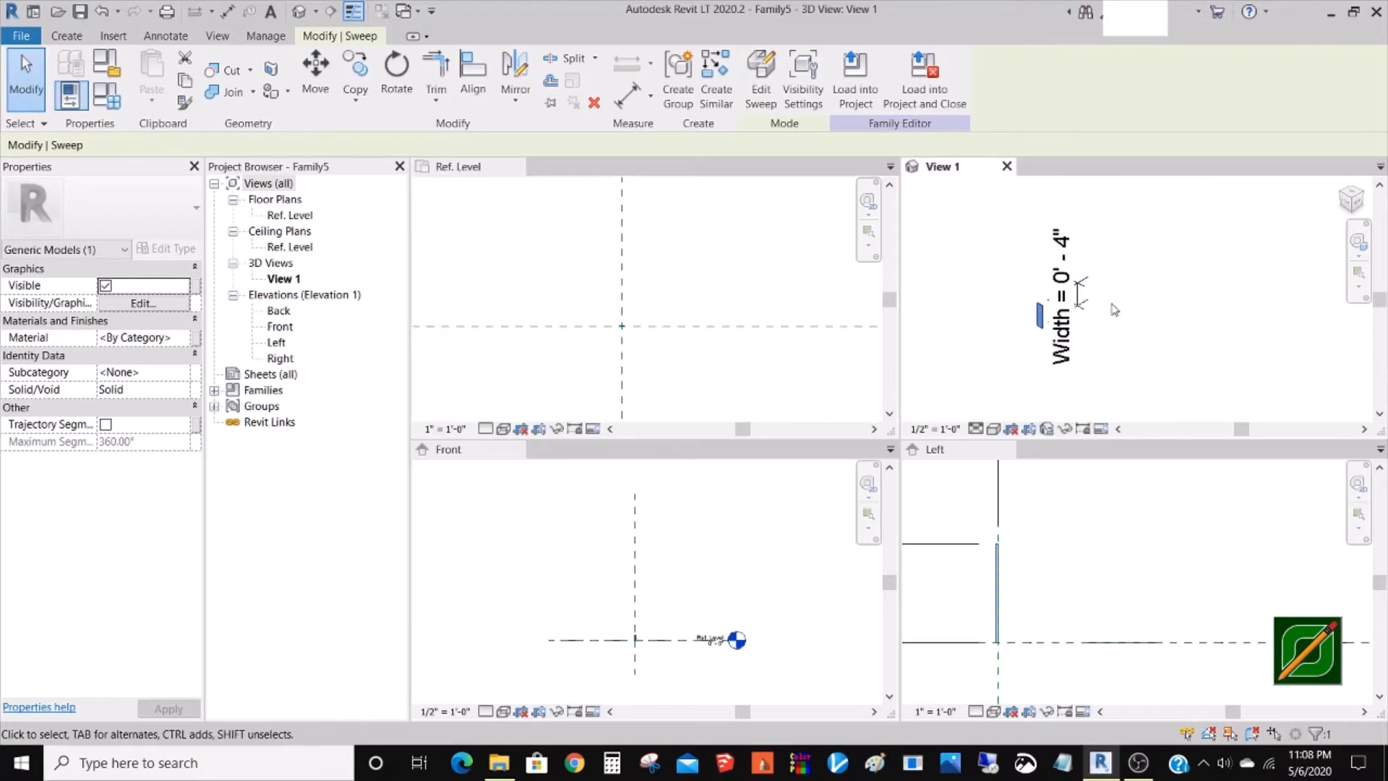
{"action": "left_click", "coordinate": [980, 388]}
{"action": "scroll", "coordinate": [1031, 347], "scroll_direction": "up", "scroll_amount": 3}
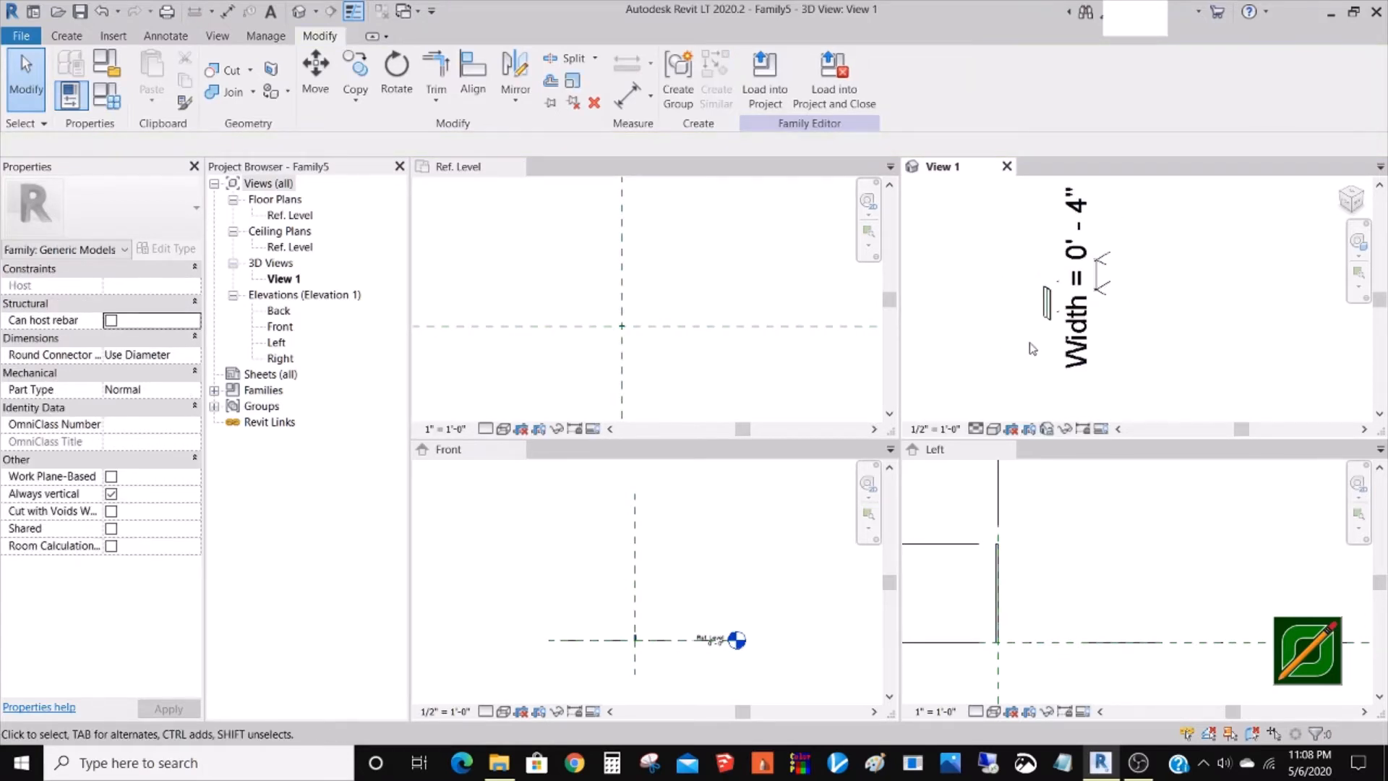
{"action": "scroll", "coordinate": [1068, 309], "scroll_direction": "up", "scroll_amount": 3}
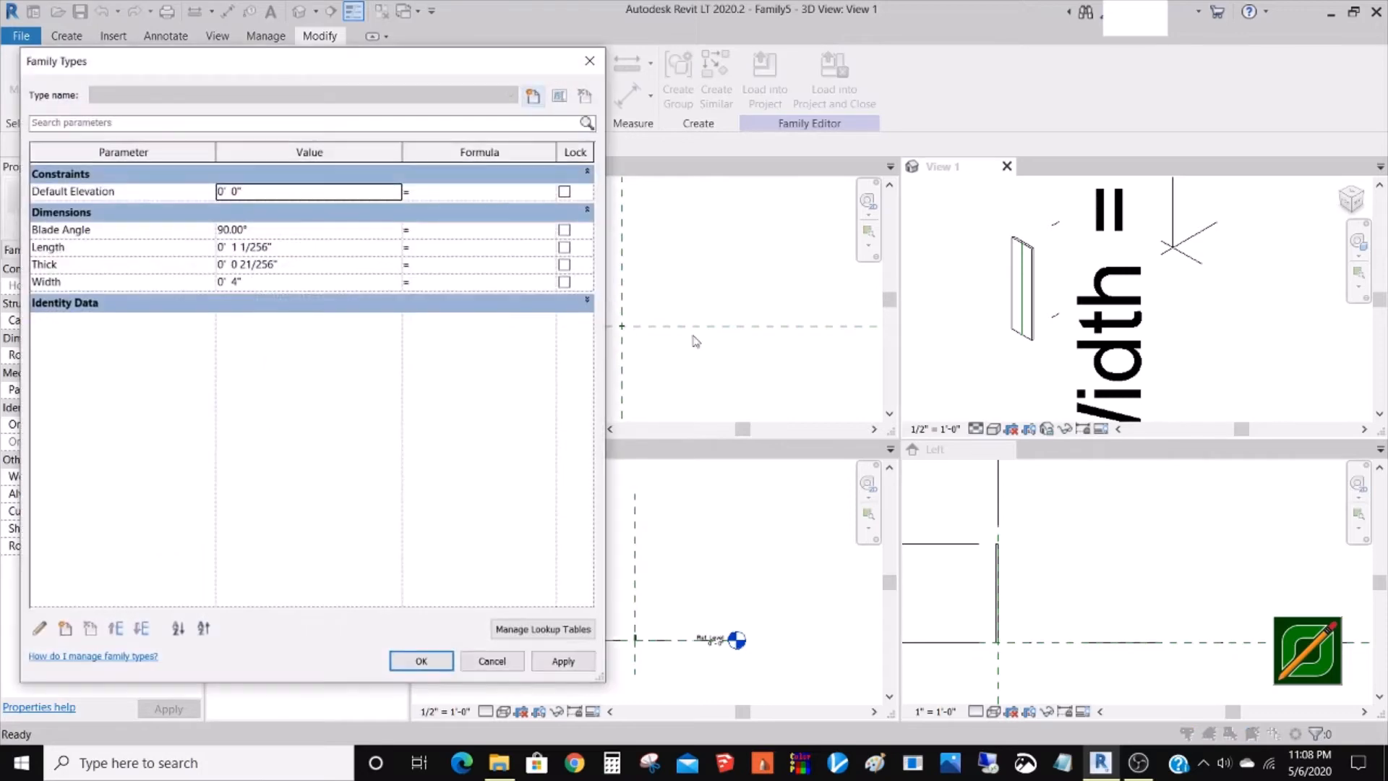
- Set the family's Blade Angle parameter to 45° and inspect the tilted blade in 3D
{"action": "left_click", "coordinate": [273, 230]}
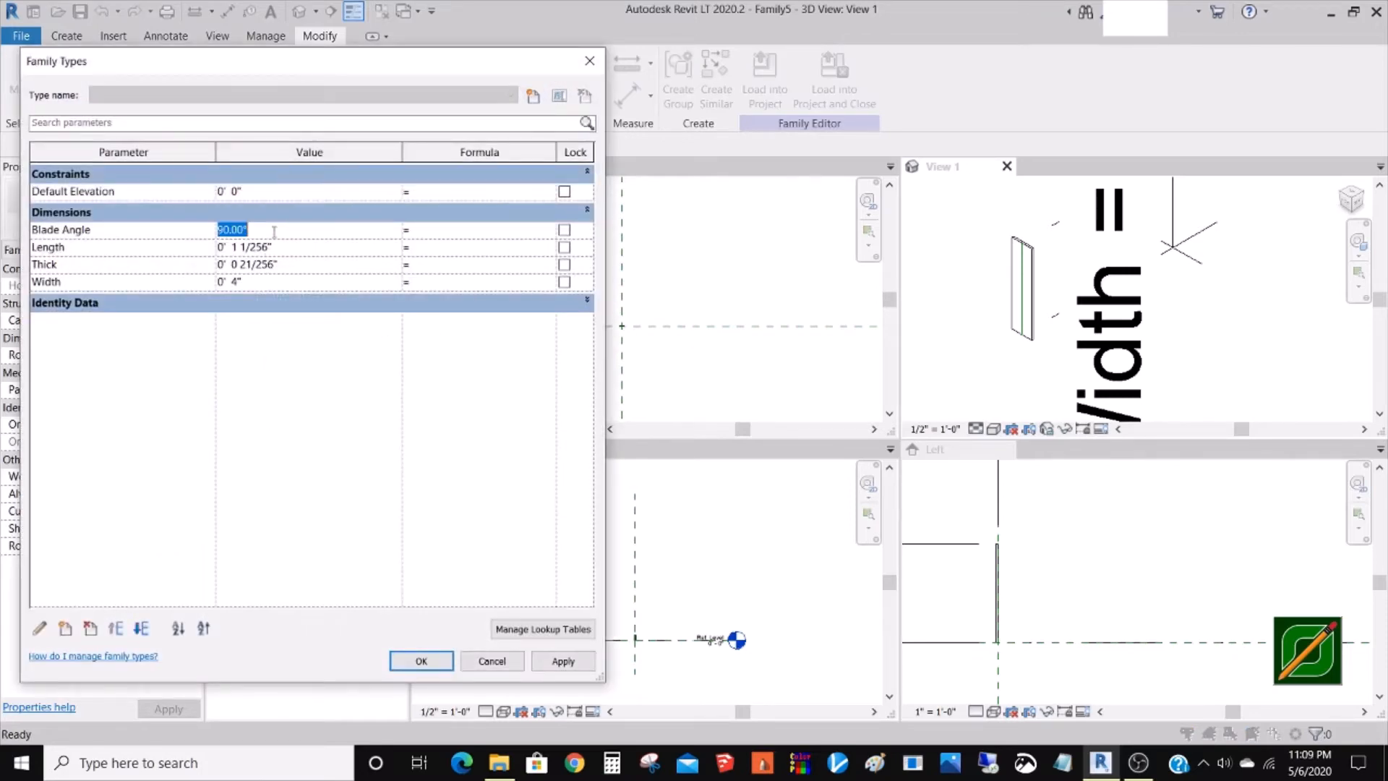
{"action": "type", "text": "45"}
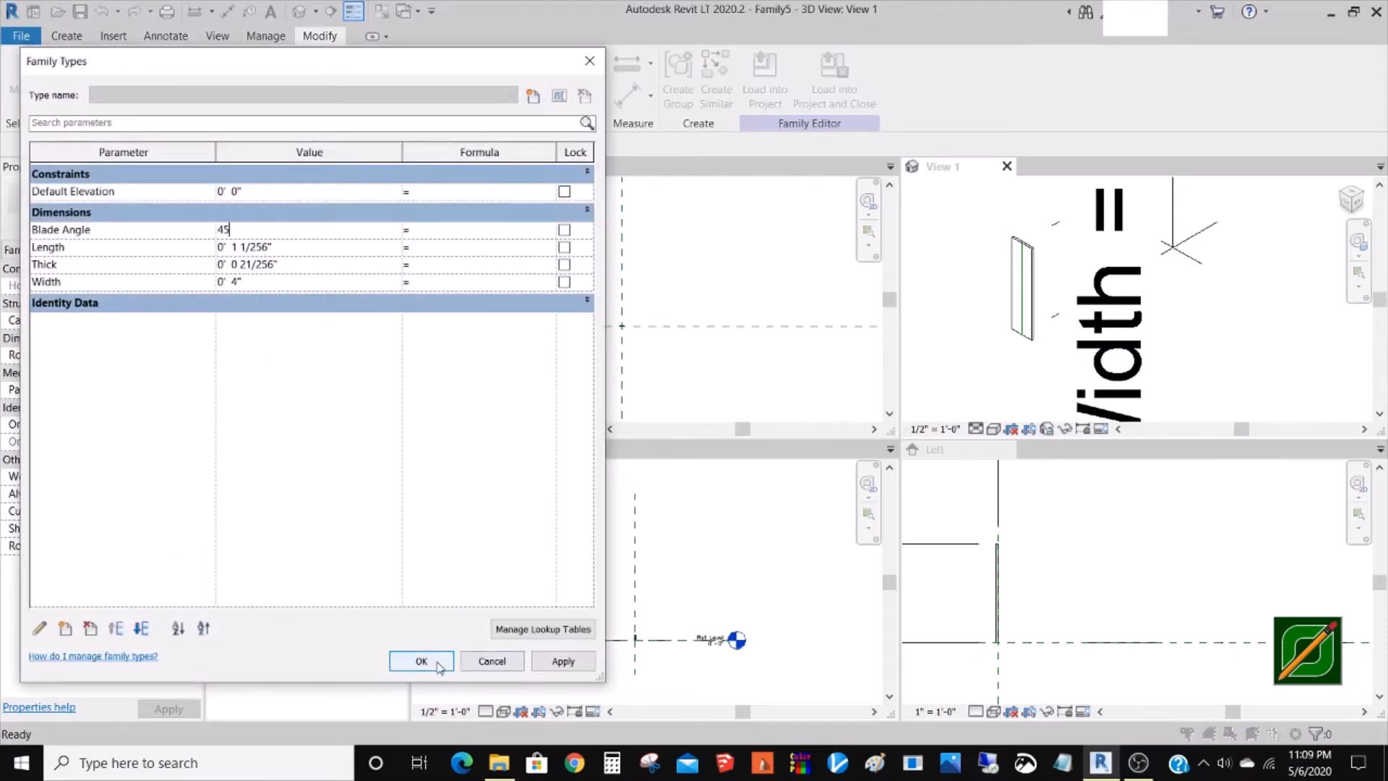
{"action": "left_click", "coordinate": [421, 661]}
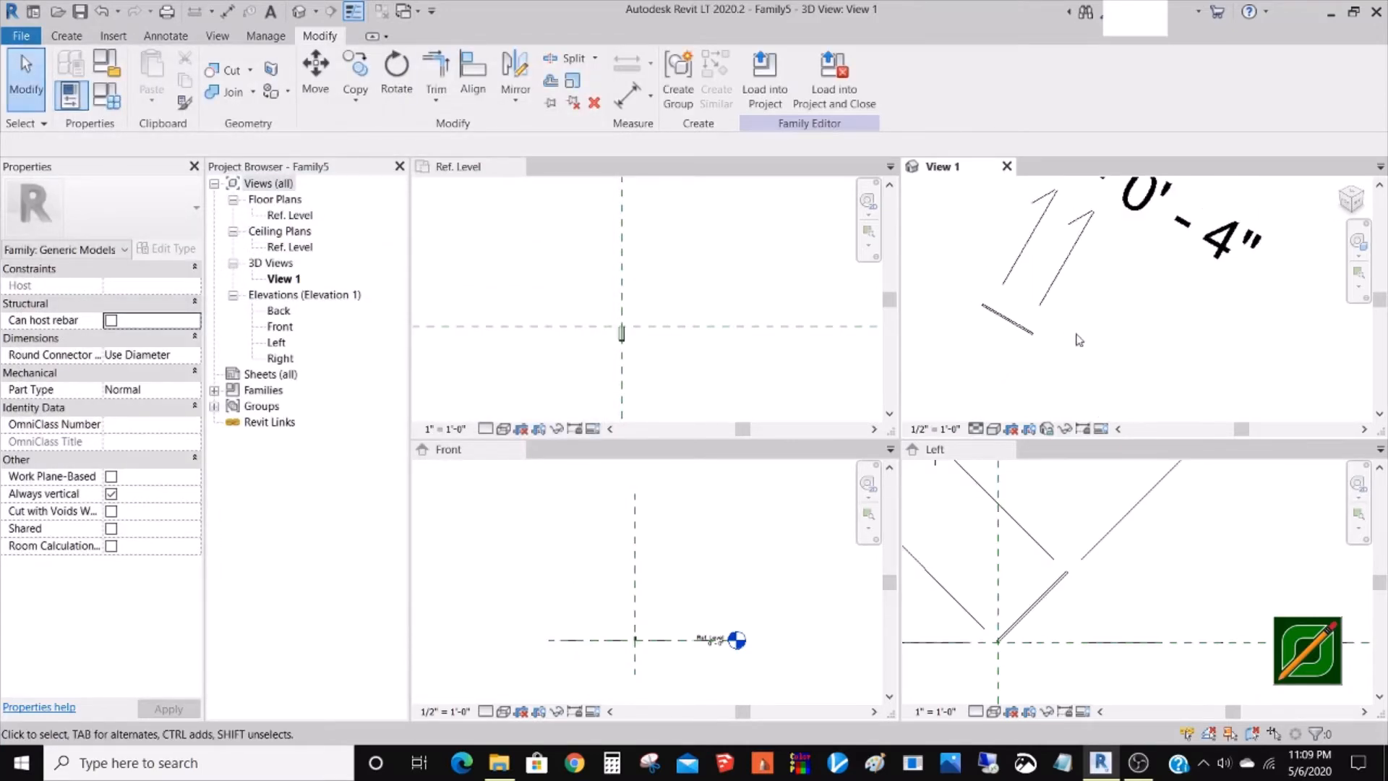
{"action": "middle_click_drag", "start_coordinate": [1099, 362], "coordinate": [966, 359], "text": "shift"}
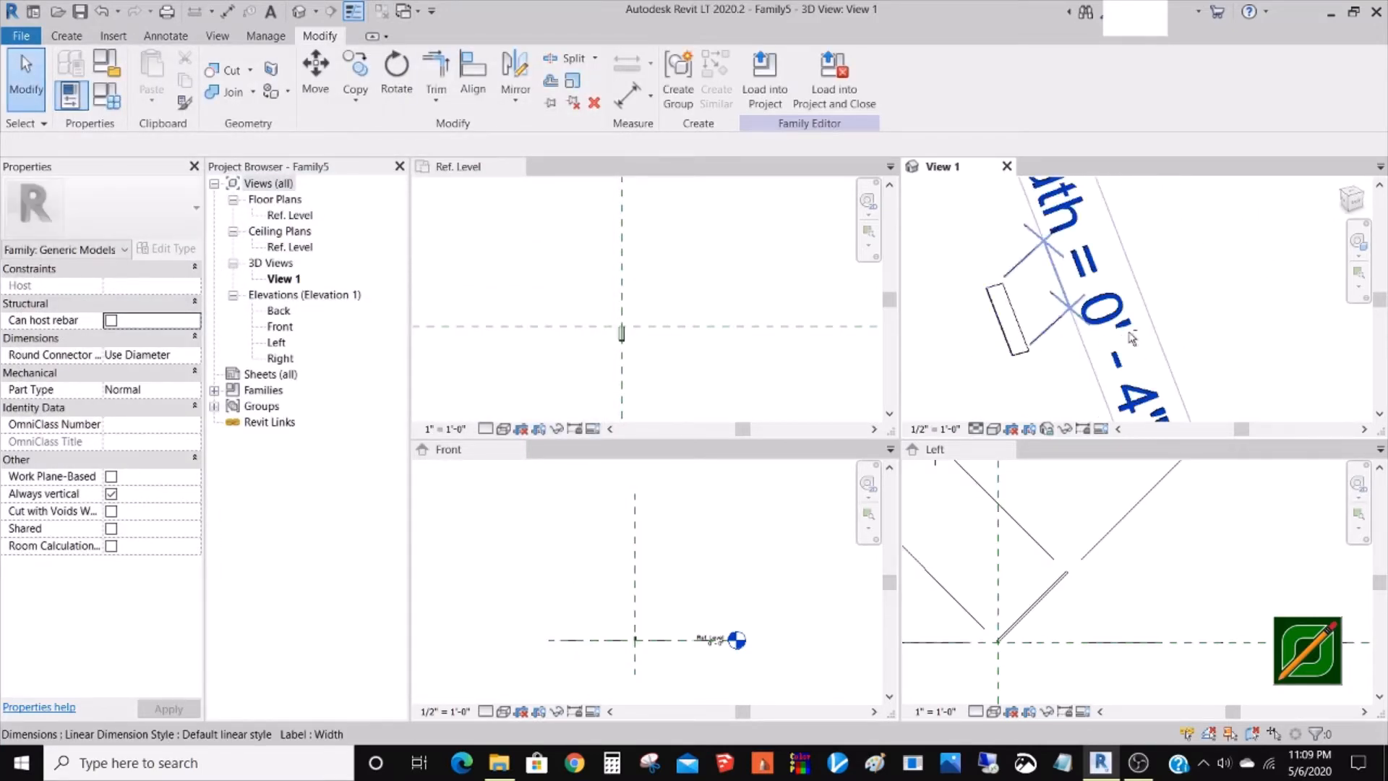
{"action": "middle_click_drag", "start_coordinate": [1197, 326], "coordinate": [1063, 308], "text": "shift"}
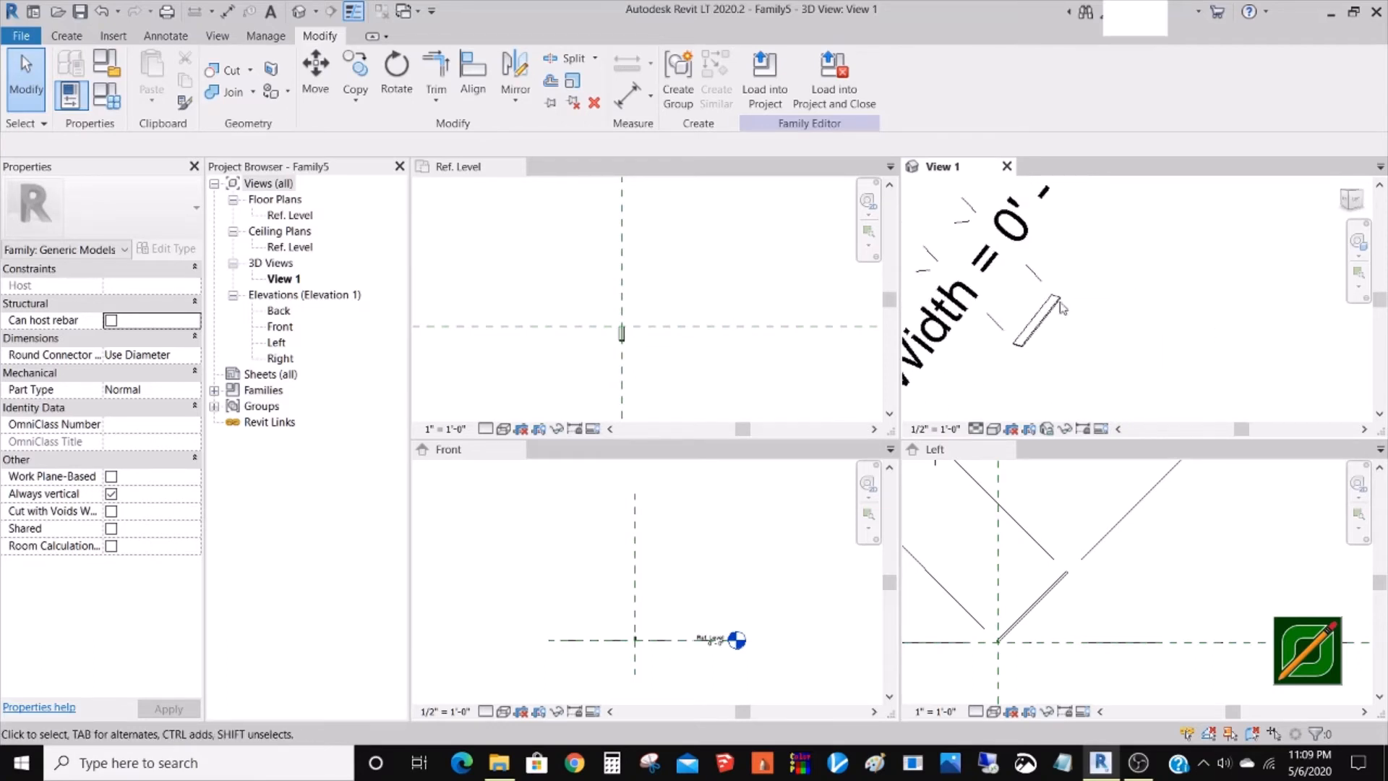
{"action": "scroll", "coordinate": [1082, 332], "scroll_direction": "up", "scroll_amount": 4}
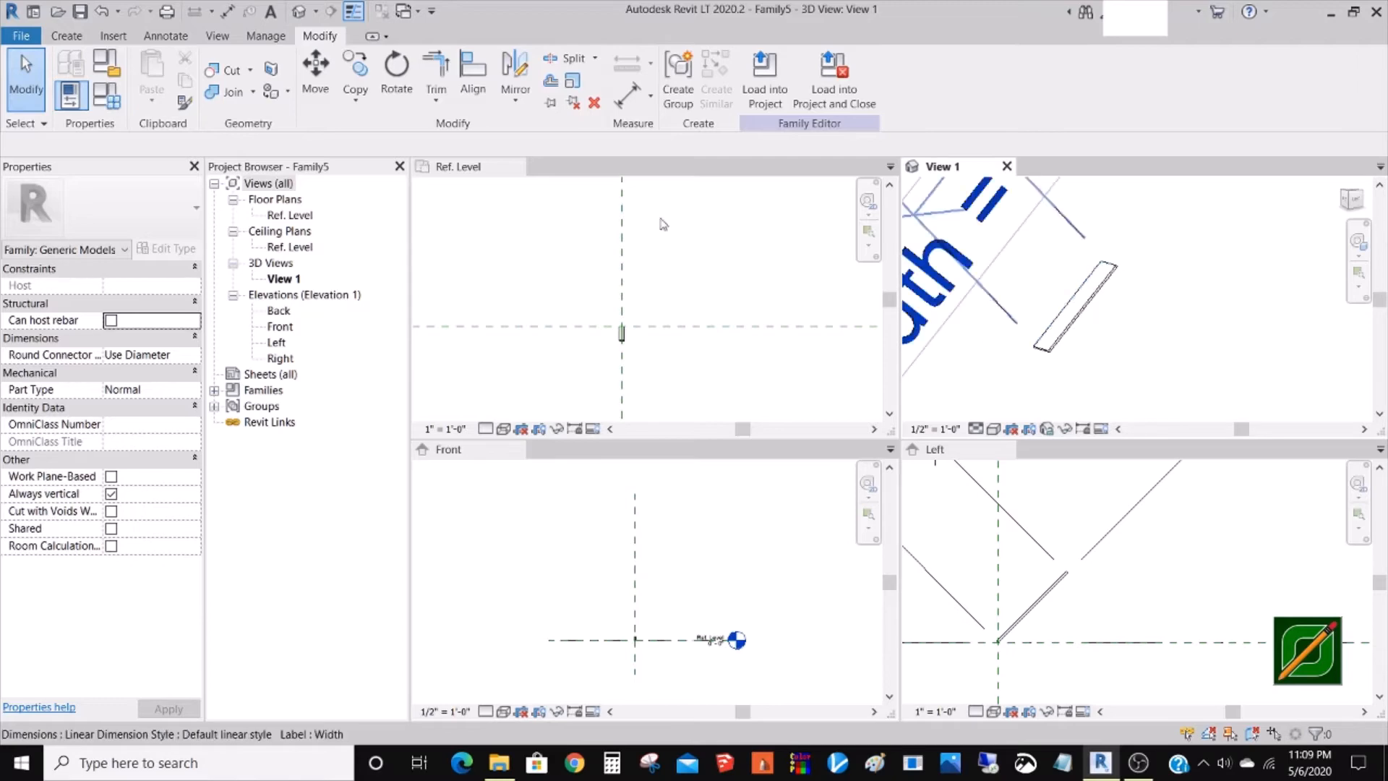
- Set the blade's Length parameter to 2' 0" and its Thick parameter to 1/4" in the family types
{"action": "left_click", "coordinate": [106, 94]}
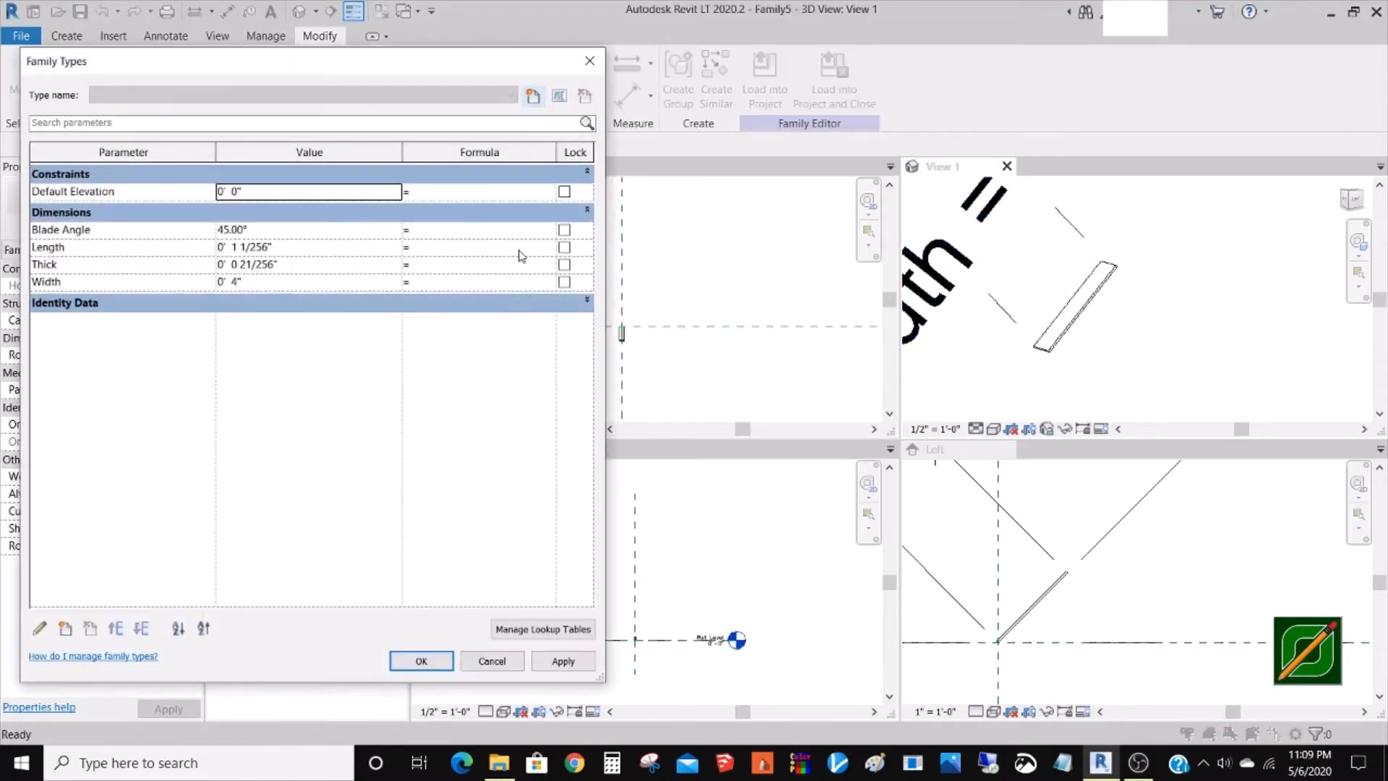
{"action": "left_click", "coordinate": [299, 247]}
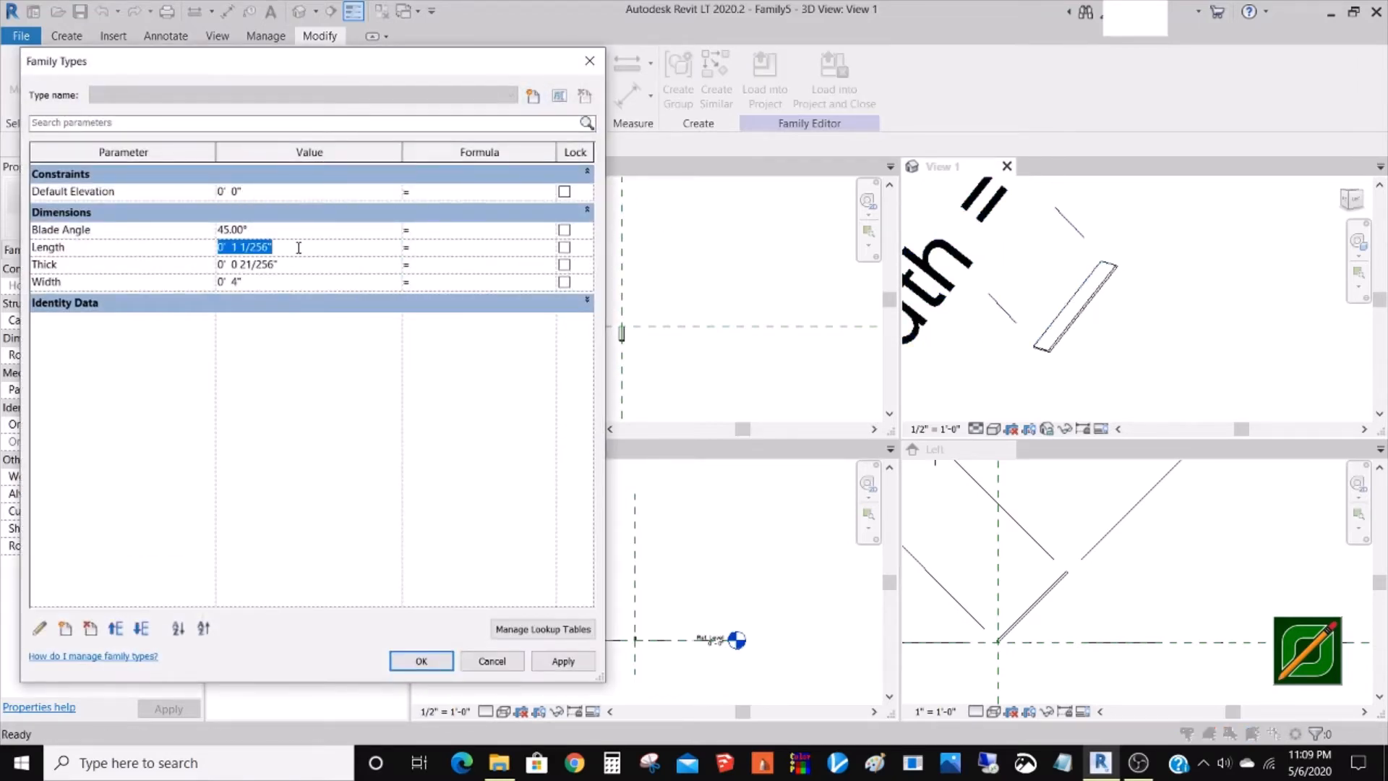
{"action": "type", "text": "2"}
{"action": "left_click", "coordinate": [303, 266]}
{"action": "left_click_drag", "start_coordinate": [231, 264], "coordinate": [238, 264]}
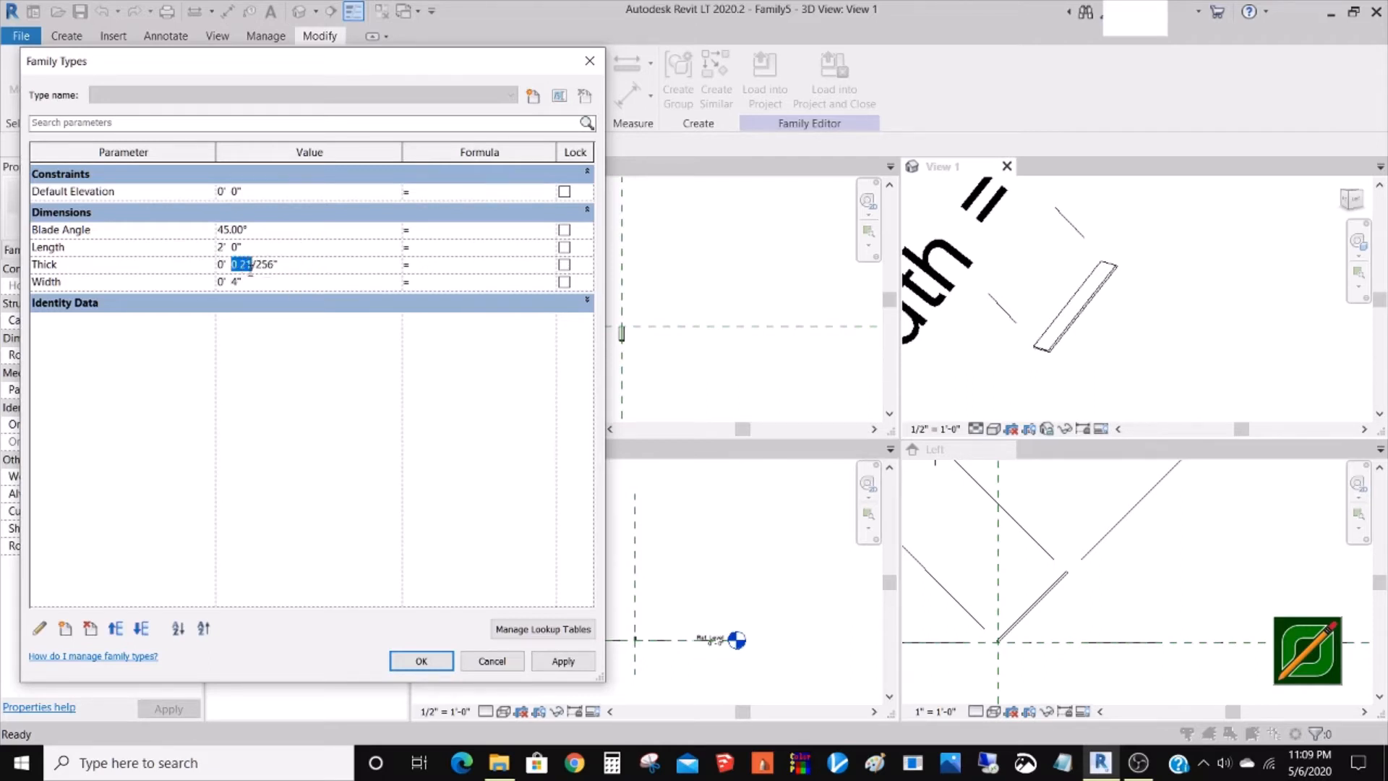
{"action": "type", "text": "1/"}
{"action": "type", "text": "3"}
{"action": "left_click", "coordinate": [425, 660]}
{"action": "scroll", "coordinate": [1238, 404], "scroll_direction": "down", "scroll_amount": 2}
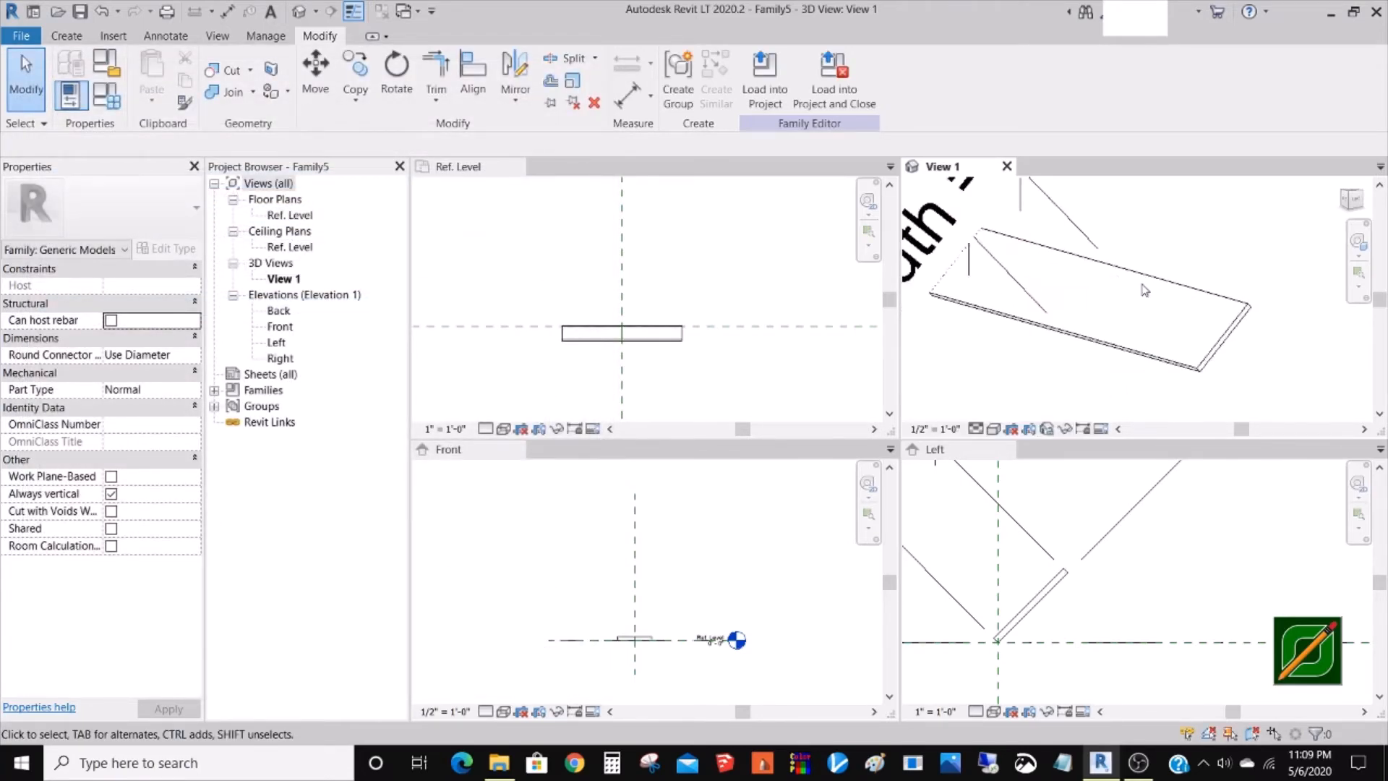
{"action": "middle_click_drag", "start_coordinate": [1120, 376], "coordinate": [1113, 370], "text": "shift"}
{"action": "scroll", "coordinate": [1096, 354], "scroll_direction": "down", "scroll_amount": 2}
{"action": "scroll", "coordinate": [1113, 370], "scroll_direction": "up", "scroll_amount": 2}
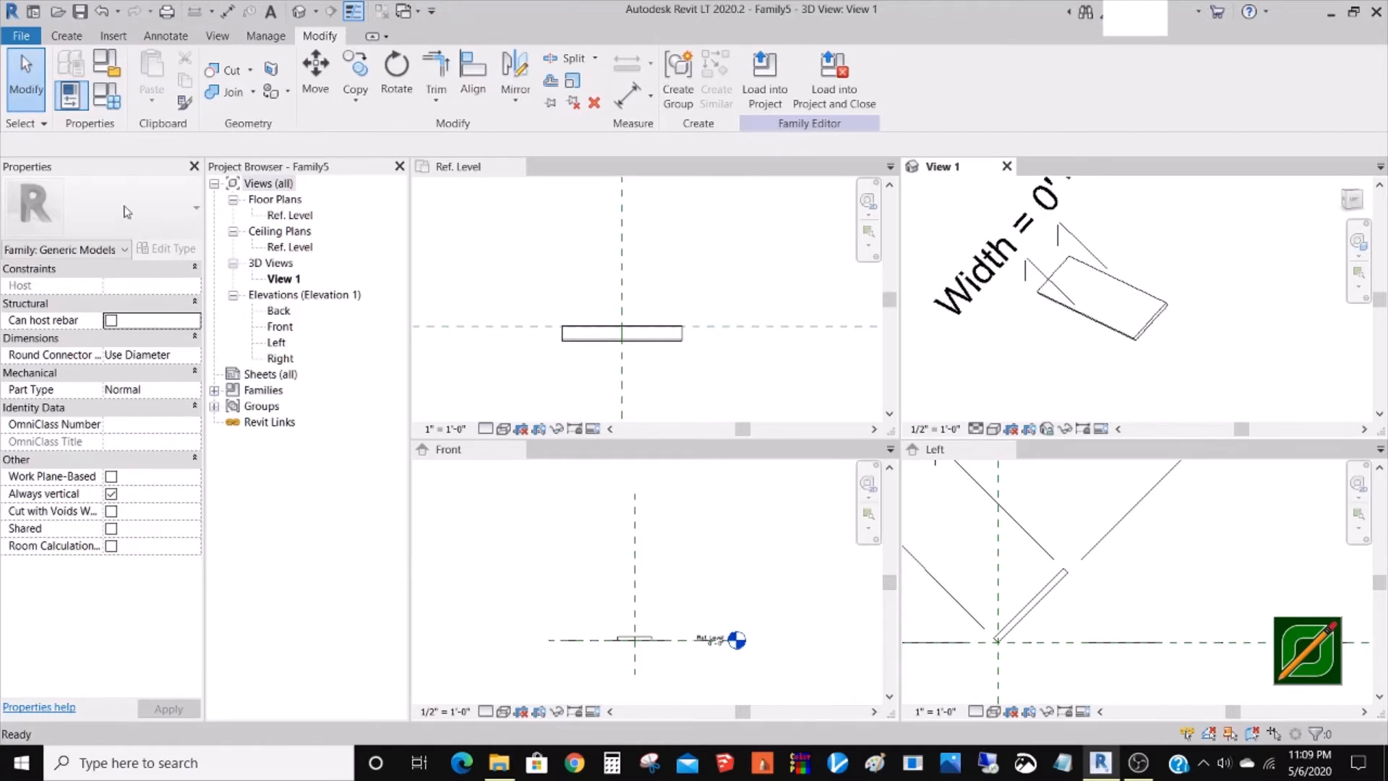
- Flex the Blade Angle parameter by applying 30° and 90°, and set it back to 45°
{"action": "left_click", "coordinate": [106, 102]}
{"action": "left_click", "coordinate": [273, 232]}
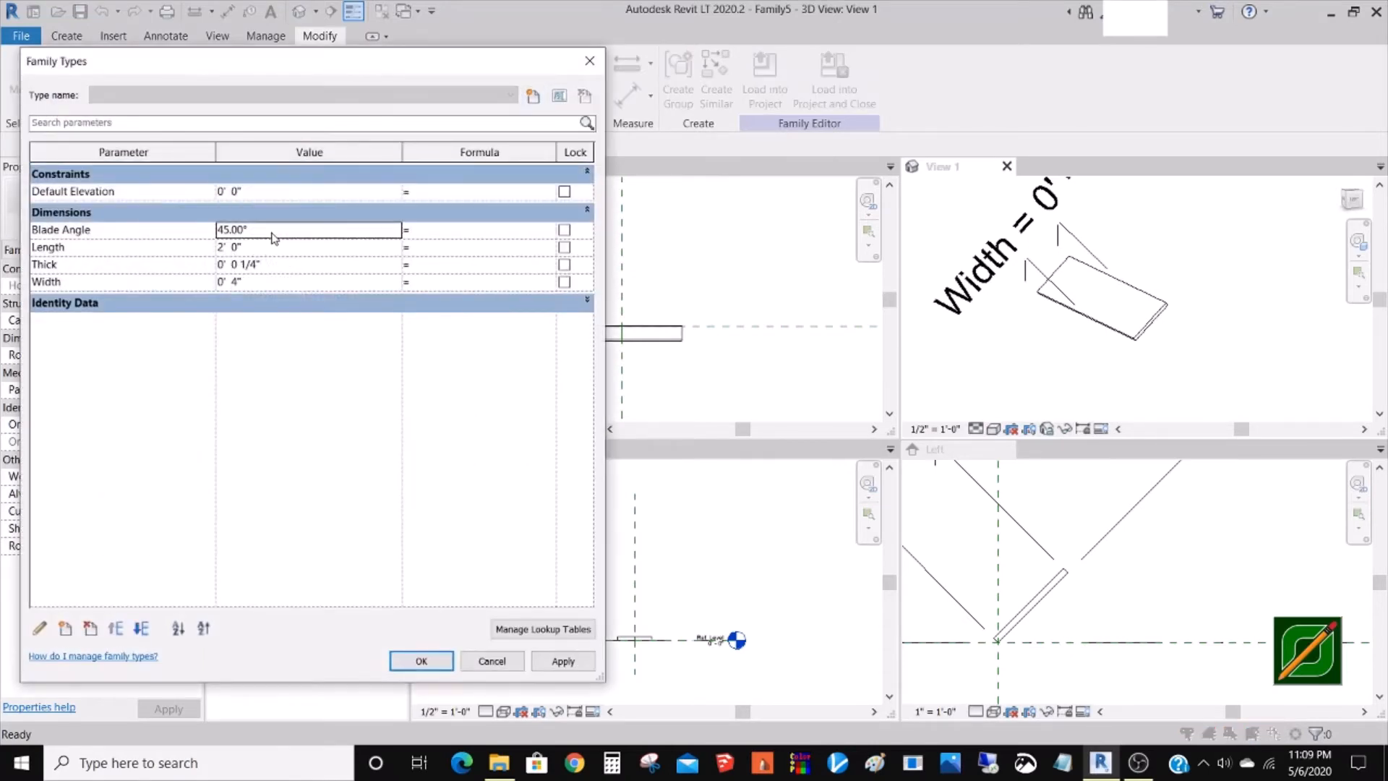
{"action": "type", "text": "30"}
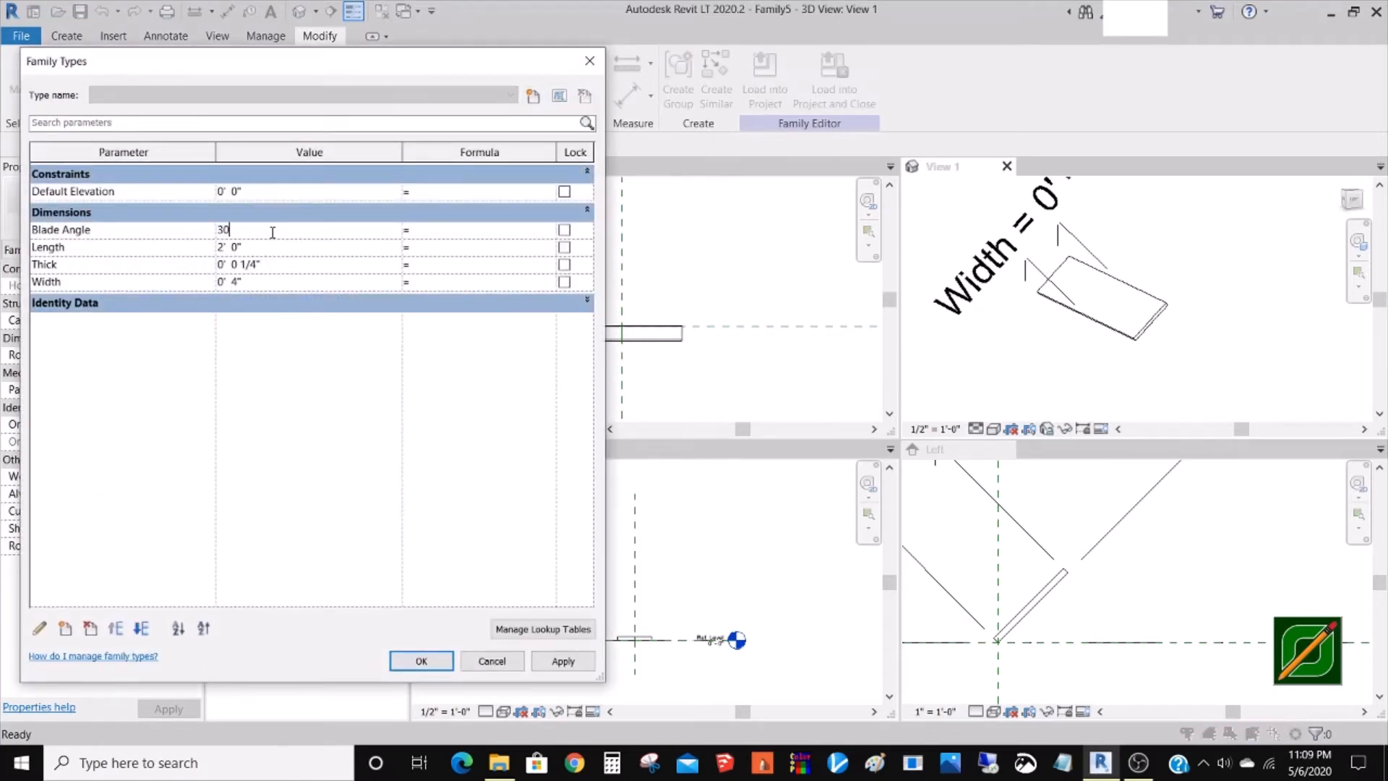
{"action": "left_click", "coordinate": [571, 661]}
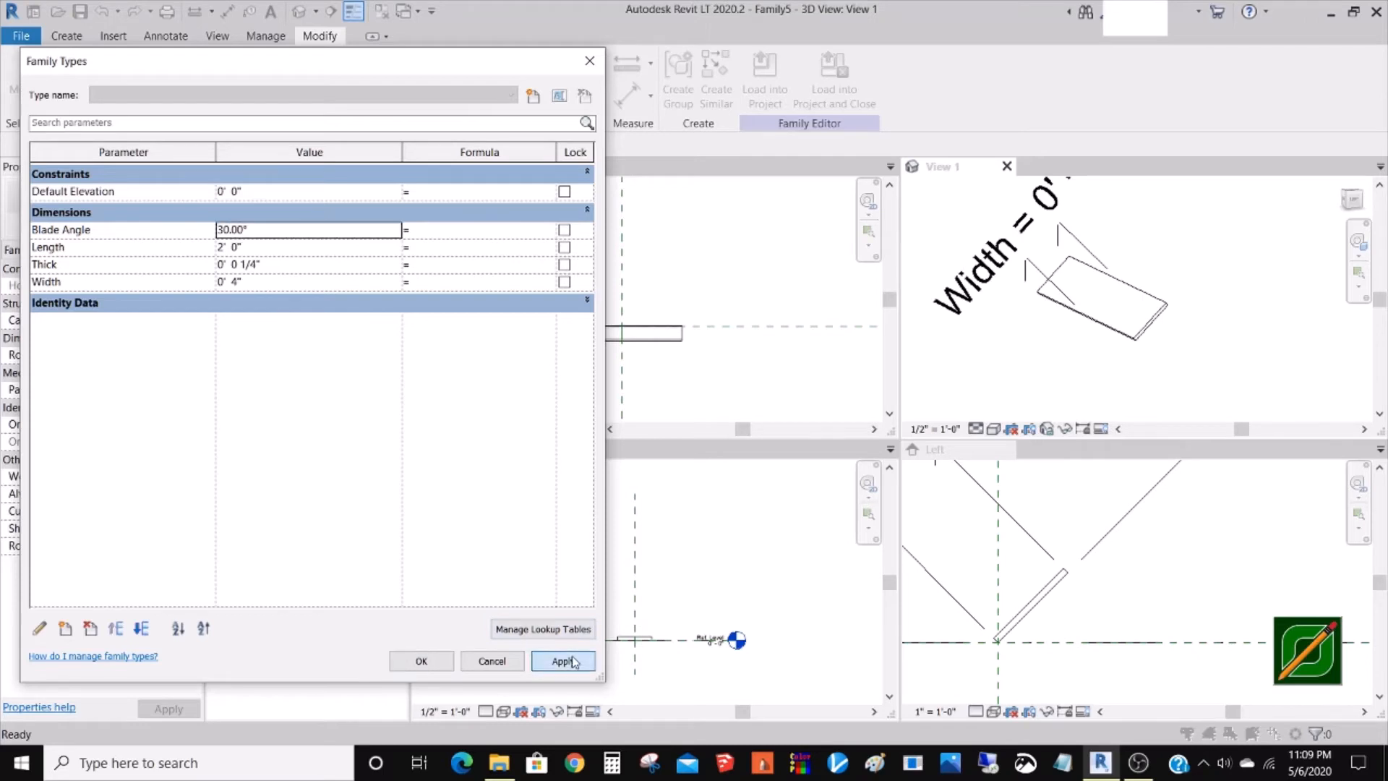
{"action": "left_click", "coordinate": [284, 230]}
{"action": "type", "text": "90"}
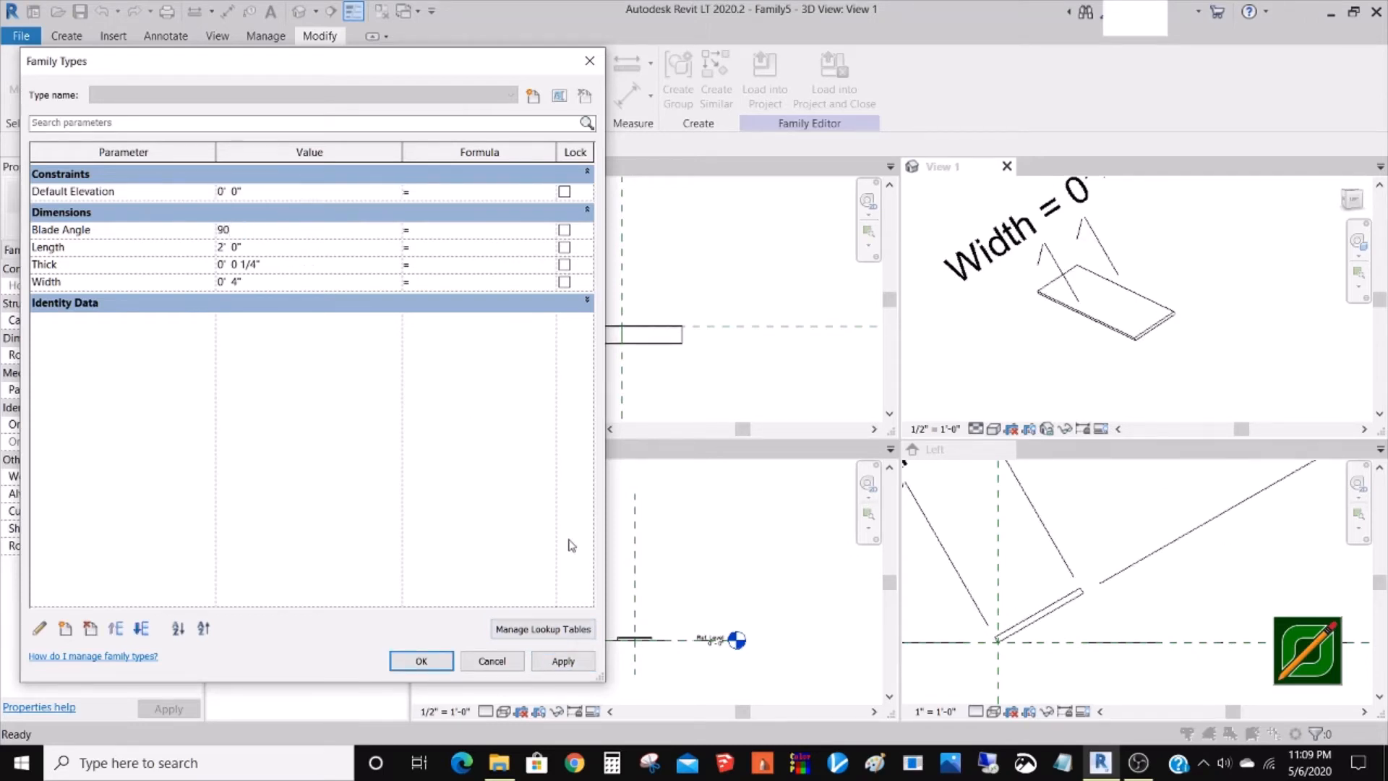
{"action": "left_click", "coordinate": [560, 663]}
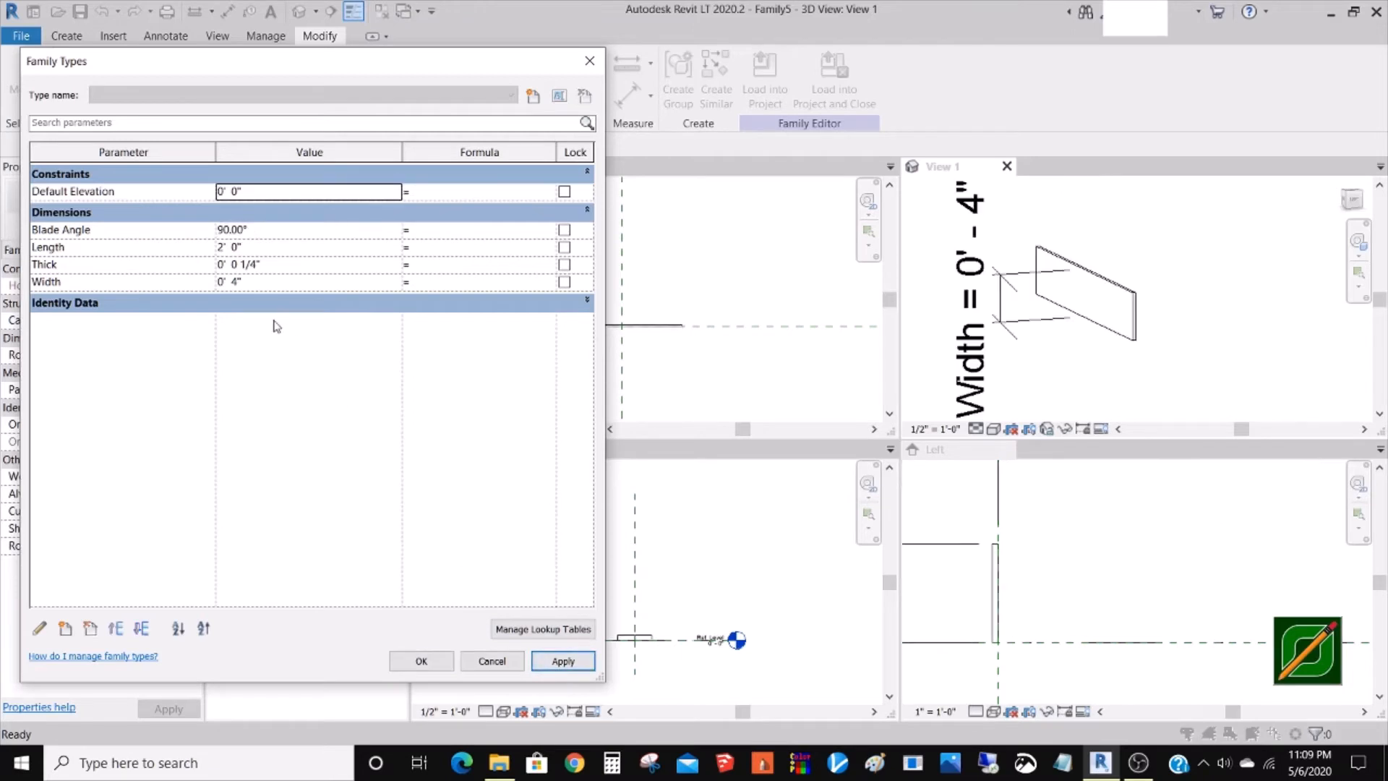
{"action": "left_click", "coordinate": [275, 232]}
{"action": "type", "text": "45"}
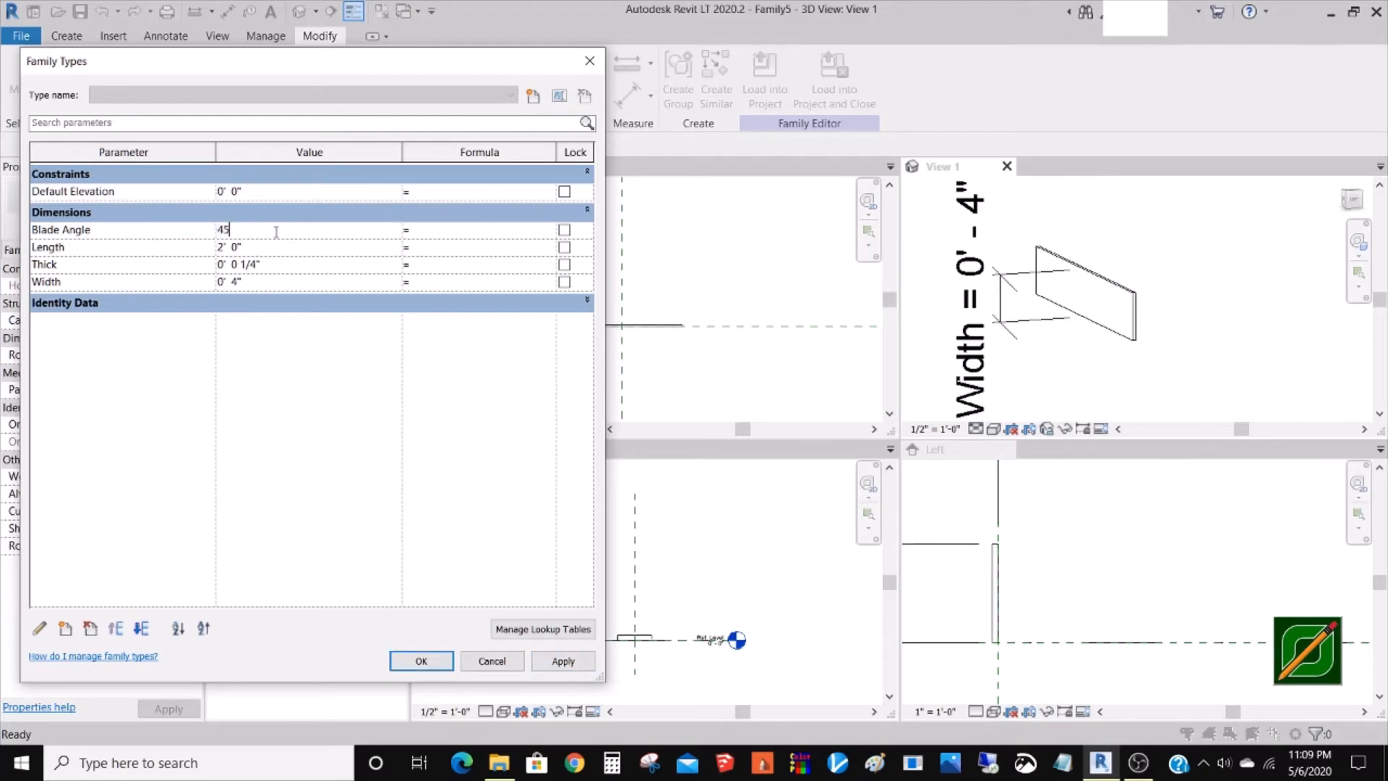
{"action": "left_click", "coordinate": [562, 660]}
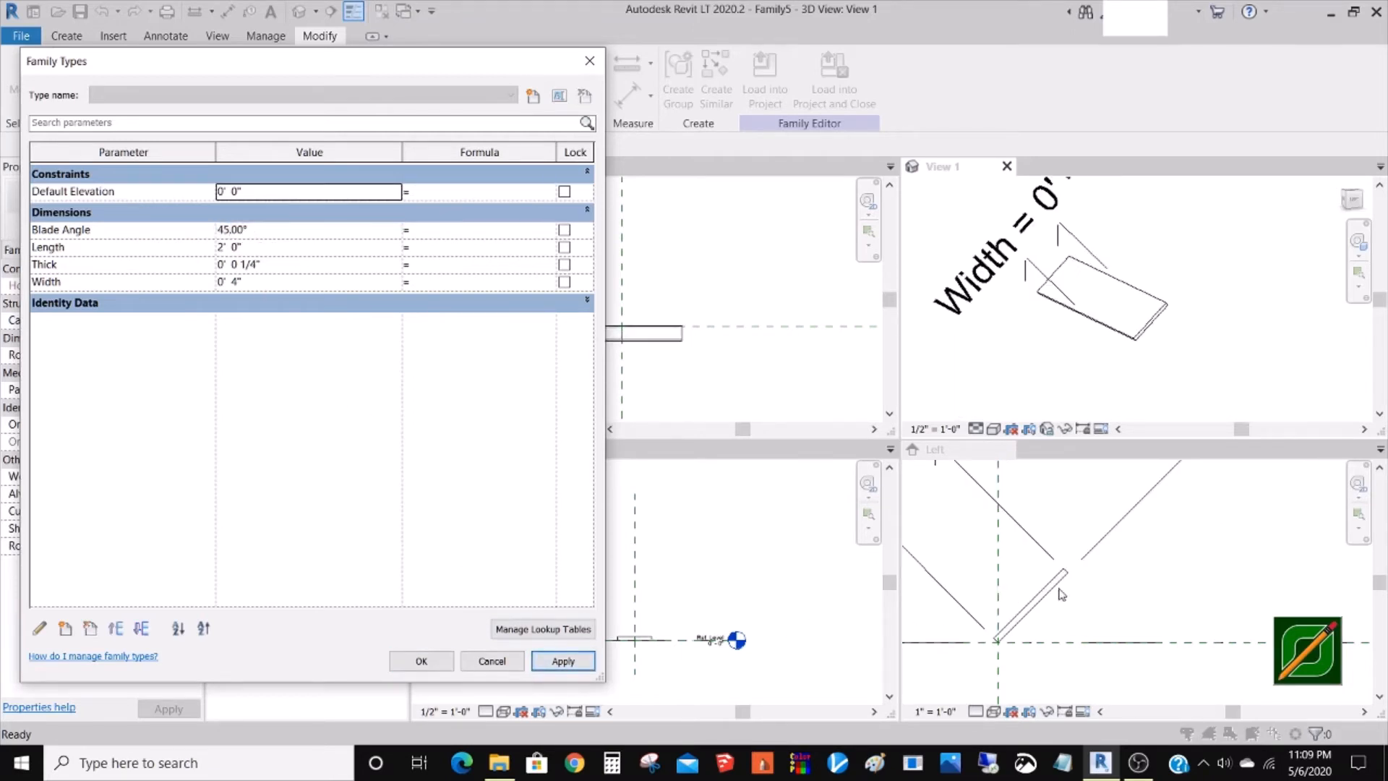
{"action": "left_click", "coordinate": [419, 660]}
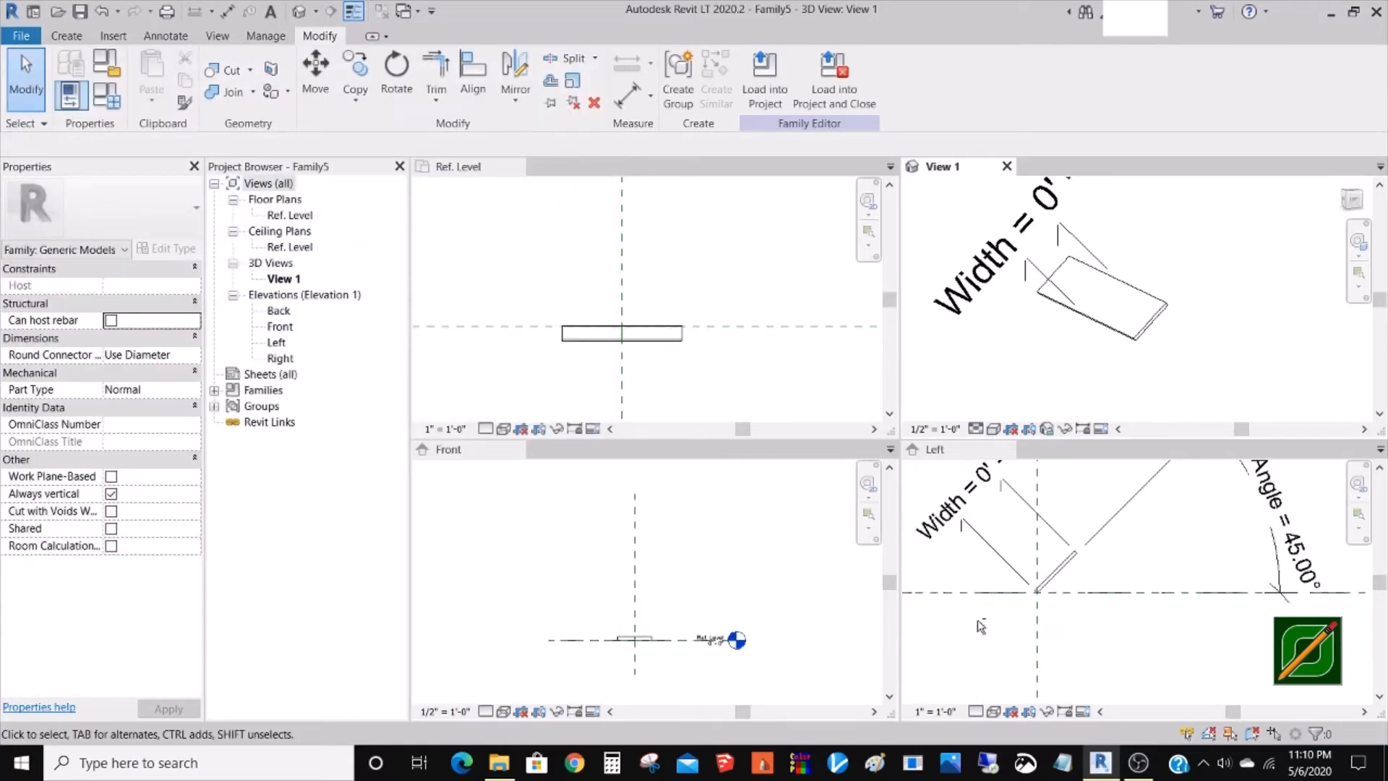
- Examine the tilted blade in the Left elevation and the 3D view
{"action": "left_click", "coordinate": [977, 619]}
{"action": "scroll", "coordinate": [996, 610], "scroll_direction": "down", "scroll_amount": 2}
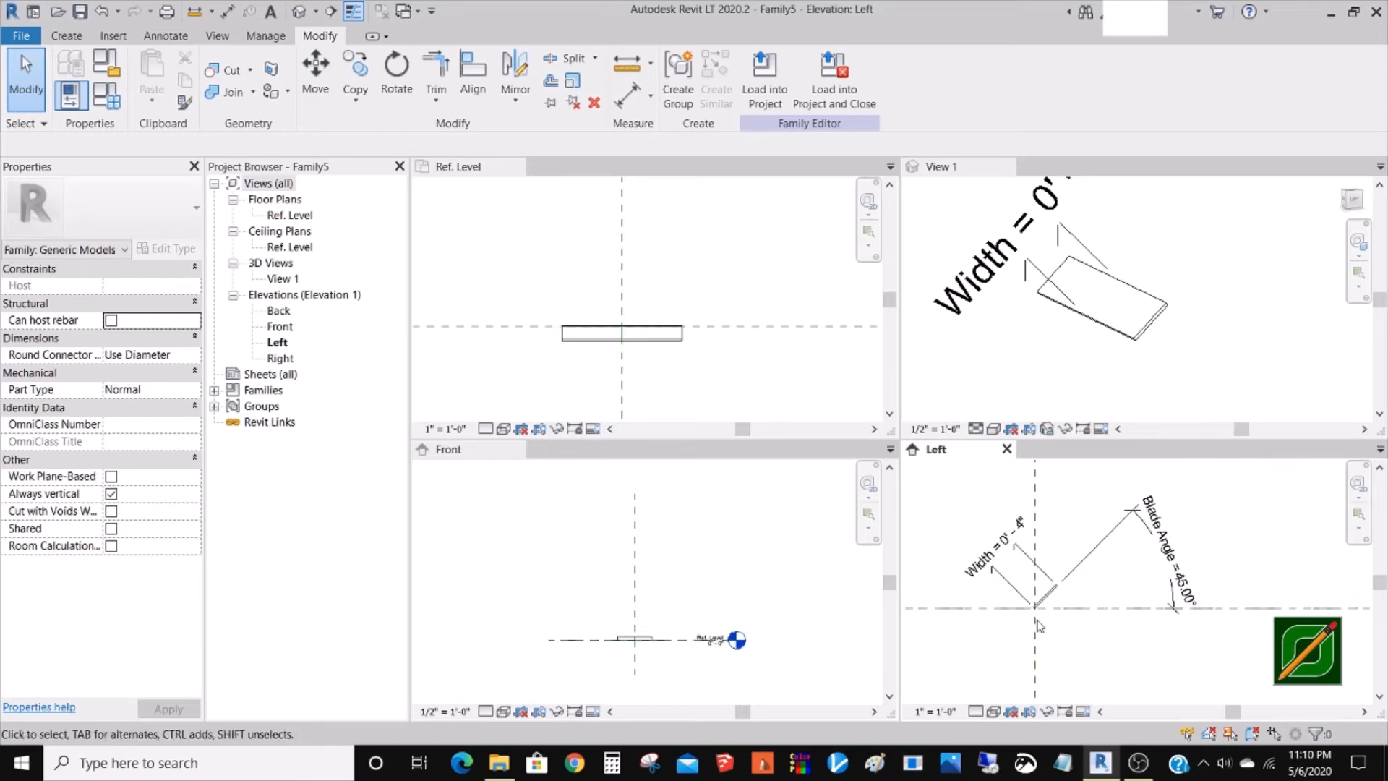
{"action": "scroll", "coordinate": [1048, 611], "scroll_direction": "up", "scroll_amount": 2}
{"action": "scroll", "coordinate": [1056, 606], "scroll_direction": "down", "scroll_amount": 1}
{"action": "scroll", "coordinate": [1052, 602], "scroll_direction": "up", "scroll_amount": 2}
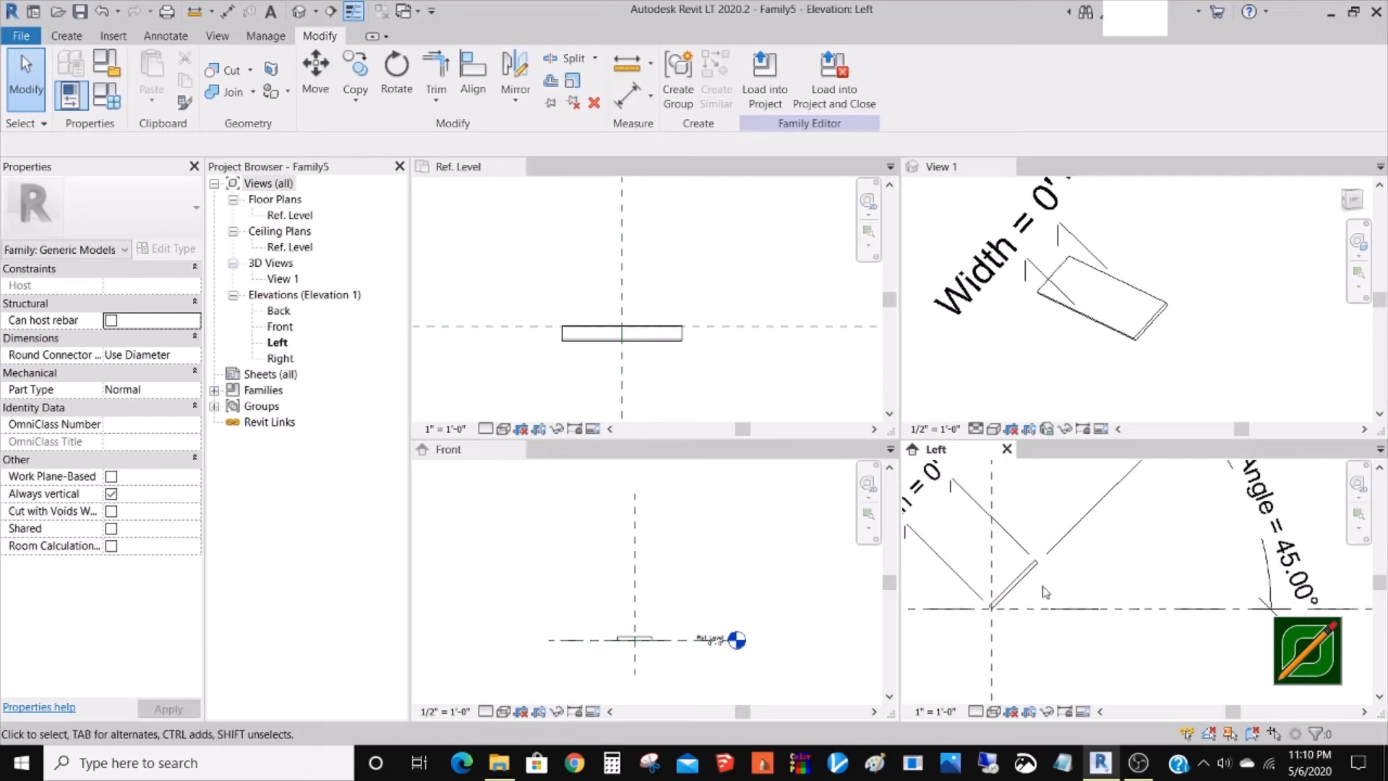
{"action": "left_click", "coordinate": [1025, 364]}
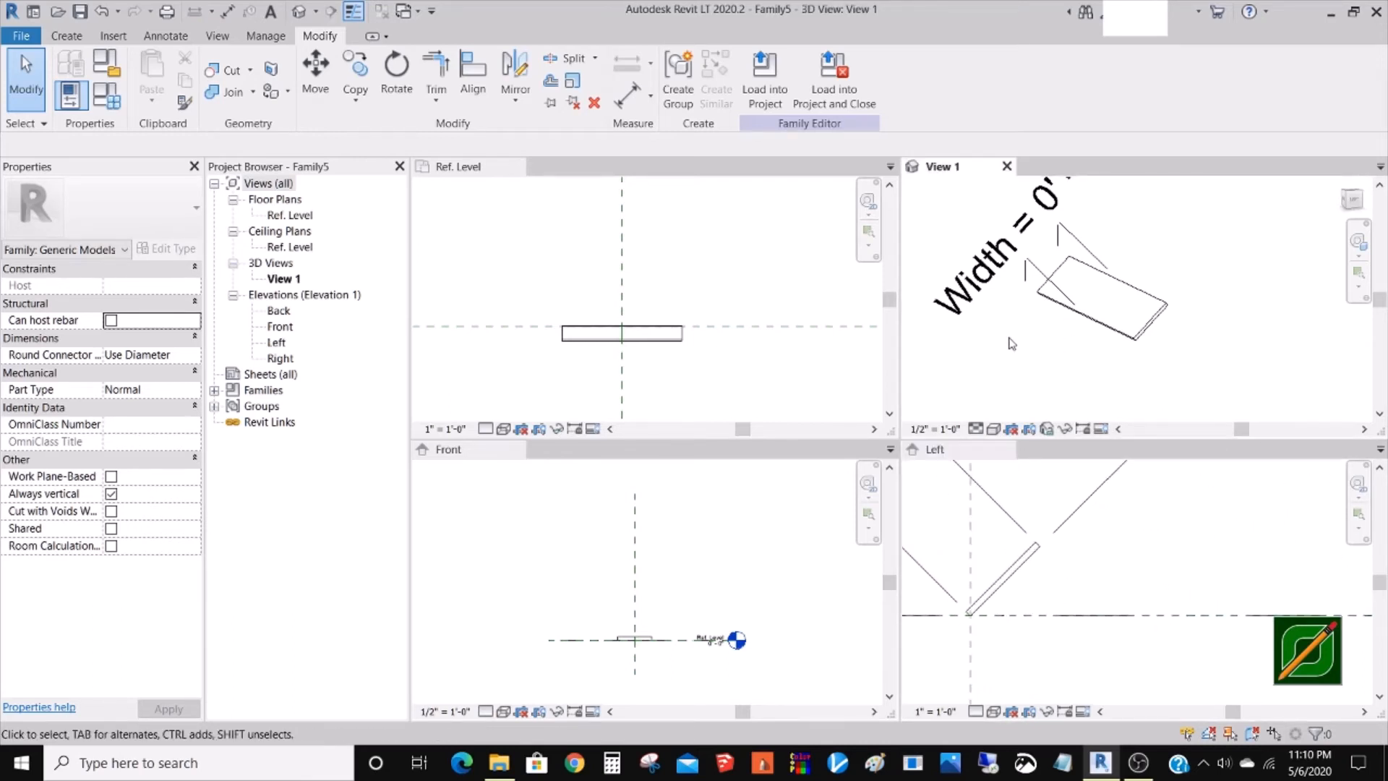
{"action": "scroll", "coordinate": [1030, 365], "scroll_direction": "down", "scroll_amount": 3}
{"action": "scroll", "coordinate": [1107, 324], "scroll_direction": "up", "scroll_amount": 1}
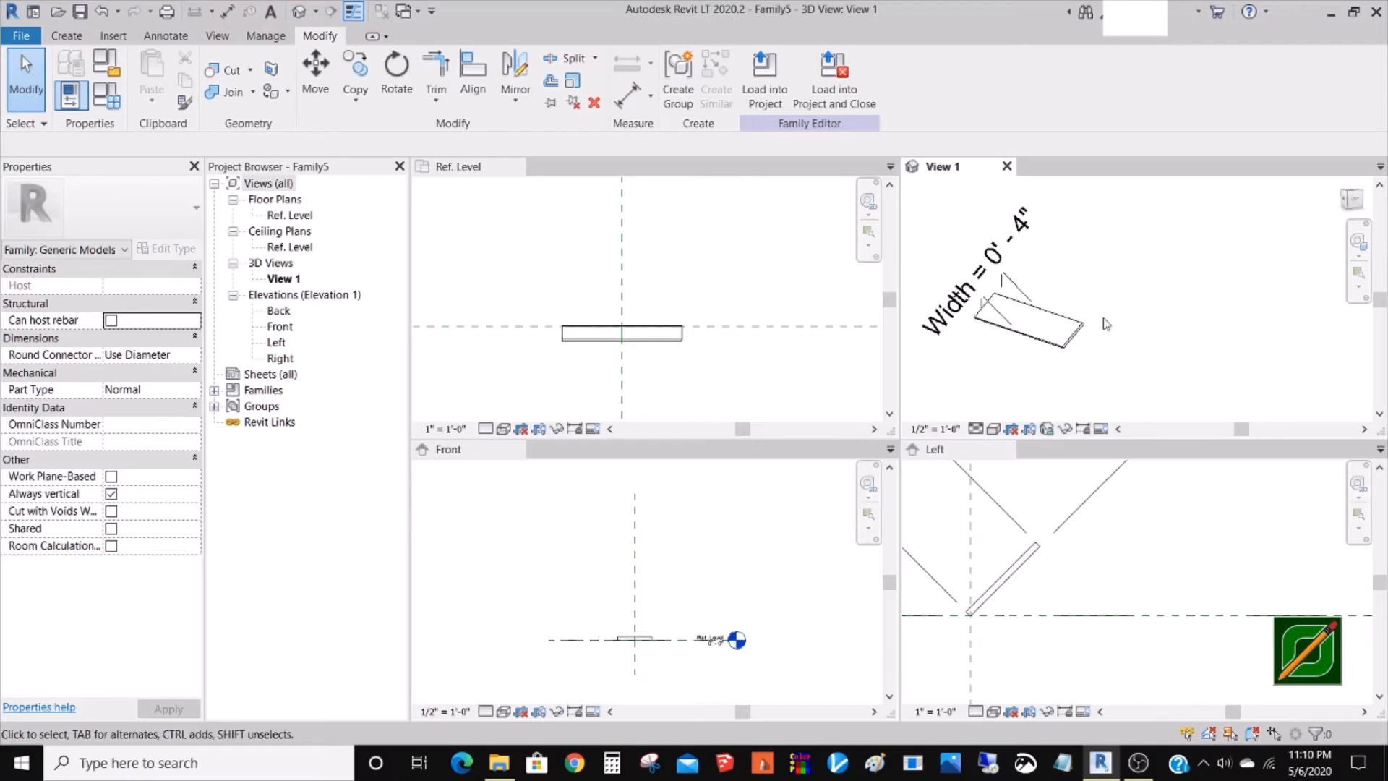
- Associate the blade sweep's material with a new type-based family parameter named Blade Material, grouped under Materials and Finishes
{"action": "left_click", "coordinate": [1078, 344]}
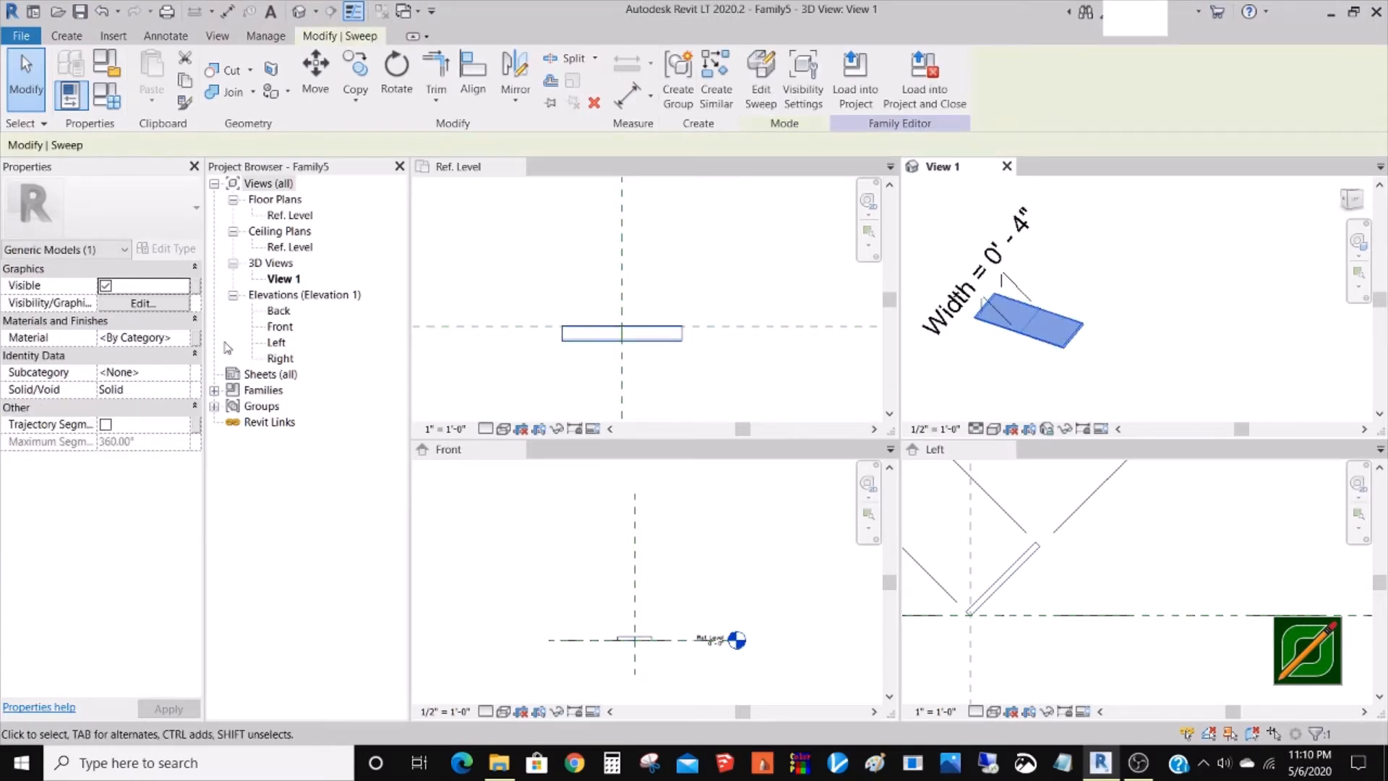
{"action": "left_click", "coordinate": [670, 356]}
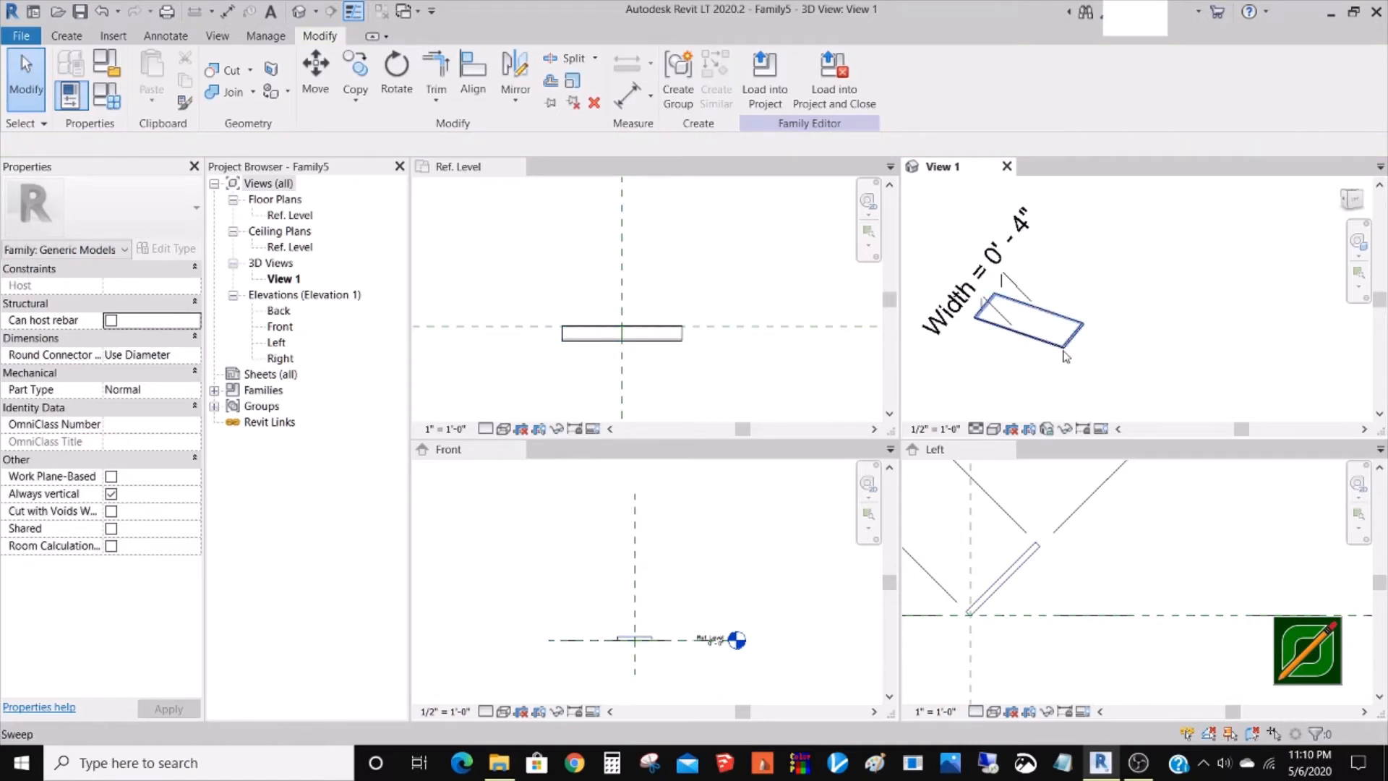
{"action": "left_click", "coordinate": [1065, 356]}
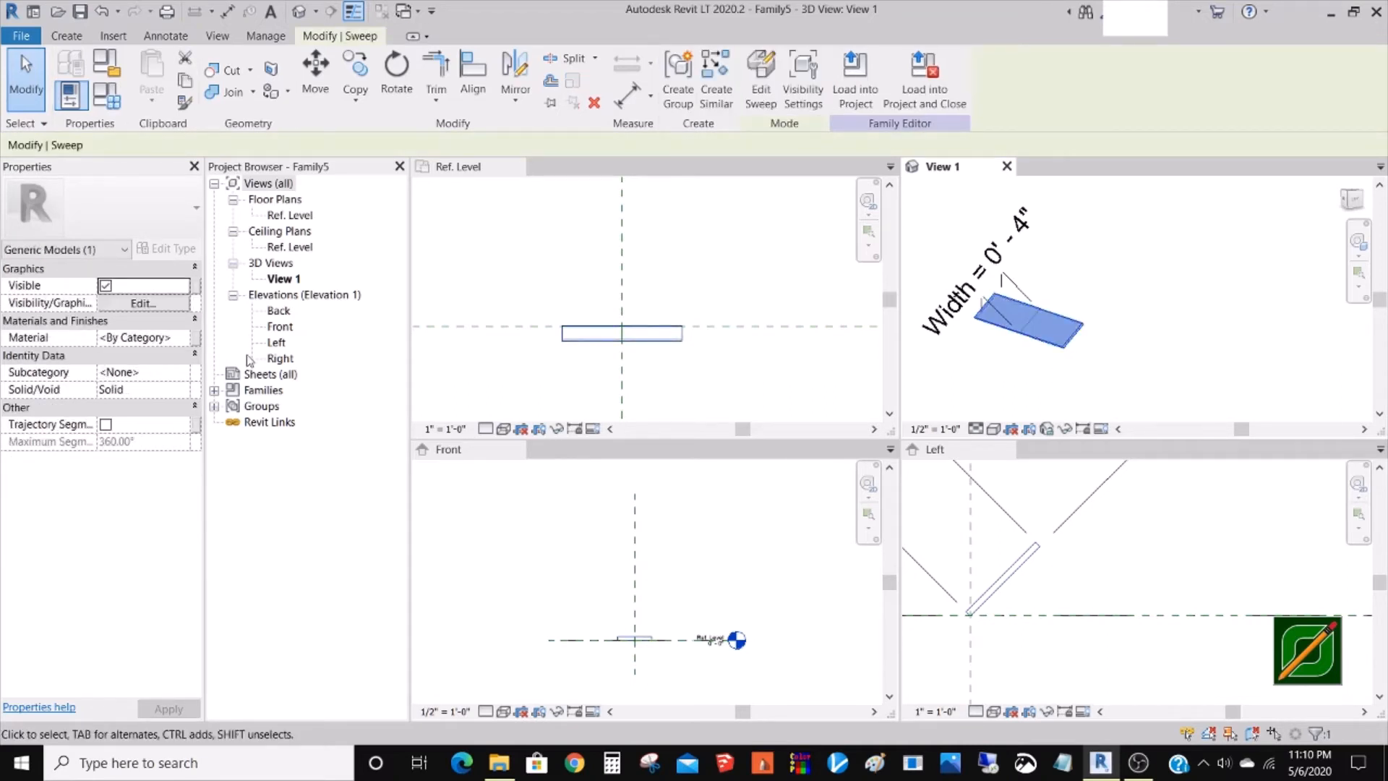
{"action": "left_click", "coordinate": [197, 338]}
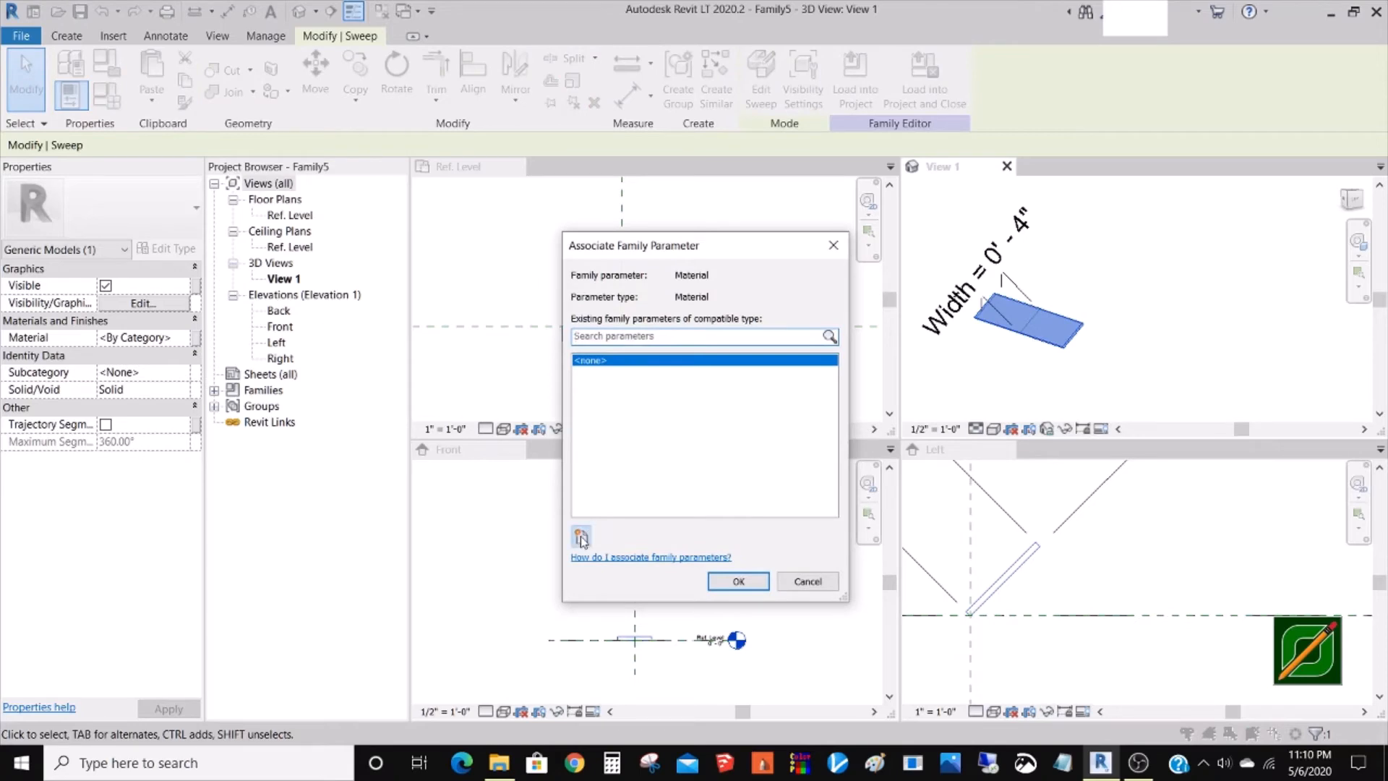
{"action": "left_click", "coordinate": [580, 535]}
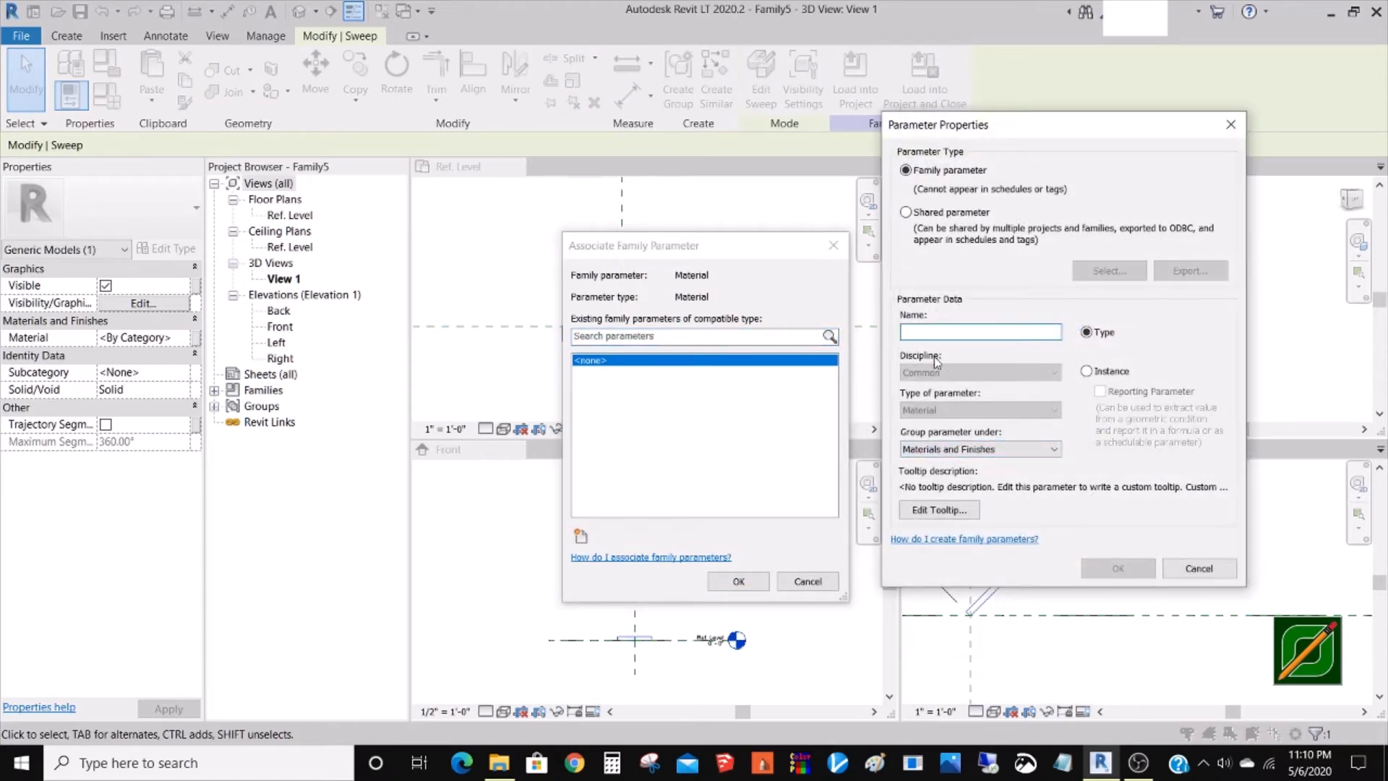
{"action": "type", "text": "8"}
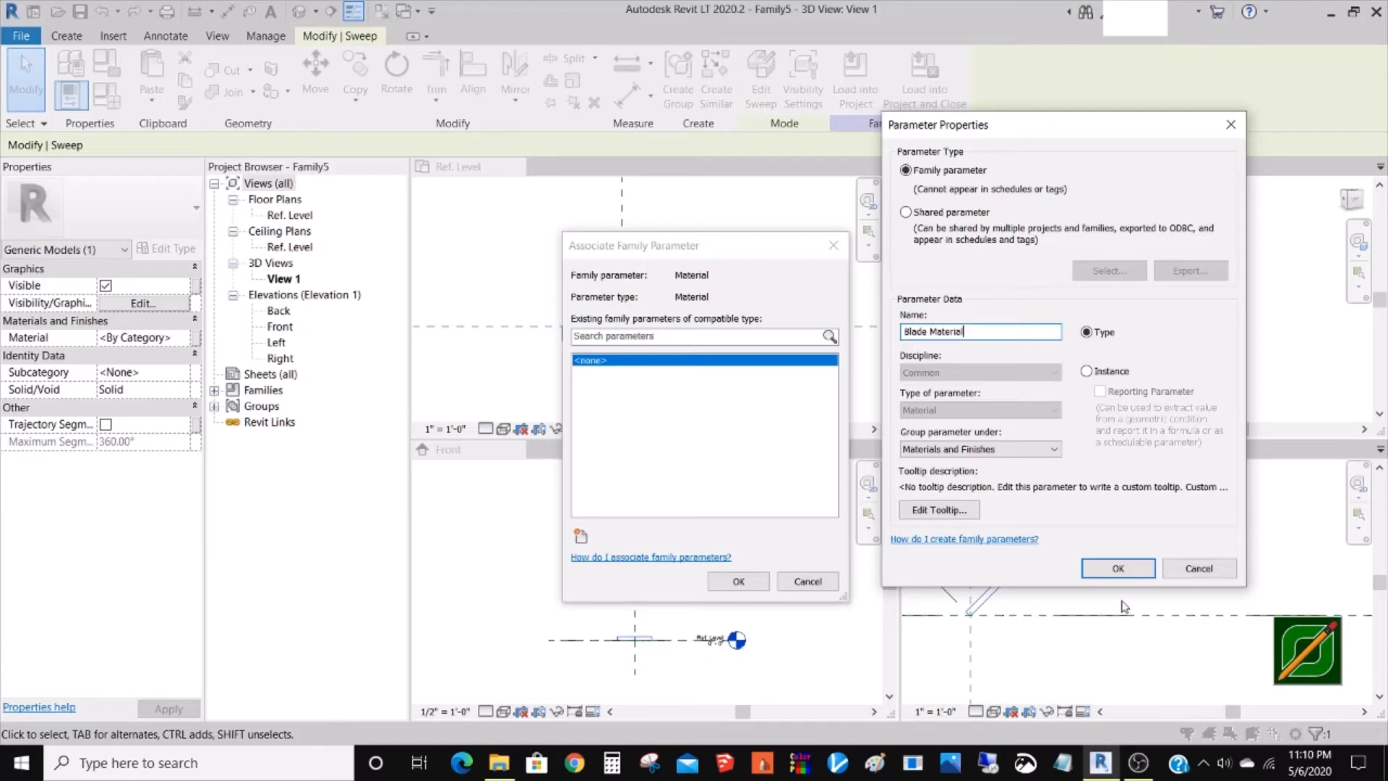
{"action": "left_click", "coordinate": [1112, 568]}
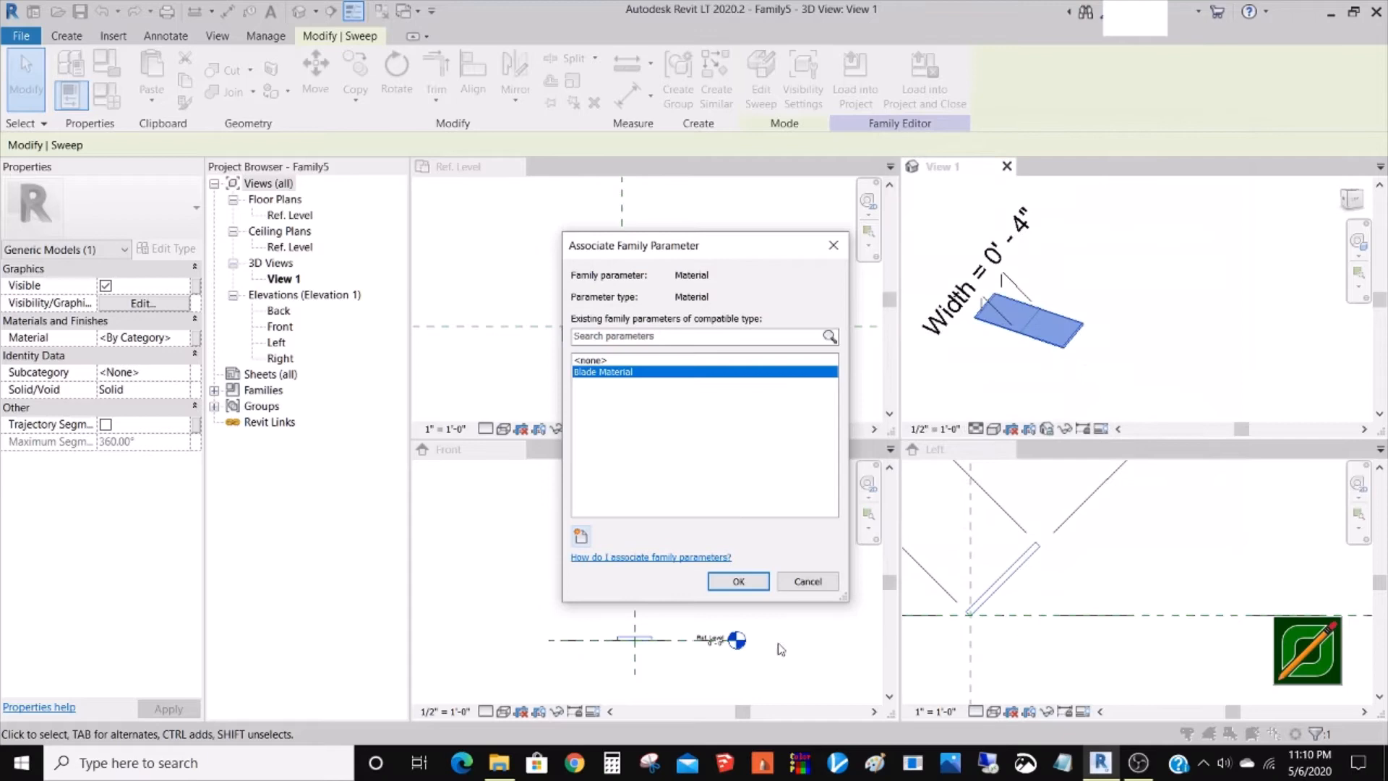
{"action": "left_click", "coordinate": [738, 581]}
{"action": "left_click", "coordinate": [1180, 359]}
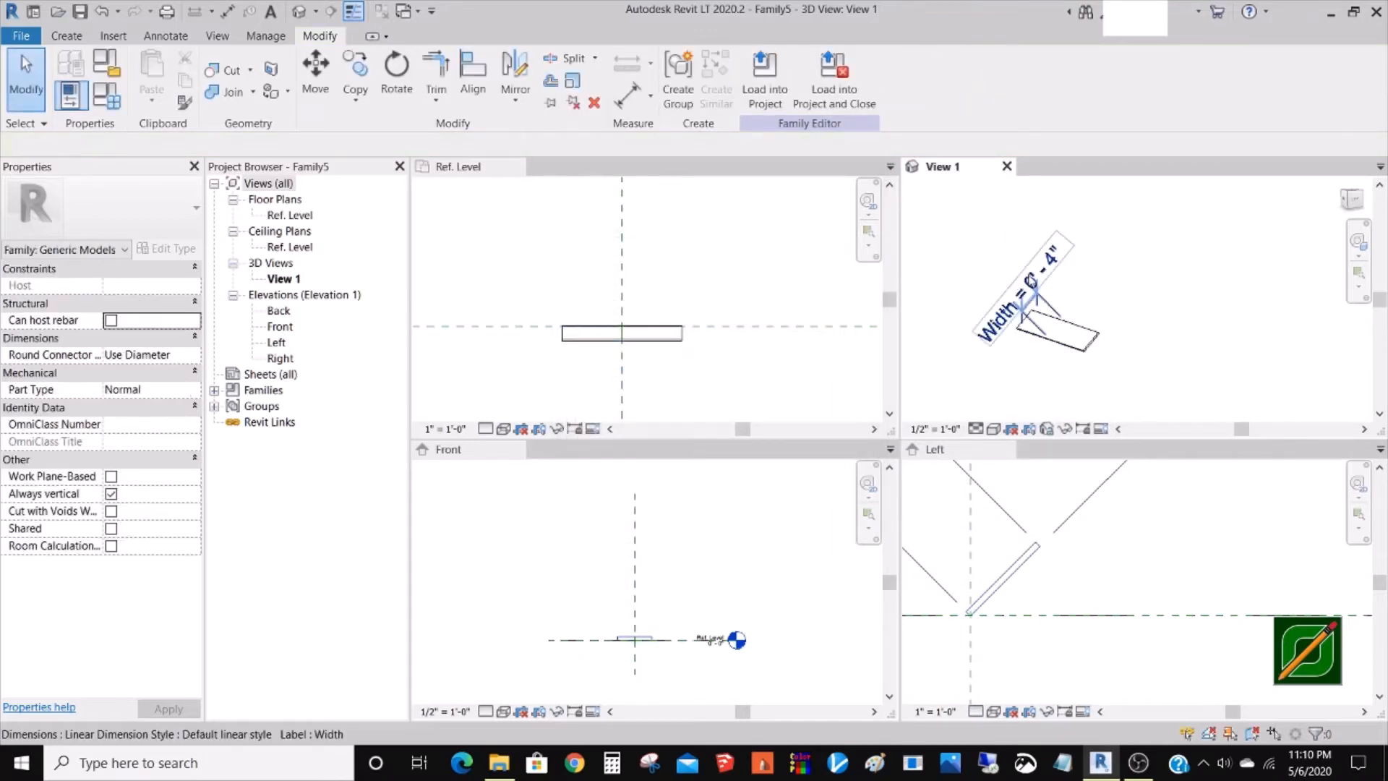
- Examine the tilted blade in the 3D view and the Front elevation
{"action": "scroll", "coordinate": [986, 271], "scroll_direction": "up", "scroll_amount": 4}
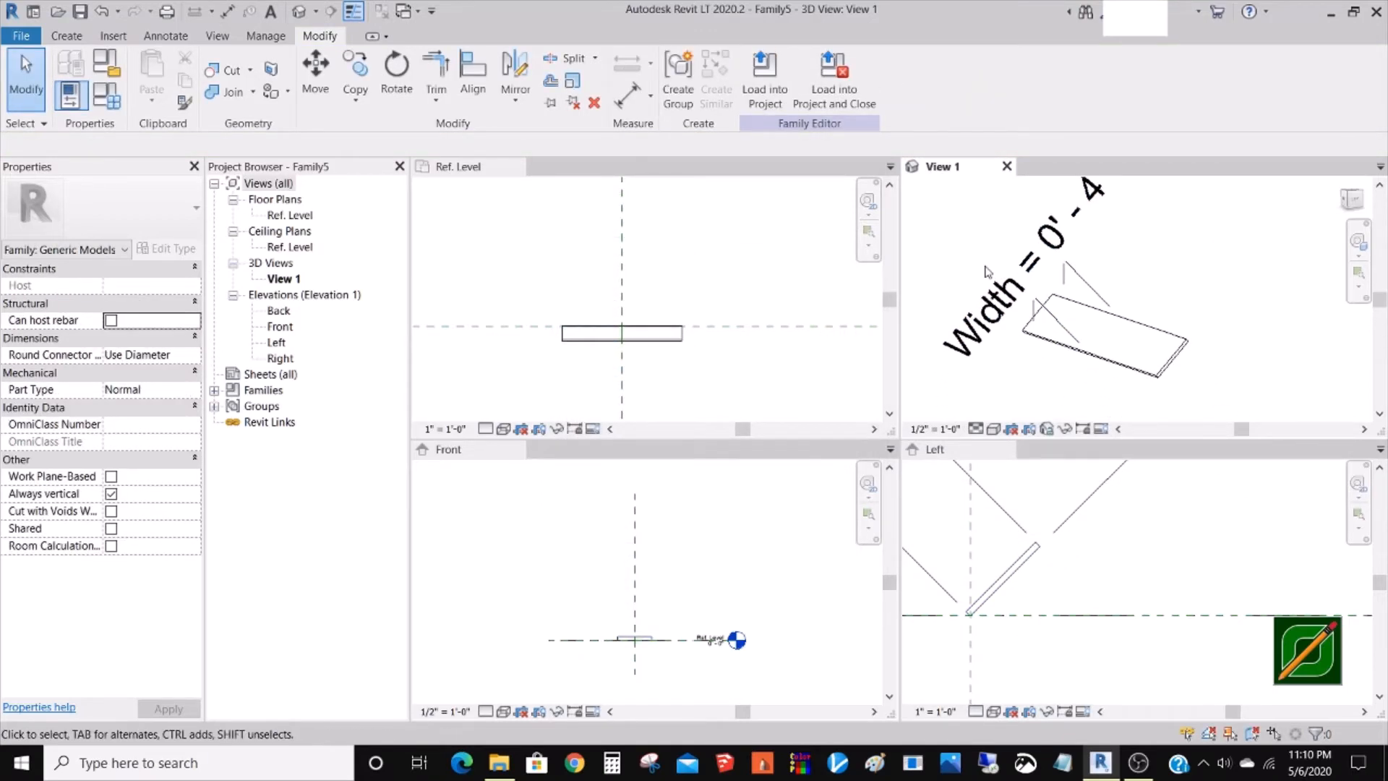
{"action": "left_click", "coordinate": [654, 601]}
{"action": "scroll", "coordinate": [635, 583], "scroll_direction": "down", "scroll_amount": 1}
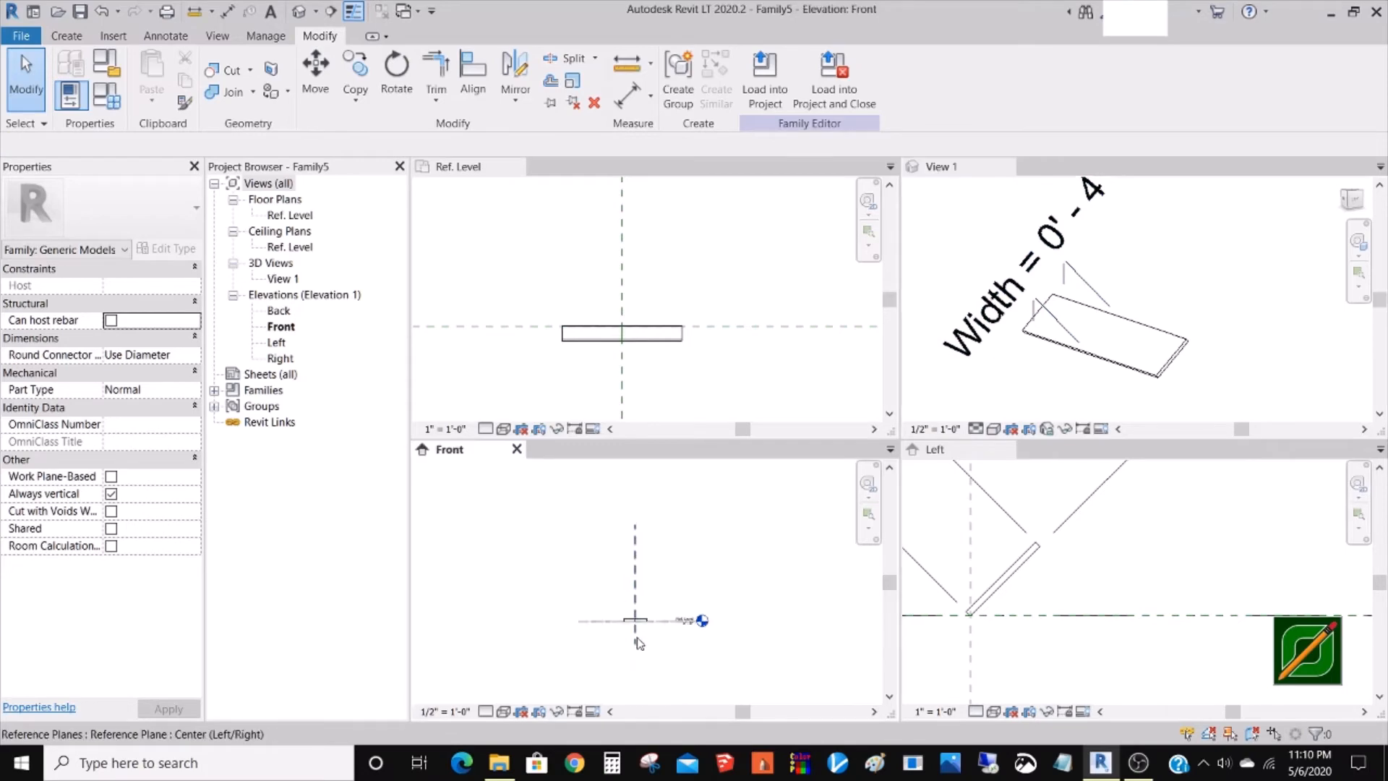
{"action": "scroll", "coordinate": [637, 643], "scroll_direction": "up", "scroll_amount": 4}
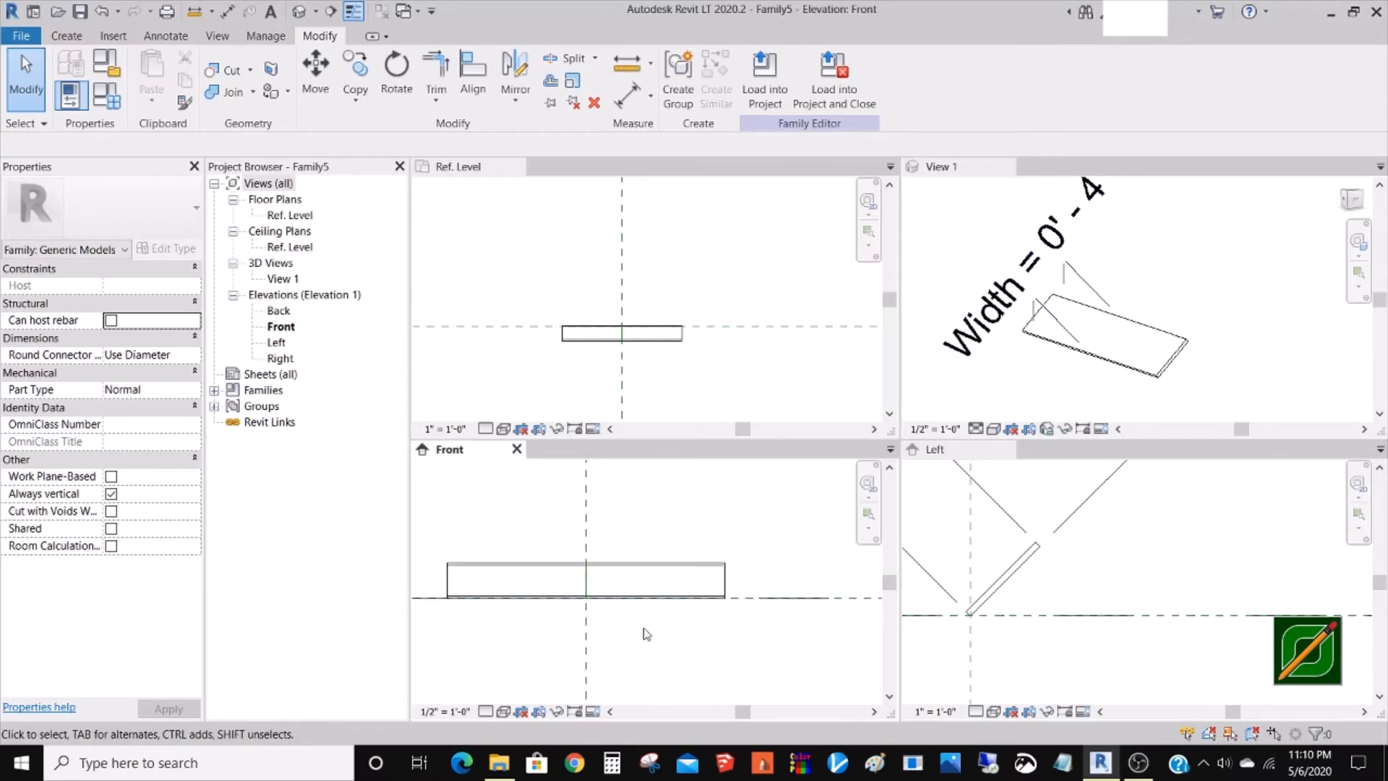
{"action": "middle_click_drag", "start_coordinate": [647, 634], "coordinate": [660, 641]}
{"action": "left_click", "coordinate": [1035, 302]}
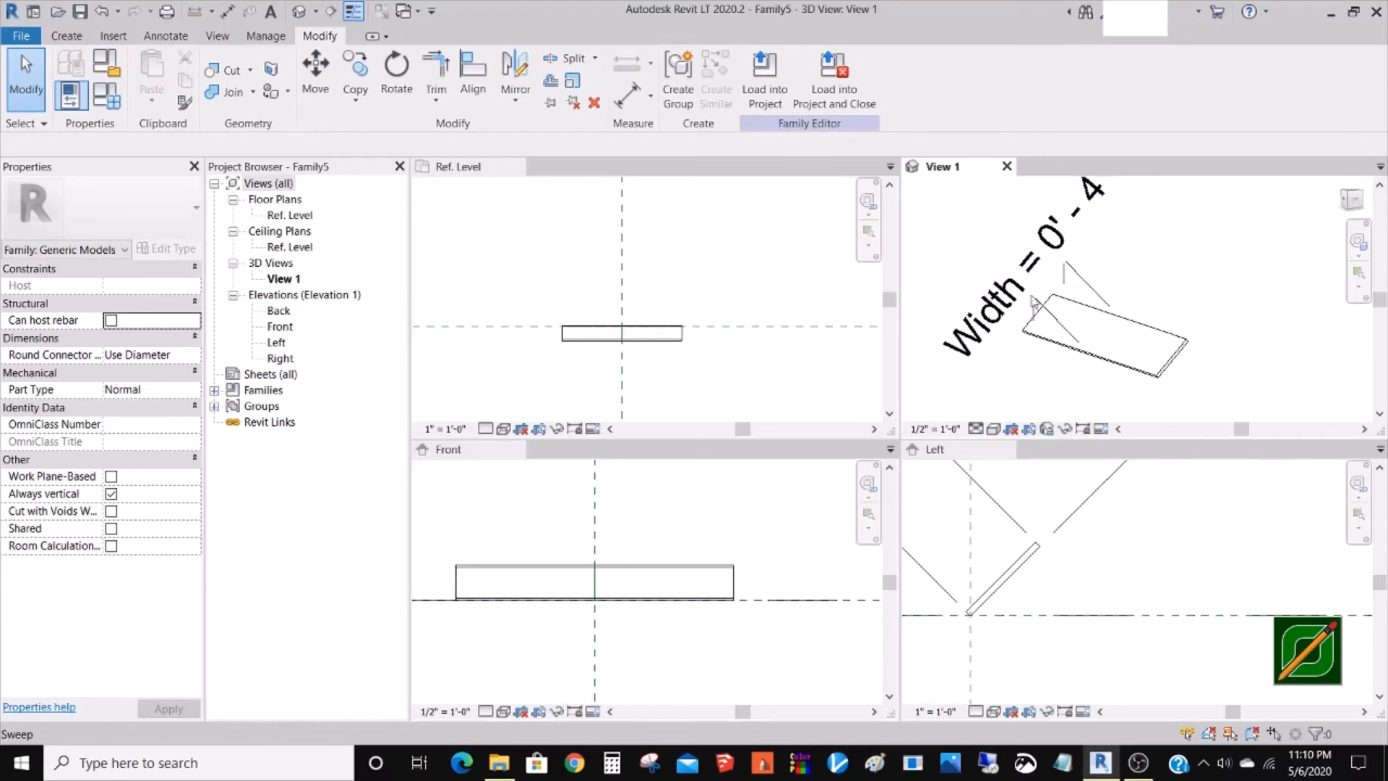
{"action": "scroll", "coordinate": [1032, 302], "scroll_direction": "down", "scroll_amount": 3}
{"action": "scroll", "coordinate": [1120, 373], "scroll_direction": "up", "scroll_amount": 2}
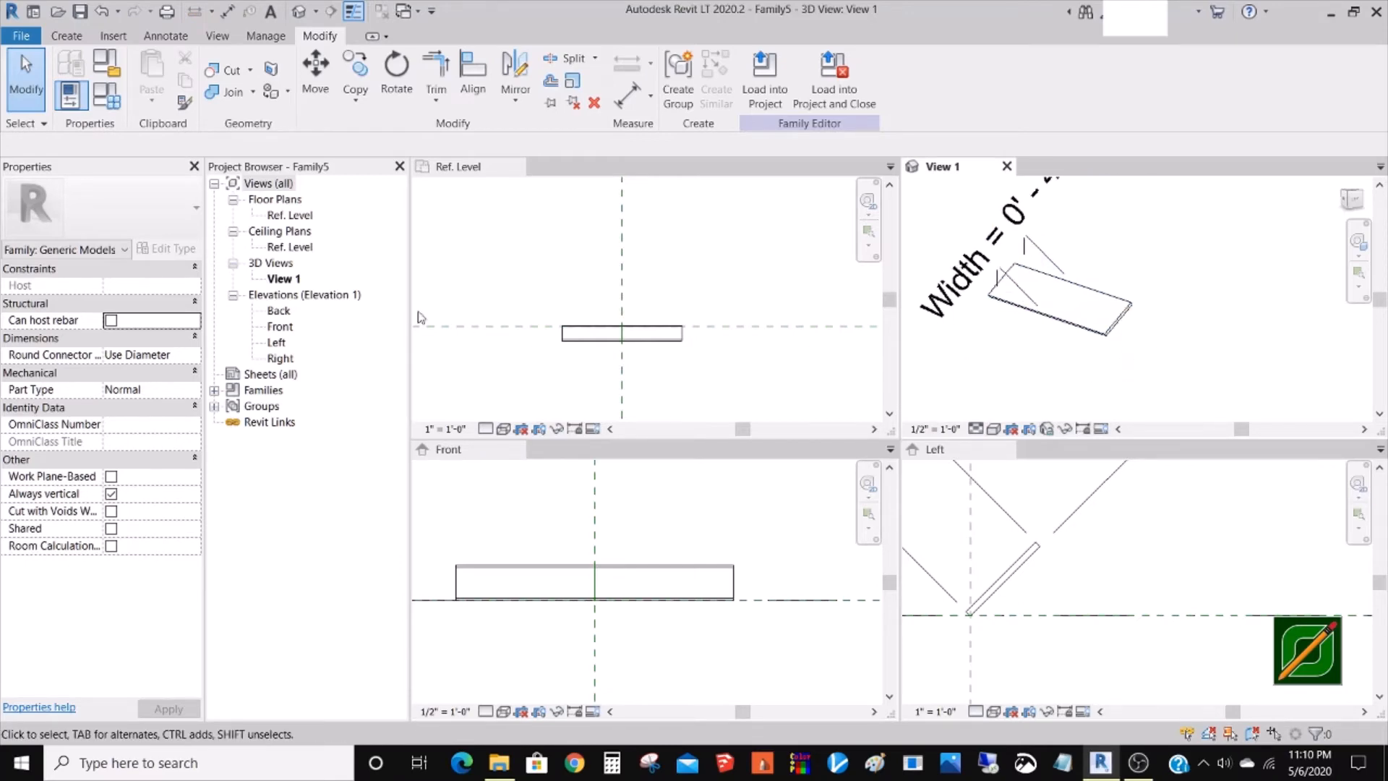
- Set the Blade Material parameter to Glass with shading color RGB 0-128-255, and display the blade shaded in the 3D view
{"action": "left_click", "coordinate": [106, 94]}
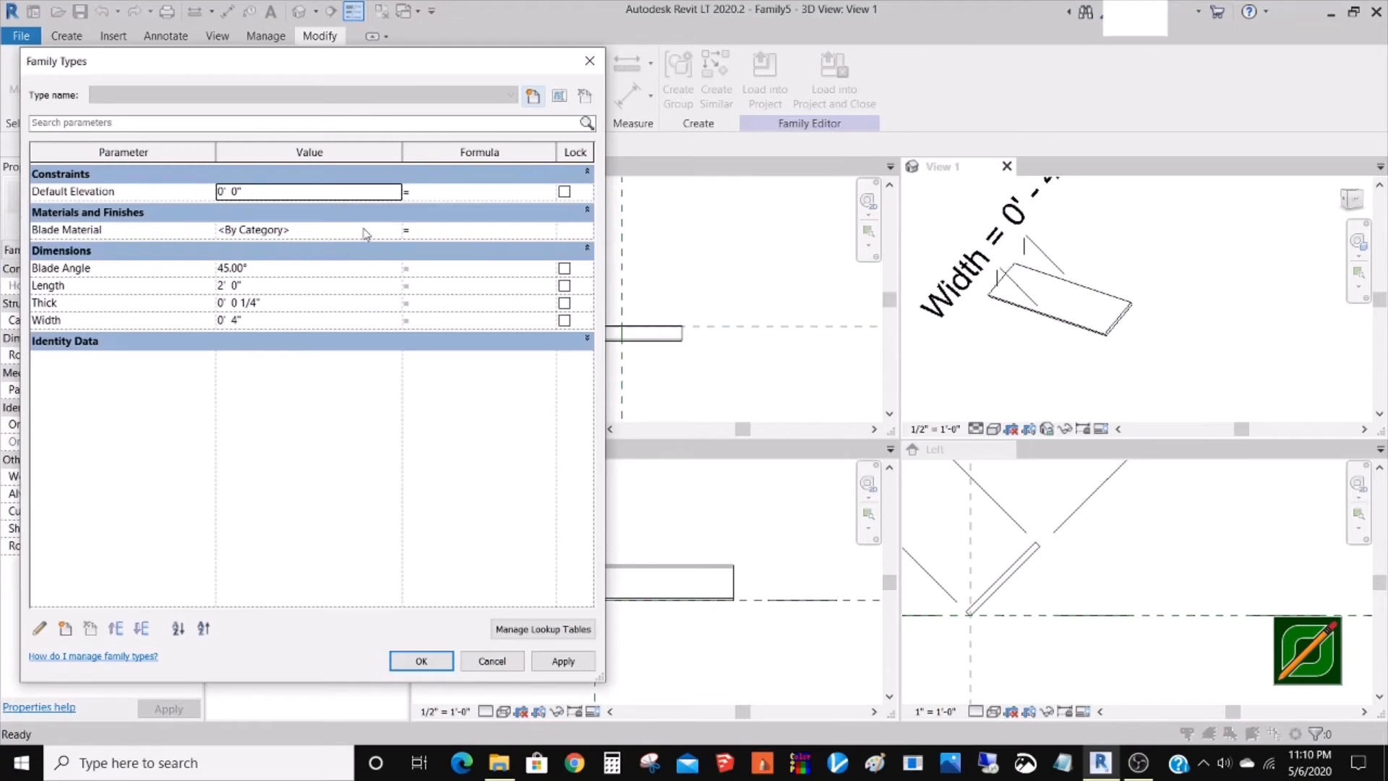
{"action": "left_click", "coordinate": [365, 232]}
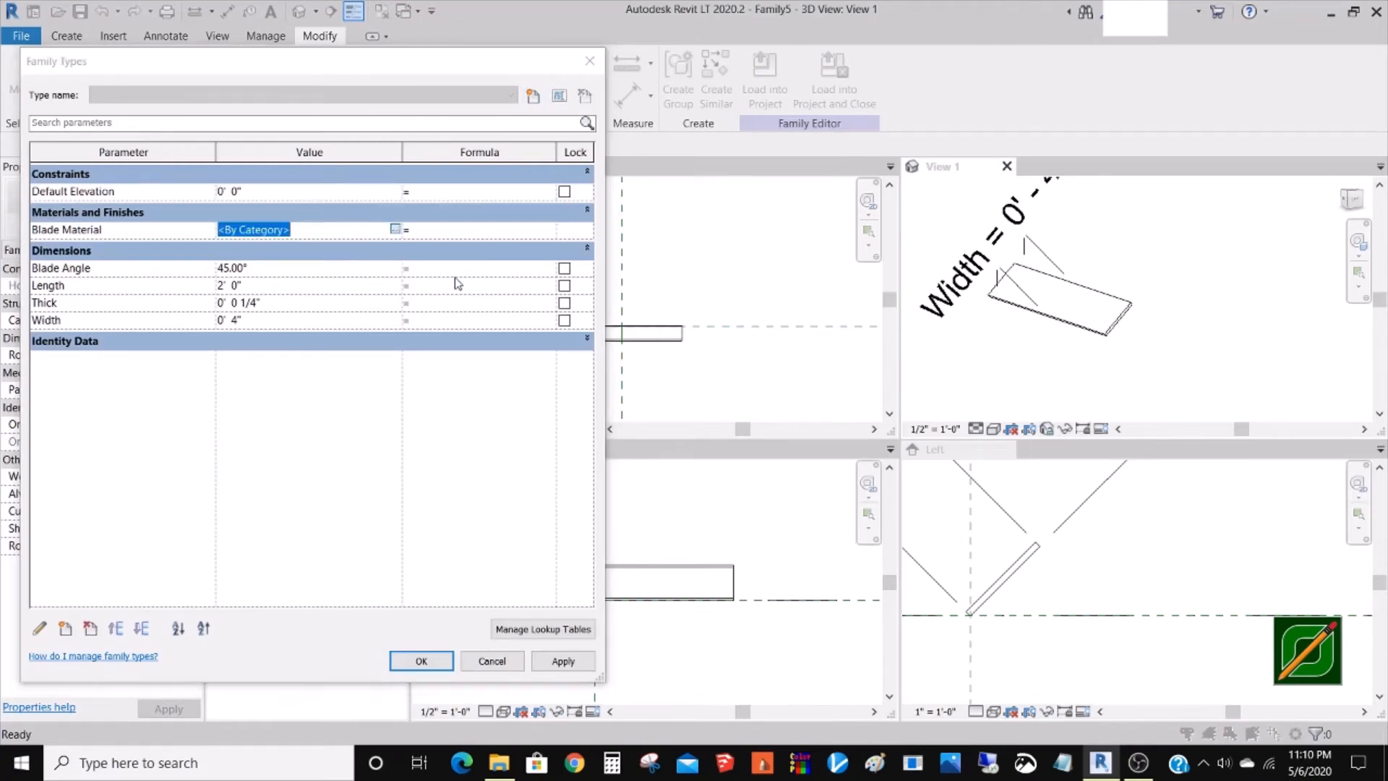
{"action": "left_click", "coordinate": [394, 228]}
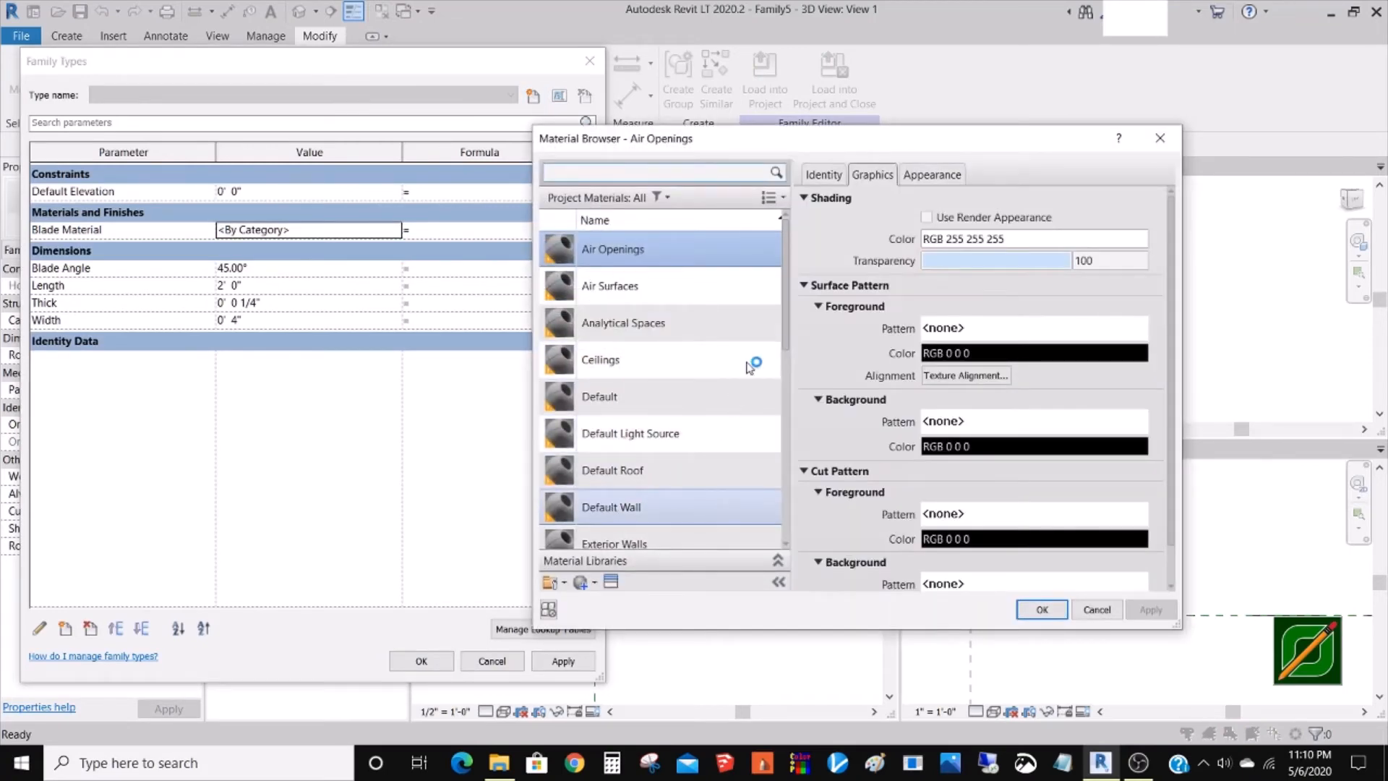
{"action": "left_click_drag", "start_coordinate": [787, 349], "coordinate": [789, 387]}
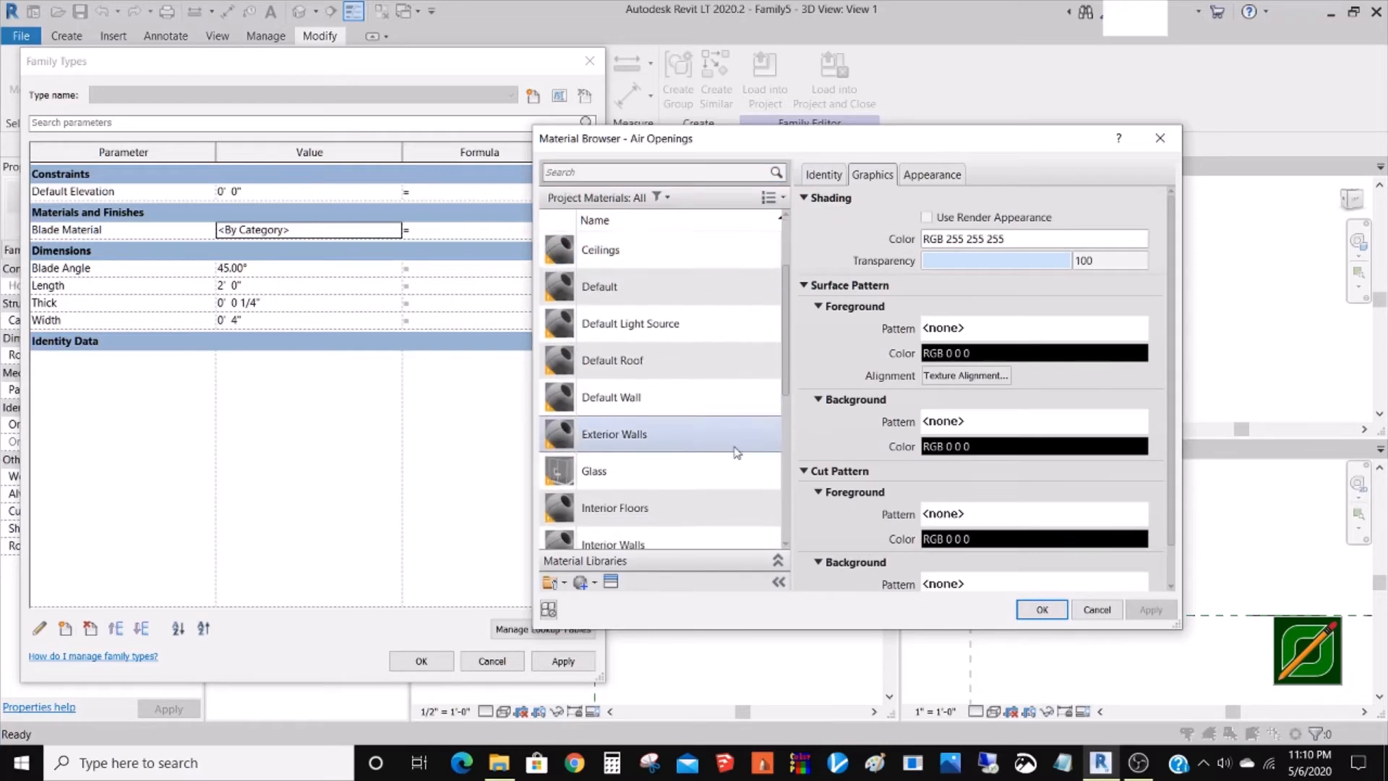
{"action": "left_click", "coordinate": [687, 474]}
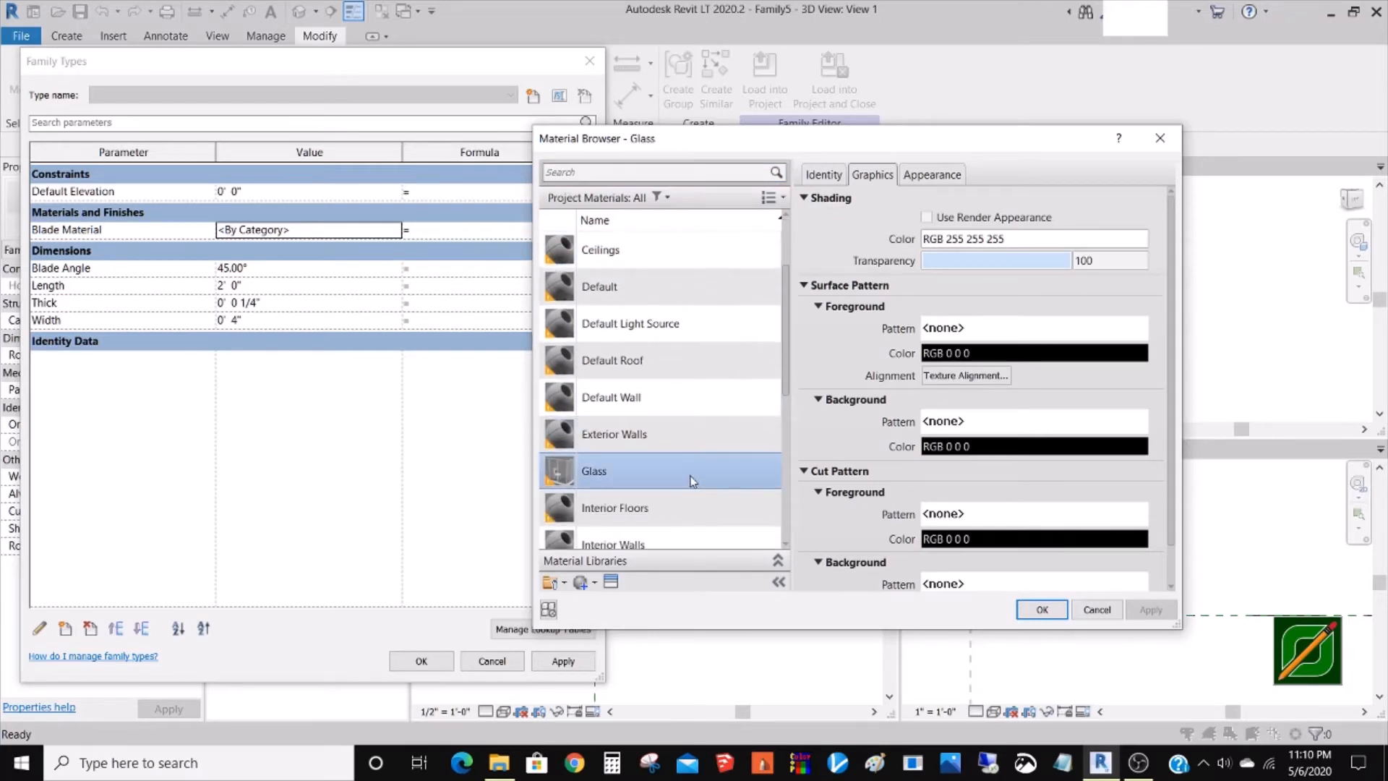
{"action": "left_click", "coordinate": [1062, 242]}
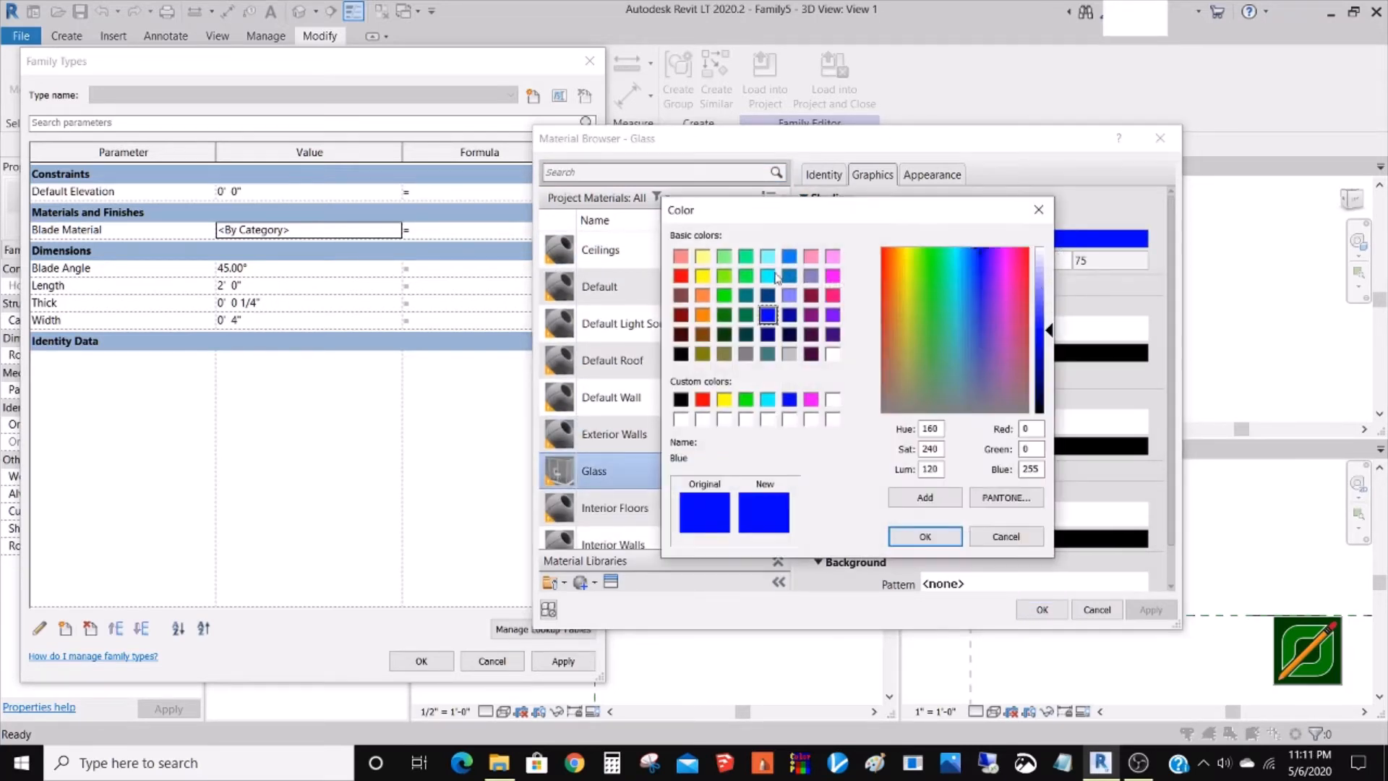
{"action": "left_click", "coordinate": [788, 258]}
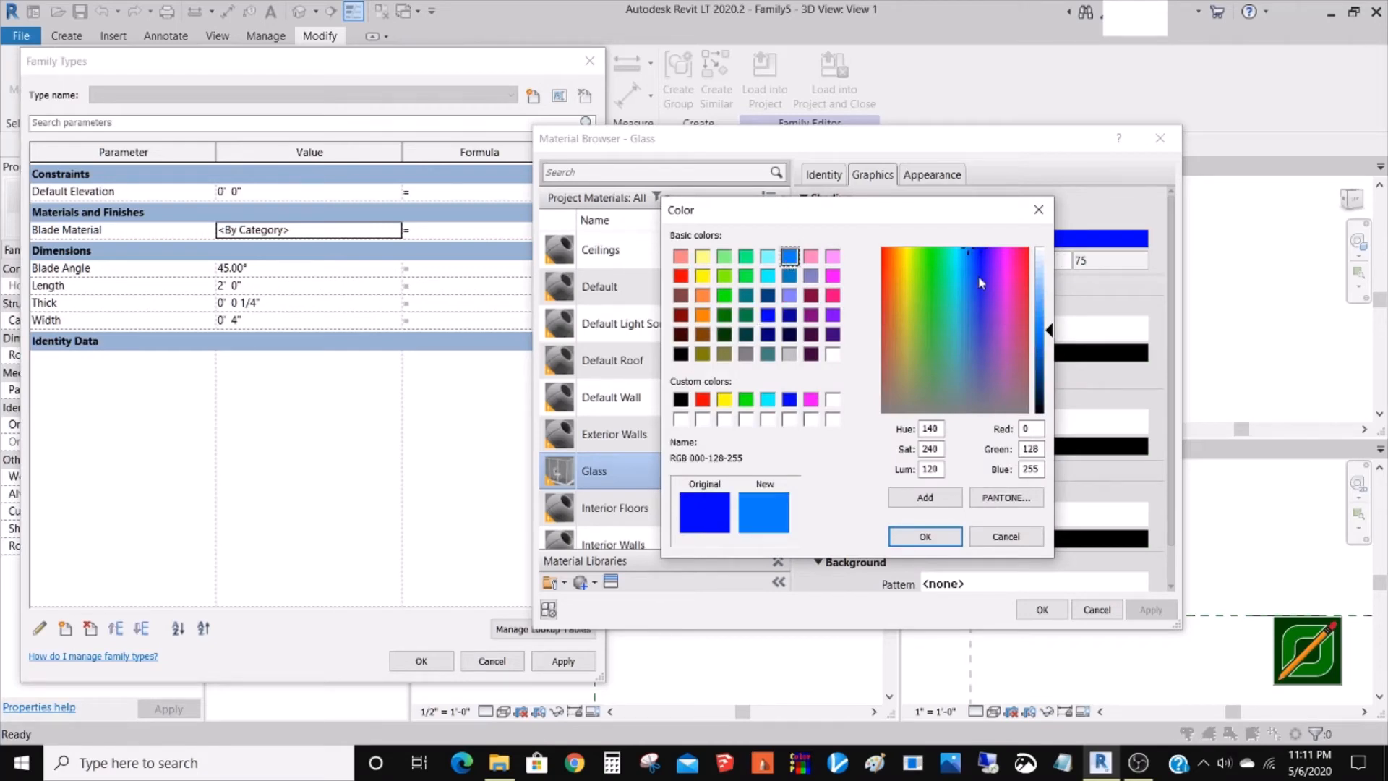
{"action": "left_click", "coordinate": [925, 536]}
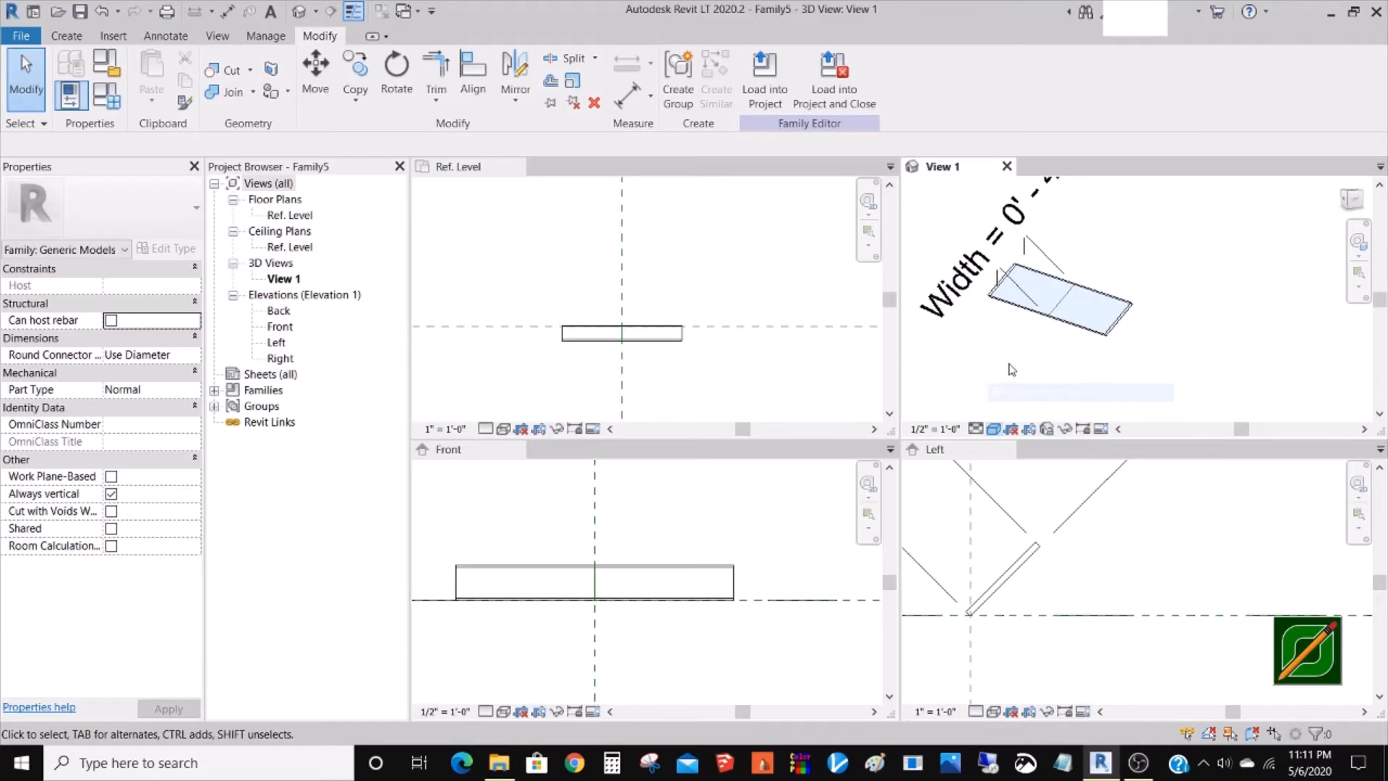
{"action": "scroll", "coordinate": [1011, 369], "scroll_direction": "down", "scroll_amount": 2}
{"action": "mouse_move", "coordinate": [1085, 350]}
{"action": "middle_mouse_down", "text": "shift"}
{"action": "mouse_move", "coordinate": [1043, 381]}
{"action": "mouse_move", "coordinate": [1026, 362]}
{"action": "mouse_move", "coordinate": [1097, 381]}
{"action": "mouse_move", "coordinate": [1070, 366]}
{"action": "mouse_move", "coordinate": [1083, 372]}
{"action": "middle_mouse_up", "text": "shift"}
{"action": "scroll", "coordinate": [1066, 360], "scroll_direction": "up", "scroll_amount": 1}
{"action": "scroll", "coordinate": [1054, 354], "scroll_direction": "down", "scroll_amount": 1}
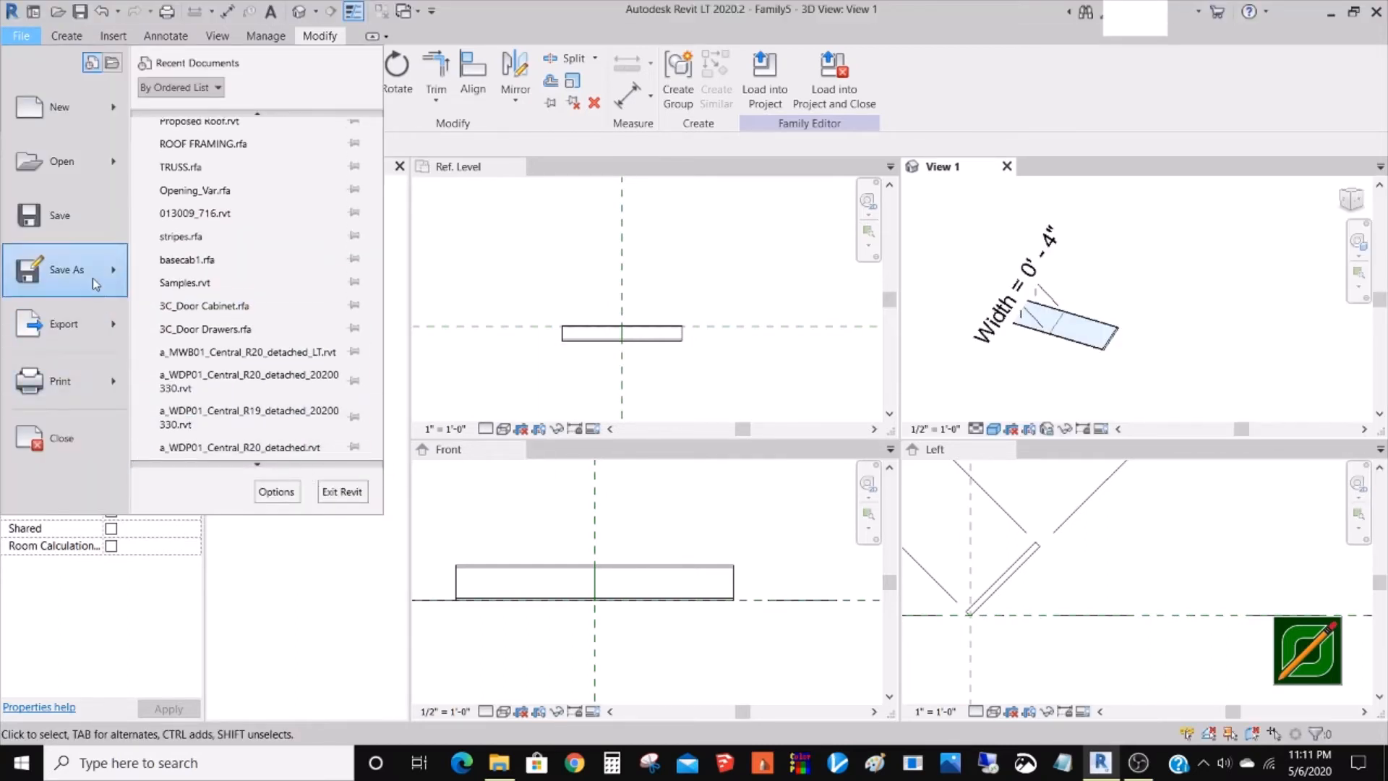
- Save the family as Blade.rfa in the Windows folder
{"action": "mouse_move", "coordinate": [91, 275]}
{"action": "left_click", "coordinate": [197, 253]}
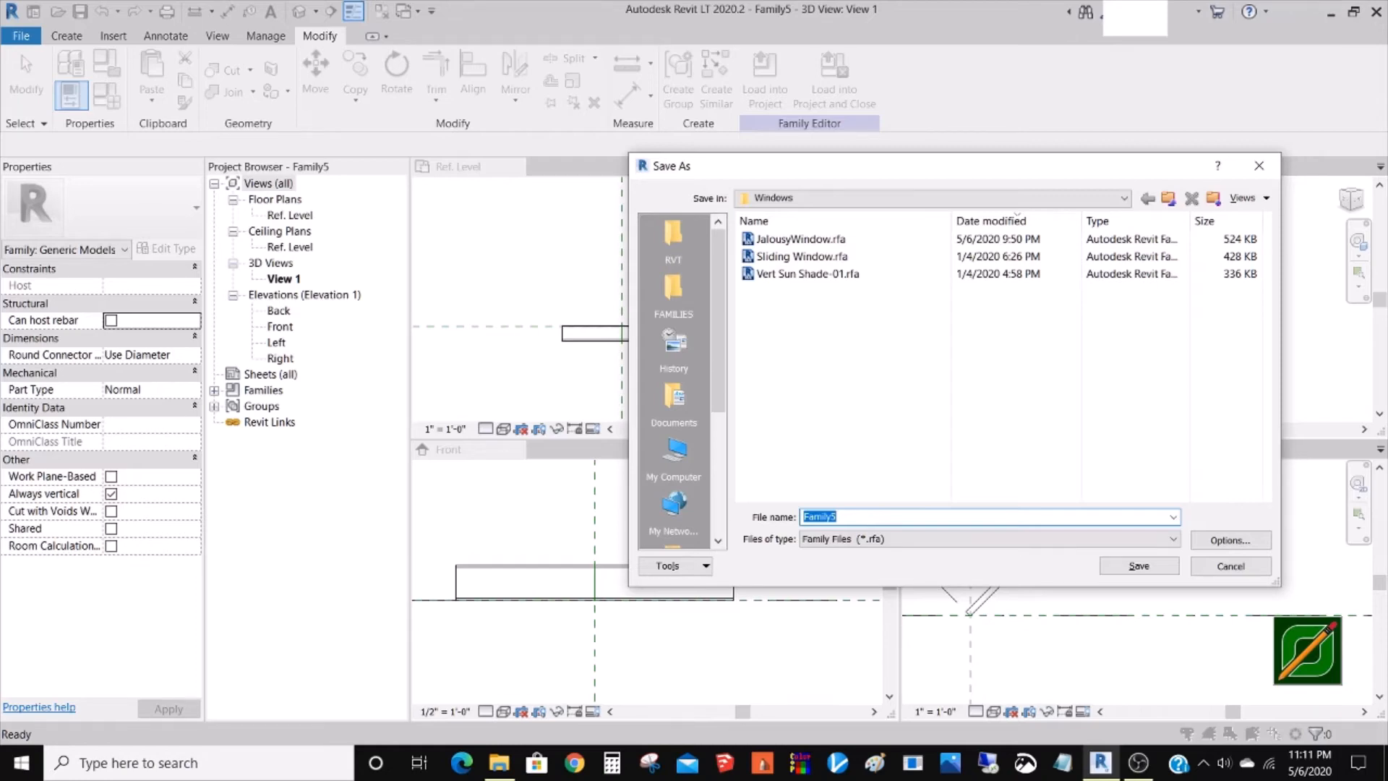
{"action": "left_click", "coordinate": [1154, 570]}
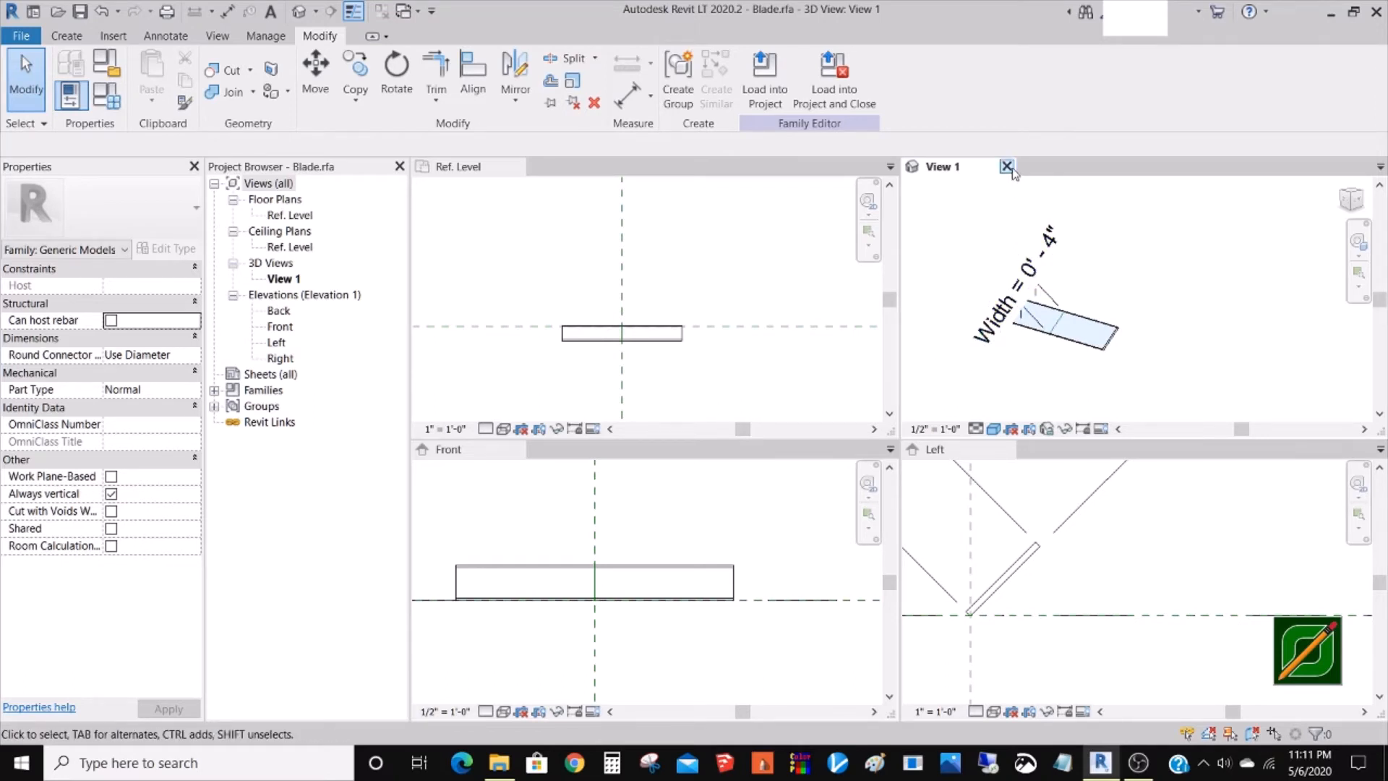
- Create a new family from the Generic Model.rft template
{"action": "left_click", "coordinate": [726, 388]}
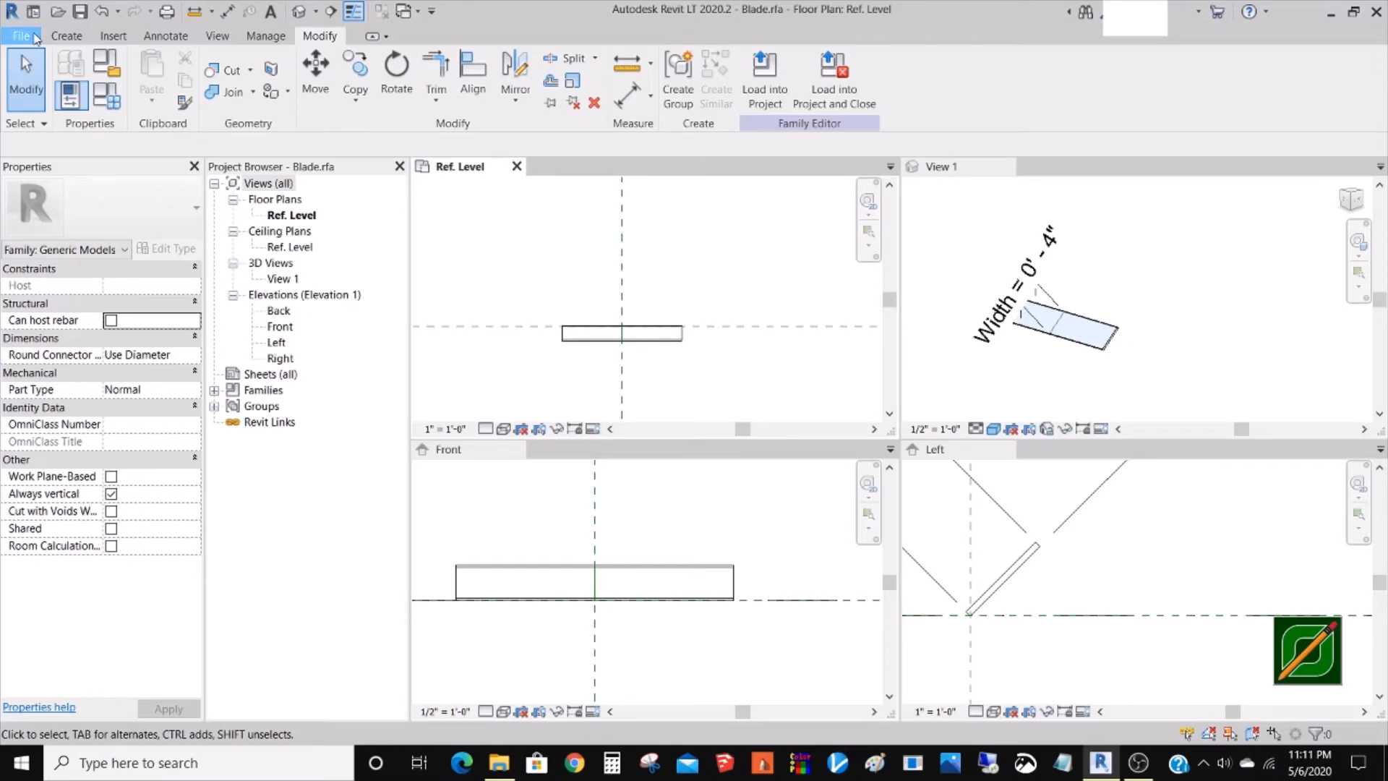
{"action": "left_click", "coordinate": [34, 38]}
{"action": "mouse_move", "coordinate": [69, 113]}
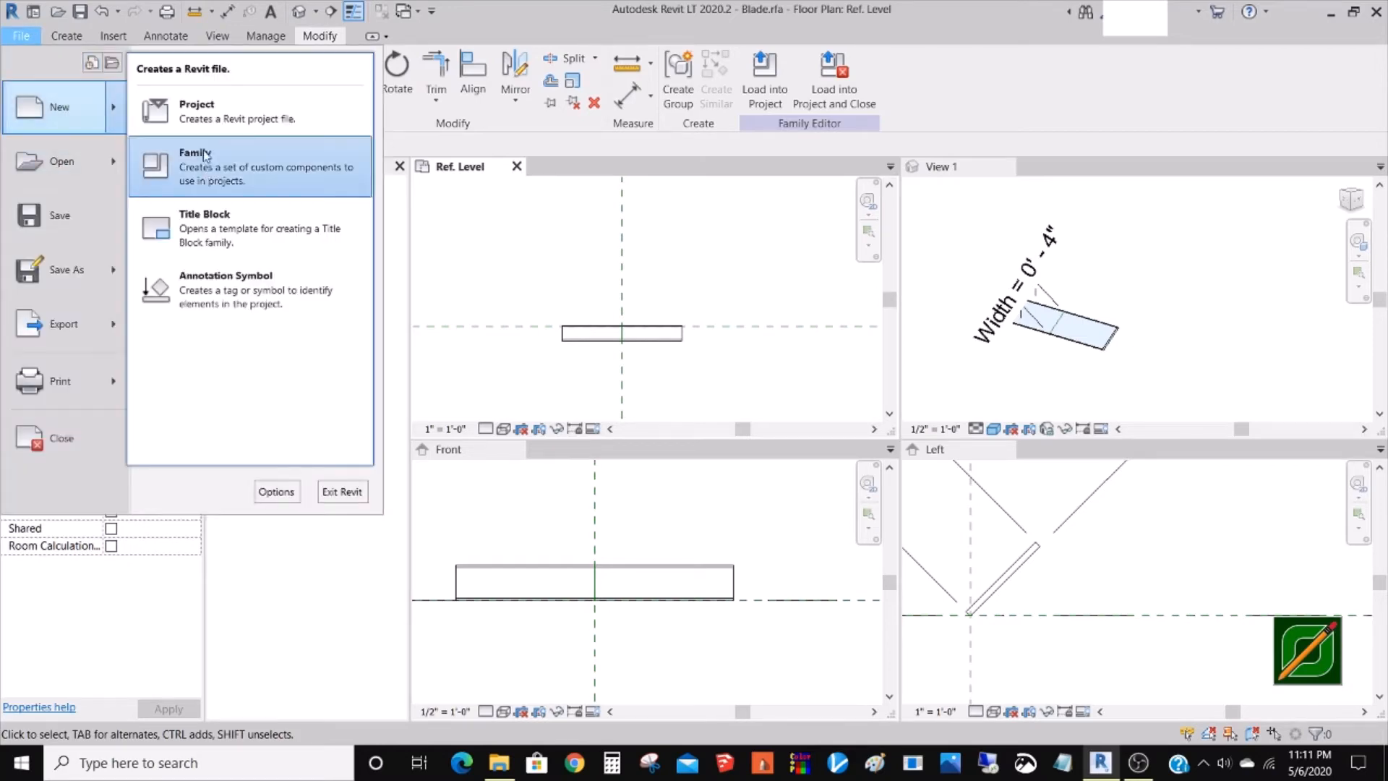
{"action": "left_click", "coordinate": [206, 170]}
{"action": "scroll", "coordinate": [913, 349], "scroll_direction": "down", "scroll_amount": 6}
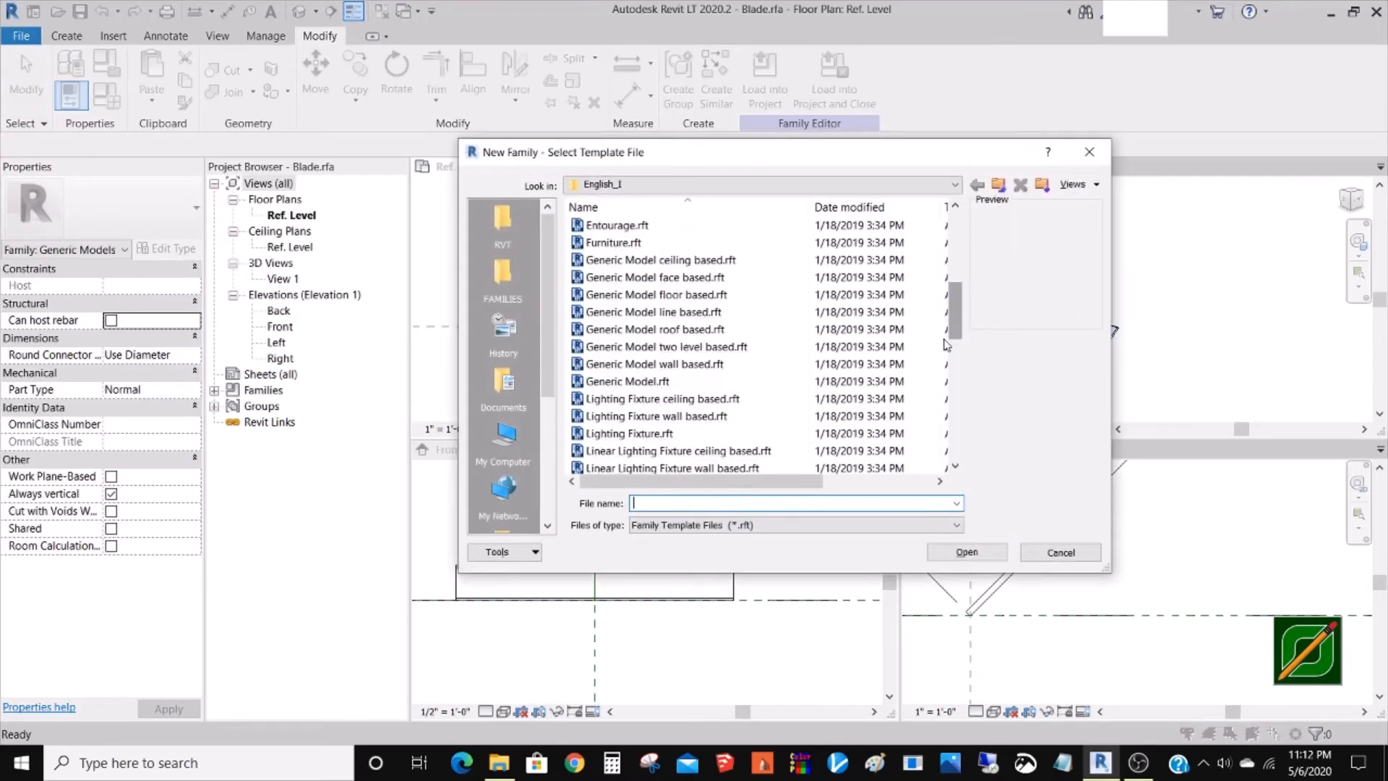
{"action": "left_click", "coordinate": [650, 381]}
{"action": "left_click", "coordinate": [965, 551]}
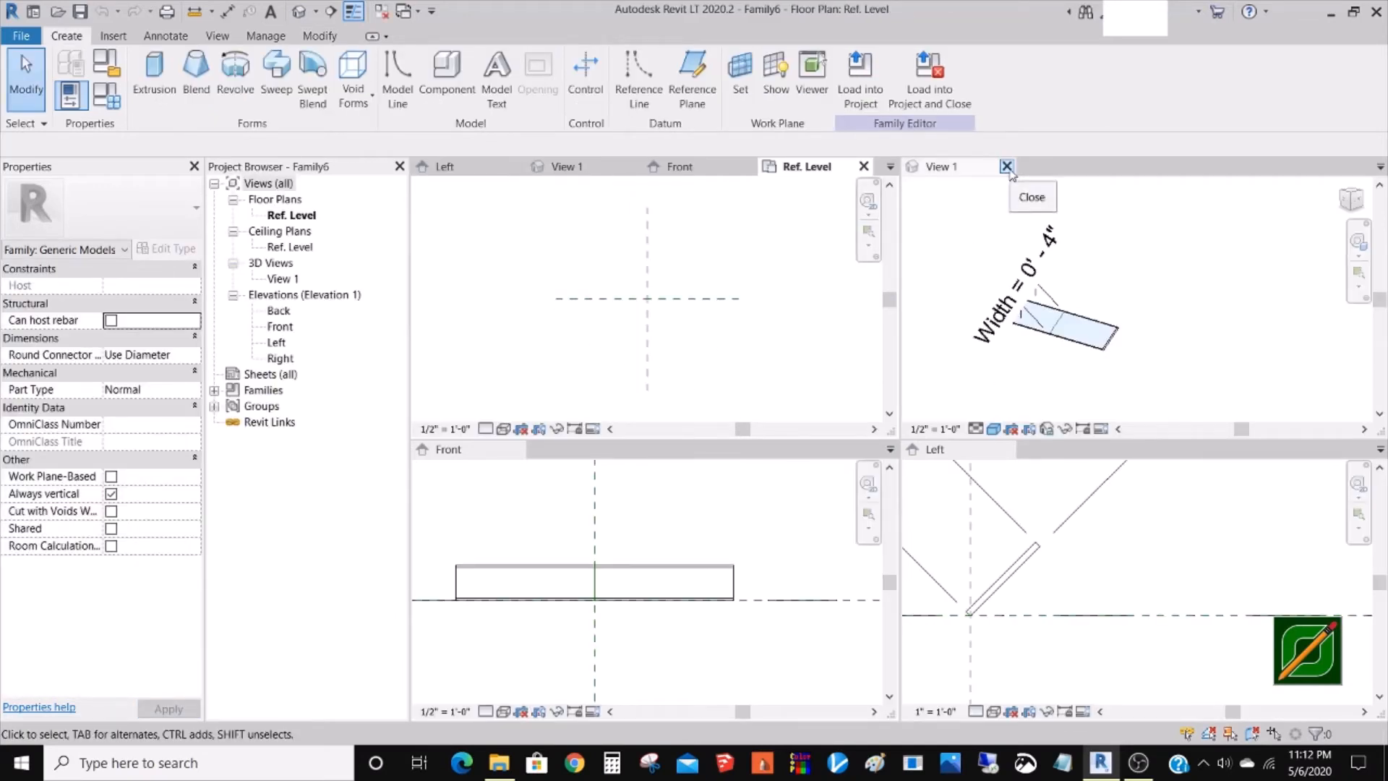
- Close the Blade family's Left, Front and Ref. Level views, leaving only its 3D view open
{"action": "left_click", "coordinate": [1006, 449]}
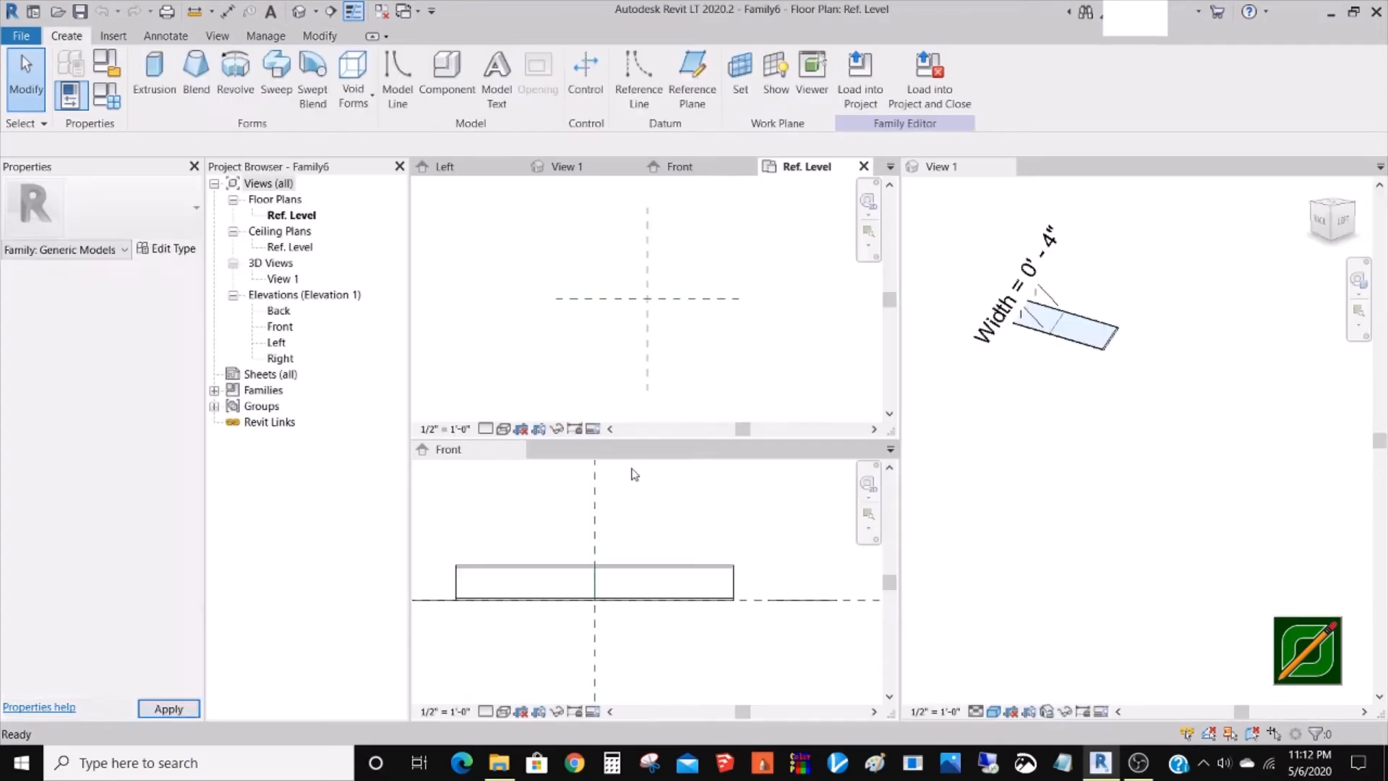
{"action": "left_click", "coordinate": [517, 450]}
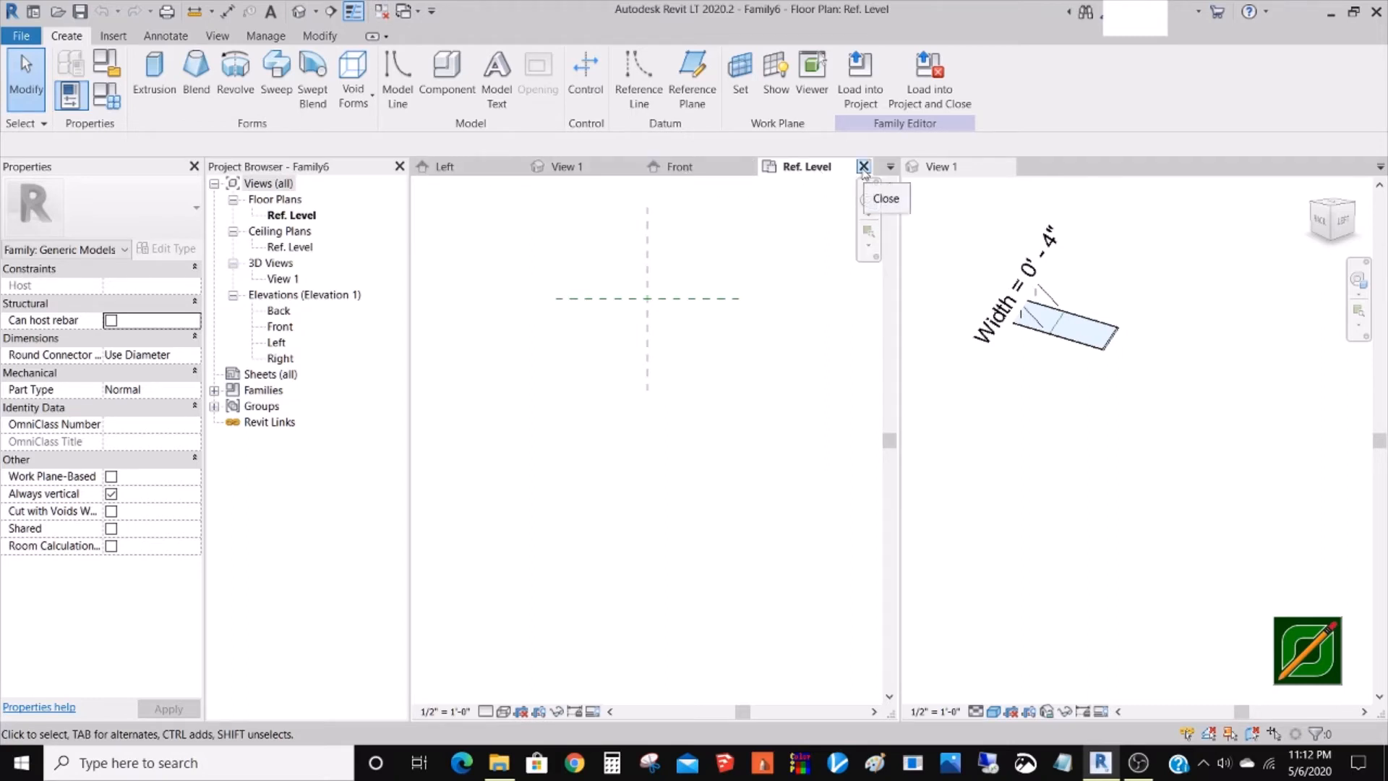
{"action": "left_click", "coordinate": [1016, 458]}
{"action": "left_click", "coordinate": [890, 167]}
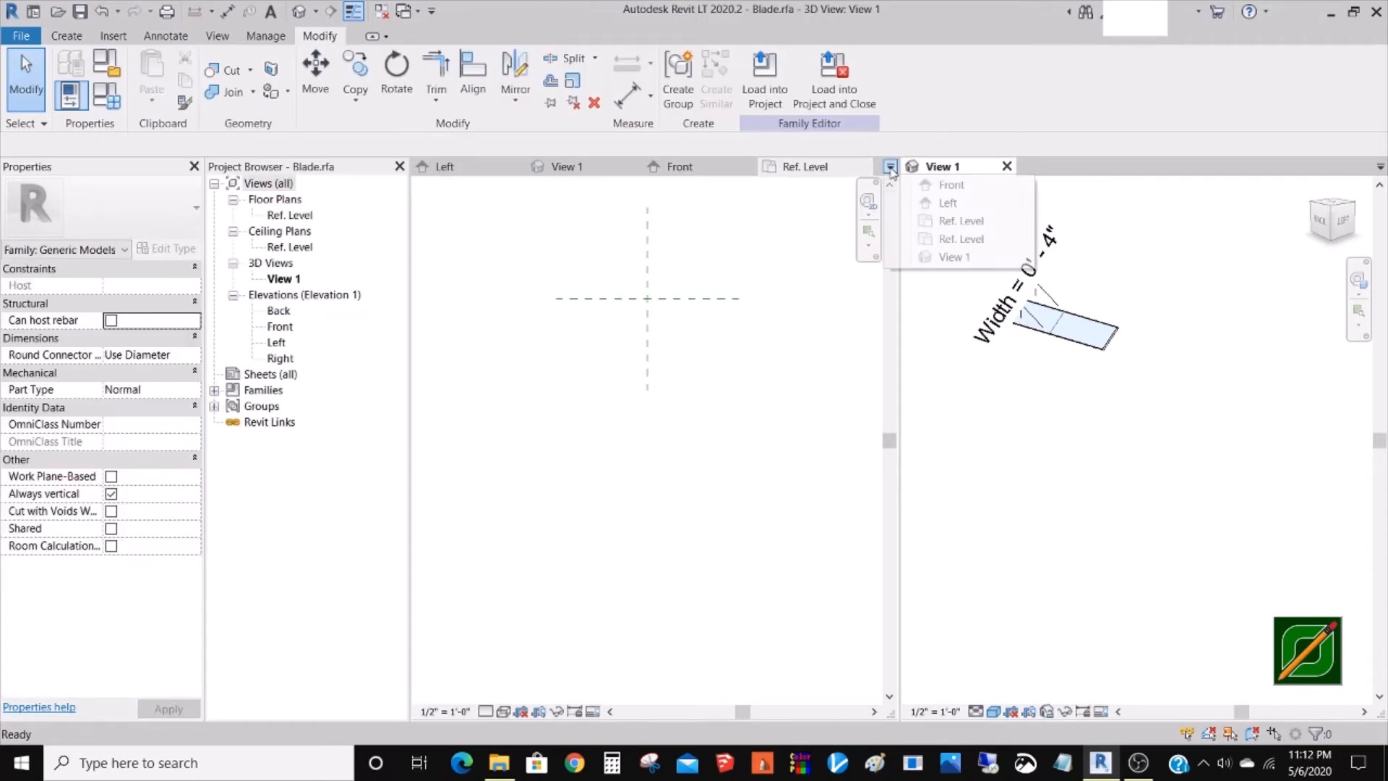
{"action": "left_click", "coordinate": [1019, 238]}
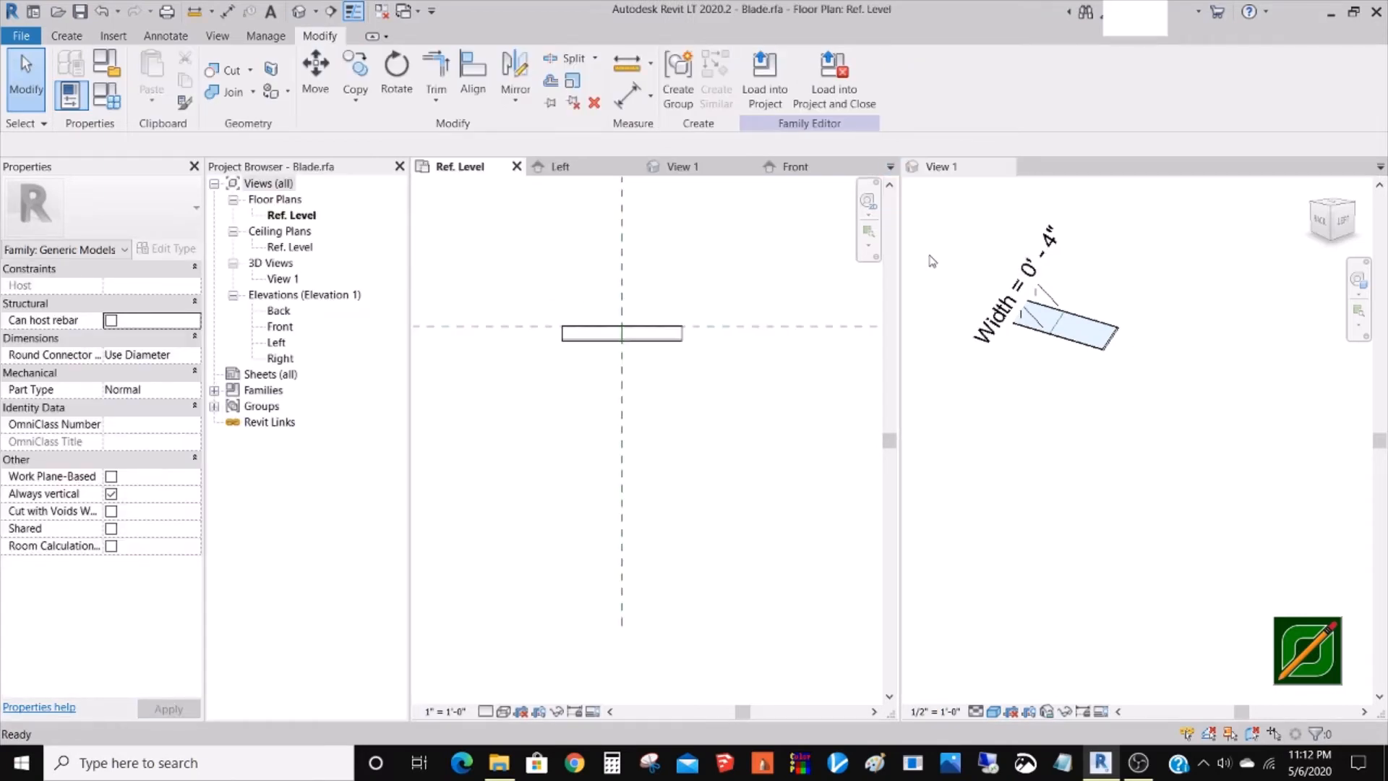
{"action": "left_click", "coordinate": [516, 166]}
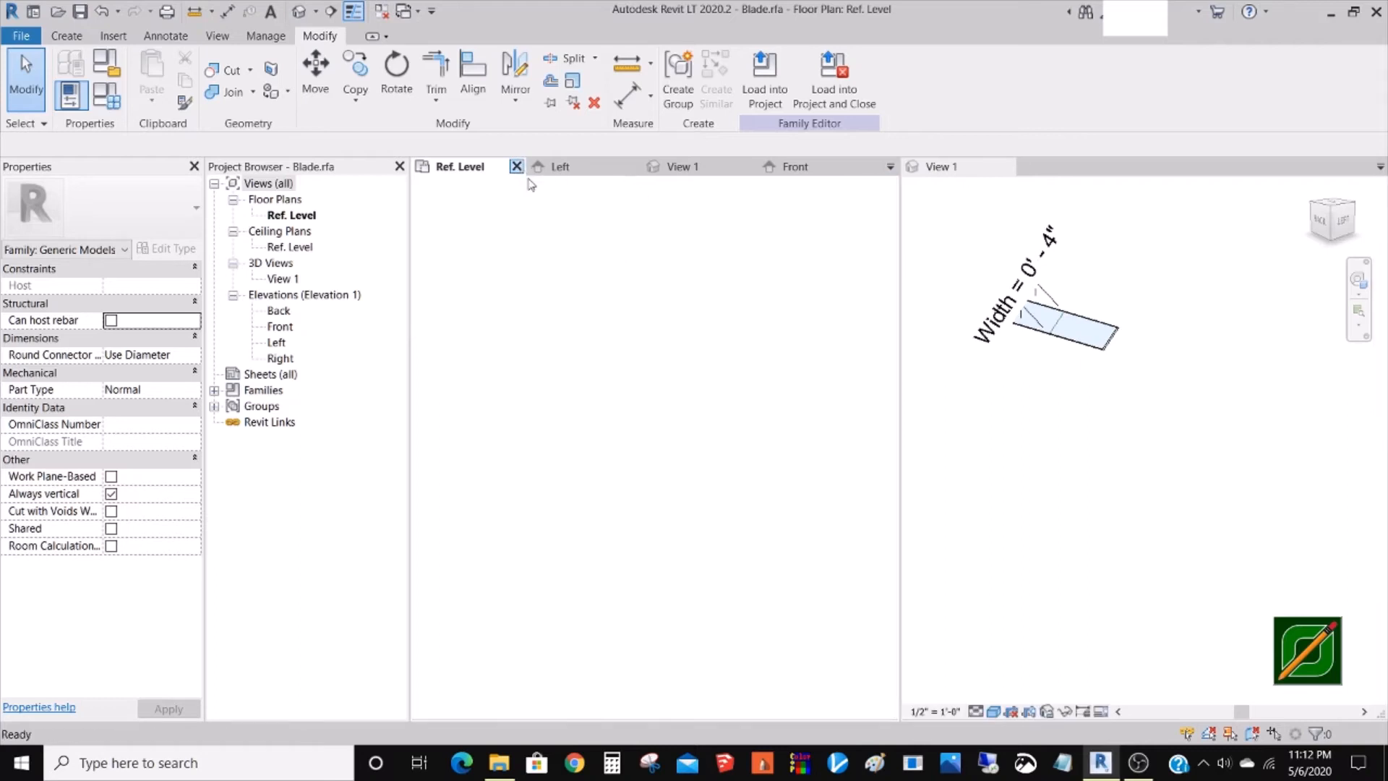
- Load the Blade family into the new generic model family and place one instance above and right of the reference plane intersection in the Ref. Level plan
{"action": "left_click", "coordinate": [654, 385]}
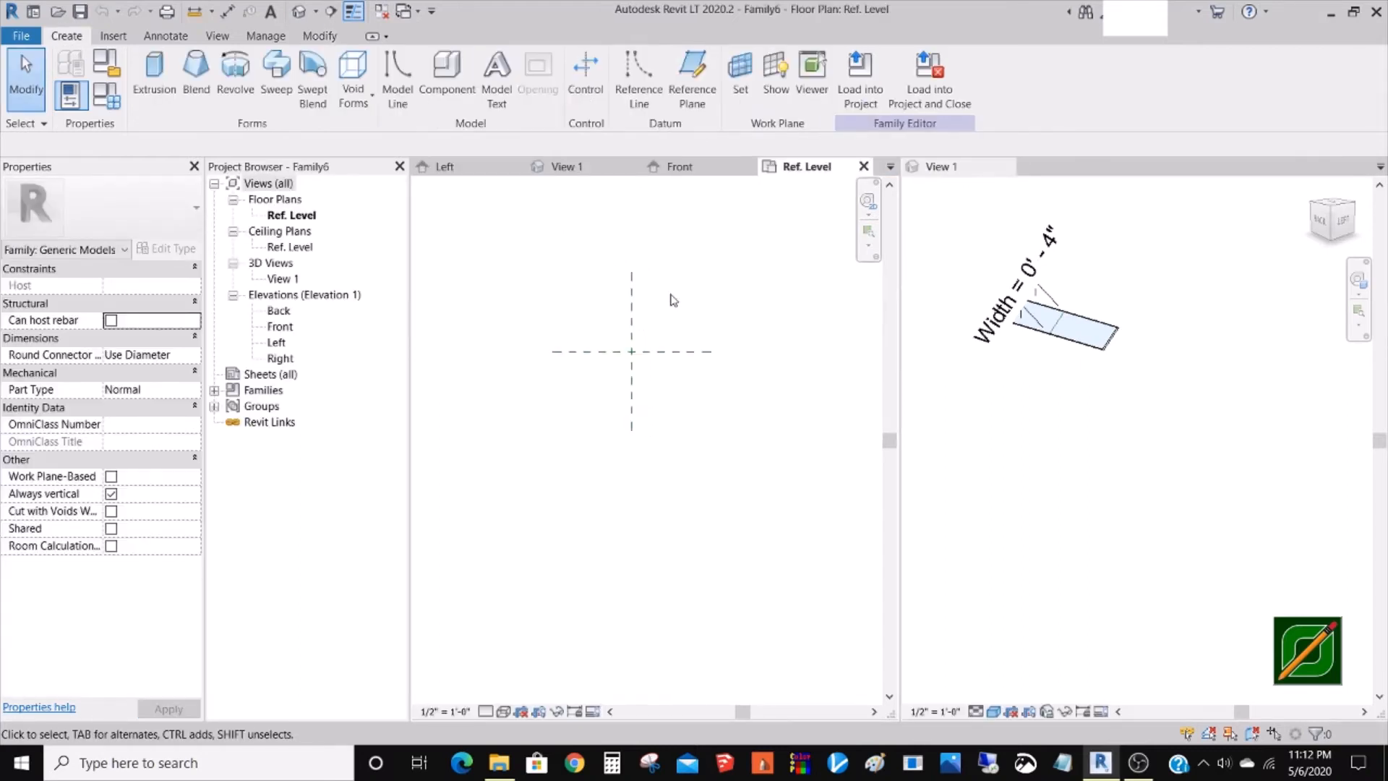
{"action": "middle_click_drag", "start_coordinate": [653, 406], "coordinate": [674, 491]}
{"action": "left_click", "coordinate": [1041, 496]}
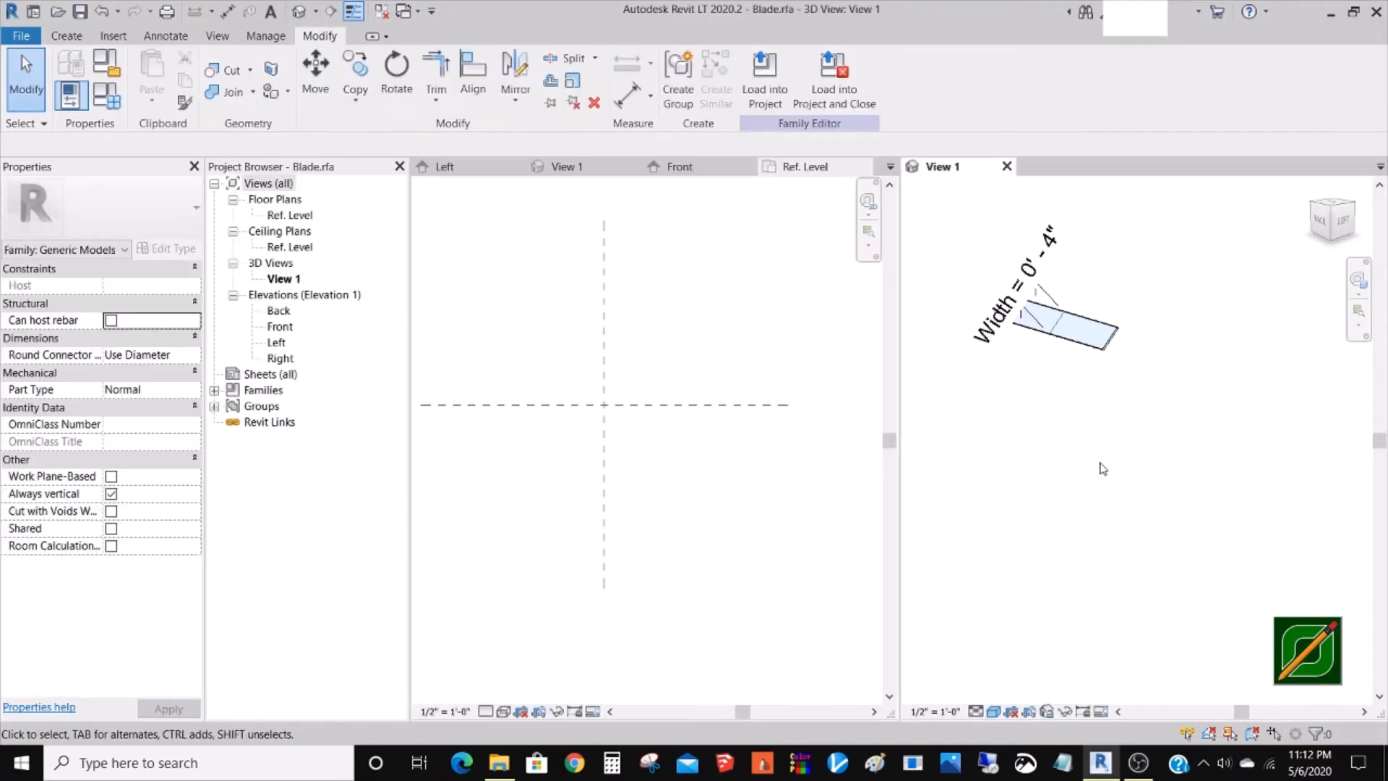
{"action": "left_click", "coordinate": [778, 112]}
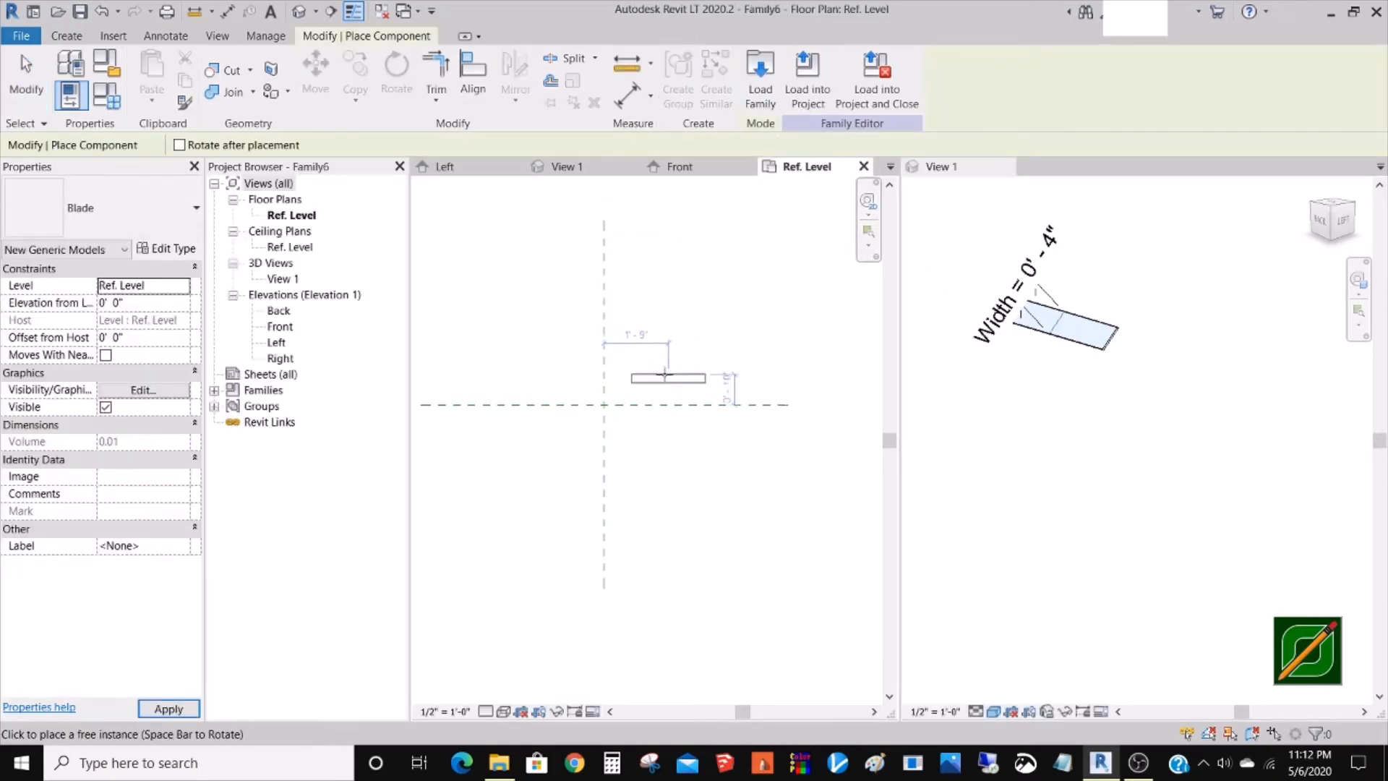
{"action": "left_click", "coordinate": [659, 381]}
{"action": "key", "text": "Escape"}
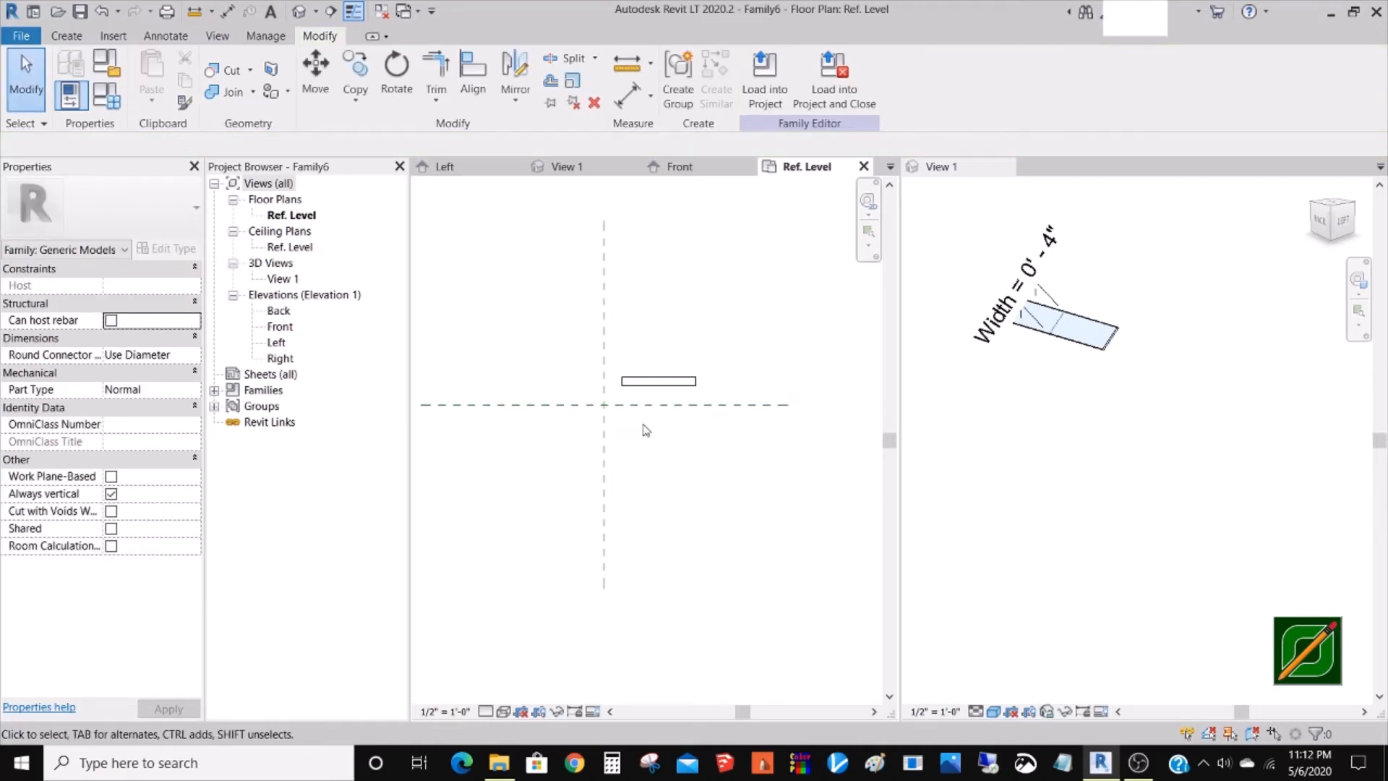
{"action": "scroll", "coordinate": [645, 430], "scroll_direction": "down", "scroll_amount": 1}
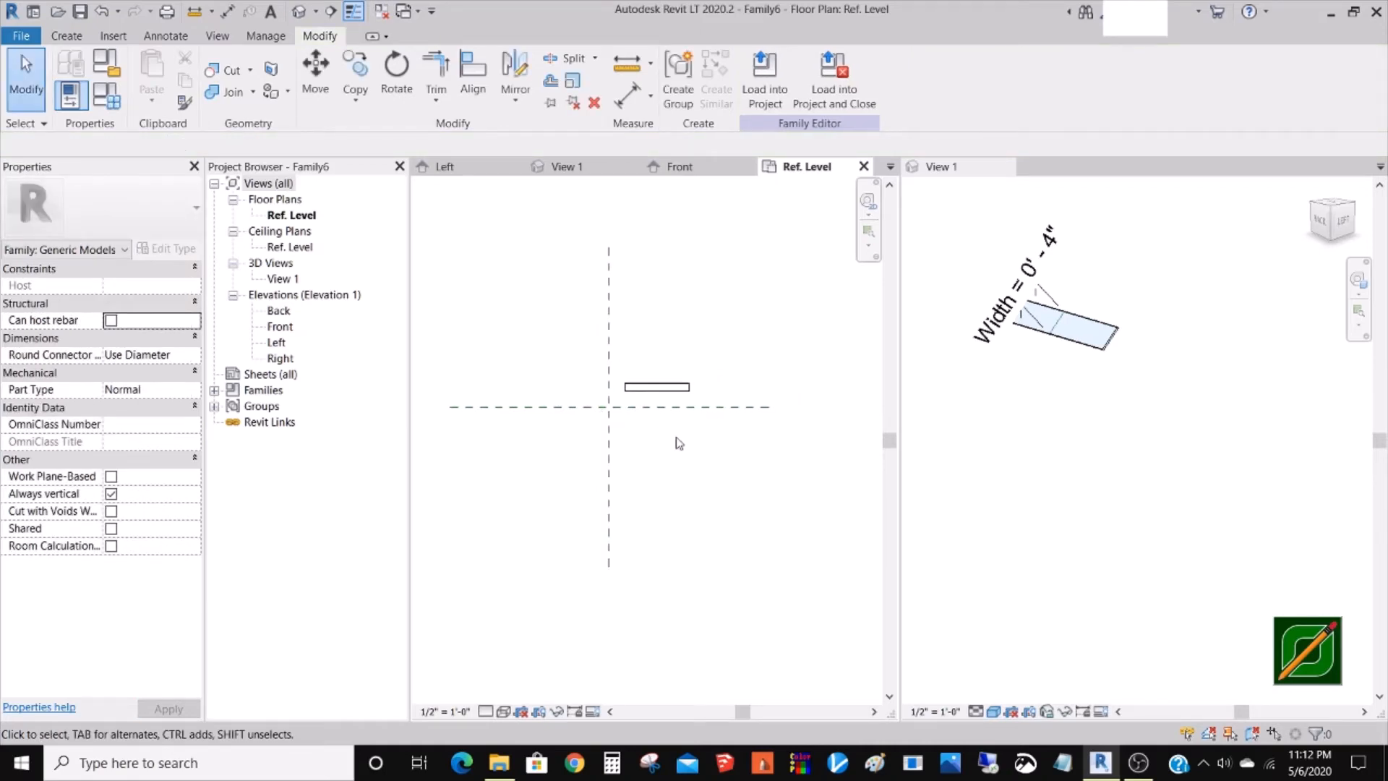
- In the new family's Left elevation, align the blade's lower end to the vertical center reference plane and lock the alignment
{"action": "left_click", "coordinate": [445, 167]}
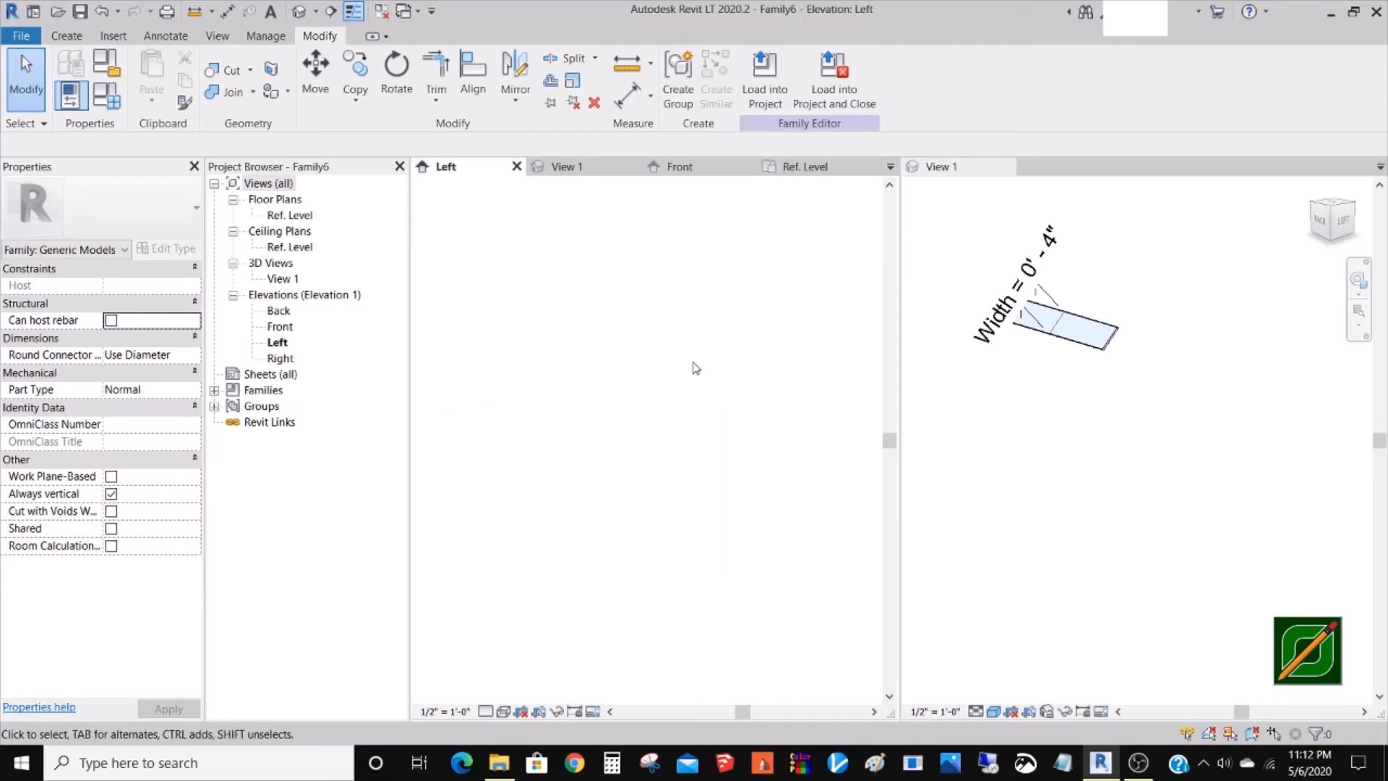
{"action": "scroll", "coordinate": [619, 545], "scroll_direction": "up", "scroll_amount": 4}
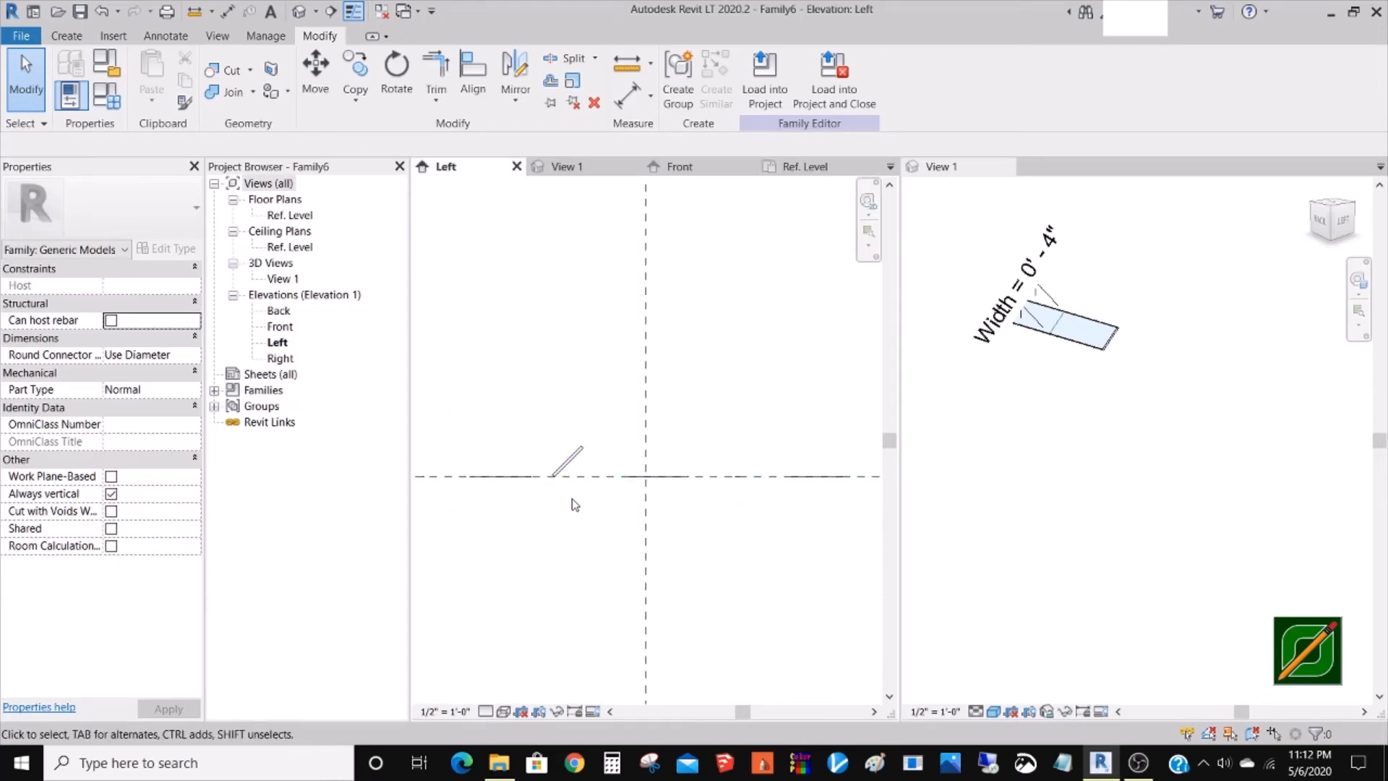
{"action": "key", "text": "a"}
{"action": "key", "text": "l"}
{"action": "scroll", "coordinate": [638, 504], "scroll_direction": "up", "scroll_amount": 2}
{"action": "left_click", "coordinate": [650, 486]}
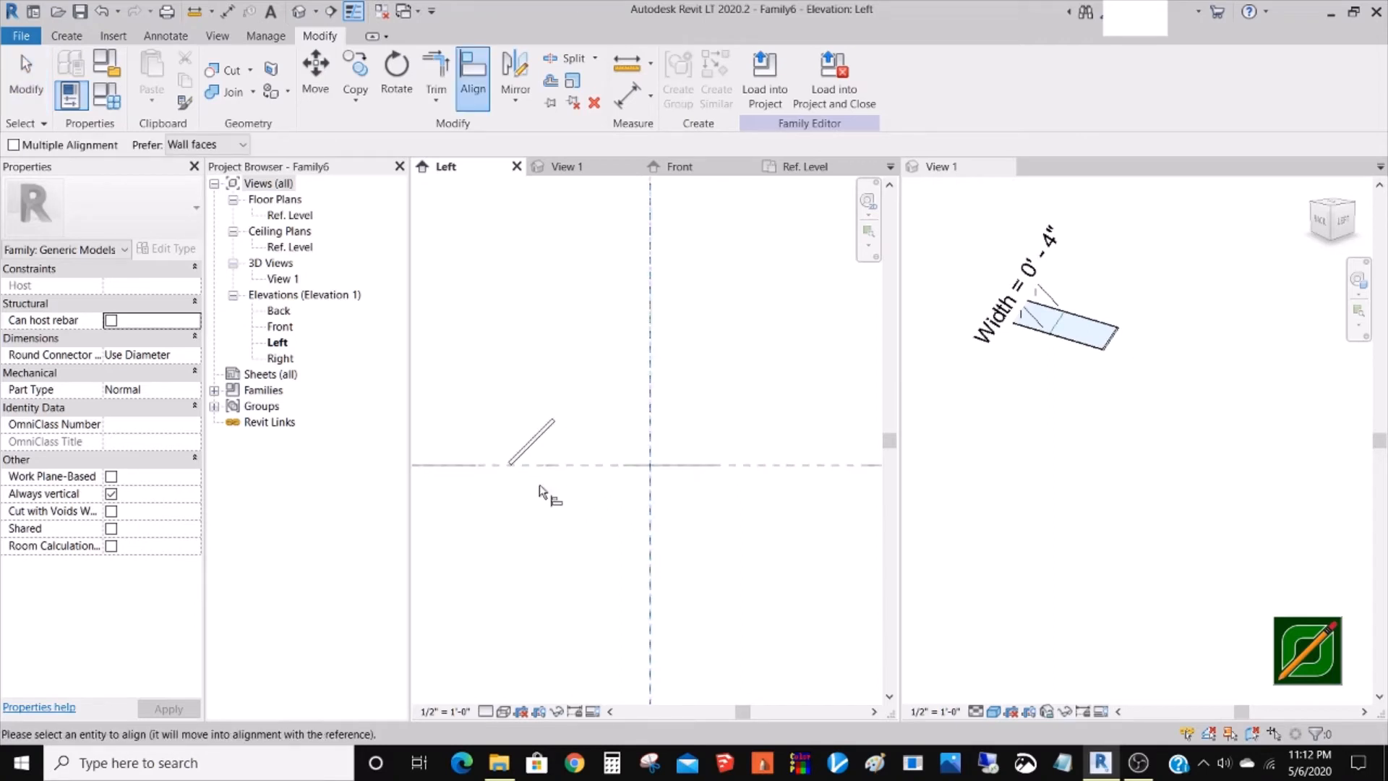
{"action": "left_click", "coordinate": [511, 468]}
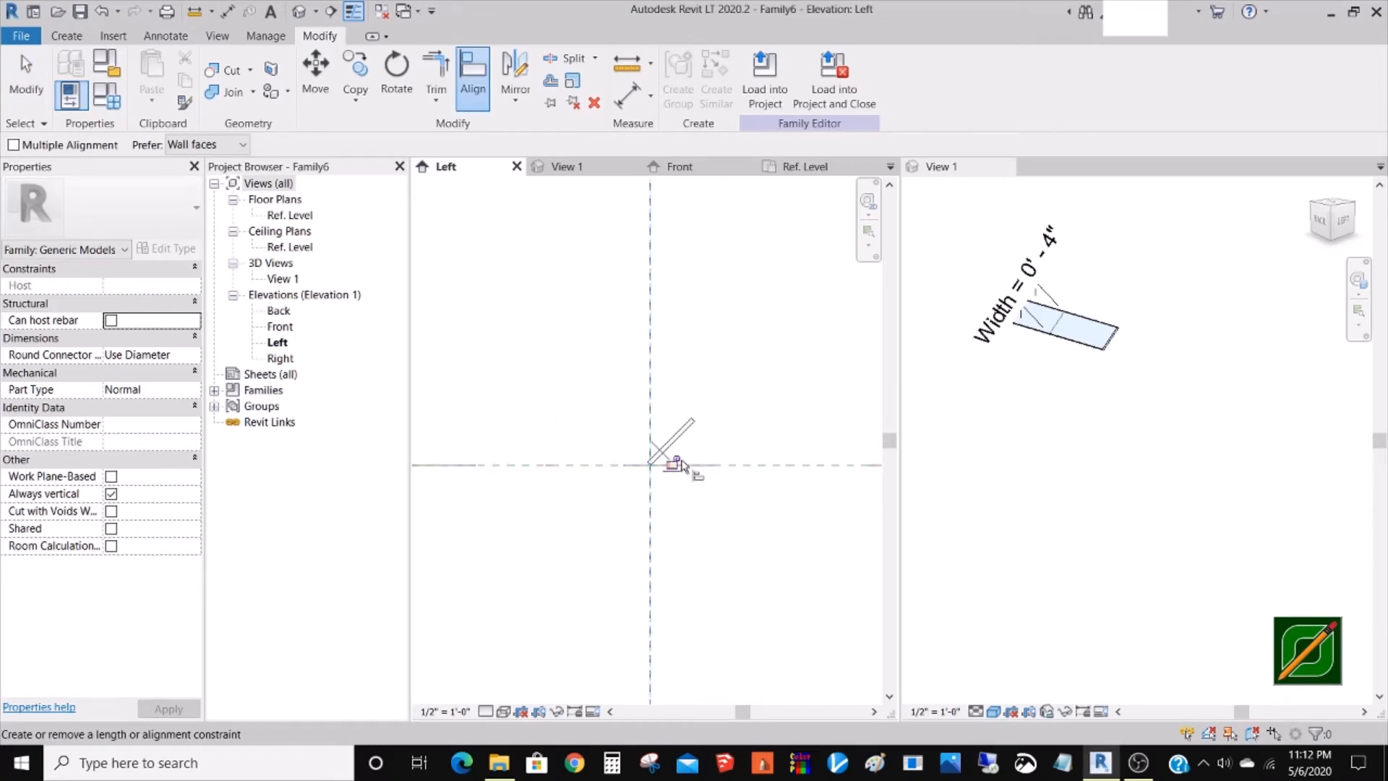
{"action": "left_click", "coordinate": [680, 465]}
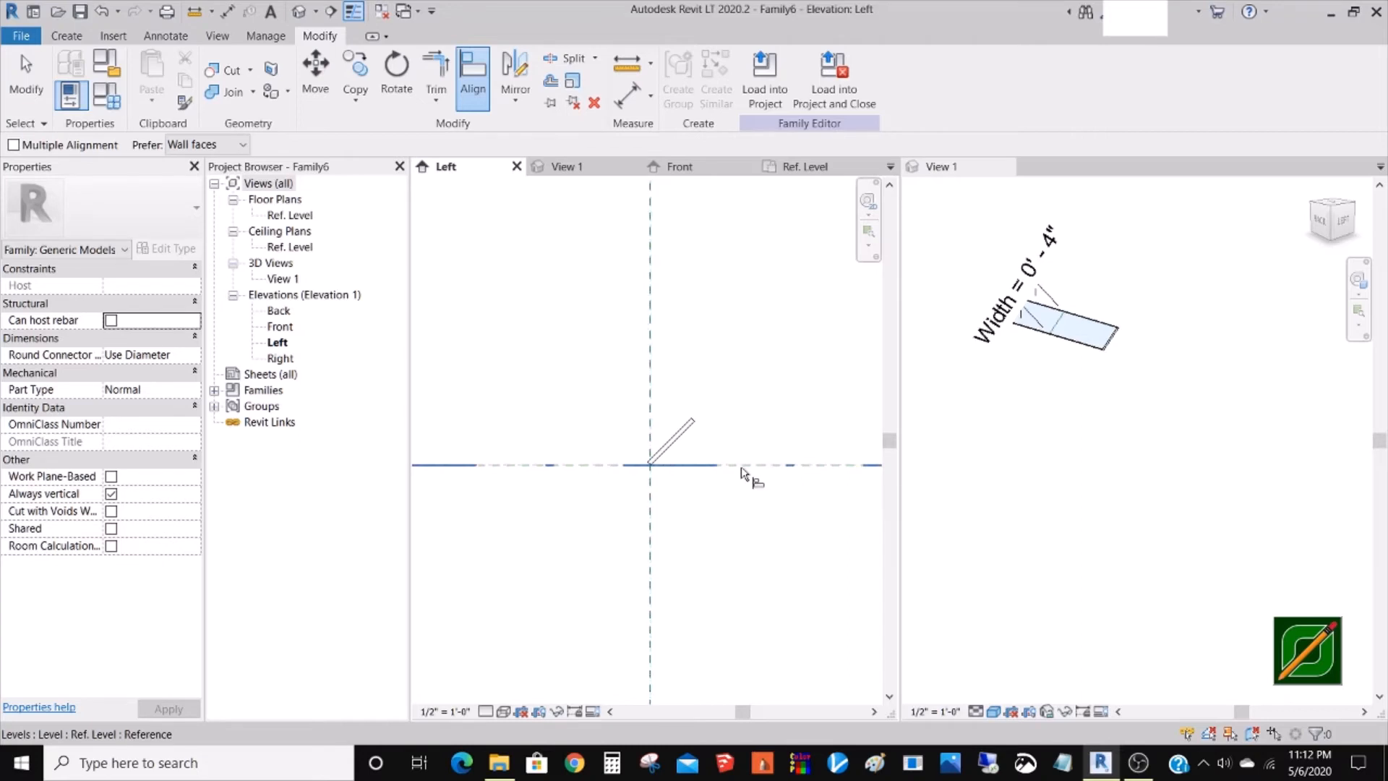
- Undo the blade's last alignment to the horizontal reference level in the Left elevation
{"action": "scroll", "coordinate": [651, 477], "scroll_direction": "up", "scroll_amount": 3}
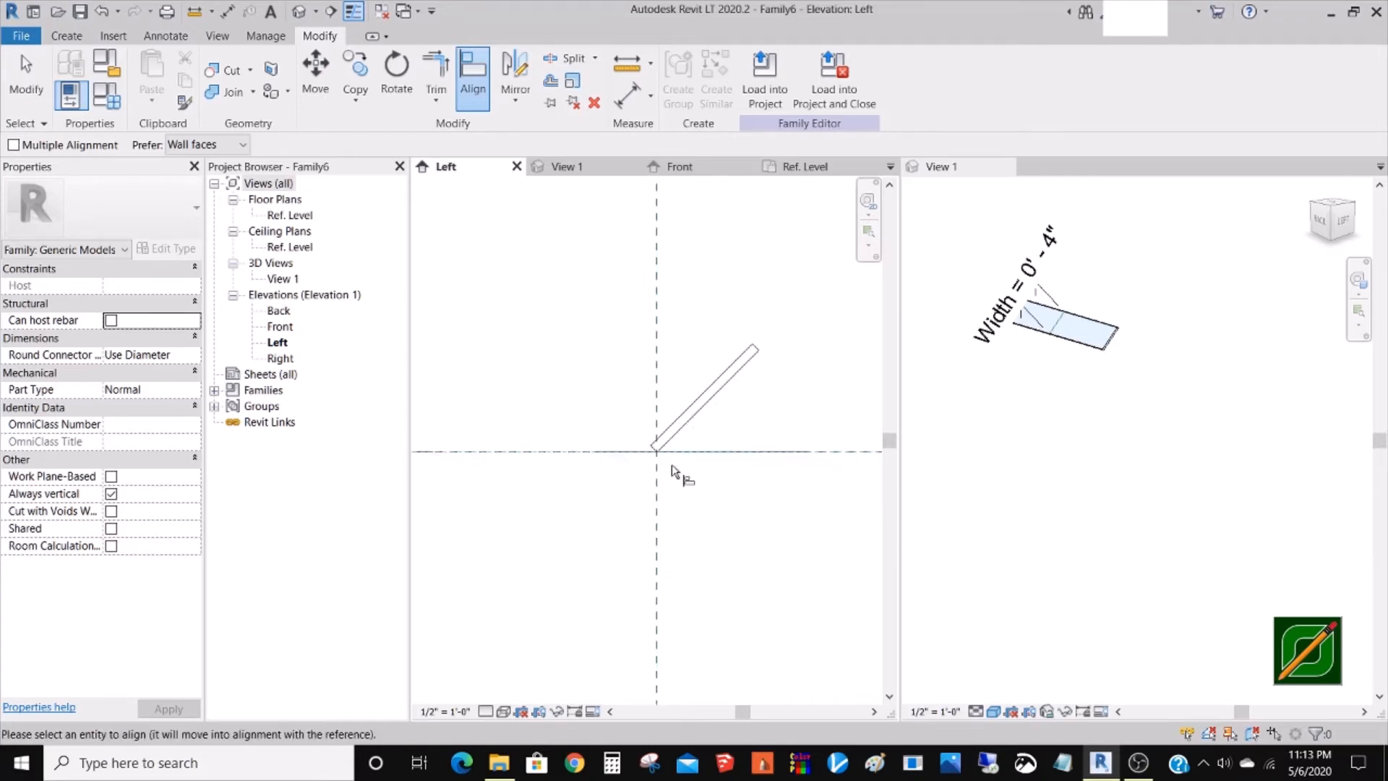
{"action": "key", "text": "Escape"}
{"action": "key", "text": "Escape"}
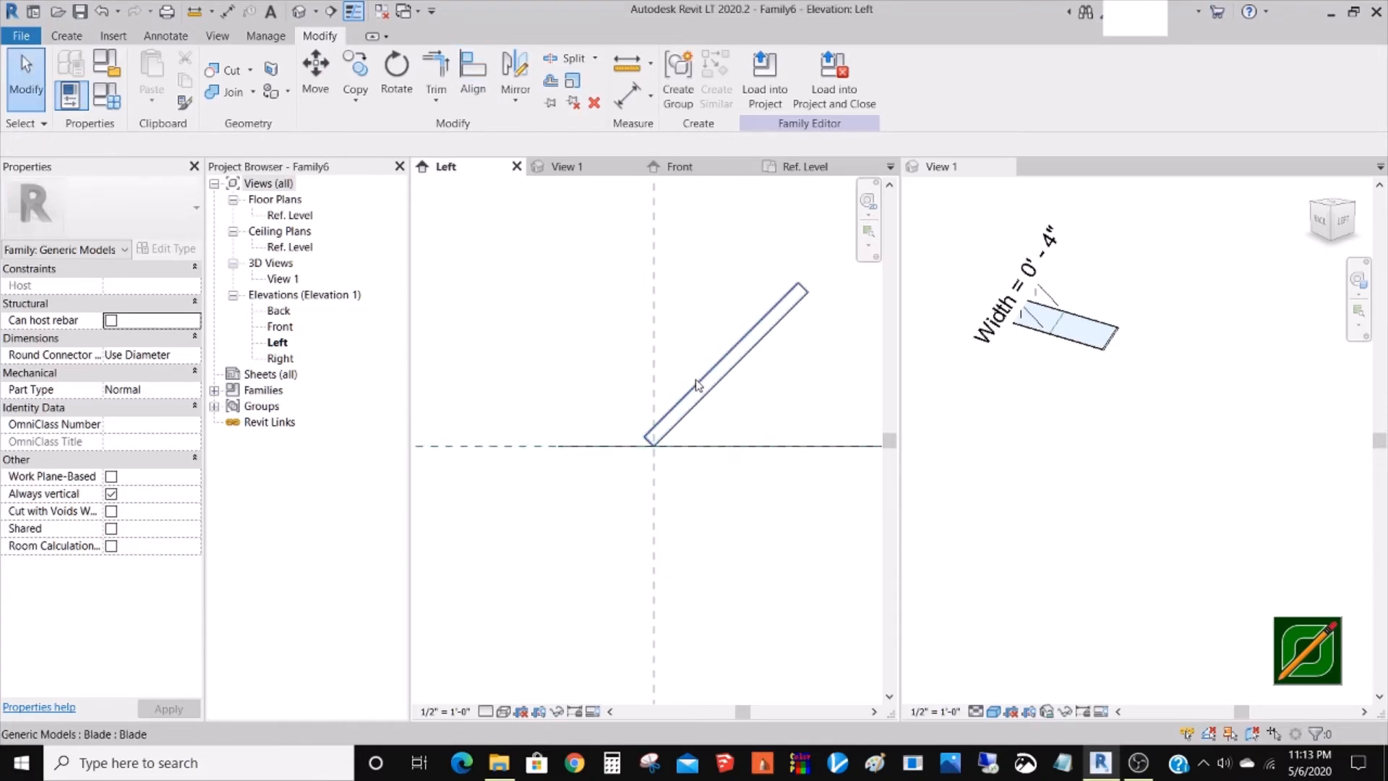
{"action": "left_click", "coordinate": [702, 376]}
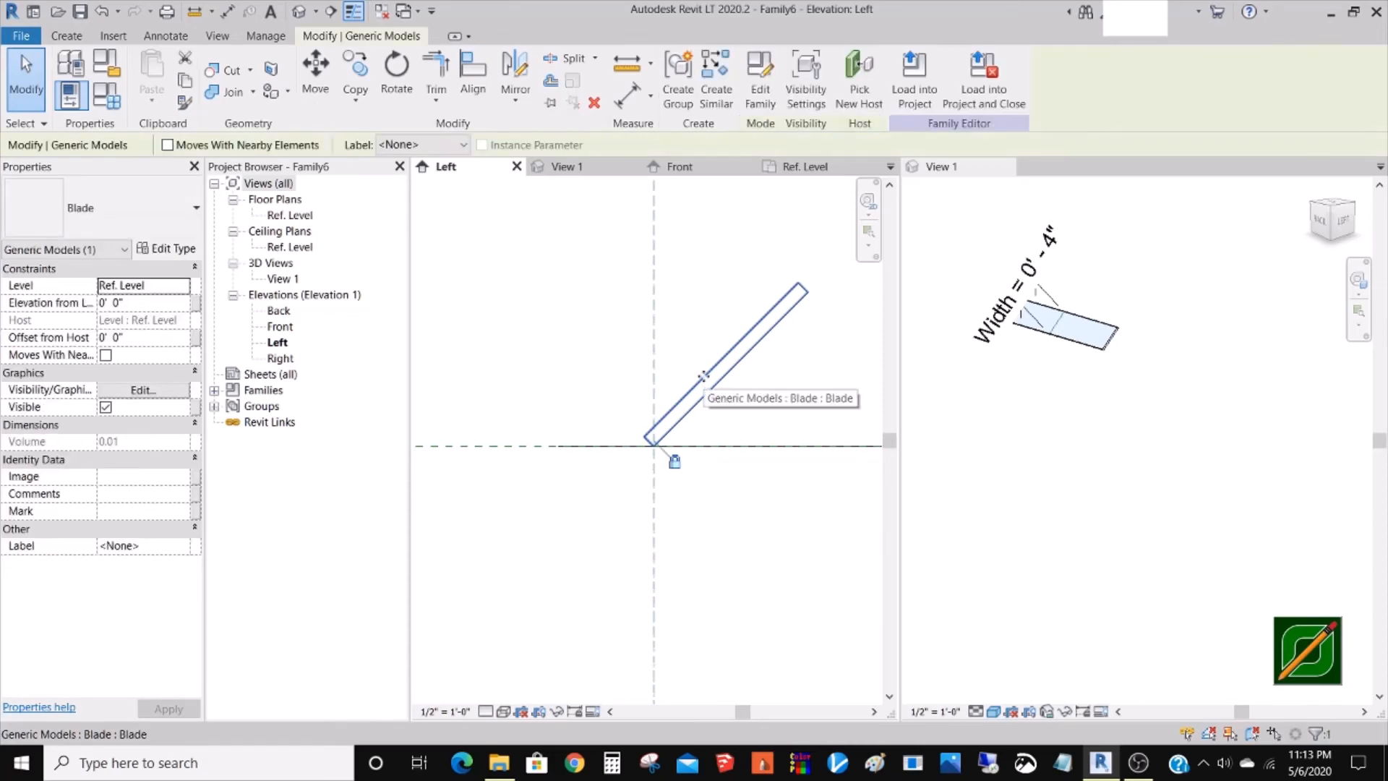
{"action": "key", "text": "ctrl+z"}
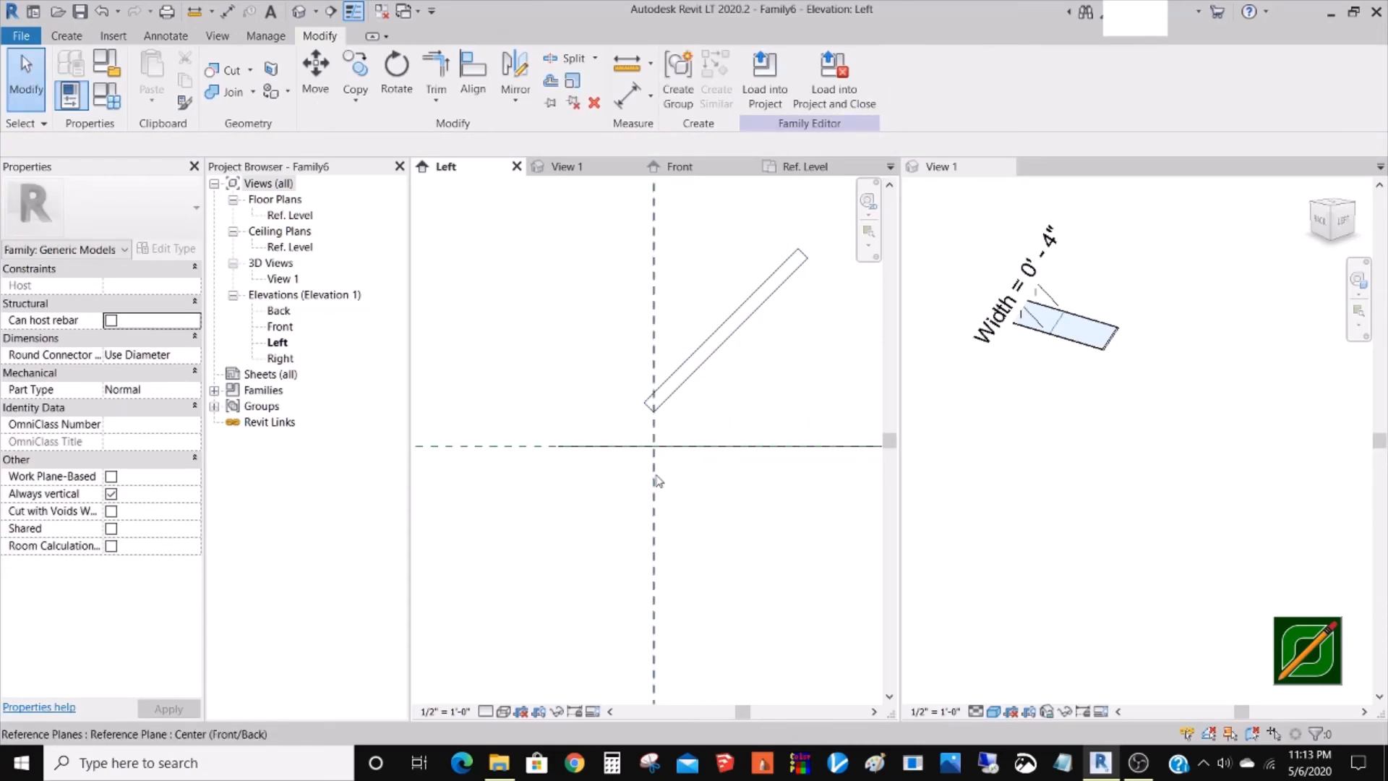
{"action": "key", "text": "a"}
{"action": "key", "text": "l"}
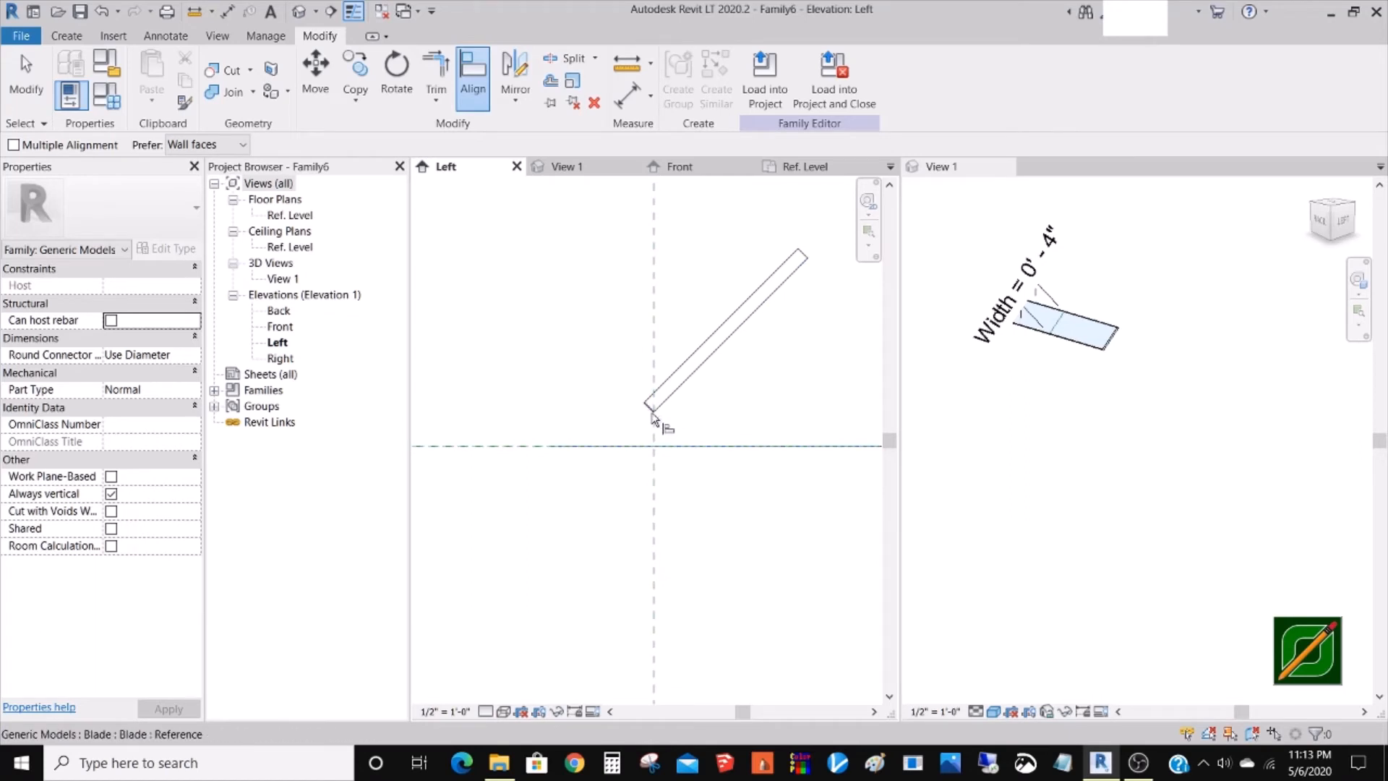
{"action": "key", "text": "Escape"}
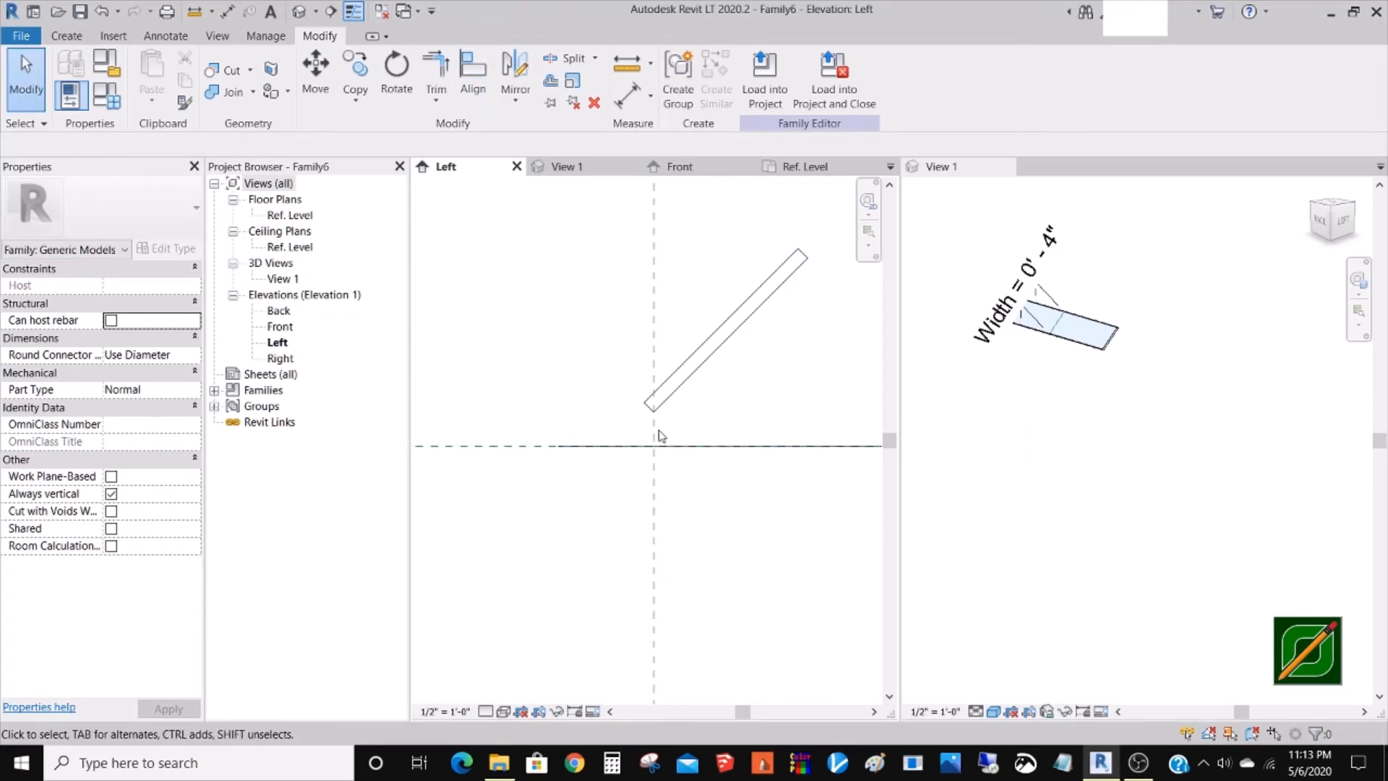
{"action": "scroll", "coordinate": [660, 429], "scroll_direction": "up", "scroll_amount": 2}
{"action": "scroll", "coordinate": [659, 429], "scroll_direction": "up", "scroll_amount": 1}
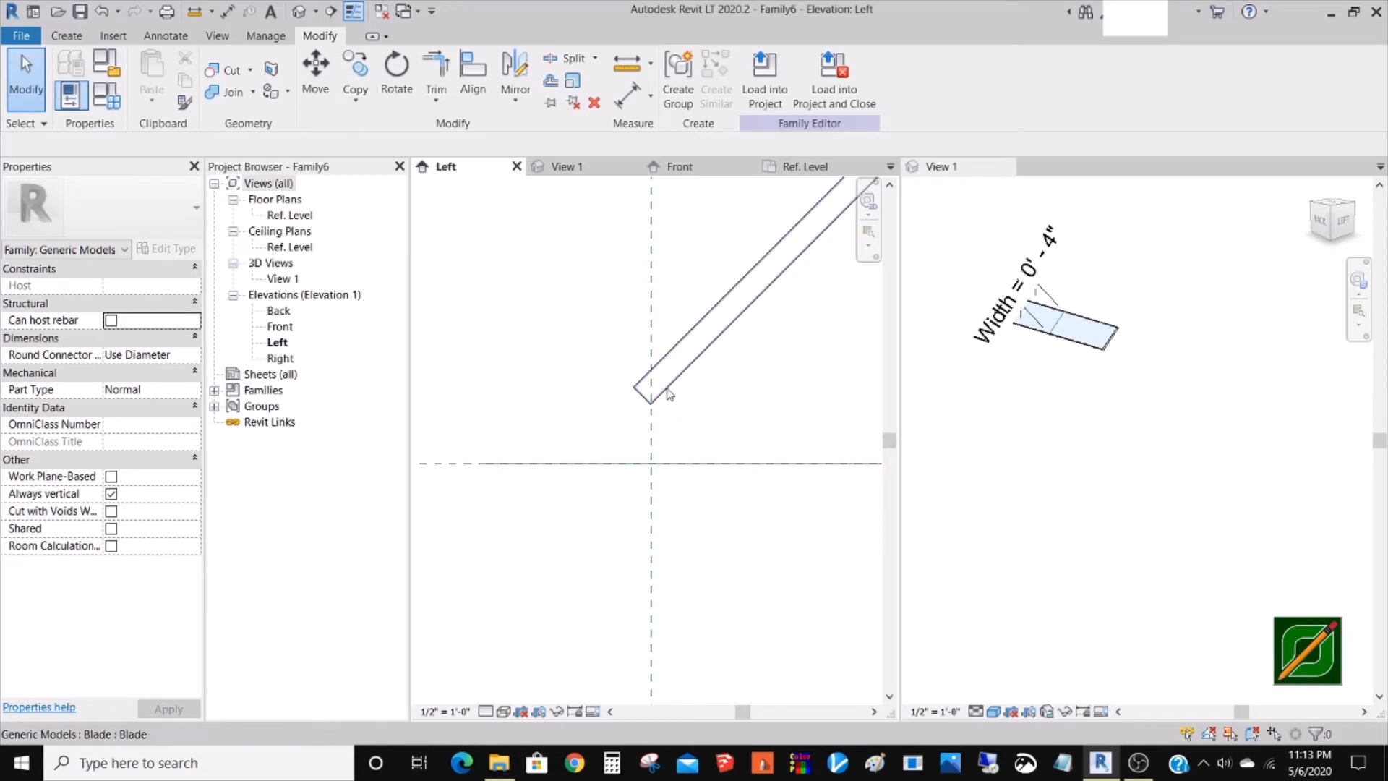
{"action": "left_click", "coordinate": [673, 406]}
{"action": "key", "text": "Escape"}
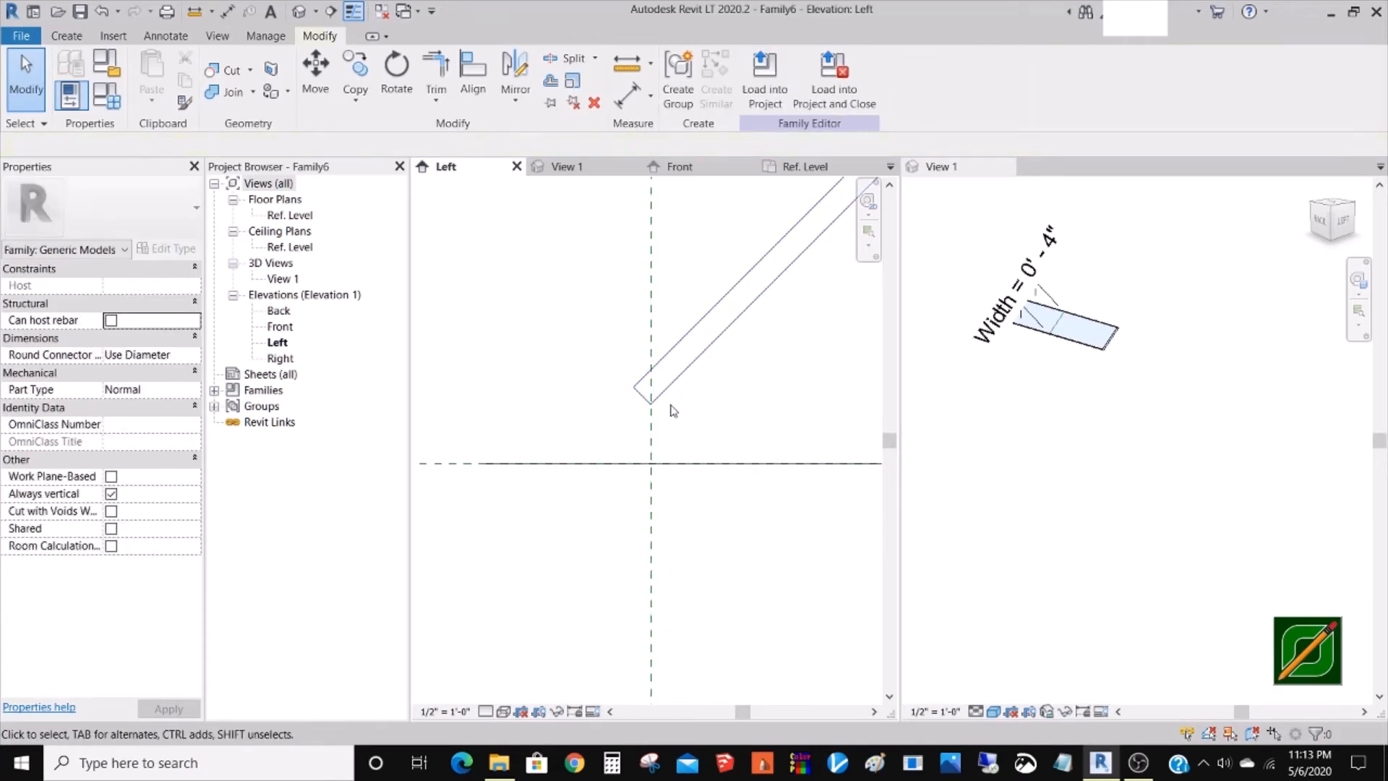
{"action": "middle_click_drag", "start_coordinate": [677, 429], "coordinate": [643, 510]}
{"action": "scroll", "coordinate": [642, 490], "scroll_direction": "down", "scroll_amount": 3}
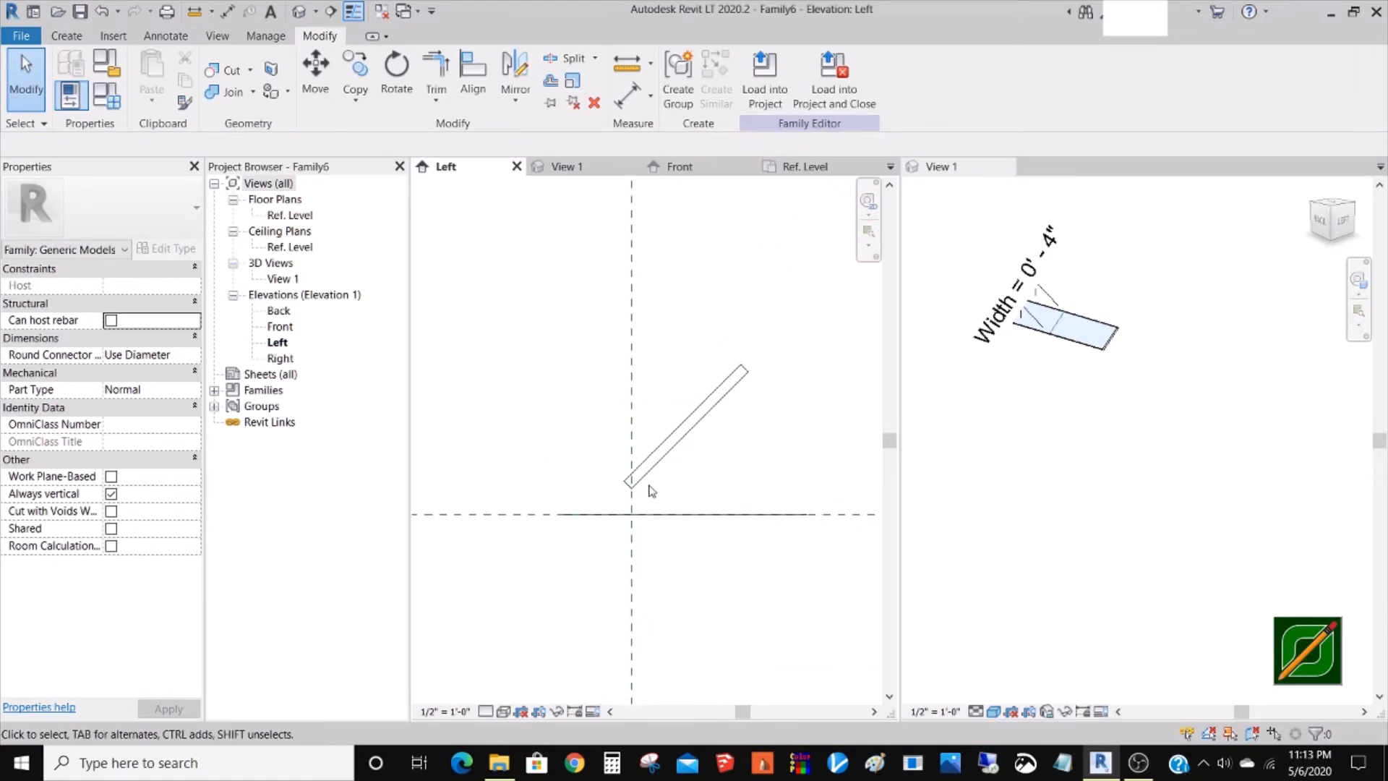
{"action": "left_click", "coordinate": [640, 478]}
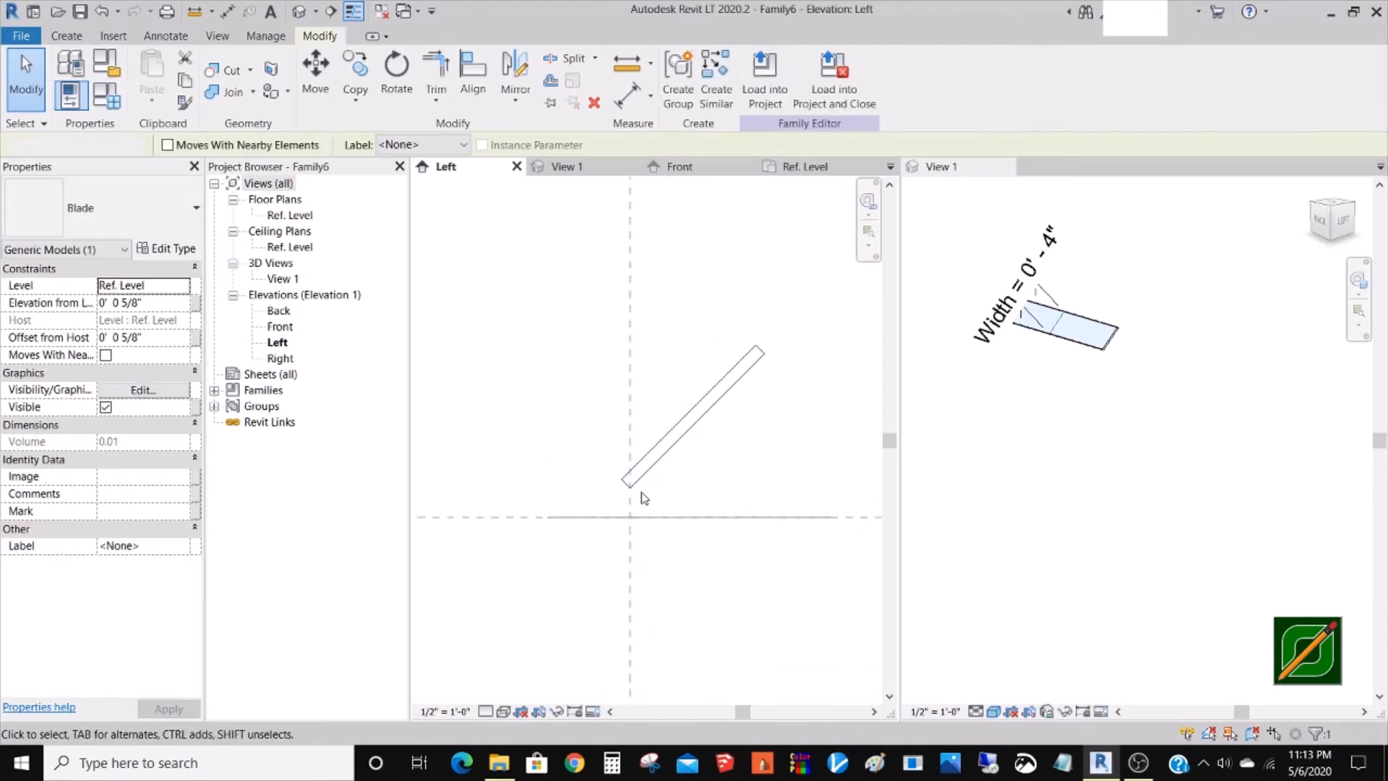
{"action": "key", "text": "Escape"}
- Move the blade straight down so its lowest corner sits at the intersection of the vertical reference plane and the reference level
{"action": "scroll", "coordinate": [643, 497], "scroll_direction": "up", "scroll_amount": 2}
{"action": "left_click", "coordinate": [647, 465]}
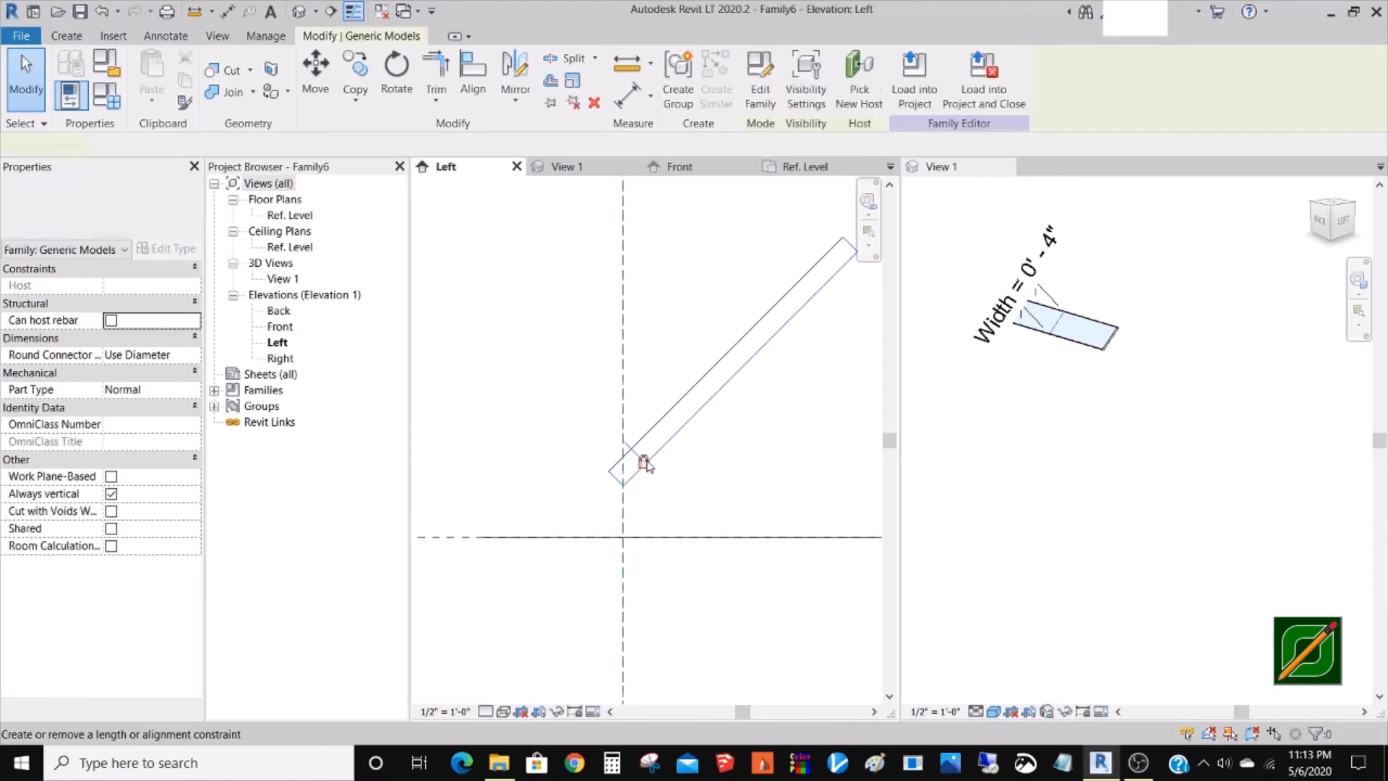
{"action": "key", "text": "v"}
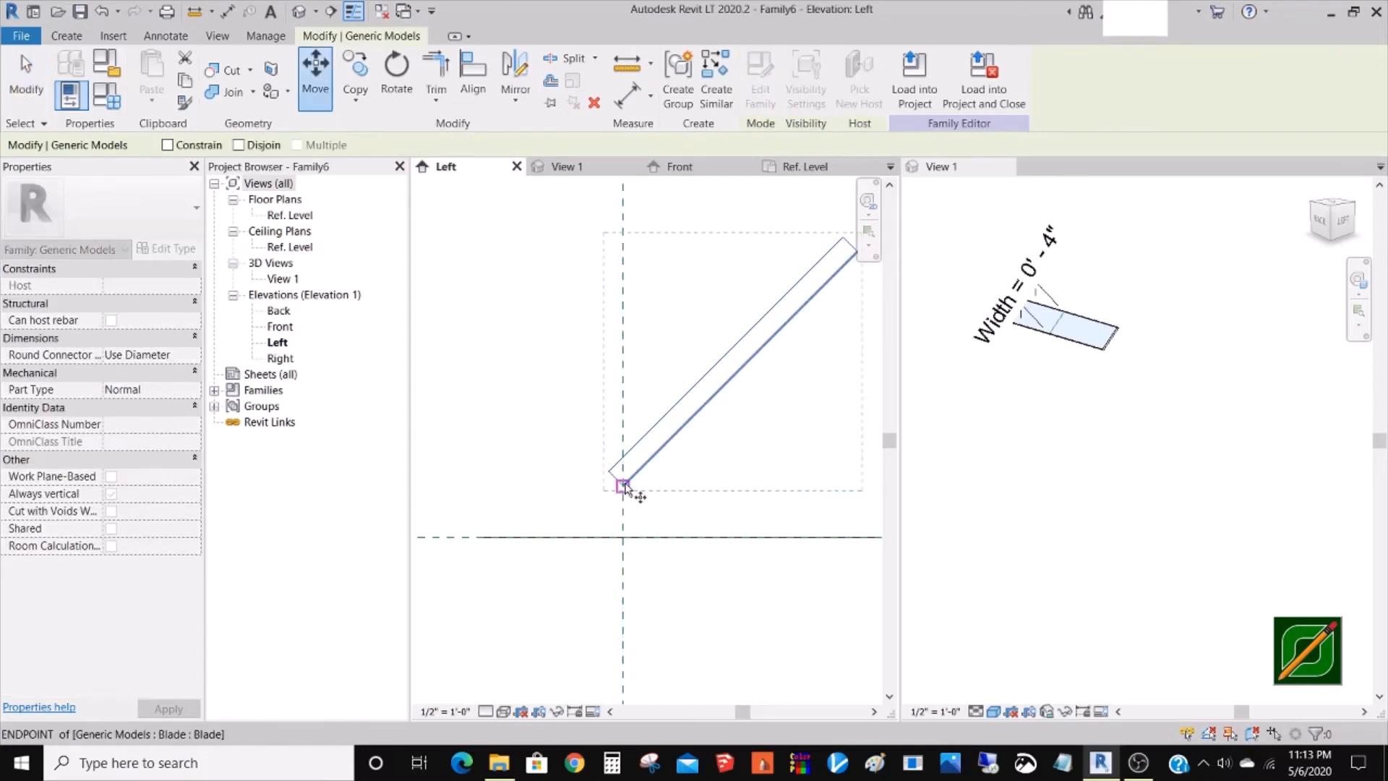
{"action": "left_click", "coordinate": [624, 485]}
{"action": "left_click", "coordinate": [624, 538]}
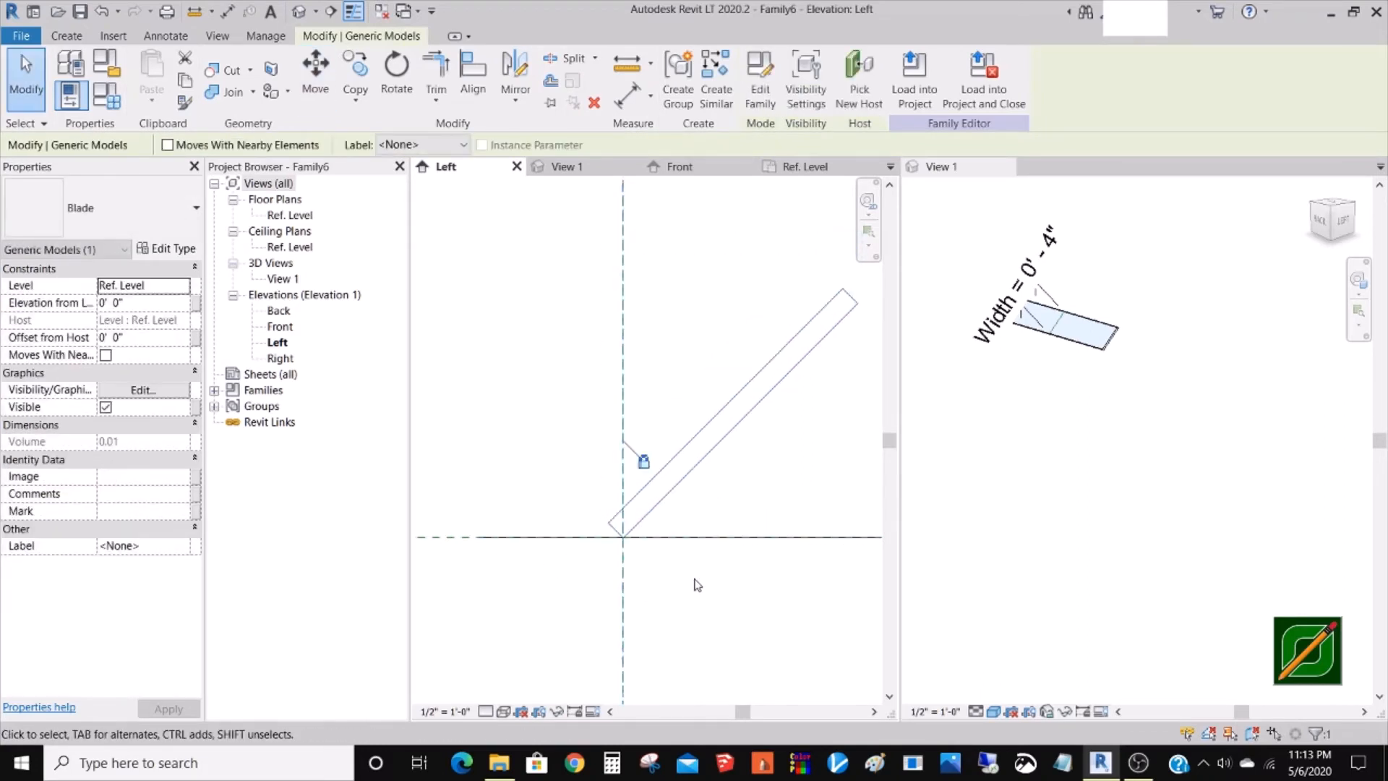
{"action": "key", "text": "Escape"}
{"action": "scroll", "coordinate": [646, 570], "scroll_direction": "down", "scroll_amount": 1}
{"action": "scroll", "coordinate": [646, 570], "scroll_direction": "down", "scroll_amount": 2}
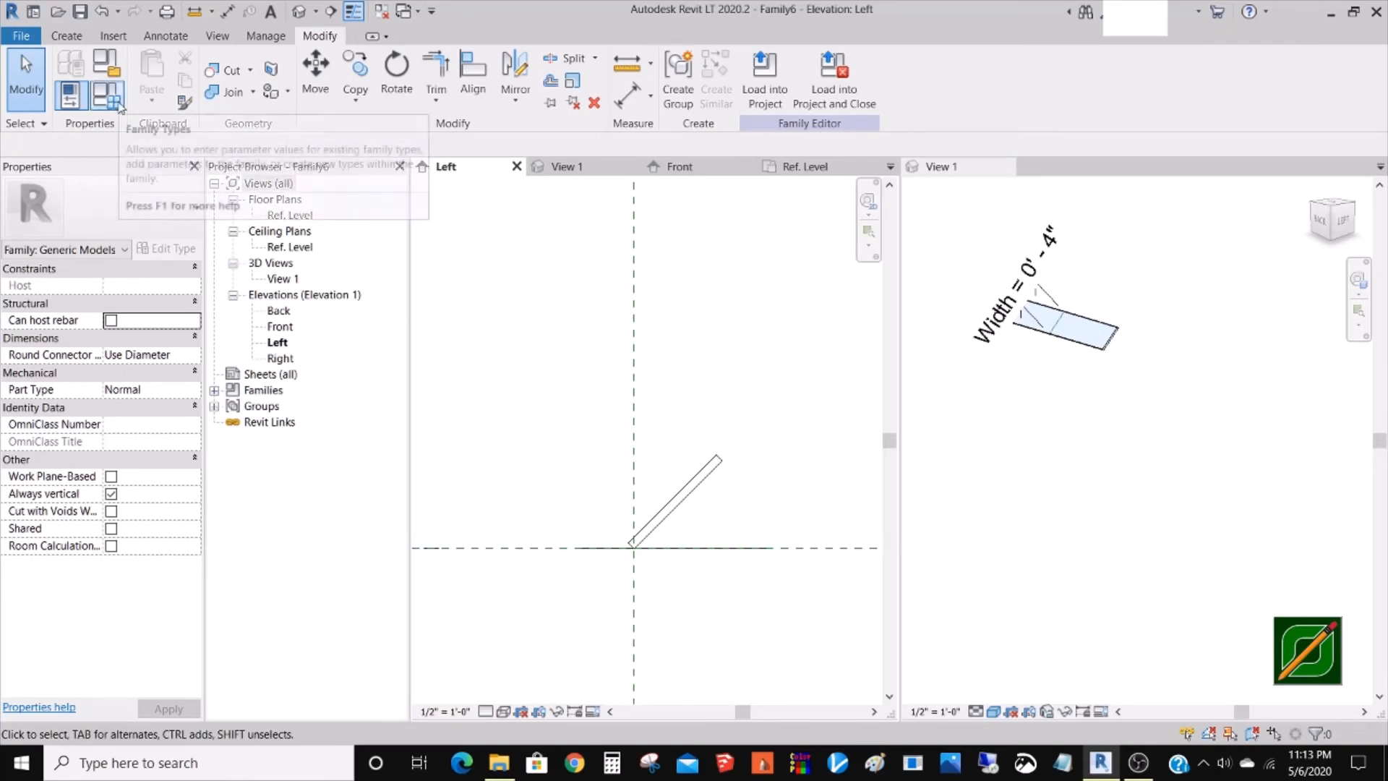
{"action": "left_click", "coordinate": [676, 504]}
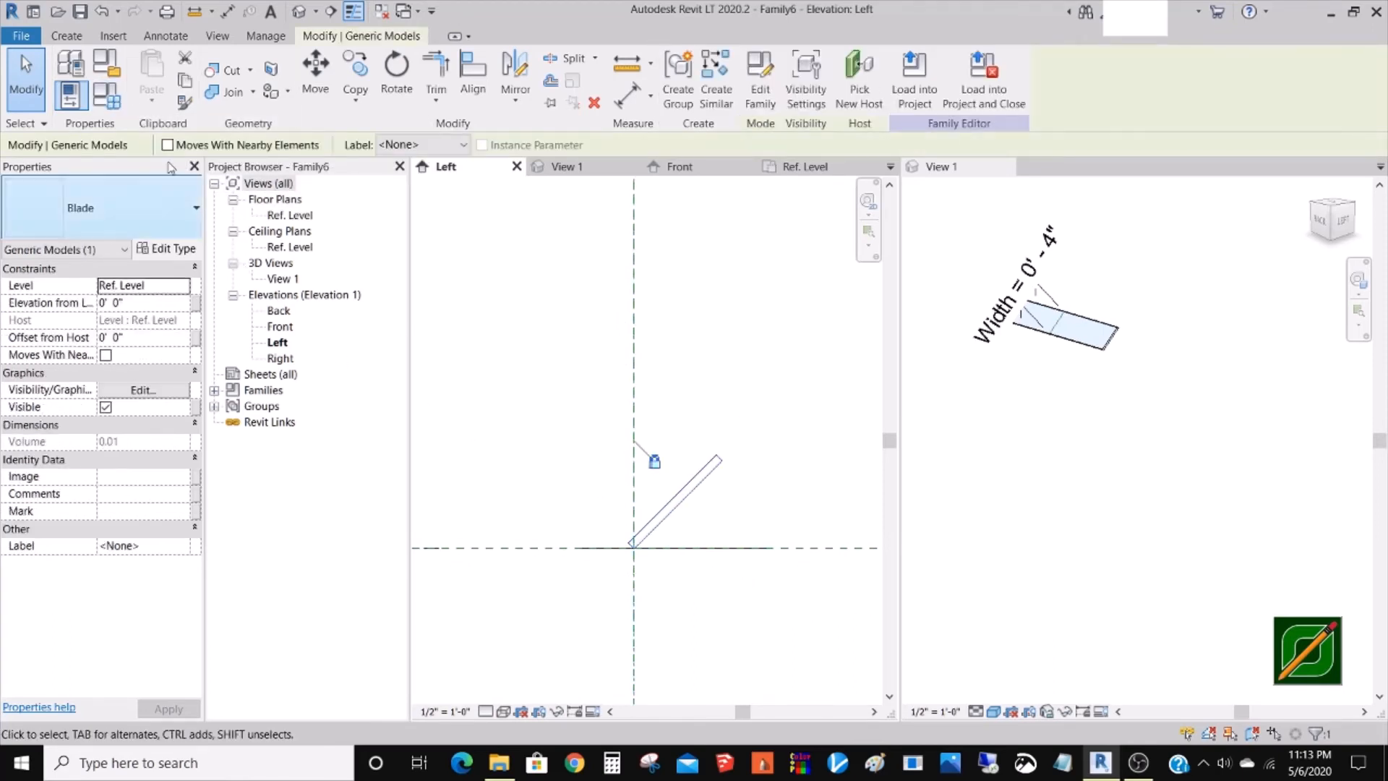
{"action": "left_click", "coordinate": [107, 96]}
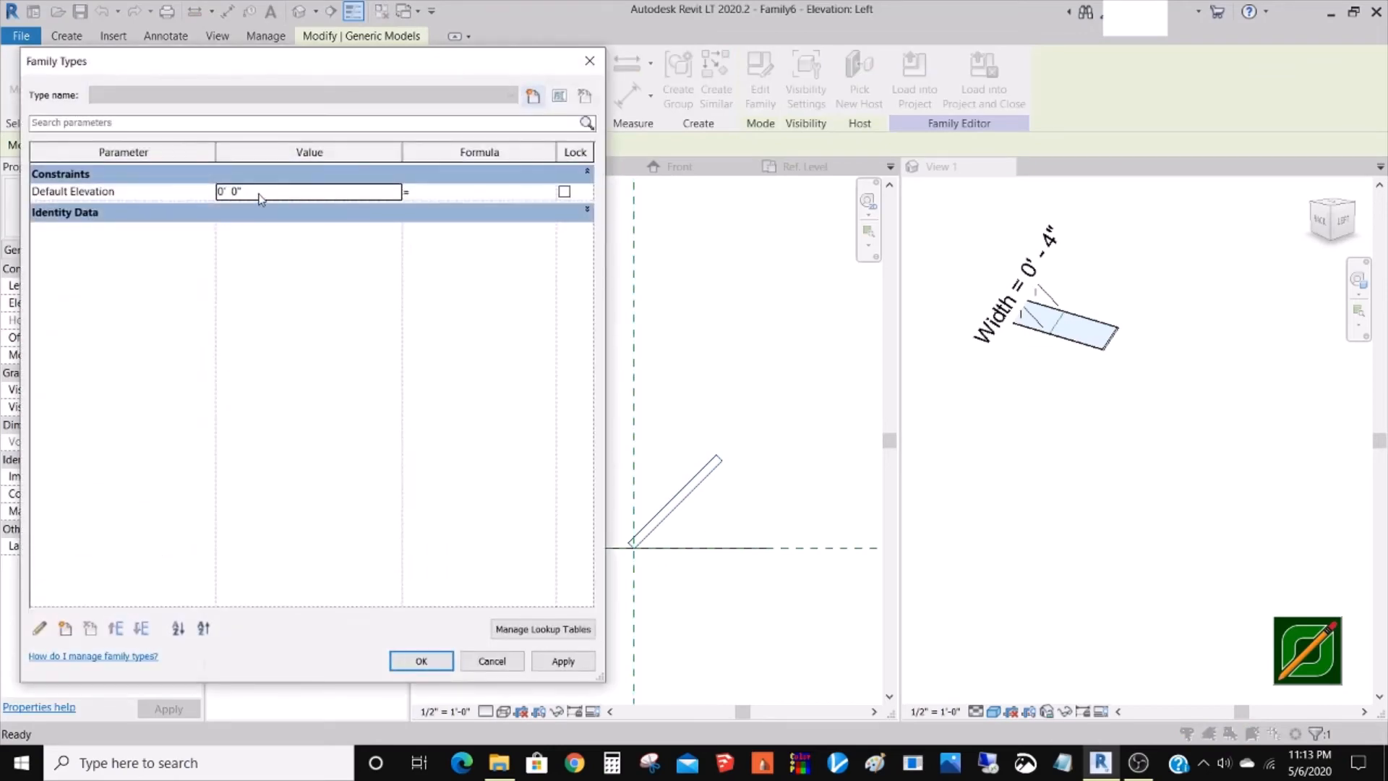
{"action": "left_click", "coordinate": [492, 662]}
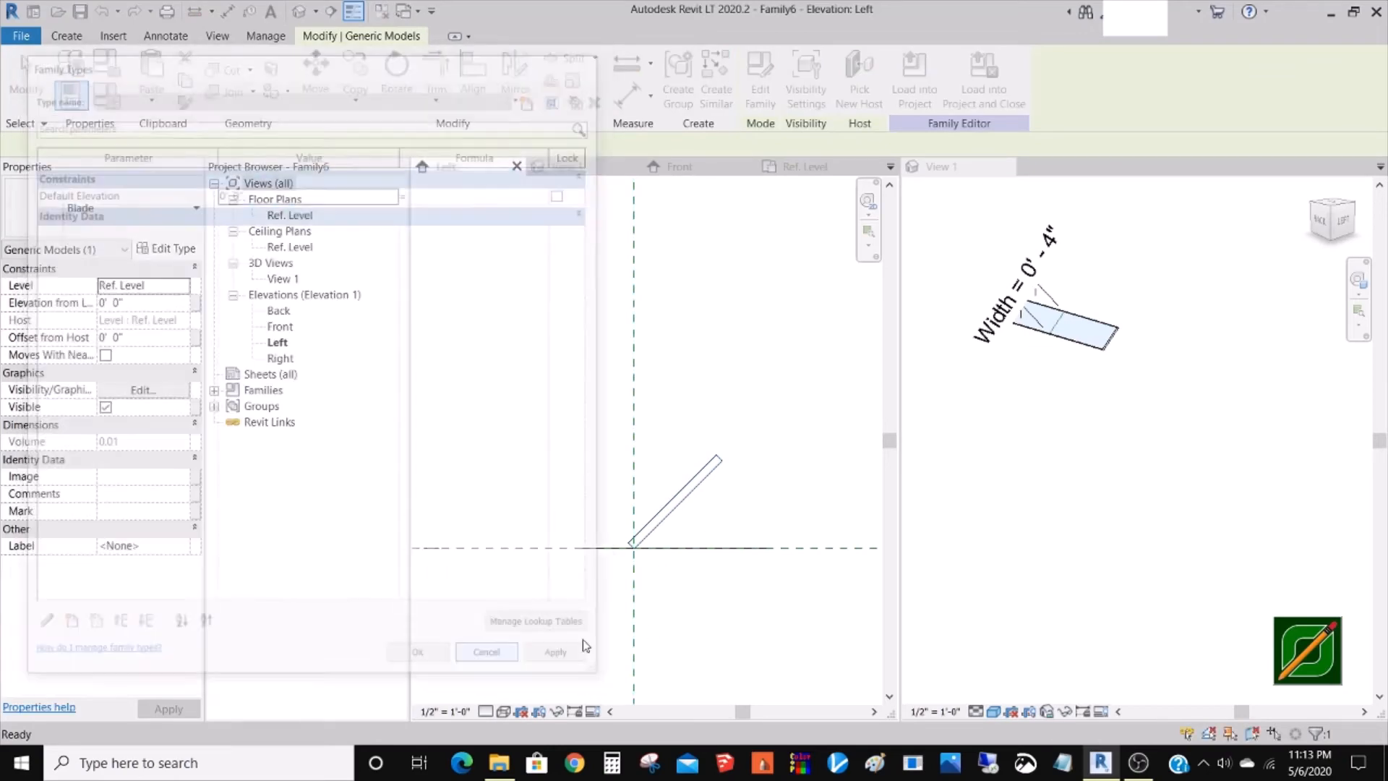
{"action": "left_click", "coordinate": [750, 519]}
- Set the nested blade's Blade Angle type parameter to 30 degrees
{"action": "left_click", "coordinate": [696, 488]}
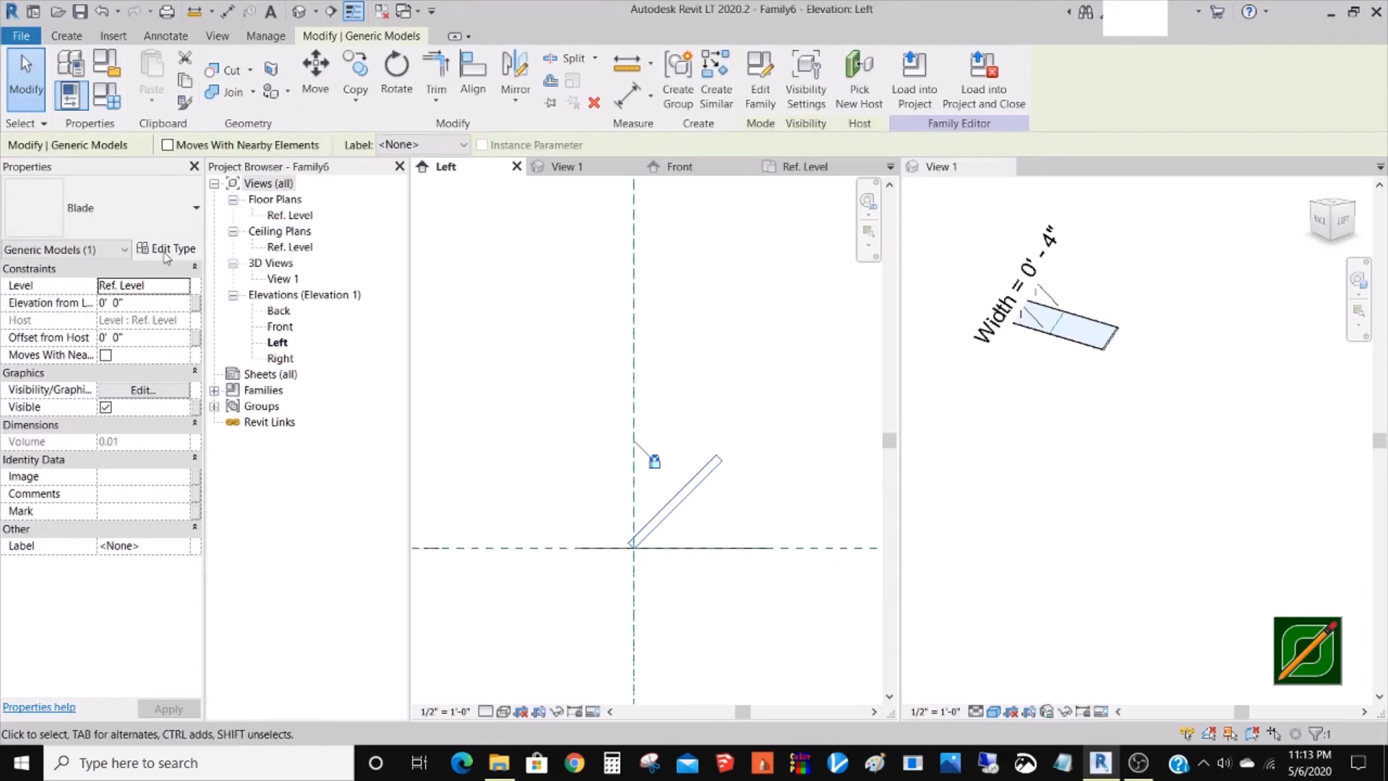
{"action": "left_click", "coordinate": [166, 249]}
{"action": "left_click", "coordinate": [465, 403]}
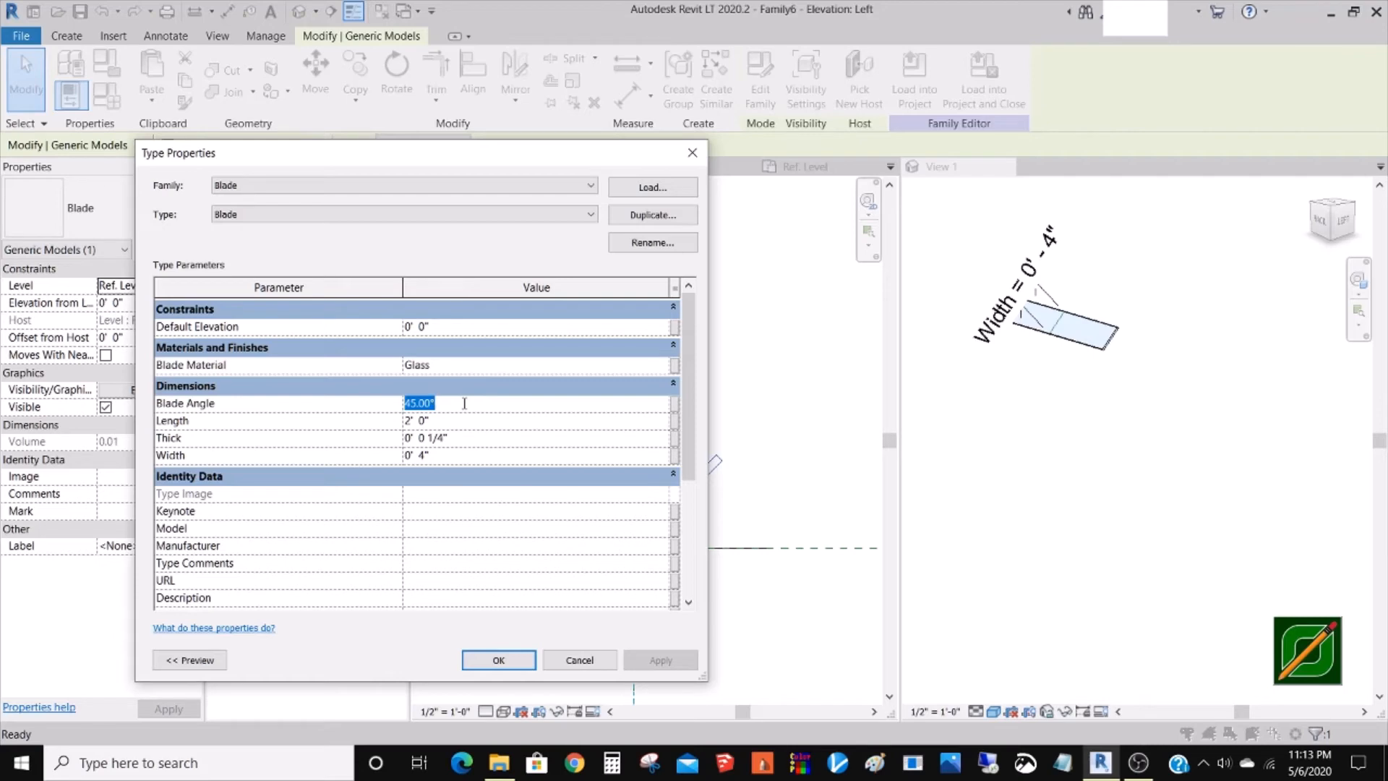
{"action": "type", "text": "30"}
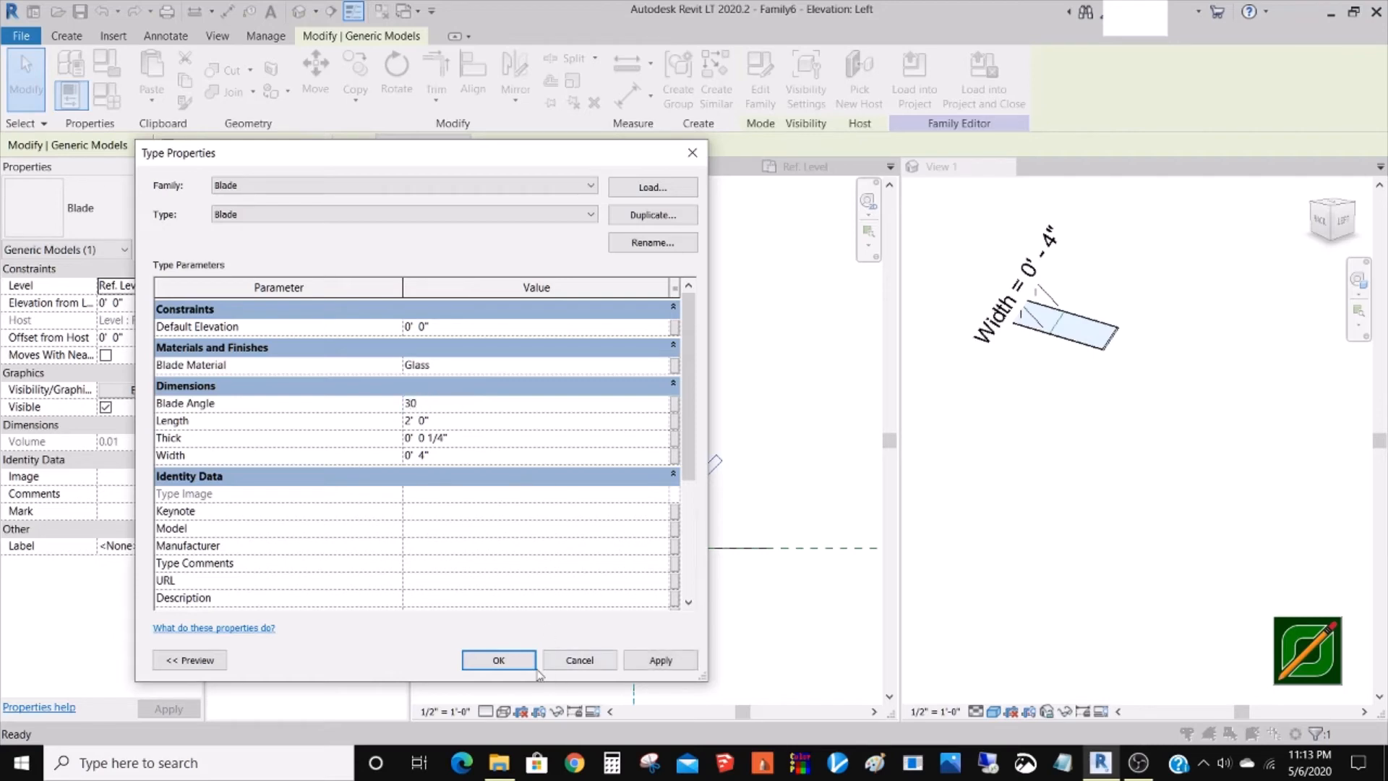
{"action": "left_click", "coordinate": [660, 660]}
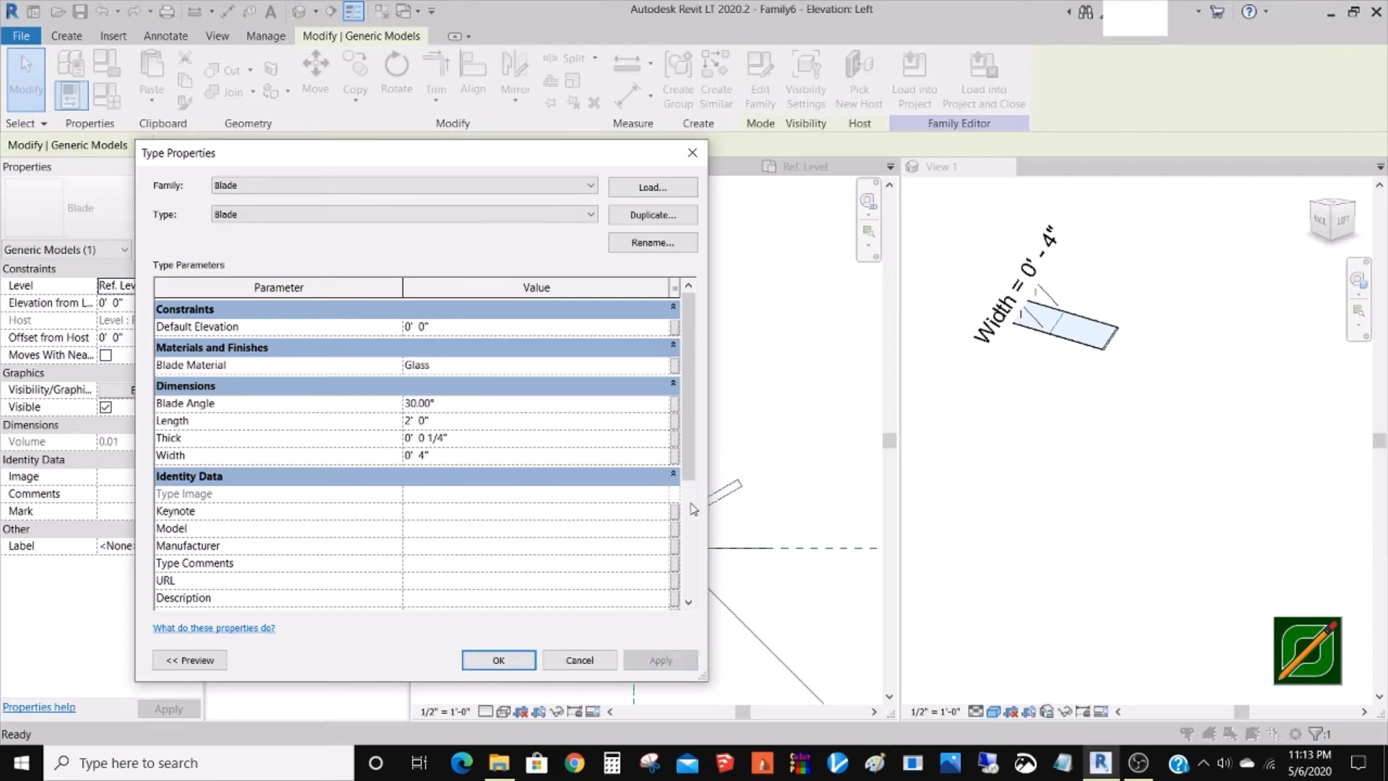
{"action": "left_click_drag", "start_coordinate": [551, 154], "coordinate": [466, 147]}
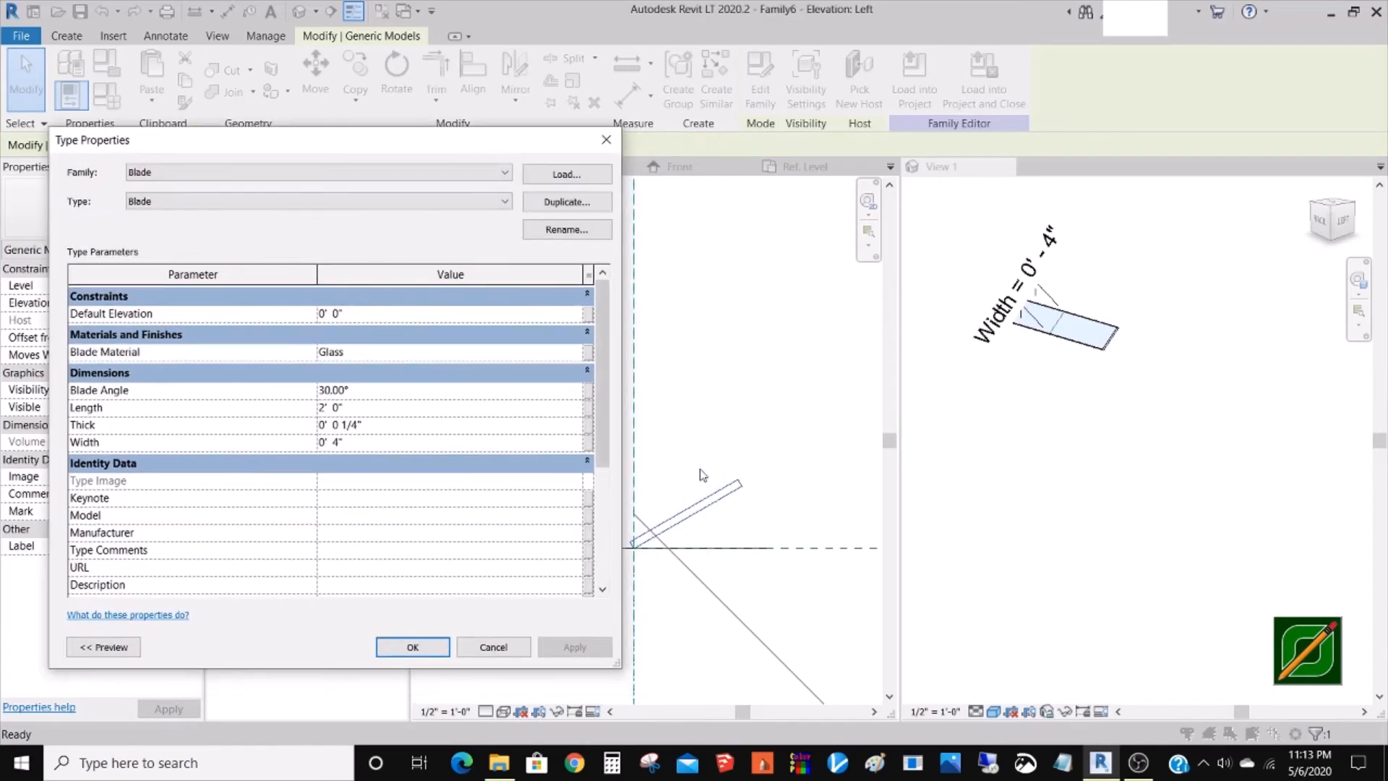
{"action": "left_click", "coordinate": [414, 646]}
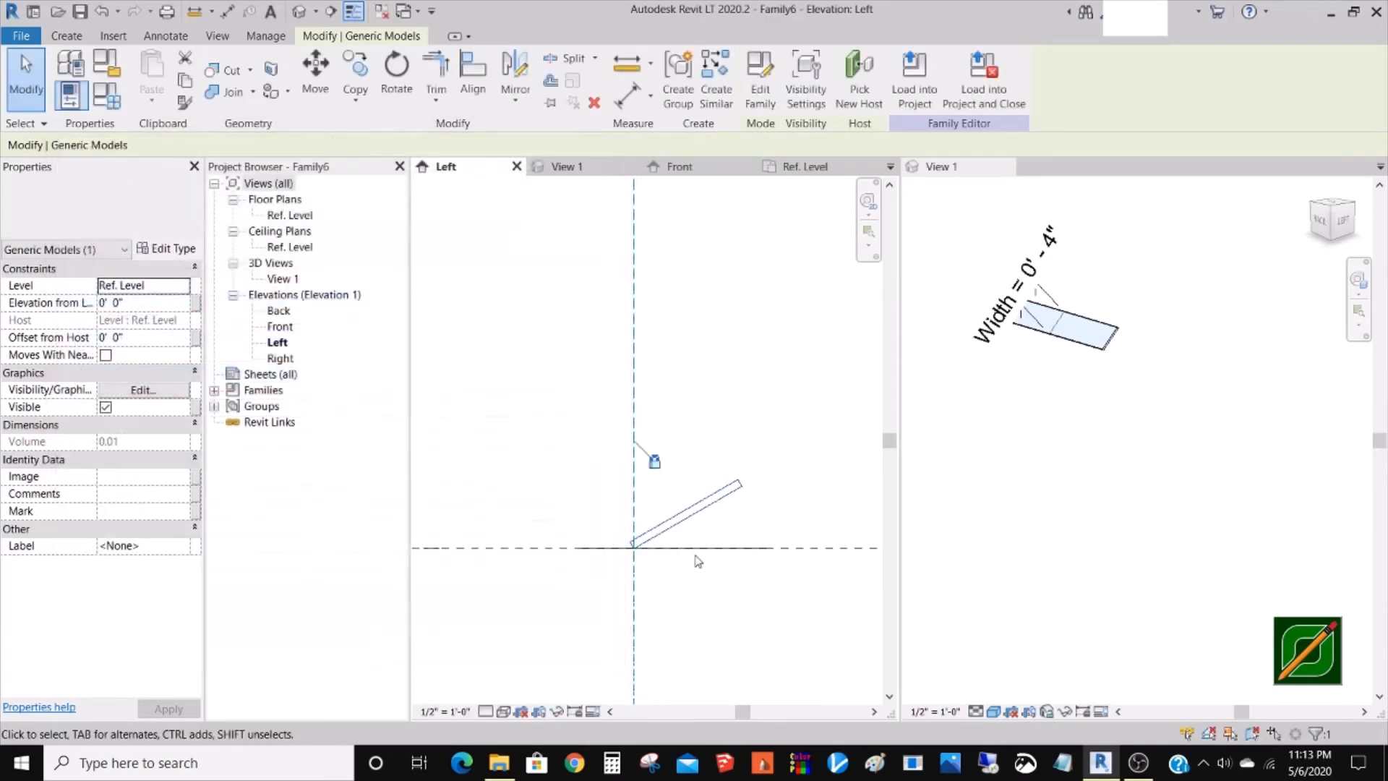
{"action": "left_click", "coordinate": [737, 577]}
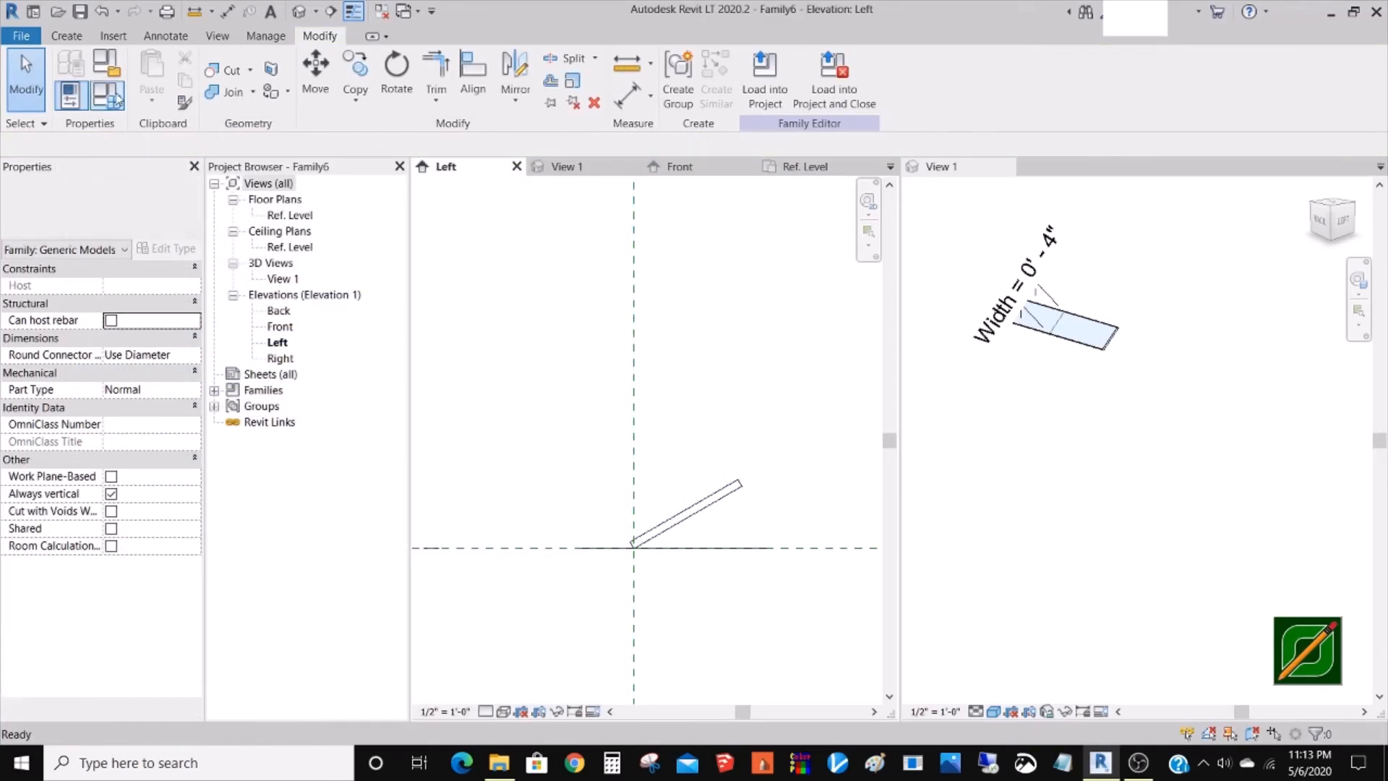
- Add an angular dimension between the horizontal reference plane and the blade in the Left elevation
{"action": "left_click", "coordinate": [175, 40]}
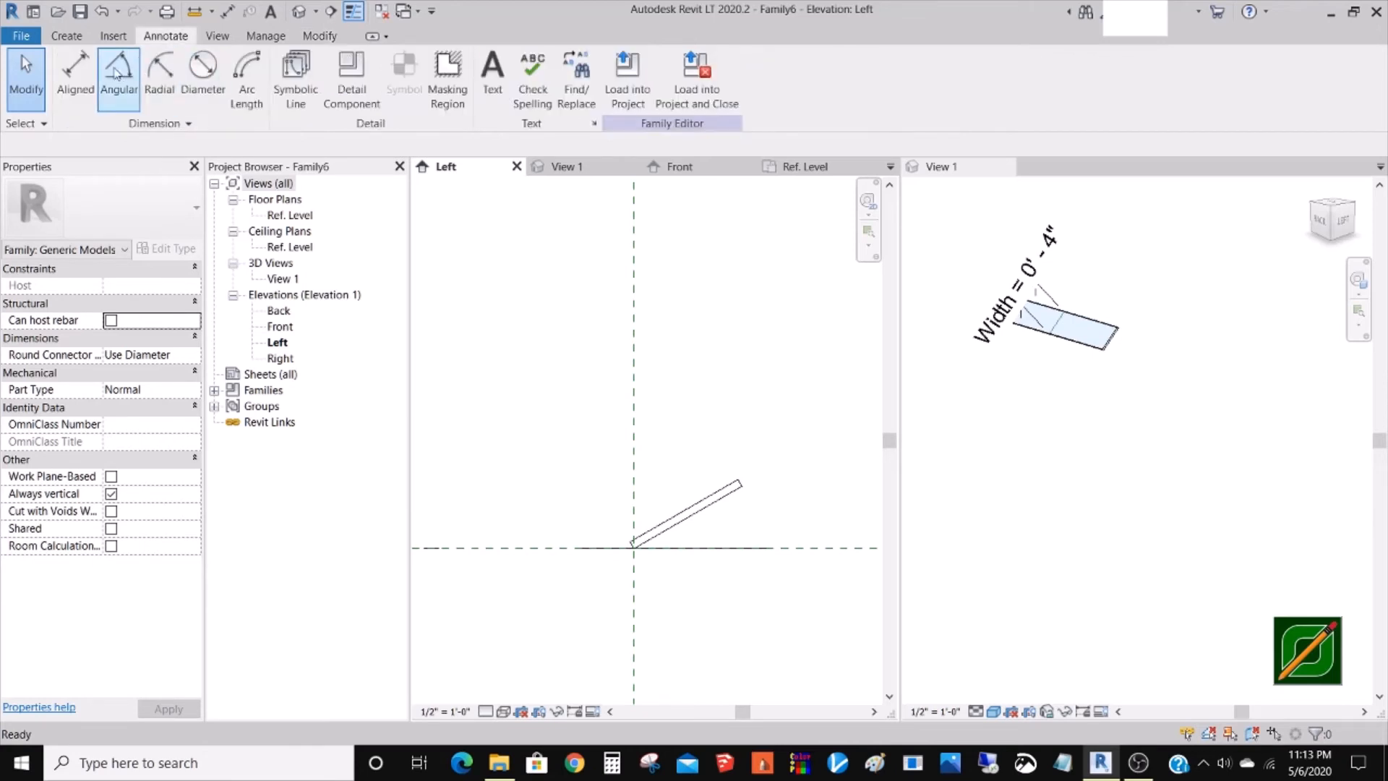
{"action": "left_click", "coordinate": [116, 72]}
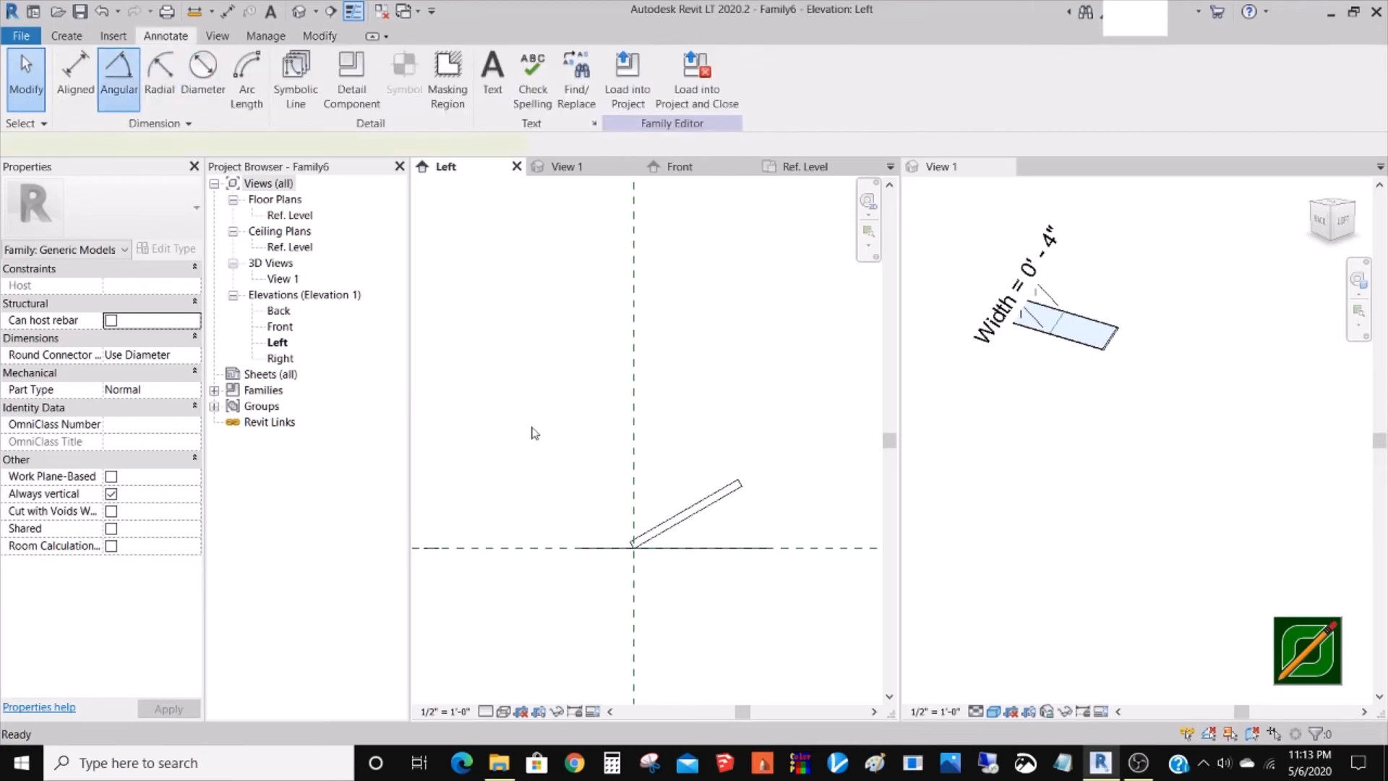
{"action": "left_click", "coordinate": [790, 548]}
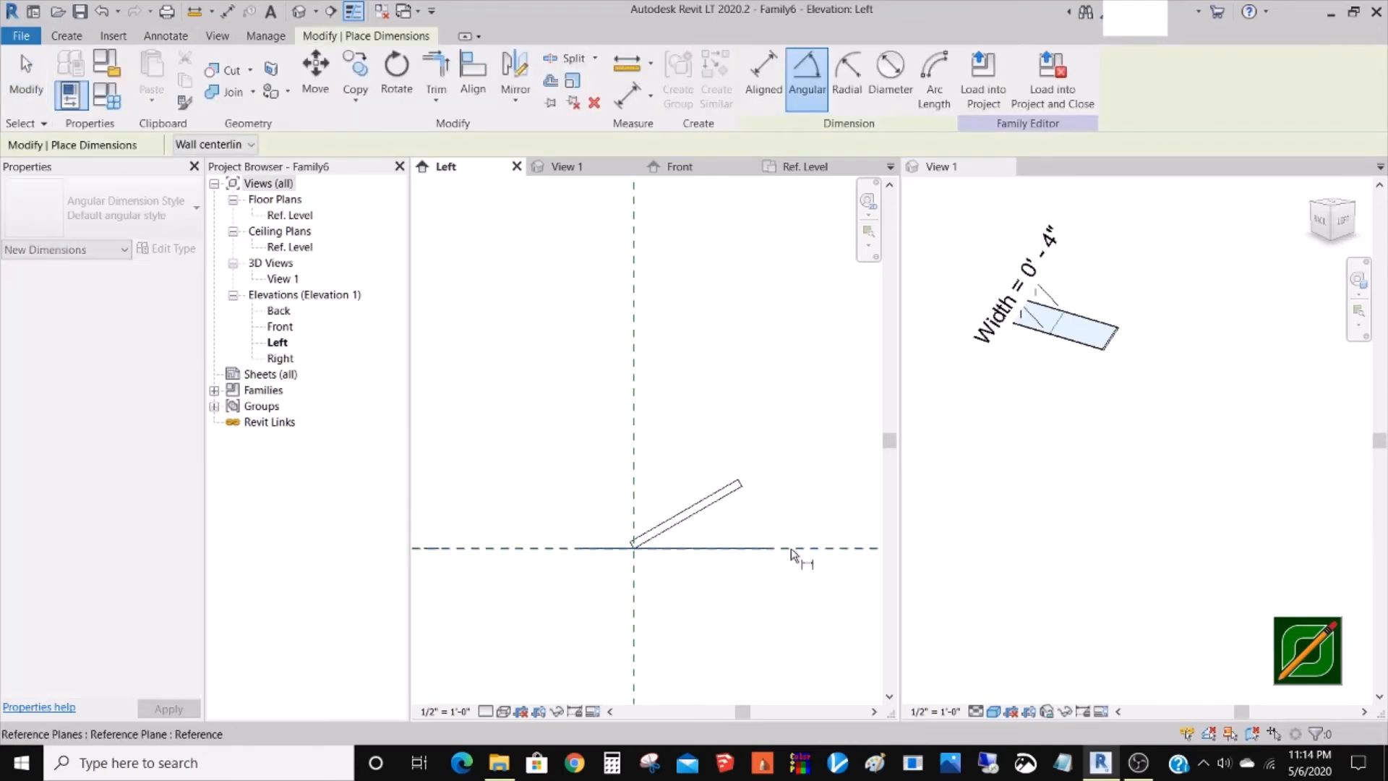
{"action": "left_click", "coordinate": [726, 498]}
{"action": "scroll", "coordinate": [699, 486], "scroll_direction": "down", "scroll_amount": 4}
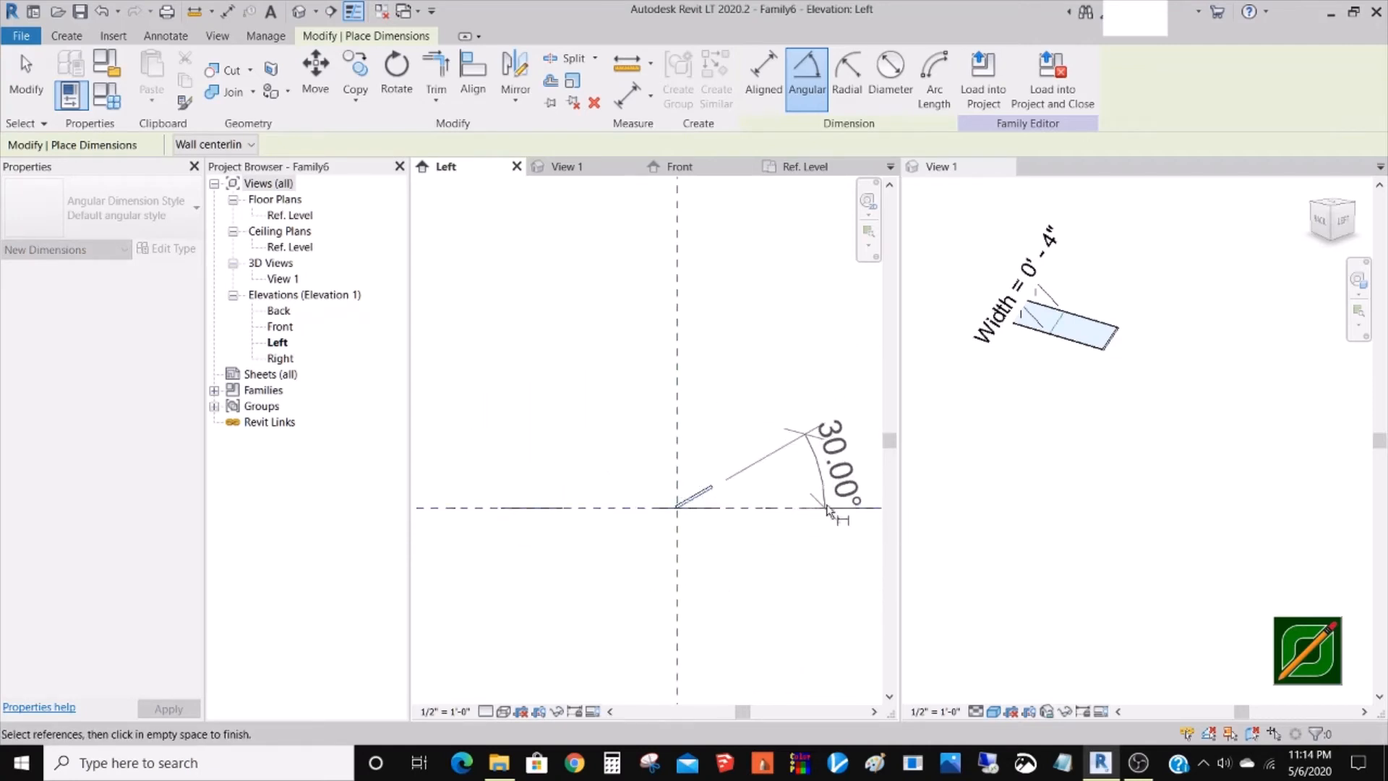
{"action": "left_click", "coordinate": [830, 483]}
{"action": "key", "text": "Escape"}
{"action": "key", "text": "Escape"}
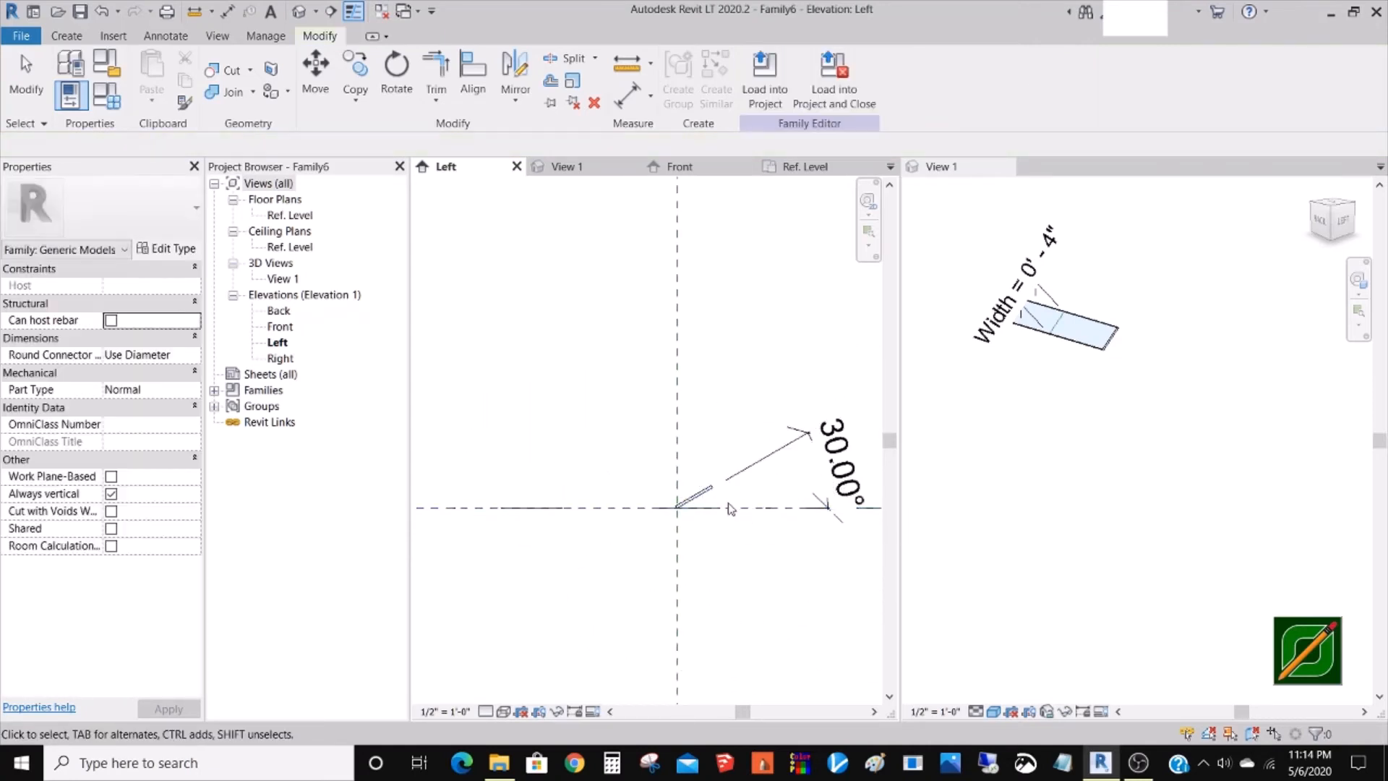
{"action": "scroll", "coordinate": [731, 535], "scroll_direction": "up", "scroll_amount": 3}
{"action": "scroll", "coordinate": [649, 530], "scroll_direction": "down", "scroll_amount": 3}
{"action": "scroll", "coordinate": [688, 516], "scroll_direction": "up", "scroll_amount": 3}
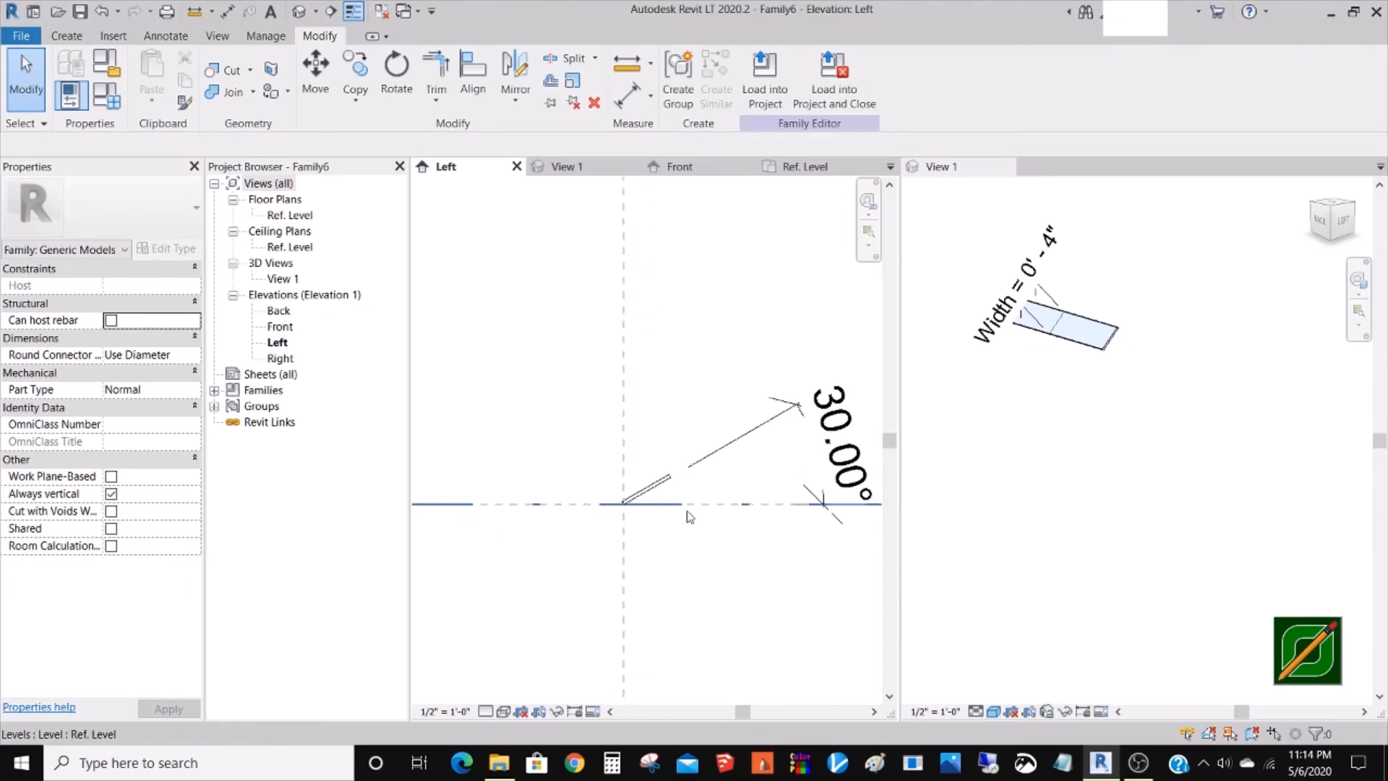
{"action": "left_click", "coordinate": [654, 488]}
{"action": "key", "text": "Escape"}
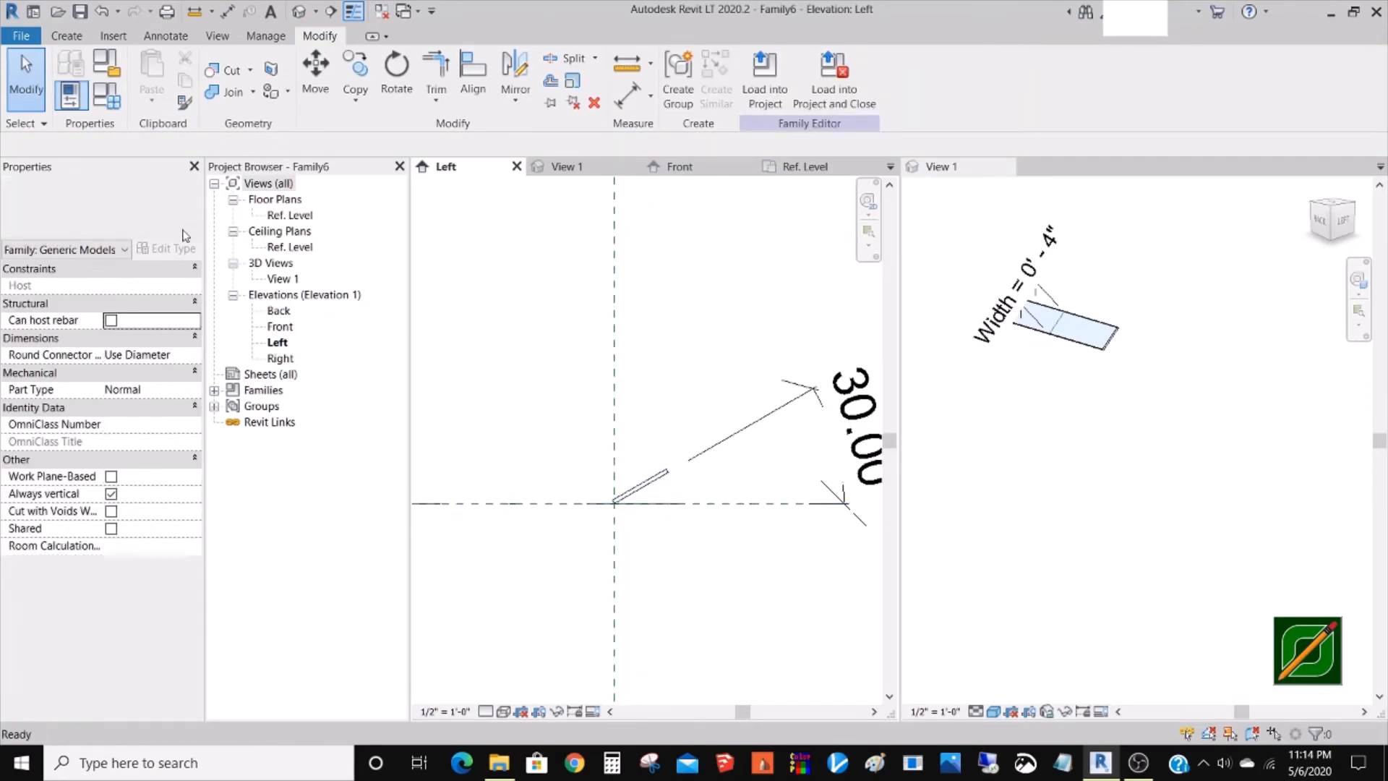
{"action": "left_click", "coordinate": [112, 102]}
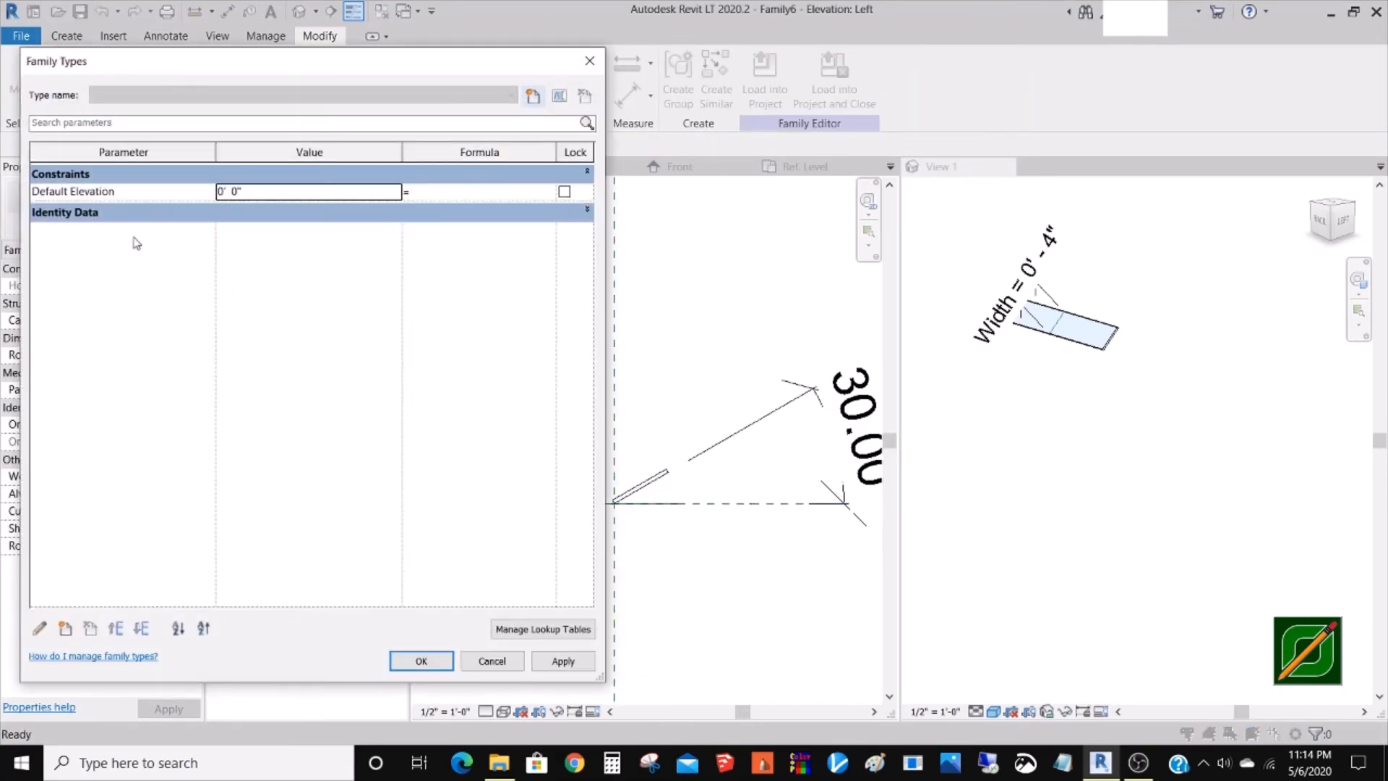
{"action": "left_click", "coordinate": [499, 661]}
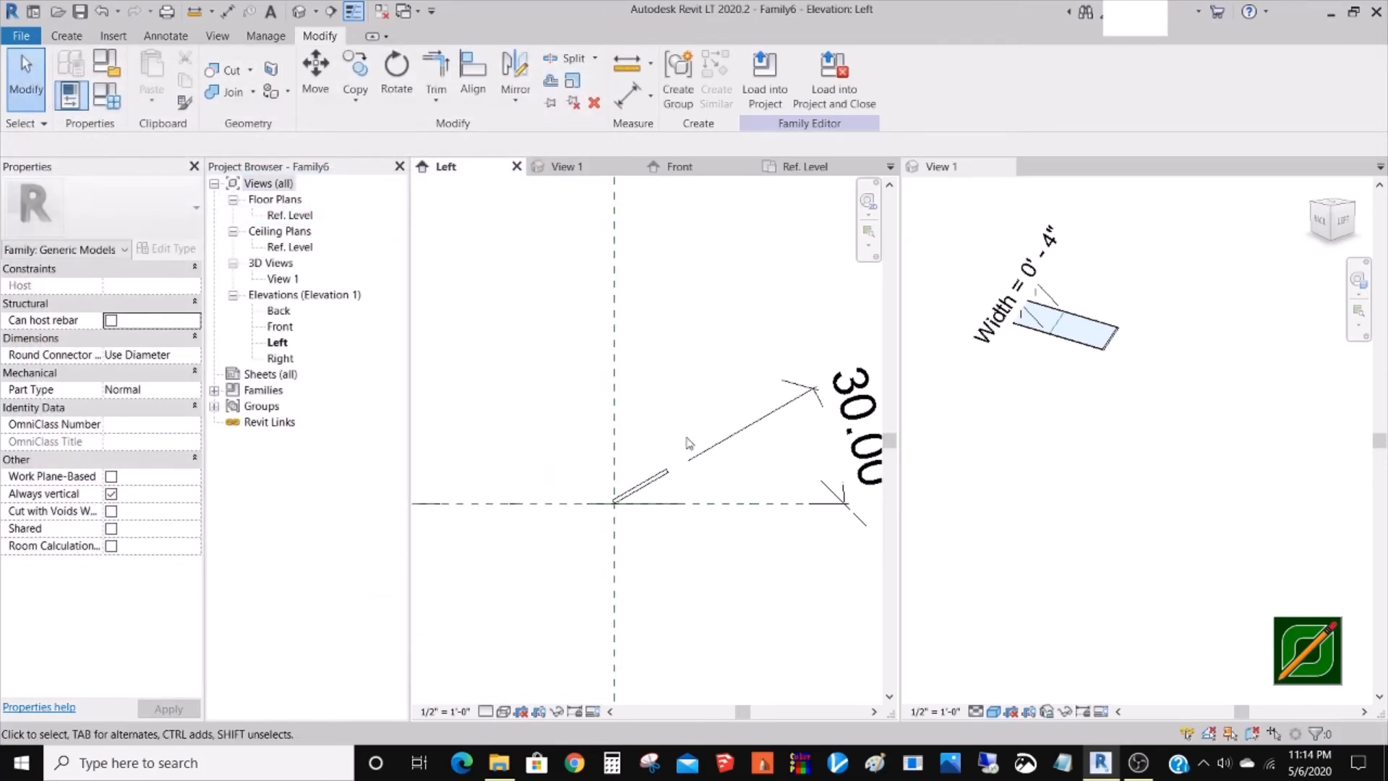
- Set the nested blade's Blade Angle type parameter to 45 degrees
{"action": "left_click", "coordinate": [654, 490]}
{"action": "left_click", "coordinate": [173, 247]}
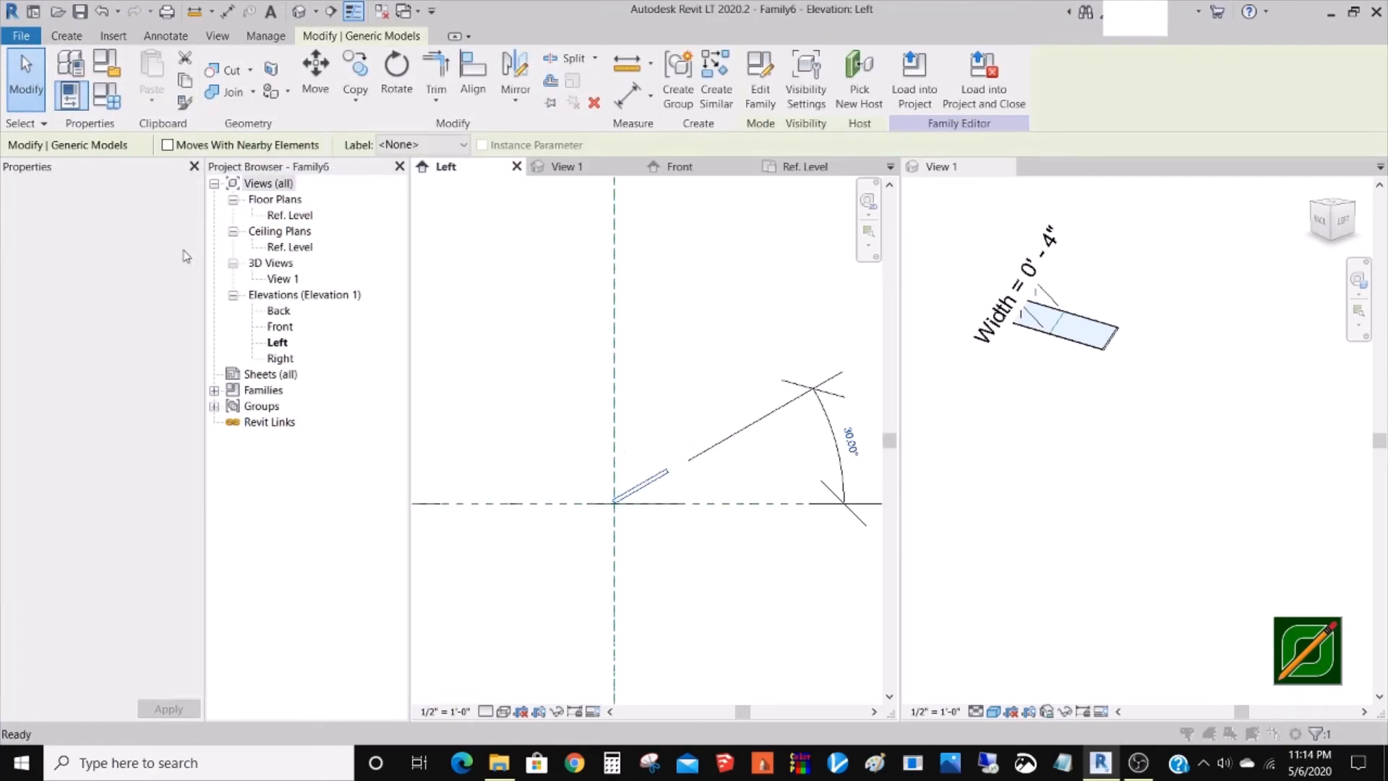
{"action": "left_click", "coordinate": [375, 390]}
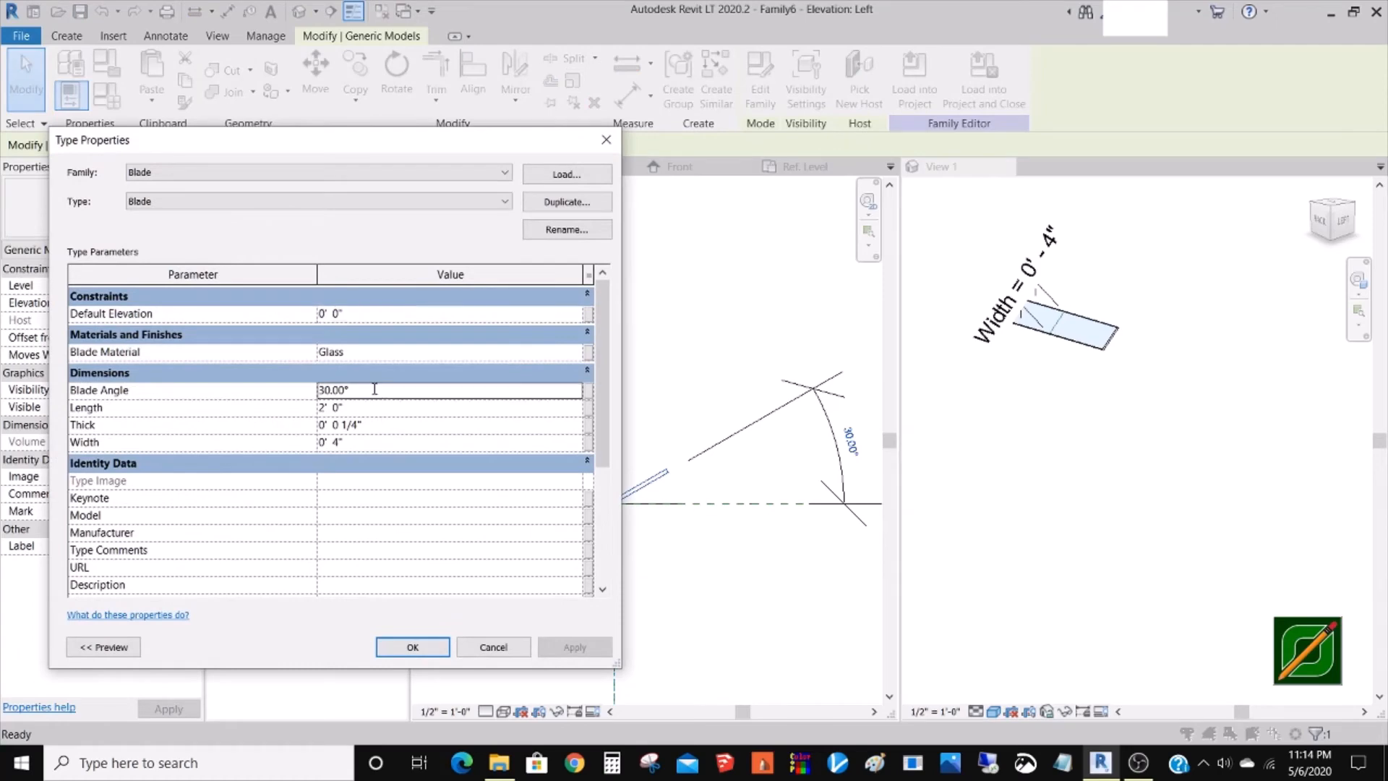
{"action": "double_click", "coordinate": [375, 389]}
{"action": "type", "text": "45"}
{"action": "left_click", "coordinate": [426, 647]}
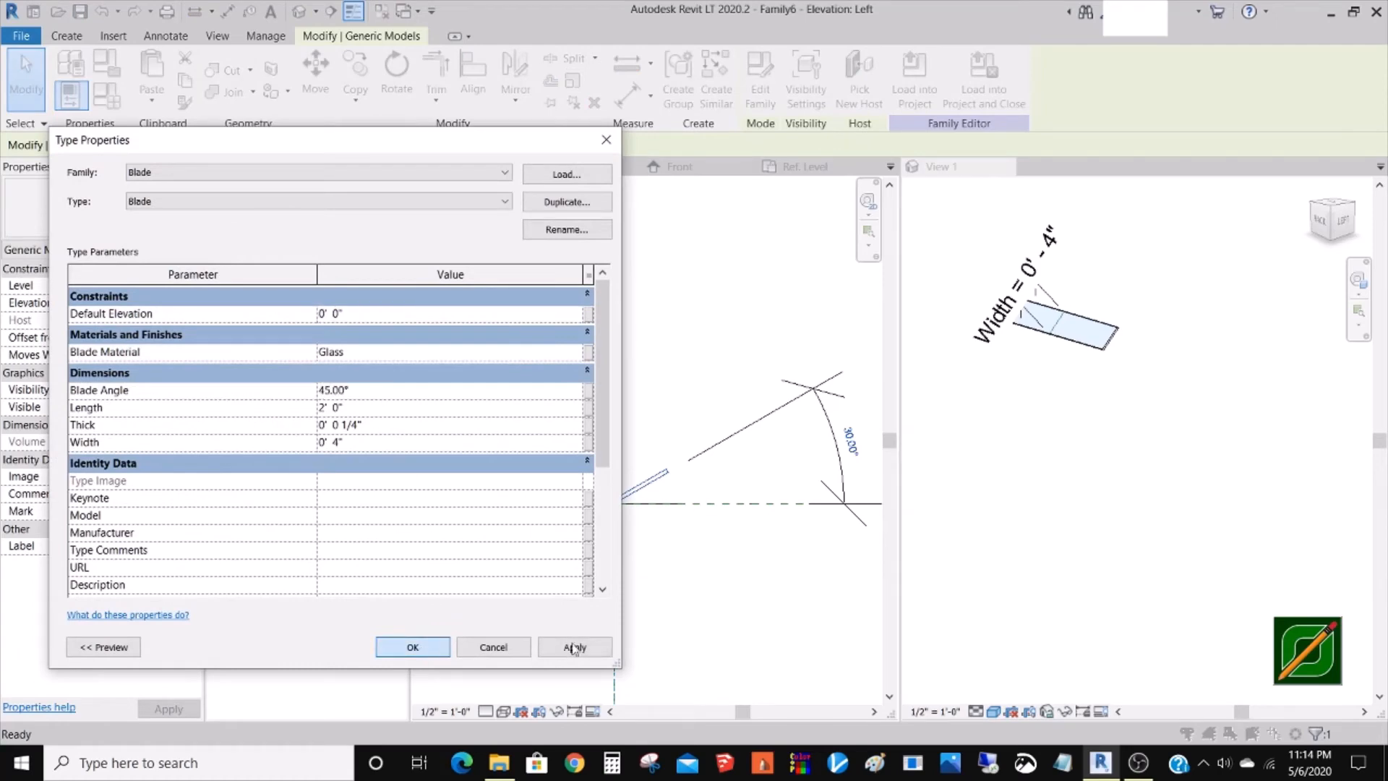
{"action": "left_click", "coordinate": [654, 622]}
{"action": "scroll", "coordinate": [621, 504], "scroll_direction": "up", "scroll_amount": 5}
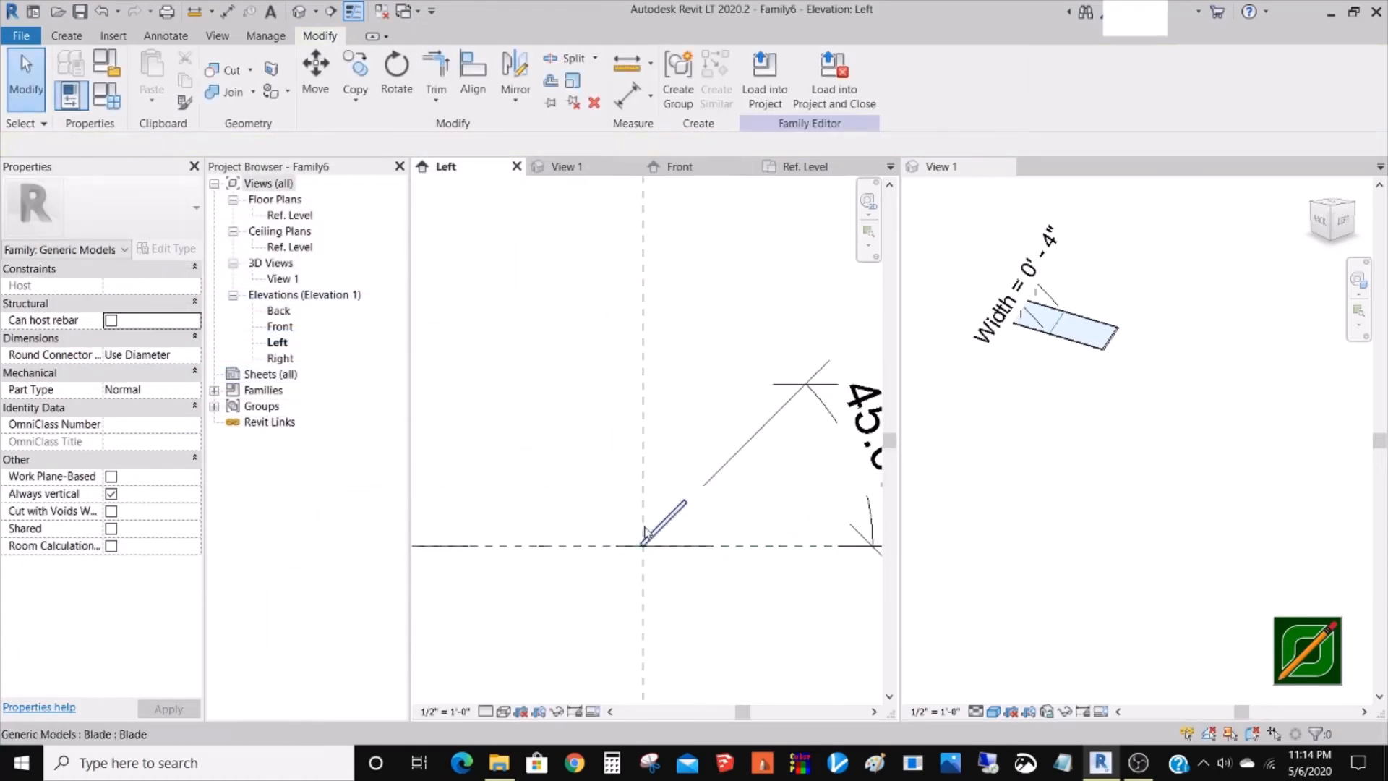
{"action": "scroll", "coordinate": [675, 598], "scroll_direction": "down", "scroll_amount": 4}
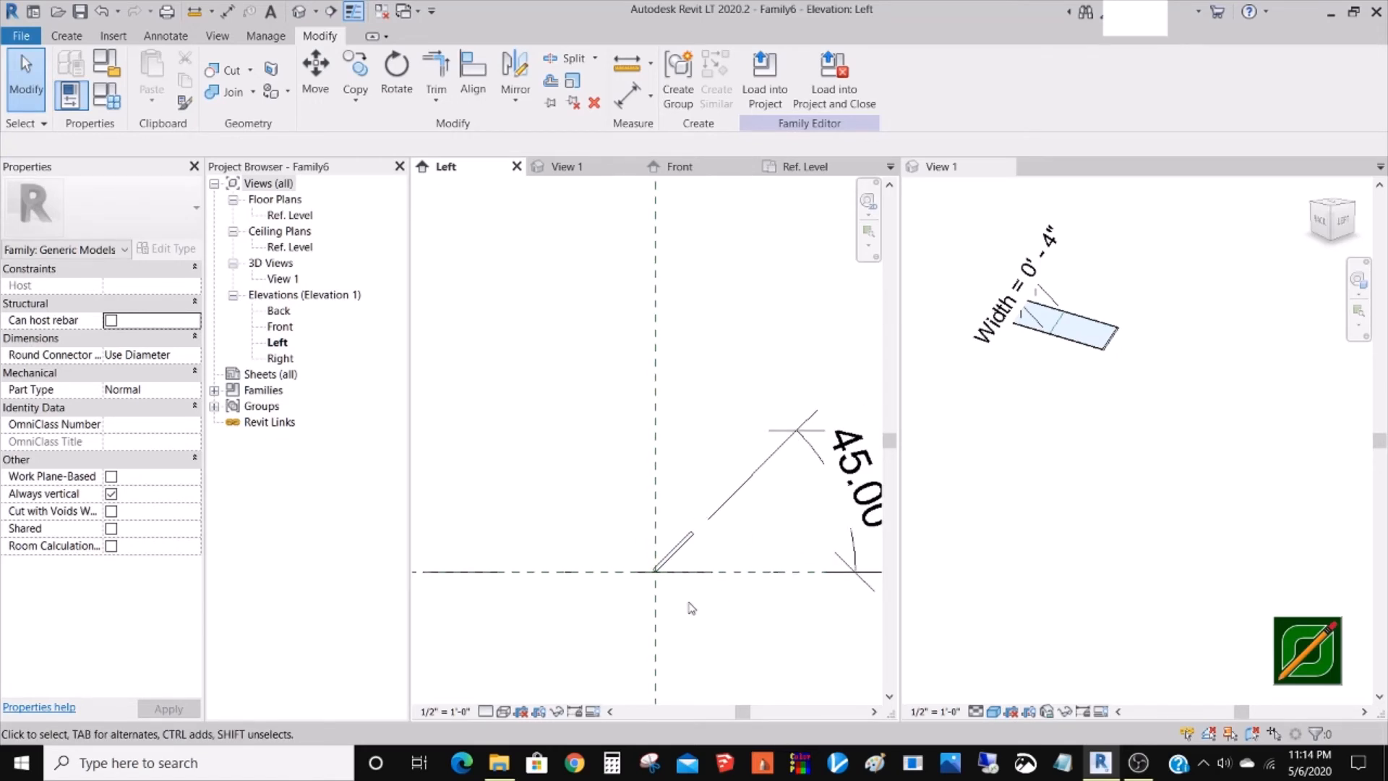
- Draw a horizontal reference plane about 1' 8 3/16" above the reference level in the Left elevation, crossing the vertical reference plane
{"action": "key", "text": "r"}
{"action": "key", "text": "p"}
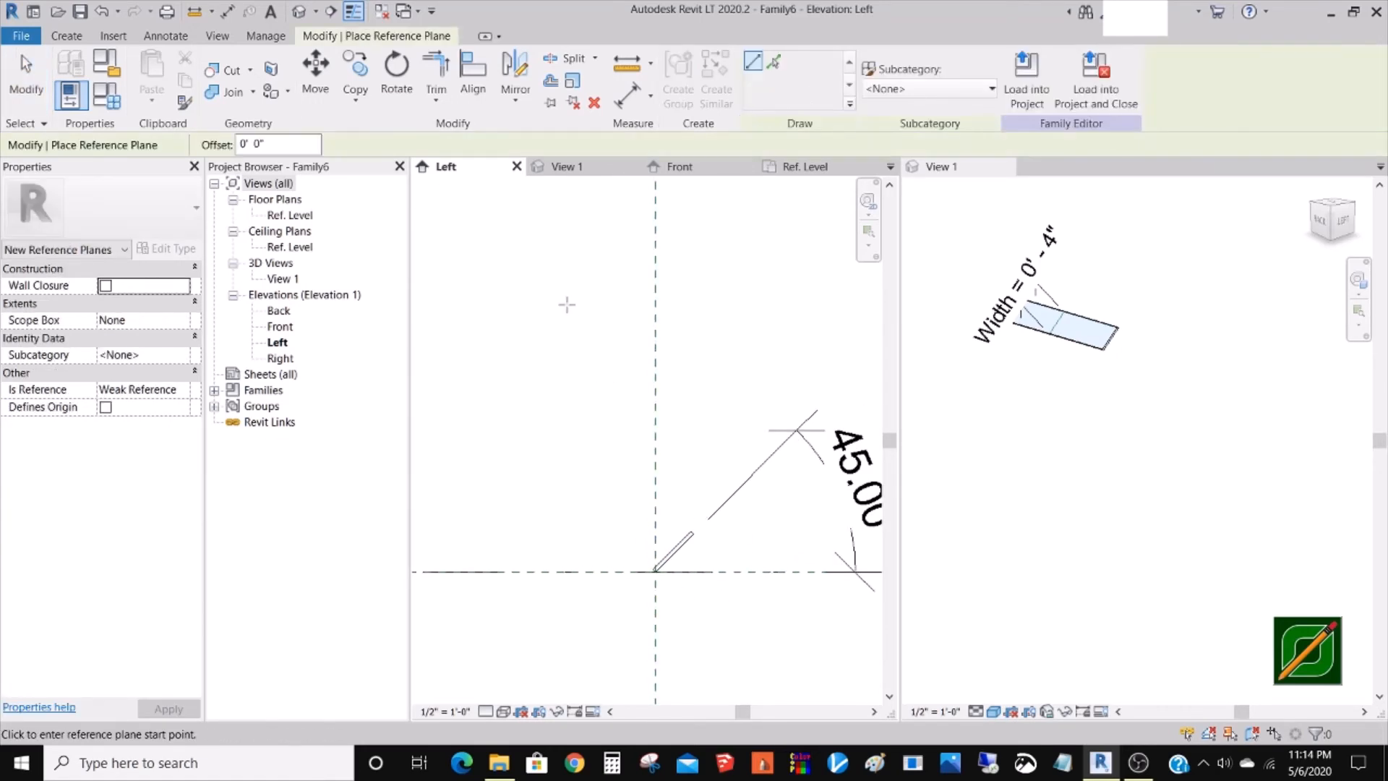
{"action": "key", "text": "Escape"}
{"action": "key", "text": "r"}
{"action": "key", "text": "p"}
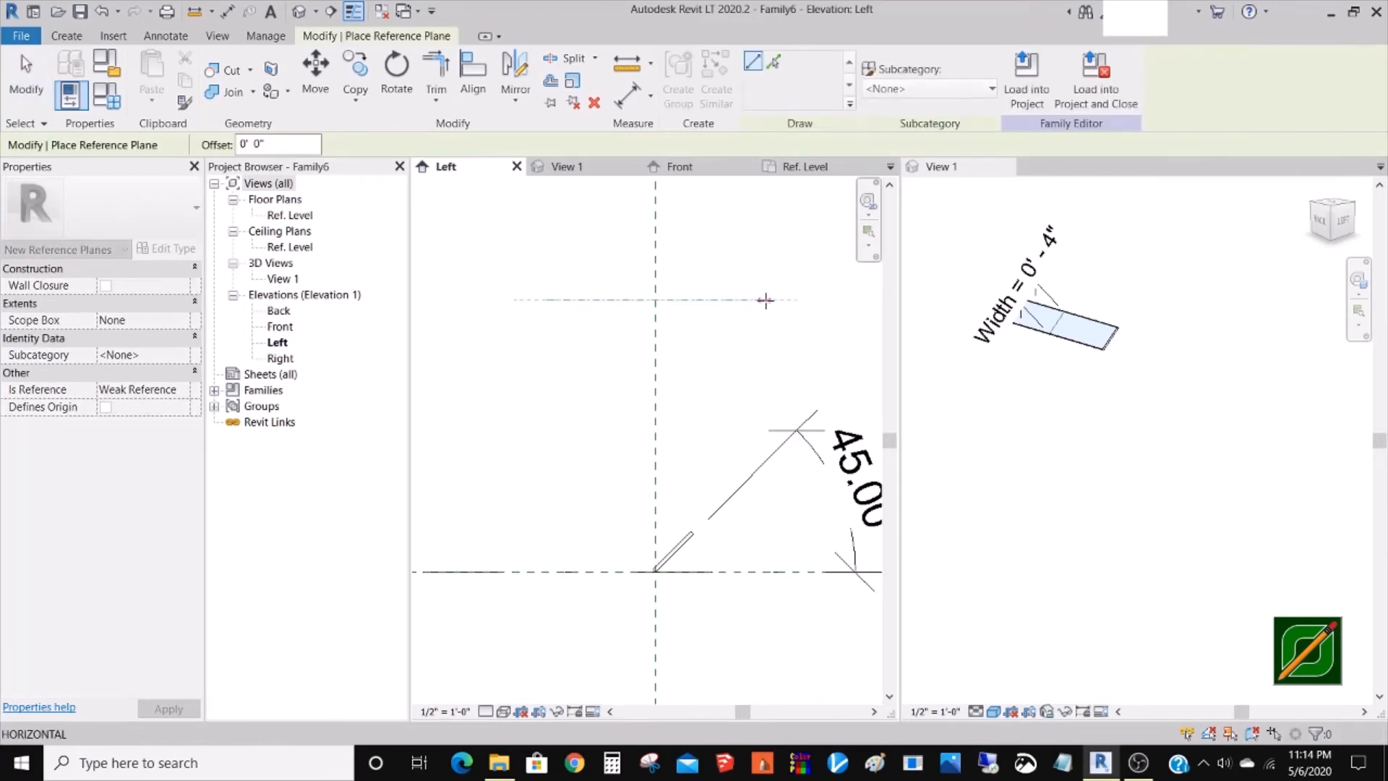
{"action": "left_click", "coordinate": [785, 299]}
{"action": "key", "text": "Escape"}
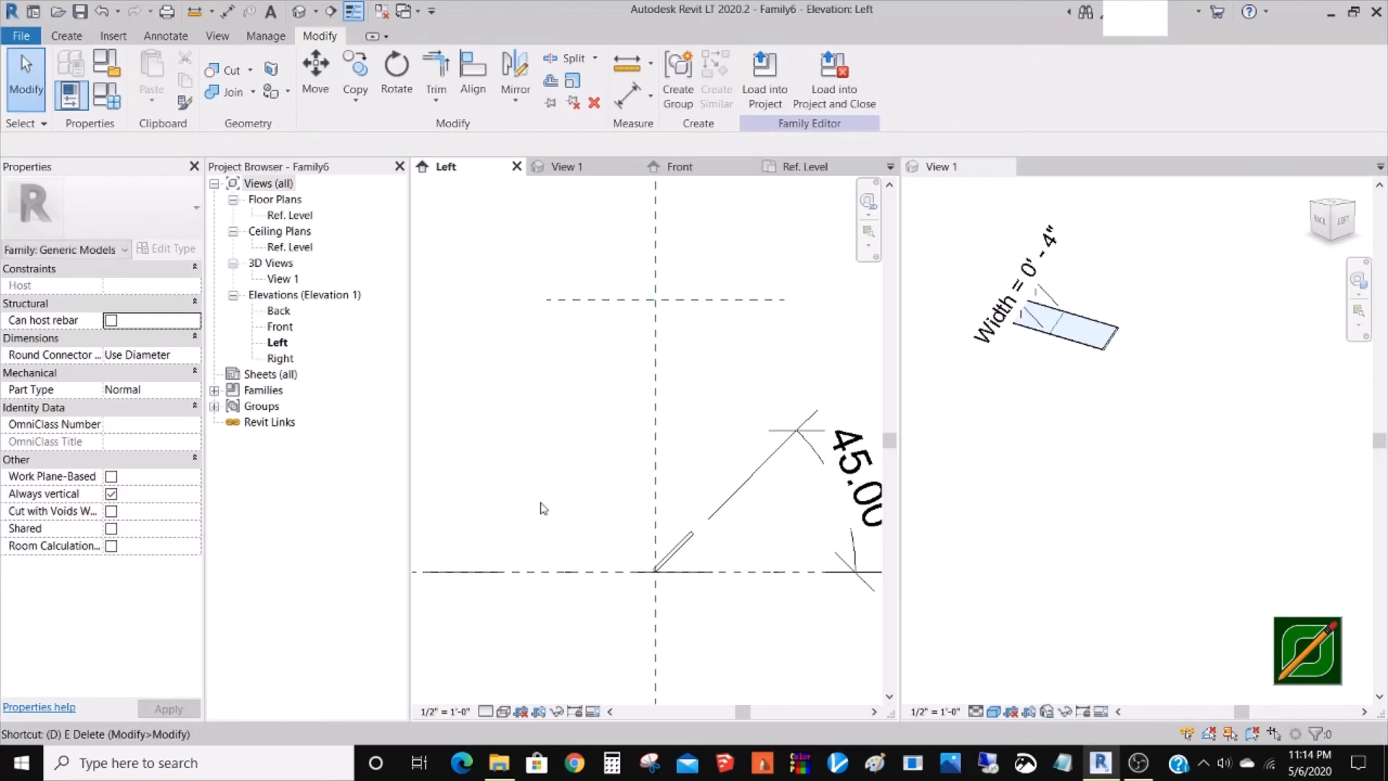
- Add an aligned dimension between the upper horizontal reference plane and the reference plane at the blade's base
{"action": "key", "text": "d"}
{"action": "key", "text": "i"}
{"action": "left_click", "coordinate": [620, 299]}
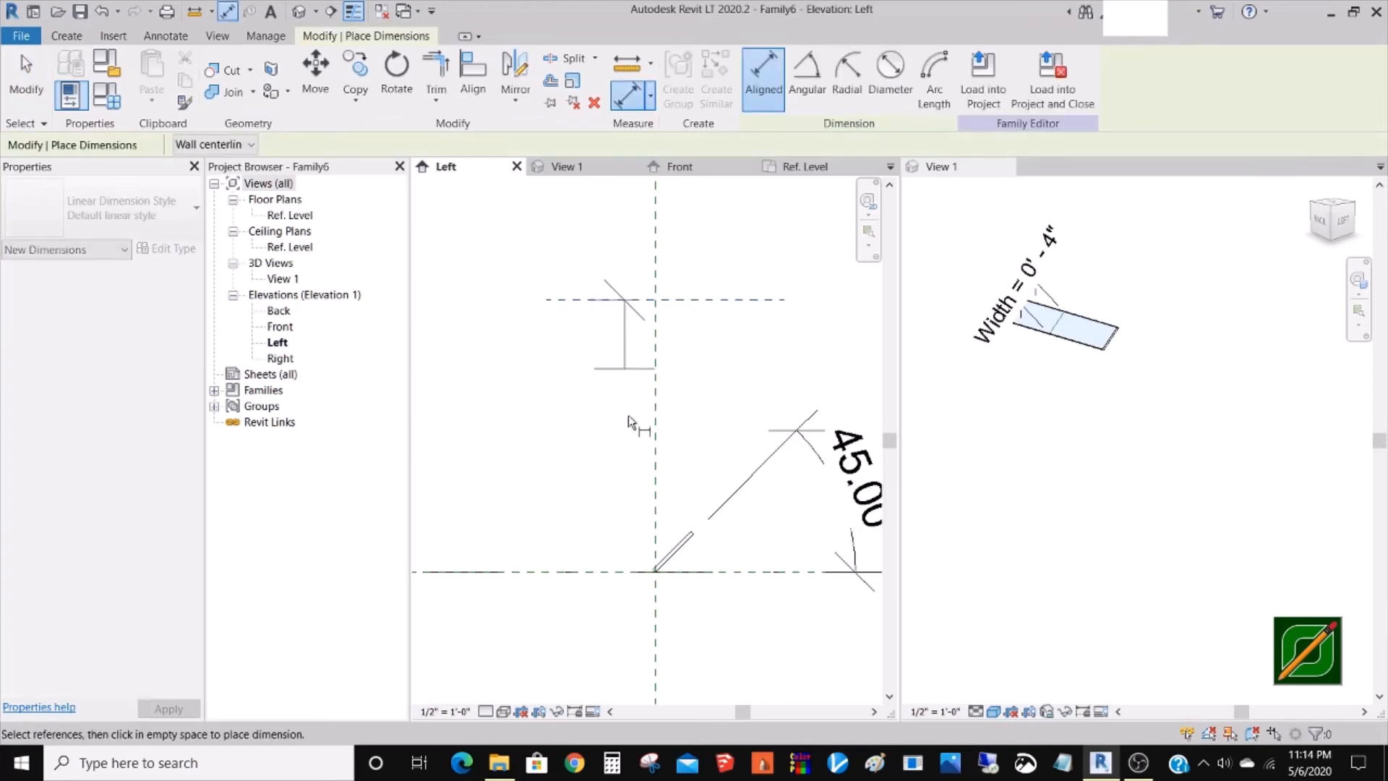
{"action": "left_click", "coordinate": [600, 576]}
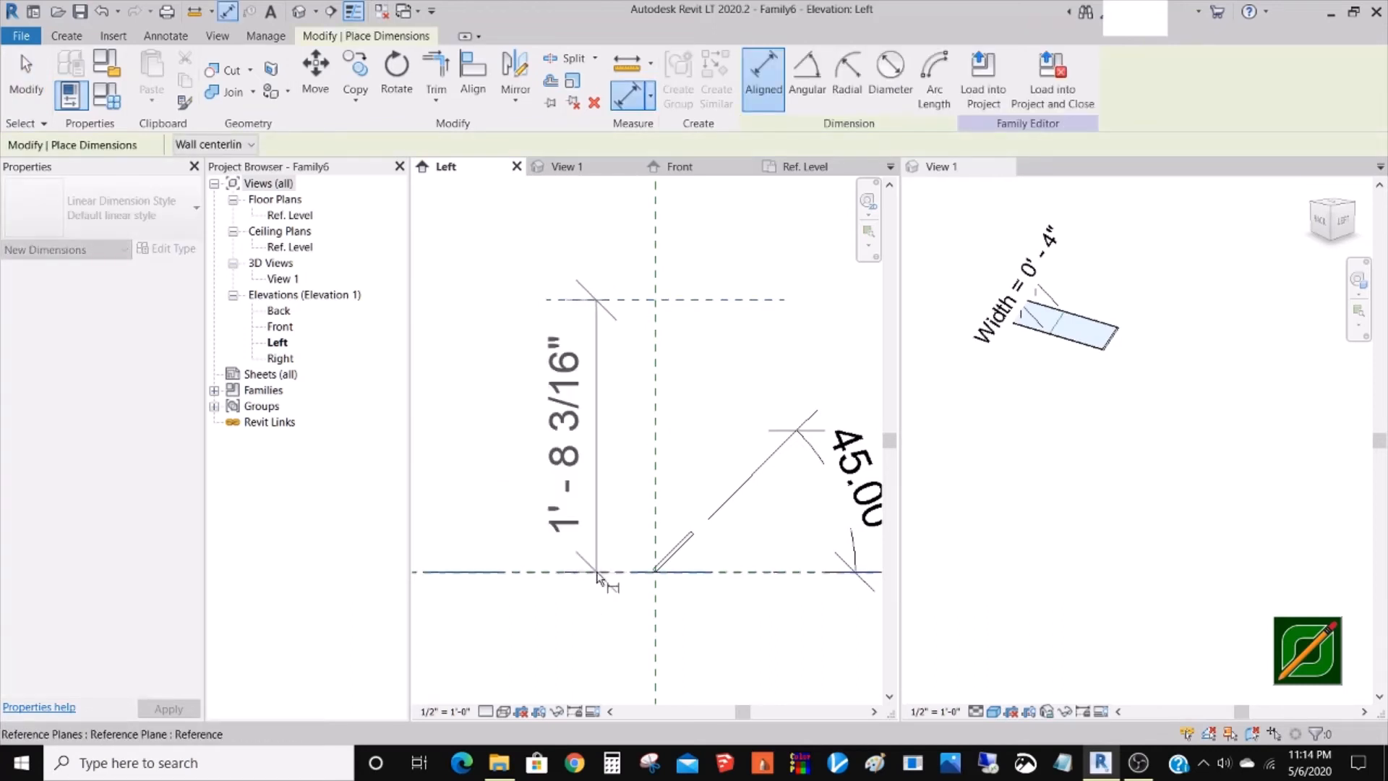
{"action": "left_click", "coordinate": [525, 622]}
{"action": "key", "text": "Escape"}
{"action": "key", "text": "Escape"}
- Label the vertical dimension with a new family type parameter named Height, grouped under Dimensions
{"action": "left_click", "coordinate": [526, 390]}
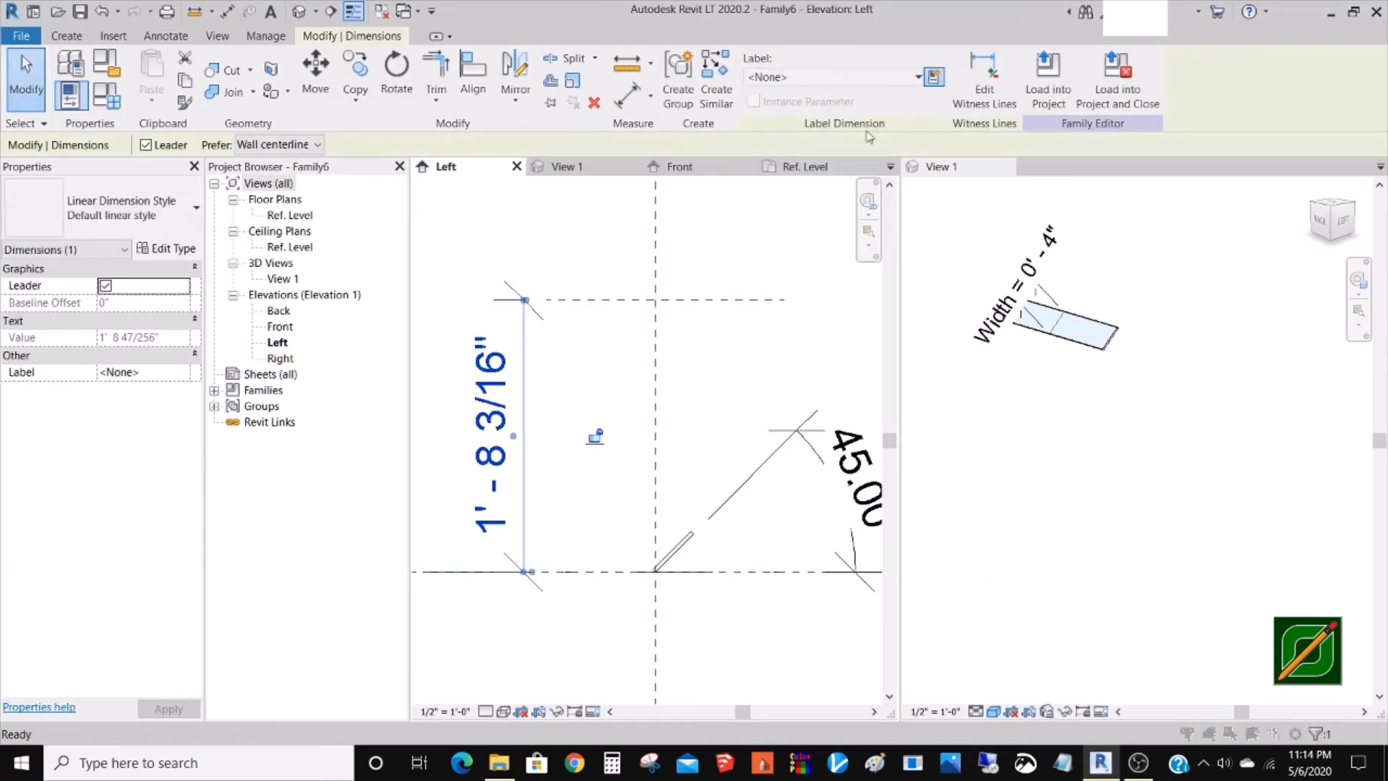
{"action": "left_click", "coordinate": [933, 76]}
{"action": "type", "text": "Height"}
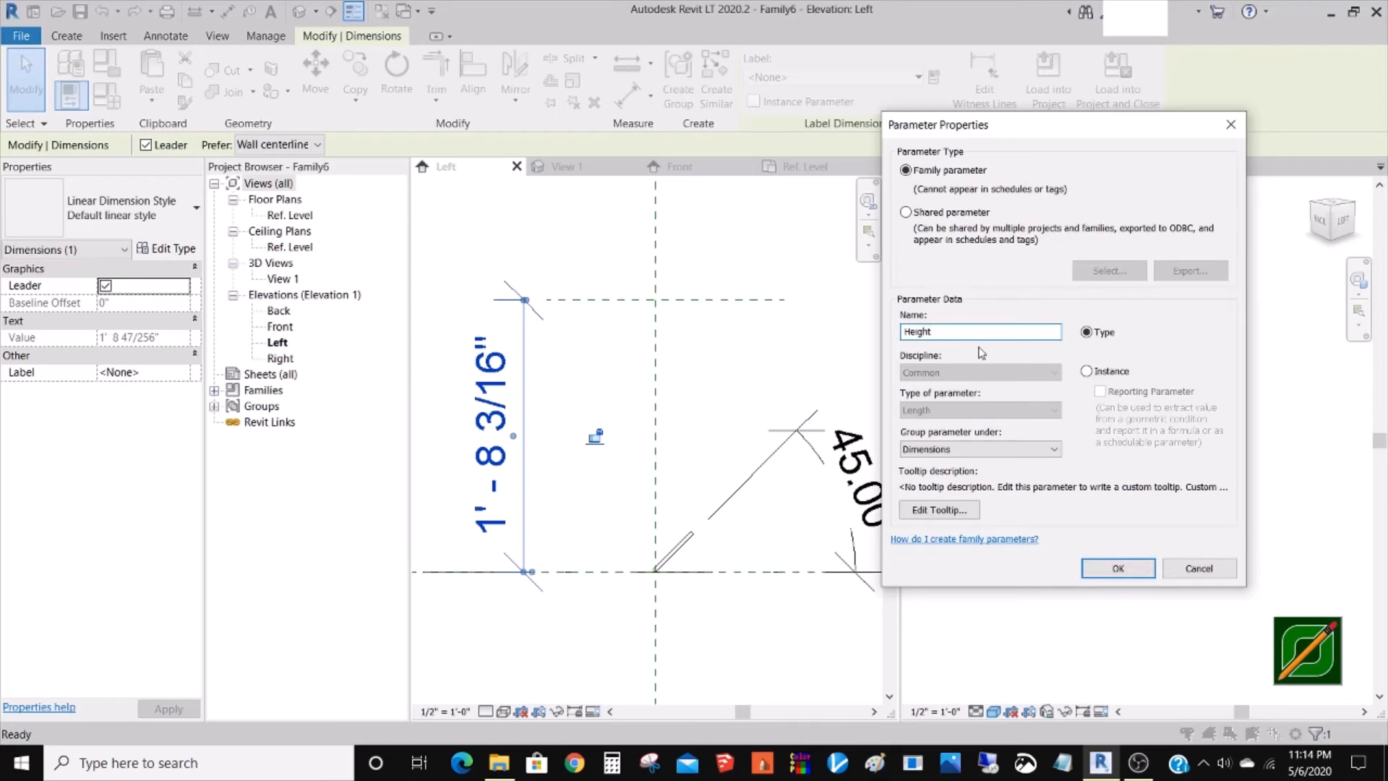
{"action": "left_click", "coordinate": [1117, 569]}
{"action": "left_click", "coordinate": [589, 497]}
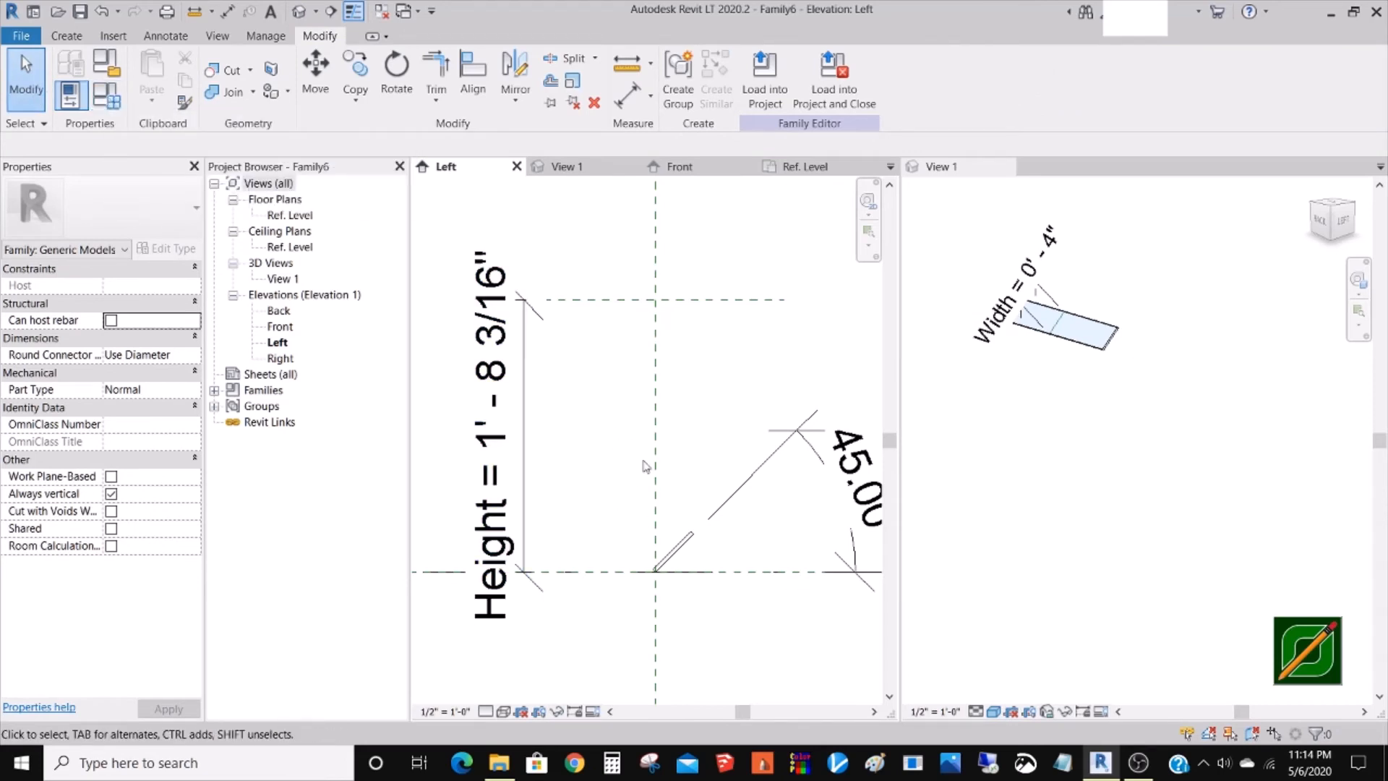
- Toggle the blade's alignment lock with the vertical reference plane in the Left elevation
{"action": "left_click", "coordinate": [676, 549]}
{"action": "left_click", "coordinate": [702, 492]}
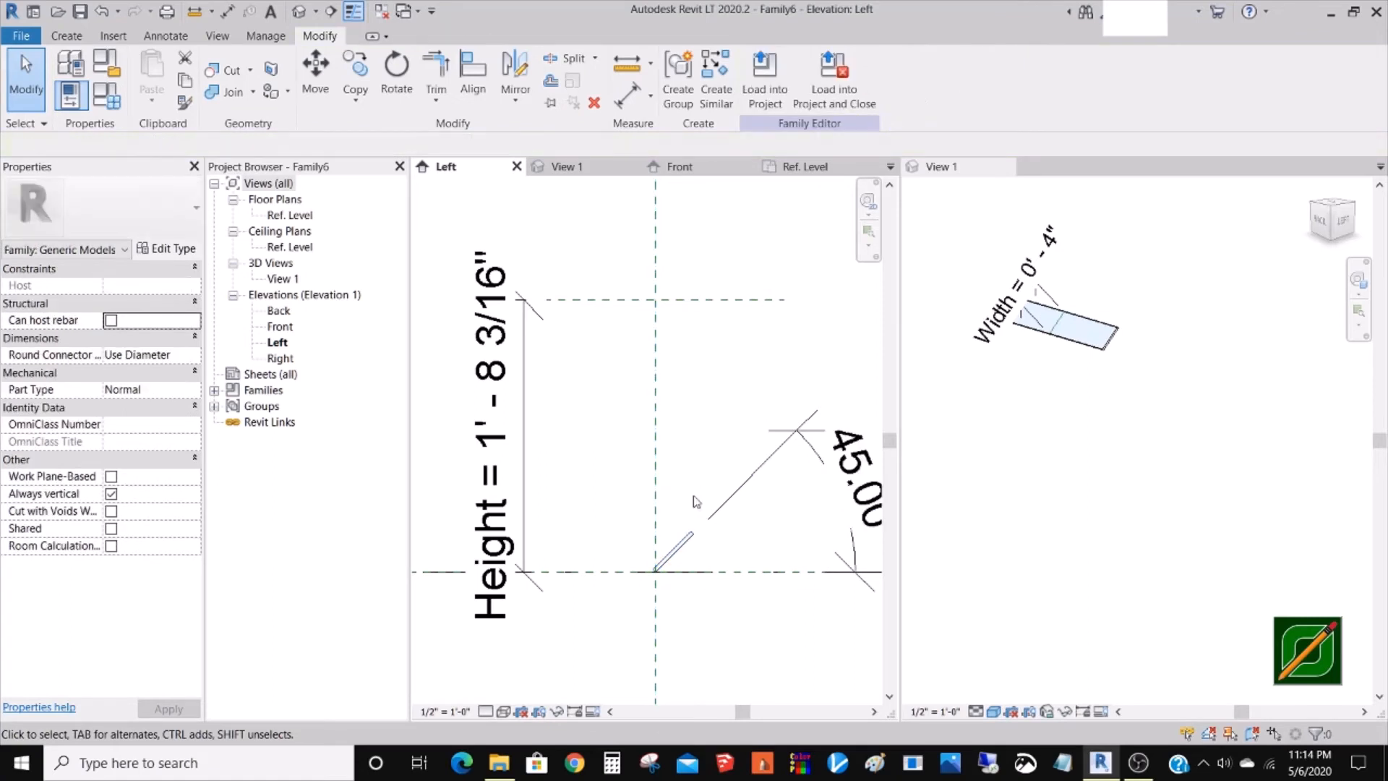
{"action": "left_click", "coordinate": [692, 539]}
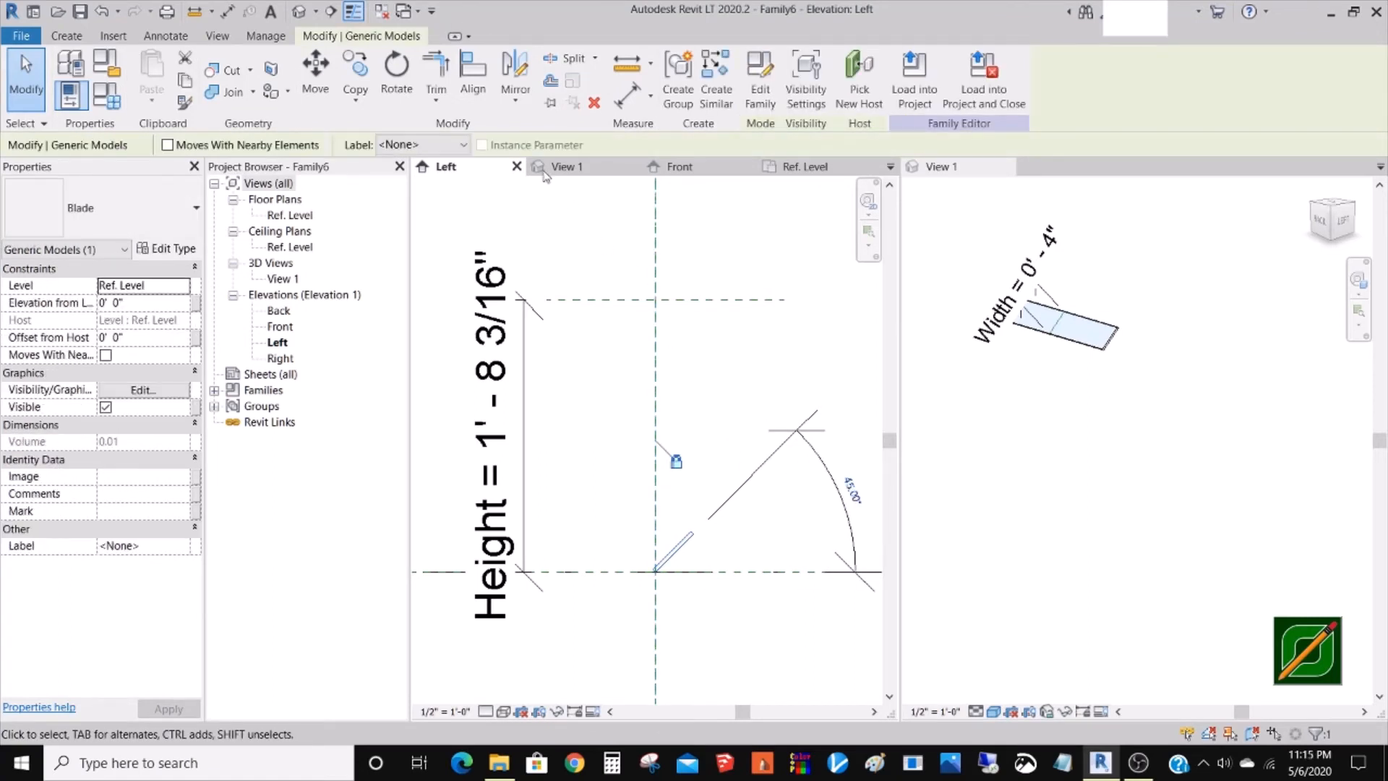
{"action": "left_click", "coordinate": [702, 427]}
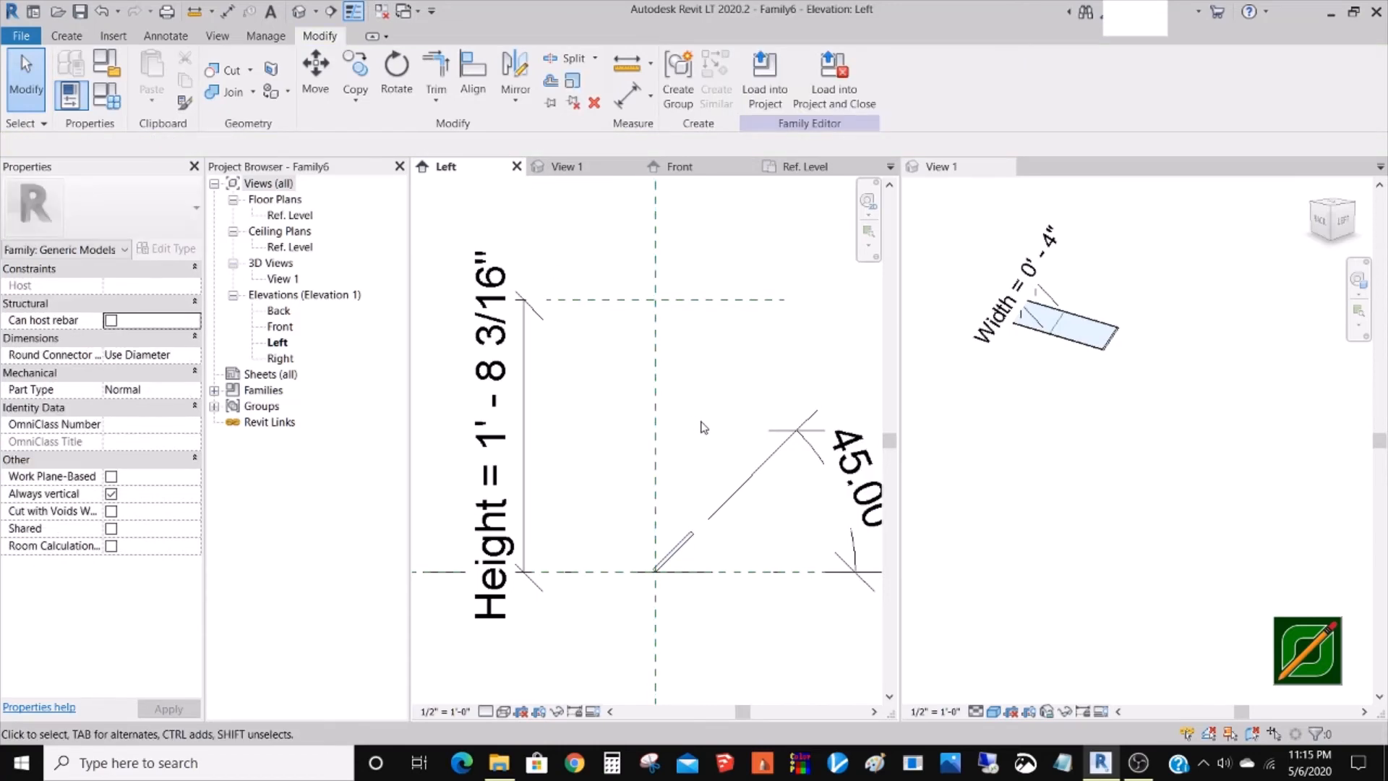
{"action": "left_click", "coordinate": [687, 541]}
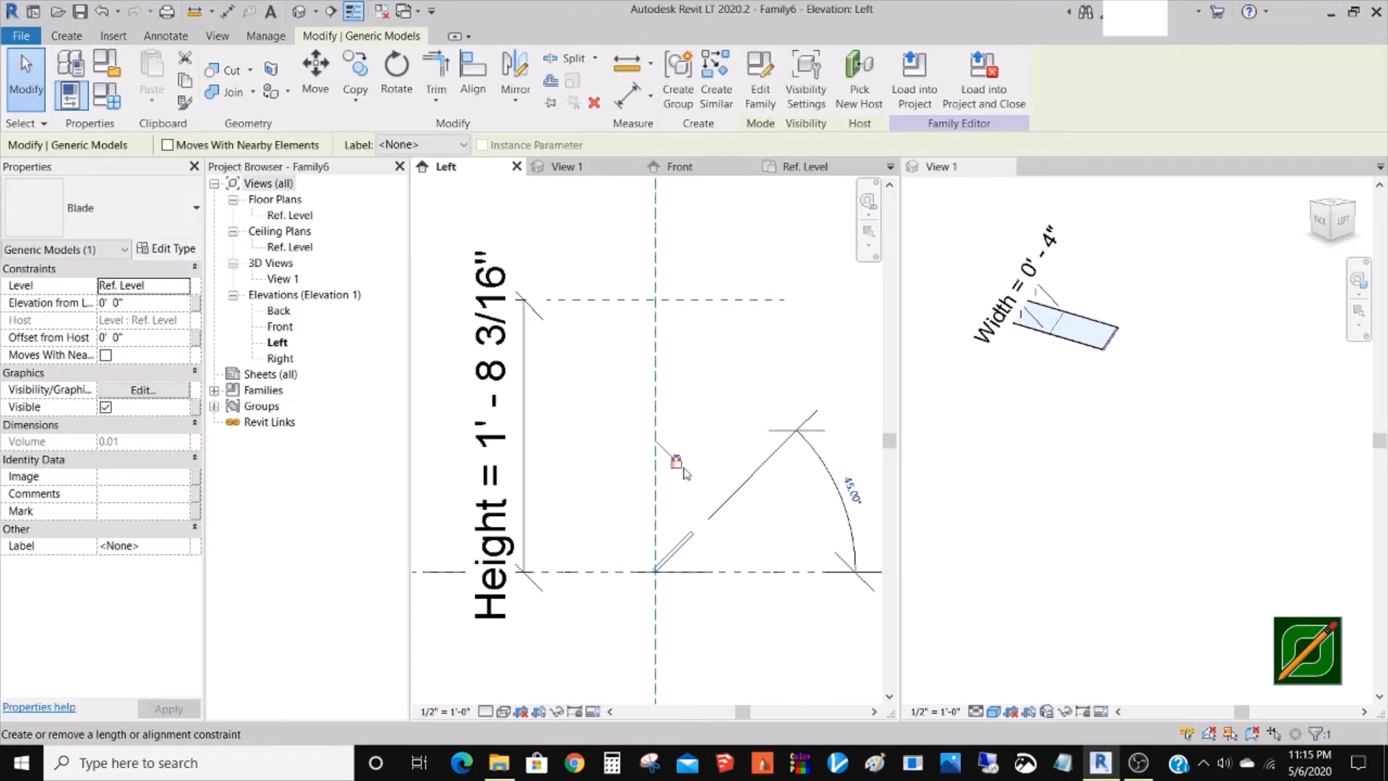
{"action": "left_click", "coordinate": [676, 461]}
{"action": "left_click", "coordinate": [734, 347]}
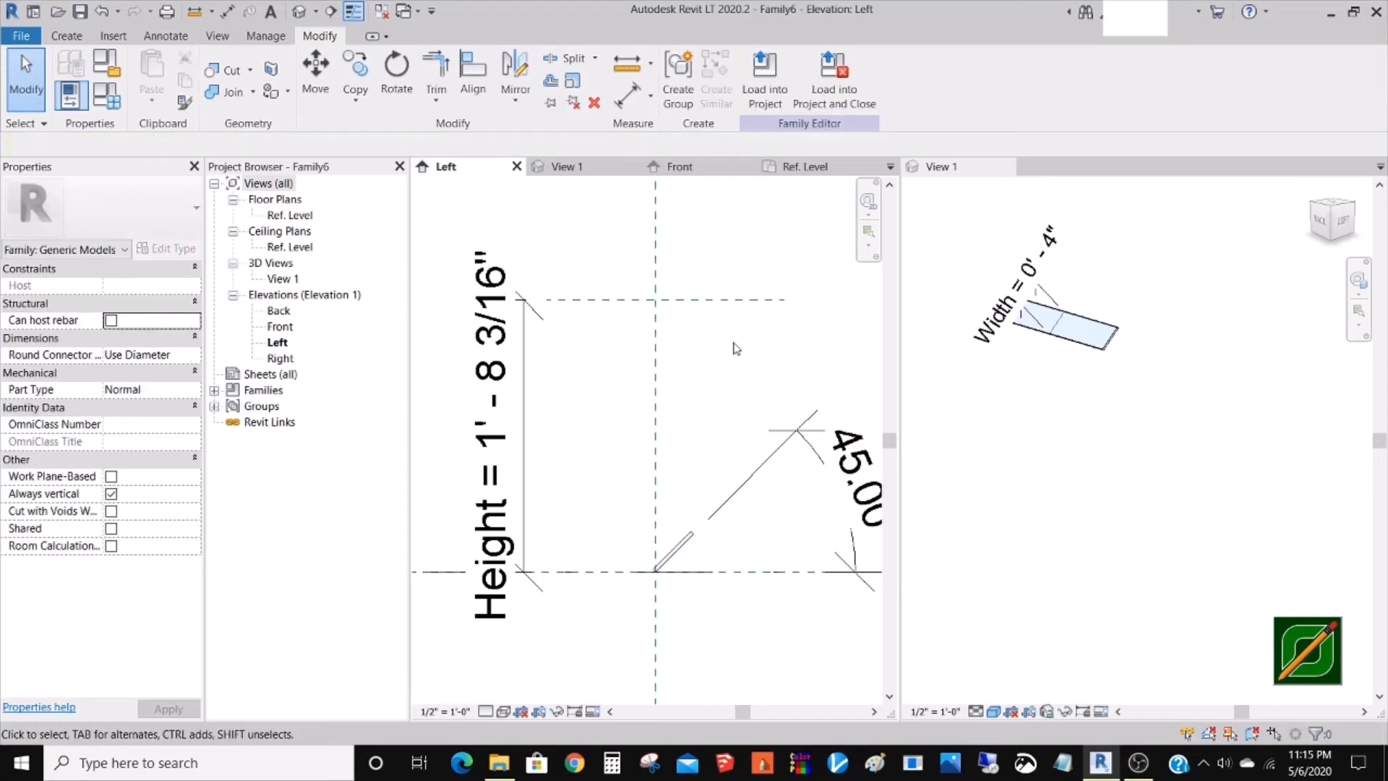
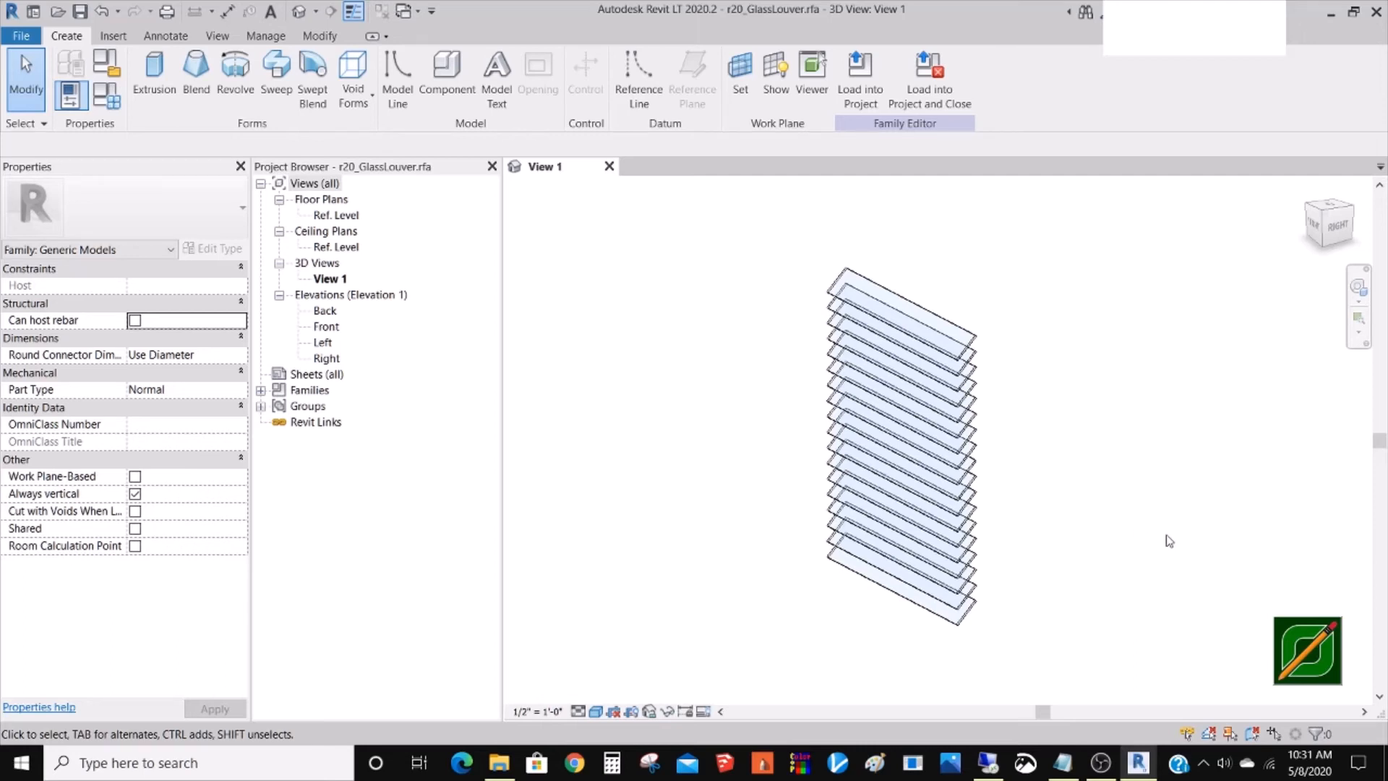
{"action": "left_click", "coordinate": [24, 38]}
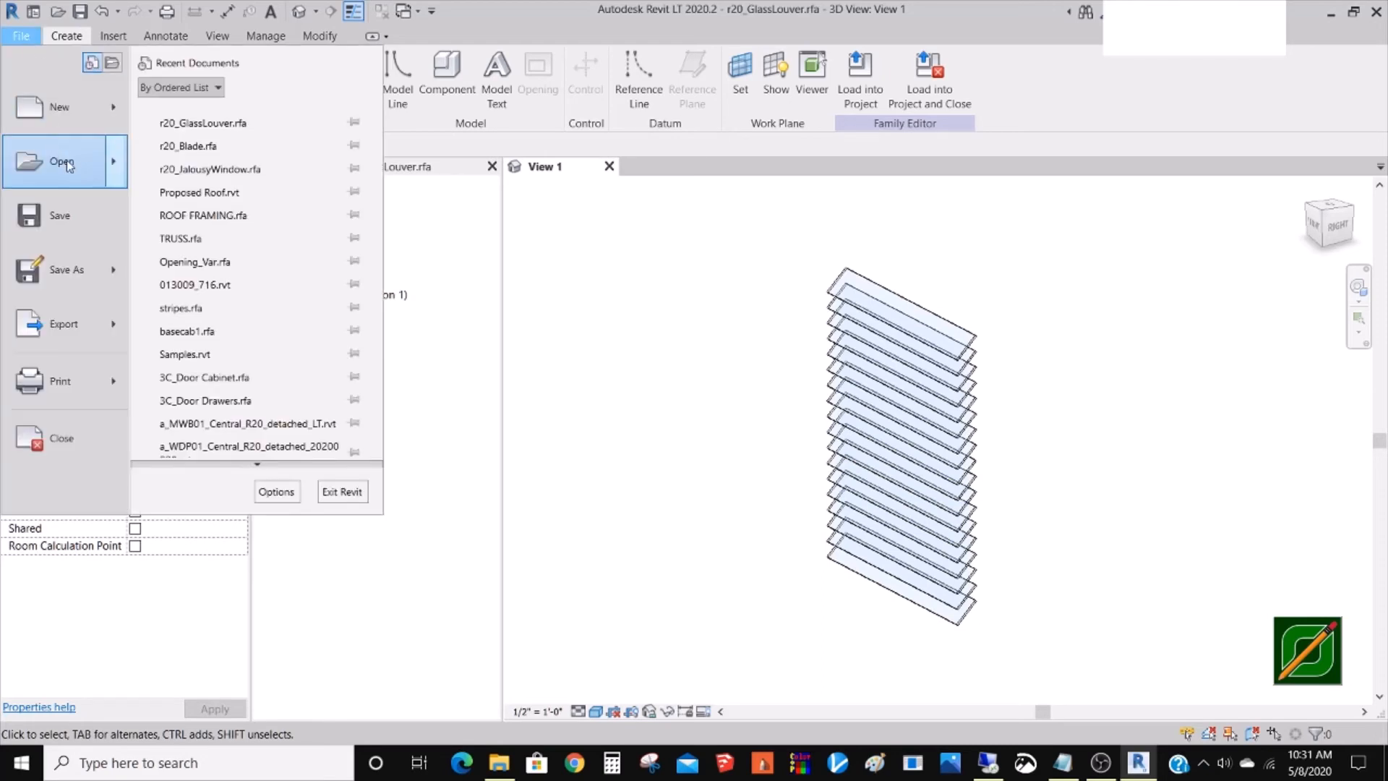
{"action": "left_click", "coordinate": [63, 109]}
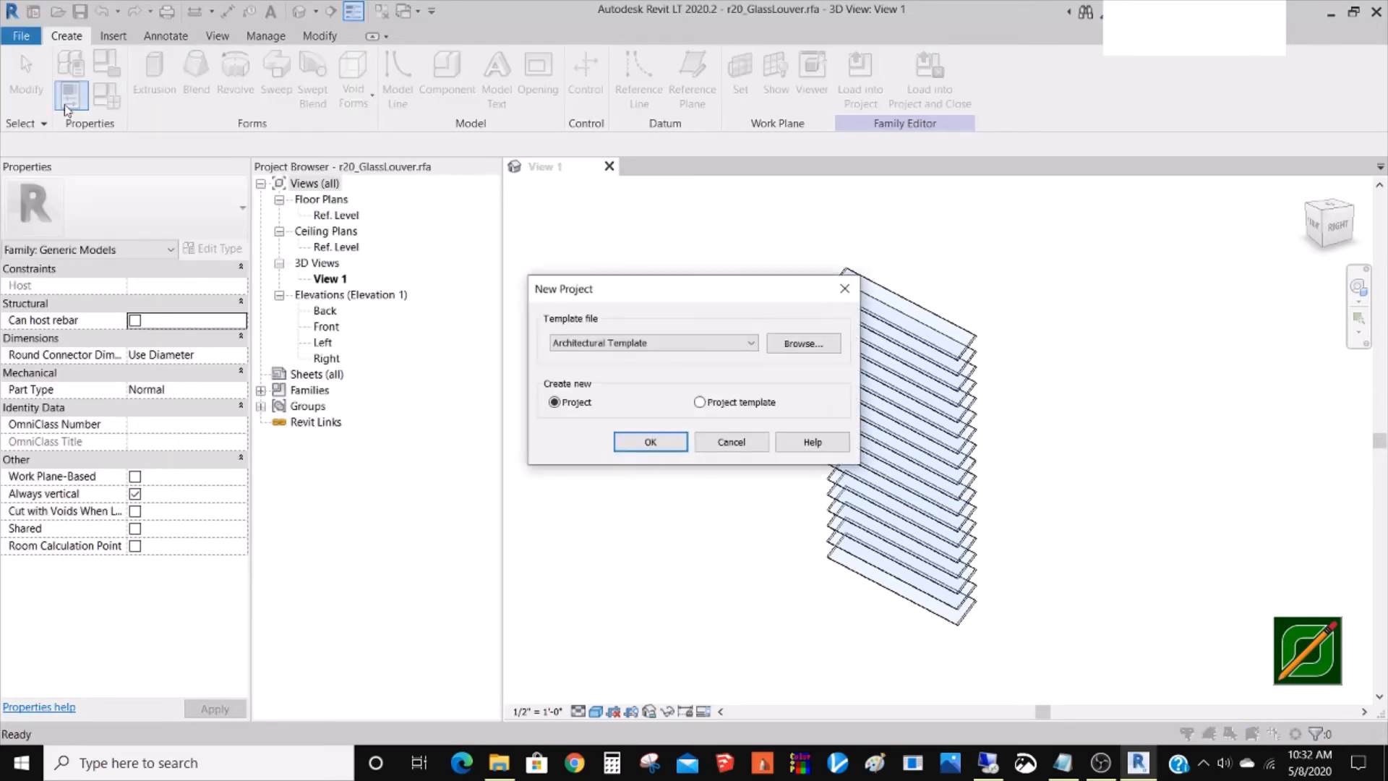
{"action": "left_click", "coordinate": [731, 442]}
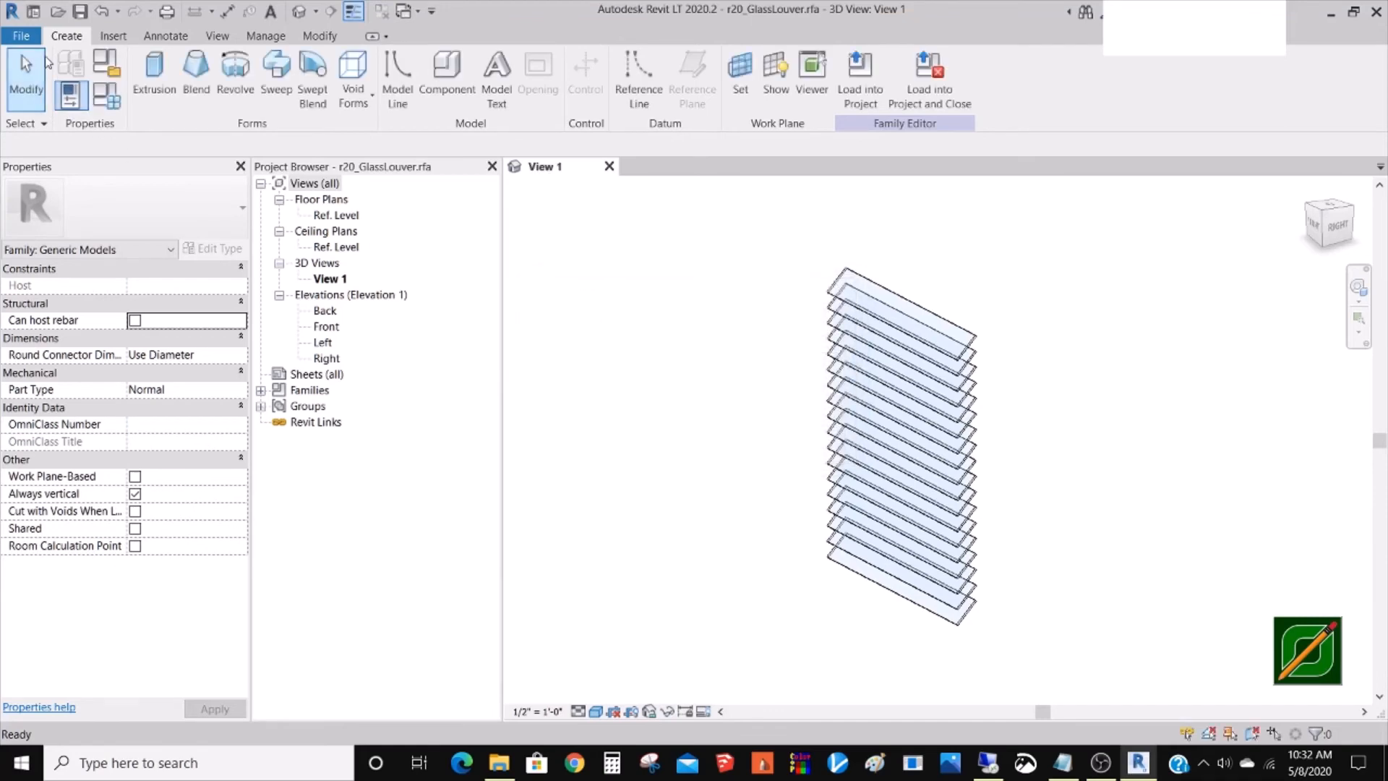
- Create a new family from the Window.rft template in the English_I folder
{"action": "left_click", "coordinate": [24, 37]}
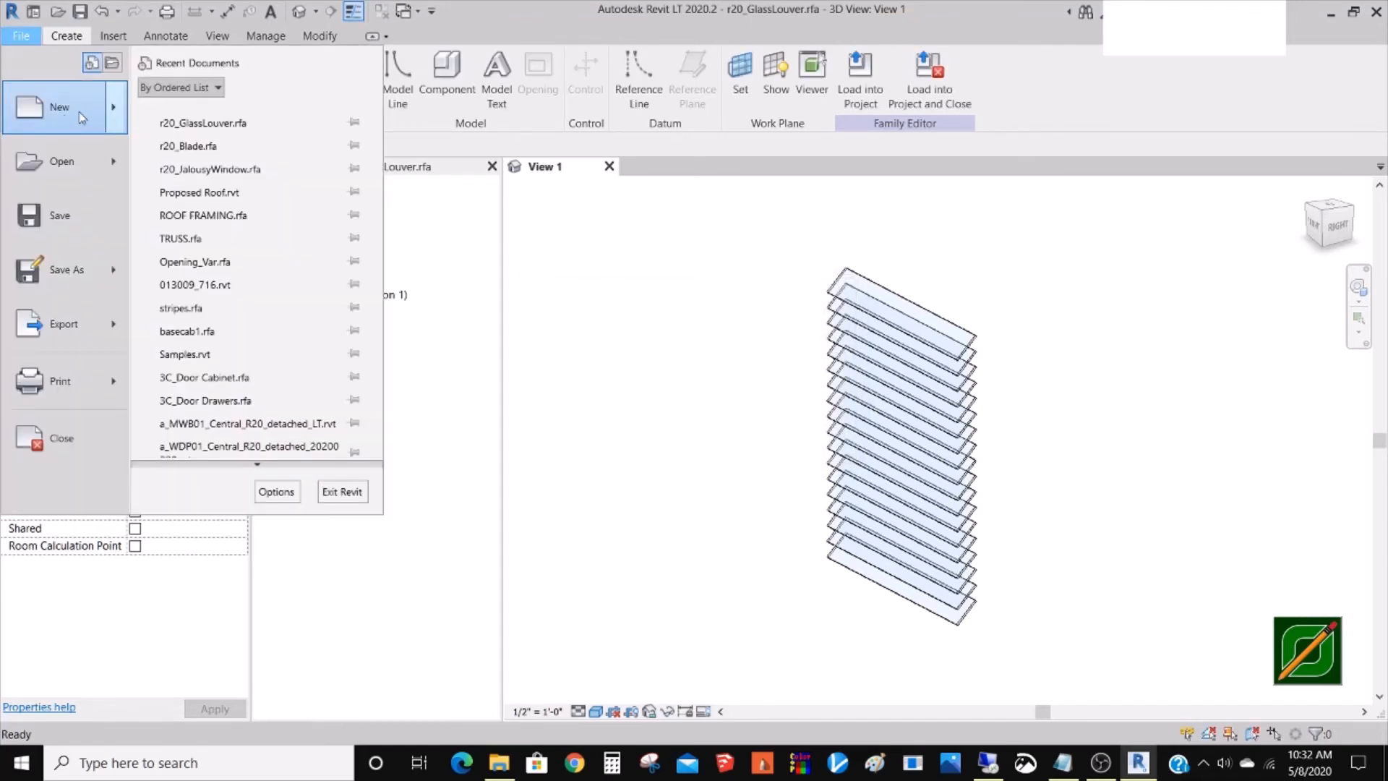
{"action": "mouse_move", "coordinate": [79, 112]}
{"action": "left_click", "coordinate": [188, 175]}
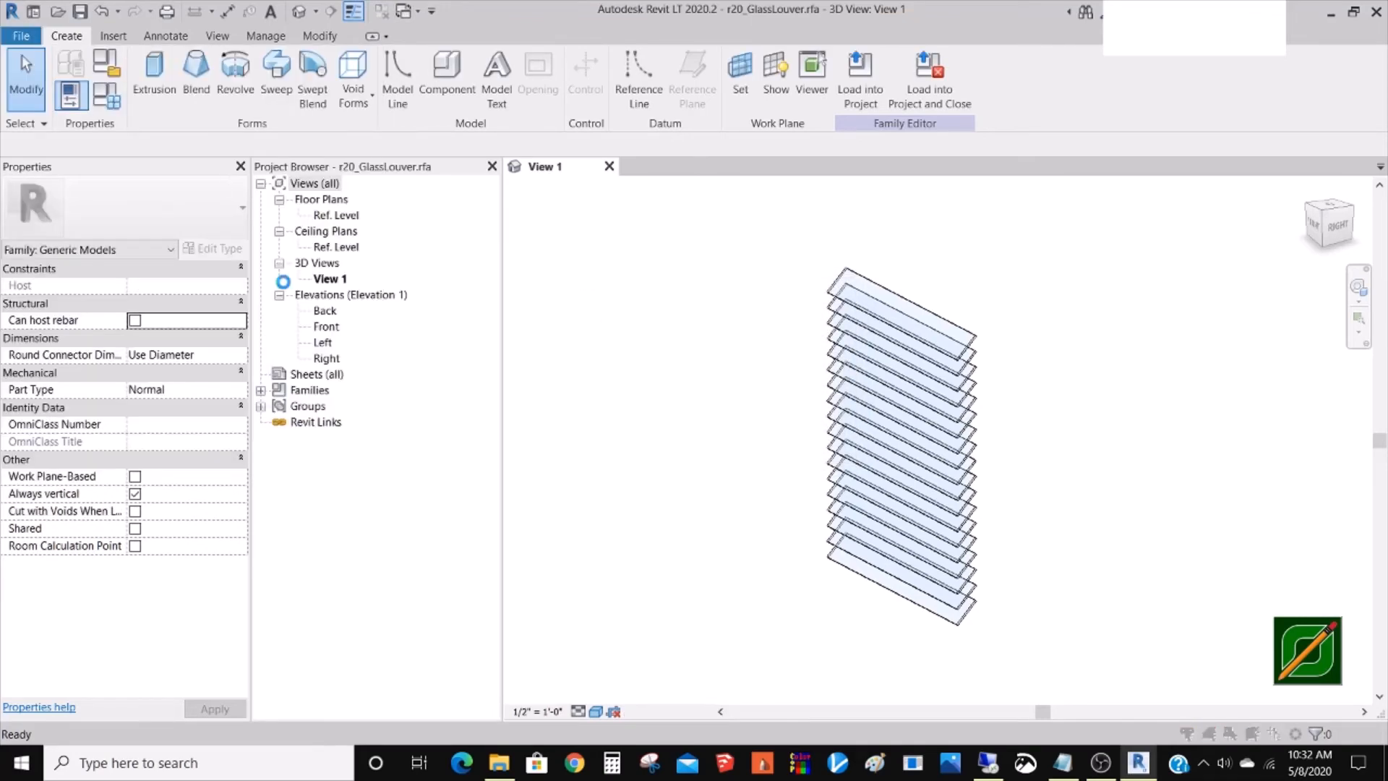
{"action": "left_click_drag", "start_coordinate": [956, 262], "coordinate": [968, 455]}
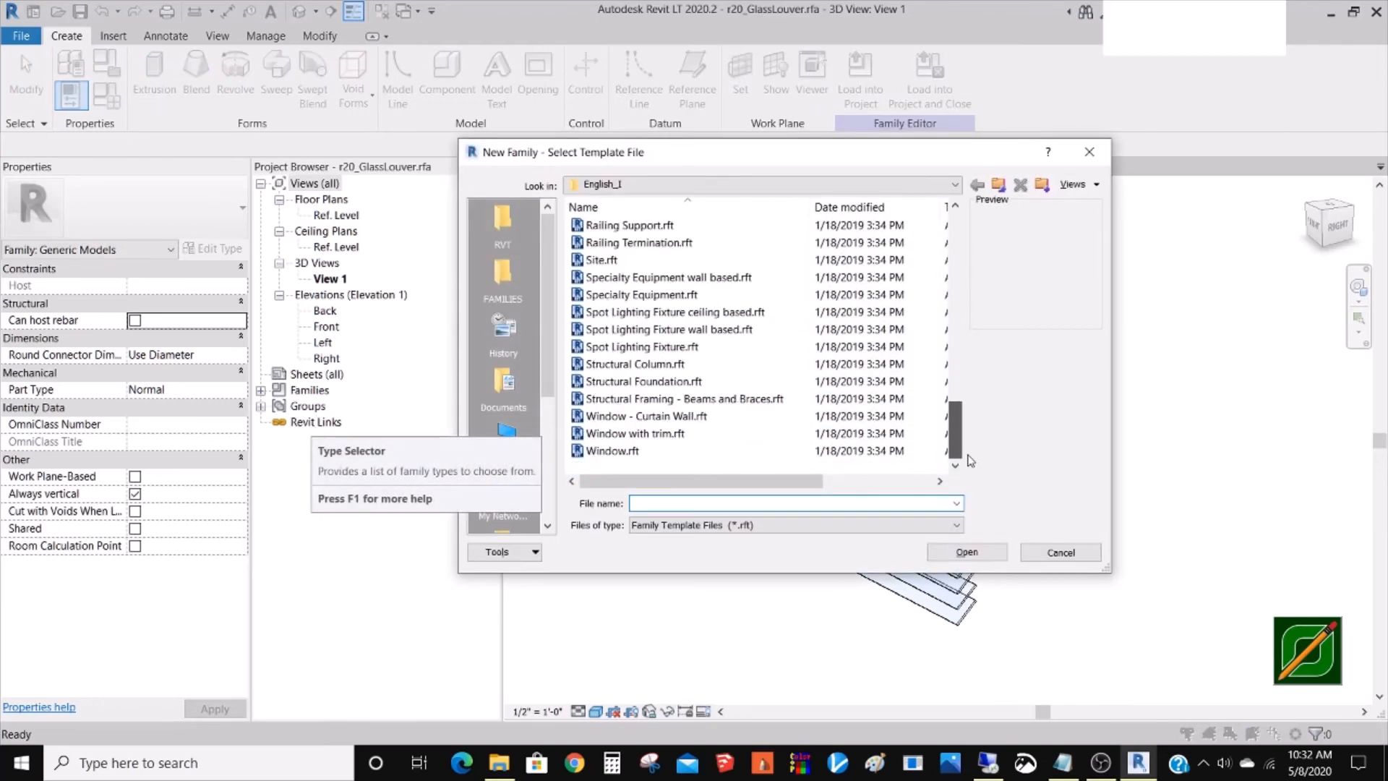
{"action": "left_click", "coordinate": [722, 451]}
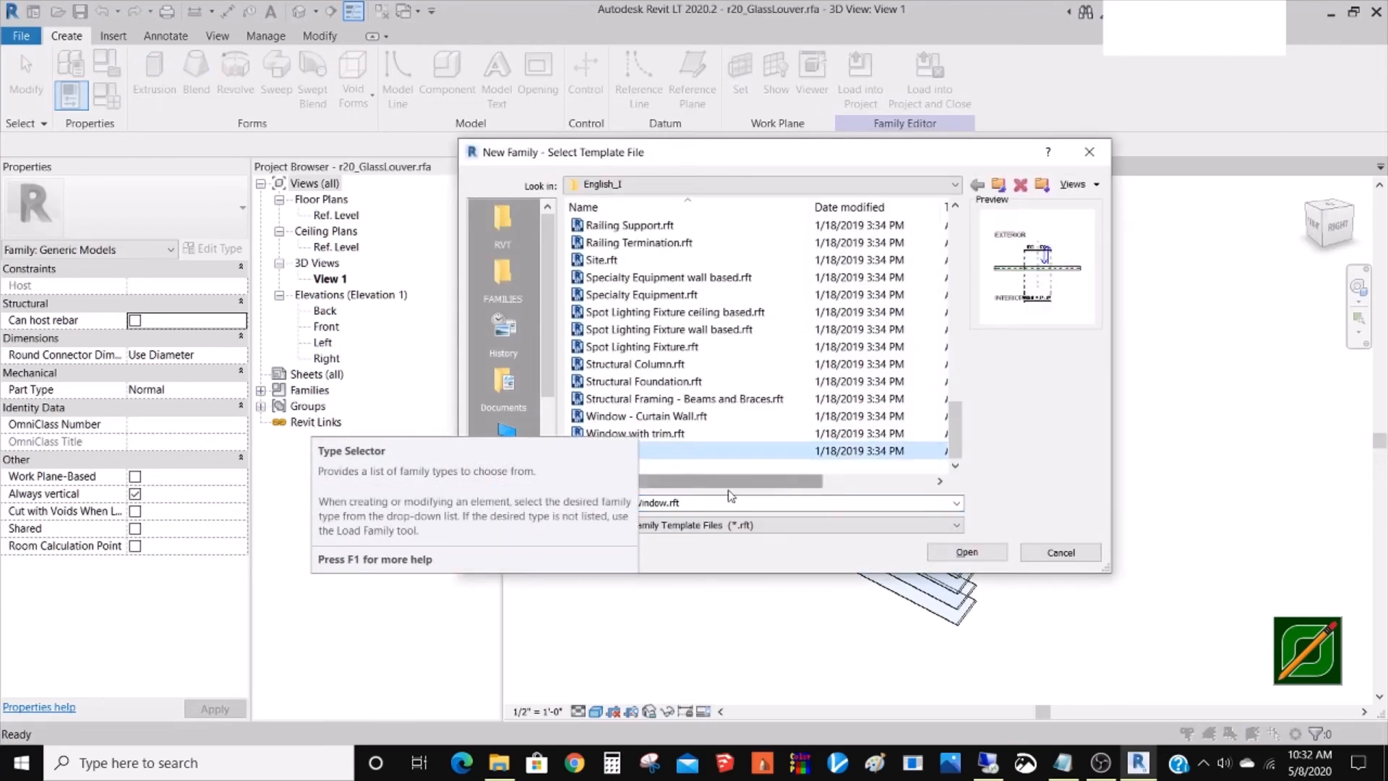
{"action": "left_click", "coordinate": [967, 551]}
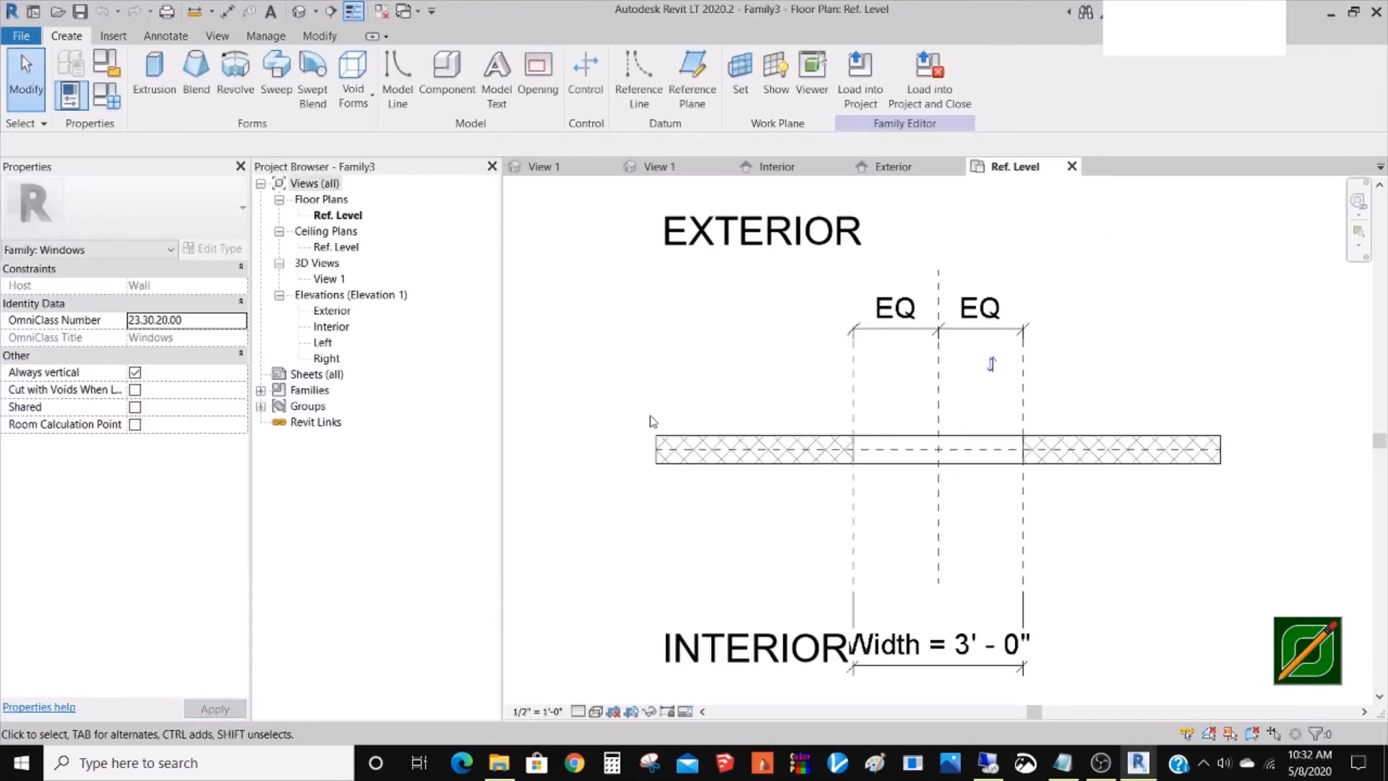
- Tile the open views, close the window family's 3D view, and fit the louver 3D, Interior and Ref. Level views to their windows
{"action": "key", "text": "w"}
{"action": "key", "text": "t"}
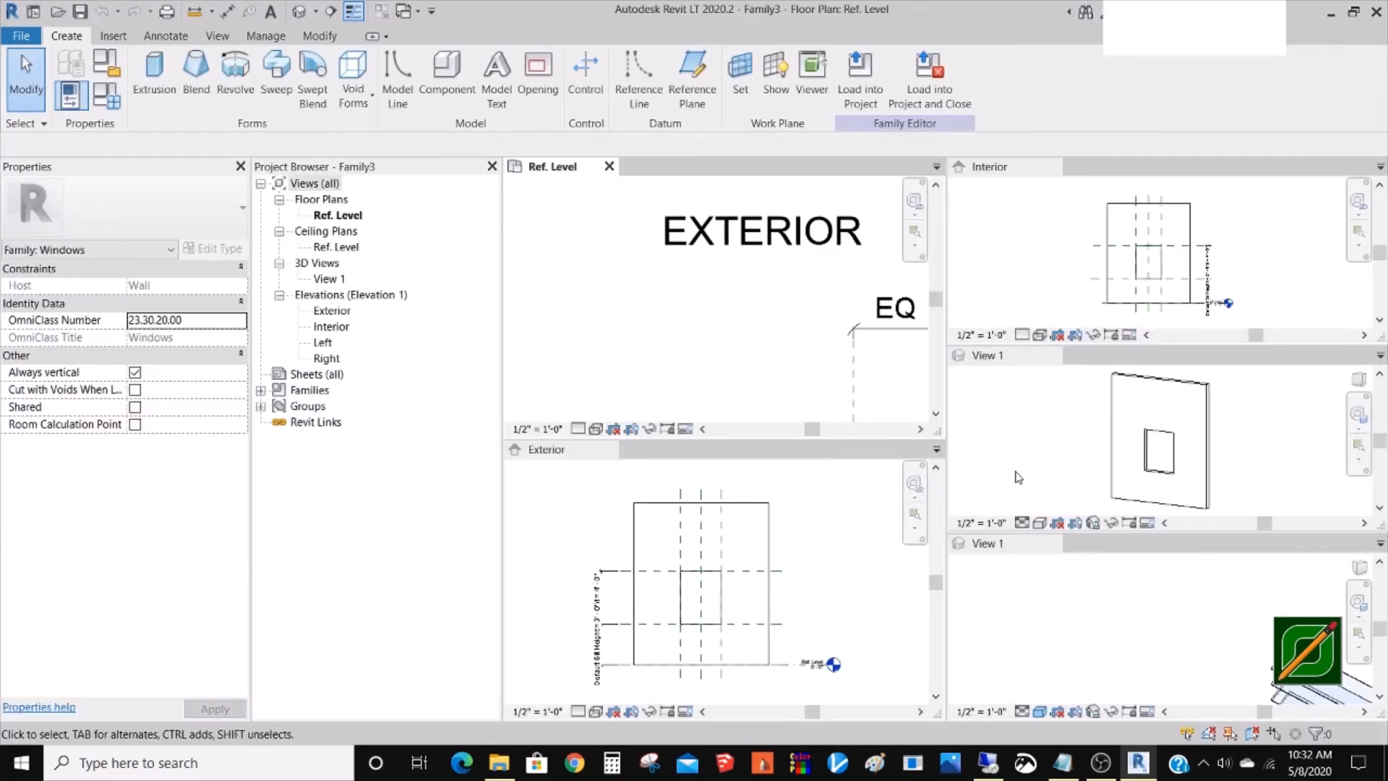
{"action": "left_click", "coordinate": [1052, 356]}
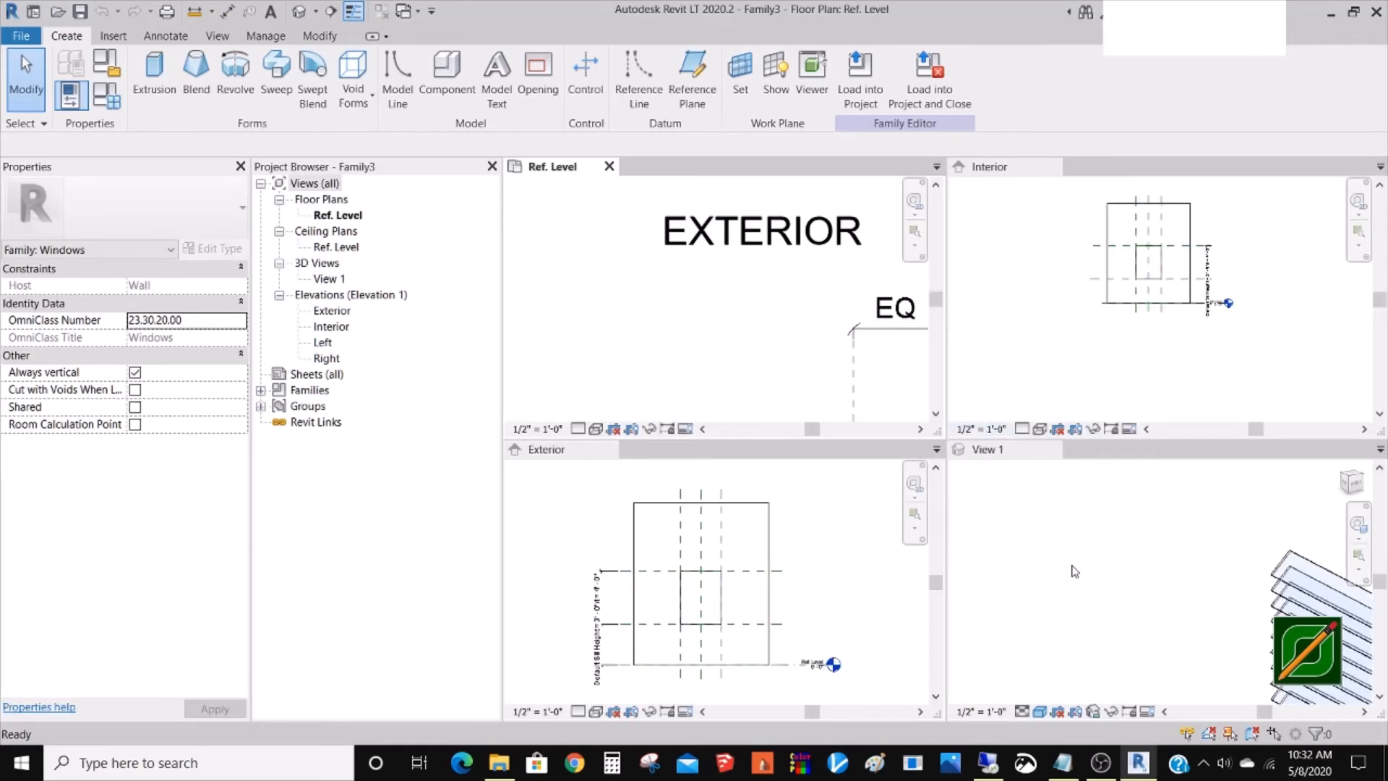
{"action": "left_click", "coordinate": [1074, 568]}
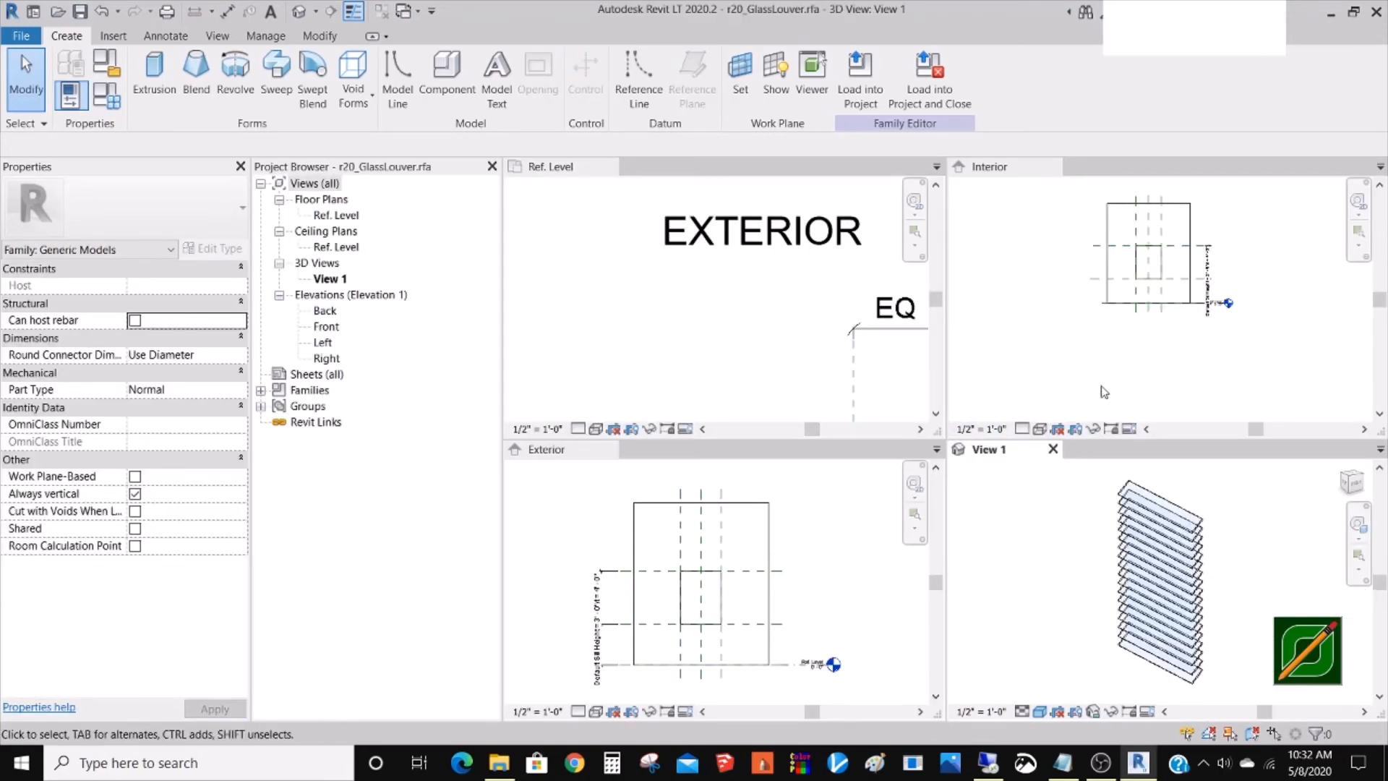
{"action": "left_click", "coordinate": [1093, 394]}
{"action": "left_click", "coordinate": [736, 365]}
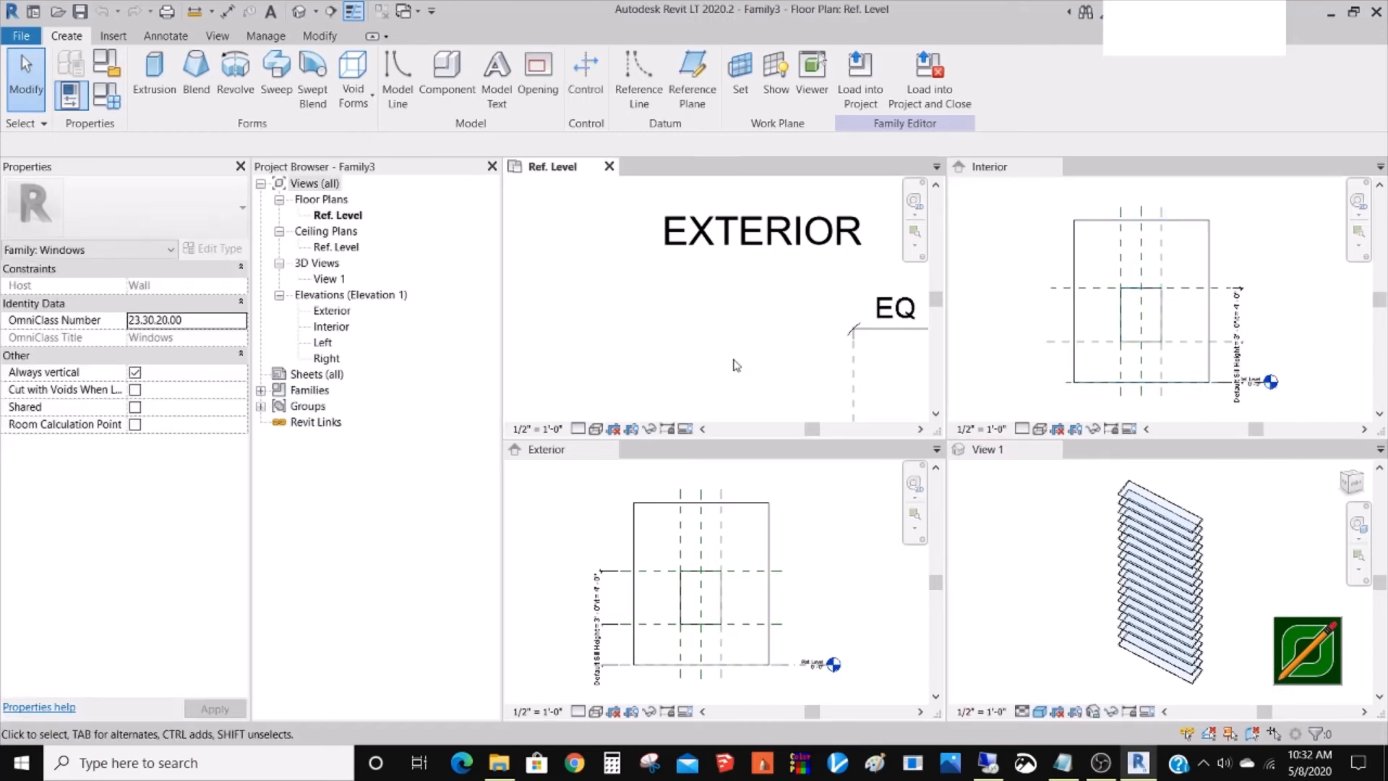
{"action": "key", "text": "z"}
{"action": "key", "text": "f"}
{"action": "left_click", "coordinate": [813, 553]}
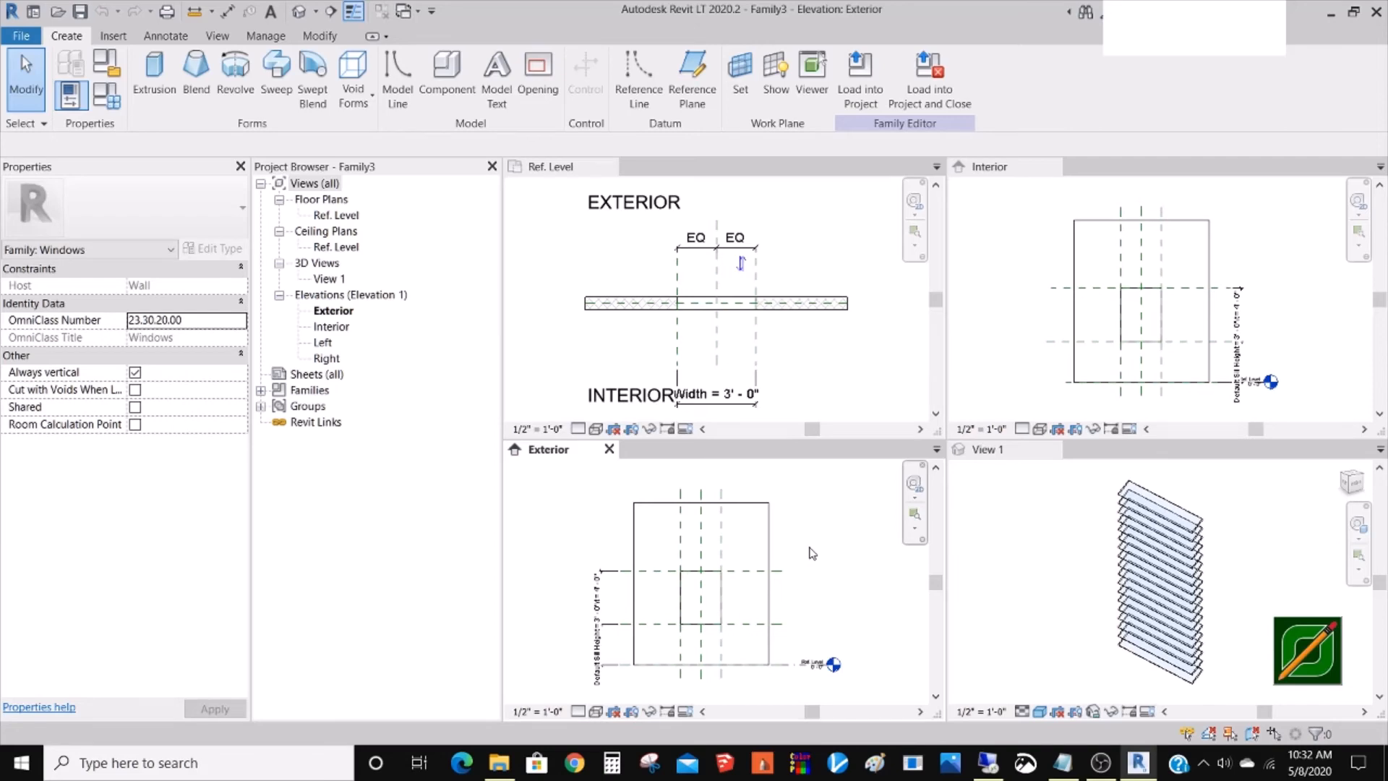
- Load the r20_GlassLouver family into the new window family and place one instance on the interior side of the wall in the Ref. Level plan
{"action": "left_click", "coordinate": [1058, 594]}
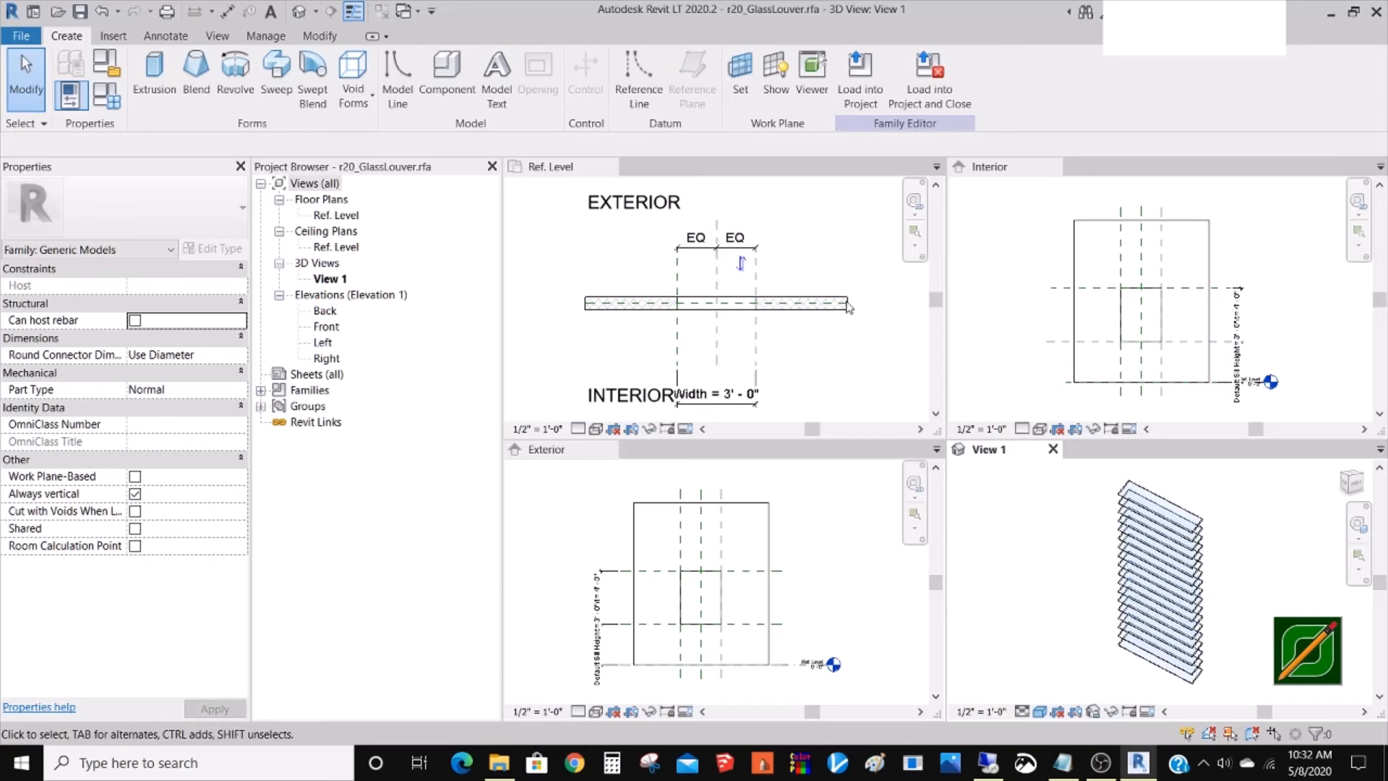
{"action": "left_click", "coordinate": [861, 107]}
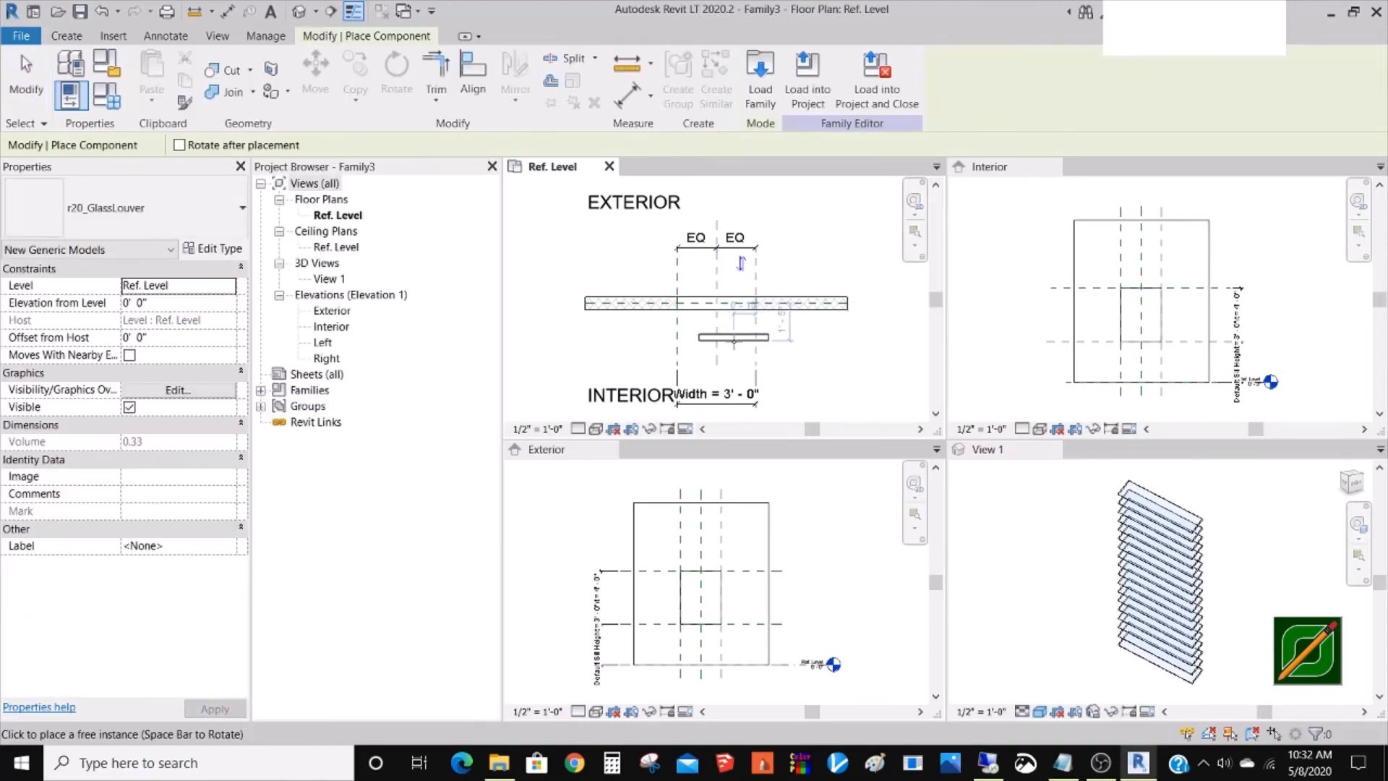
{"action": "left_click", "coordinate": [734, 338]}
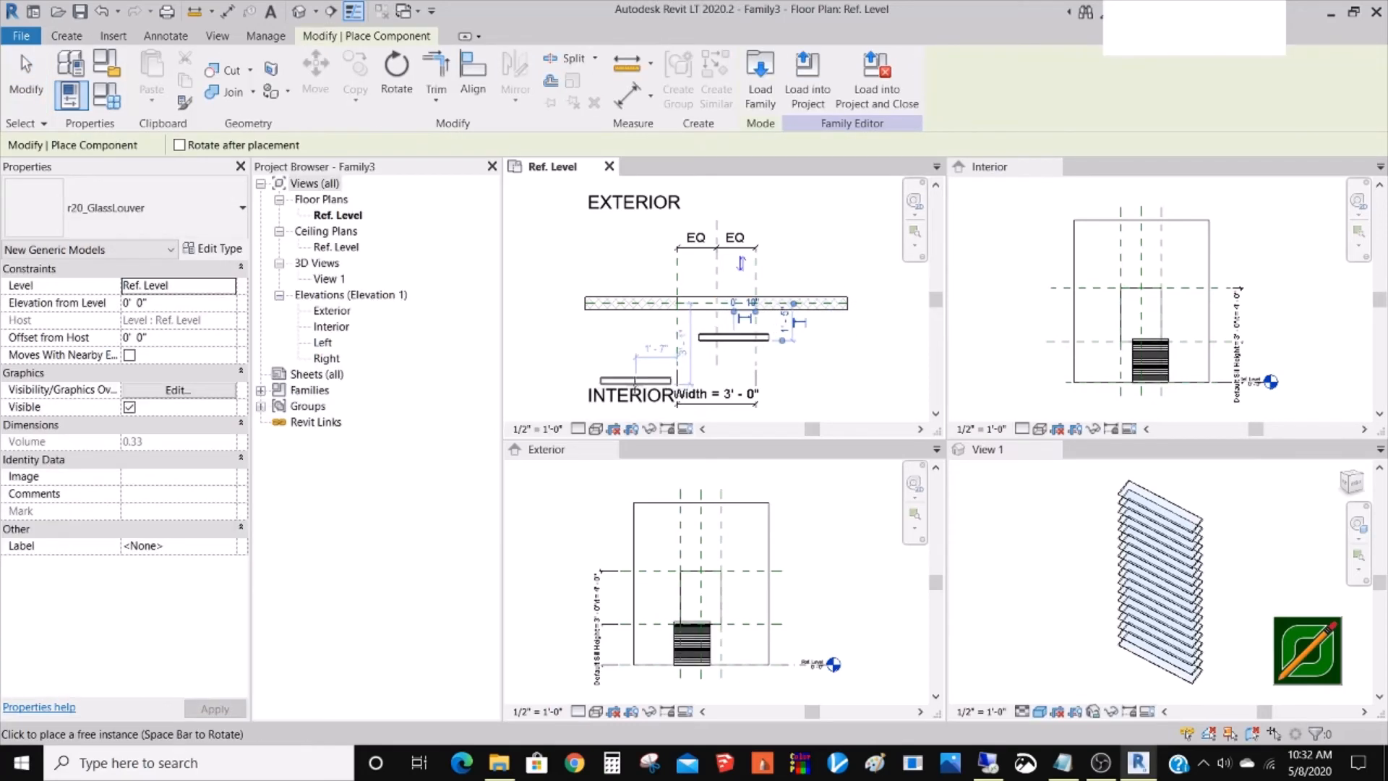
- Align the louver's center with the Center (Left/Right) reference plane in the Ref. Level plan and lock the alignment
{"action": "key", "text": "Escape"}
{"action": "key", "text": "Escape"}
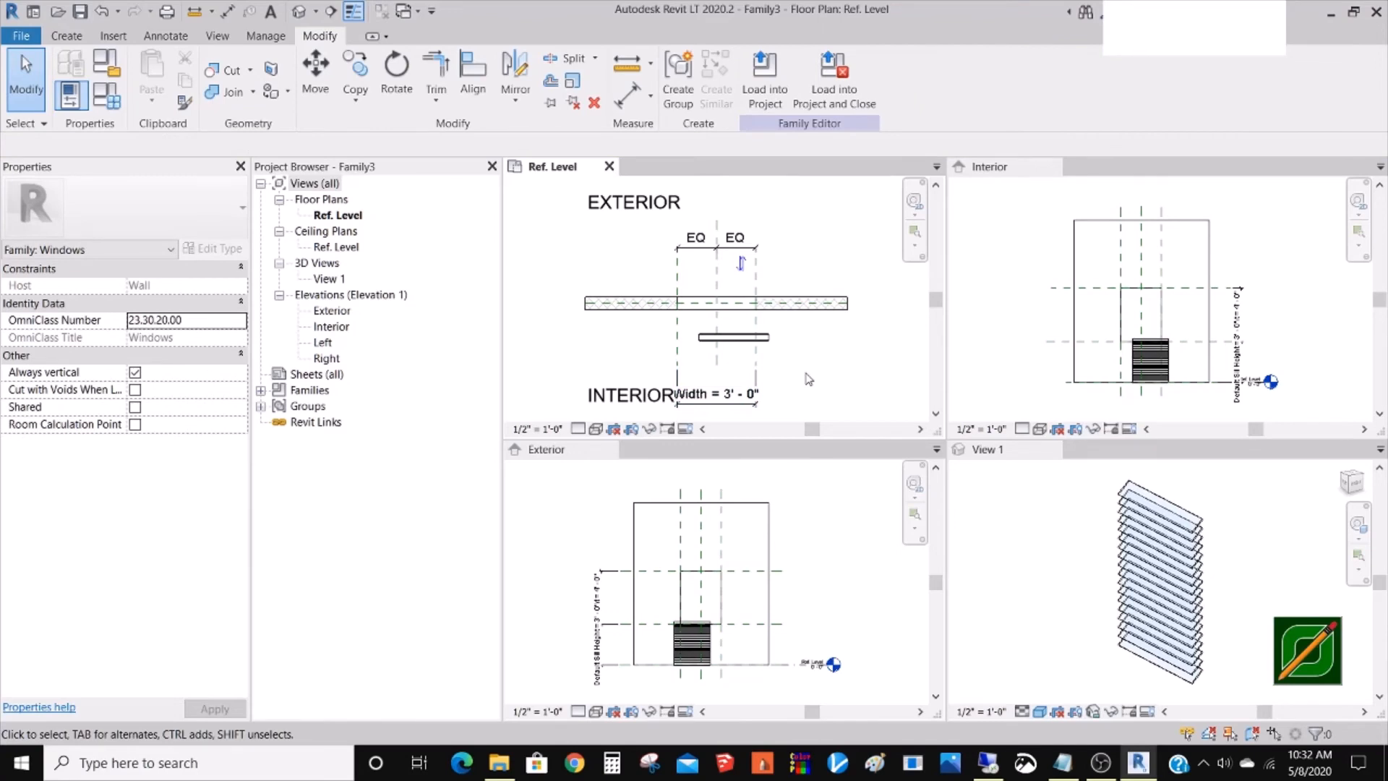
{"action": "scroll", "coordinate": [745, 323], "scroll_direction": "up", "scroll_amount": 2}
{"action": "key", "text": "a"}
{"action": "key", "text": "l"}
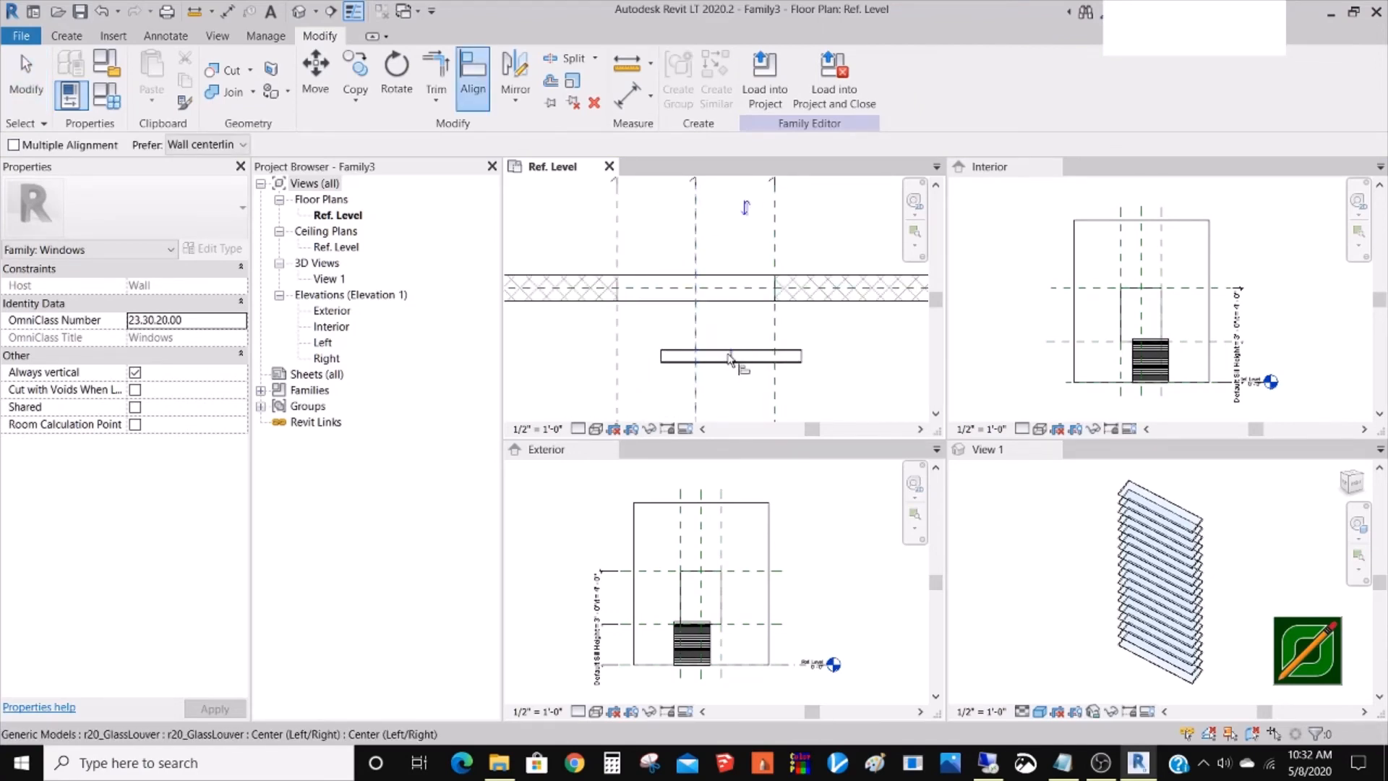
{"action": "left_click", "coordinate": [732, 357]}
{"action": "left_click", "coordinate": [715, 318]}
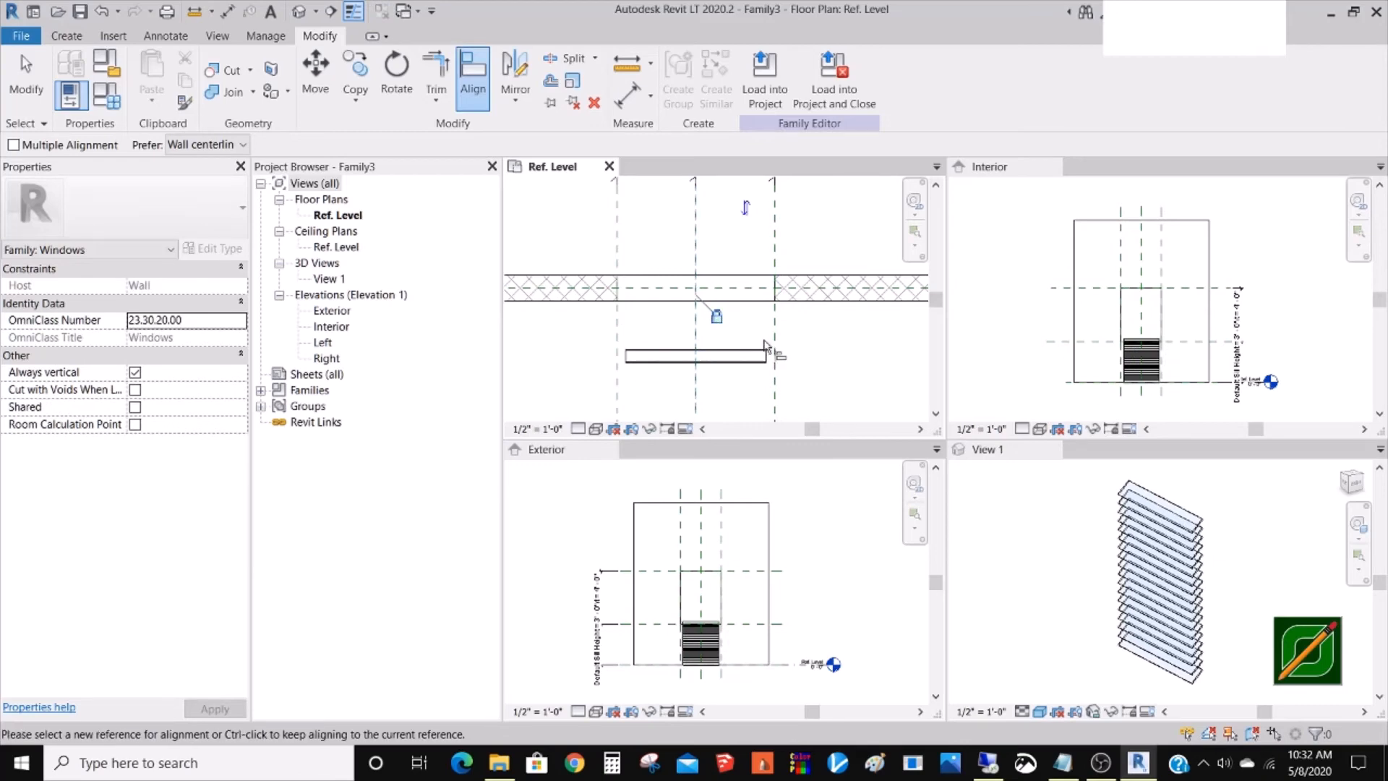
{"action": "key", "text": "Escape"}
{"action": "key", "text": "Escape"}
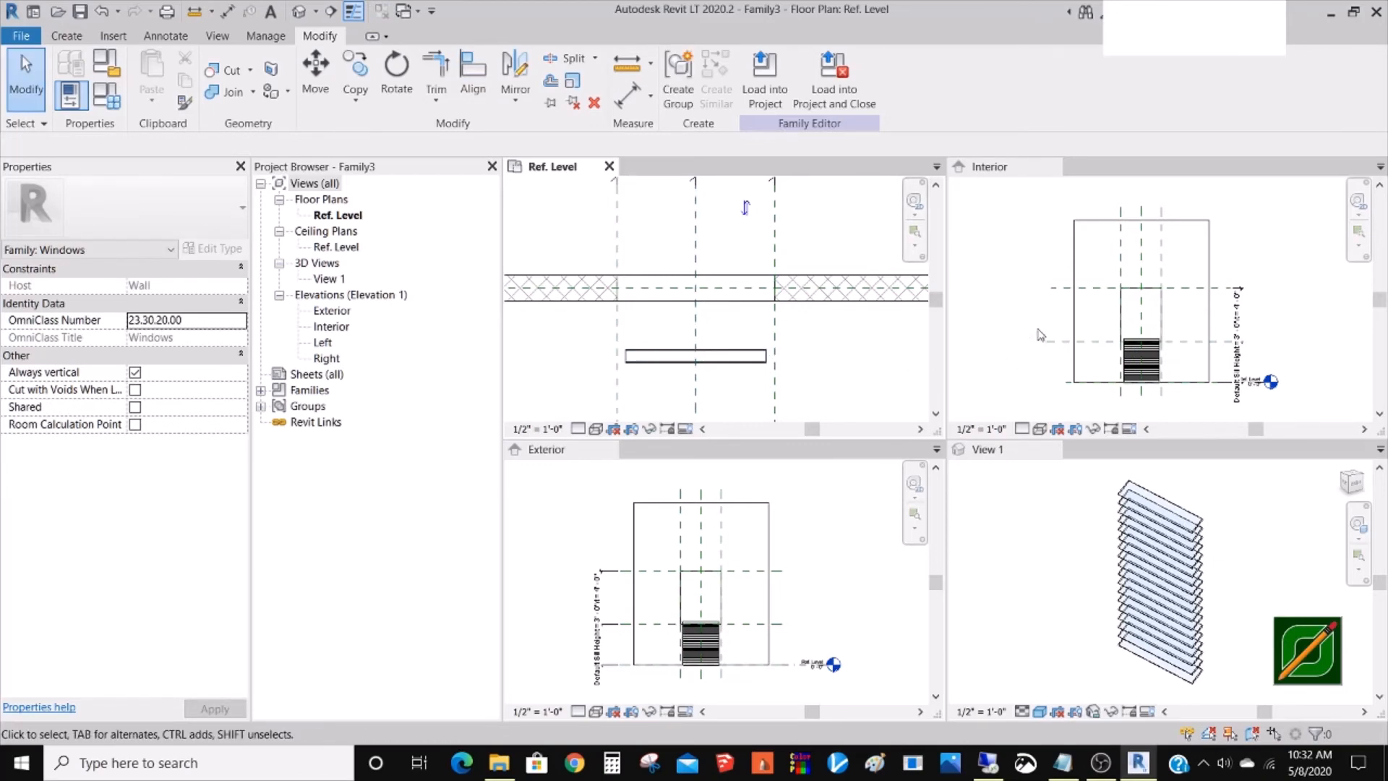
- Nudge the louver up to 3' 4" above the level in the Exterior elevation, into the window opening
{"action": "left_click", "coordinate": [818, 542]}
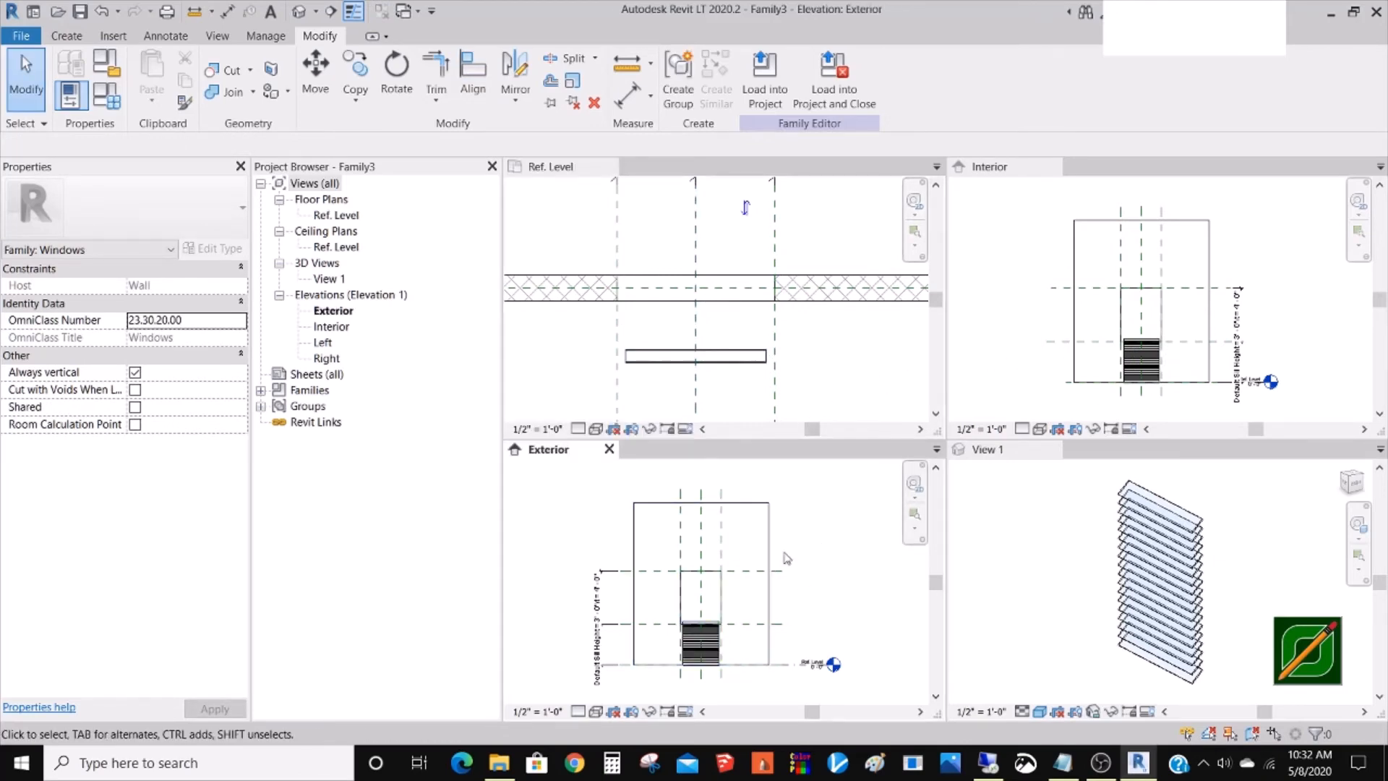
{"action": "scroll", "coordinate": [703, 676], "scroll_direction": "up", "scroll_amount": 3}
{"action": "left_click", "coordinate": [730, 637]}
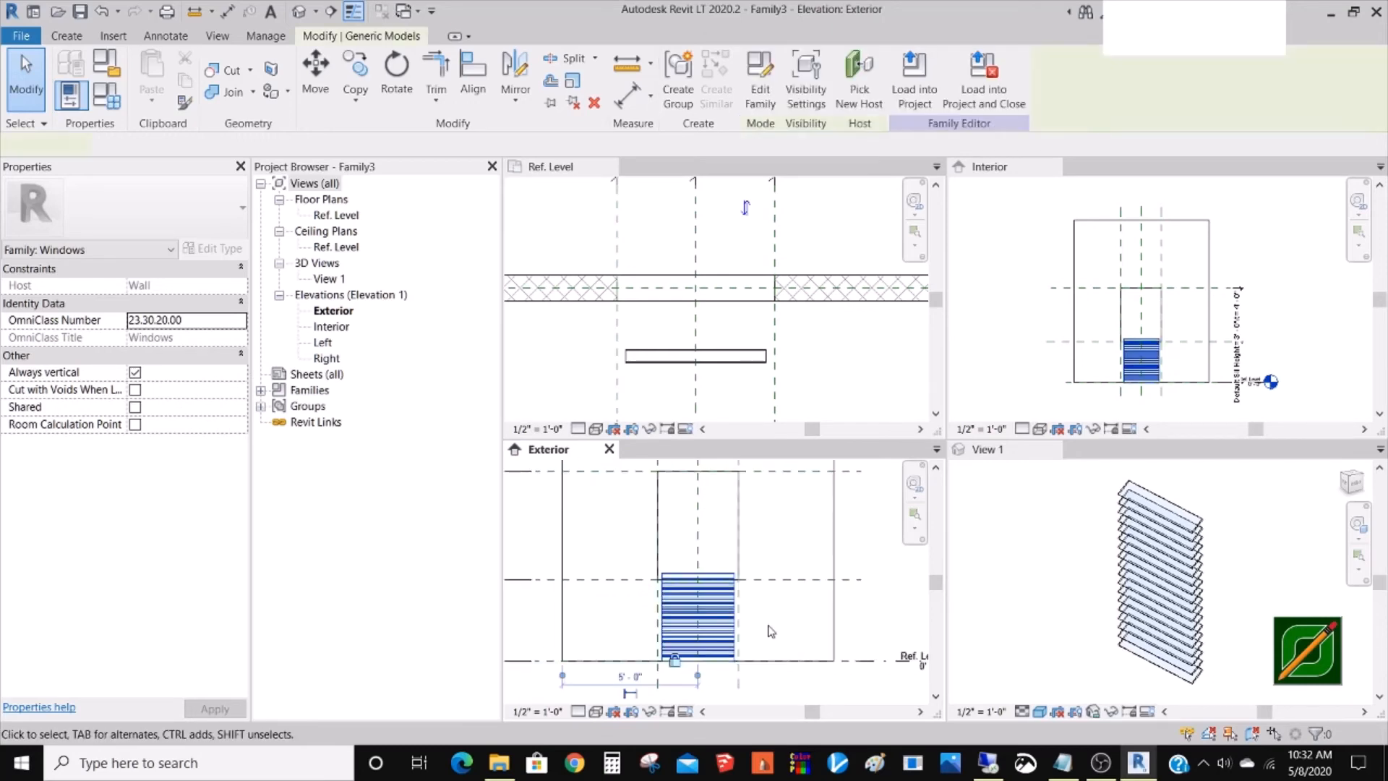
{"action": "key", "text": "Up"}
{"action": "key", "text": "Up"}
{"action": "key", "text": "Up"}
{"action": "key", "text": "Up"}
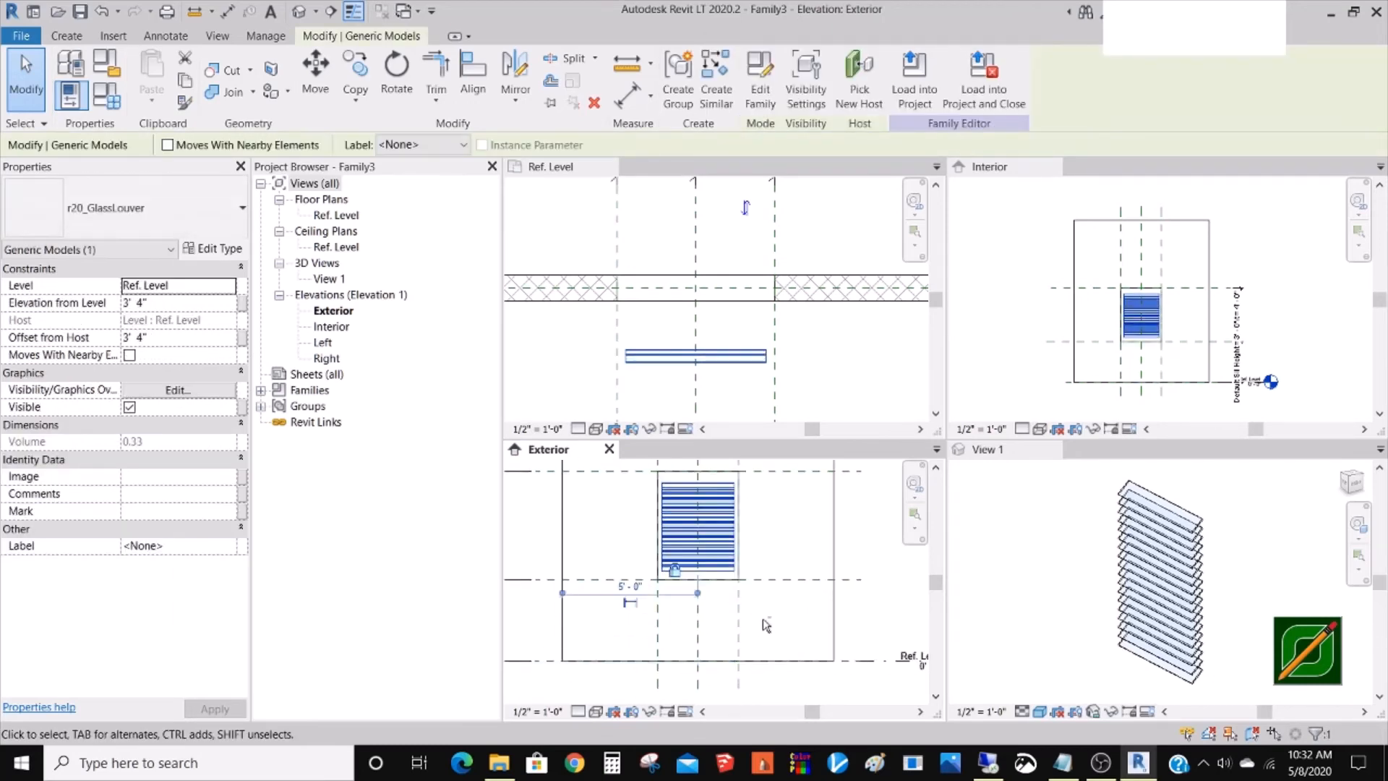
{"action": "left_click", "coordinate": [754, 620]}
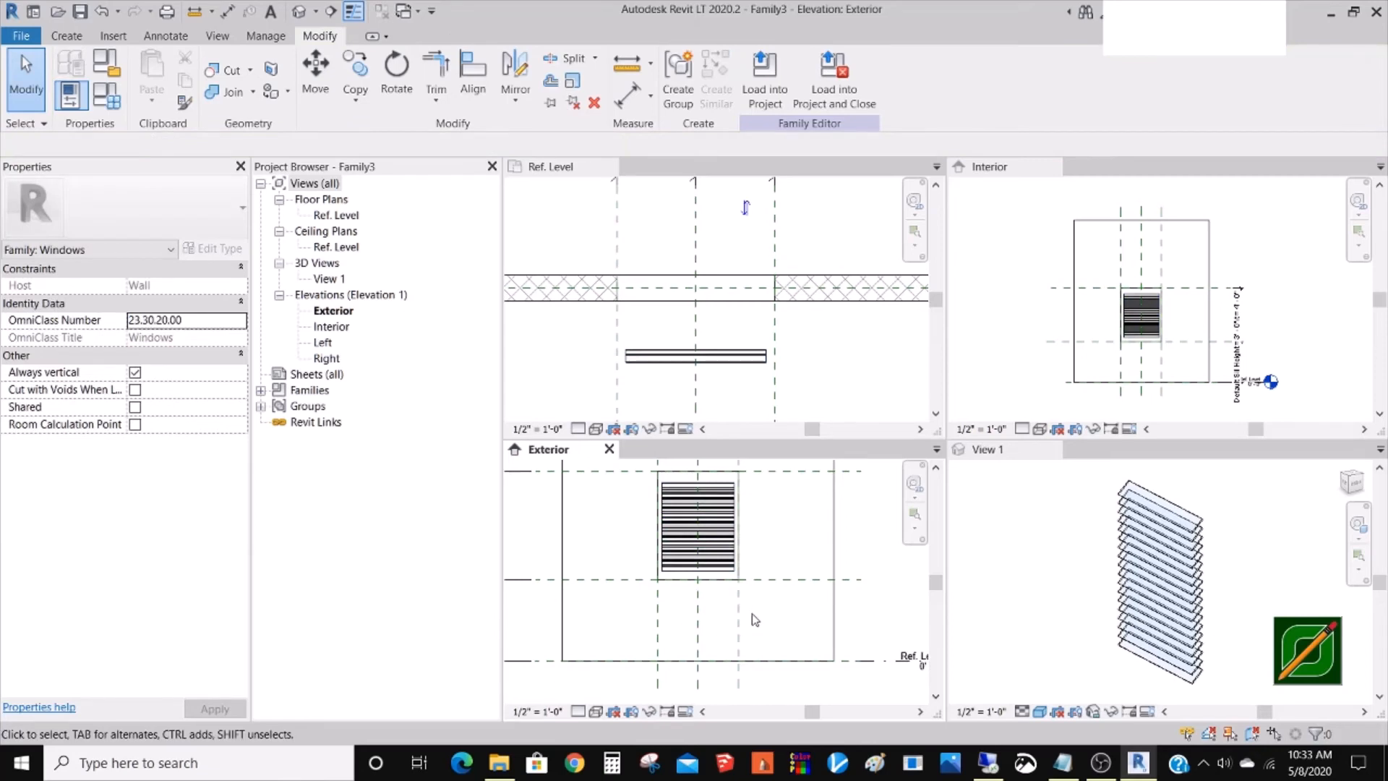
- Align the louver's bottom with the Sill reference plane in the Exterior elevation and lock the alignment
{"action": "key", "text": "a"}
{"action": "key", "text": "l"}
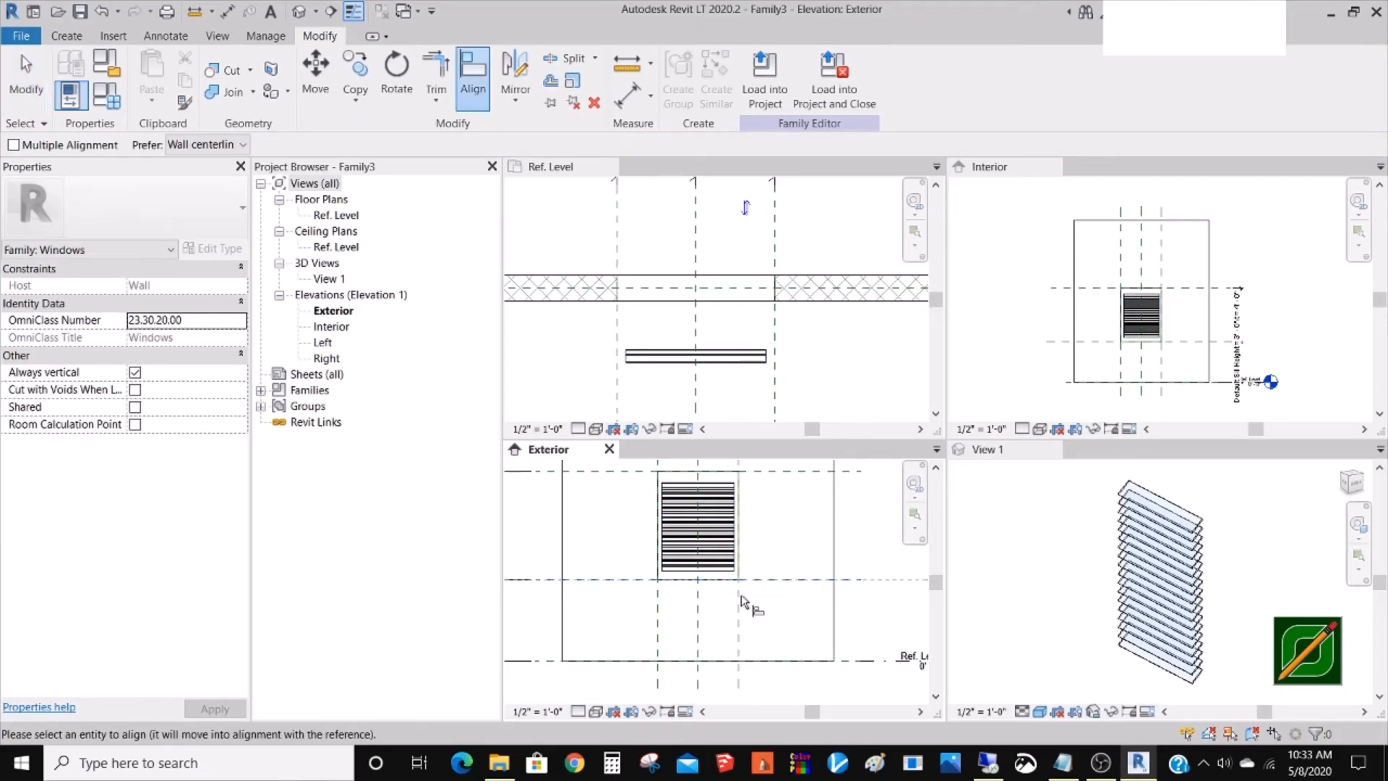
{"action": "scroll", "coordinate": [702, 603], "scroll_direction": "up", "scroll_amount": 2}
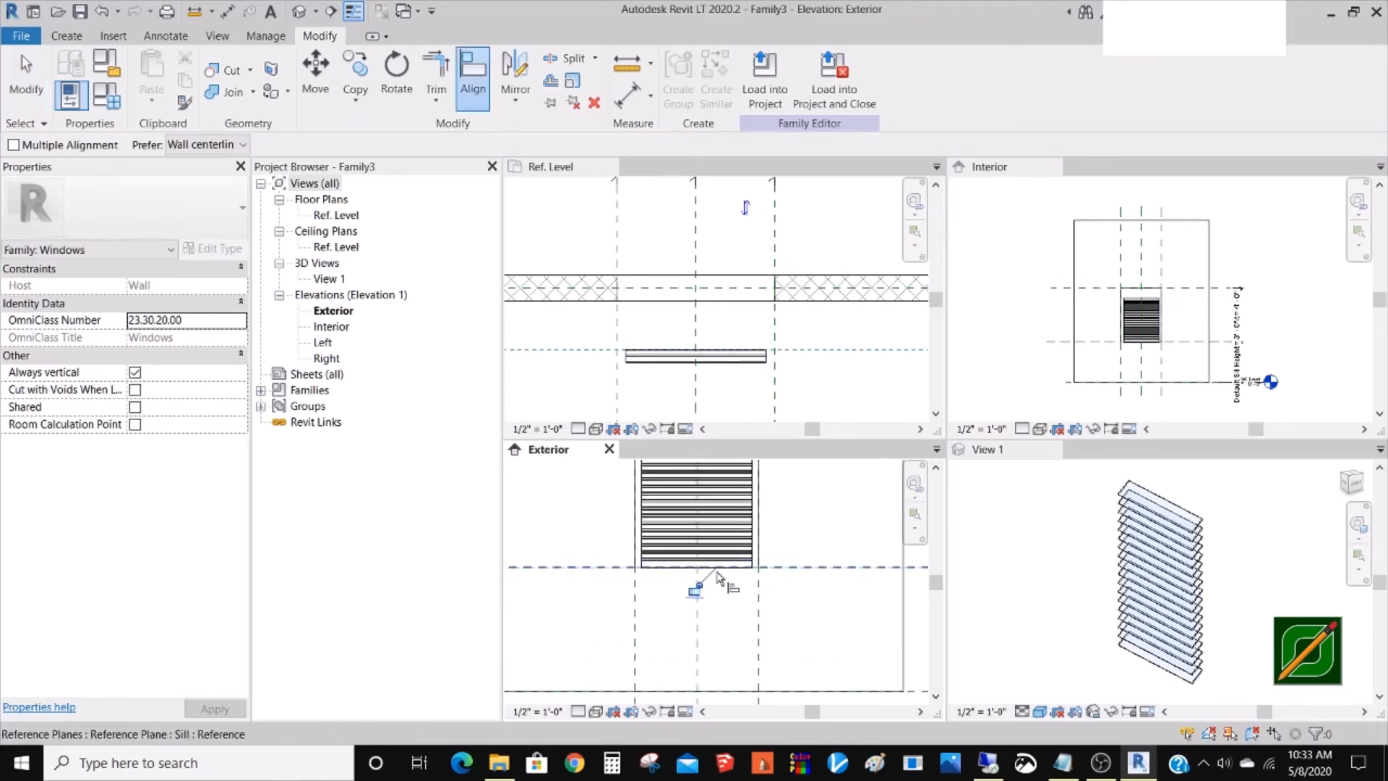
{"action": "key", "text": "Escape"}
{"action": "scroll", "coordinate": [739, 628], "scroll_direction": "down", "scroll_amount": 2}
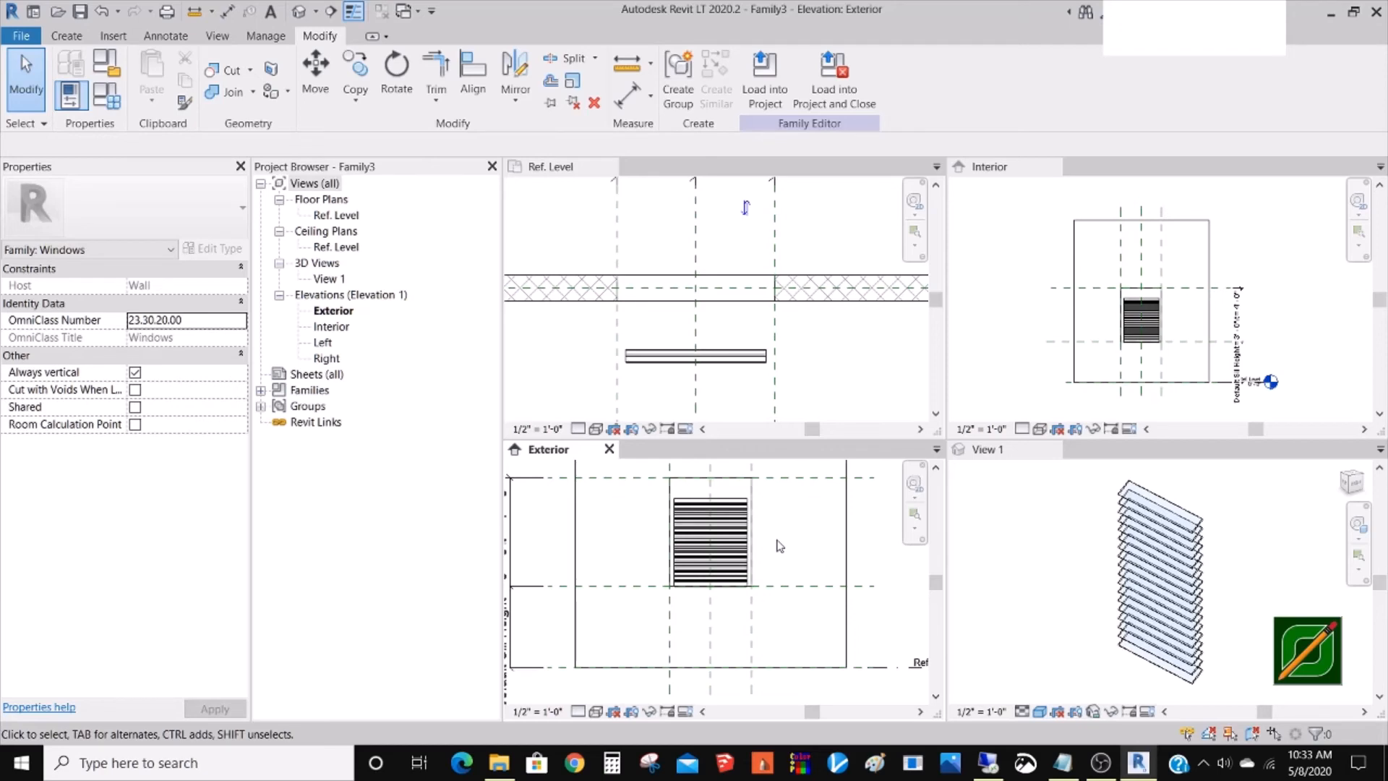
- Associate the nested louver's BladeLength type parameter with the window family's Width parameter
{"action": "left_click", "coordinate": [809, 363]}
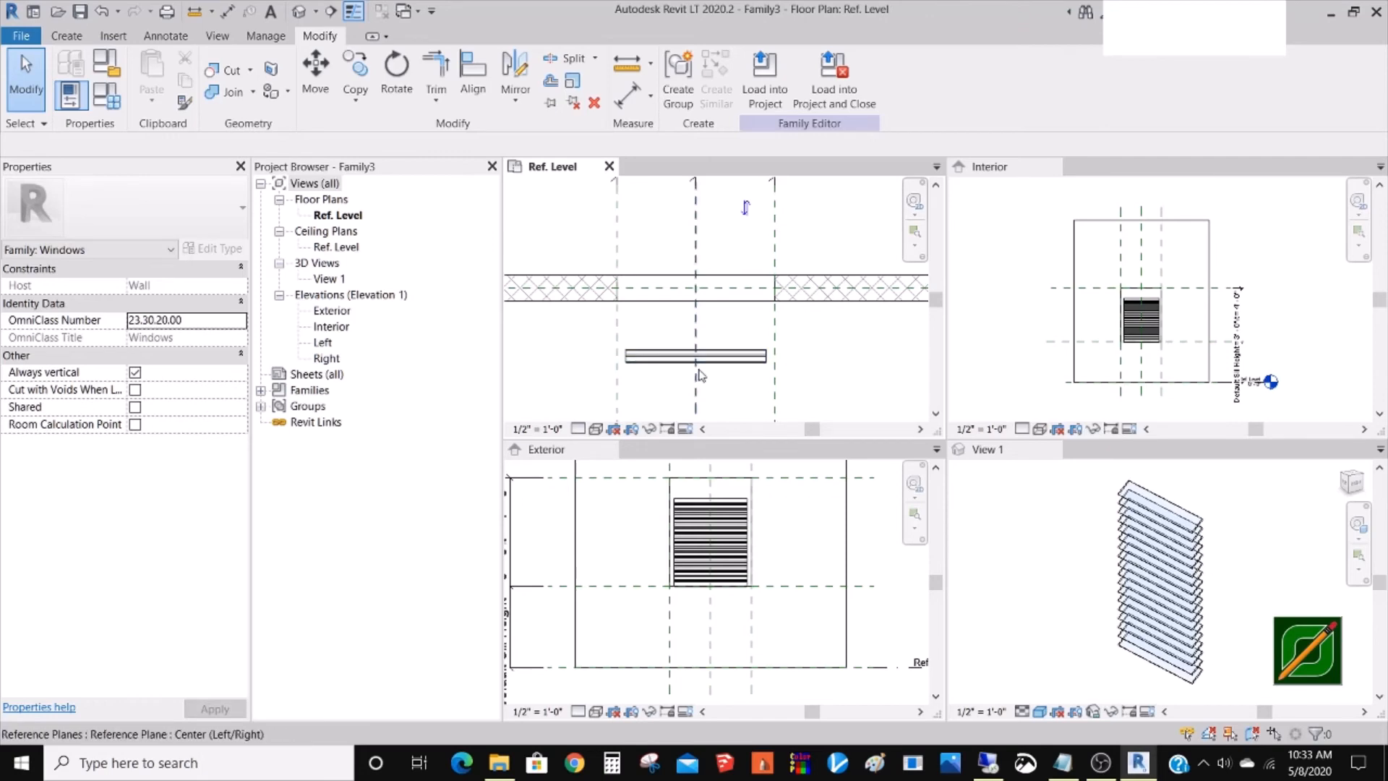
{"action": "scroll", "coordinate": [705, 369], "scroll_direction": "up", "scroll_amount": 1}
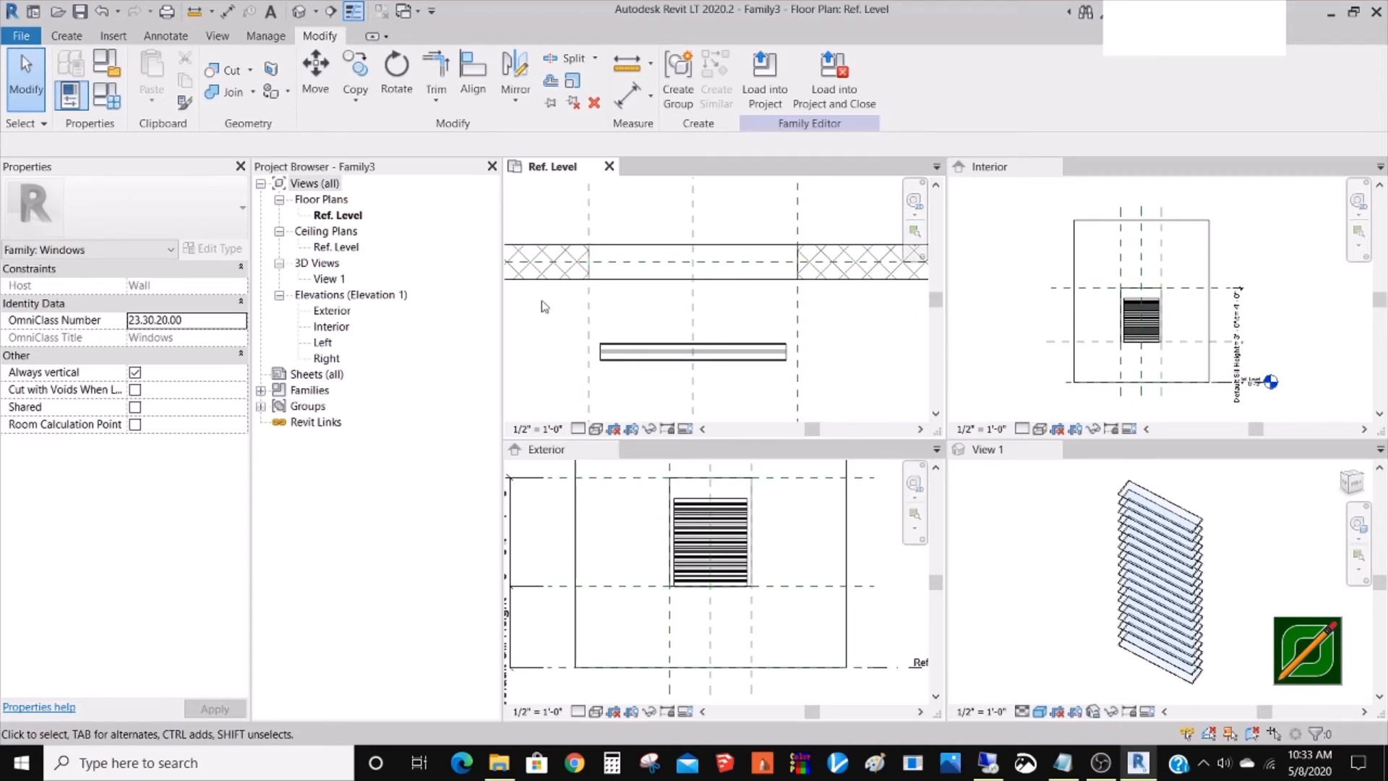
{"action": "left_click", "coordinate": [642, 365]}
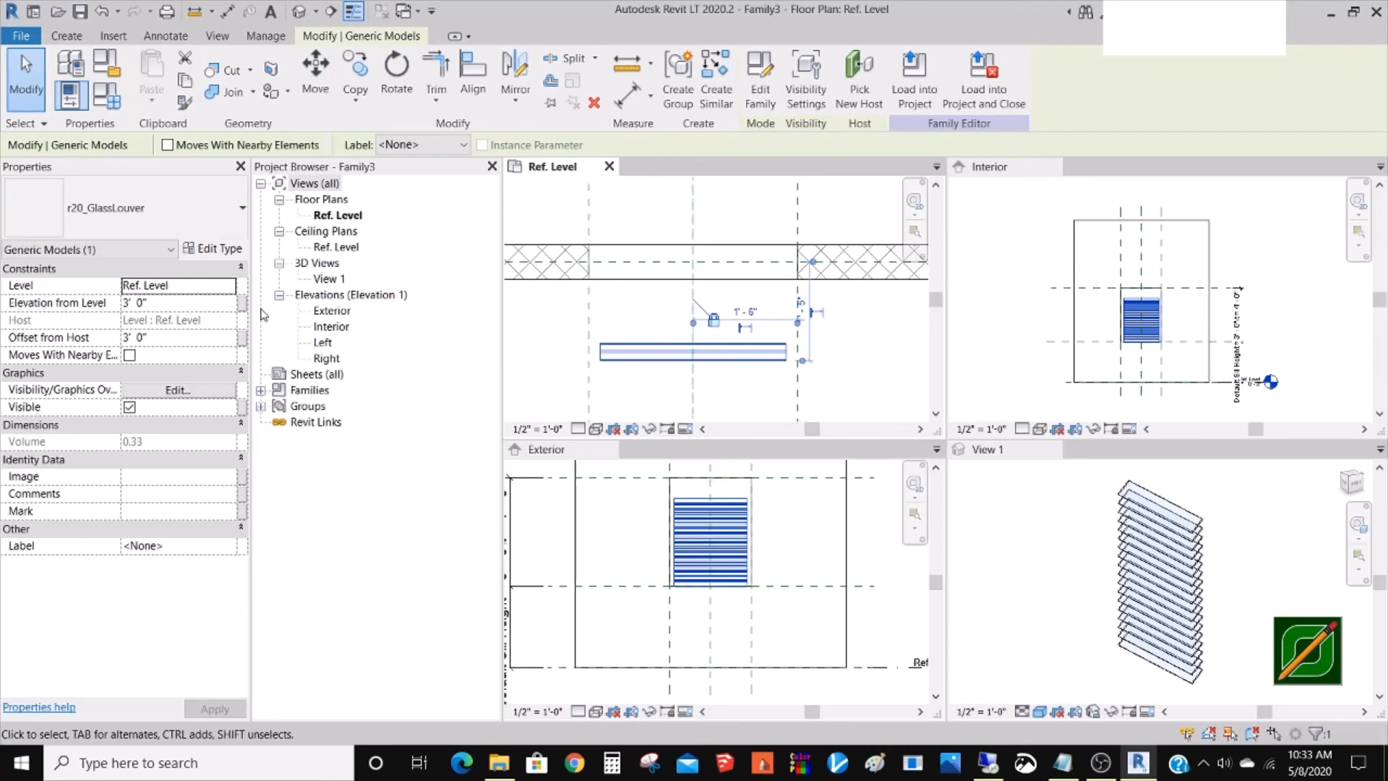
{"action": "left_click", "coordinate": [213, 249]}
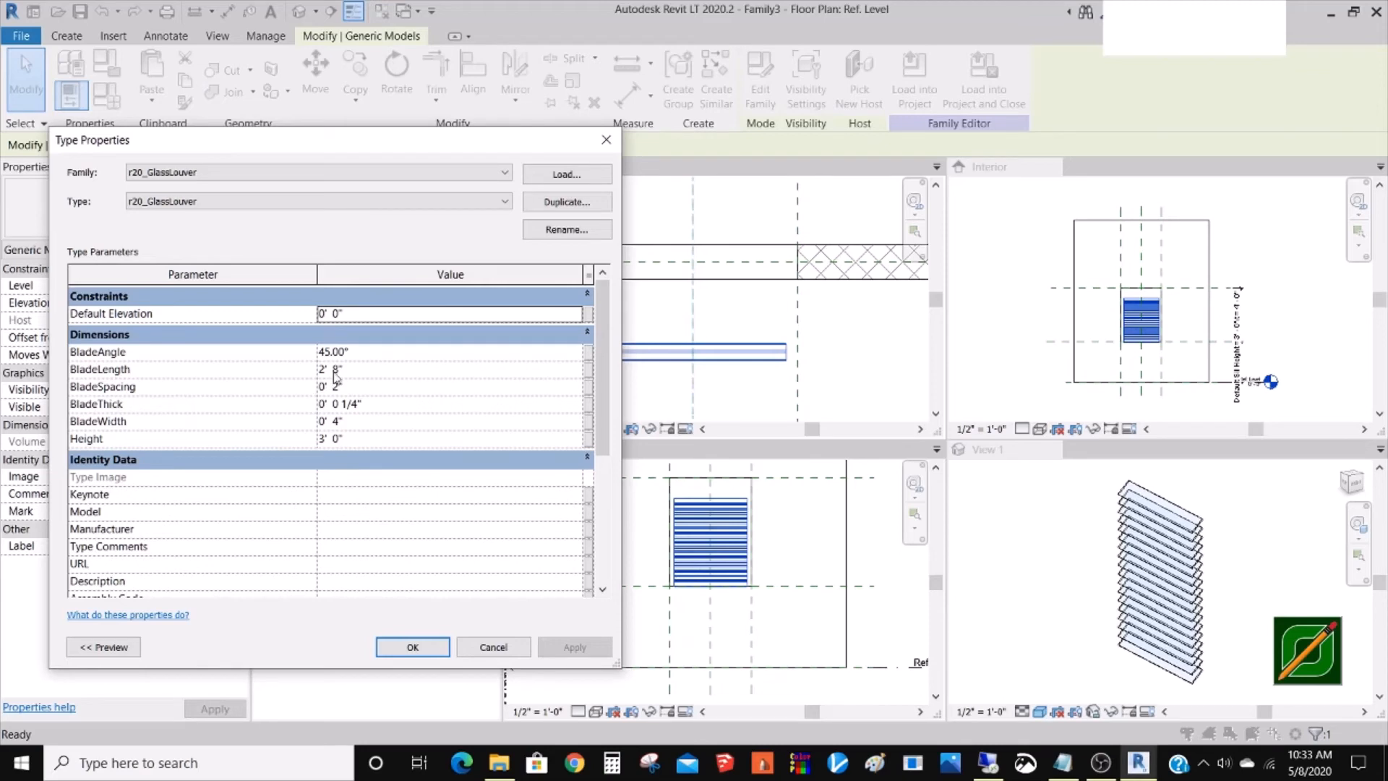
{"action": "left_click", "coordinate": [589, 371]}
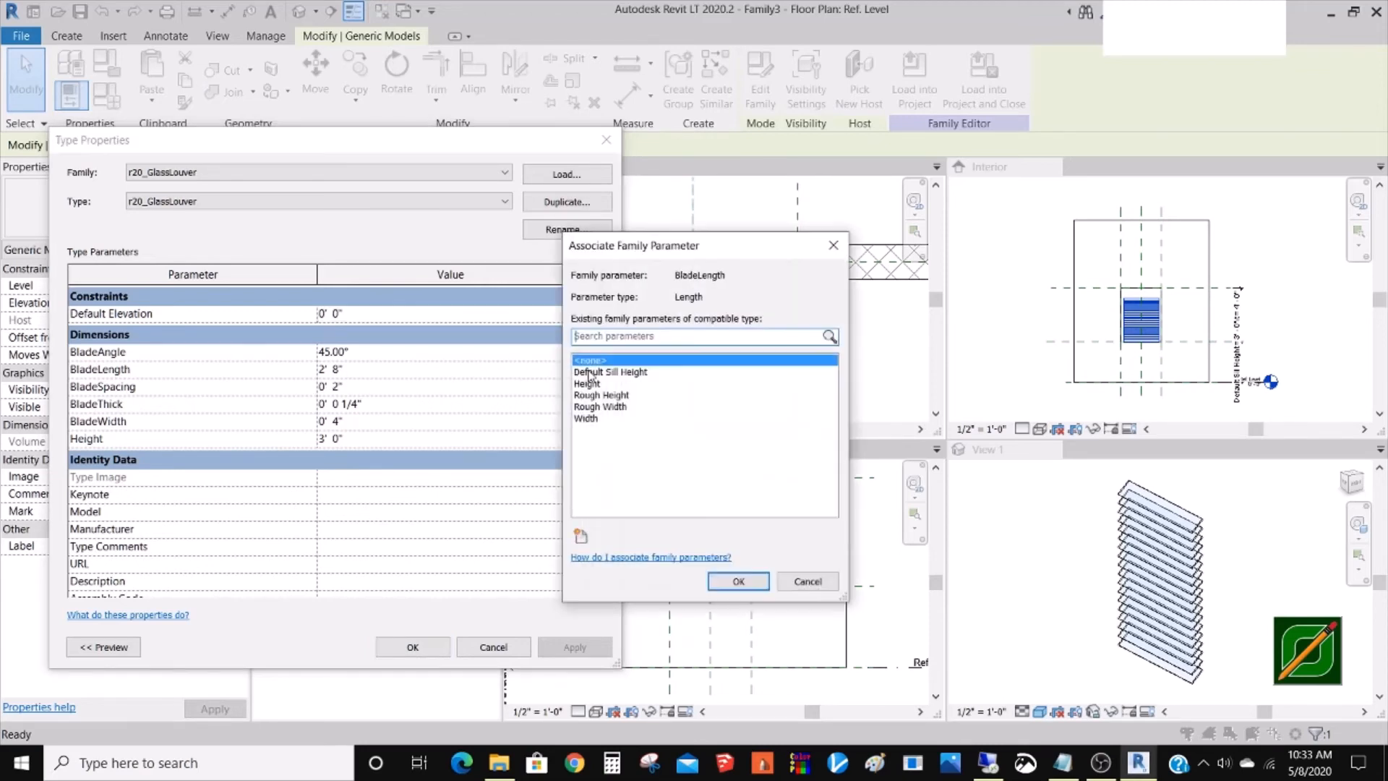
{"action": "left_click", "coordinate": [590, 419]}
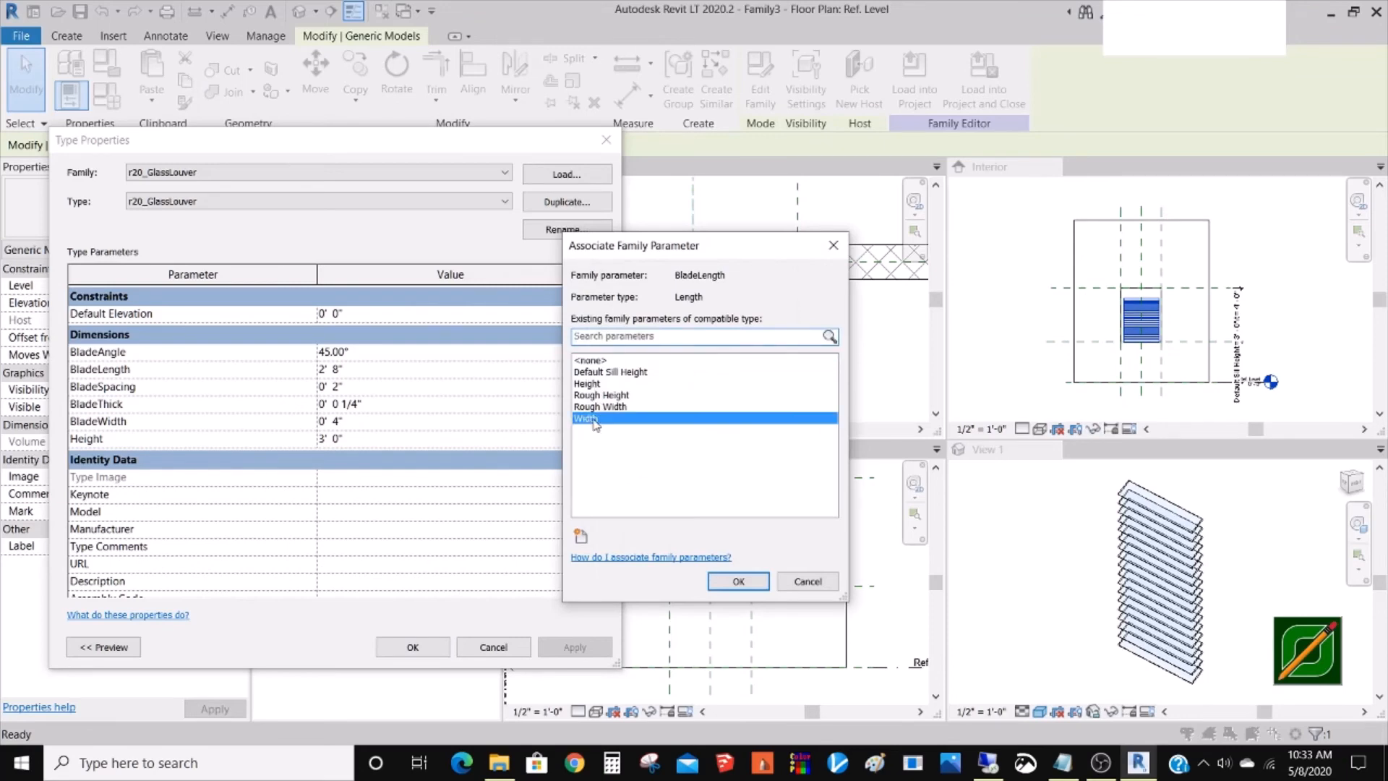
{"action": "left_click", "coordinate": [739, 581]}
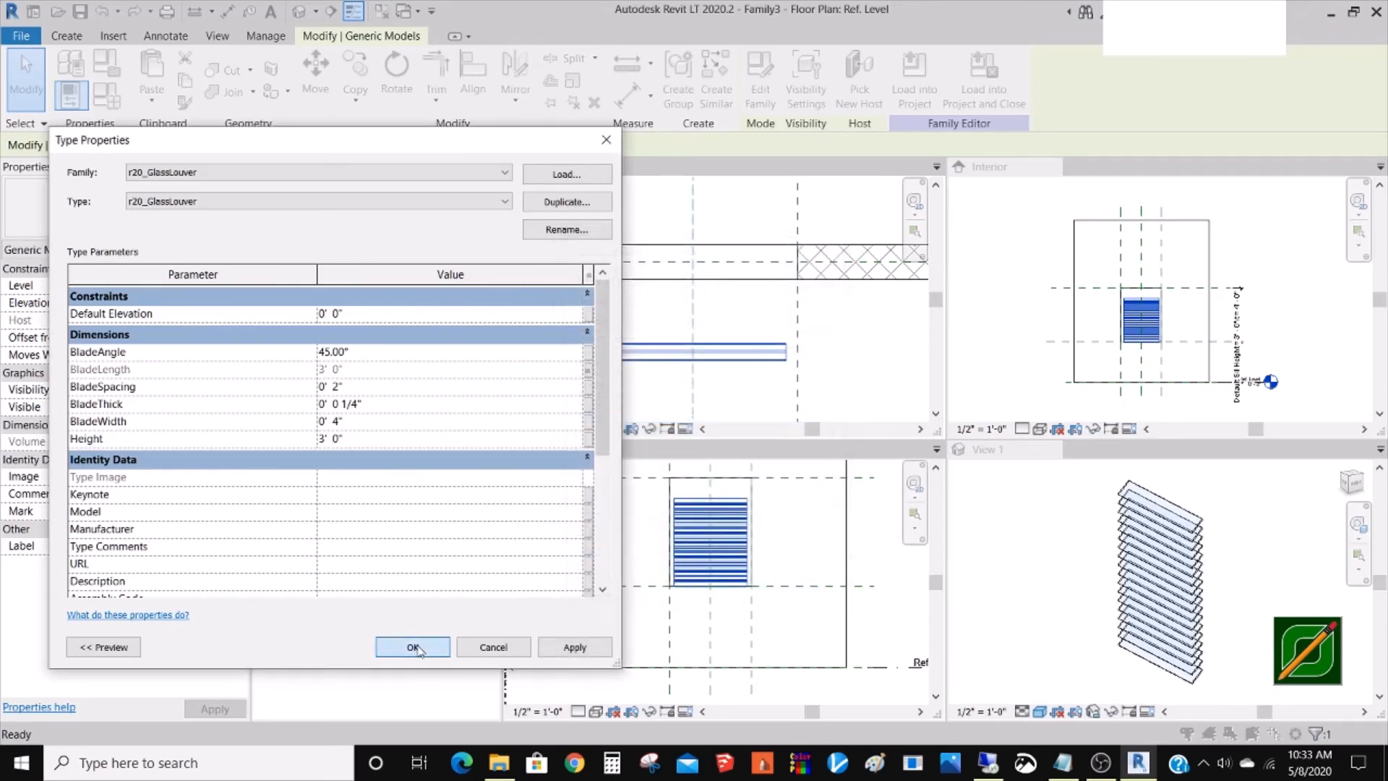
{"action": "left_click", "coordinate": [413, 646]}
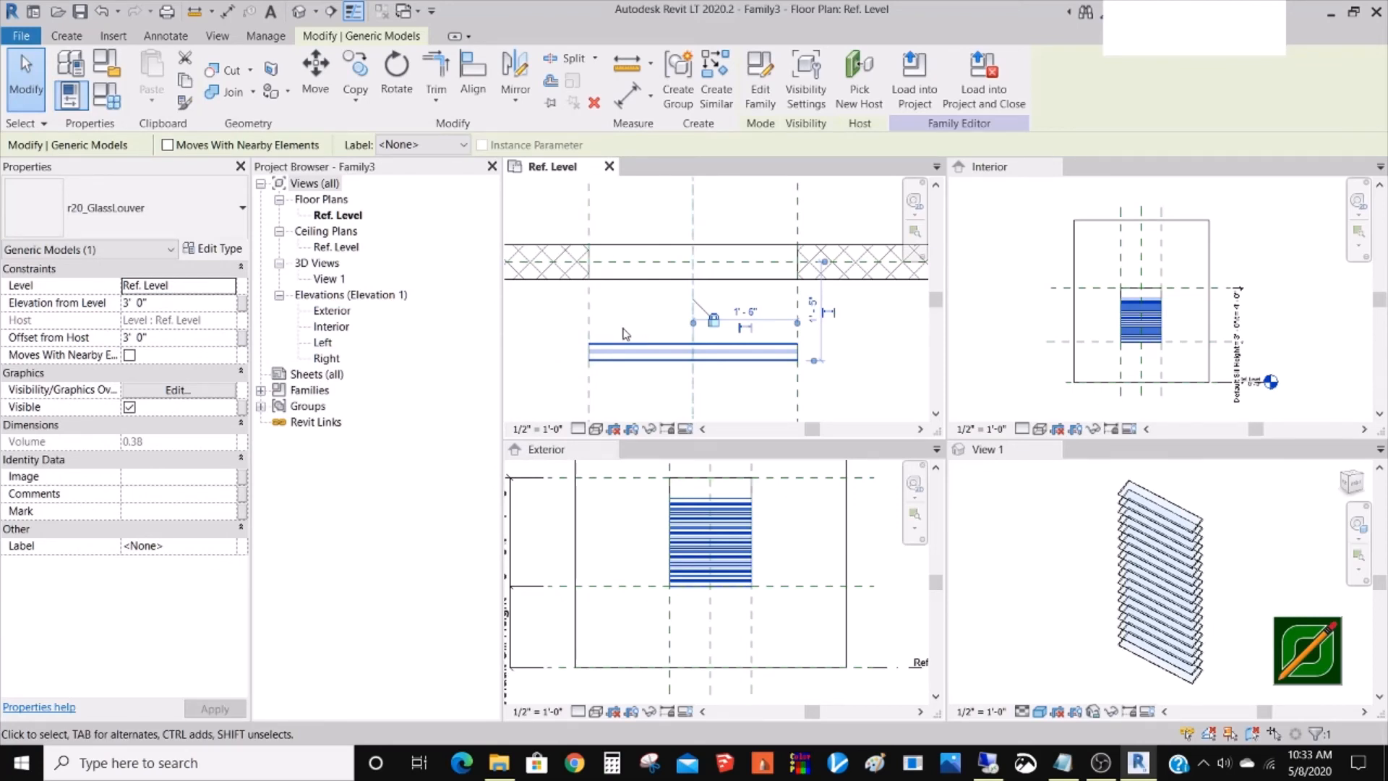
- Associate the nested louver's Height type parameter with the window family's Height parameter
{"action": "middle_click_drag", "start_coordinate": [627, 391], "coordinate": [635, 359]}
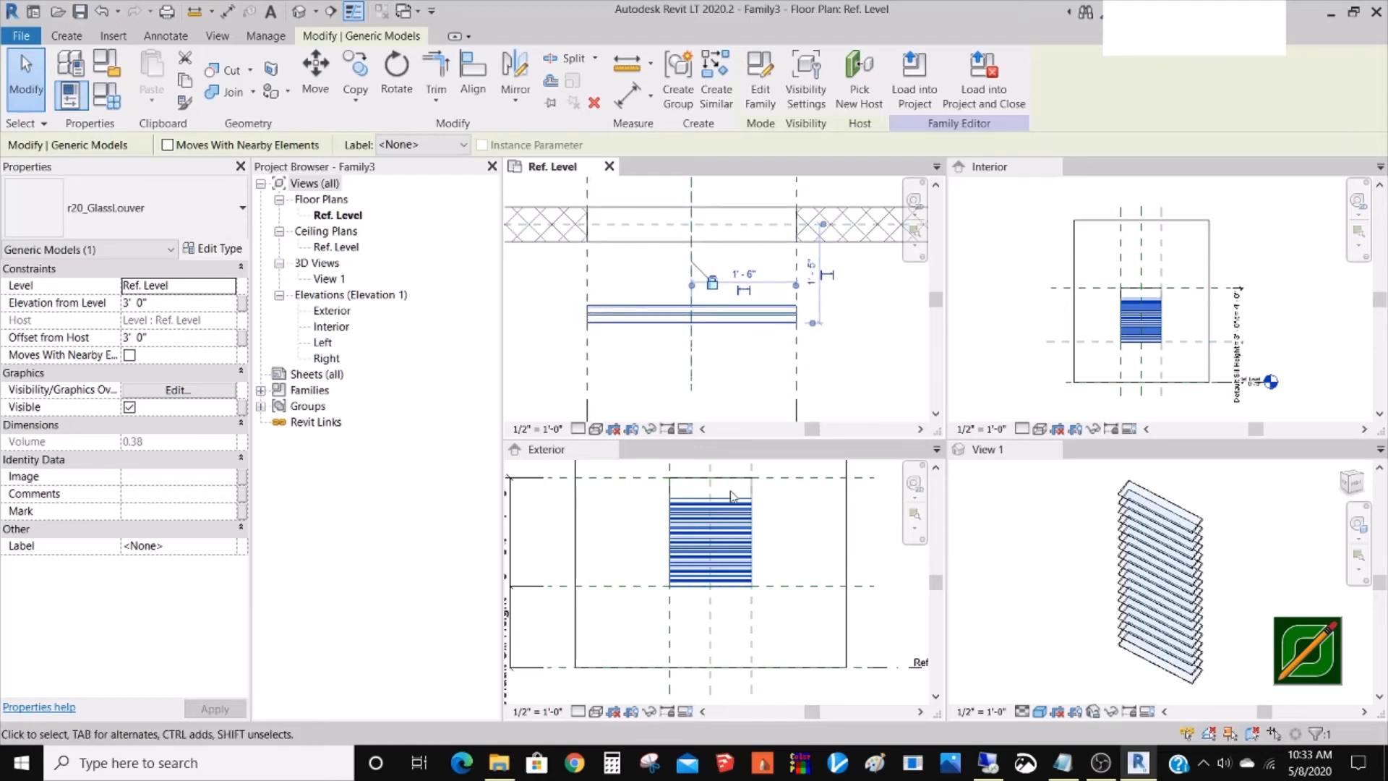
{"action": "left_click", "coordinate": [790, 540]}
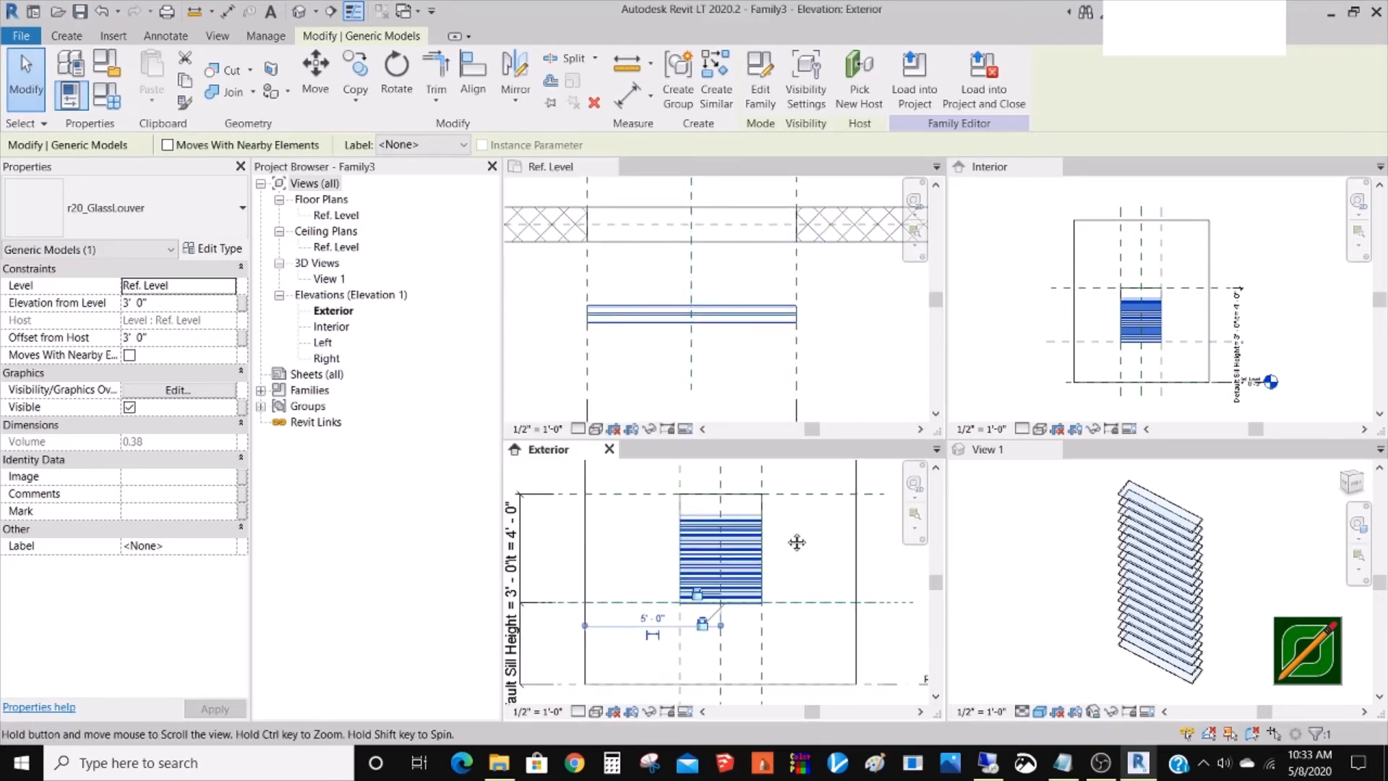
{"action": "scroll", "coordinate": [781, 574], "scroll_direction": "up", "scroll_amount": 2}
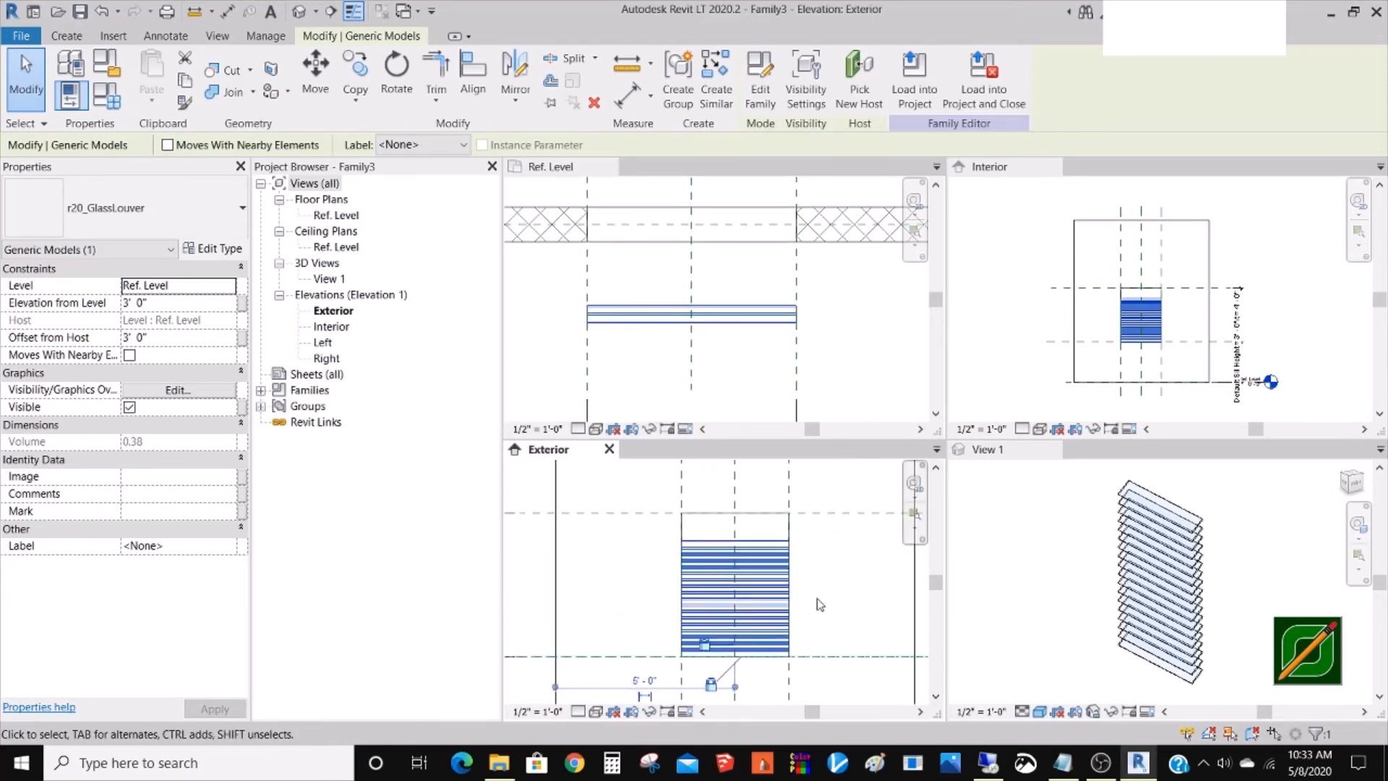
{"action": "left_click", "coordinate": [826, 597]}
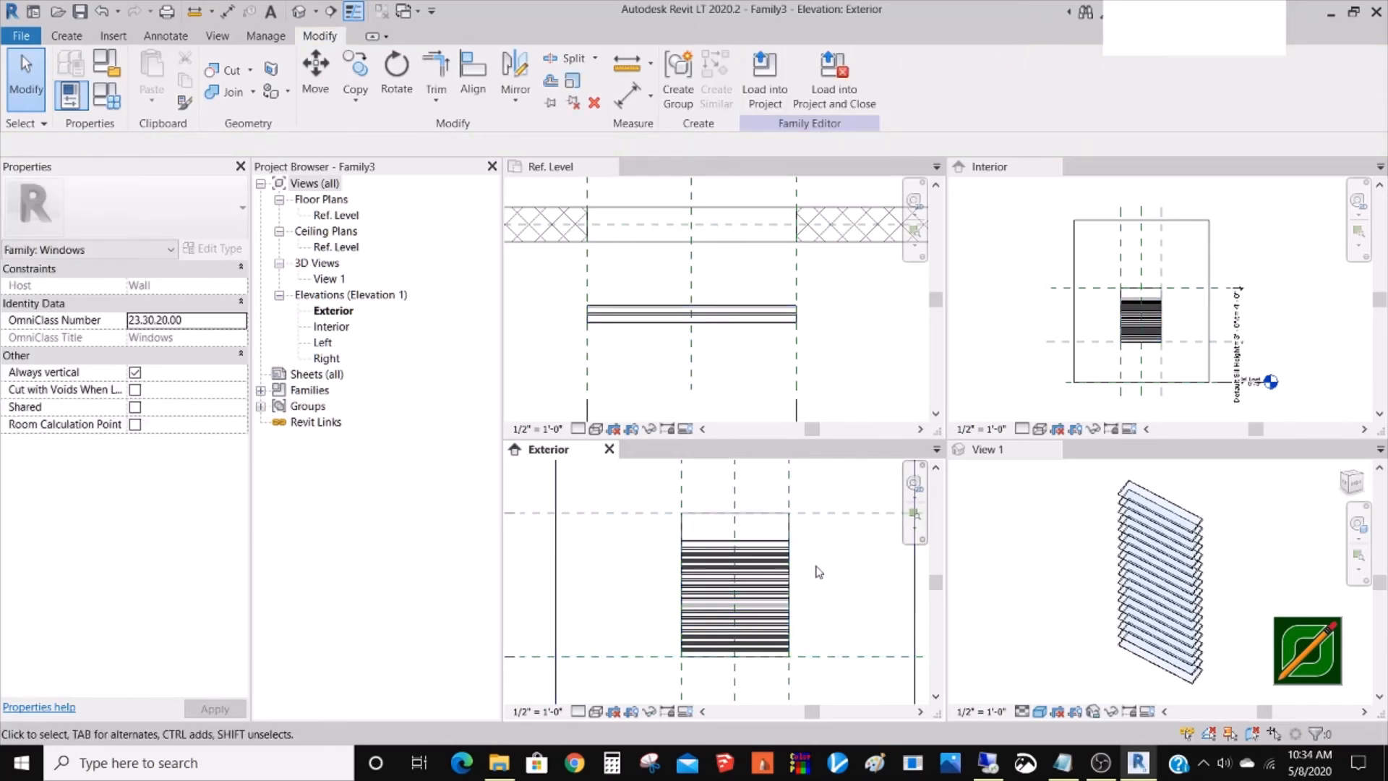
{"action": "scroll", "coordinate": [824, 564], "scroll_direction": "down", "scroll_amount": 2}
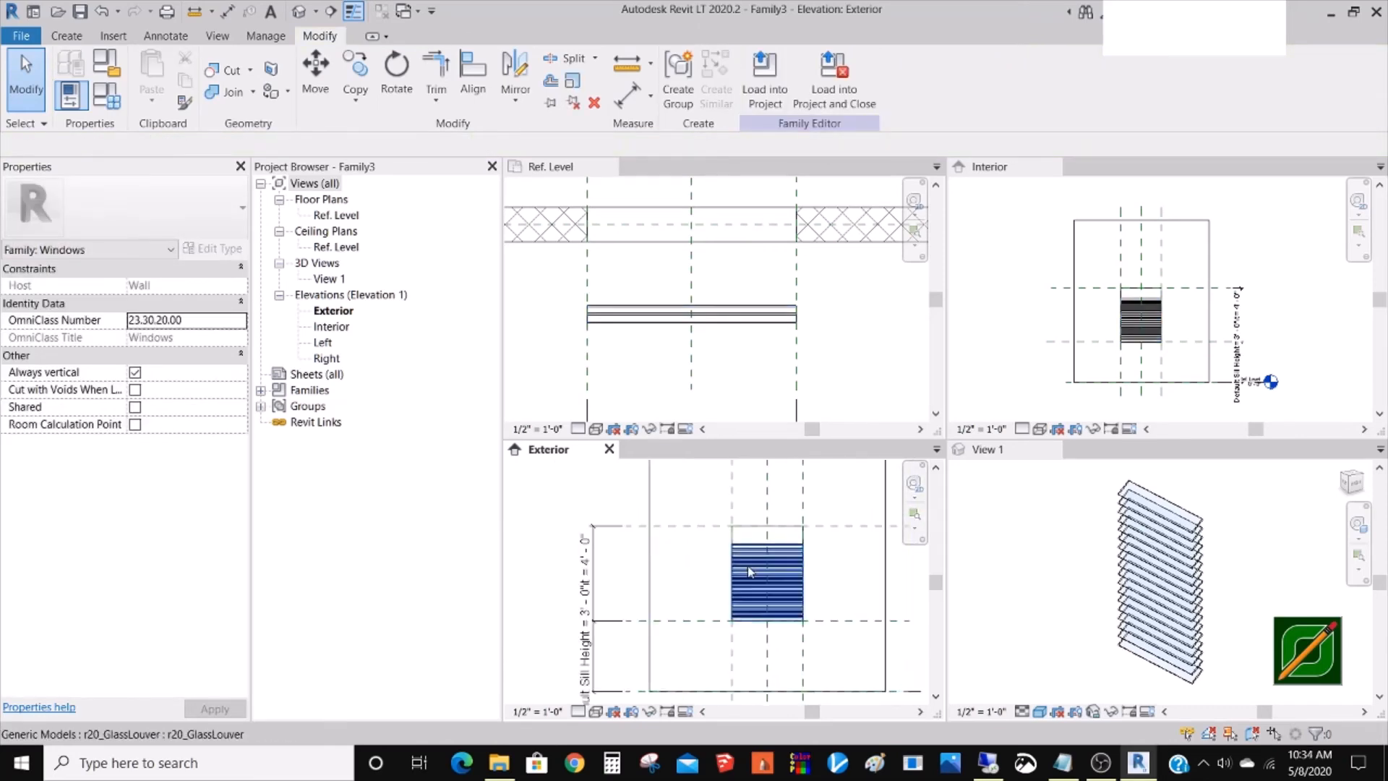
{"action": "left_click", "coordinate": [790, 573]}
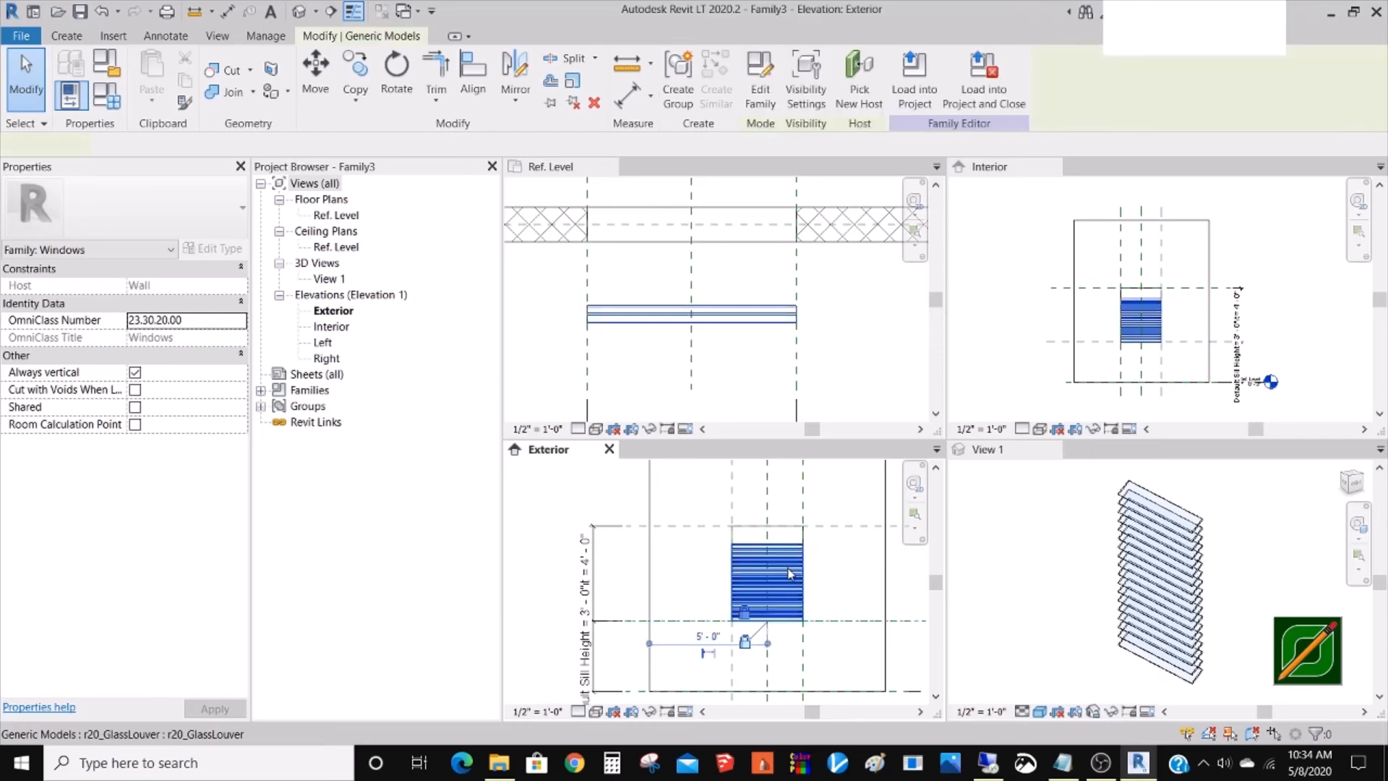
{"action": "scroll", "coordinate": [826, 586], "scroll_direction": "up", "scroll_amount": 2}
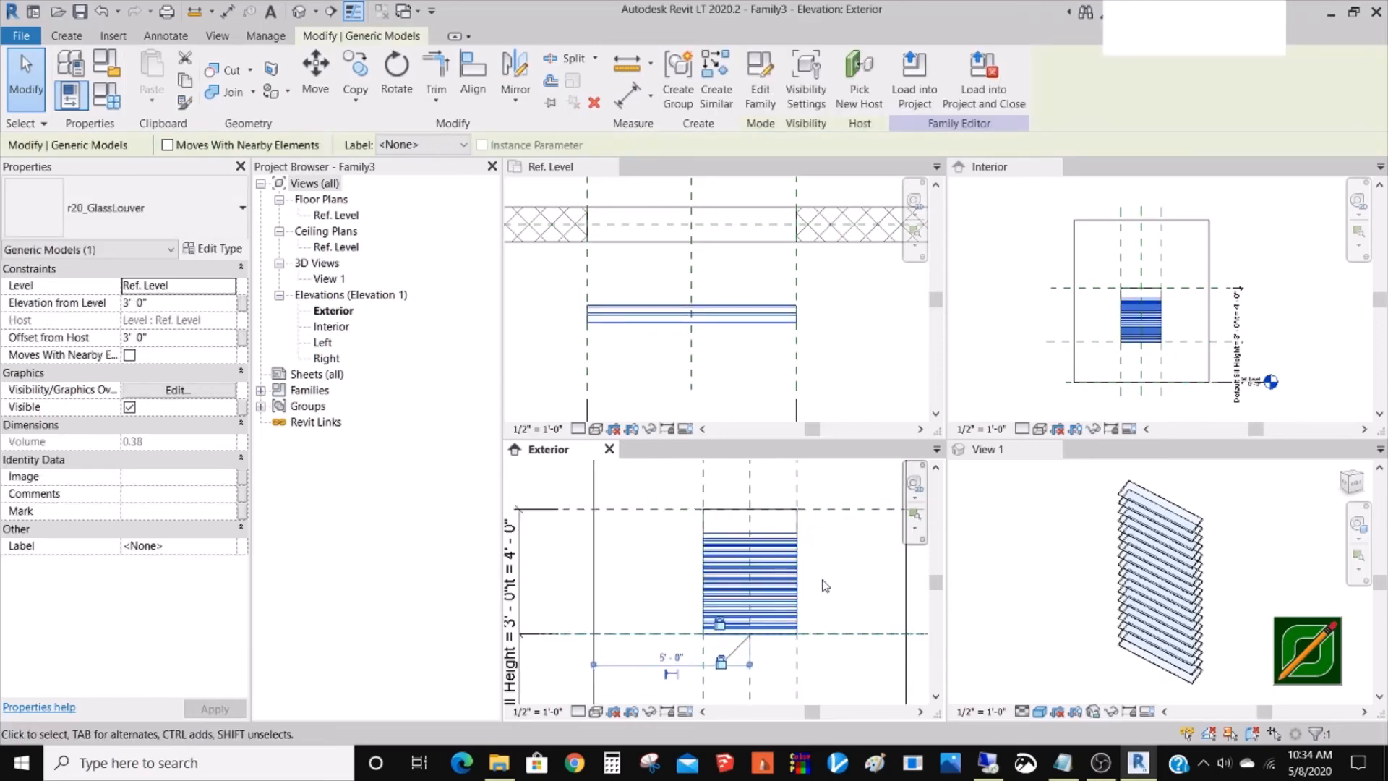
{"action": "left_click", "coordinate": [219, 251]}
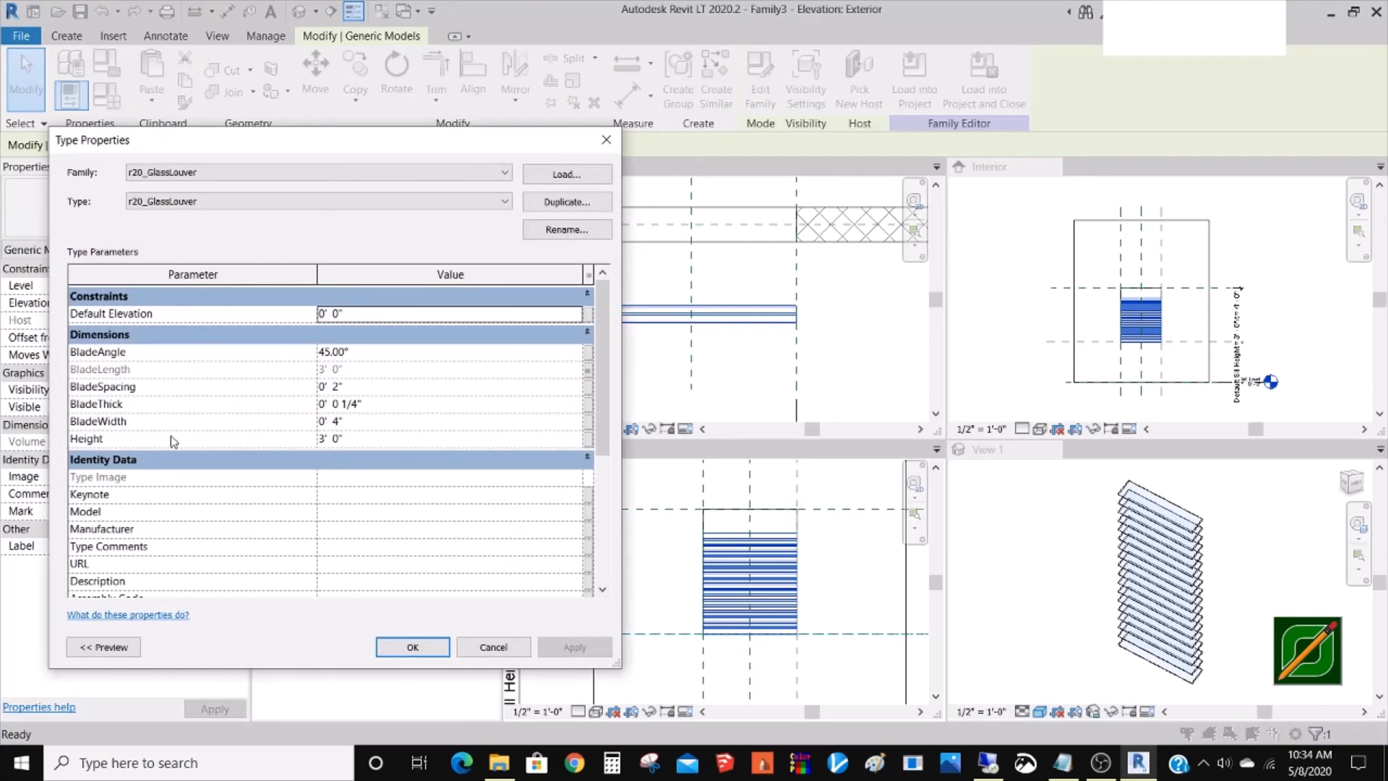
{"action": "left_click", "coordinate": [588, 441]}
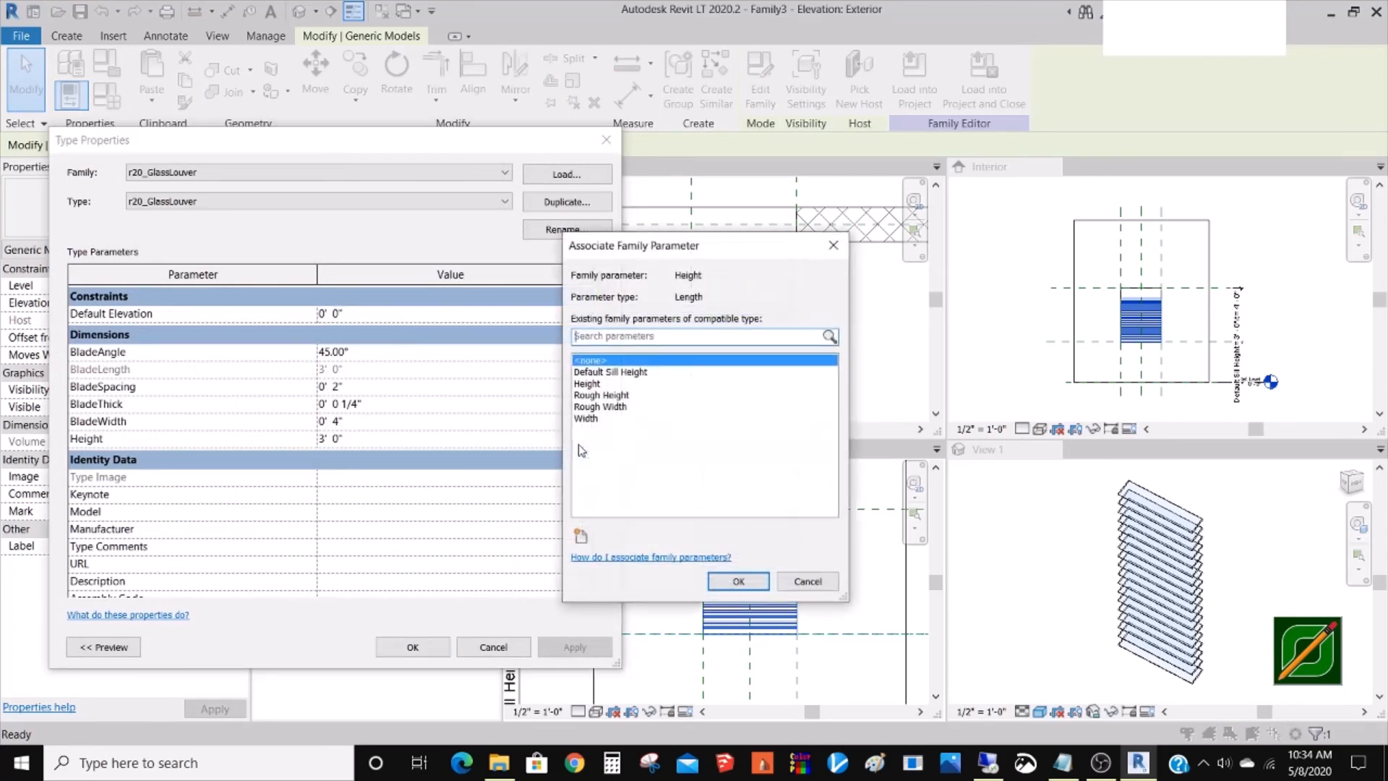
{"action": "left_click", "coordinate": [590, 384]}
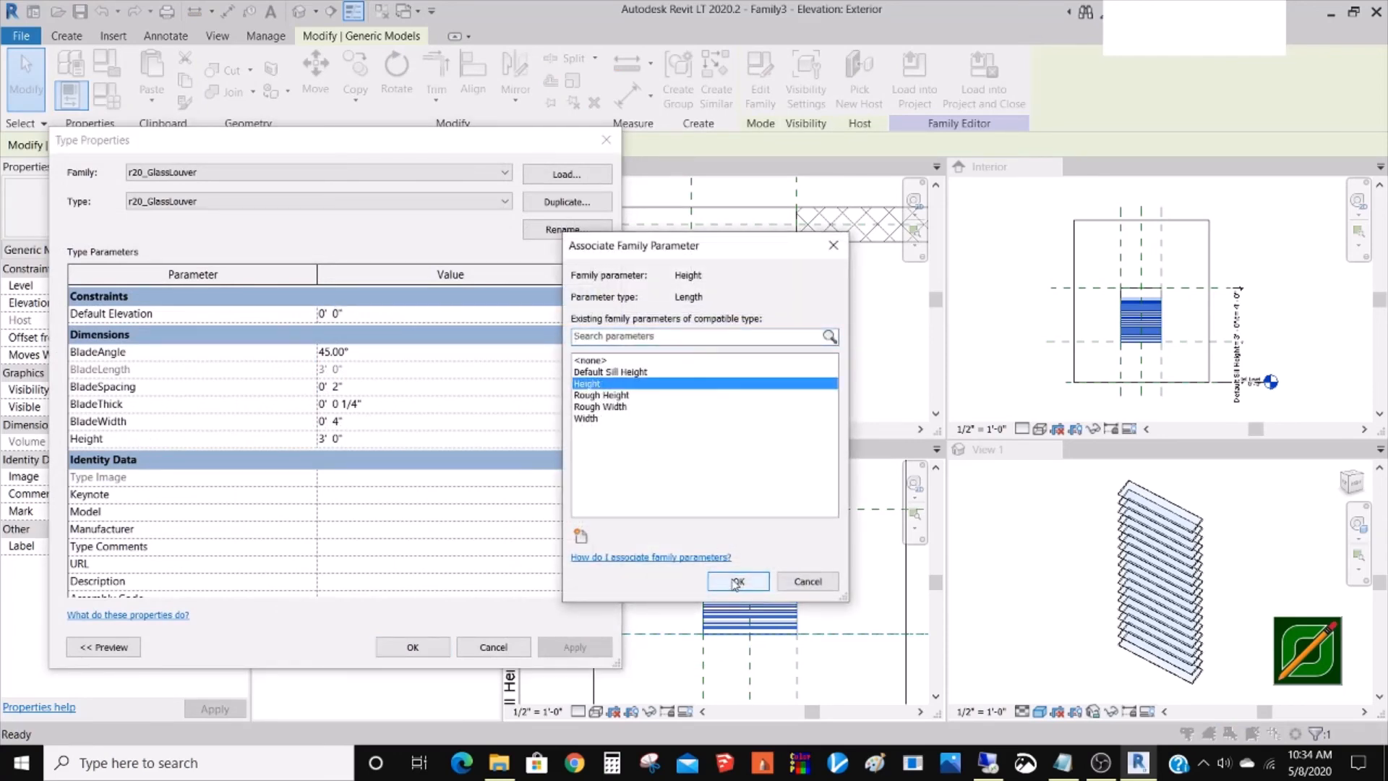
{"action": "left_click", "coordinate": [738, 581]}
{"action": "left_click", "coordinate": [423, 648]}
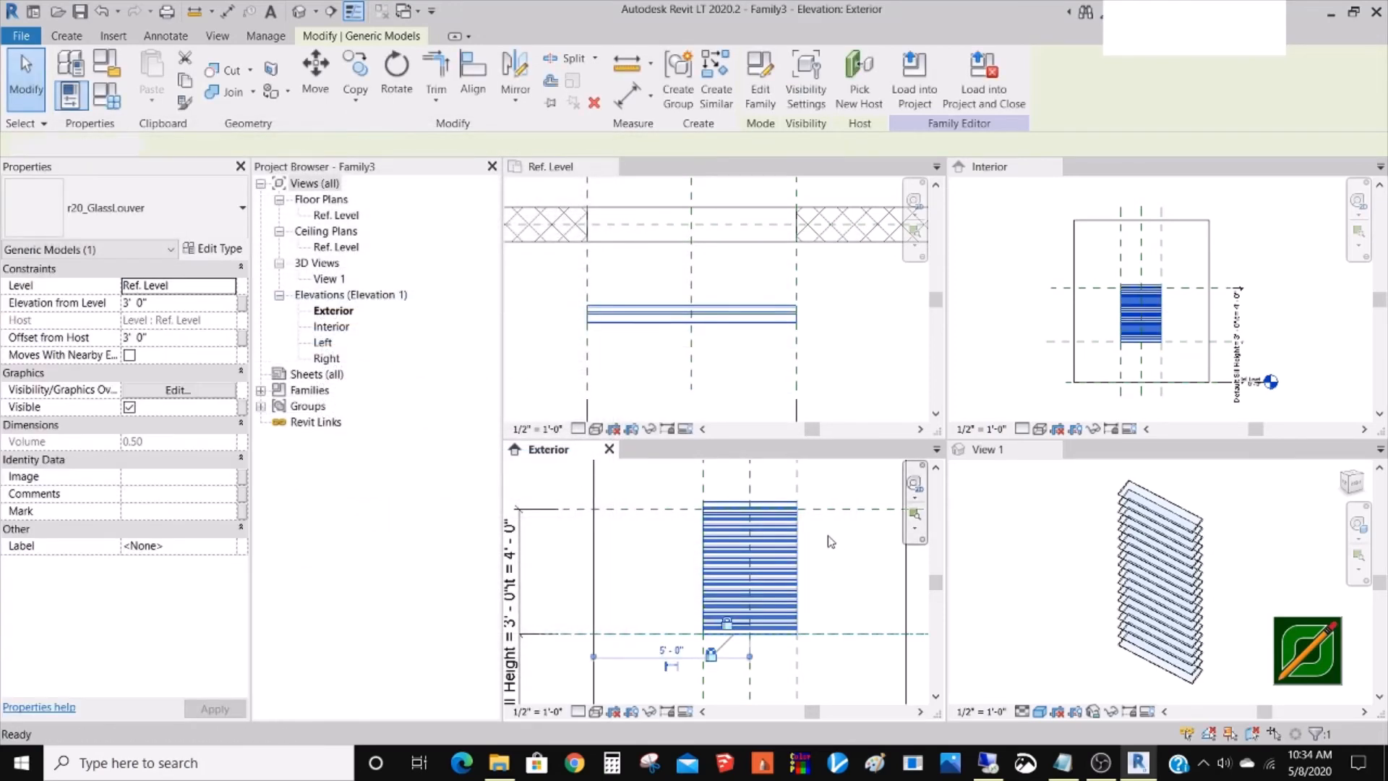
{"action": "key", "text": "Escape"}
- Check the louver's top edge against the window head and set the Exterior elevation's visual style to Hidden Line
{"action": "scroll", "coordinate": [786, 514], "scroll_direction": "up", "scroll_amount": 5}
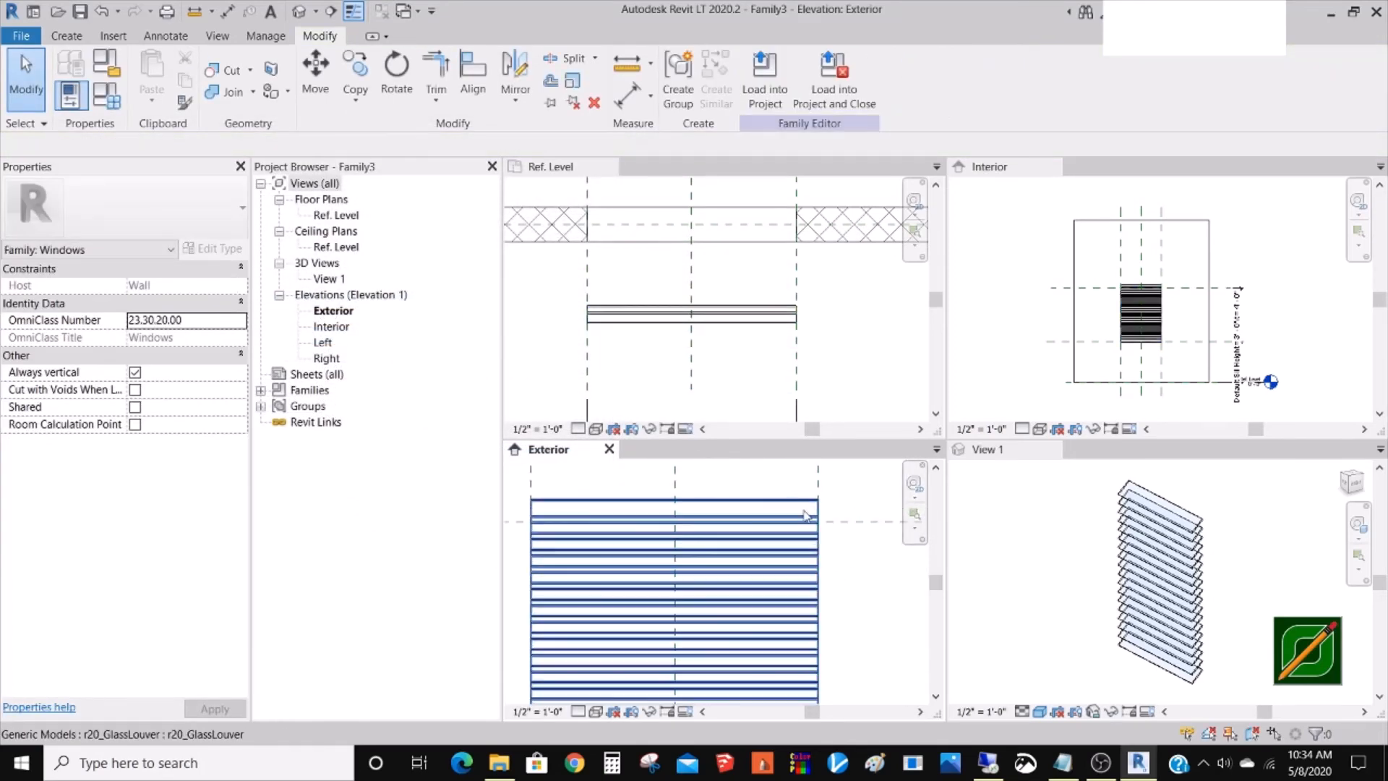
{"action": "scroll", "coordinate": [753, 505], "scroll_direction": "down", "scroll_amount": 1}
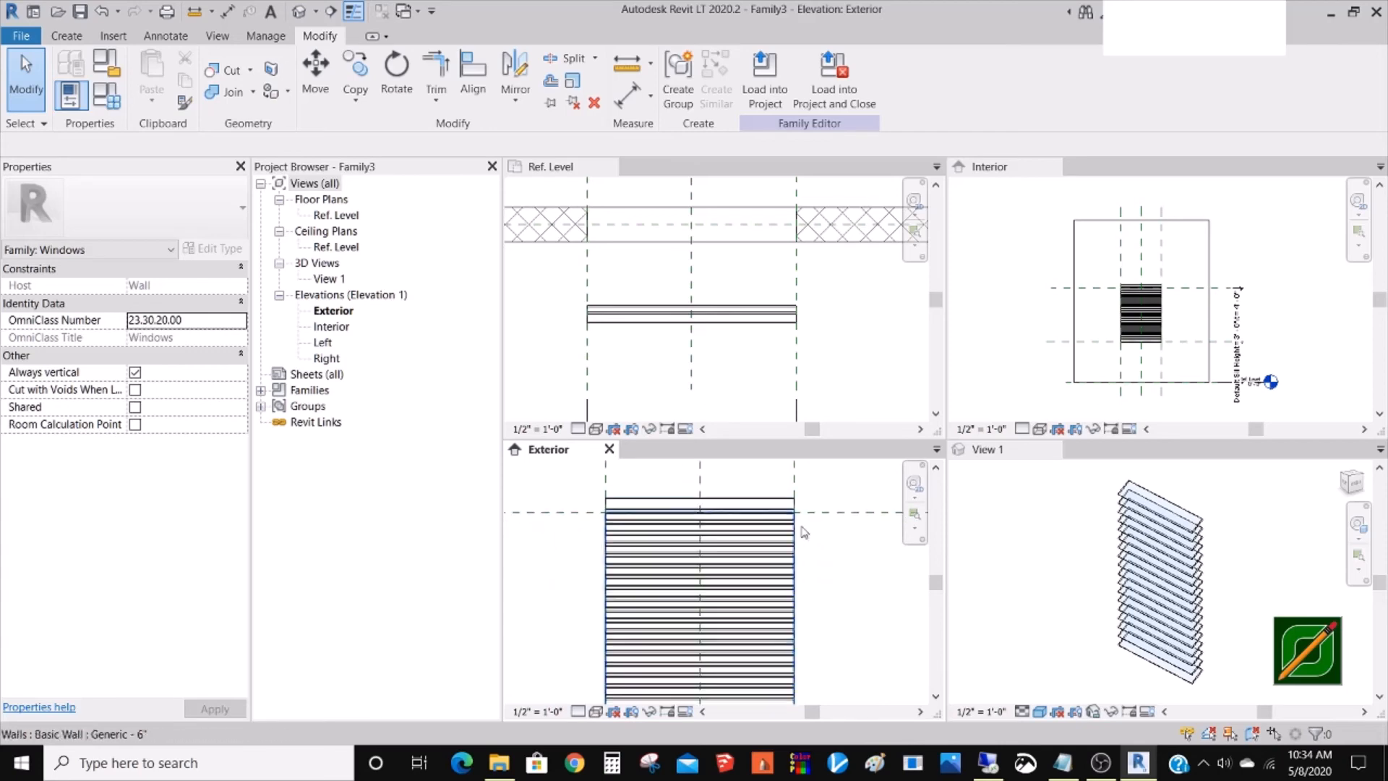
{"action": "scroll", "coordinate": [796, 505], "scroll_direction": "up", "scroll_amount": 2}
{"action": "scroll", "coordinate": [832, 557], "scroll_direction": "down", "scroll_amount": 3}
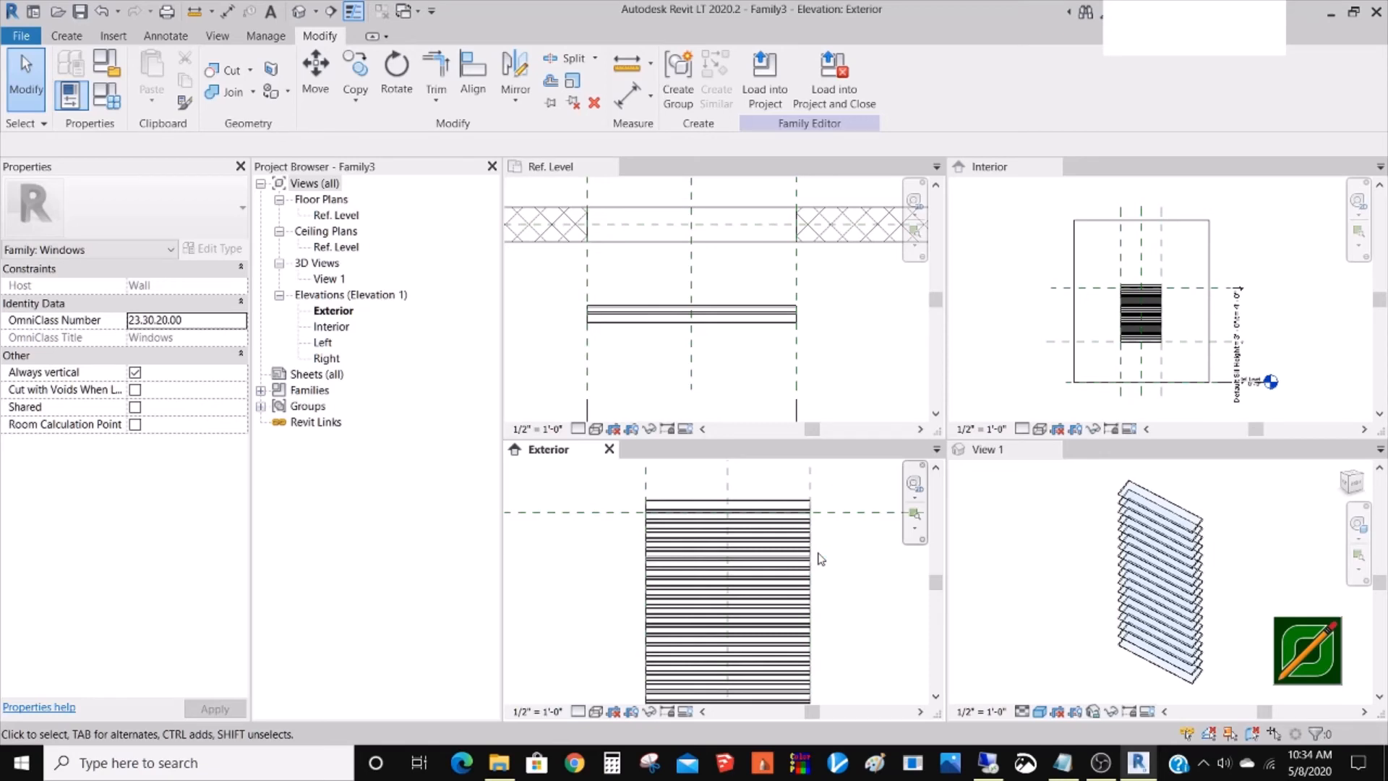
{"action": "scroll", "coordinate": [819, 554], "scroll_direction": "down", "scroll_amount": 4}
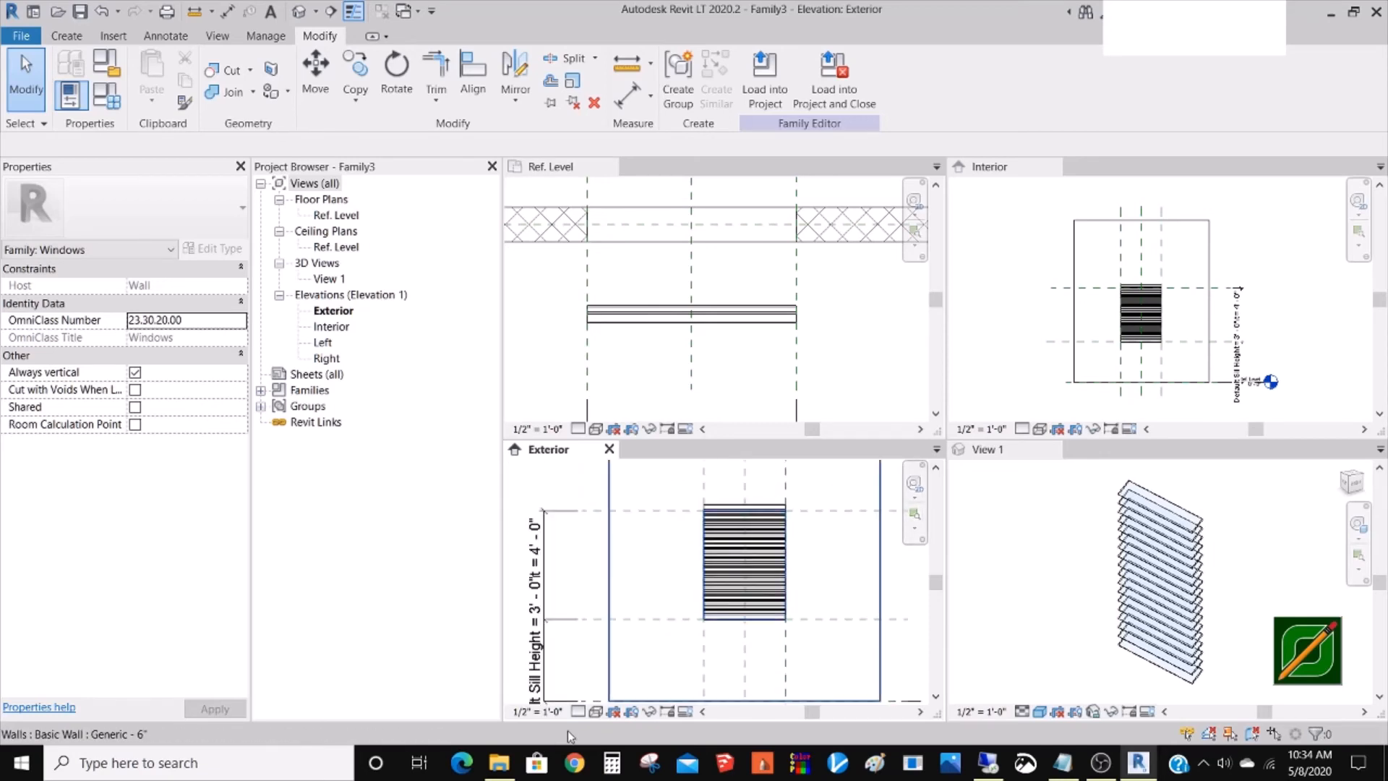
{"action": "left_click", "coordinate": [595, 711]}
{"action": "left_click", "coordinate": [636, 639]}
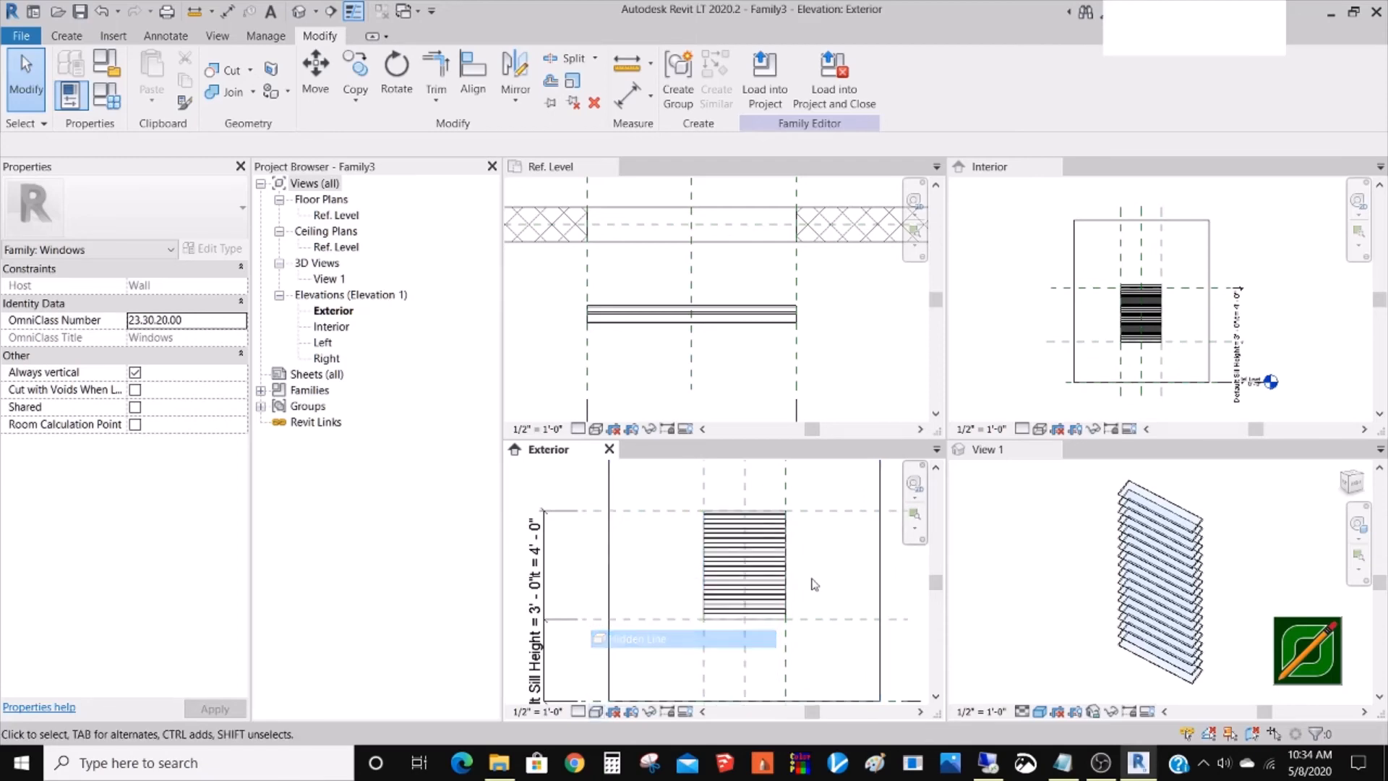
- Set the Exterior elevation's visual style to Wireframe
{"action": "left_click", "coordinate": [596, 711]}
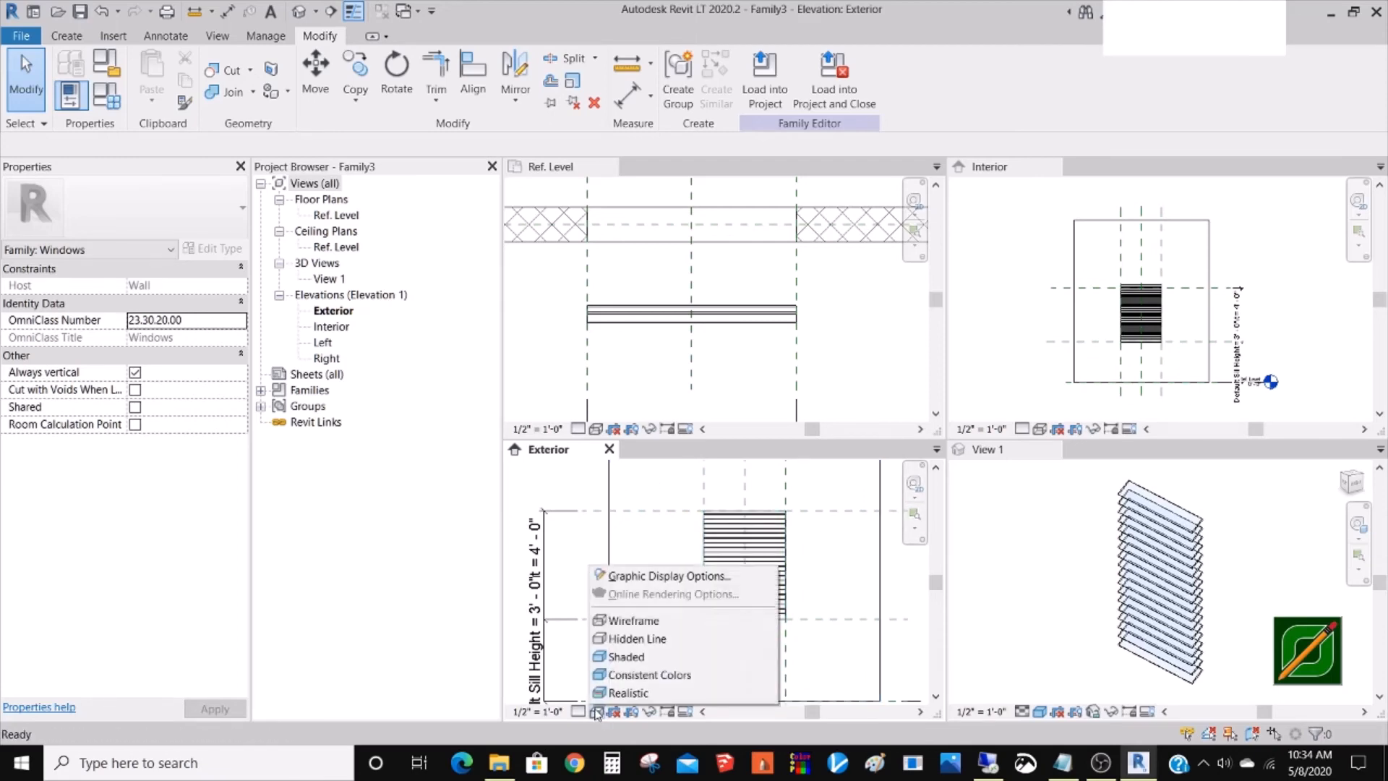
{"action": "left_click", "coordinate": [631, 621]}
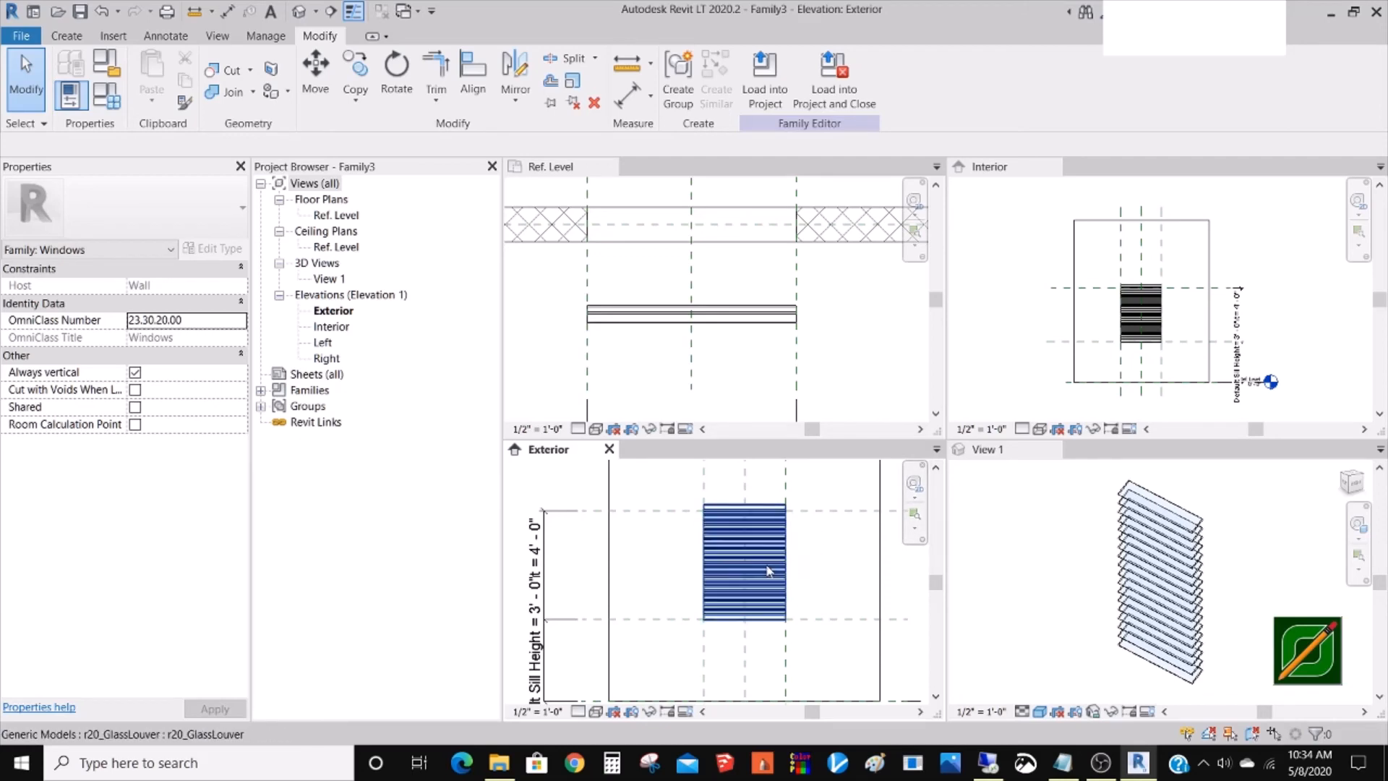
- Align the nested glass louver with the wall's center reference plane in the Ref. Level plan
{"action": "left_click", "coordinate": [744, 369]}
{"action": "scroll", "coordinate": [744, 365], "scroll_direction": "down", "scroll_amount": 1}
{"action": "mouse_move", "coordinate": [743, 370]}
{"action": "middle_mouse_down"}
{"action": "mouse_move", "coordinate": [748, 337]}
{"action": "mouse_move", "coordinate": [743, 374]}
{"action": "middle_mouse_up"}
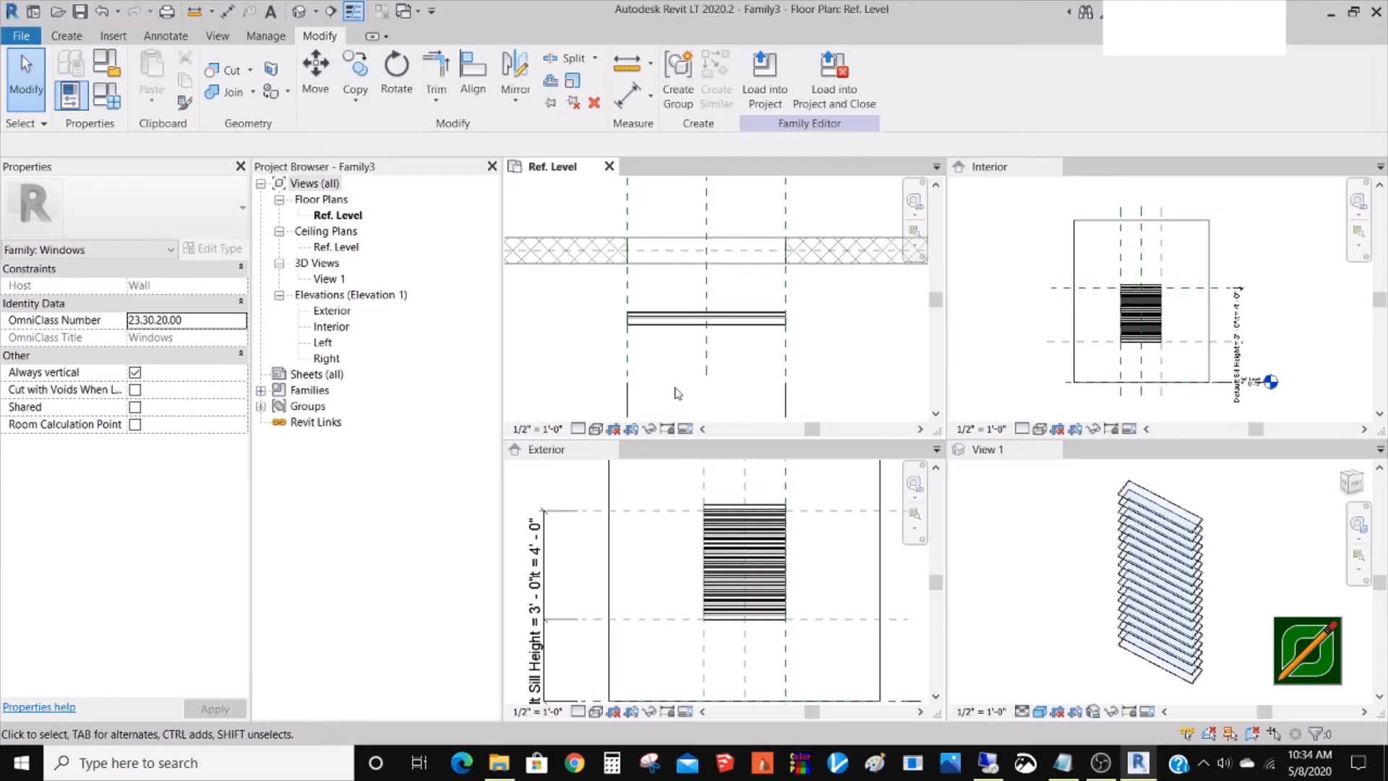
{"action": "middle_click_drag", "start_coordinate": [670, 378], "coordinate": [675, 350]}
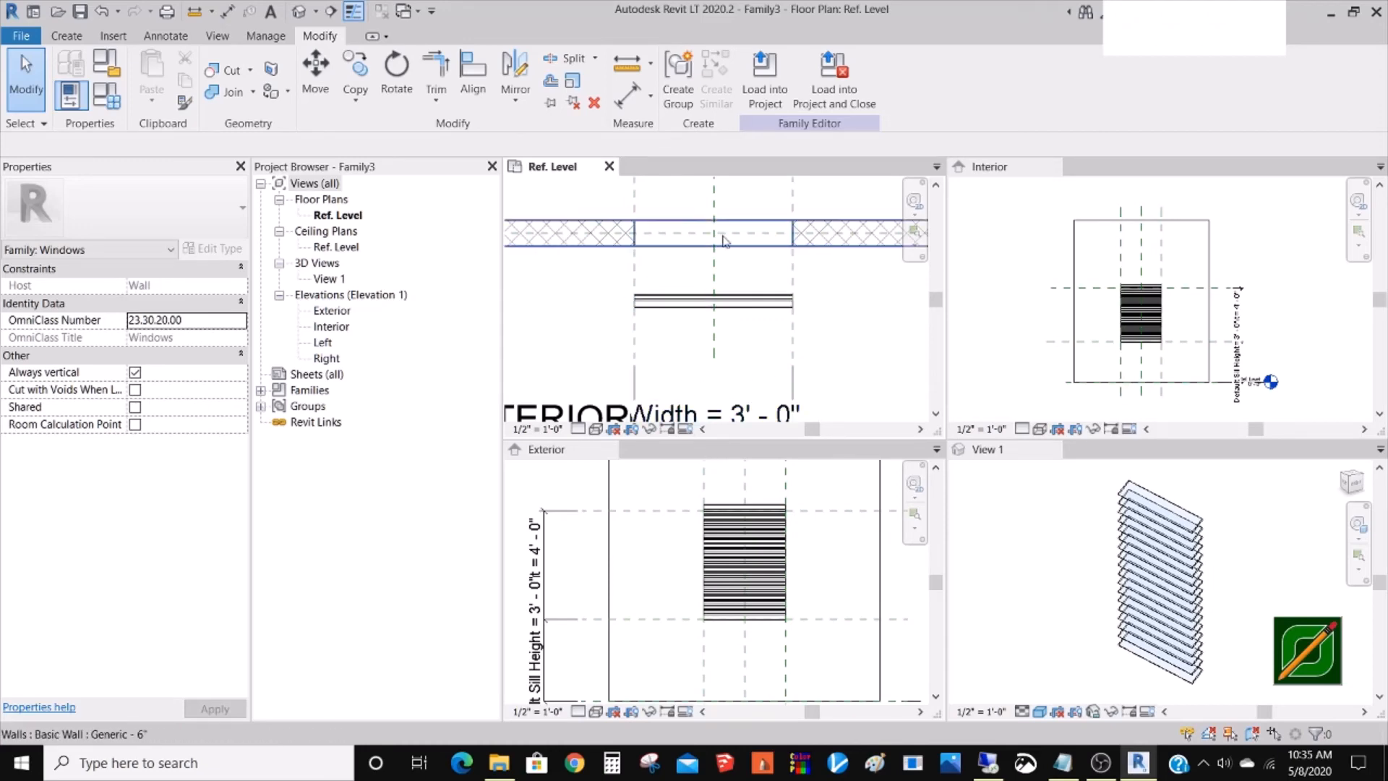
{"action": "middle_click_drag", "start_coordinate": [666, 362], "coordinate": [668, 376]}
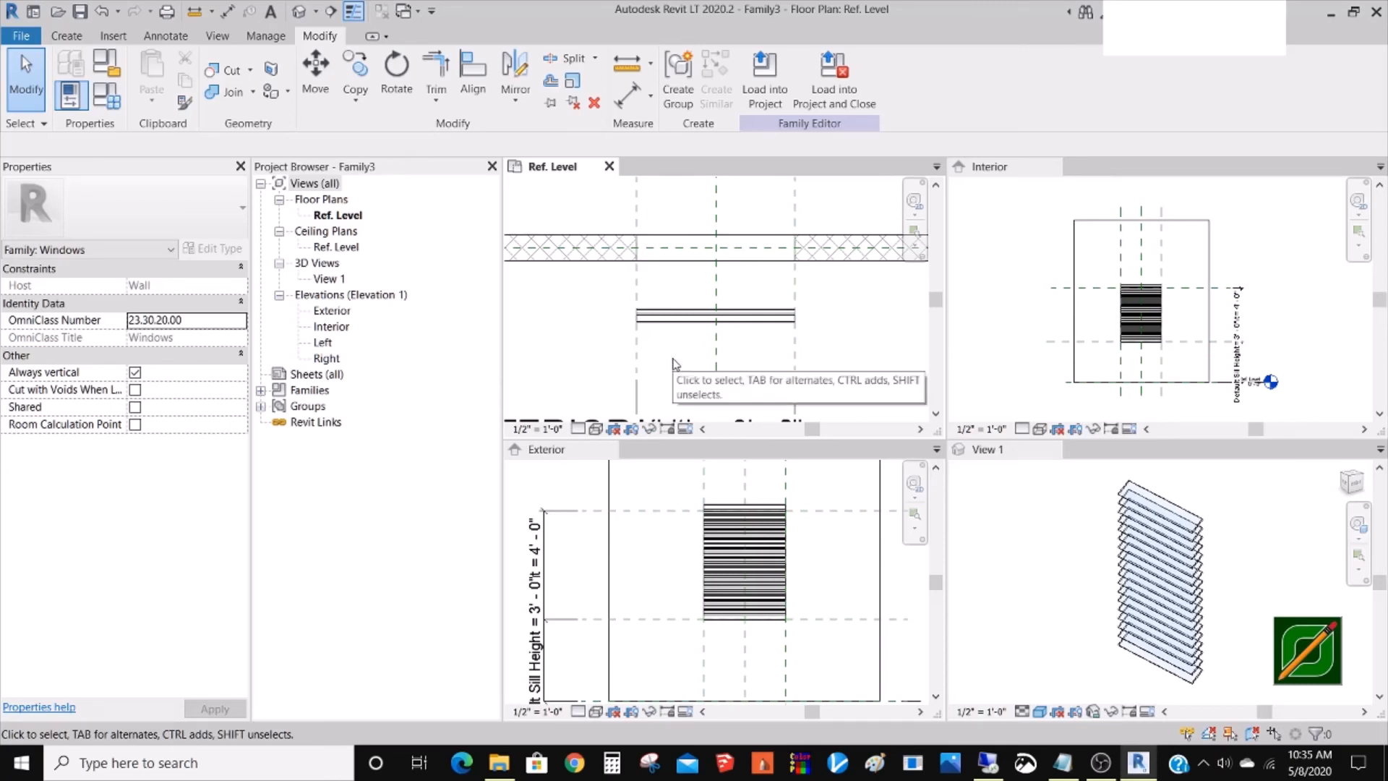
{"action": "key", "text": "a"}
{"action": "key", "text": "l"}
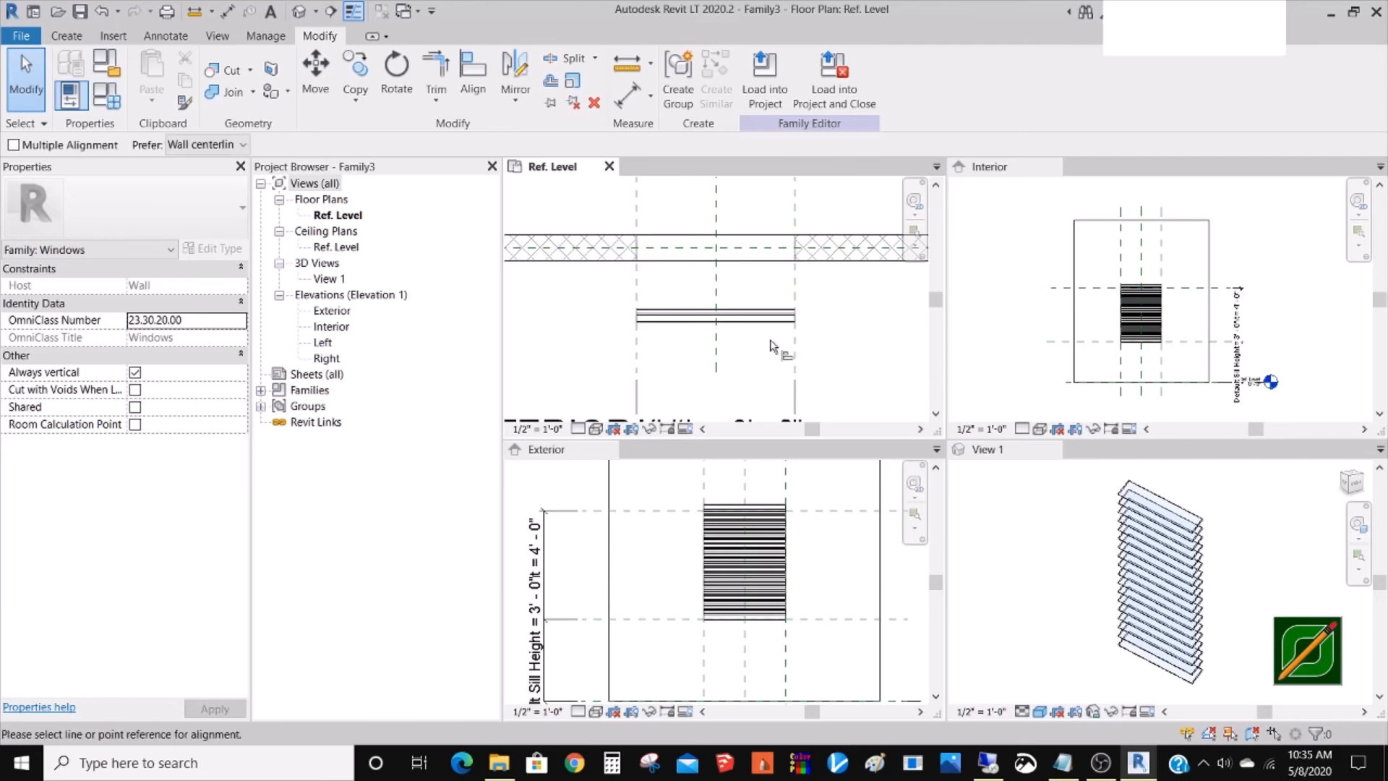
{"action": "scroll", "coordinate": [738, 213], "scroll_direction": "up", "scroll_amount": 2}
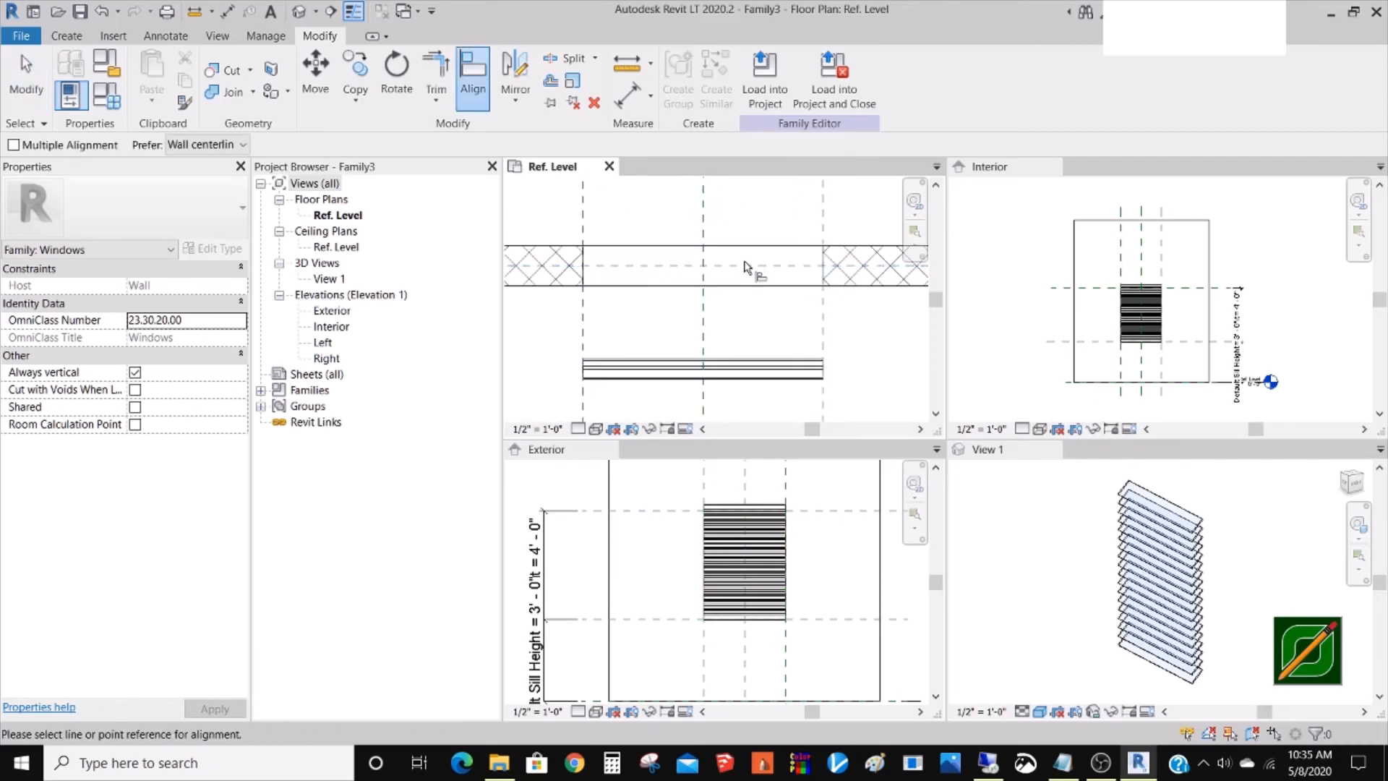
{"action": "left_click", "coordinate": [745, 266]}
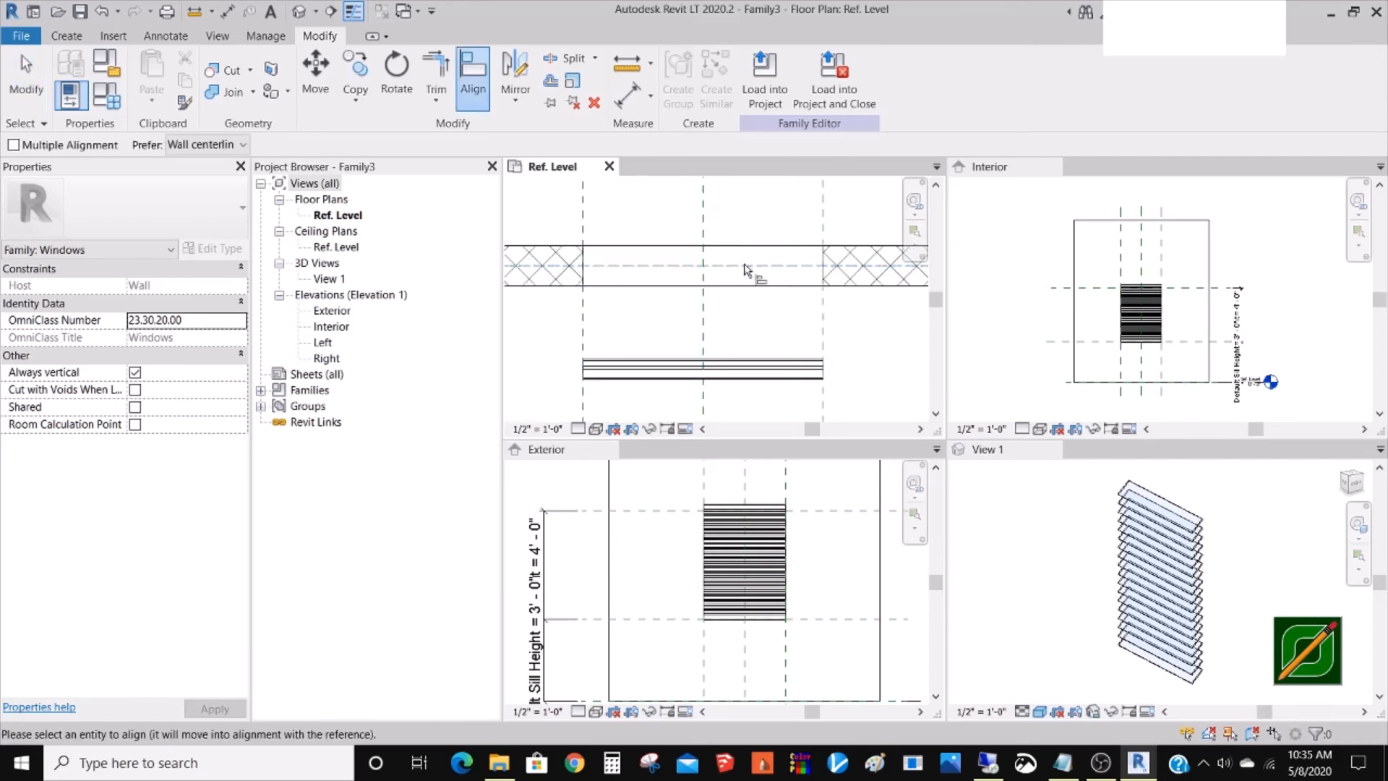
{"action": "left_click", "coordinate": [774, 365]}
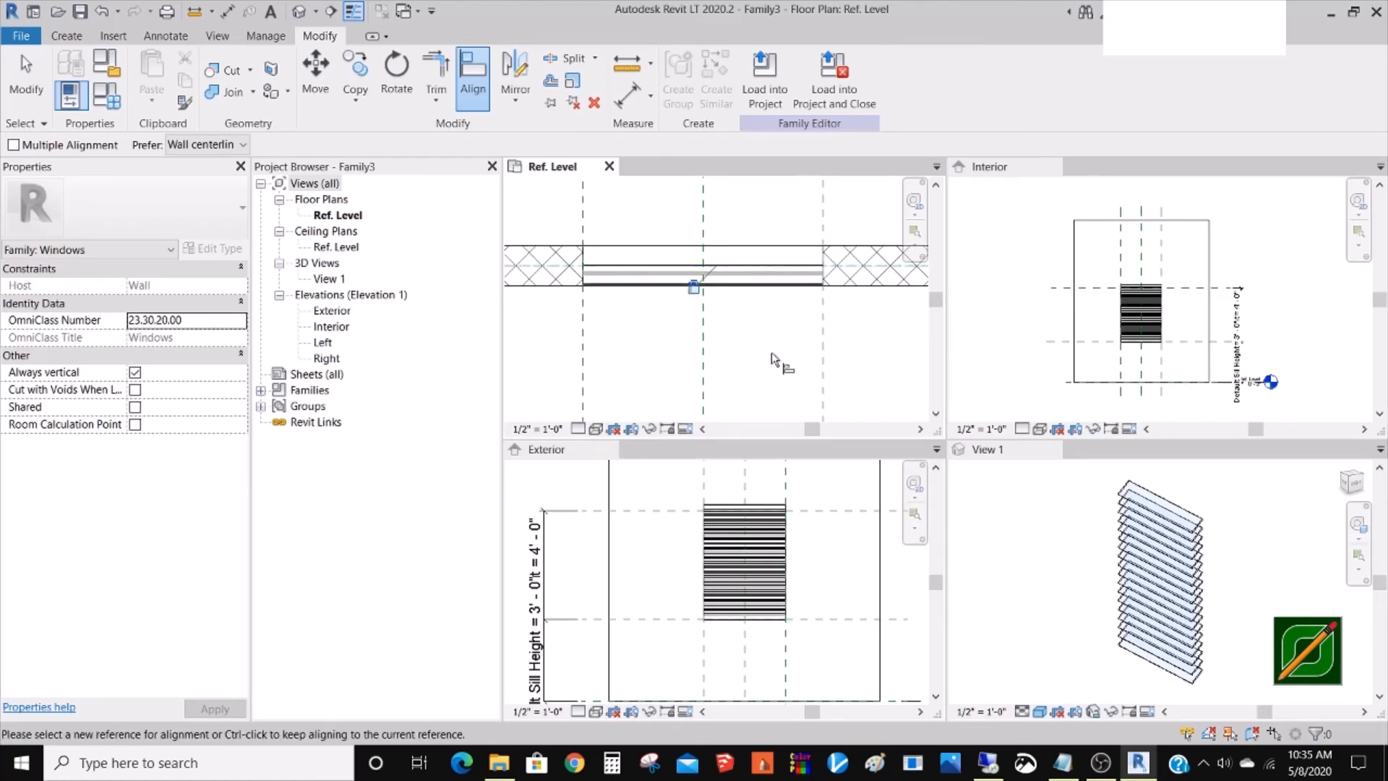
{"action": "scroll", "coordinate": [764, 328], "scroll_direction": "down", "scroll_amount": 4}
{"action": "scroll", "coordinate": [678, 255], "scroll_direction": "up", "scroll_amount": 3}
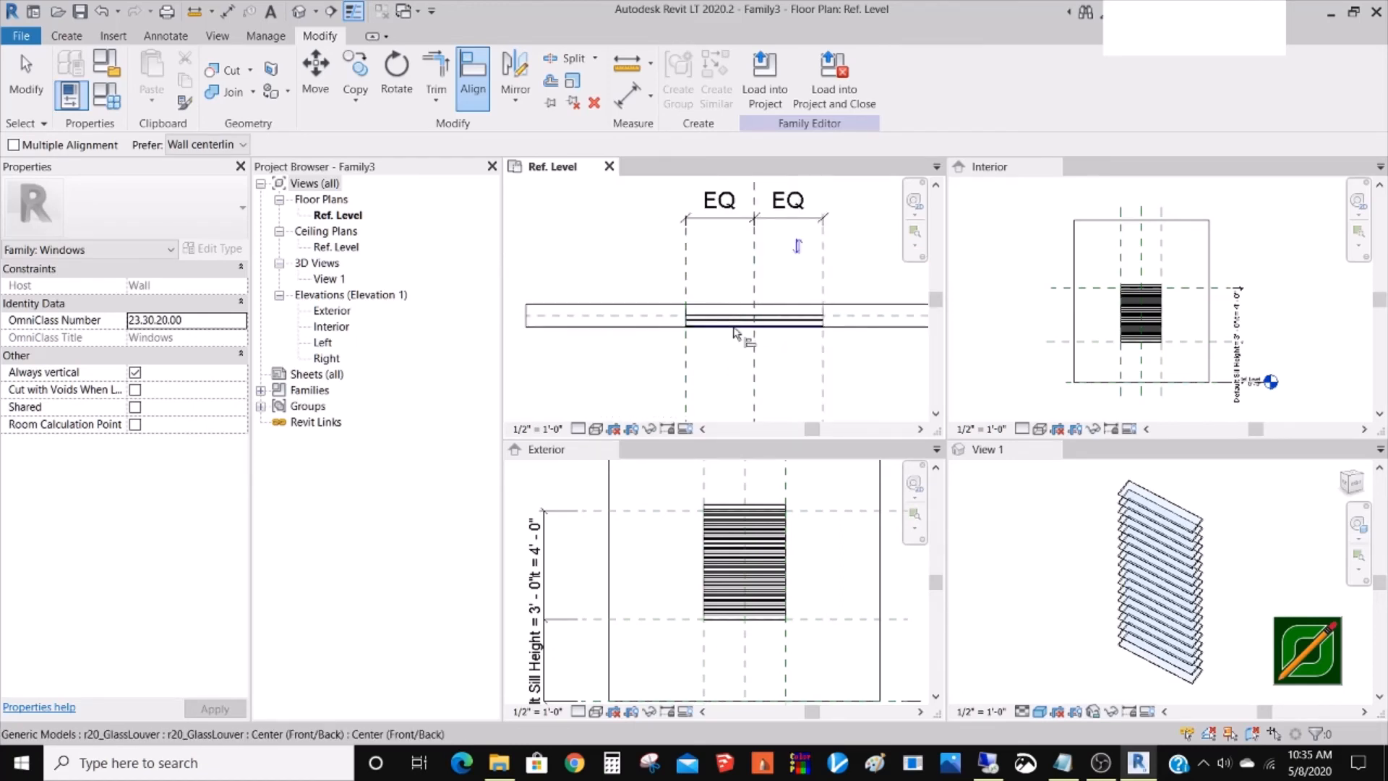
{"action": "key", "text": "Escape"}
{"action": "key", "text": "Escape"}
{"action": "scroll", "coordinate": [658, 267], "scroll_direction": "down", "scroll_amount": 3}
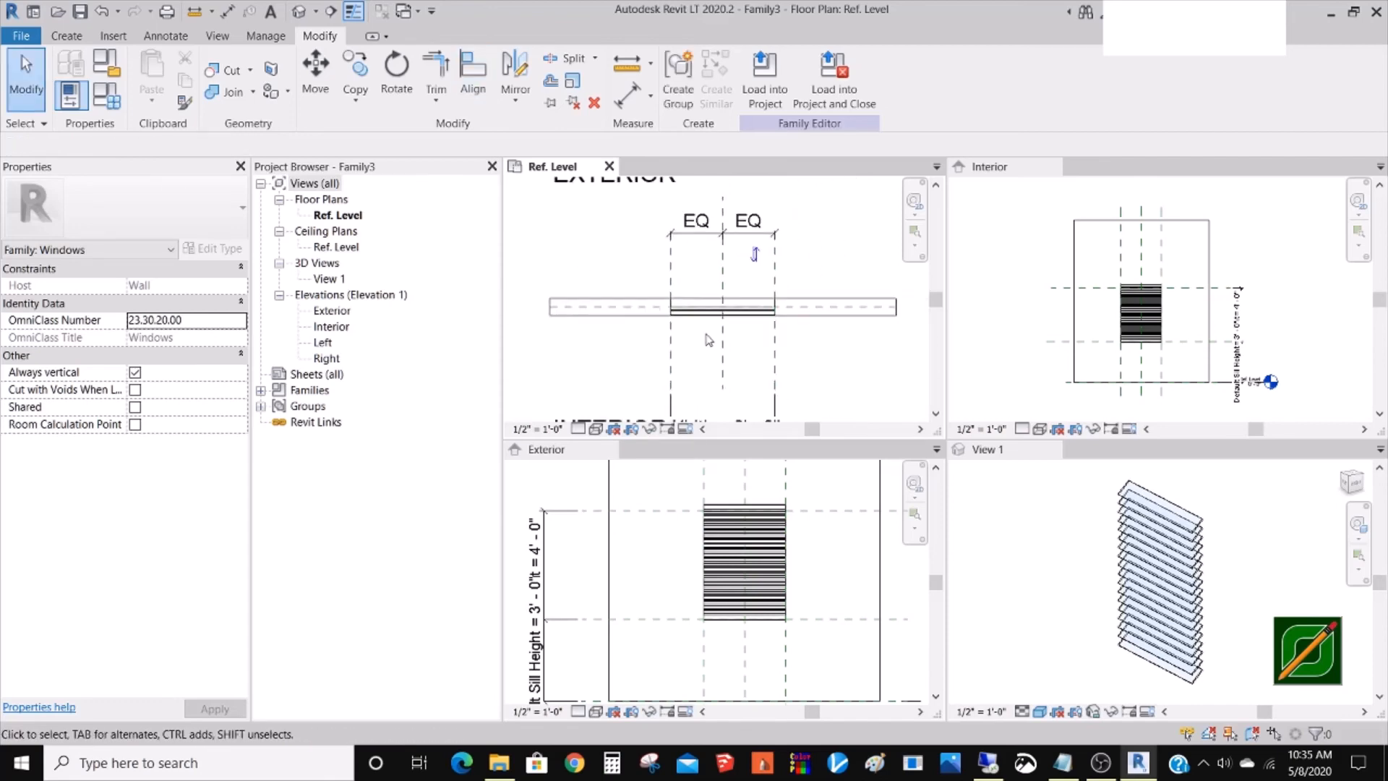
- Cut a section across the wall through the window opening in the Ref. Level plan and flip its viewing direction
{"action": "left_click", "coordinate": [331, 12]}
{"action": "left_click", "coordinate": [705, 266]}
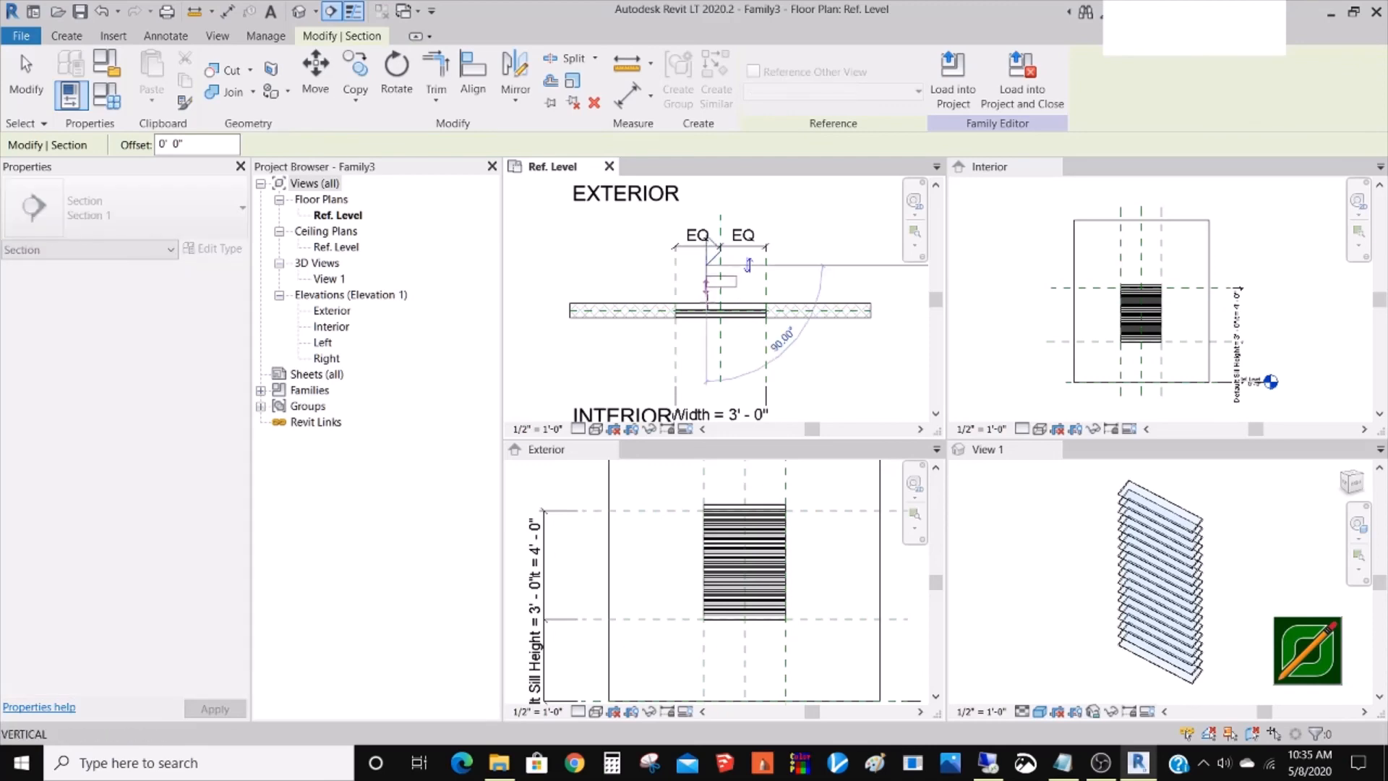
{"action": "left_click", "coordinate": [706, 359]}
{"action": "key", "text": "Escape"}
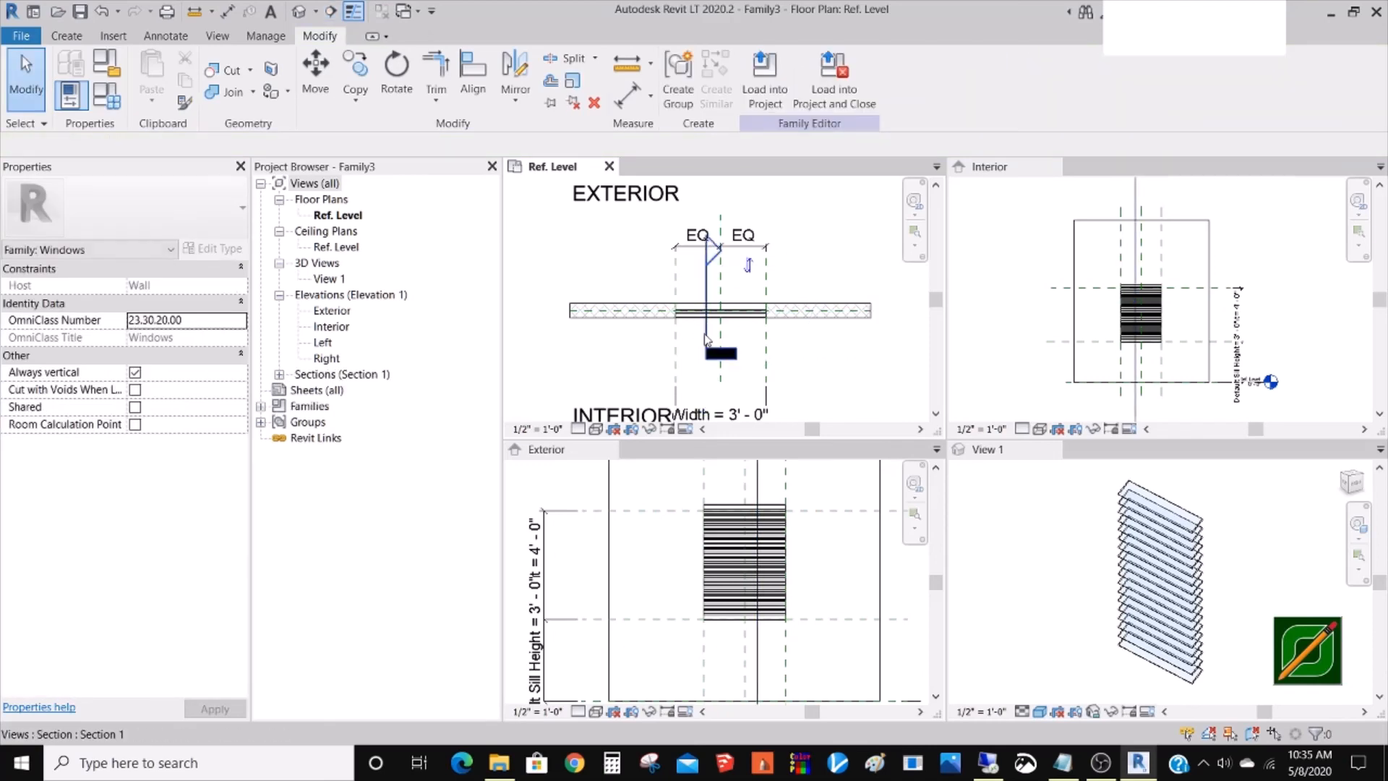
{"action": "left_click", "coordinate": [708, 338]}
{"action": "key", "text": "space"}
{"action": "key", "text": "Escape"}
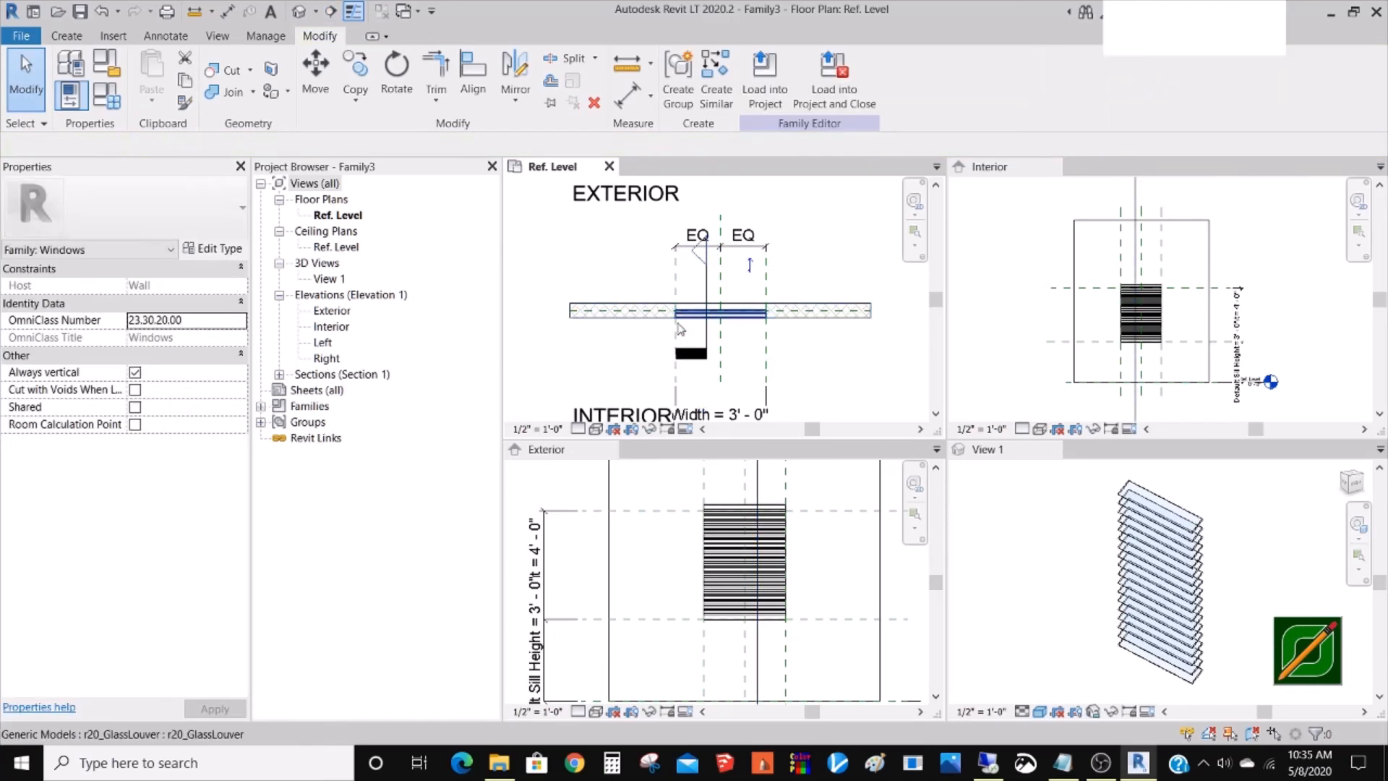
- Open the new section view and examine how the louver blades sit within the wall thickness
{"action": "left_click", "coordinate": [704, 338]}
{"action": "right_click", "coordinate": [705, 338]}
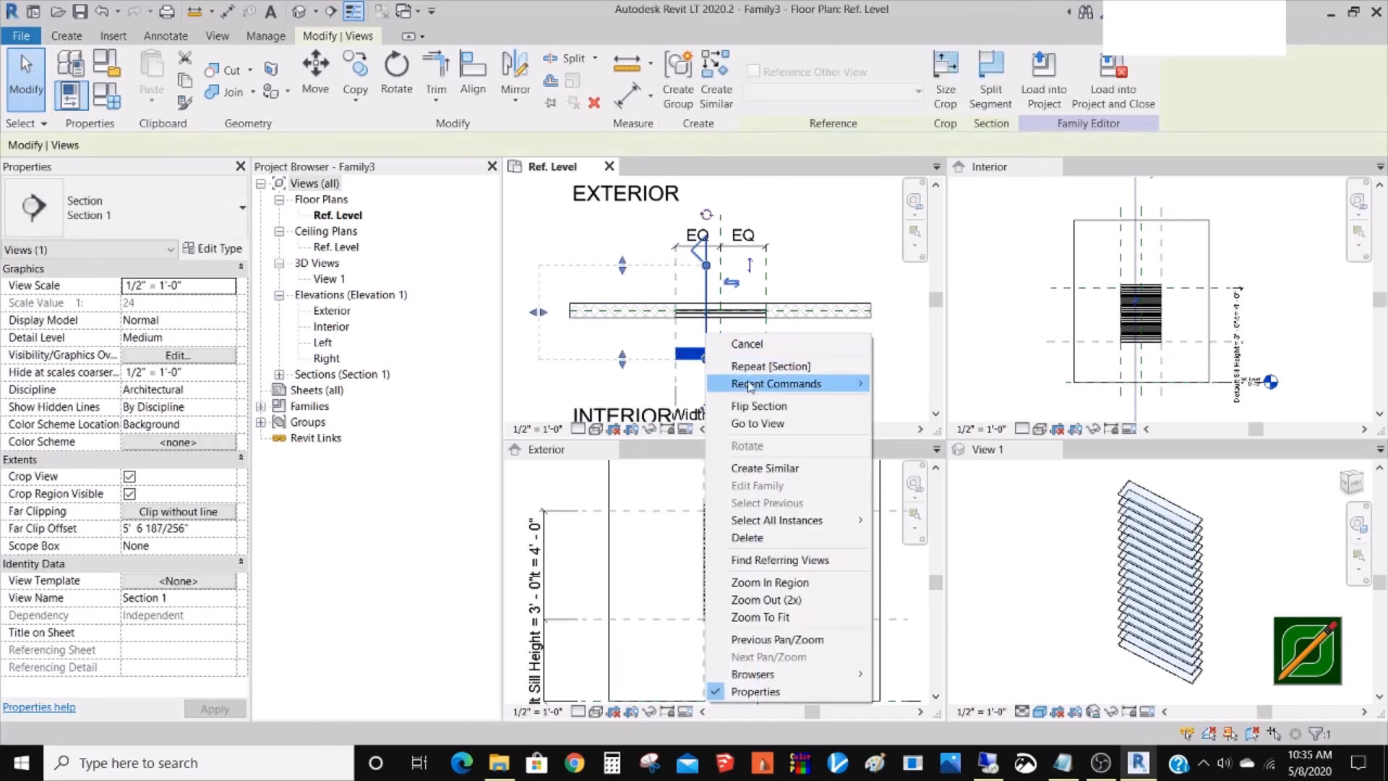
{"action": "left_click", "coordinate": [759, 423]}
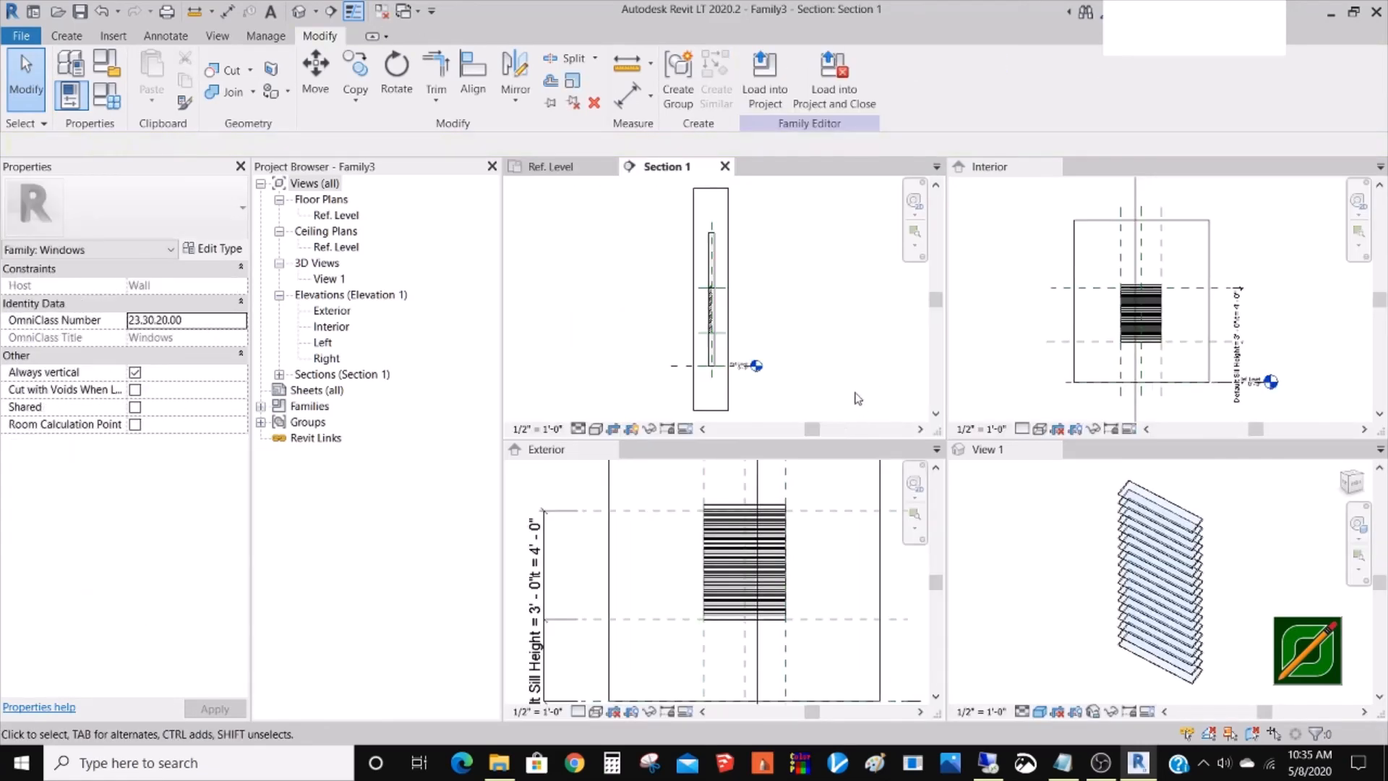
{"action": "scroll", "coordinate": [762, 324], "scroll_direction": "up", "scroll_amount": 4}
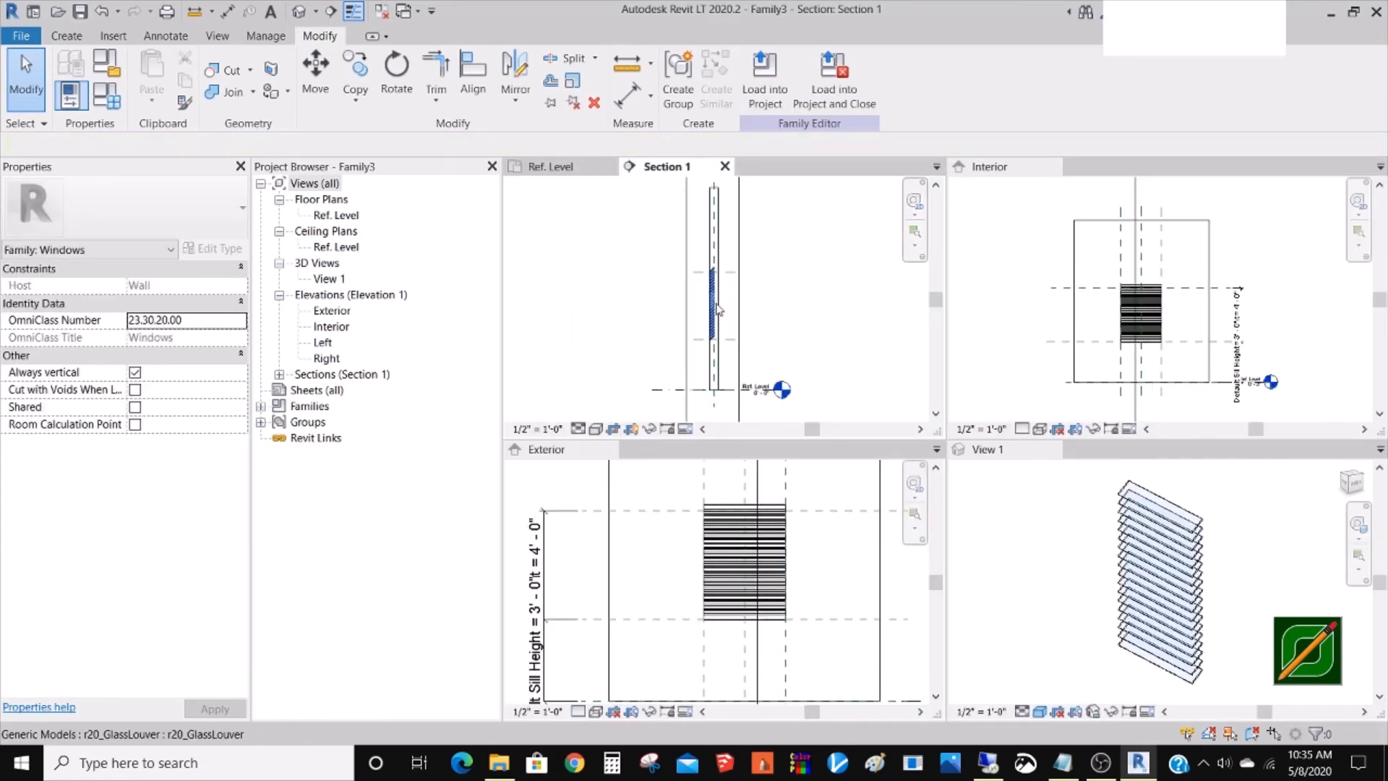
{"action": "scroll", "coordinate": [733, 293], "scroll_direction": "down", "scroll_amount": 3}
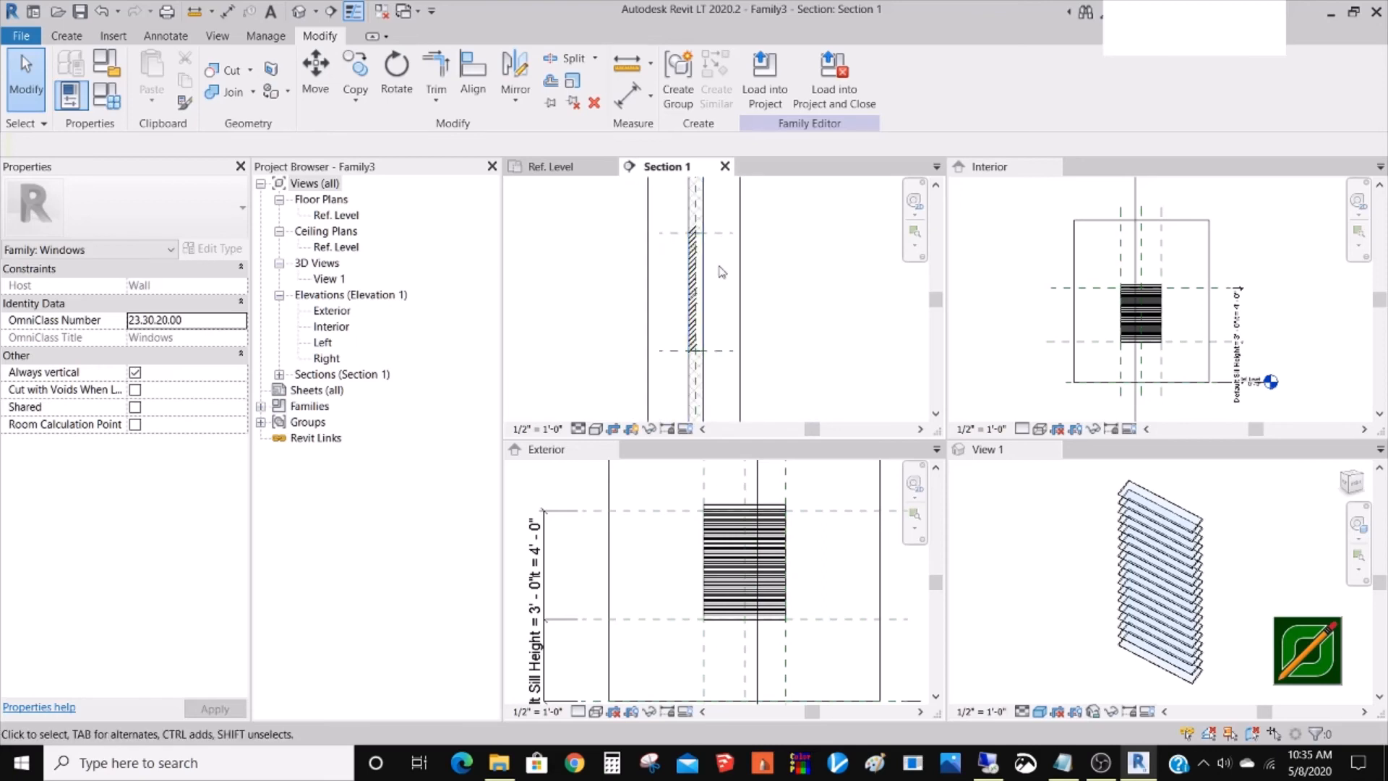
{"action": "scroll", "coordinate": [694, 266], "scroll_direction": "up", "scroll_amount": 2}
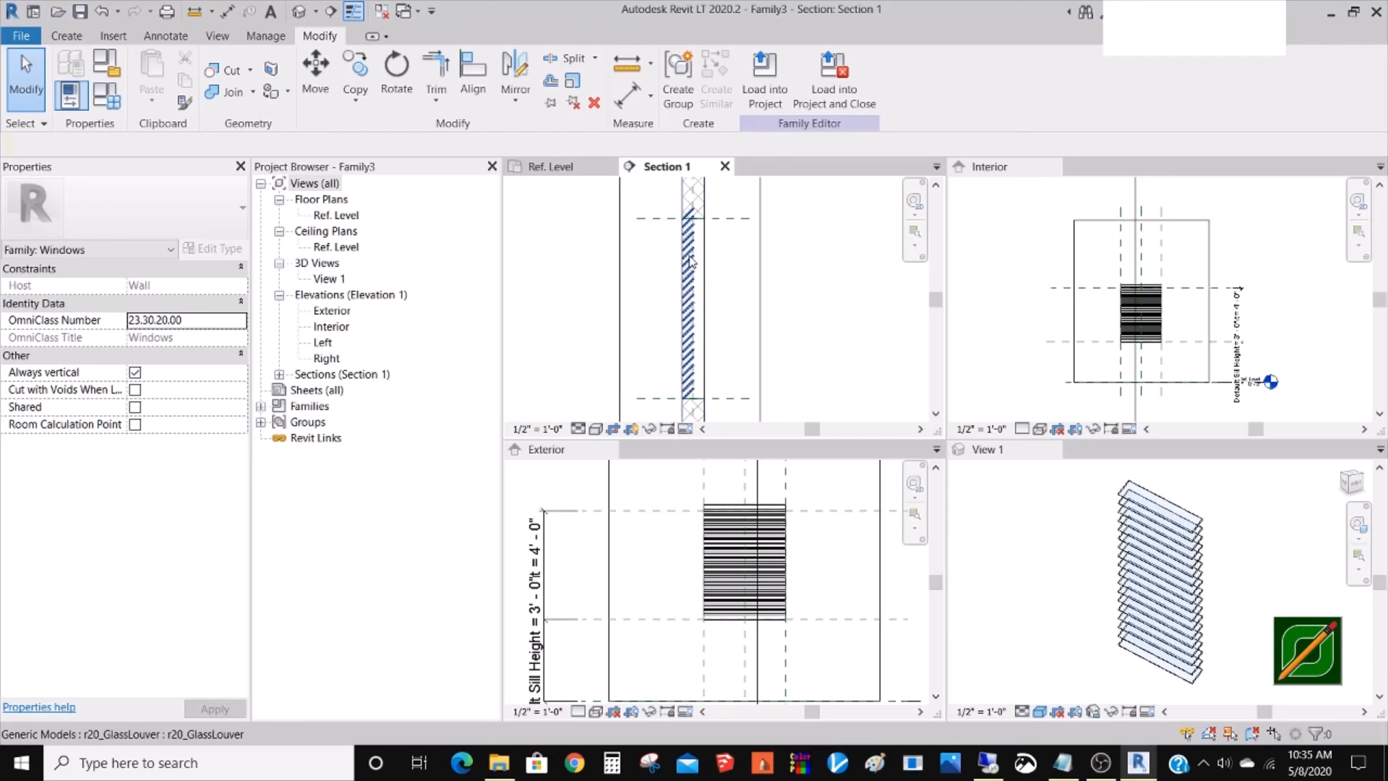
{"action": "scroll", "coordinate": [732, 271], "scroll_direction": "down", "scroll_amount": 2}
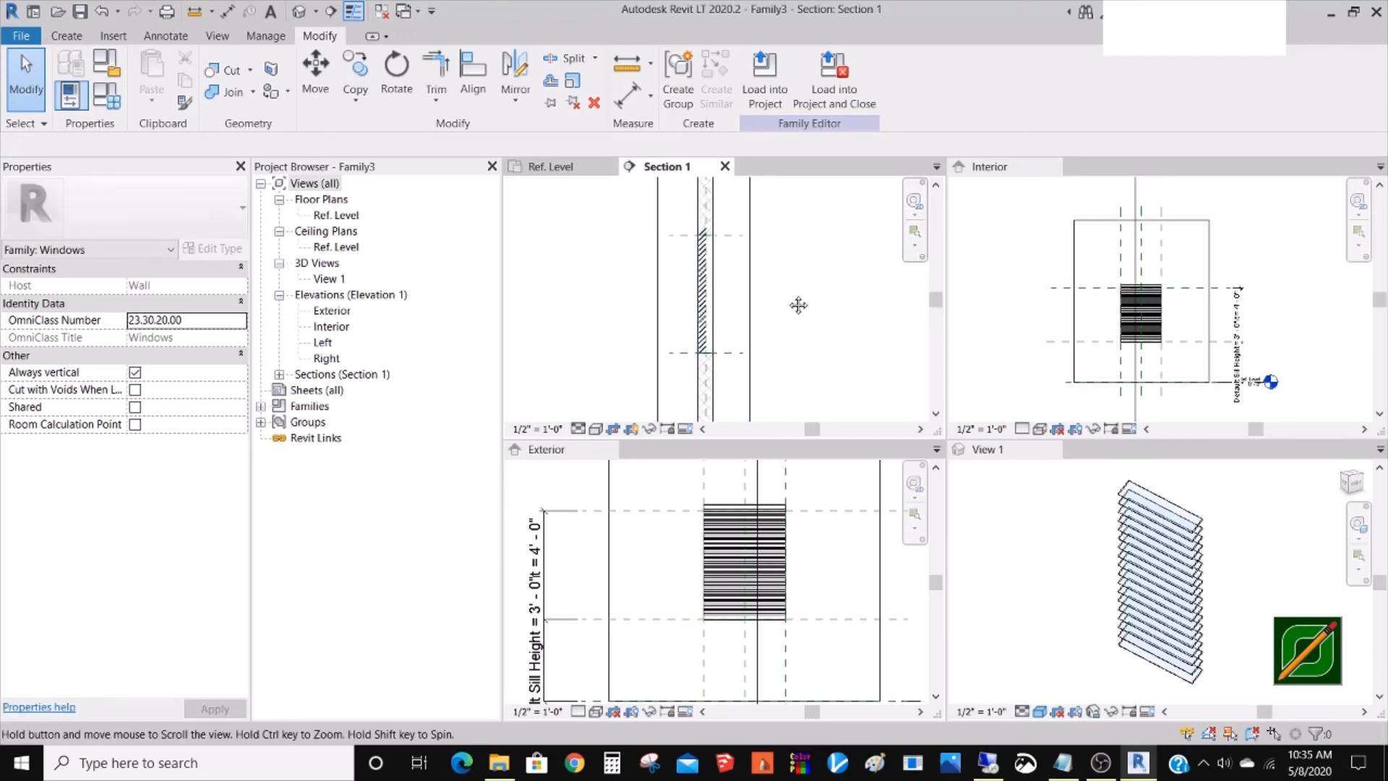
{"action": "scroll", "coordinate": [714, 314], "scroll_direction": "up", "scroll_amount": 3}
{"action": "scroll", "coordinate": [713, 314], "scroll_direction": "down", "scroll_amount": 3}
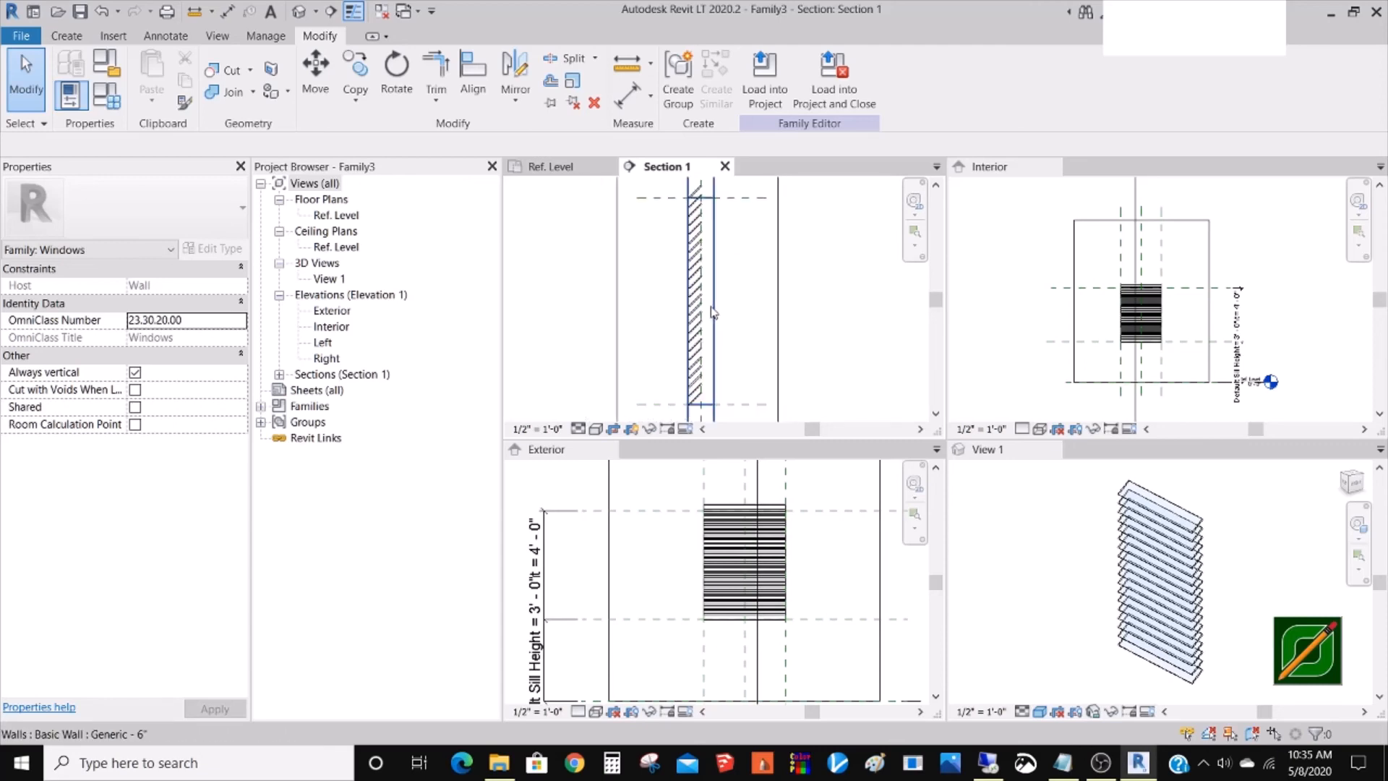
{"action": "scroll", "coordinate": [712, 275], "scroll_direction": "down", "scroll_amount": 3}
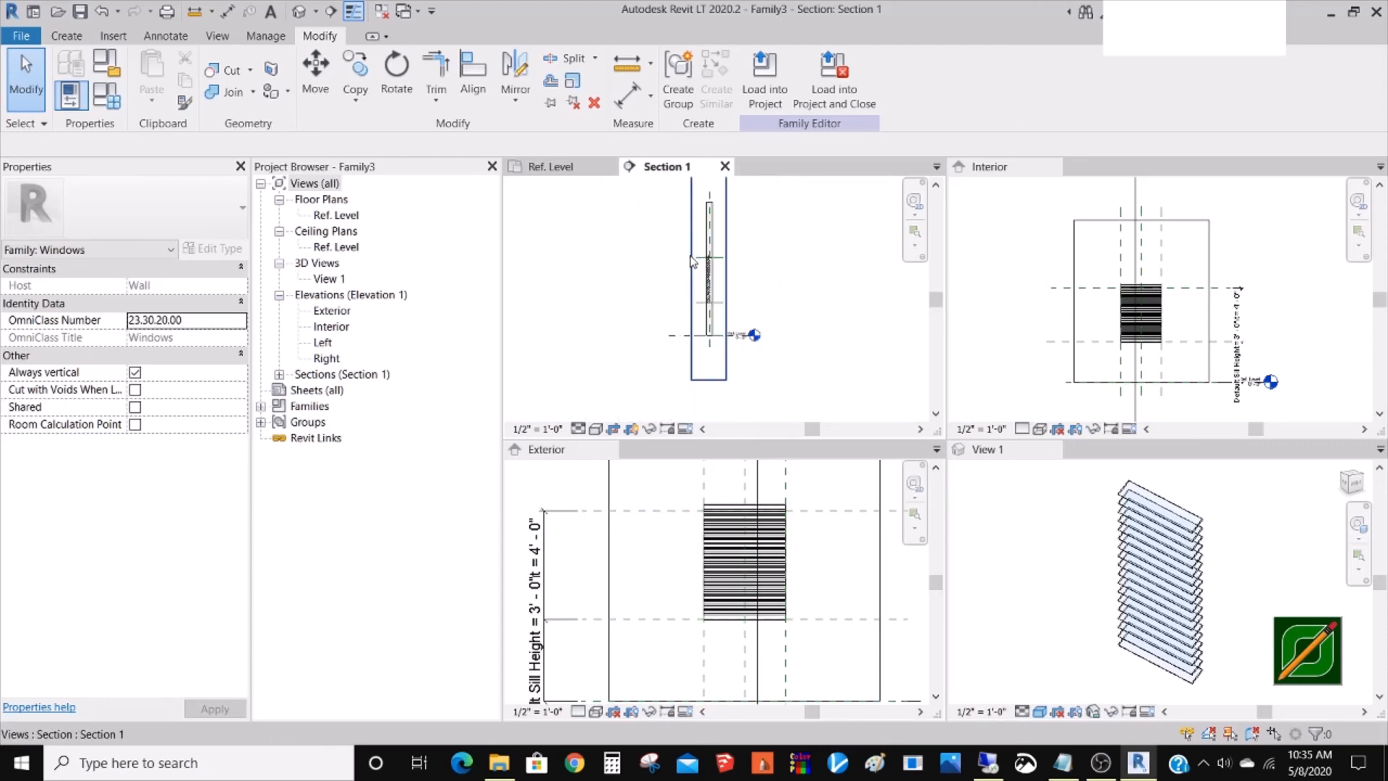
- Return to the Ref. Level plan and inspect the nested louver's alignment and position within the wall opening
{"action": "left_click", "coordinate": [560, 168]}
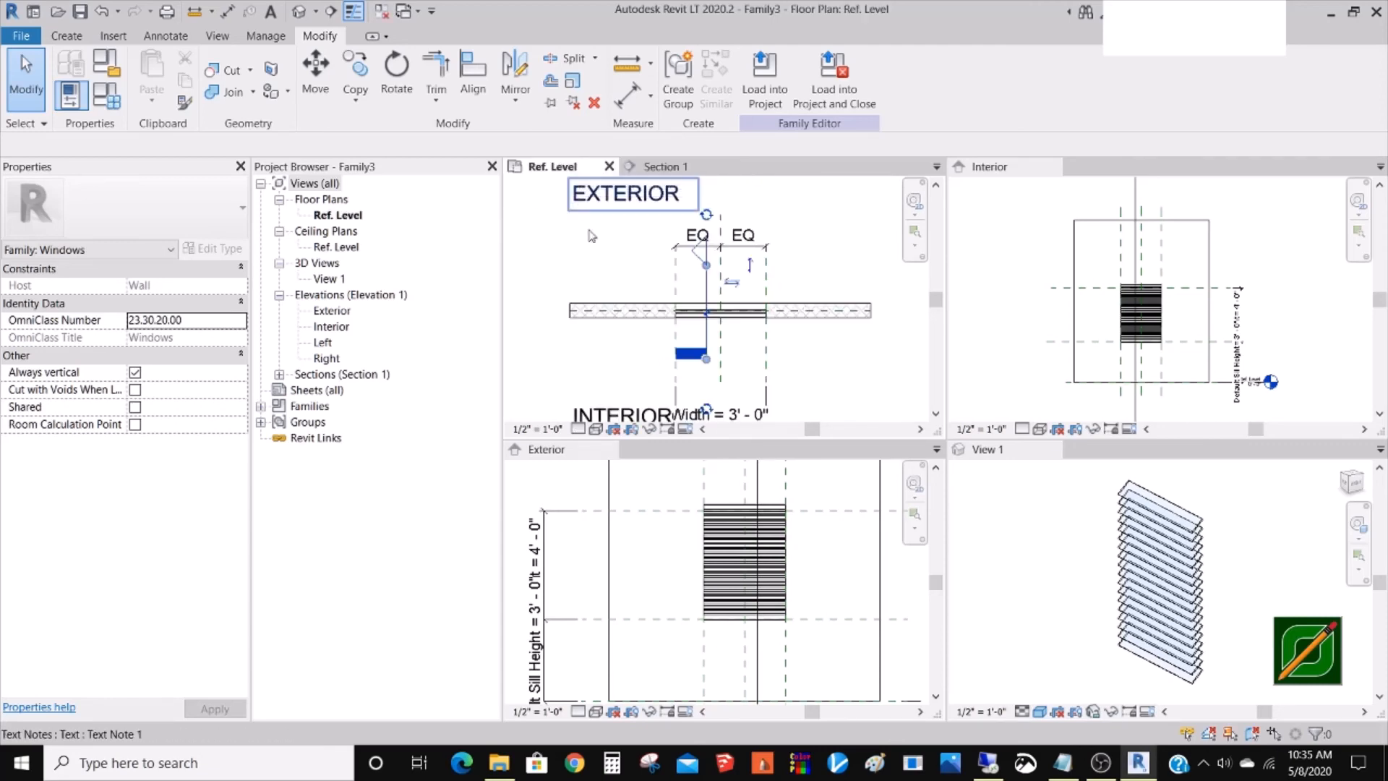
{"action": "scroll", "coordinate": [724, 330], "scroll_direction": "up", "scroll_amount": 4}
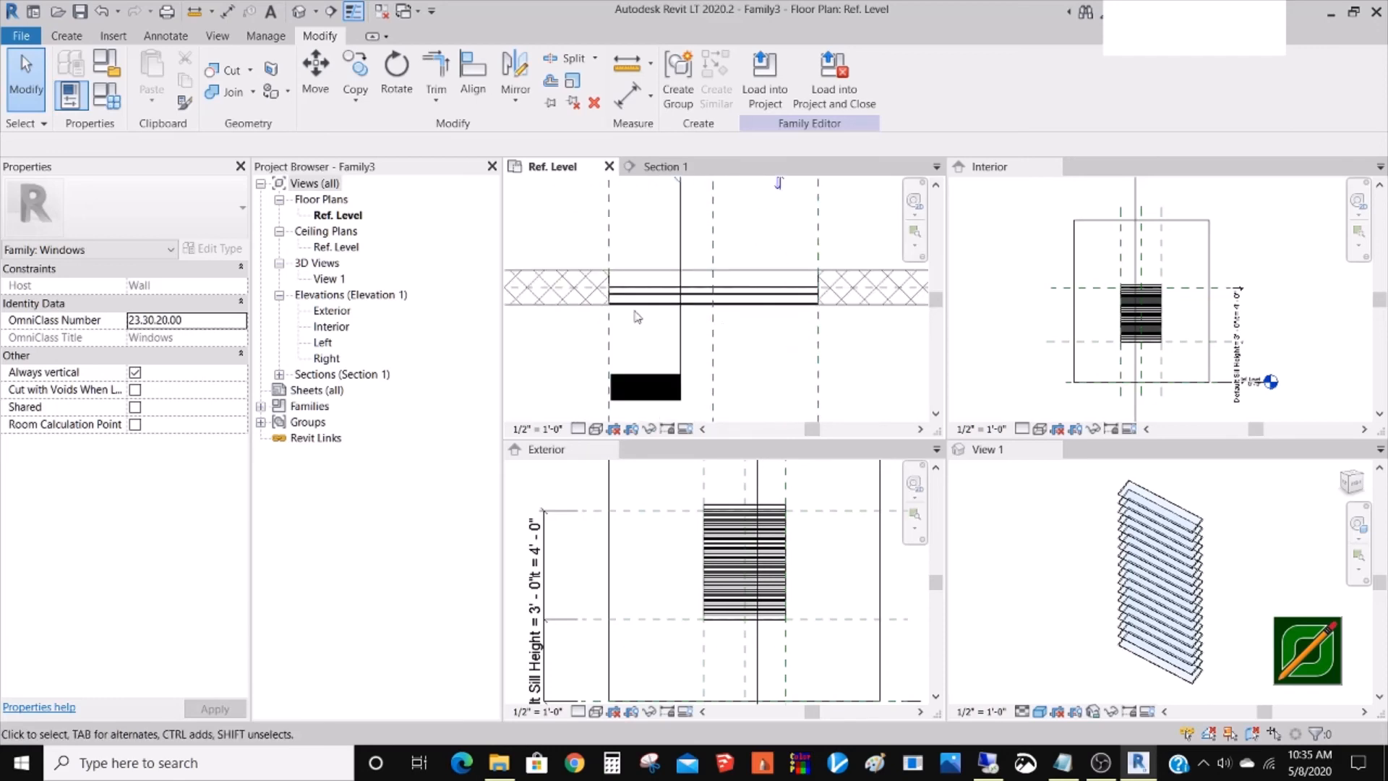
{"action": "scroll", "coordinate": [637, 317], "scroll_direction": "up", "scroll_amount": 2}
{"action": "left_click", "coordinate": [657, 302]}
{"action": "scroll", "coordinate": [647, 368], "scroll_direction": "up", "scroll_amount": 3}
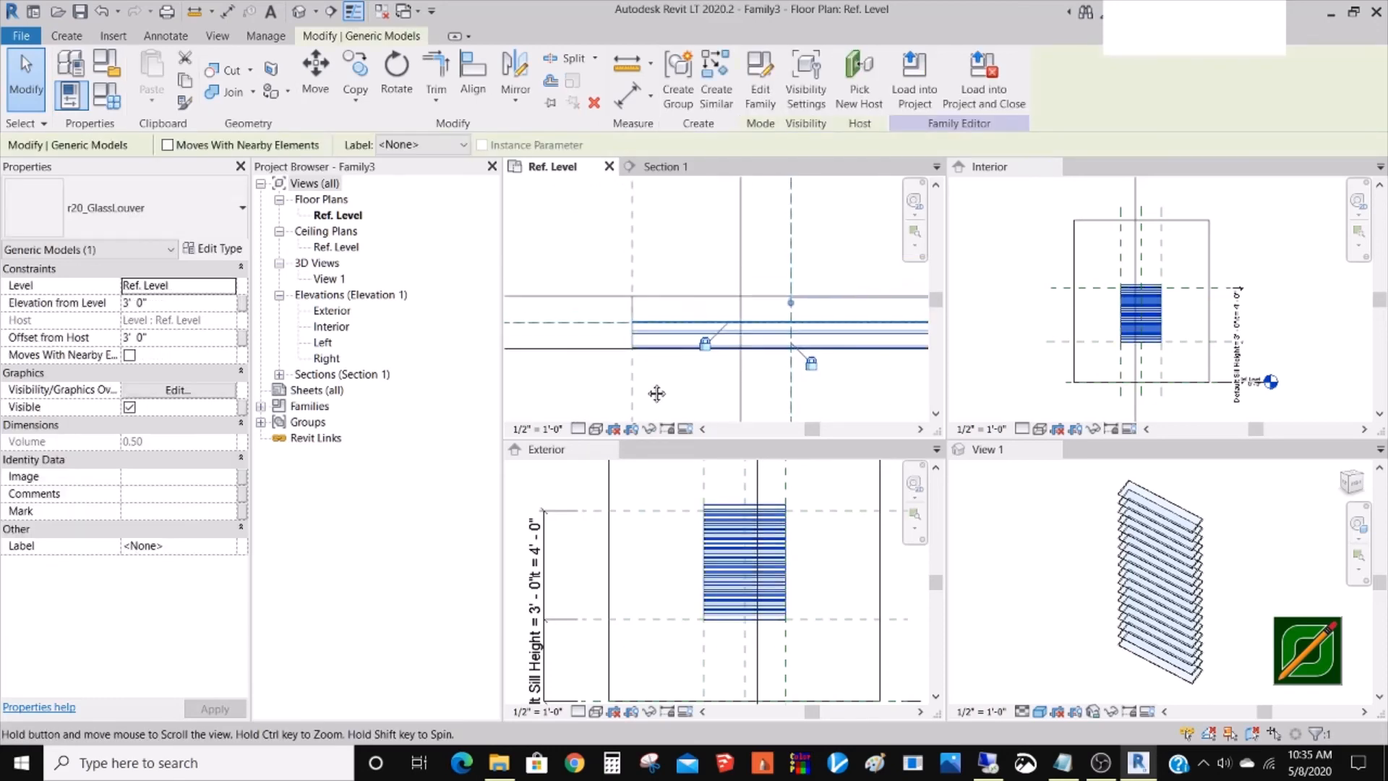
{"action": "scroll", "coordinate": [654, 383], "scroll_direction": "down", "scroll_amount": 2}
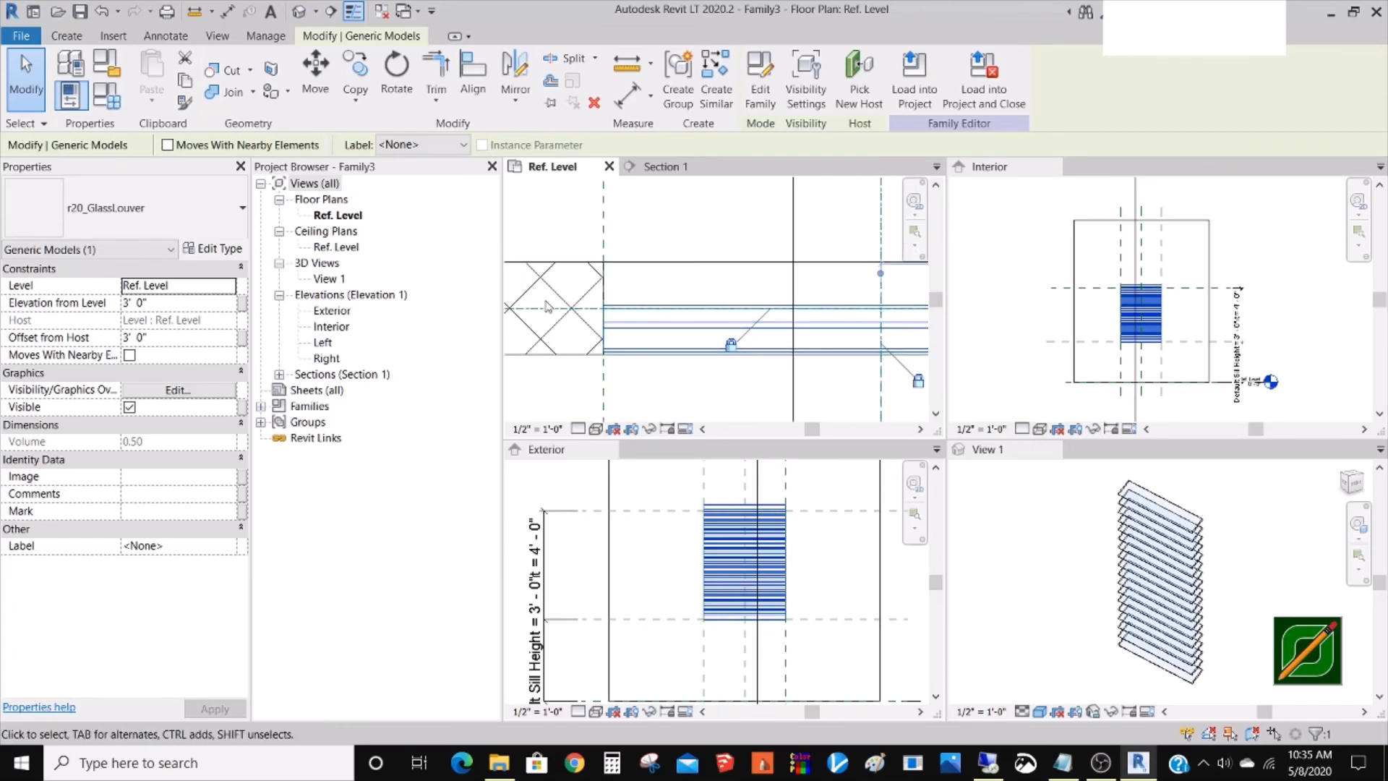
{"action": "scroll", "coordinate": [679, 370], "scroll_direction": "down", "scroll_amount": 3}
{"action": "left_click", "coordinate": [672, 366]}
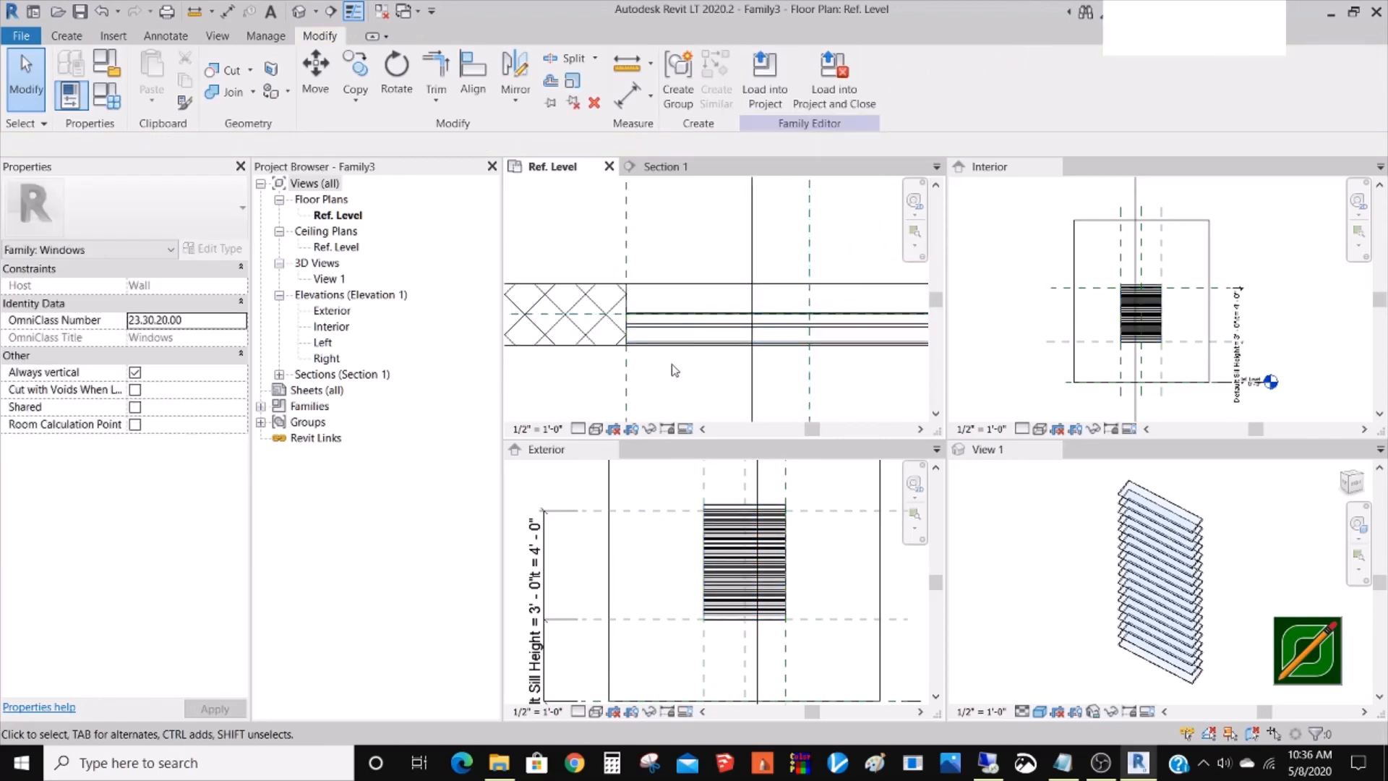
{"action": "scroll", "coordinate": [672, 367], "scroll_direction": "down", "scroll_amount": 1}
{"action": "middle_click_drag", "start_coordinate": [703, 384], "coordinate": [669, 384]}
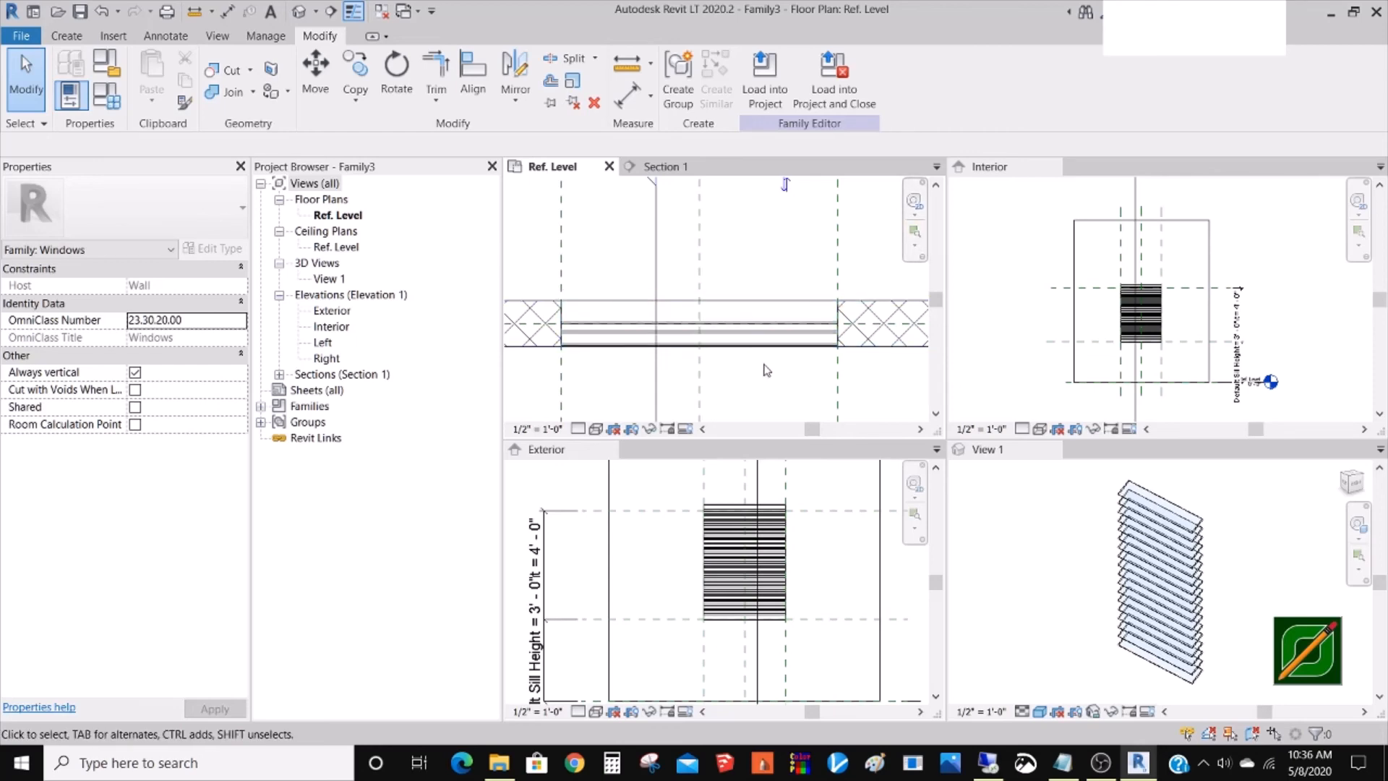
{"action": "middle_click_drag", "start_coordinate": [793, 384], "coordinate": [800, 378]}
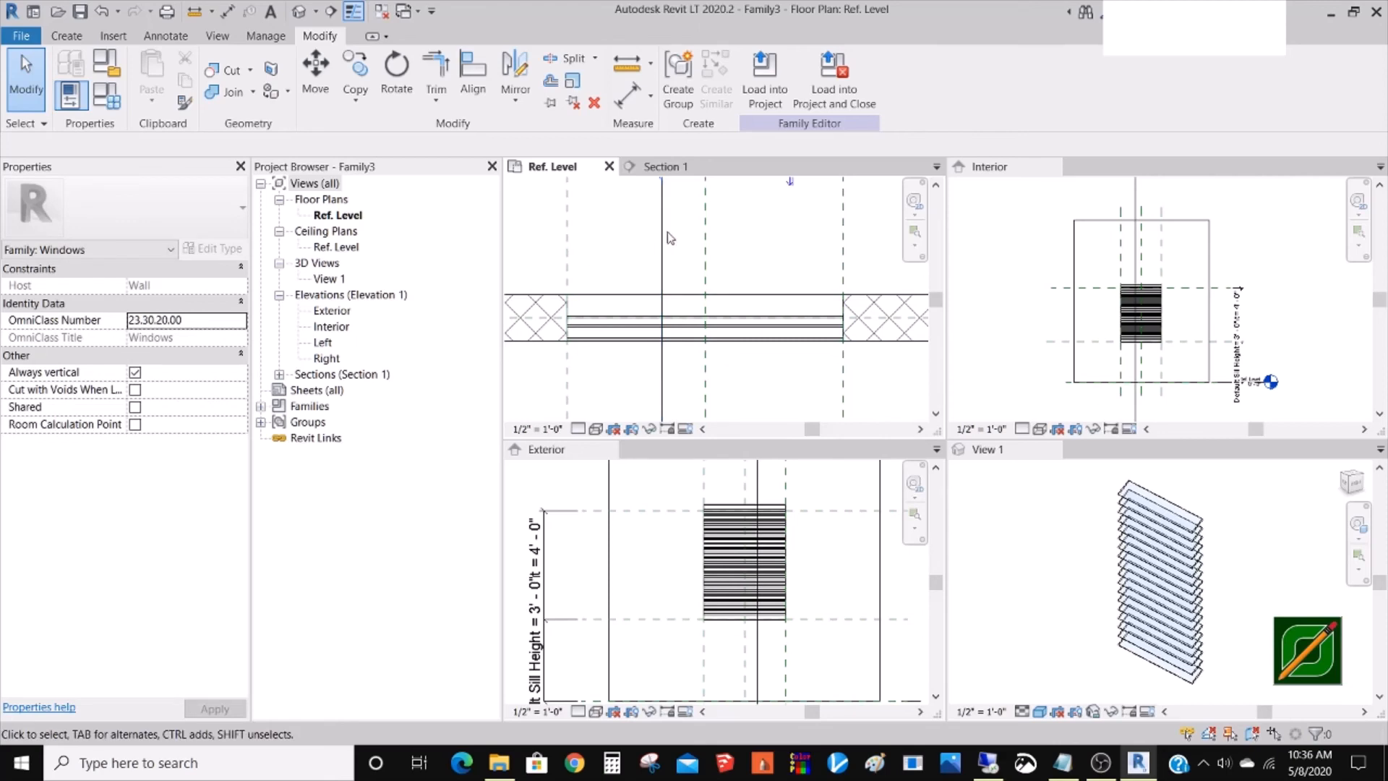
- Add an aligned dimension between the window's head and sill reference planes in the section view
{"action": "left_click", "coordinate": [678, 167]}
{"action": "scroll", "coordinate": [718, 336], "scroll_direction": "up", "scroll_amount": 4}
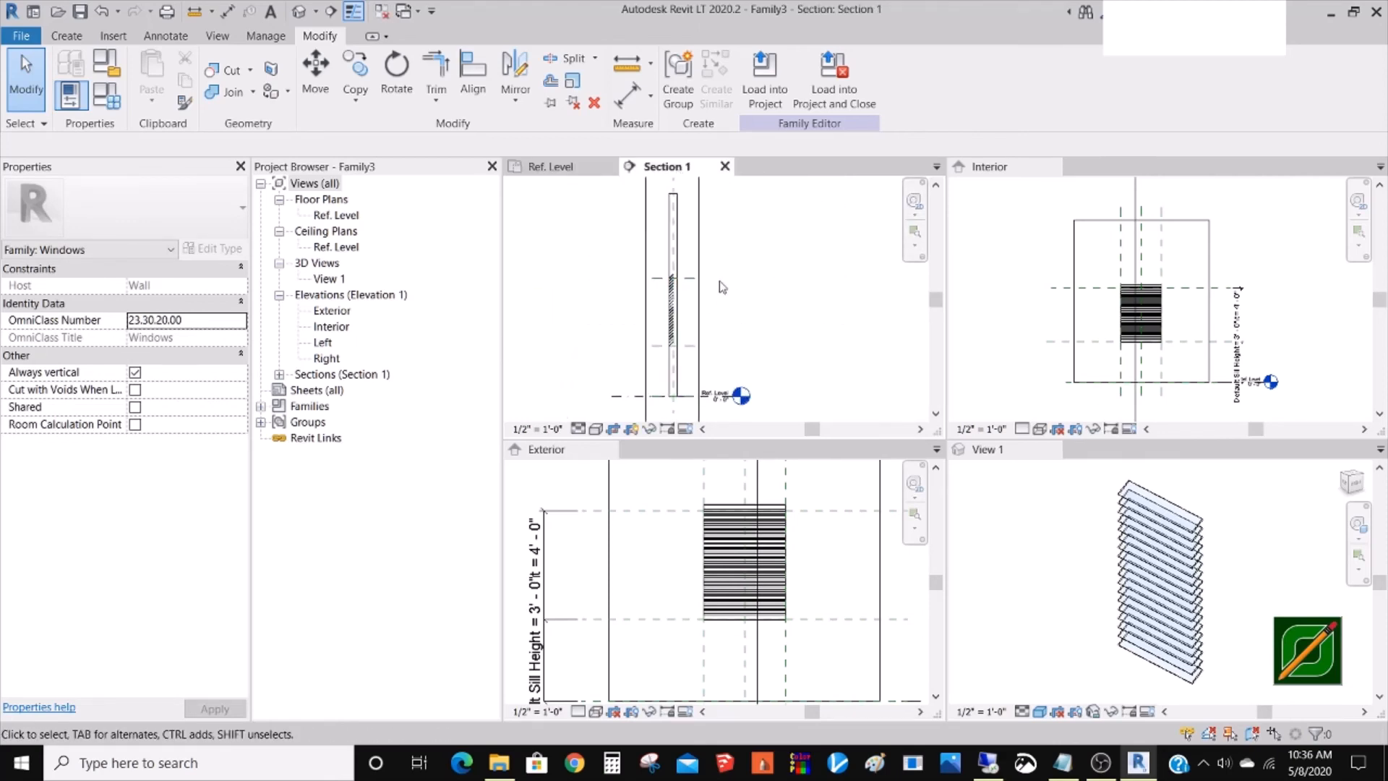
{"action": "key", "text": "d"}
{"action": "key", "text": "i"}
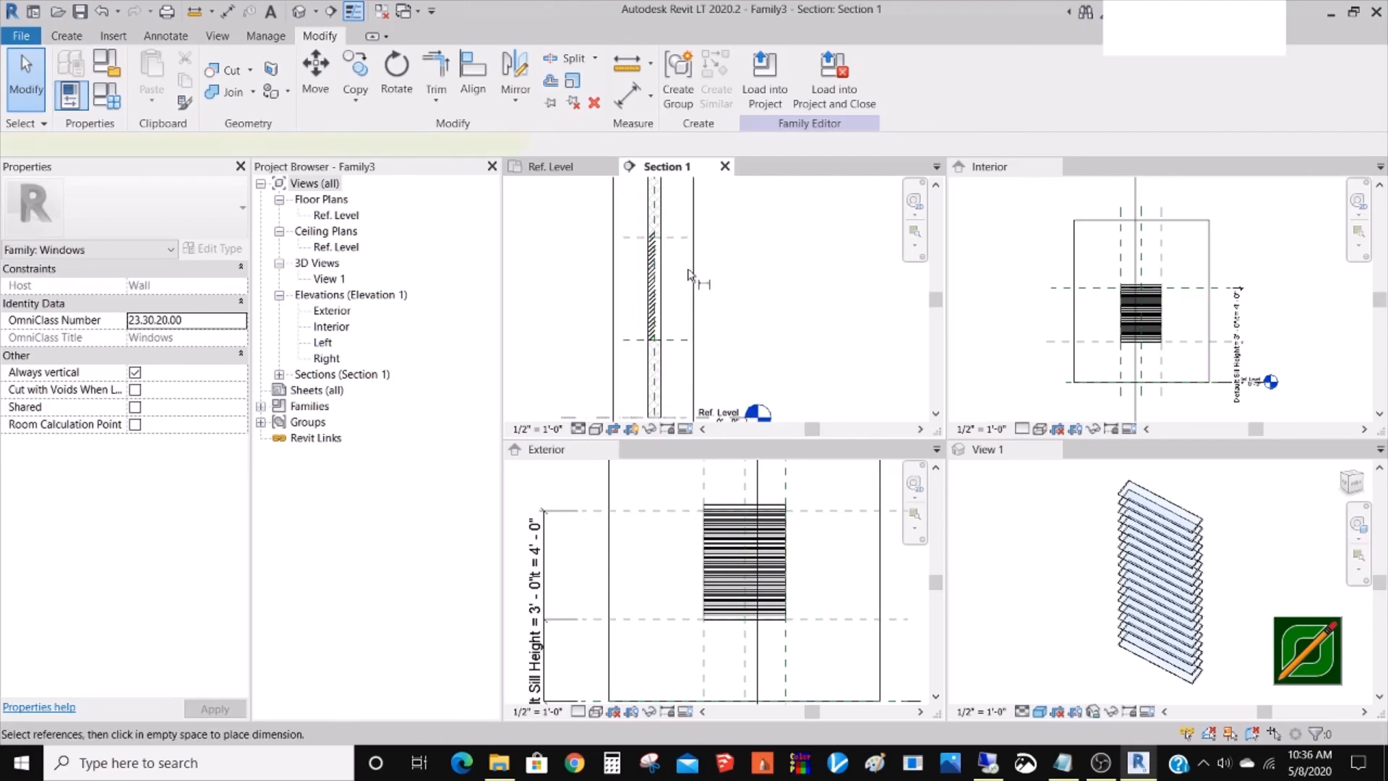
{"action": "left_click", "coordinate": [679, 239]}
{"action": "left_click", "coordinate": [681, 341]}
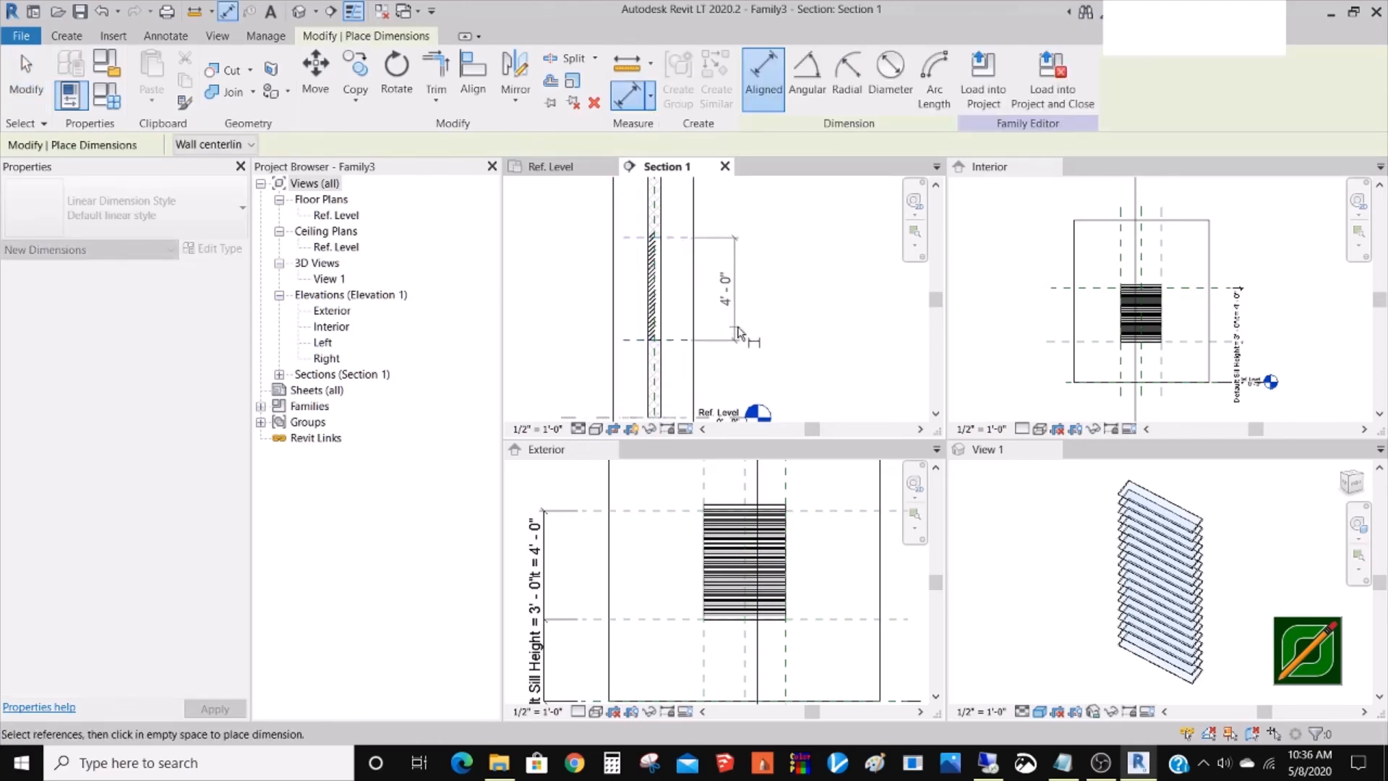
{"action": "left_click", "coordinate": [741, 292]}
{"action": "key", "text": "Escape"}
{"action": "key", "text": "Escape"}
{"action": "scroll", "coordinate": [744, 289], "scroll_direction": "up", "scroll_amount": 1}
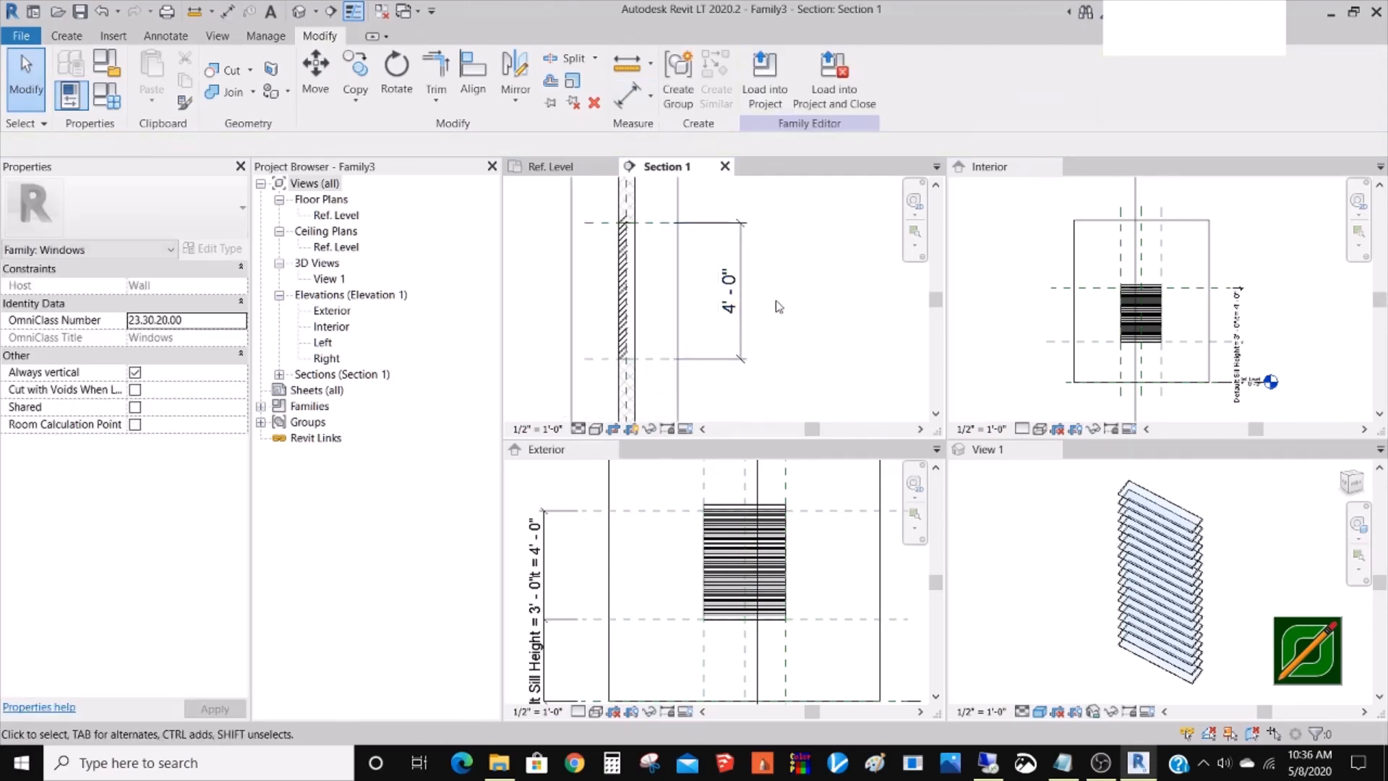
{"action": "scroll", "coordinate": [777, 306], "scroll_direction": "down", "scroll_amount": 2}
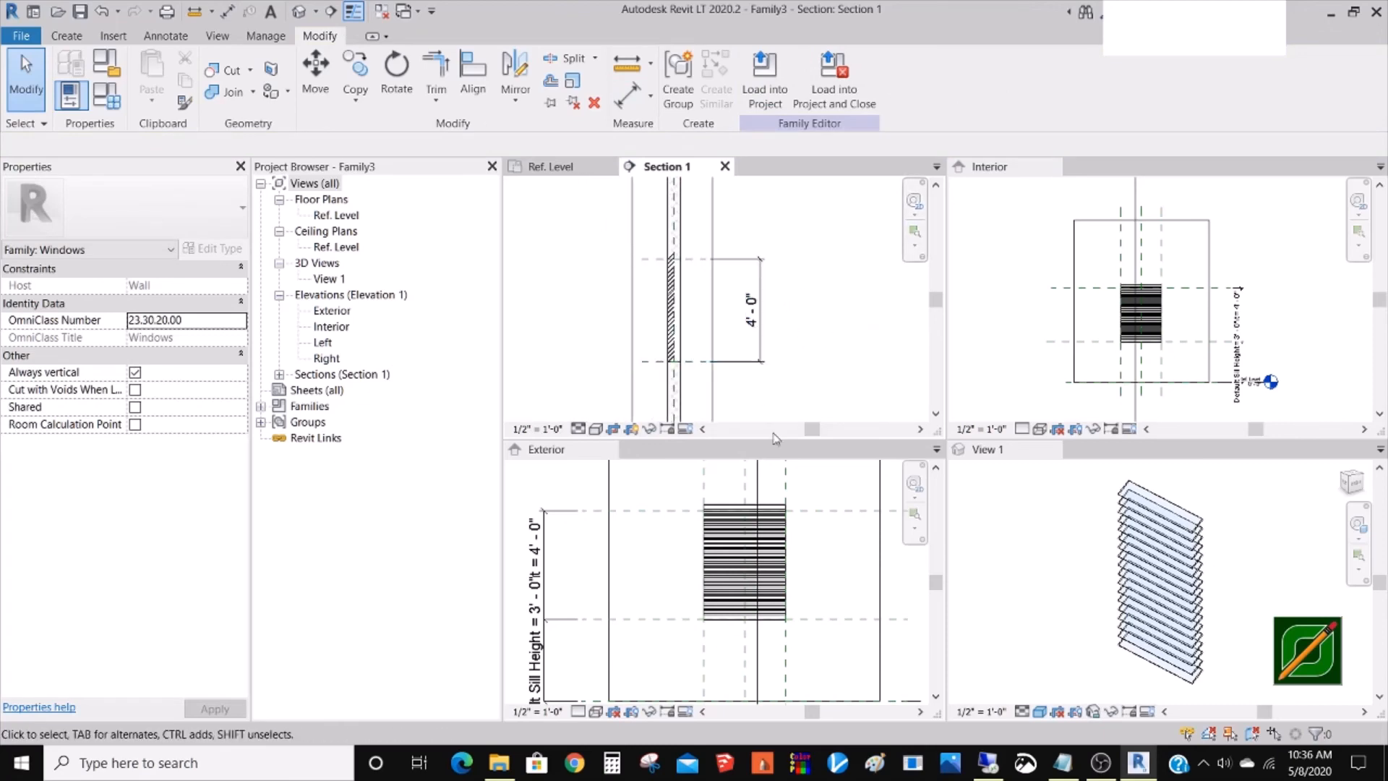
- Add an aligned dimension between the reference planes on both sides of the window in the Exterior elevation
{"action": "left_click", "coordinate": [815, 558]}
{"action": "scroll", "coordinate": [813, 560], "scroll_direction": "down", "scroll_amount": 3}
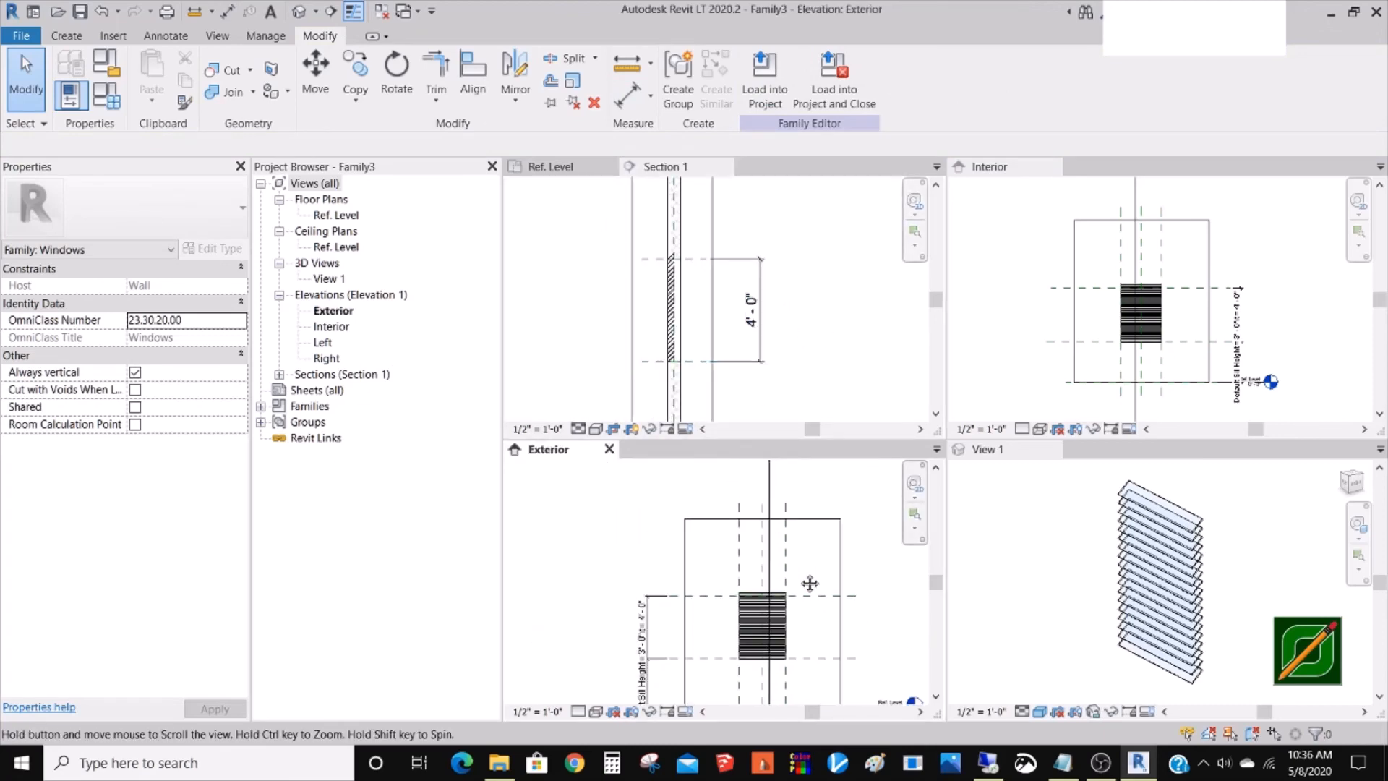
{"action": "scroll", "coordinate": [777, 597], "scroll_direction": "up", "scroll_amount": 2}
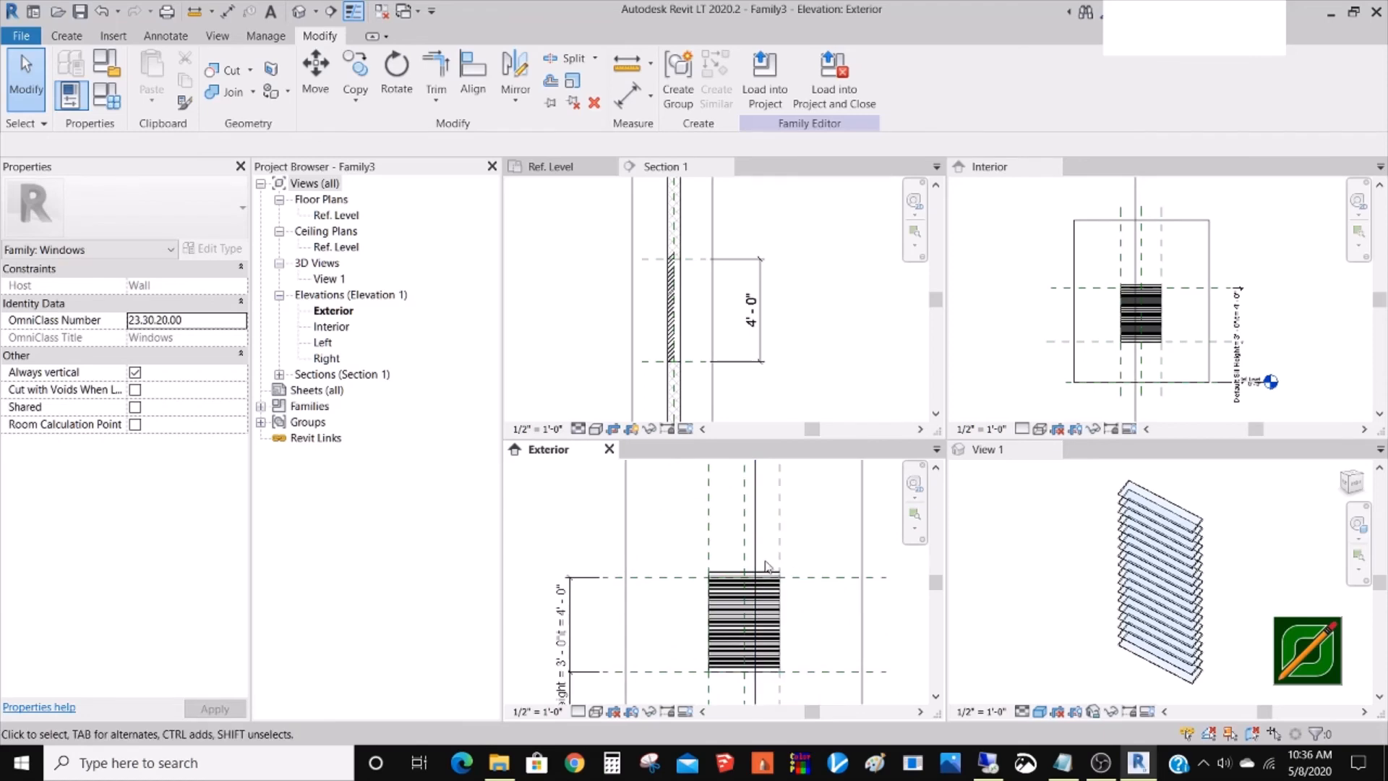
{"action": "key", "text": "i"}
{"action": "middle_click_drag", "start_coordinate": [767, 566], "coordinate": [753, 646]}
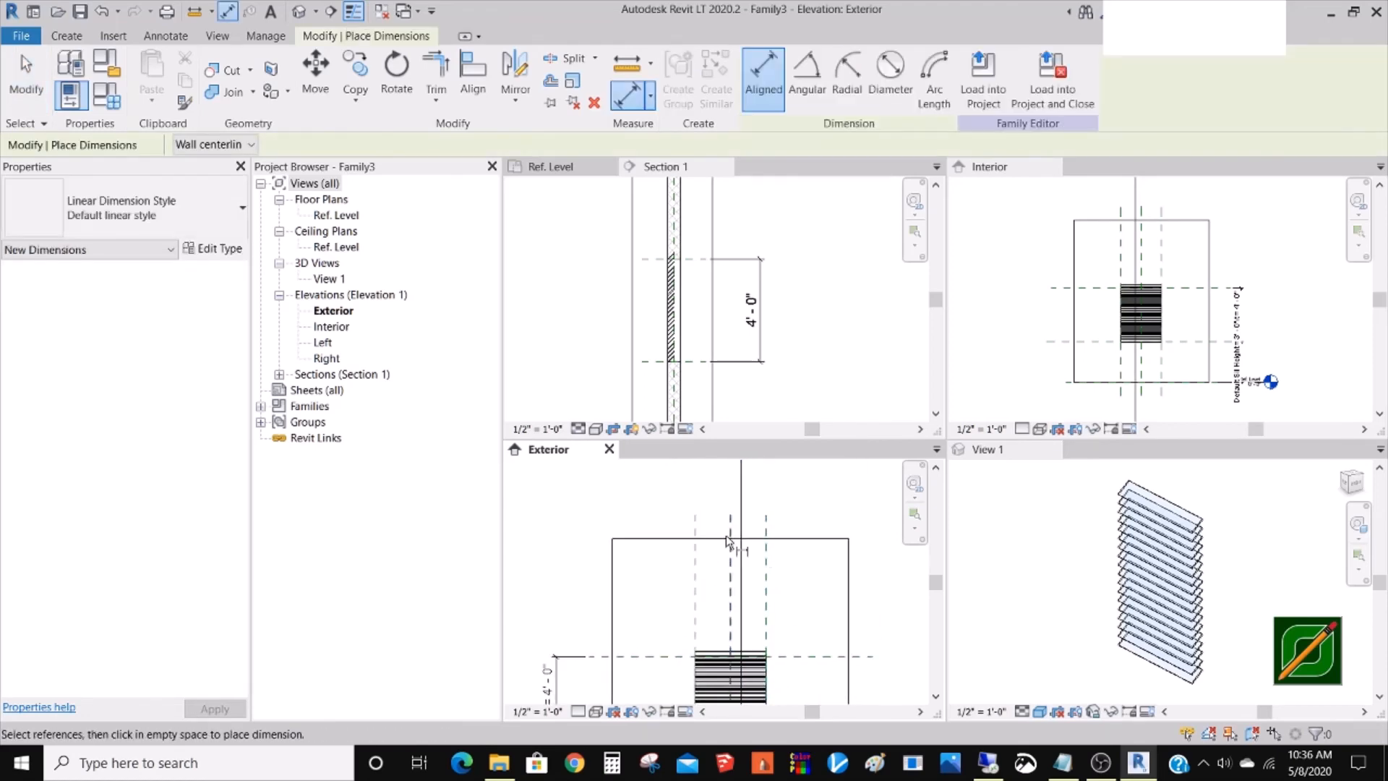
{"action": "left_click", "coordinate": [699, 526]}
{"action": "left_click", "coordinate": [766, 536]}
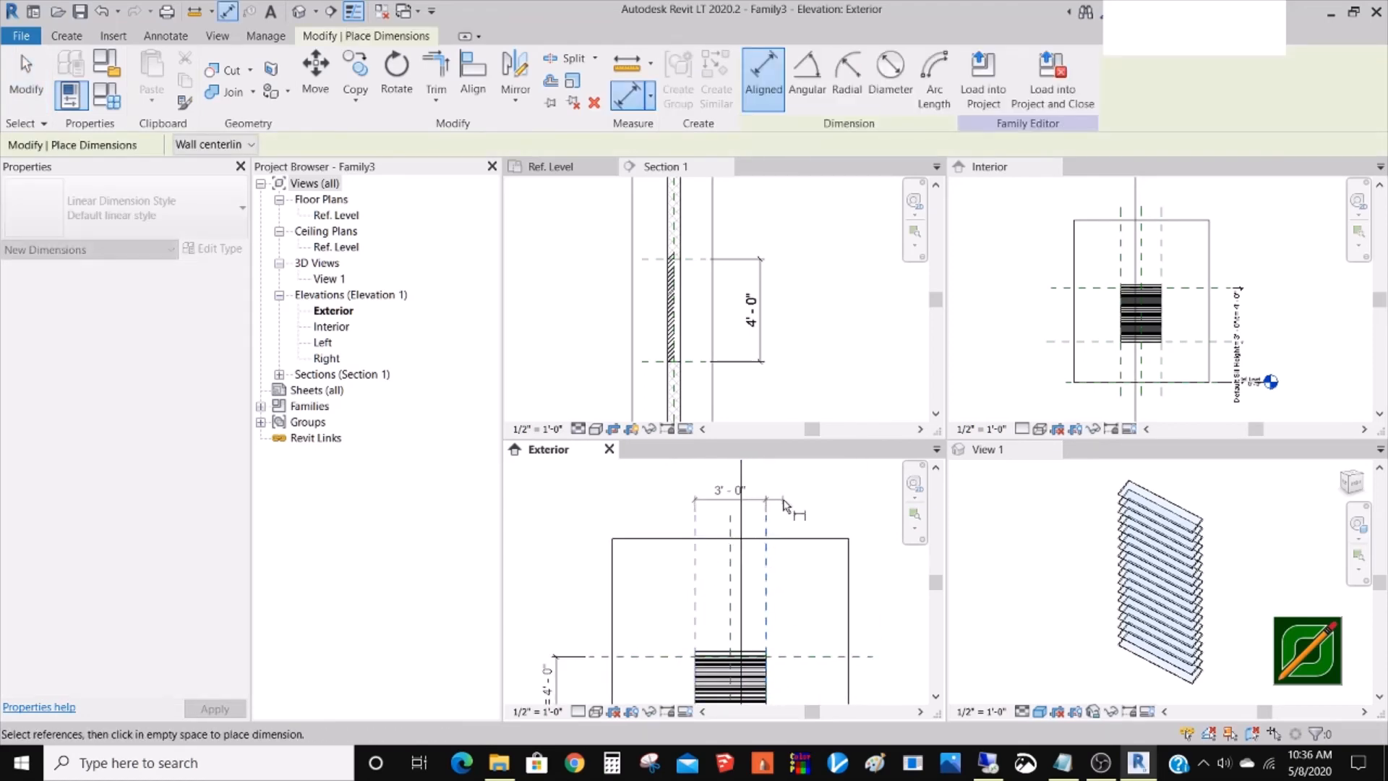
{"action": "left_click", "coordinate": [780, 497]}
{"action": "key", "text": "Escape"}
{"action": "key", "text": "Escape"}
- Set the window family's Width parameter to 2' 0" to flex the nested louver's blade length
{"action": "scroll", "coordinate": [790, 604], "scroll_direction": "down", "scroll_amount": 2}
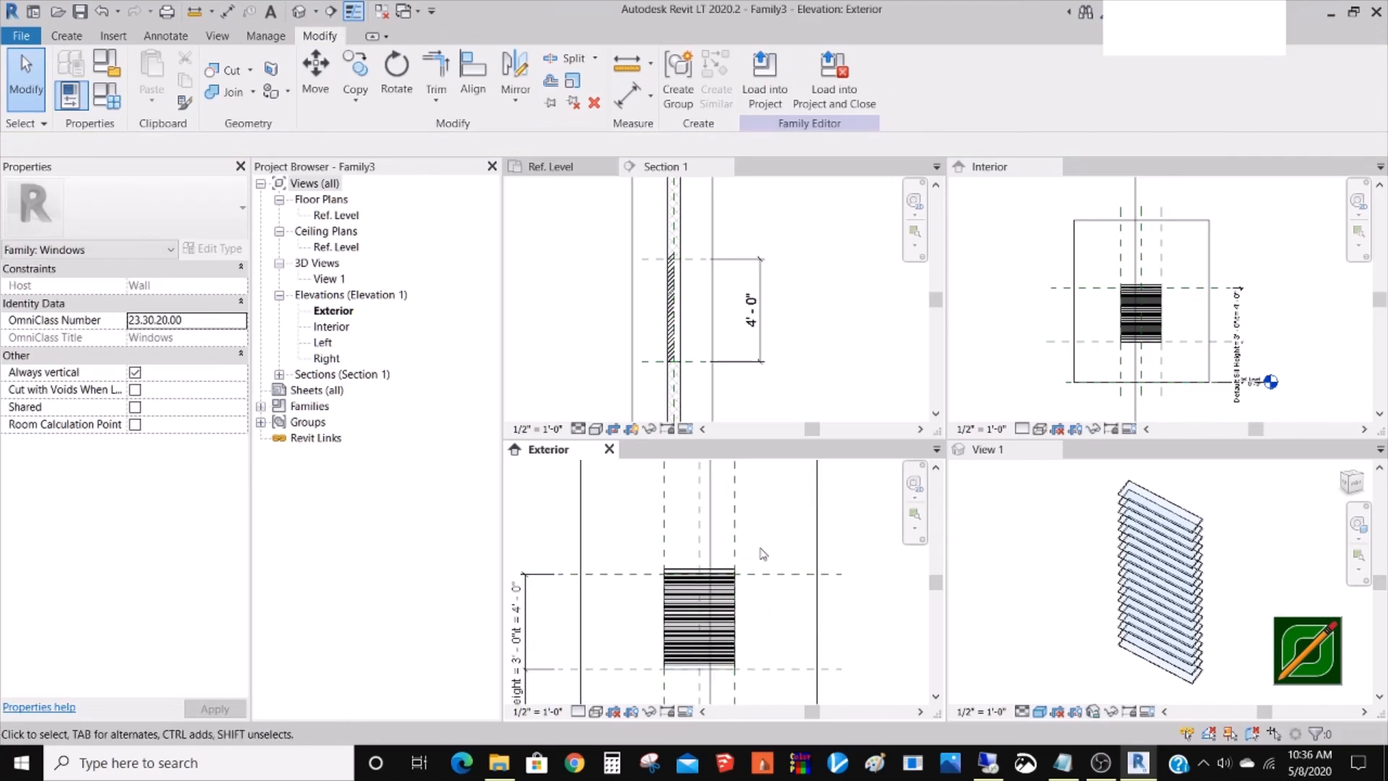
{"action": "scroll", "coordinate": [766, 625], "scroll_direction": "up", "scroll_amount": 3}
{"action": "scroll", "coordinate": [766, 626], "scroll_direction": "down", "scroll_amount": 1}
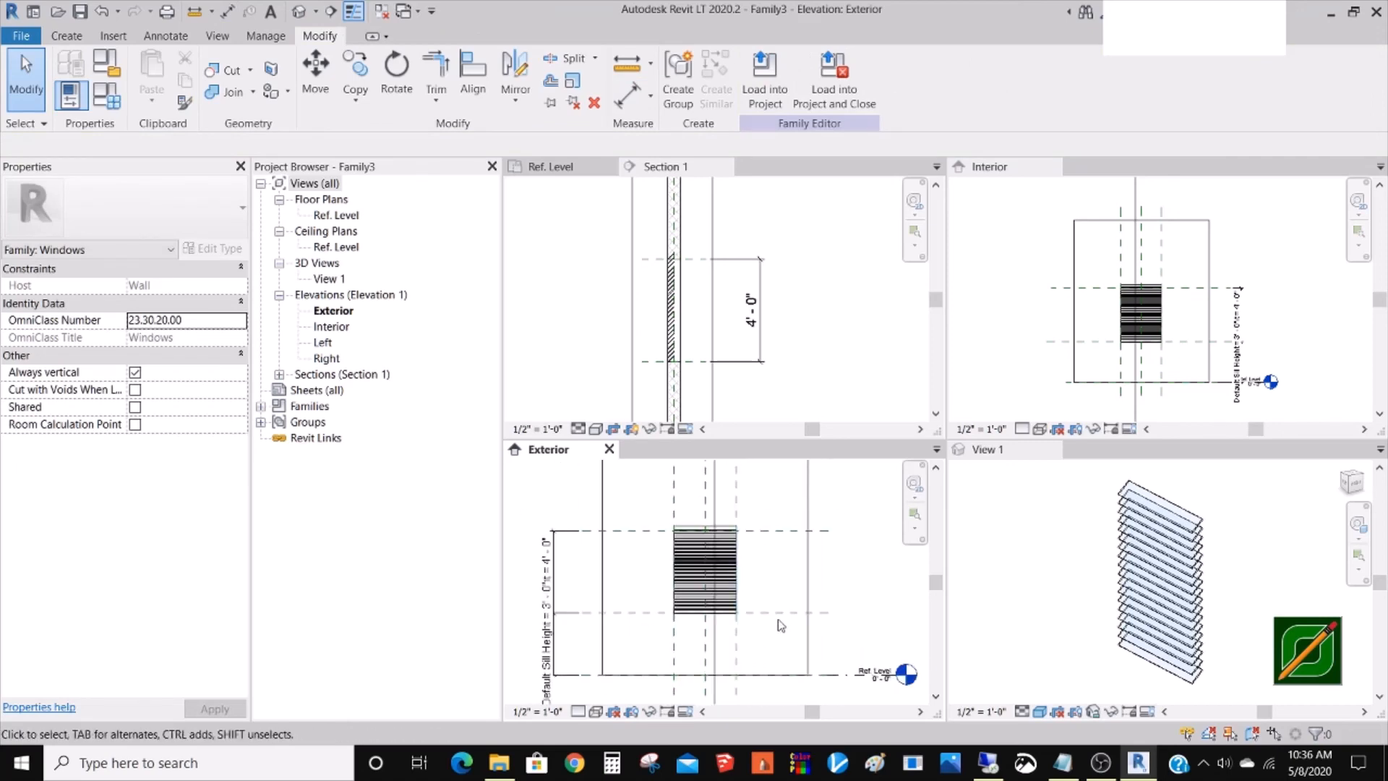
{"action": "middle_click_drag", "start_coordinate": [788, 626], "coordinate": [787, 636]}
{"action": "left_click", "coordinate": [107, 96]}
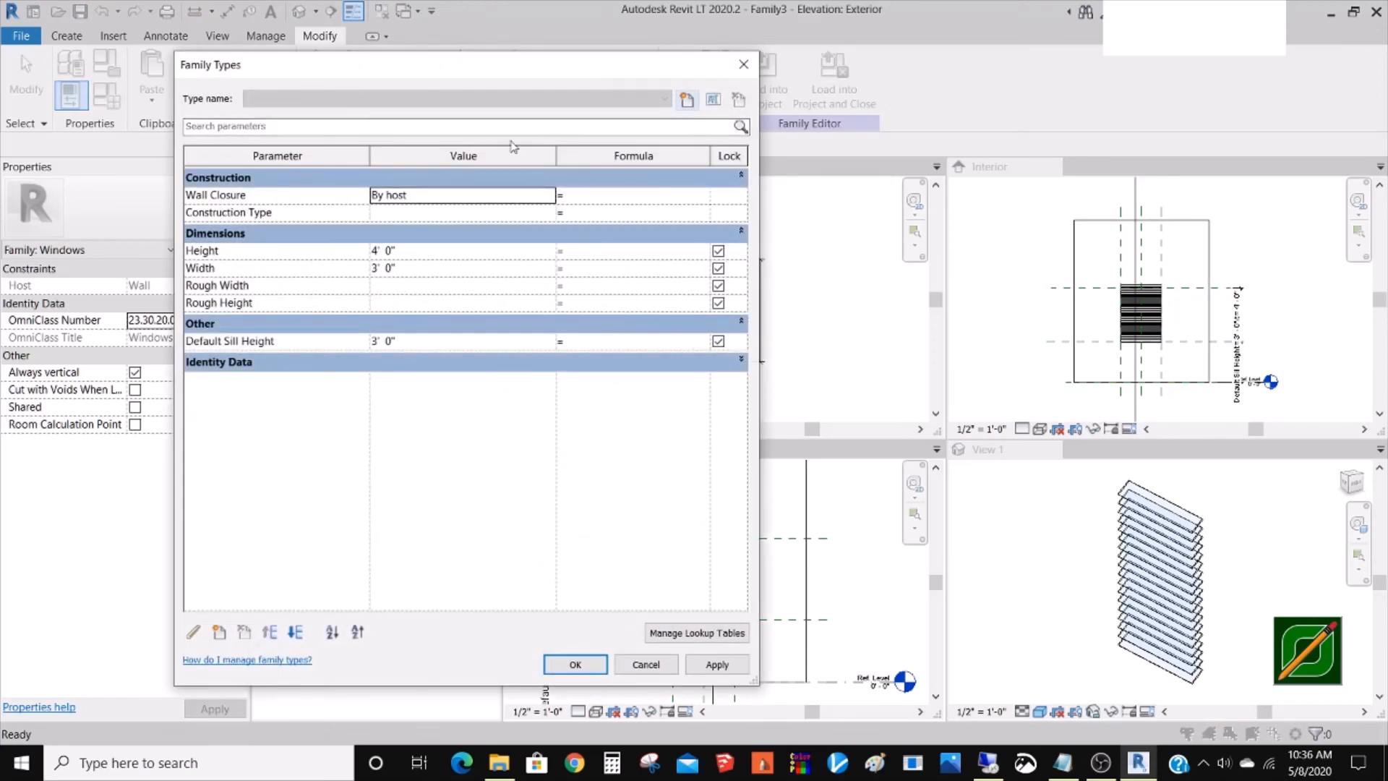
{"action": "left_click", "coordinate": [414, 270]}
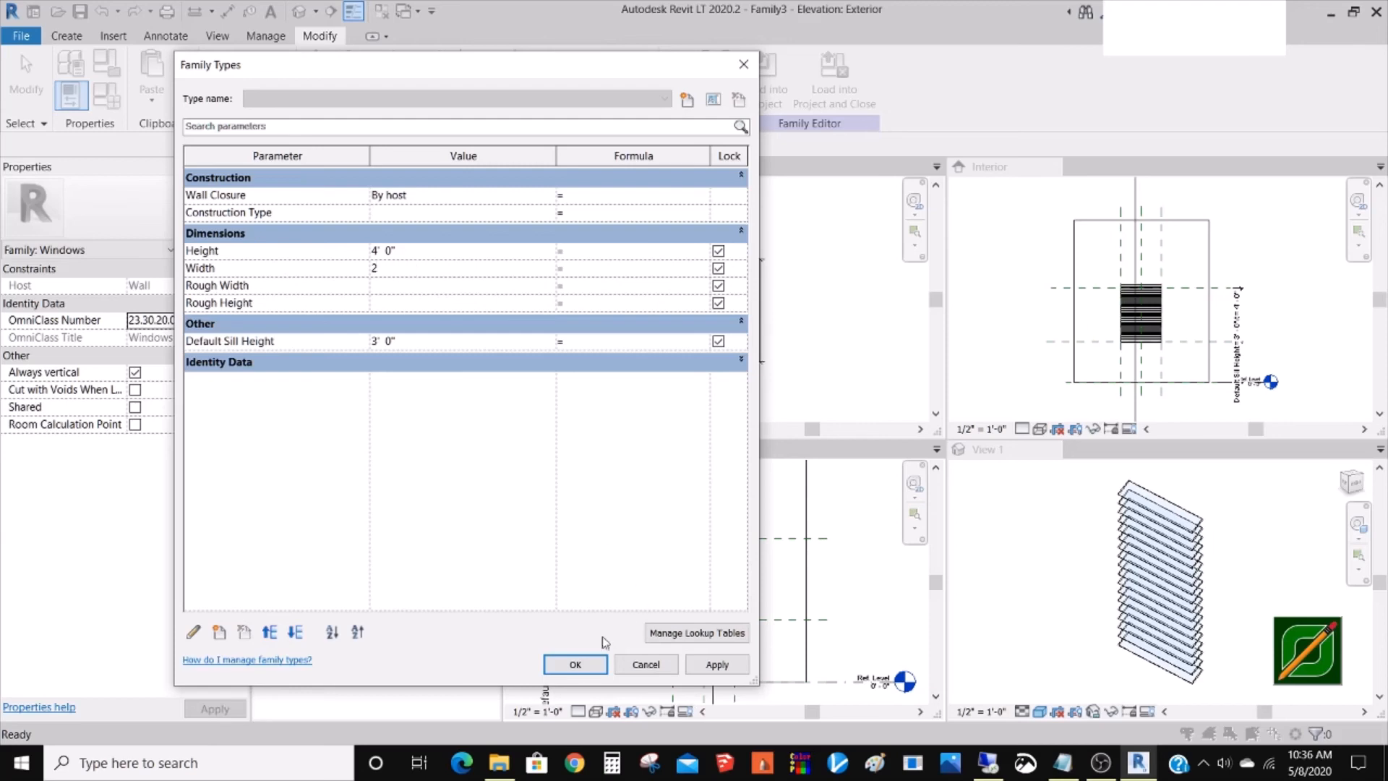
{"action": "left_click", "coordinate": [576, 664]}
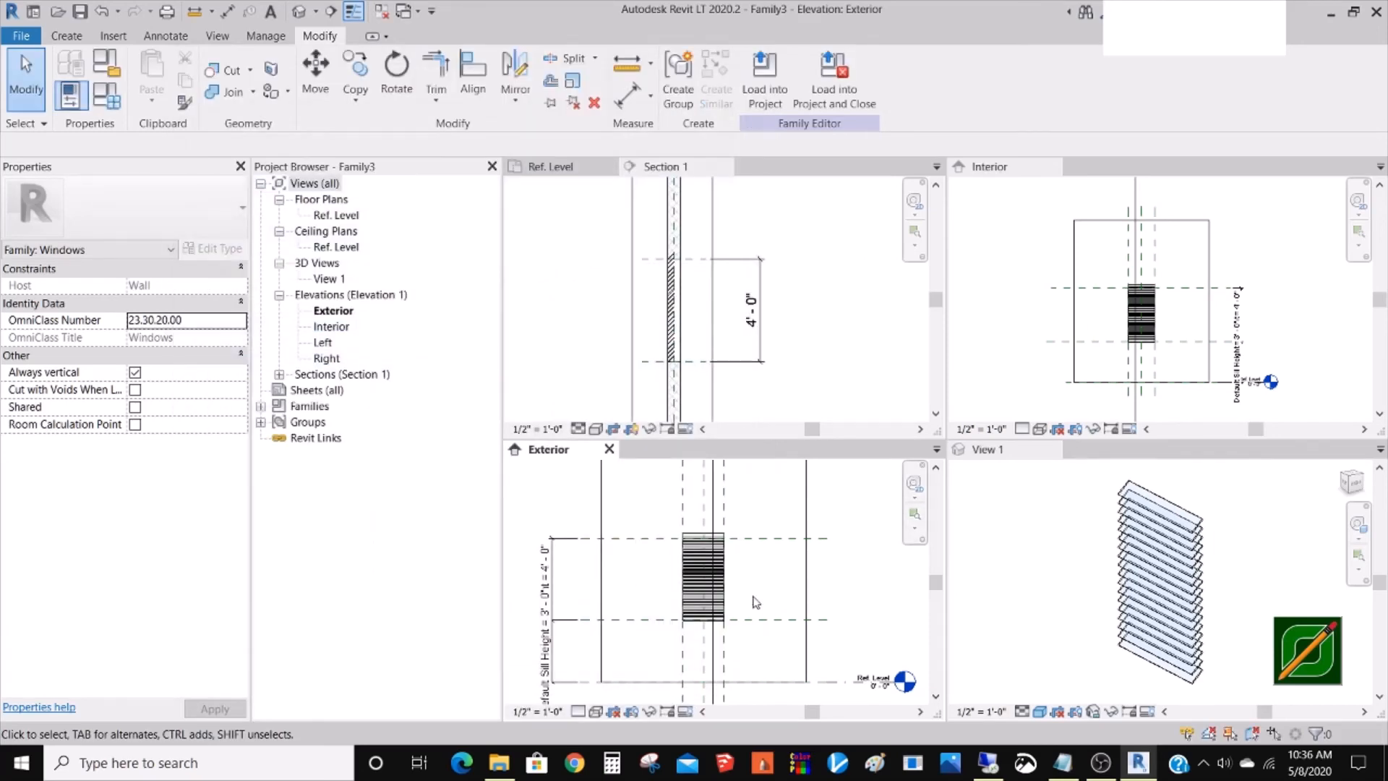
{"action": "scroll", "coordinate": [750, 582], "scroll_direction": "up", "scroll_amount": 2}
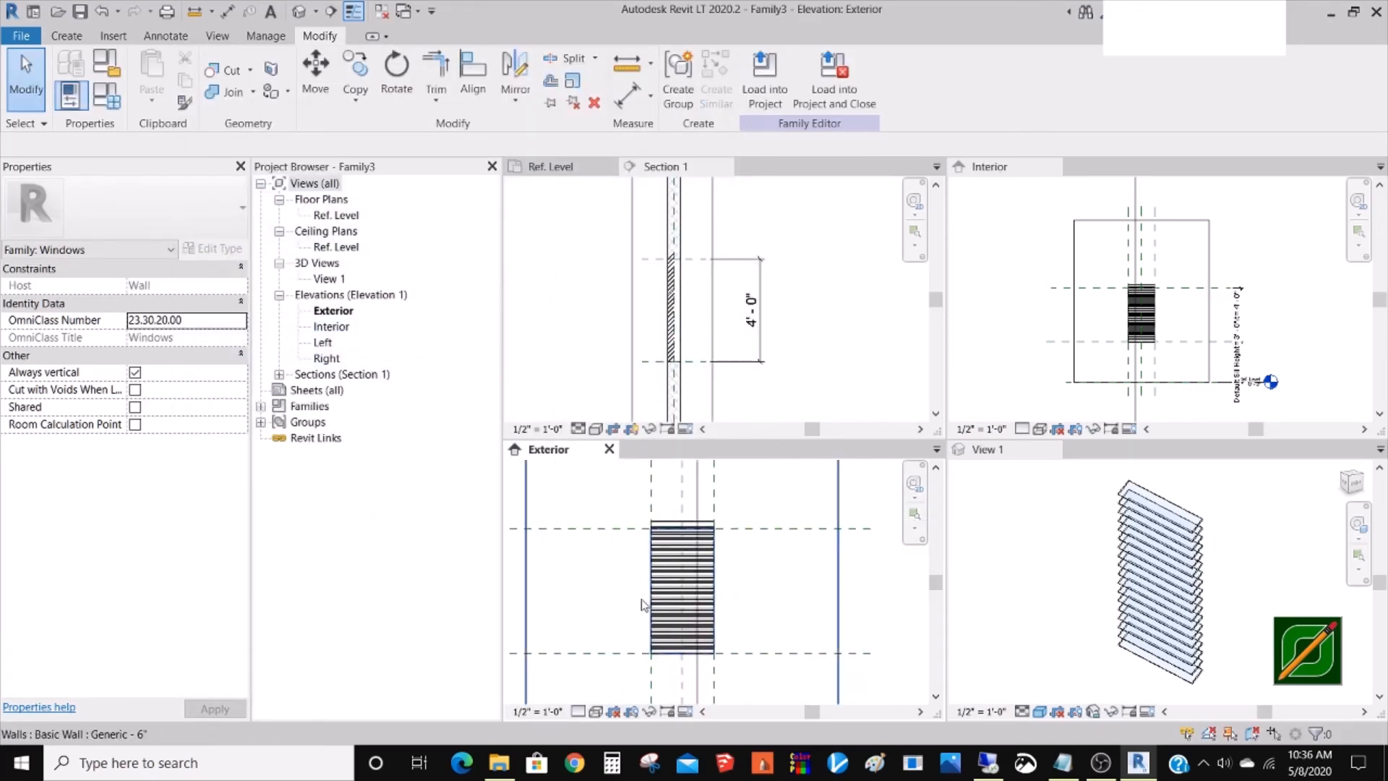
- Set the window family's Height parameter to 3' 0" to flex the louver array
{"action": "left_click", "coordinate": [107, 94]}
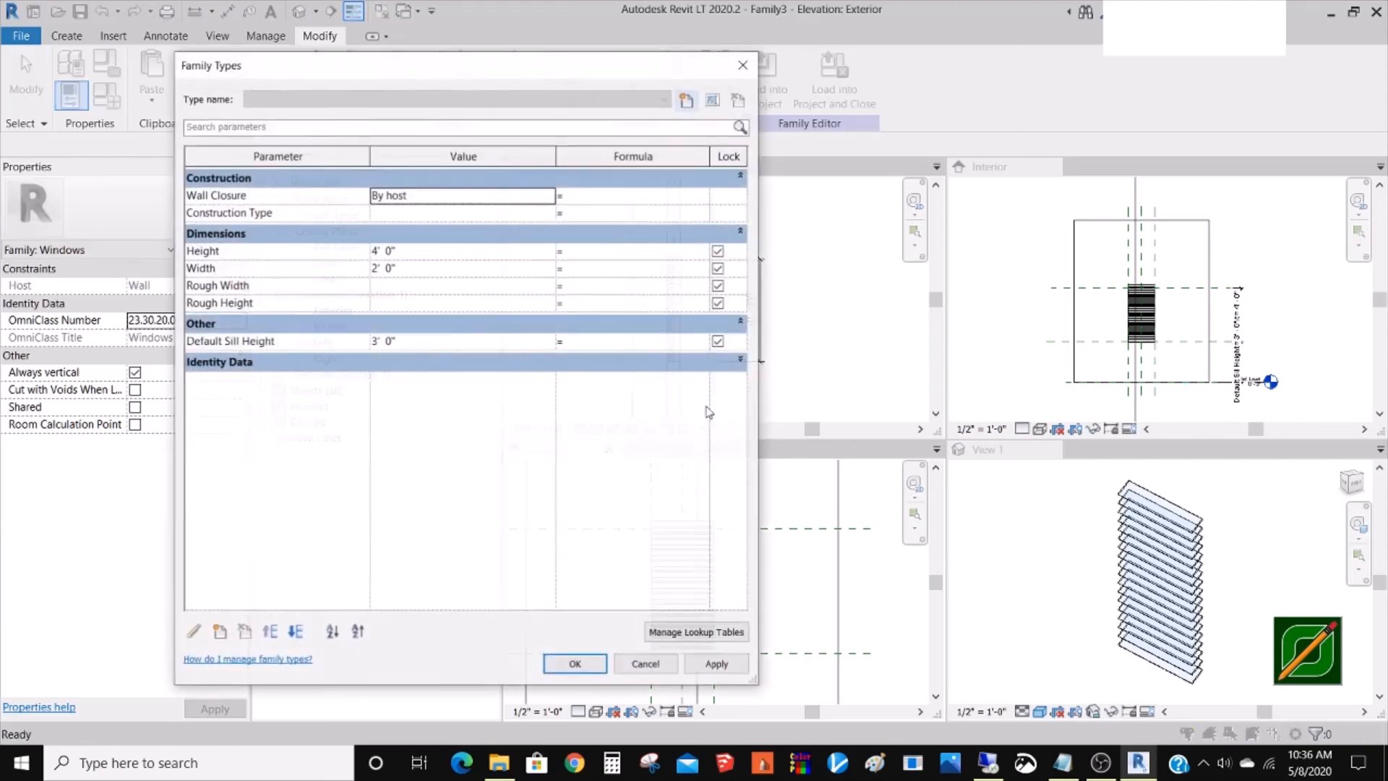
{"action": "left_click", "coordinate": [420, 251]}
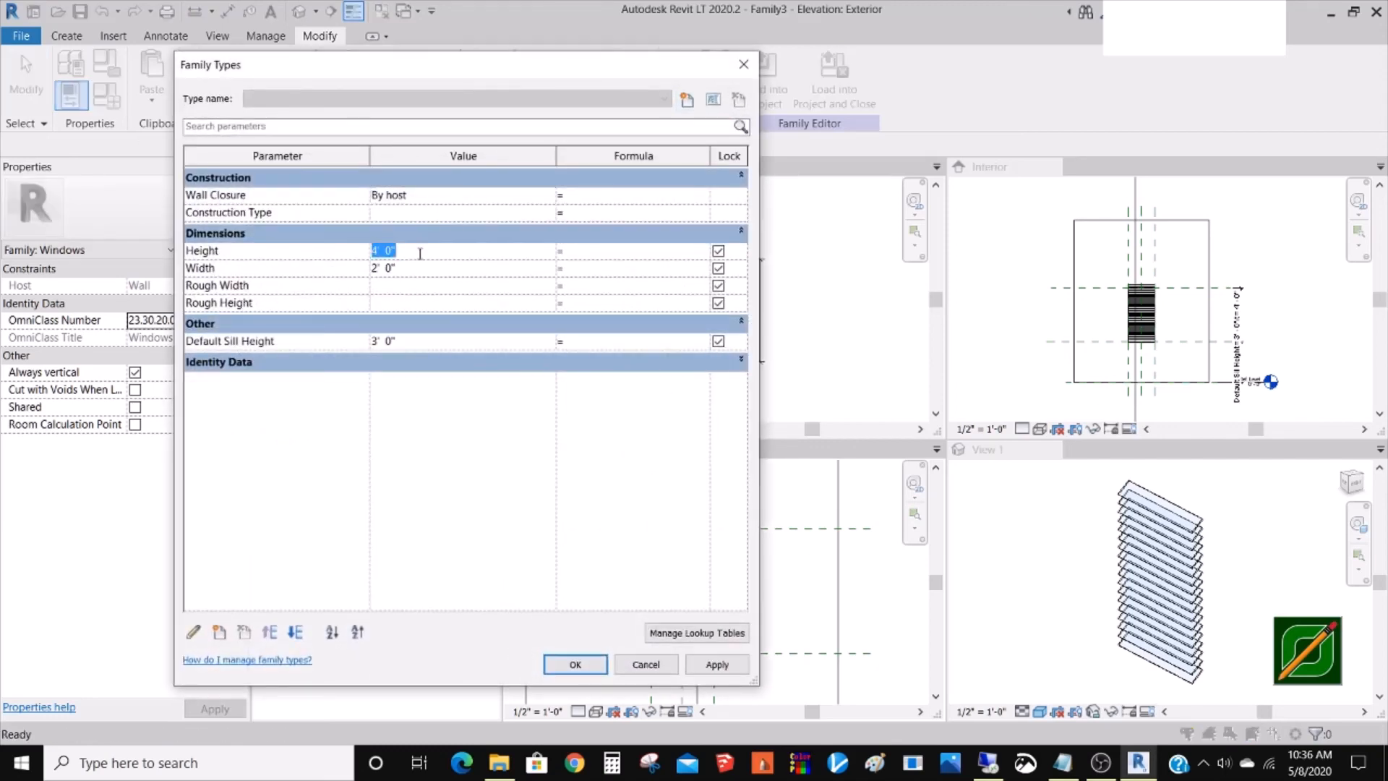
{"action": "left_click", "coordinate": [575, 665]}
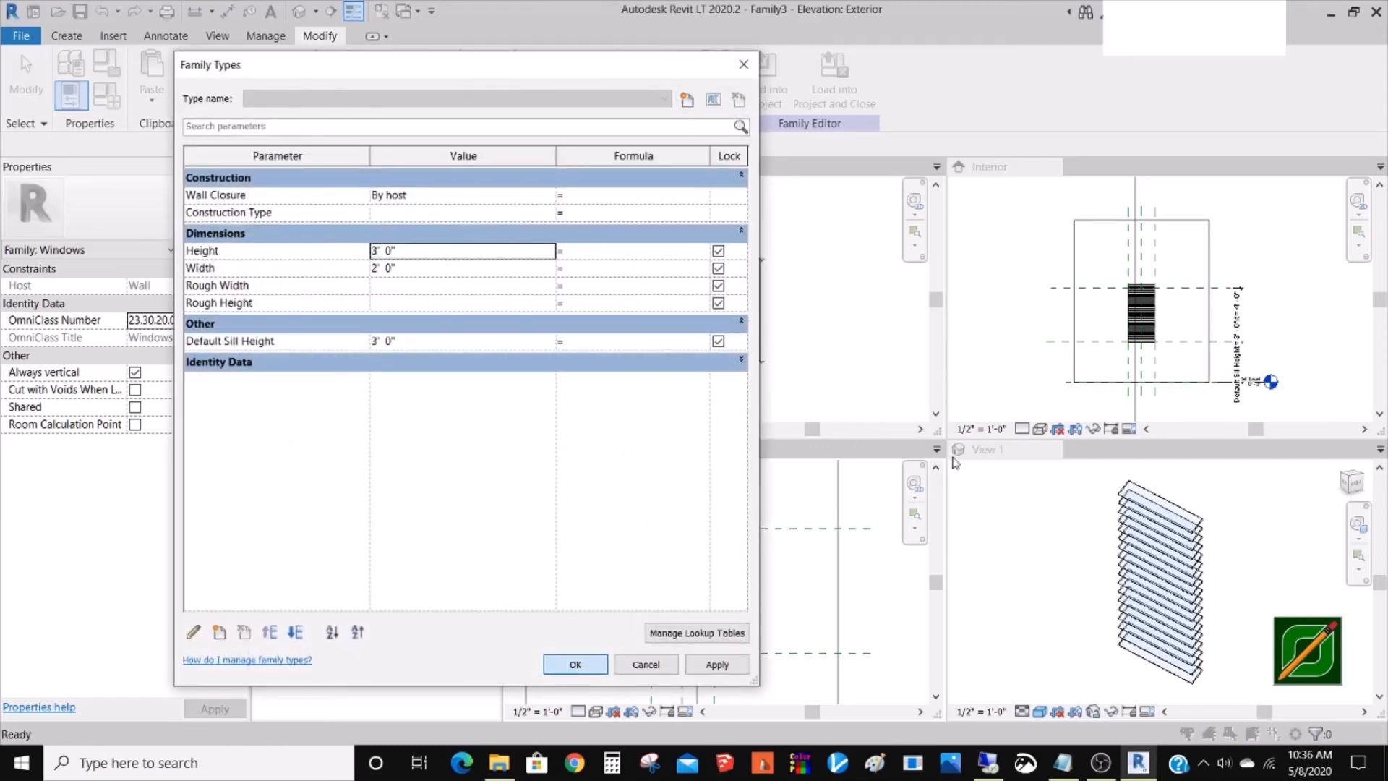
{"action": "scroll", "coordinate": [1175, 321], "scroll_direction": "up", "scroll_amount": 3}
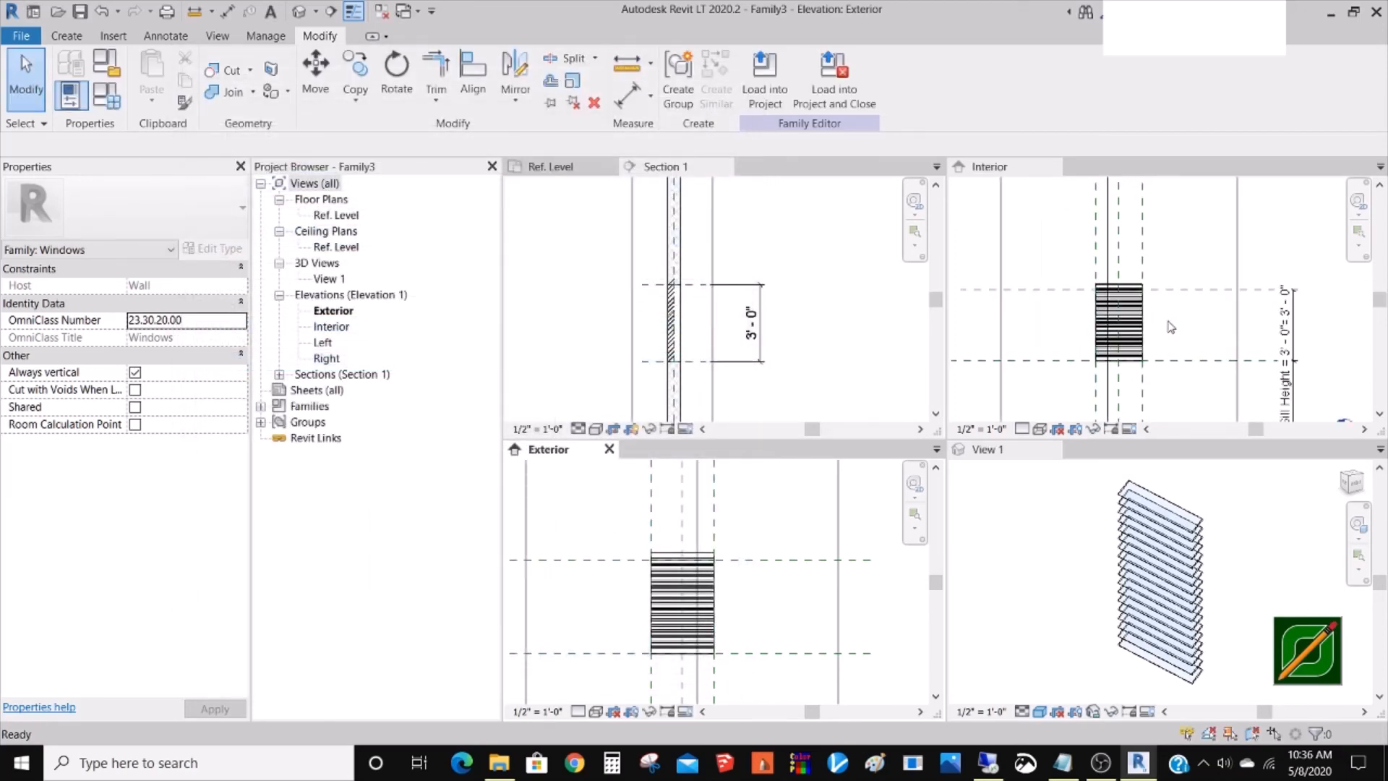
- Examine the nested louver's blades, their angle and their fit at the sill in the Section 1 view
{"action": "left_click", "coordinate": [842, 368]}
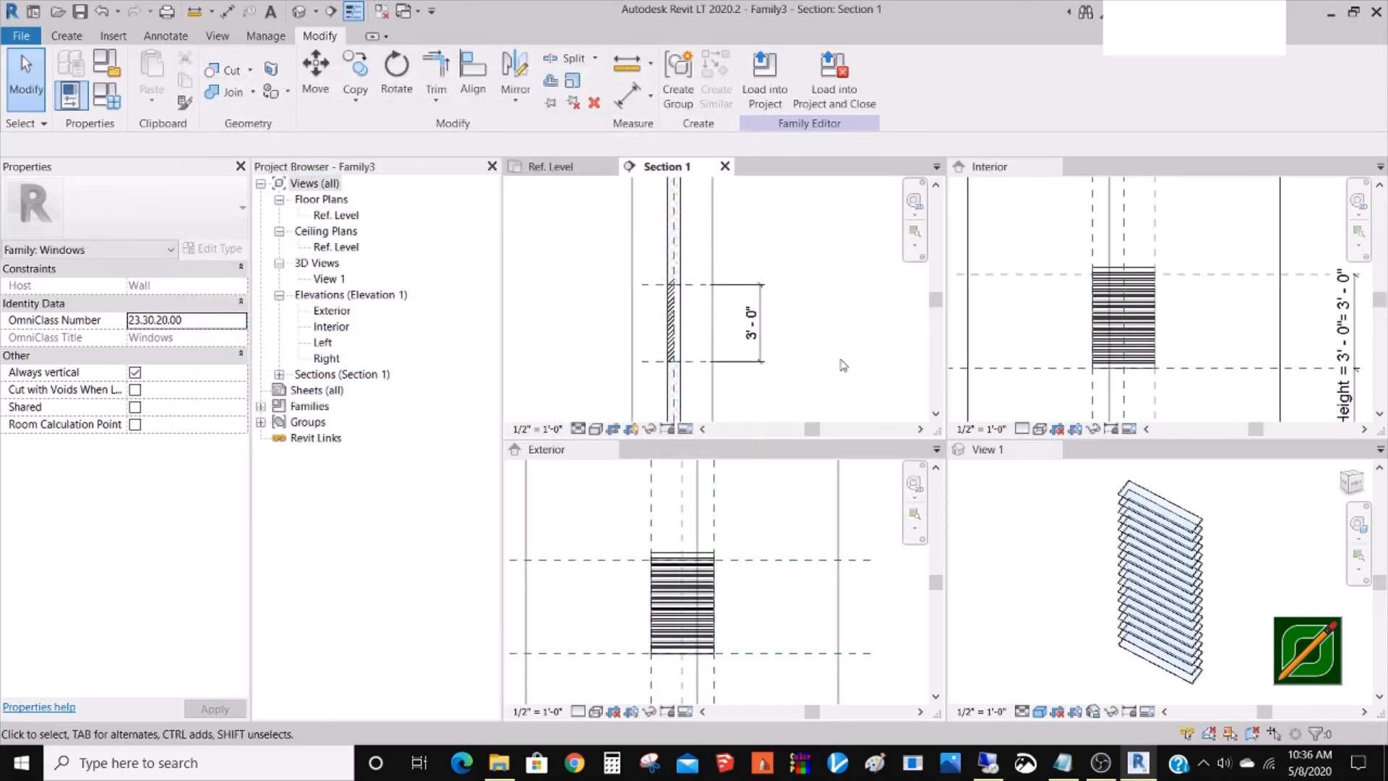
{"action": "scroll", "coordinate": [815, 331], "scroll_direction": "down", "scroll_amount": 1}
{"action": "middle_click_drag", "start_coordinate": [824, 335], "coordinate": [822, 314]}
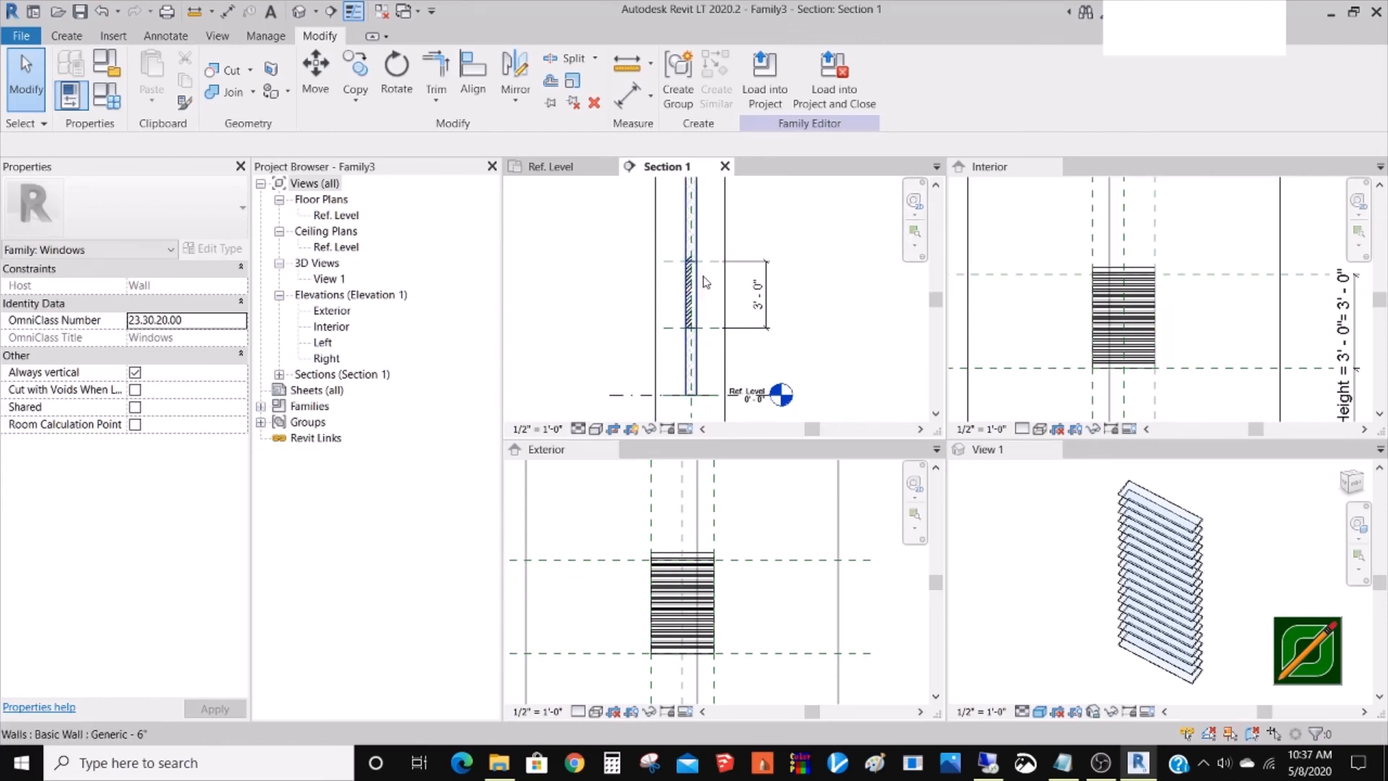
{"action": "scroll", "coordinate": [709, 276], "scroll_direction": "up", "scroll_amount": 1}
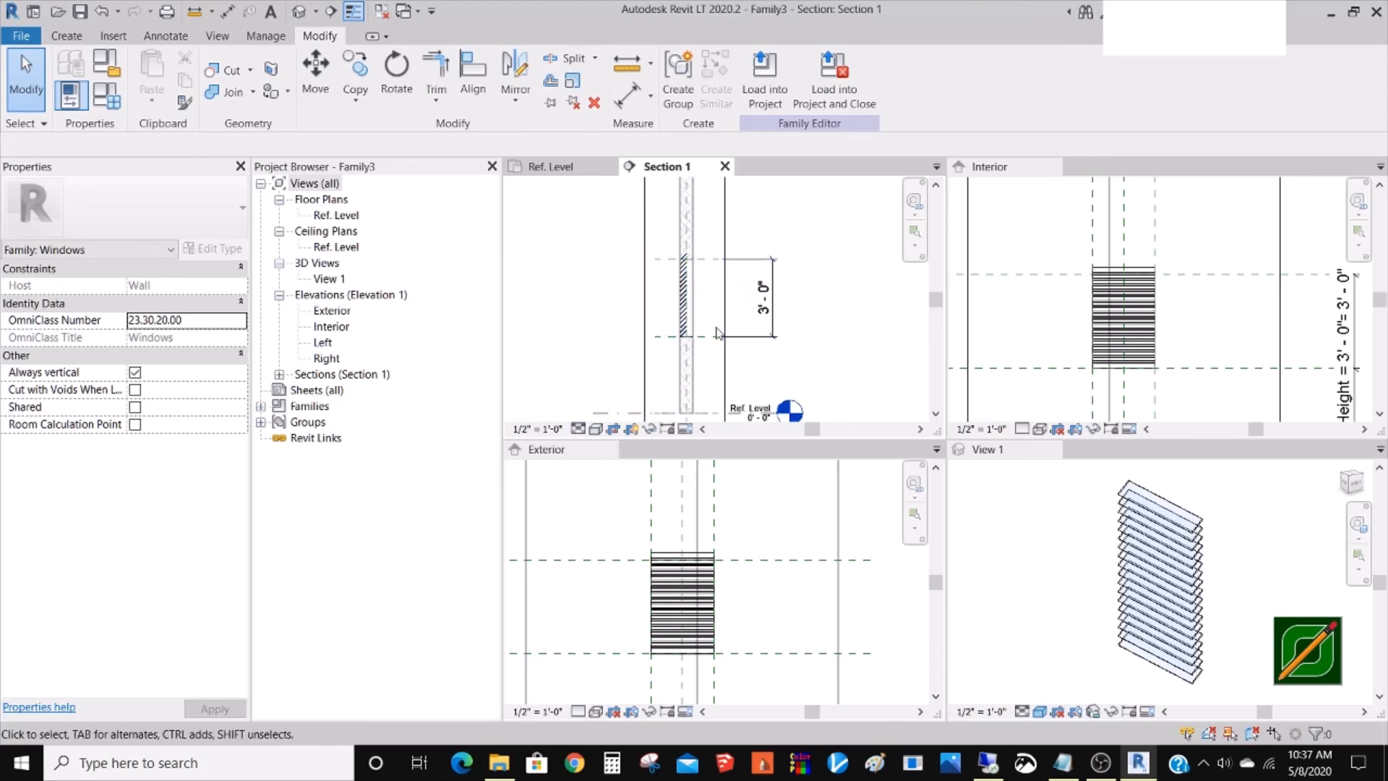
{"action": "middle_click_drag", "start_coordinate": [808, 342], "coordinate": [827, 350]}
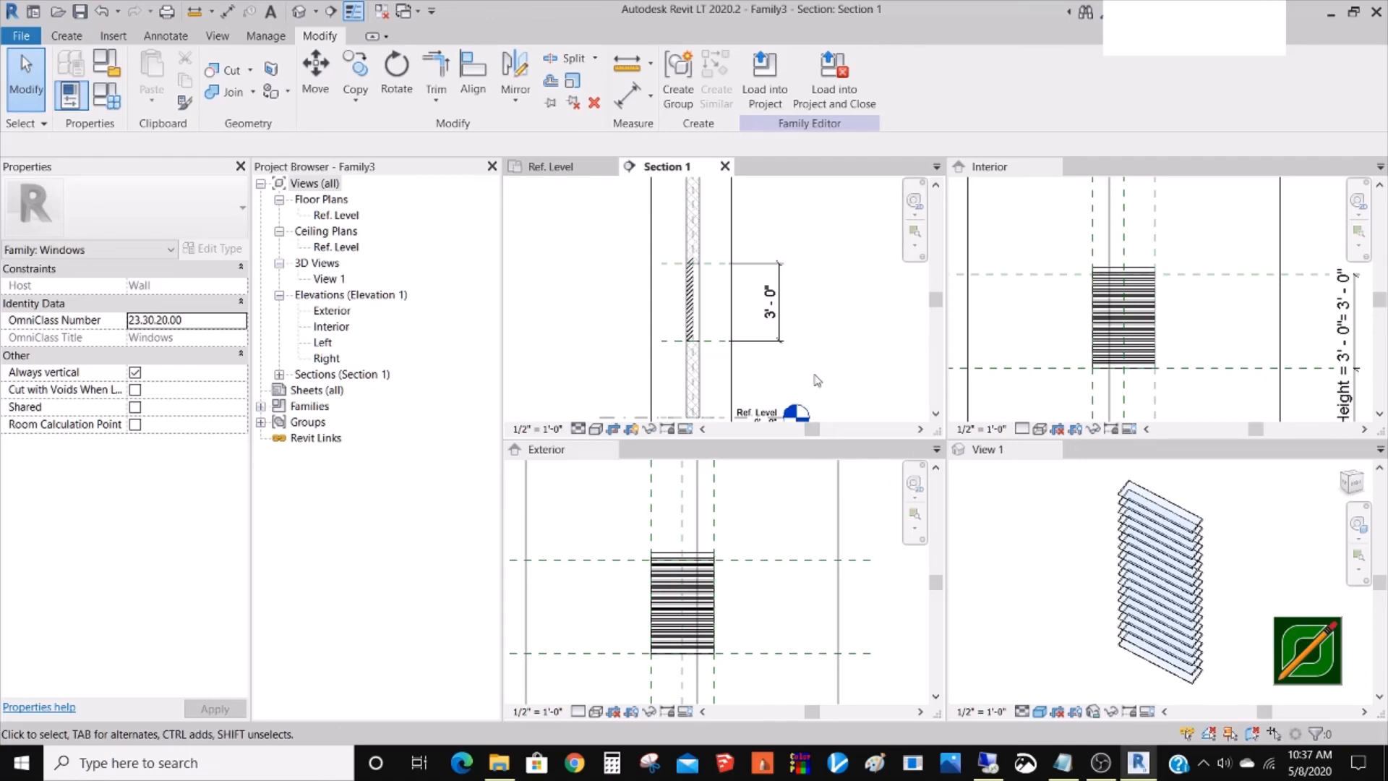
{"action": "scroll", "coordinate": [690, 353], "scroll_direction": "up", "scroll_amount": 4}
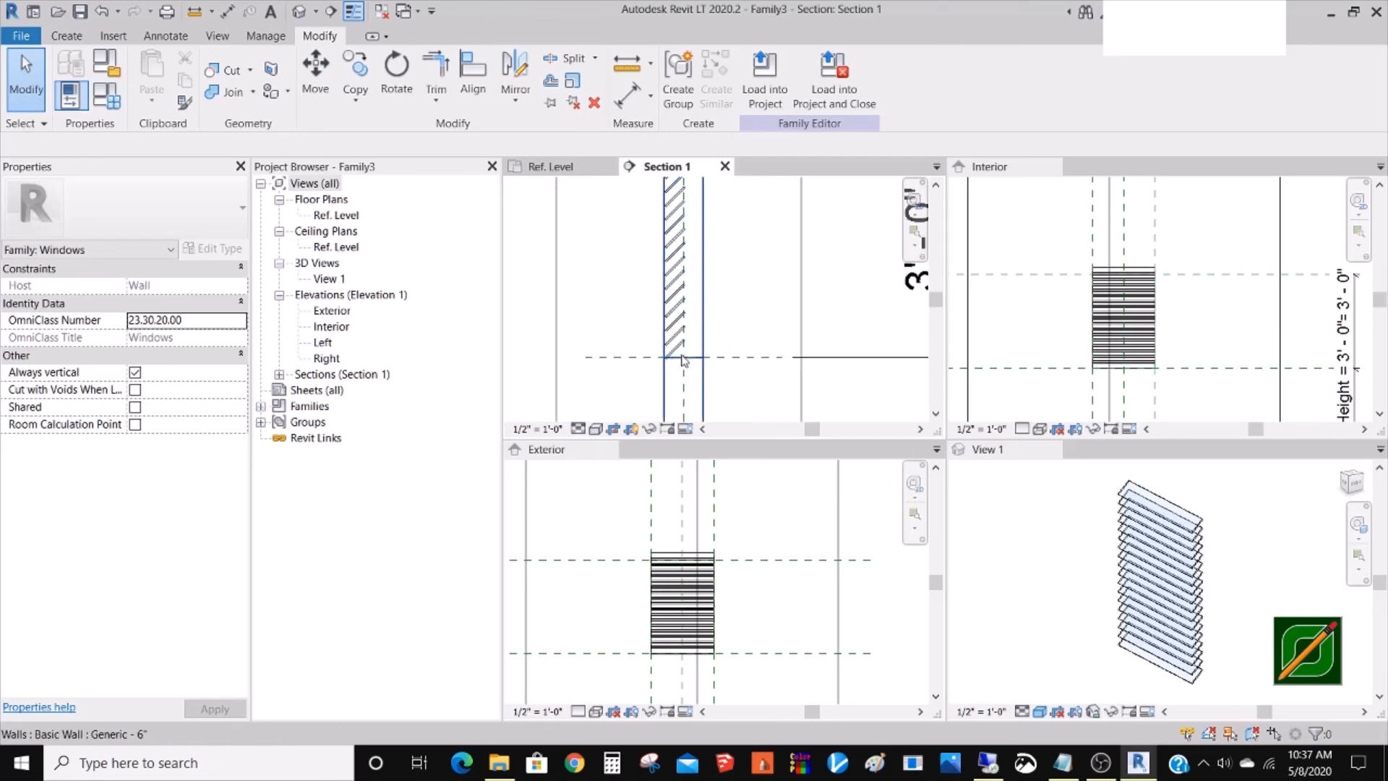
{"action": "scroll", "coordinate": [680, 351], "scroll_direction": "up", "scroll_amount": 2}
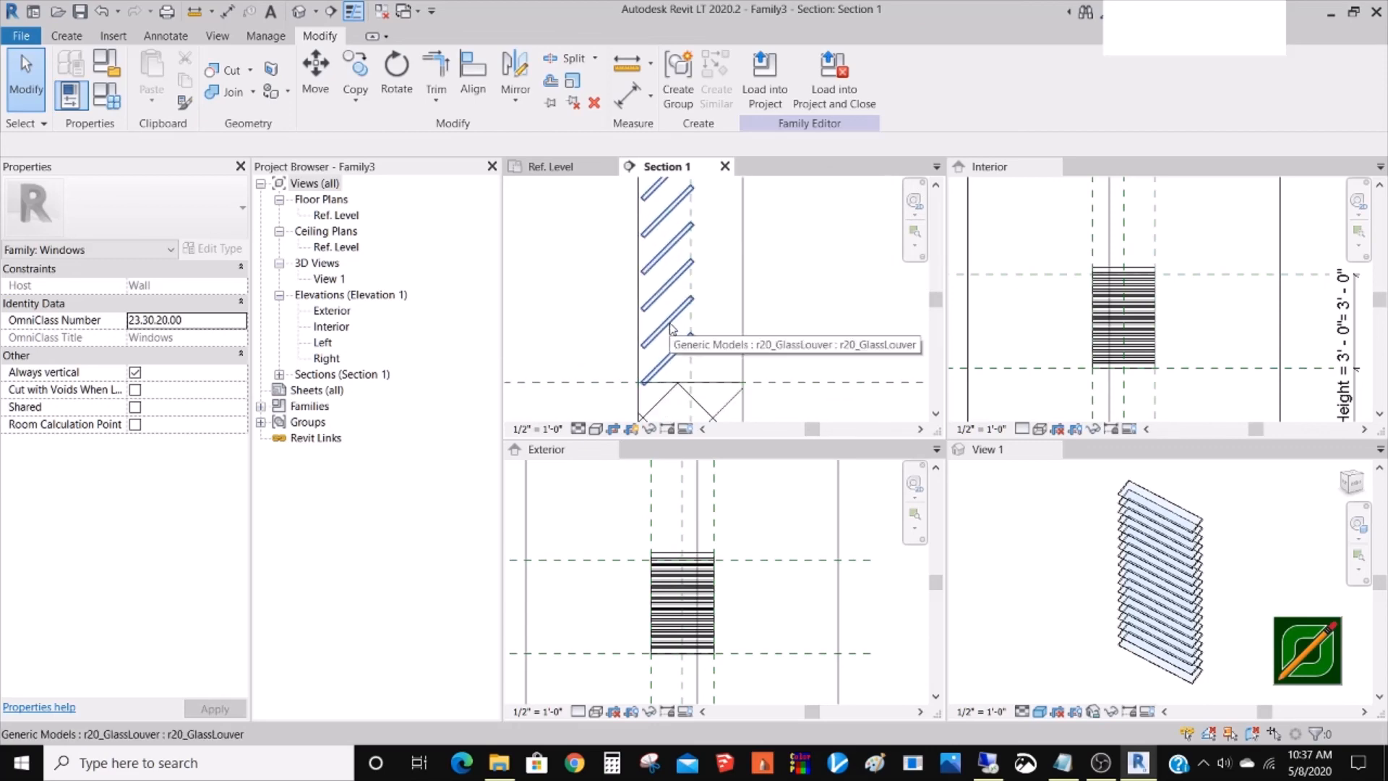
{"action": "left_click", "coordinate": [672, 329]}
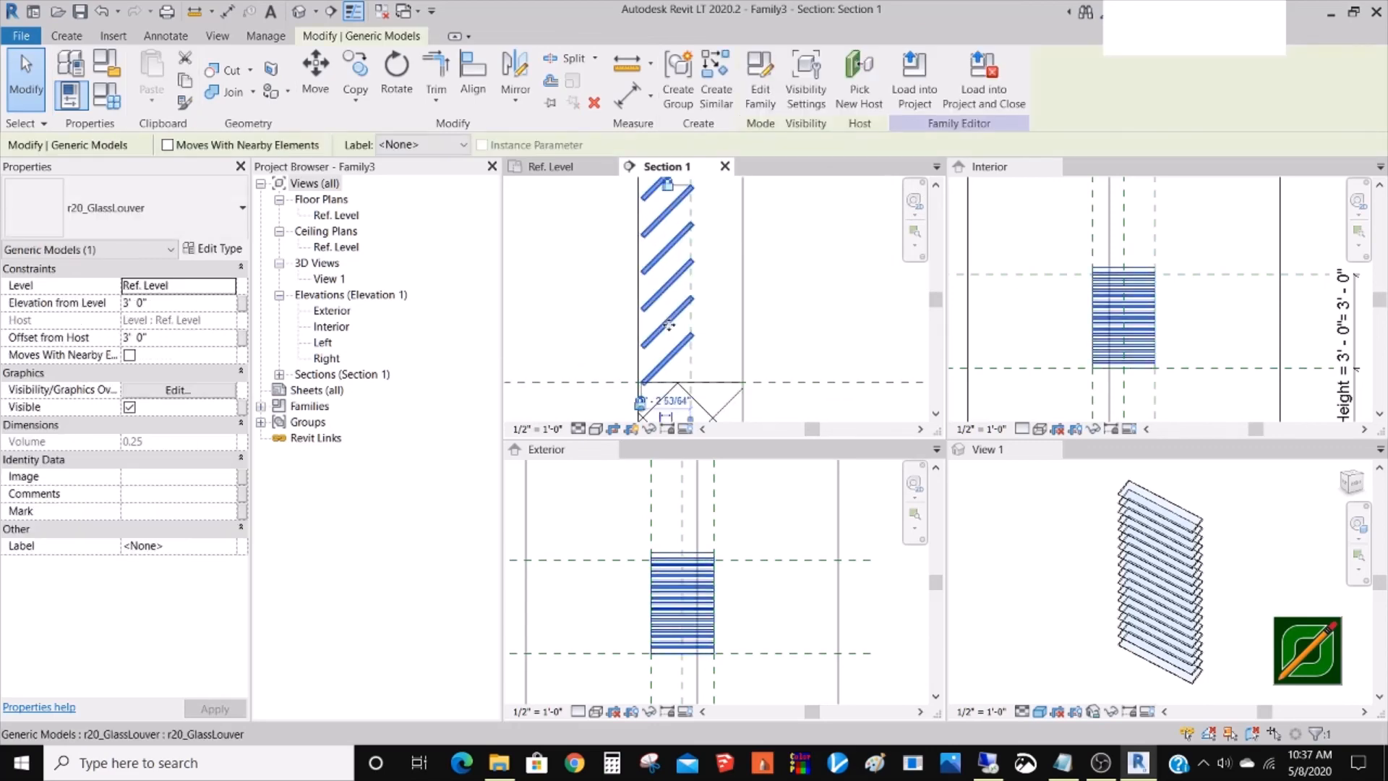
{"action": "left_click", "coordinate": [613, 340]}
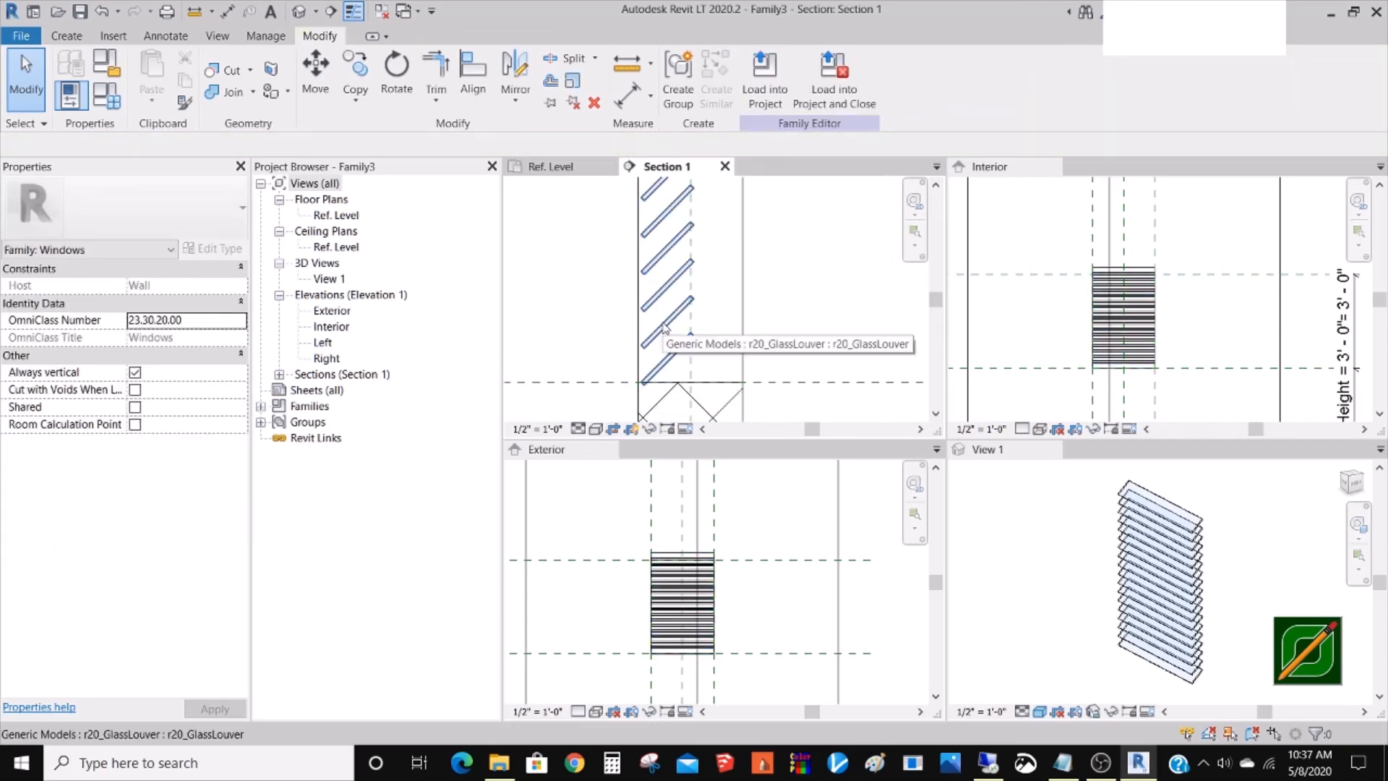
{"action": "scroll", "coordinate": [570, 341], "scroll_direction": "down", "scroll_amount": 3}
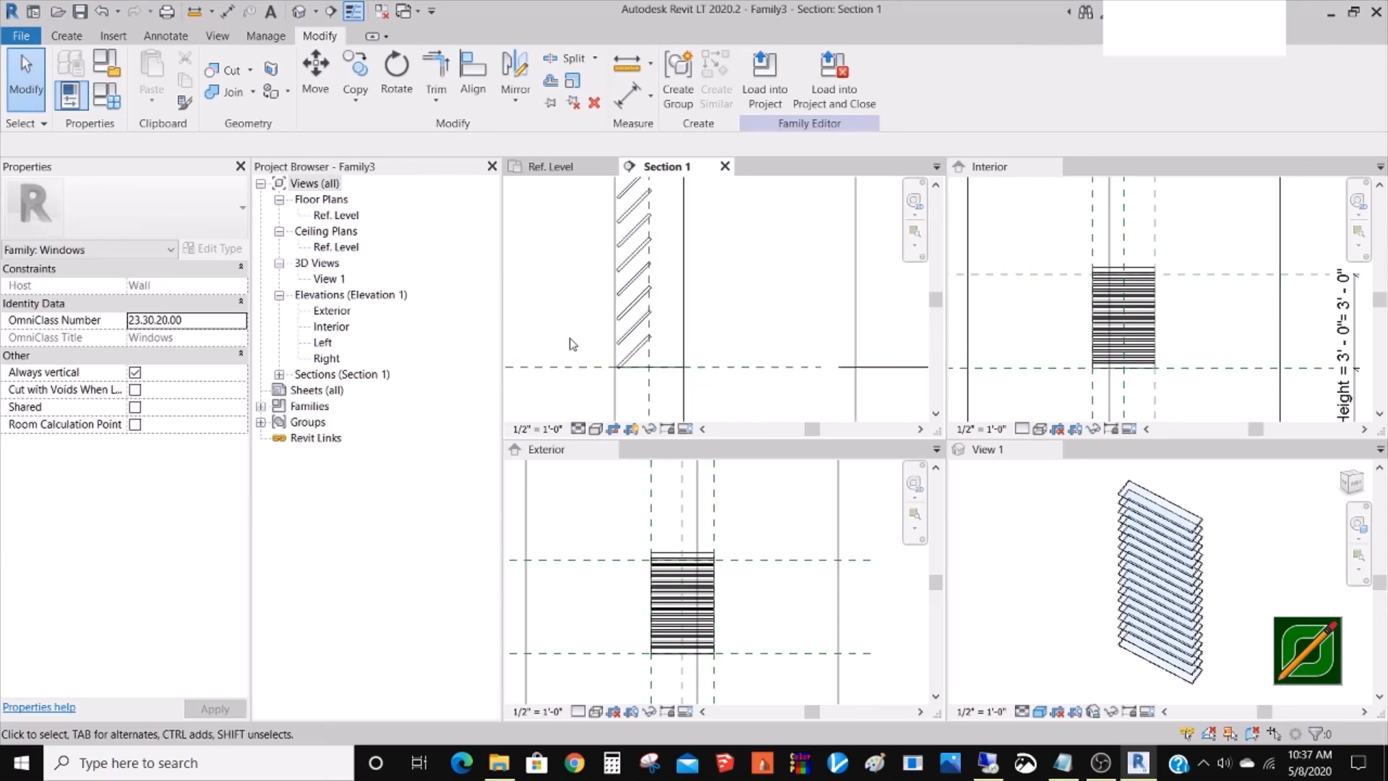
{"action": "scroll", "coordinate": [613, 347], "scroll_direction": "up", "scroll_amount": 2}
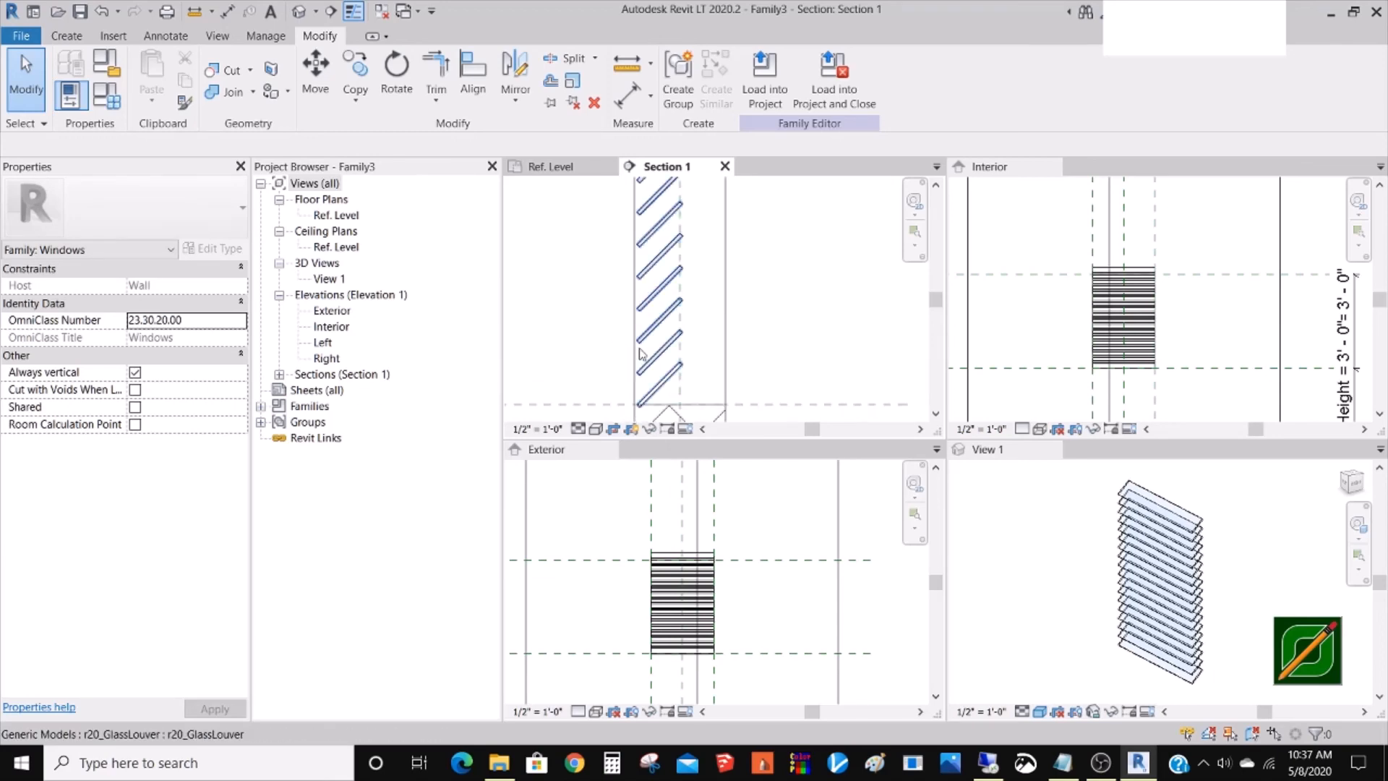
{"action": "left_click", "coordinate": [658, 360]}
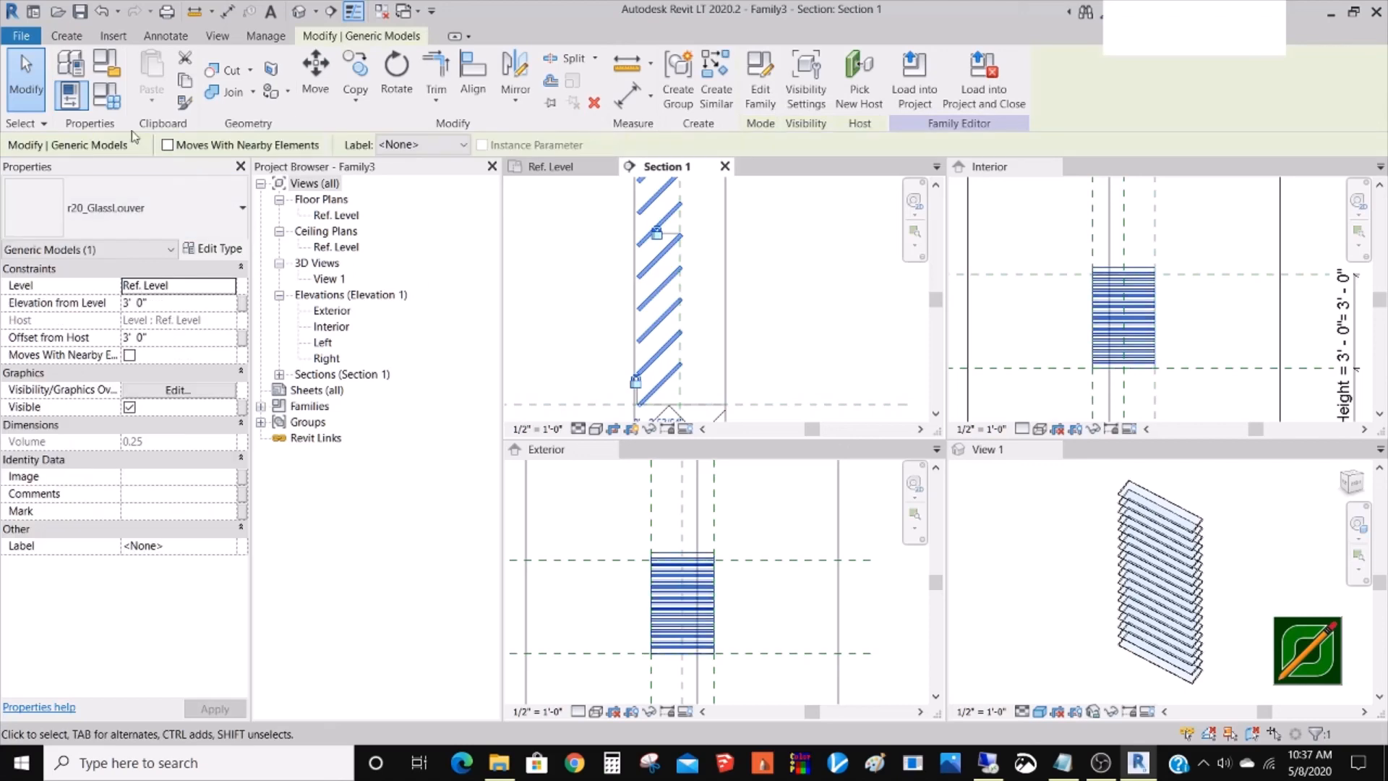
{"action": "key", "text": "Escape"}
- Add a type-based family parameter named Angle, of type Angle and grouped under Dimensions, and give it a starting value
{"action": "left_click", "coordinate": [115, 99]}
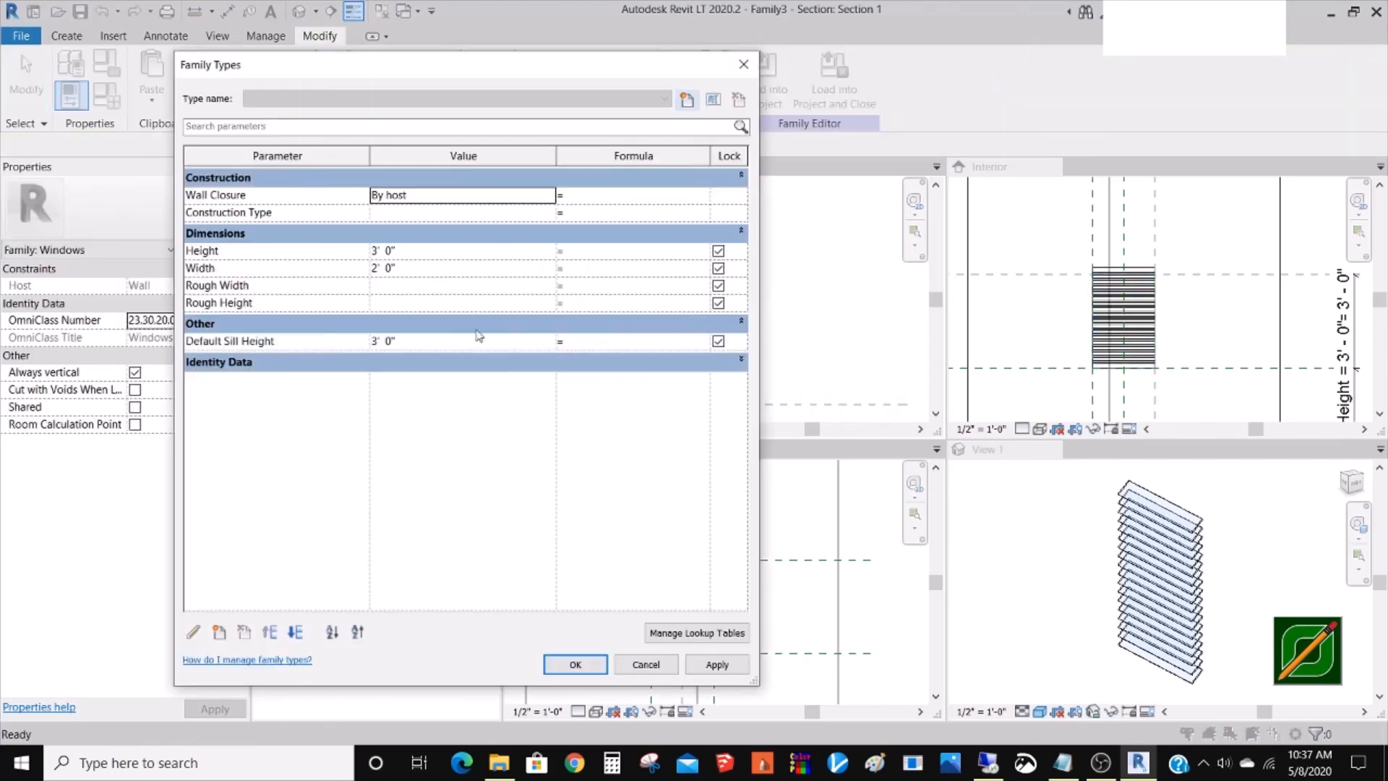
{"action": "left_click", "coordinate": [219, 632]}
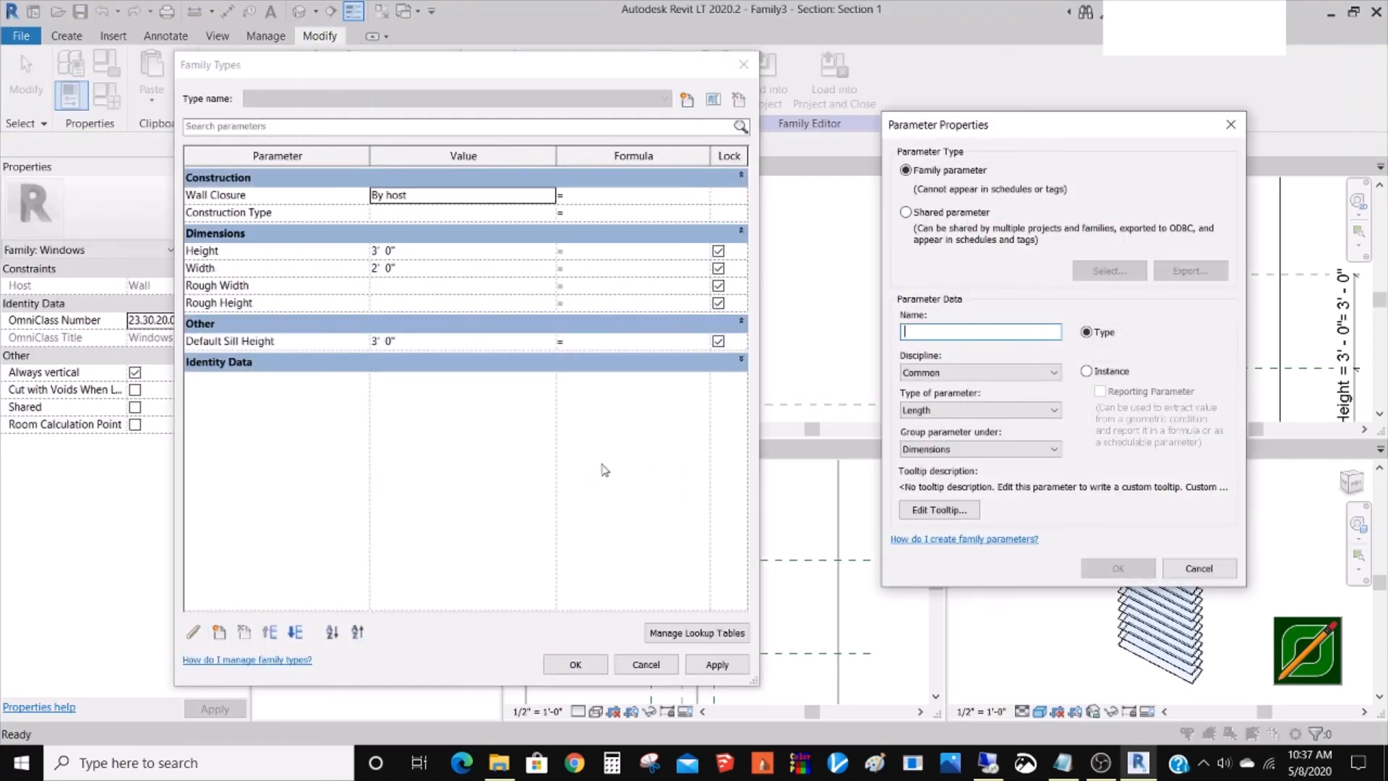
{"action": "type", "text": "Angle"}
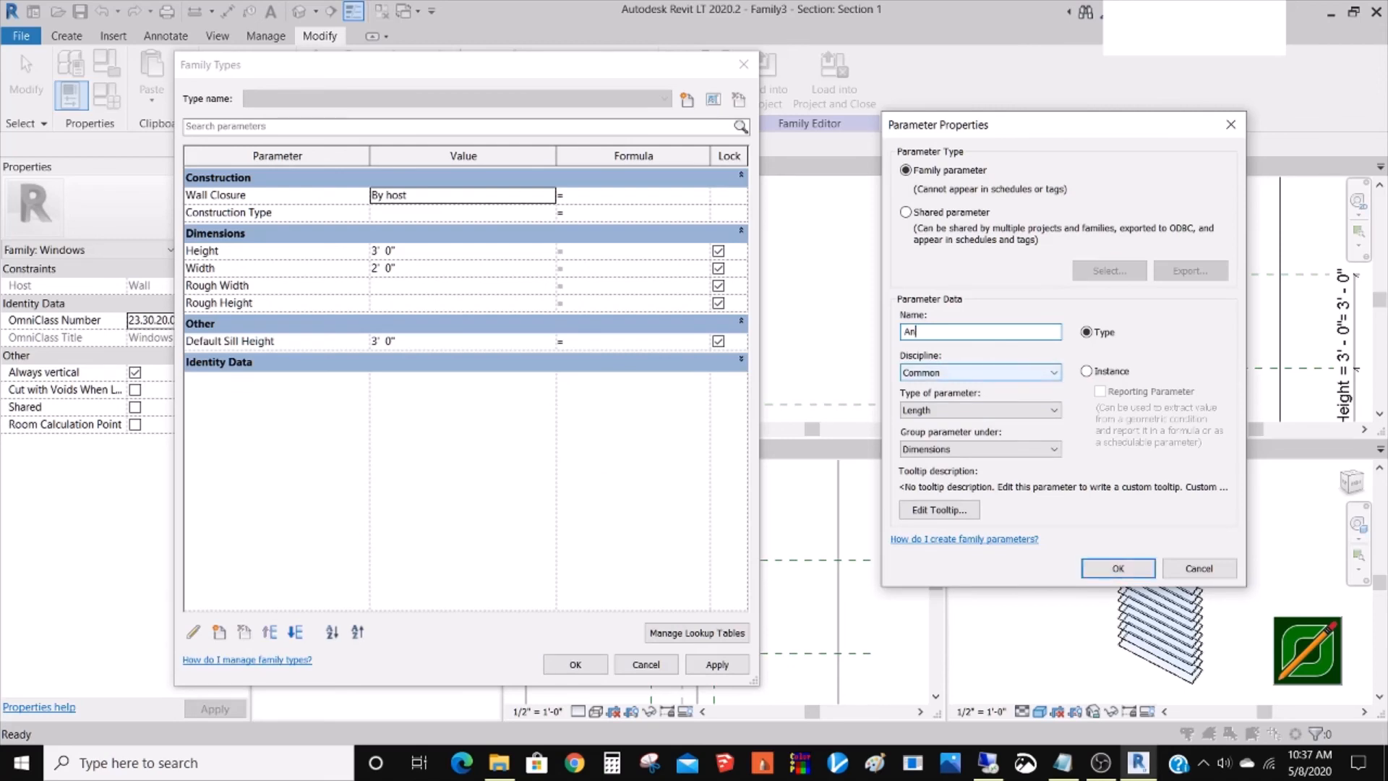
{"action": "left_click", "coordinate": [961, 410]}
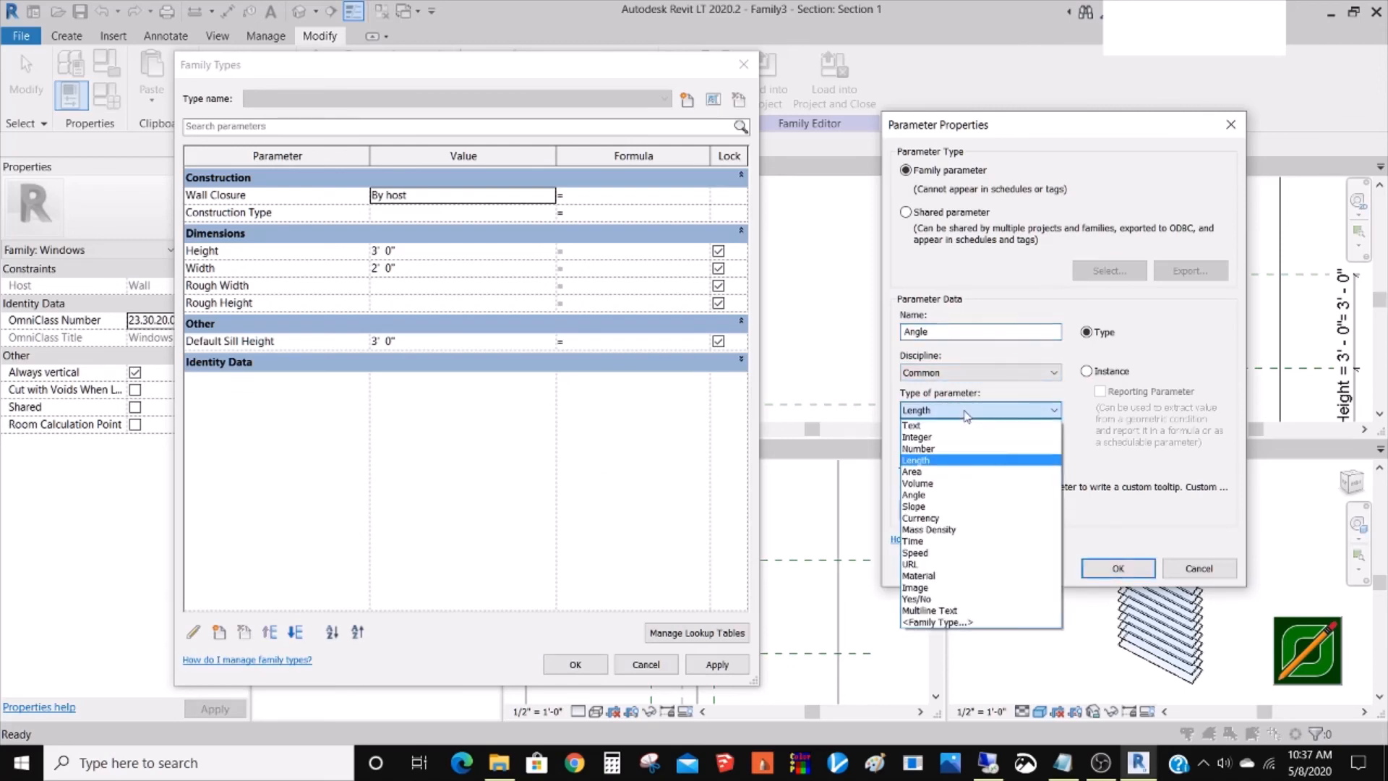
{"action": "left_click", "coordinate": [939, 494]}
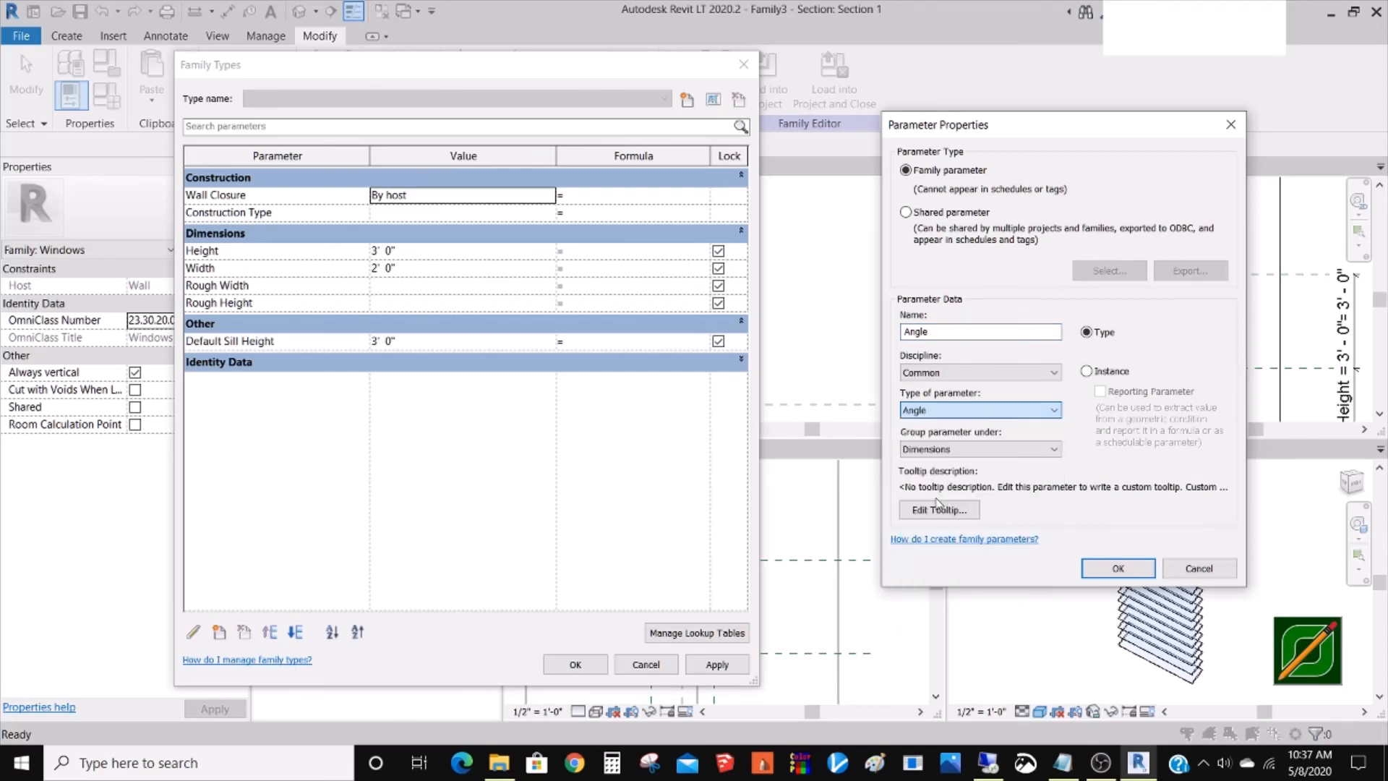
{"action": "left_click", "coordinate": [1115, 569]}
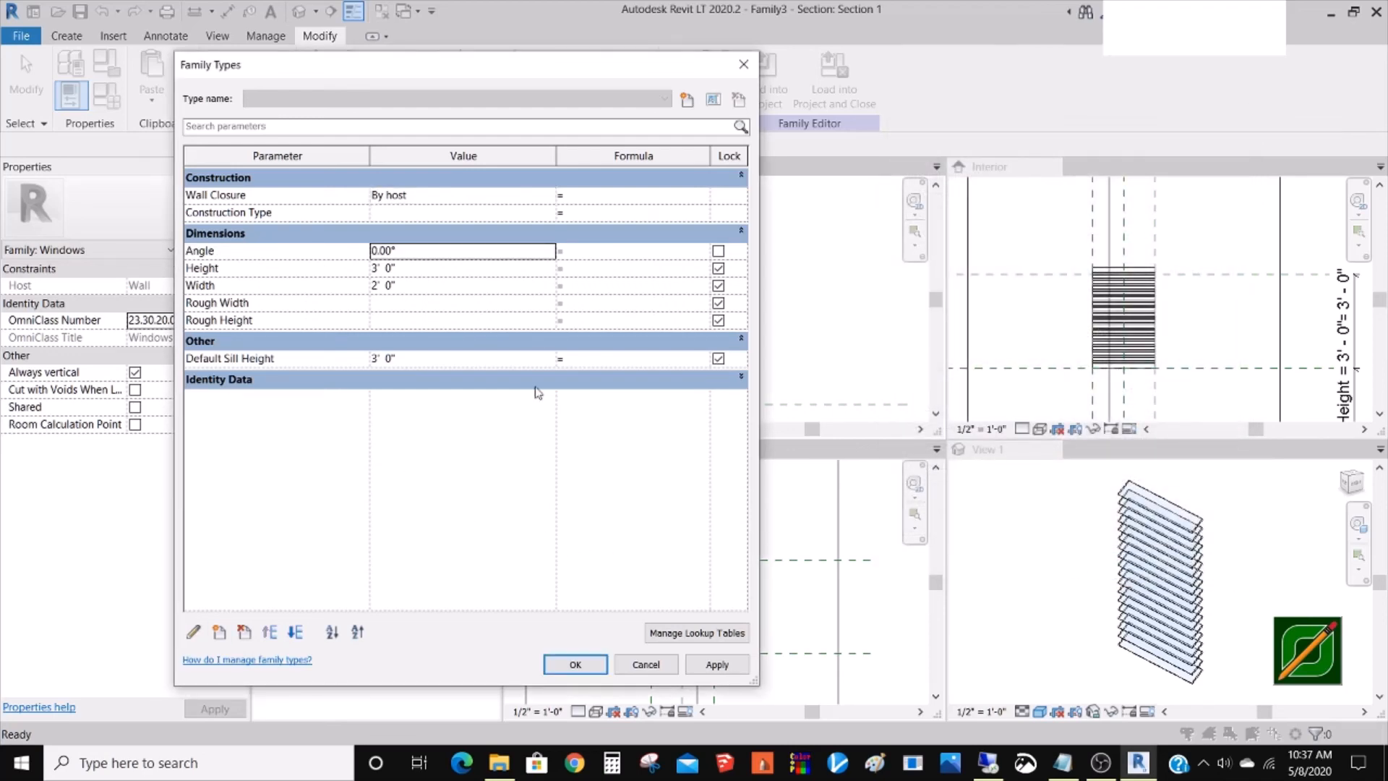
{"action": "left_click", "coordinate": [576, 664]}
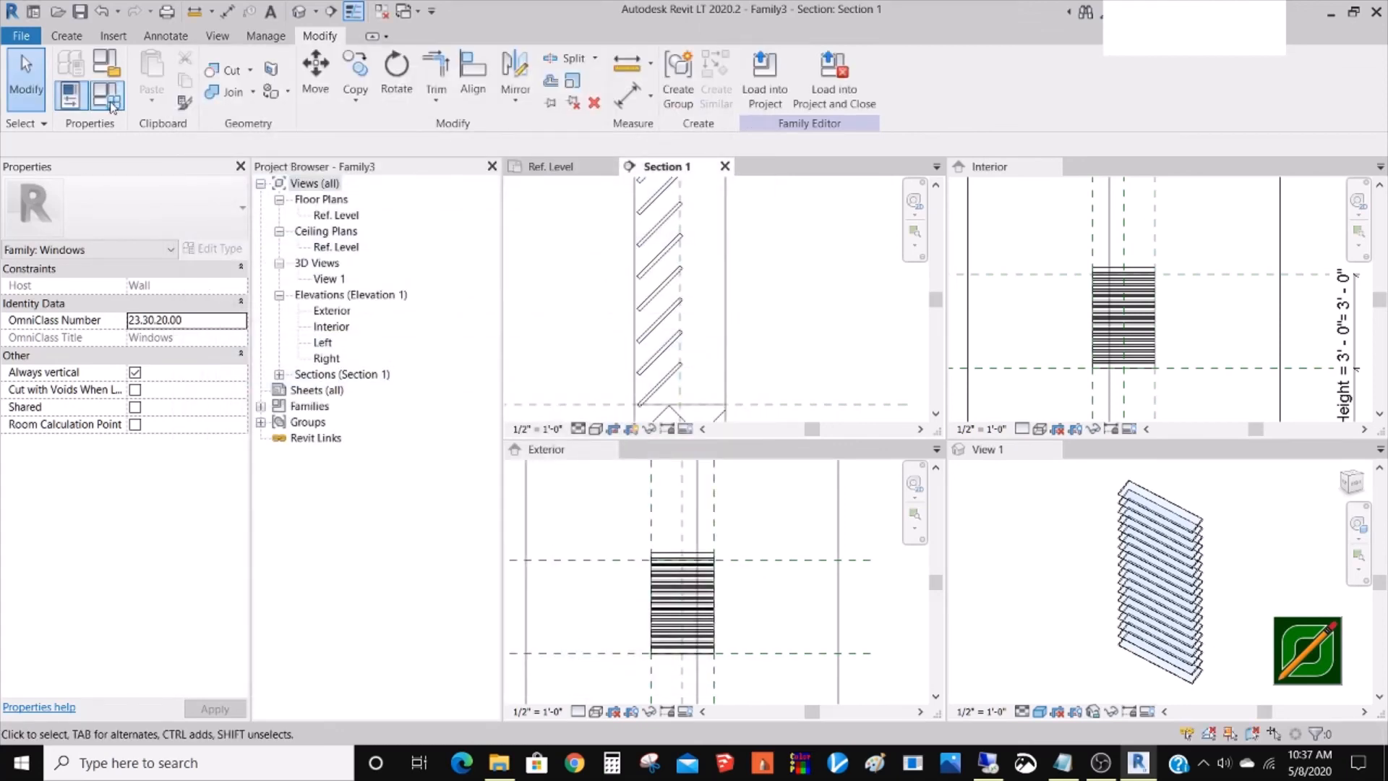
{"action": "left_click", "coordinate": [412, 252]}
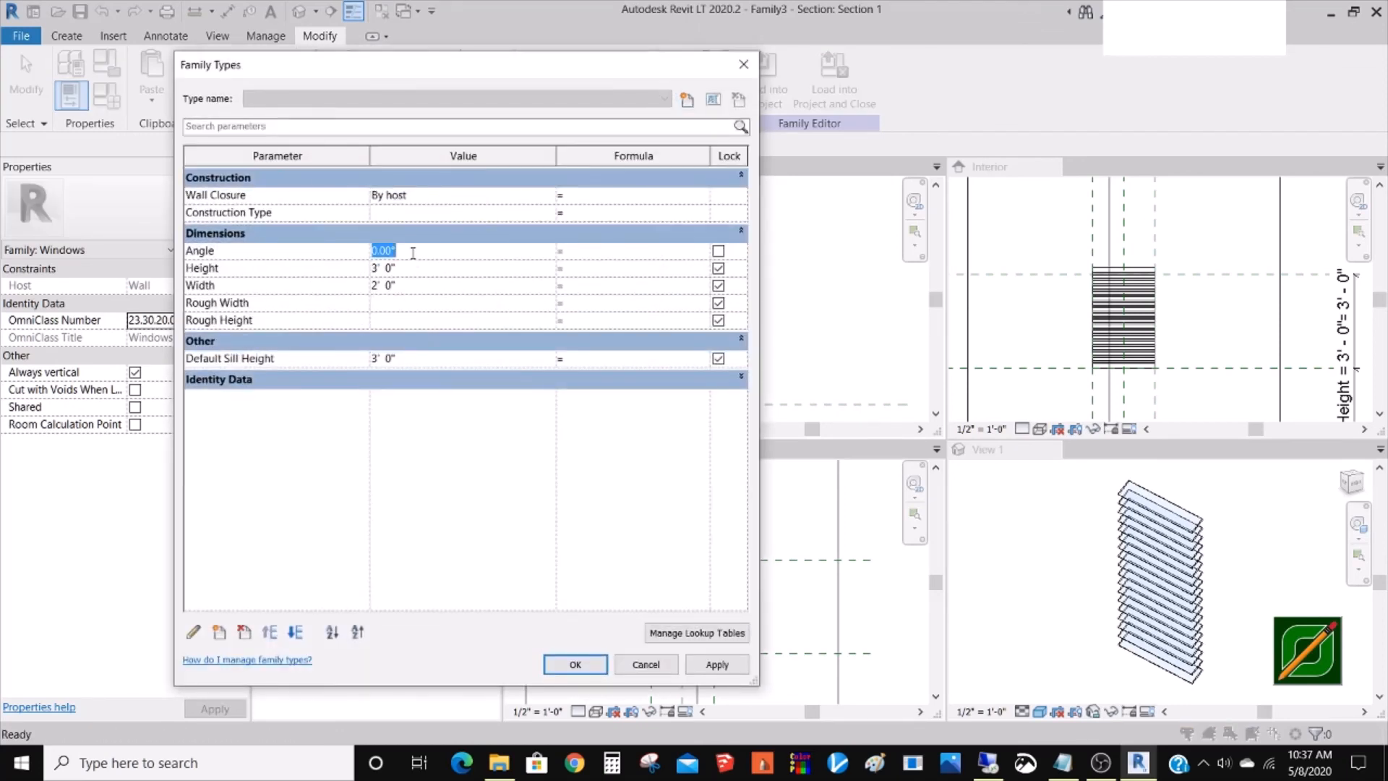
{"action": "left_click", "coordinate": [594, 661]}
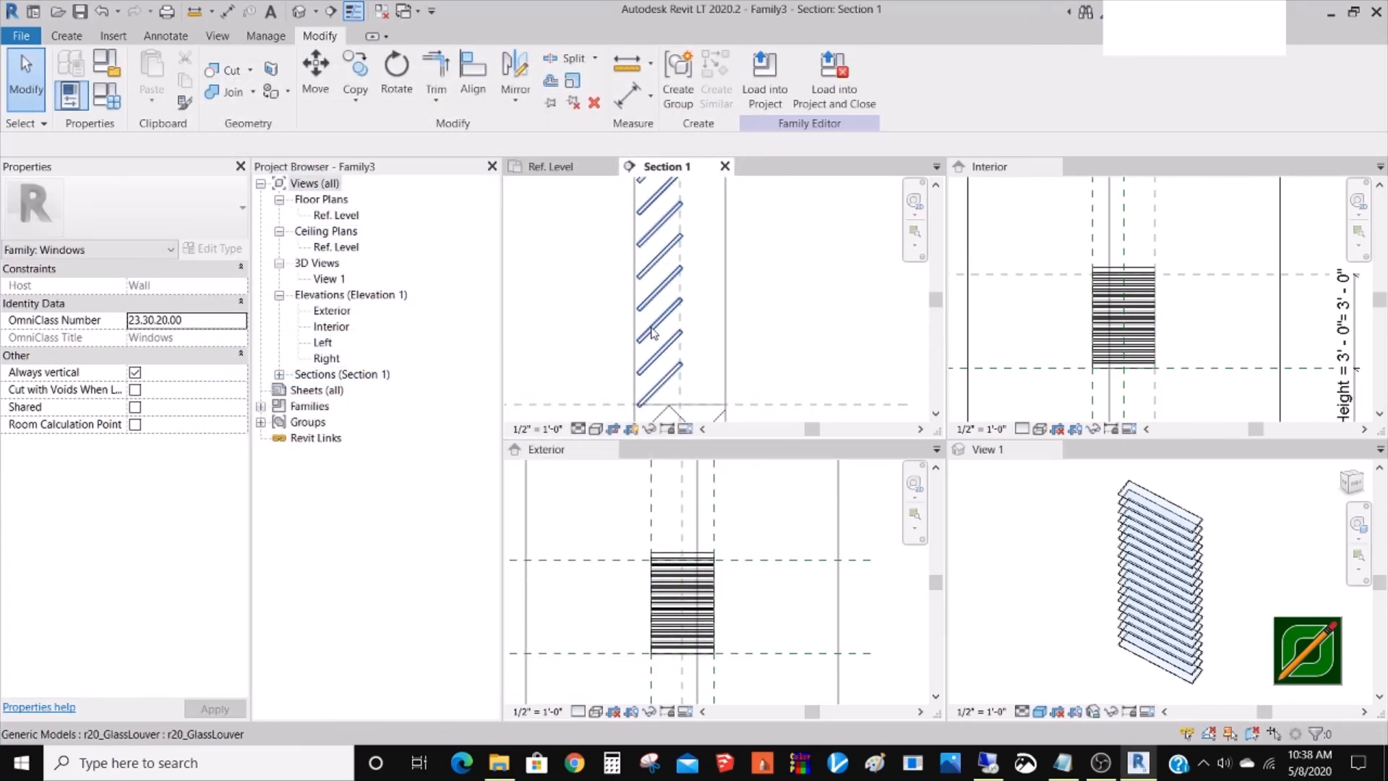
- Associate the nested glass louver's BladeAngle type parameter with the window family's Angle parameter
{"action": "left_click", "coordinate": [652, 334]}
{"action": "left_click", "coordinate": [228, 249]}
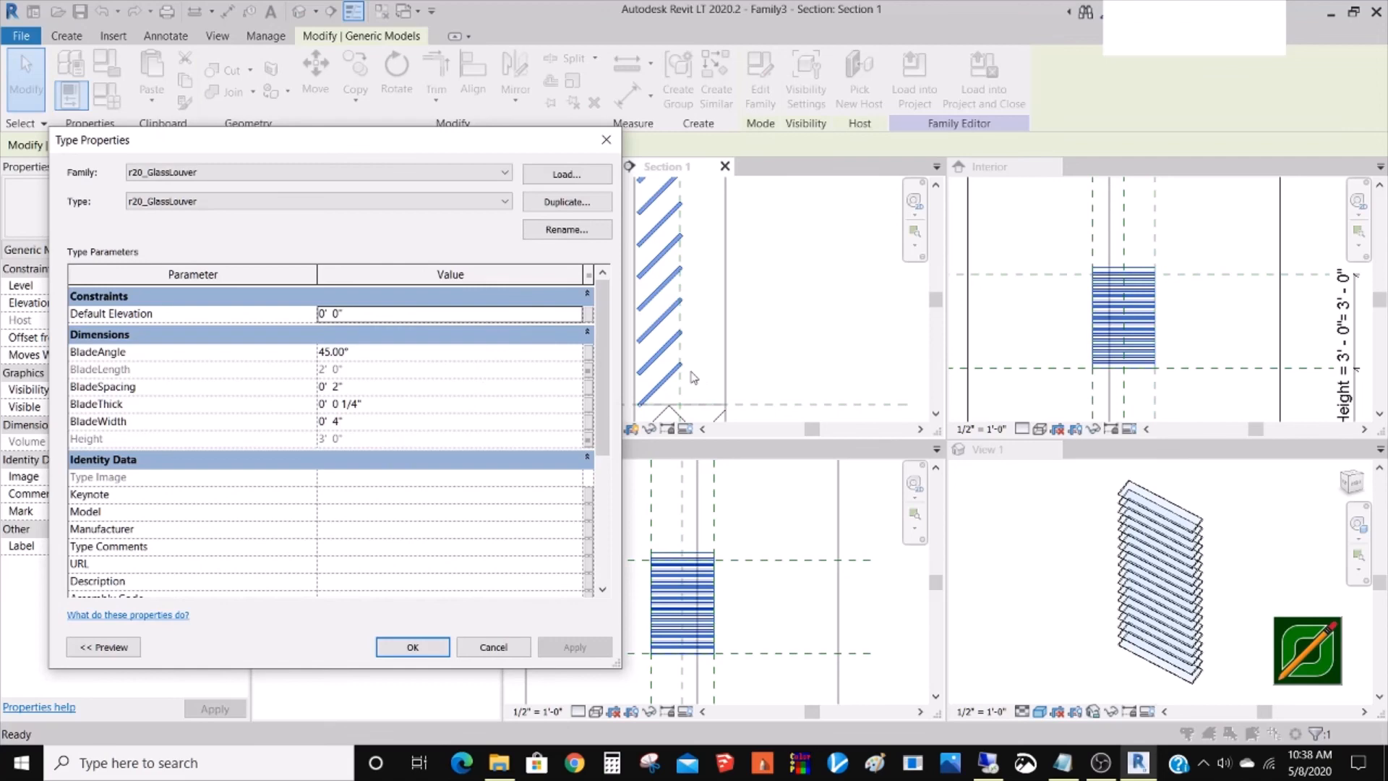
{"action": "left_click", "coordinate": [589, 352]}
{"action": "left_click", "coordinate": [587, 372]}
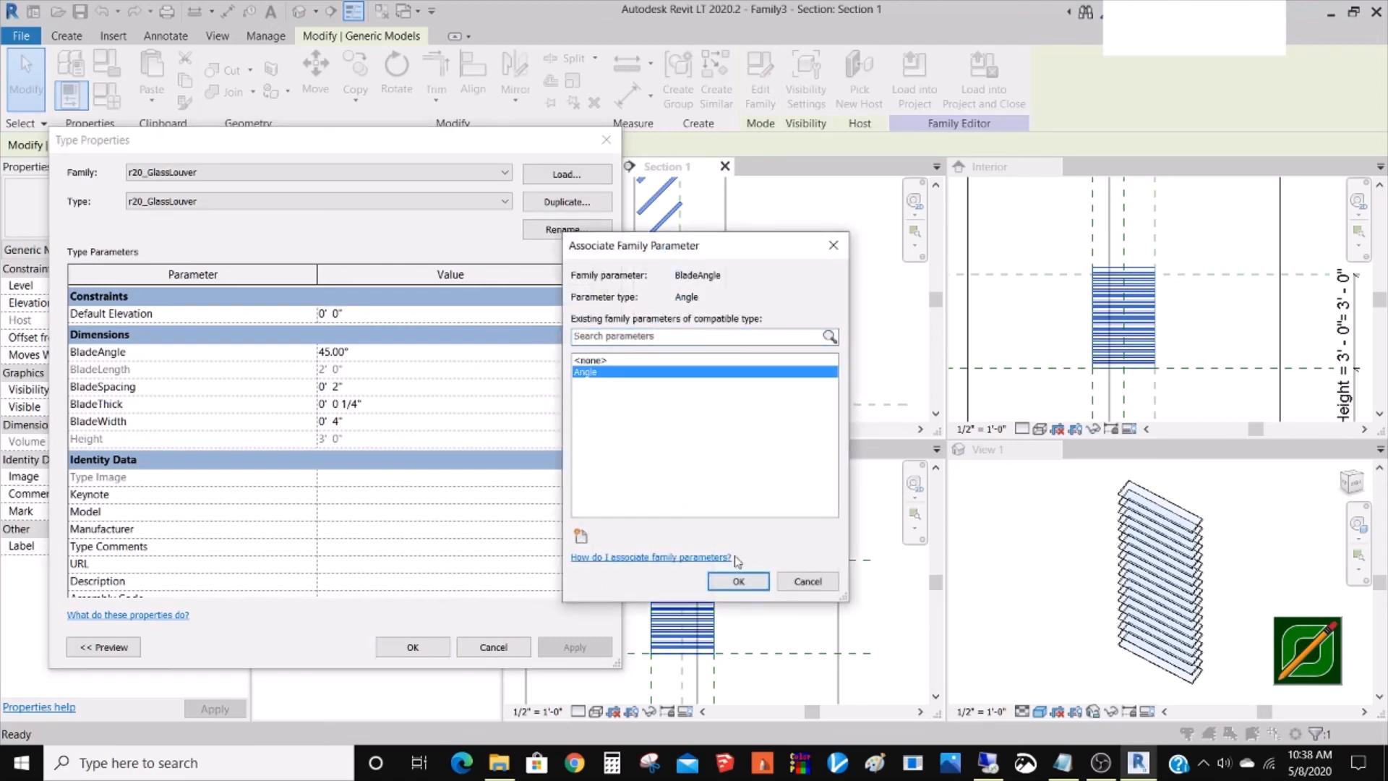
{"action": "left_click", "coordinate": [738, 581]}
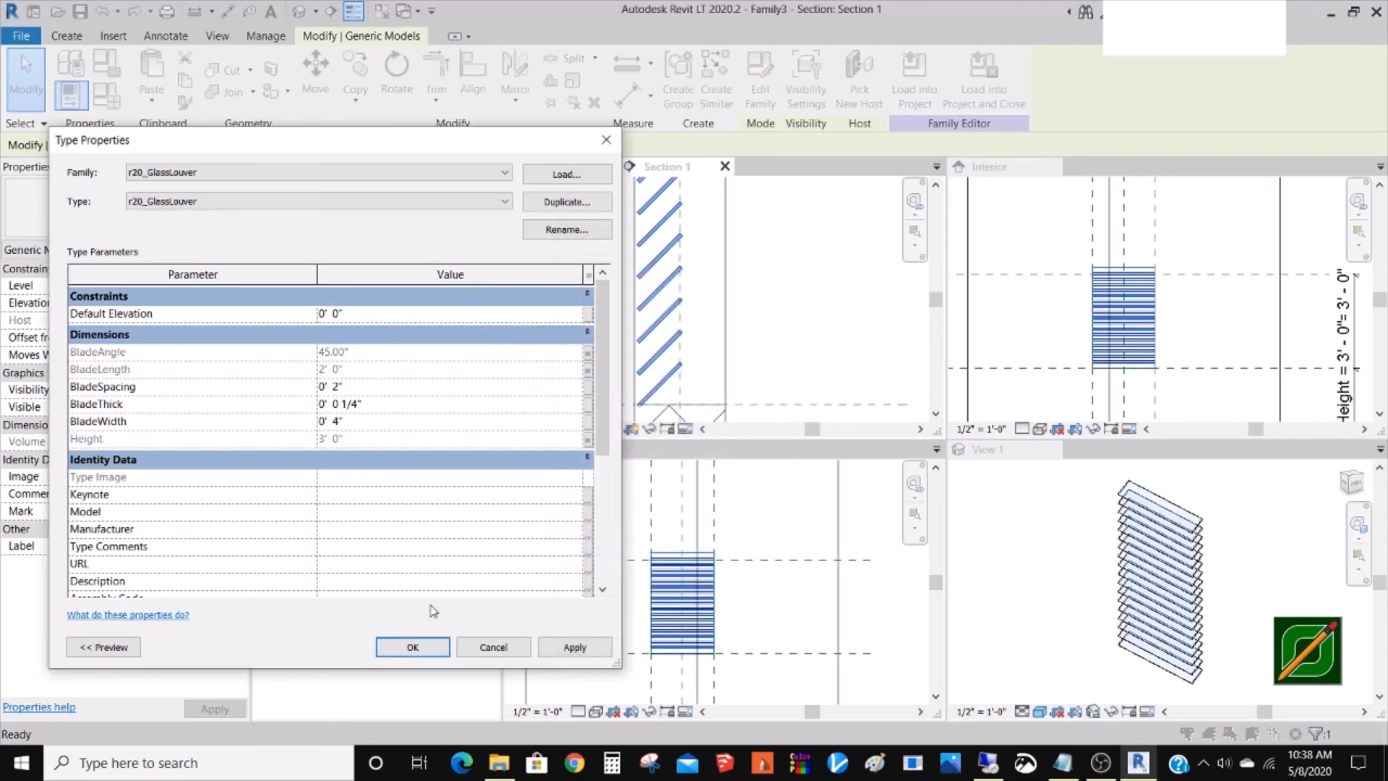
{"action": "left_click", "coordinate": [412, 646]}
{"action": "left_click", "coordinate": [756, 350]}
{"action": "scroll", "coordinate": [754, 352], "scroll_direction": "down", "scroll_amount": 4}
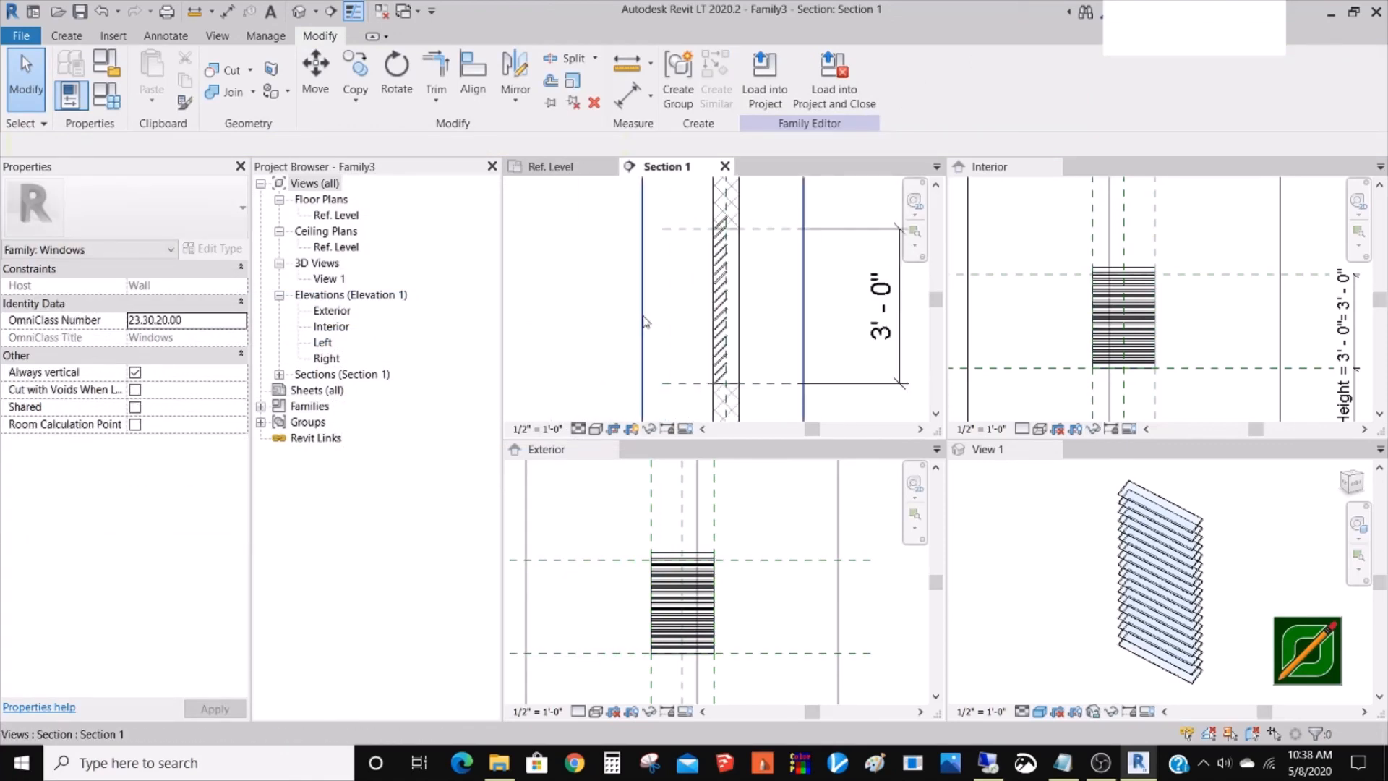
{"action": "middle_click_drag", "start_coordinate": [701, 321], "coordinate": [673, 302]}
{"action": "scroll", "coordinate": [688, 288], "scroll_direction": "up", "scroll_amount": 2}
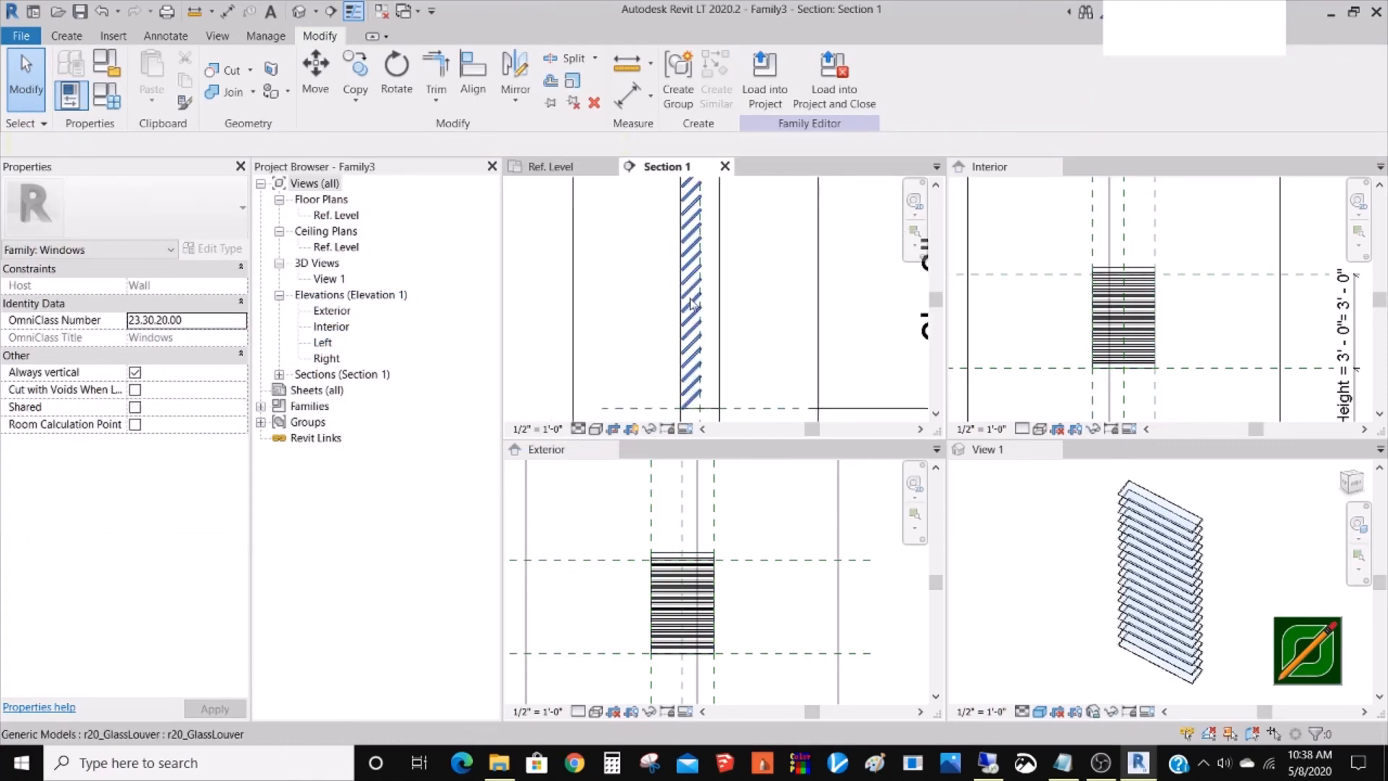
{"action": "scroll", "coordinate": [636, 309], "scroll_direction": "down", "scroll_amount": 2}
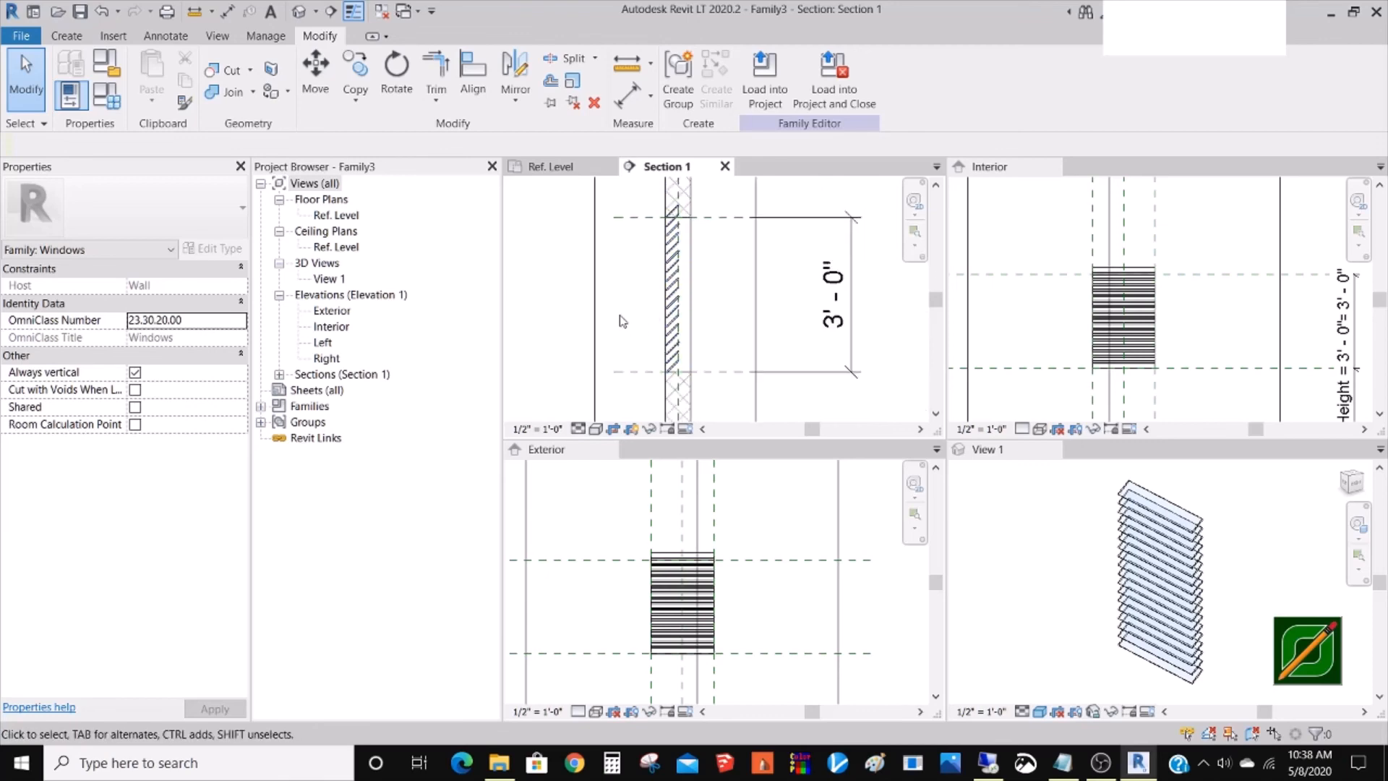
{"action": "middle_click_drag", "start_coordinate": [622, 322], "coordinate": [621, 317]}
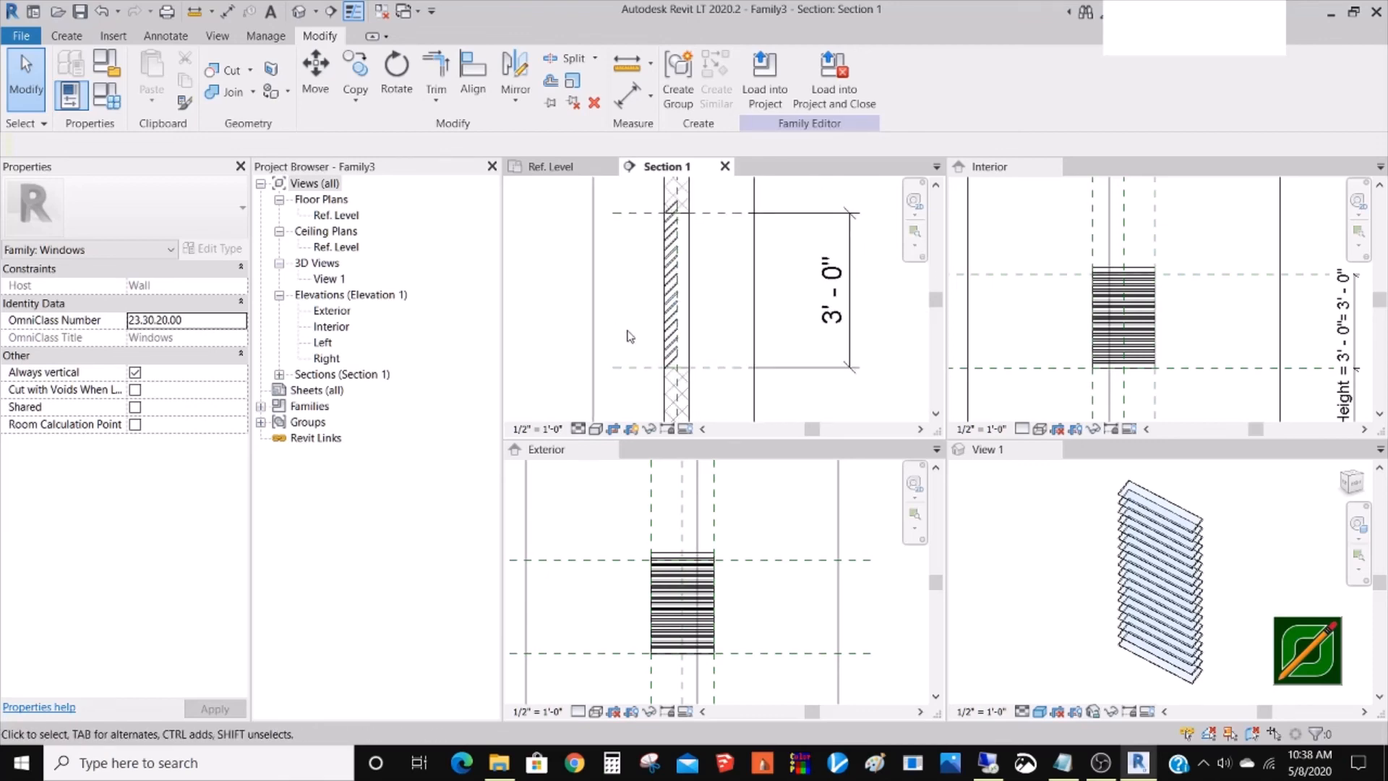